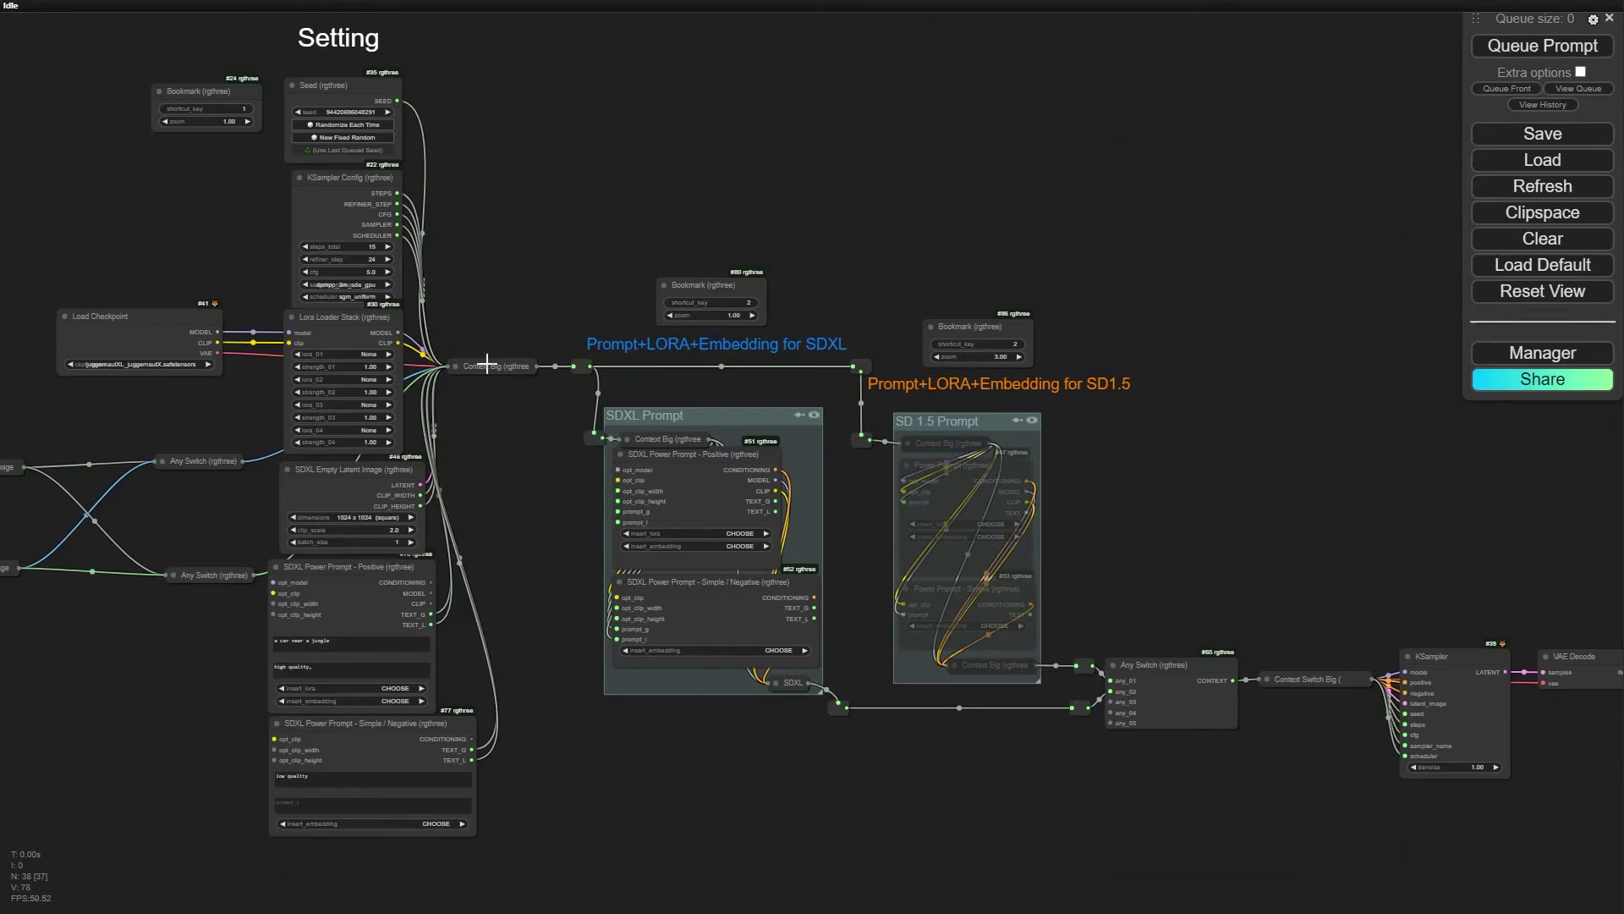
- Browse the rgthree category of addable nodes in the empty area beside the Seed node
{"action": "scroll", "coordinate": [472, 59], "scroll_direction": "up", "scroll_amount": 8}
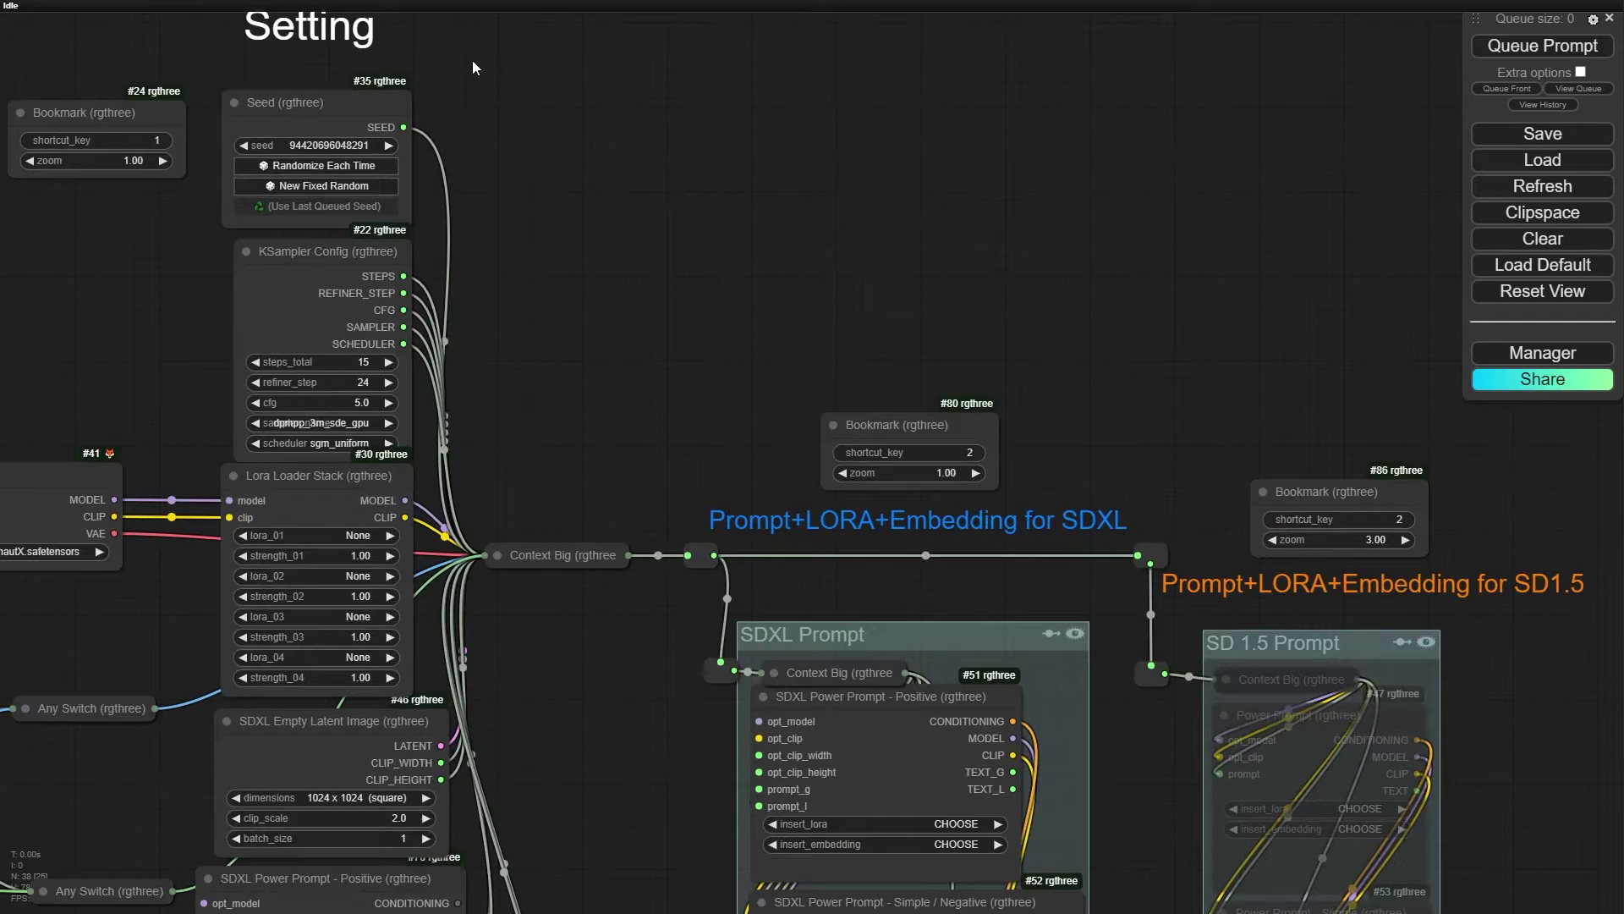
{"action": "right_click", "coordinate": [508, 110]}
{"action": "left_click", "coordinate": [518, 113]}
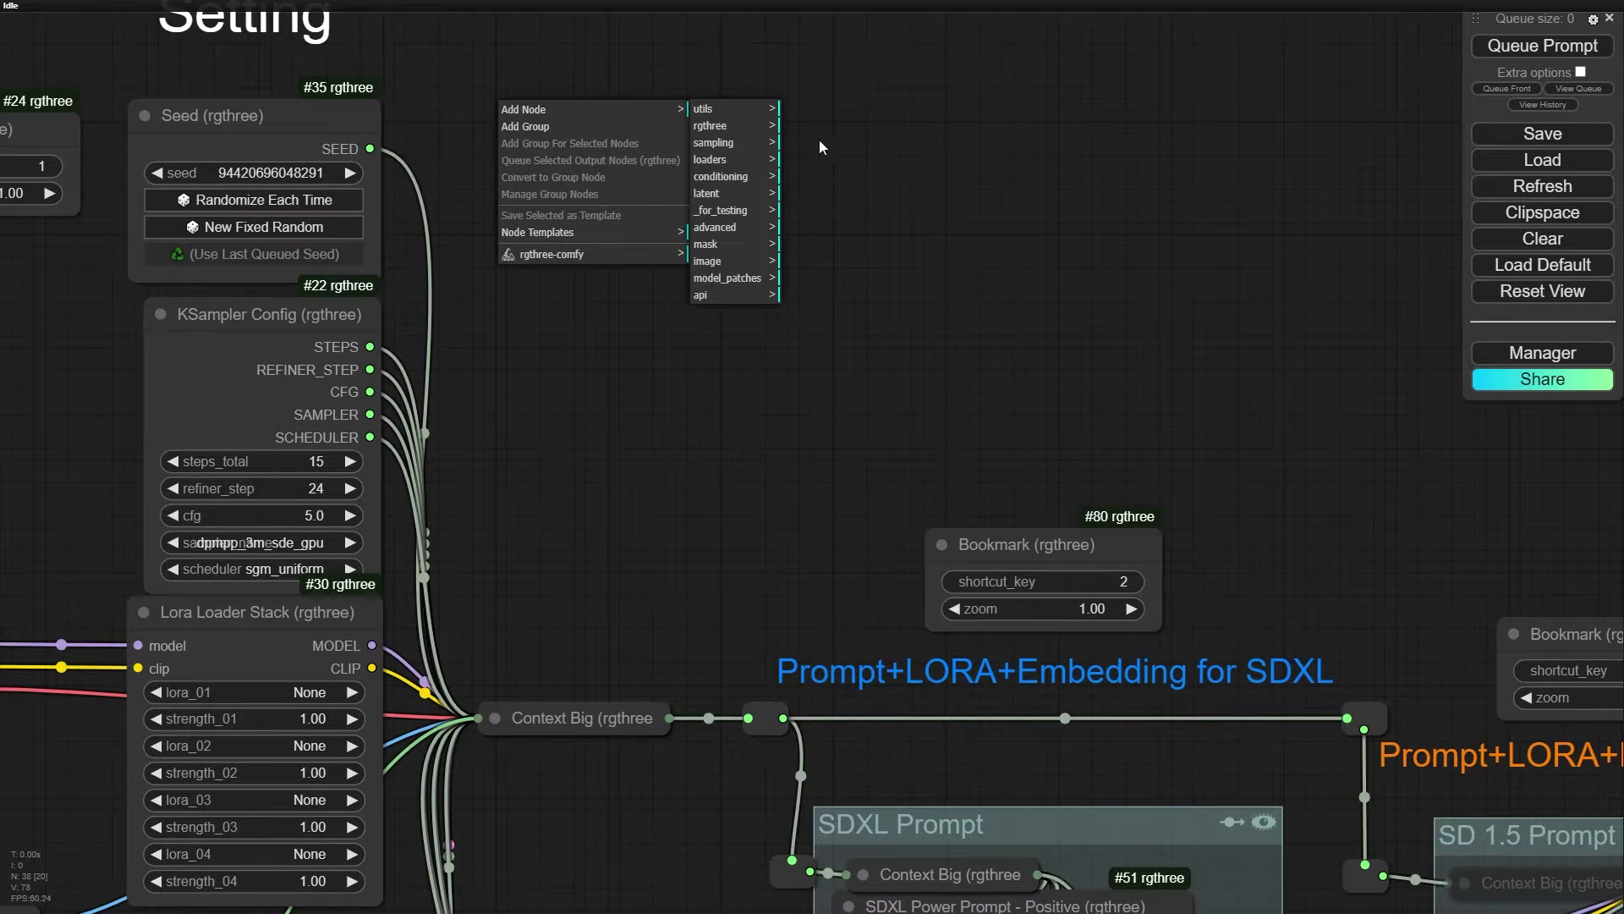
{"action": "left_click", "coordinate": [711, 125]}
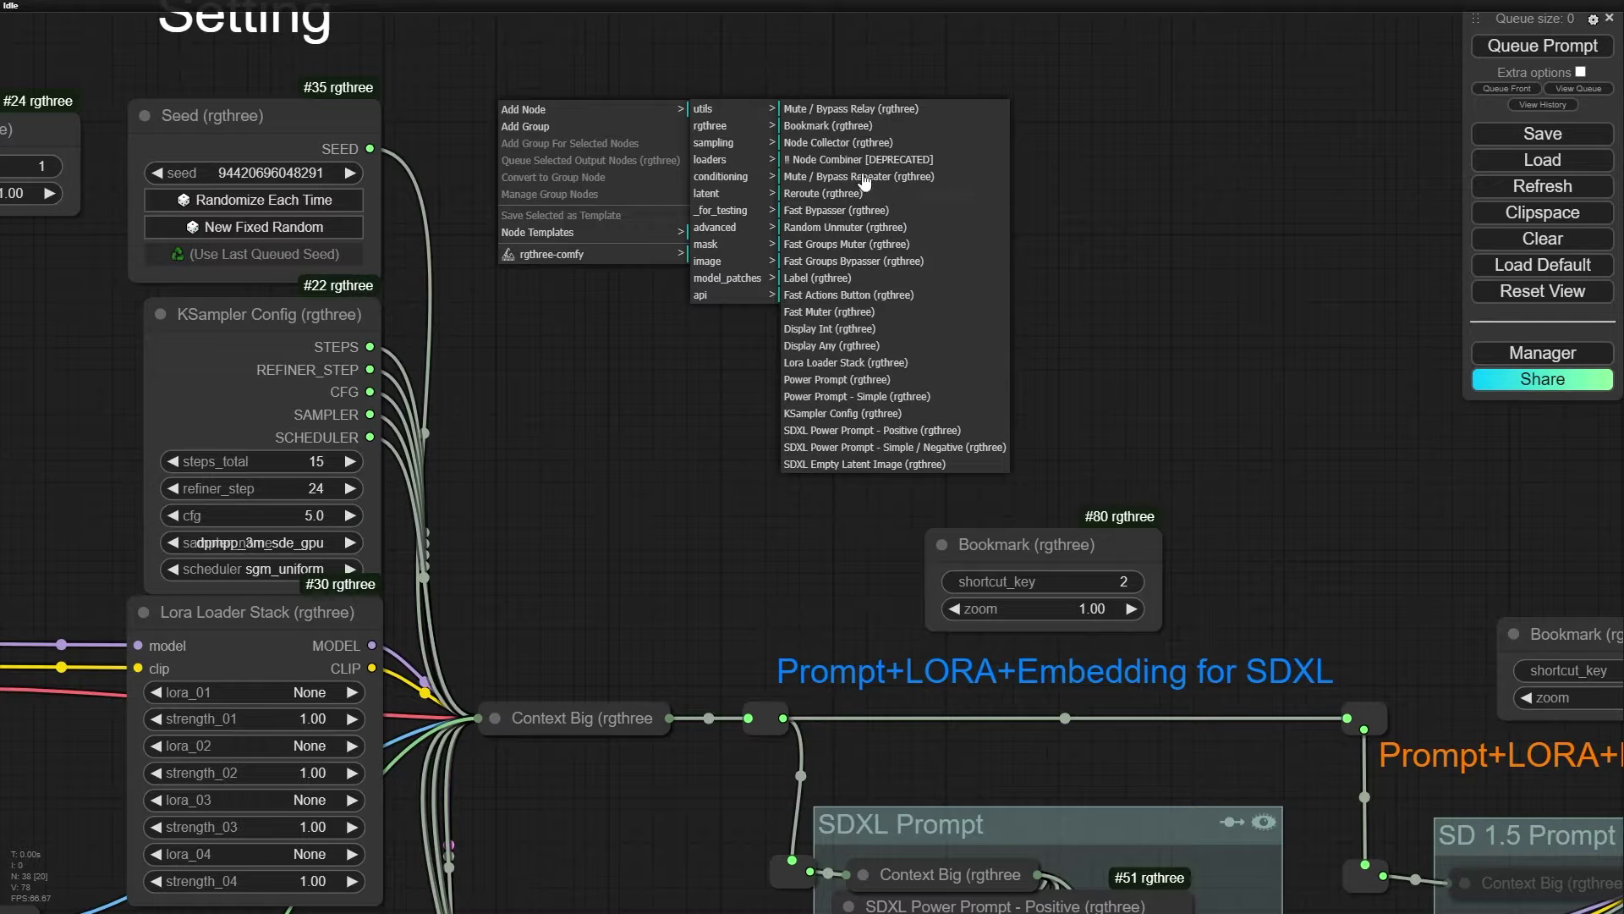
{"action": "scroll", "coordinate": [637, 516], "scroll_direction": "down", "scroll_amount": 6}
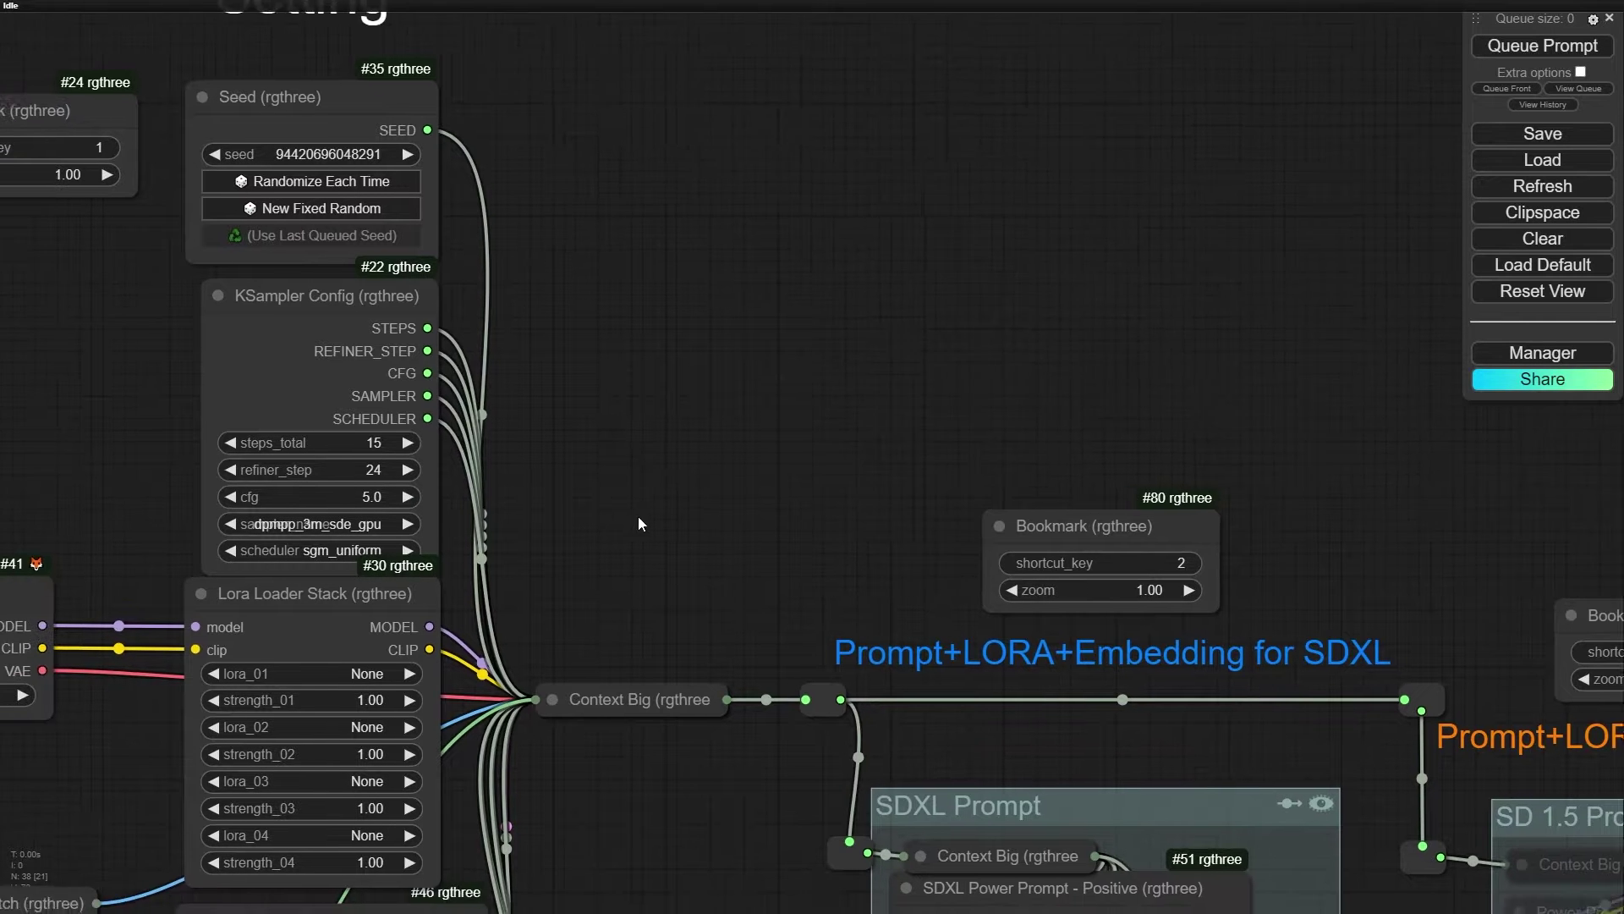
- Examine the workflow from the Setting nodes across to the SDXL Prompt and SD 1.5 Prompt groups
{"action": "left_click_drag", "start_coordinate": [686, 472], "coordinate": [700, 435]}
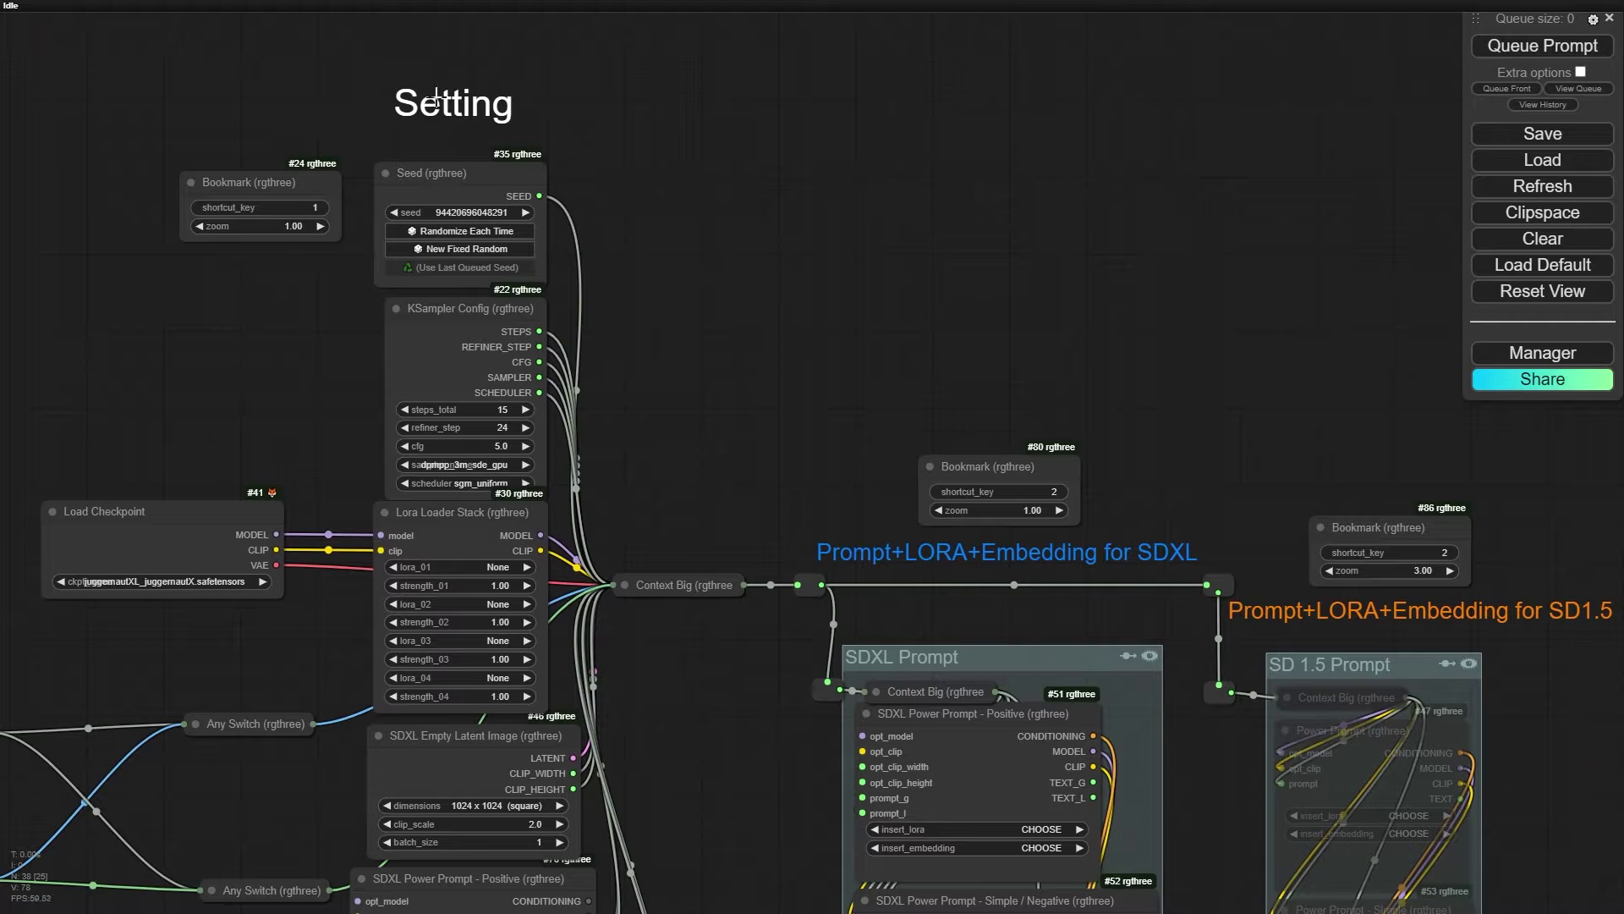
{"action": "left_click_drag", "start_coordinate": [430, 103], "coordinate": [435, 103]}
{"action": "left_click_drag", "start_coordinate": [650, 317], "coordinate": [342, 6]}
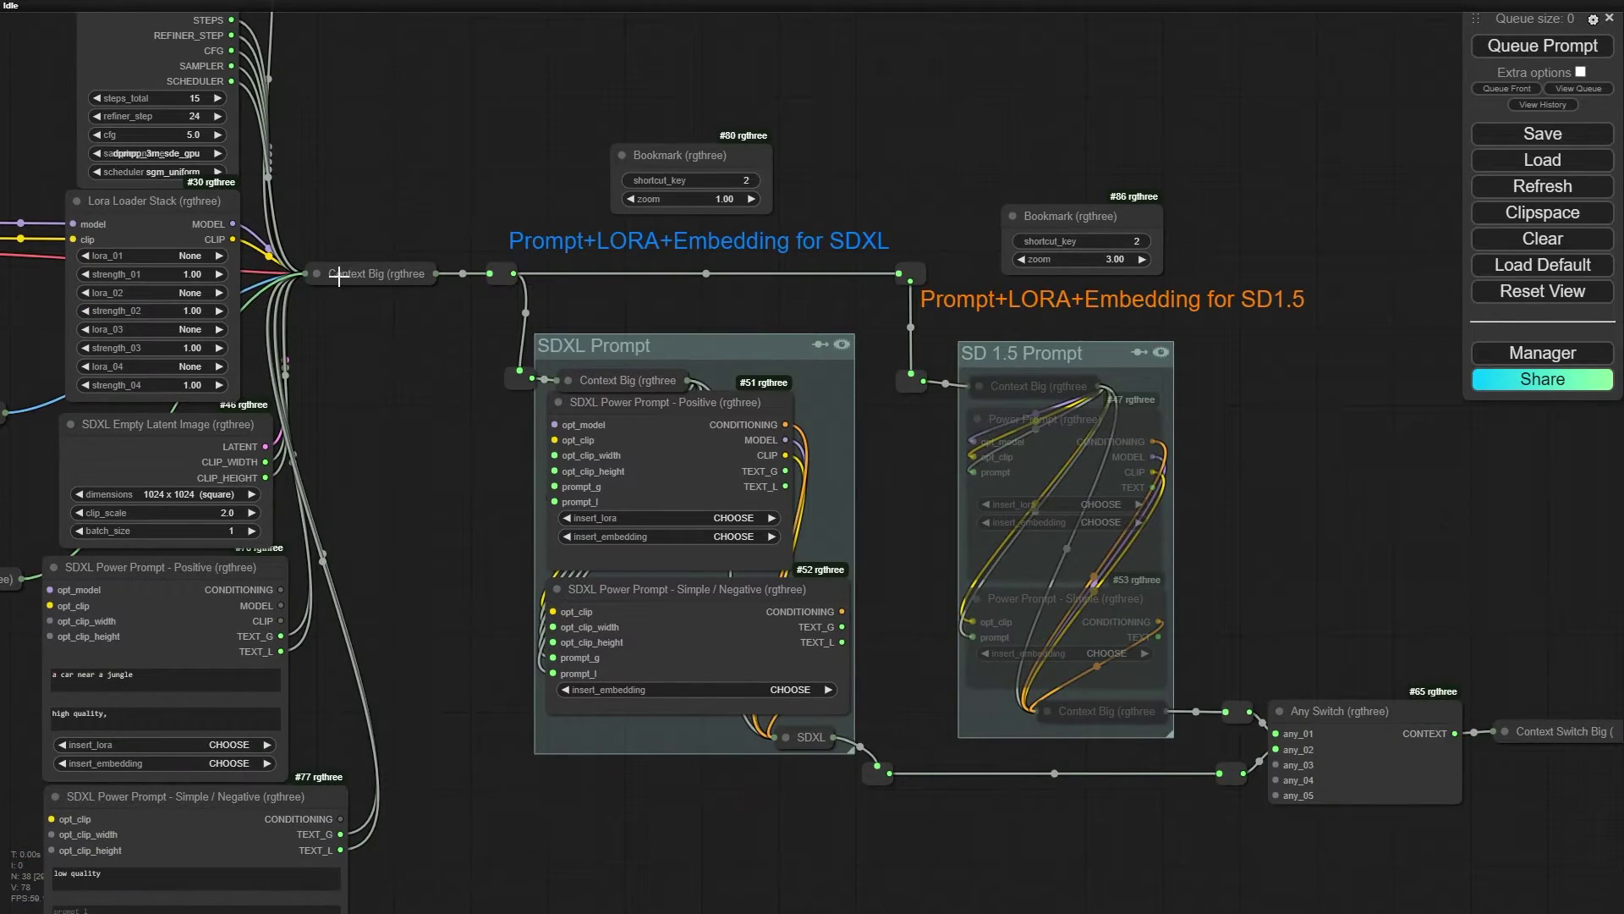
{"action": "left_click_drag", "start_coordinate": [474, 565], "coordinate": [384, 491]}
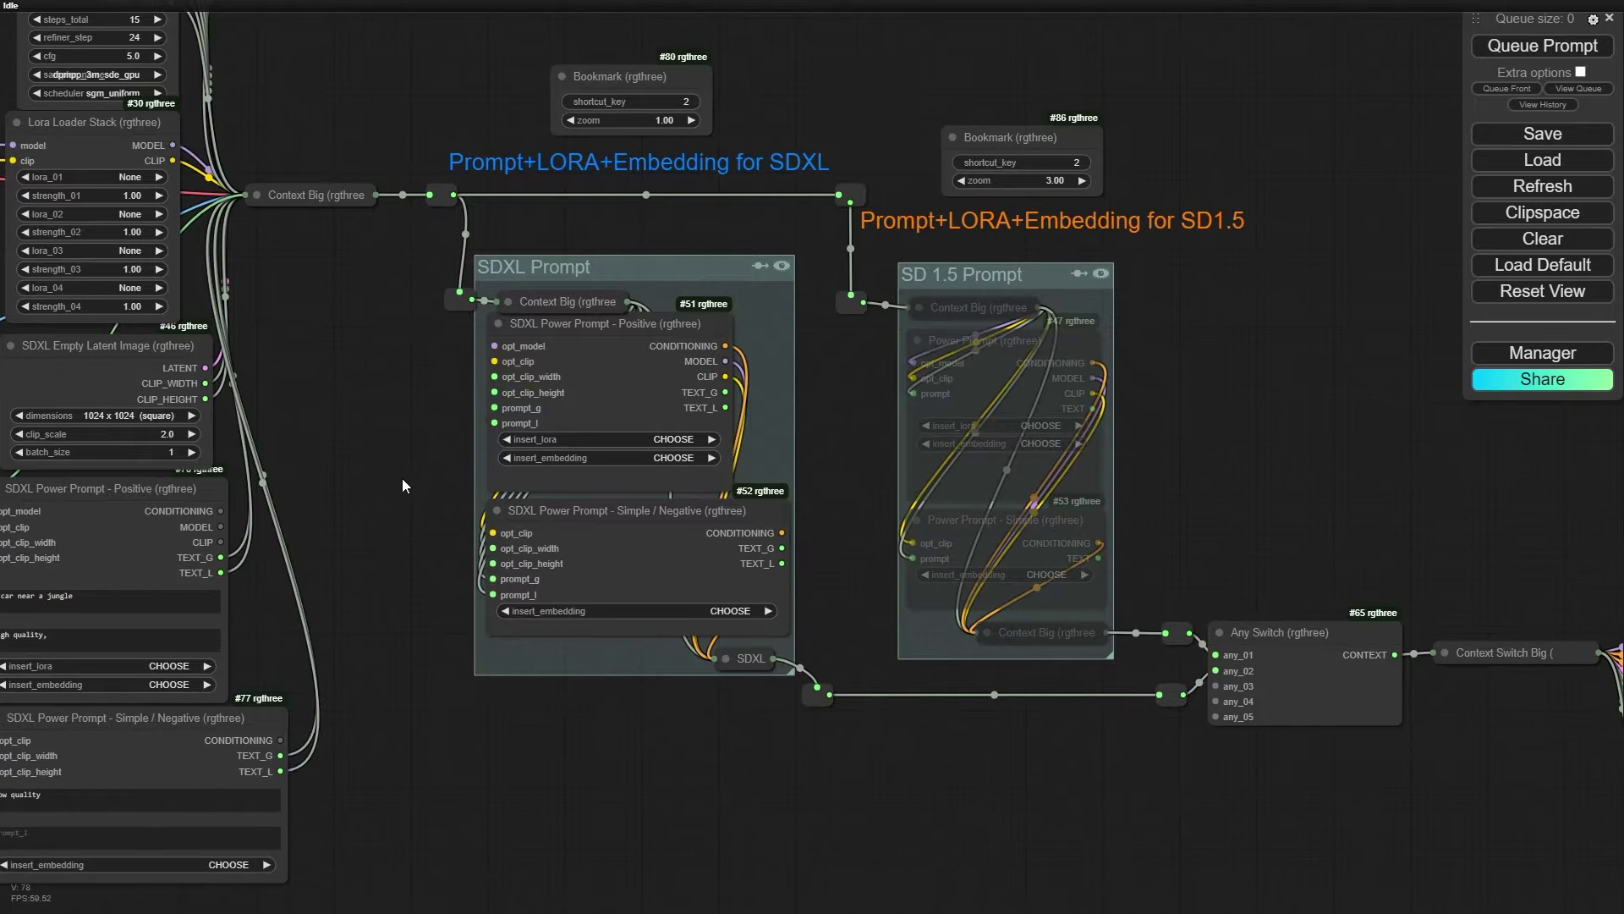
- On YouTube, open the beginner video from the ComfyUI Ultimate Guide series playlist and pause it
{"action": "scroll", "coordinate": [402, 478], "scroll_direction": "down", "scroll_amount": 3}
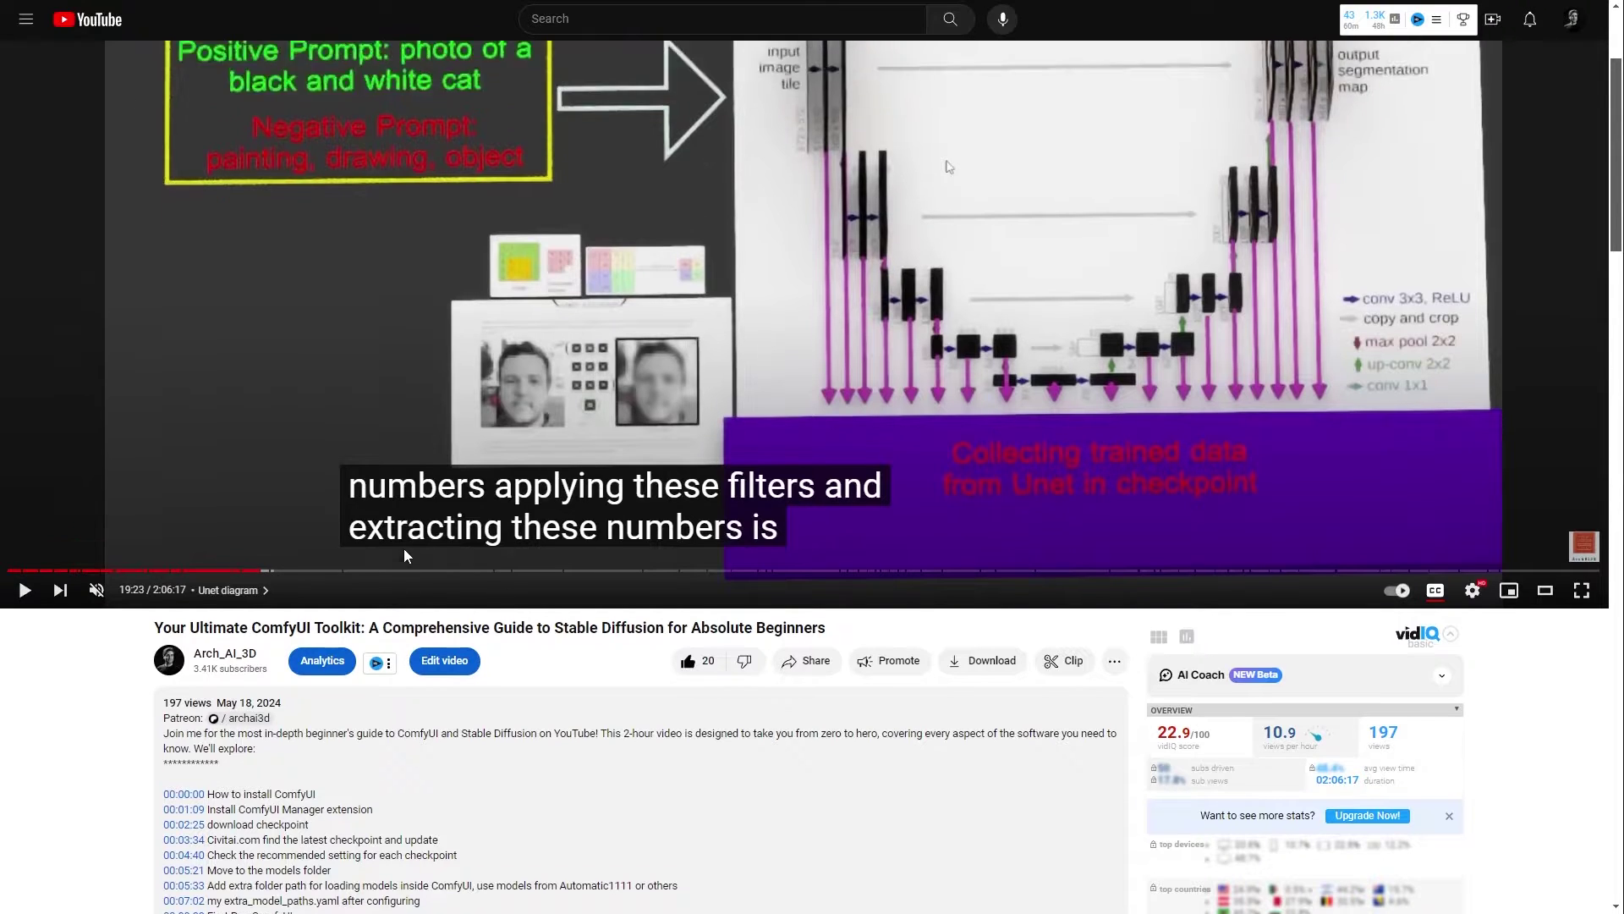
{"action": "scroll", "coordinate": [563, 451], "scroll_direction": "up", "scroll_amount": 3}
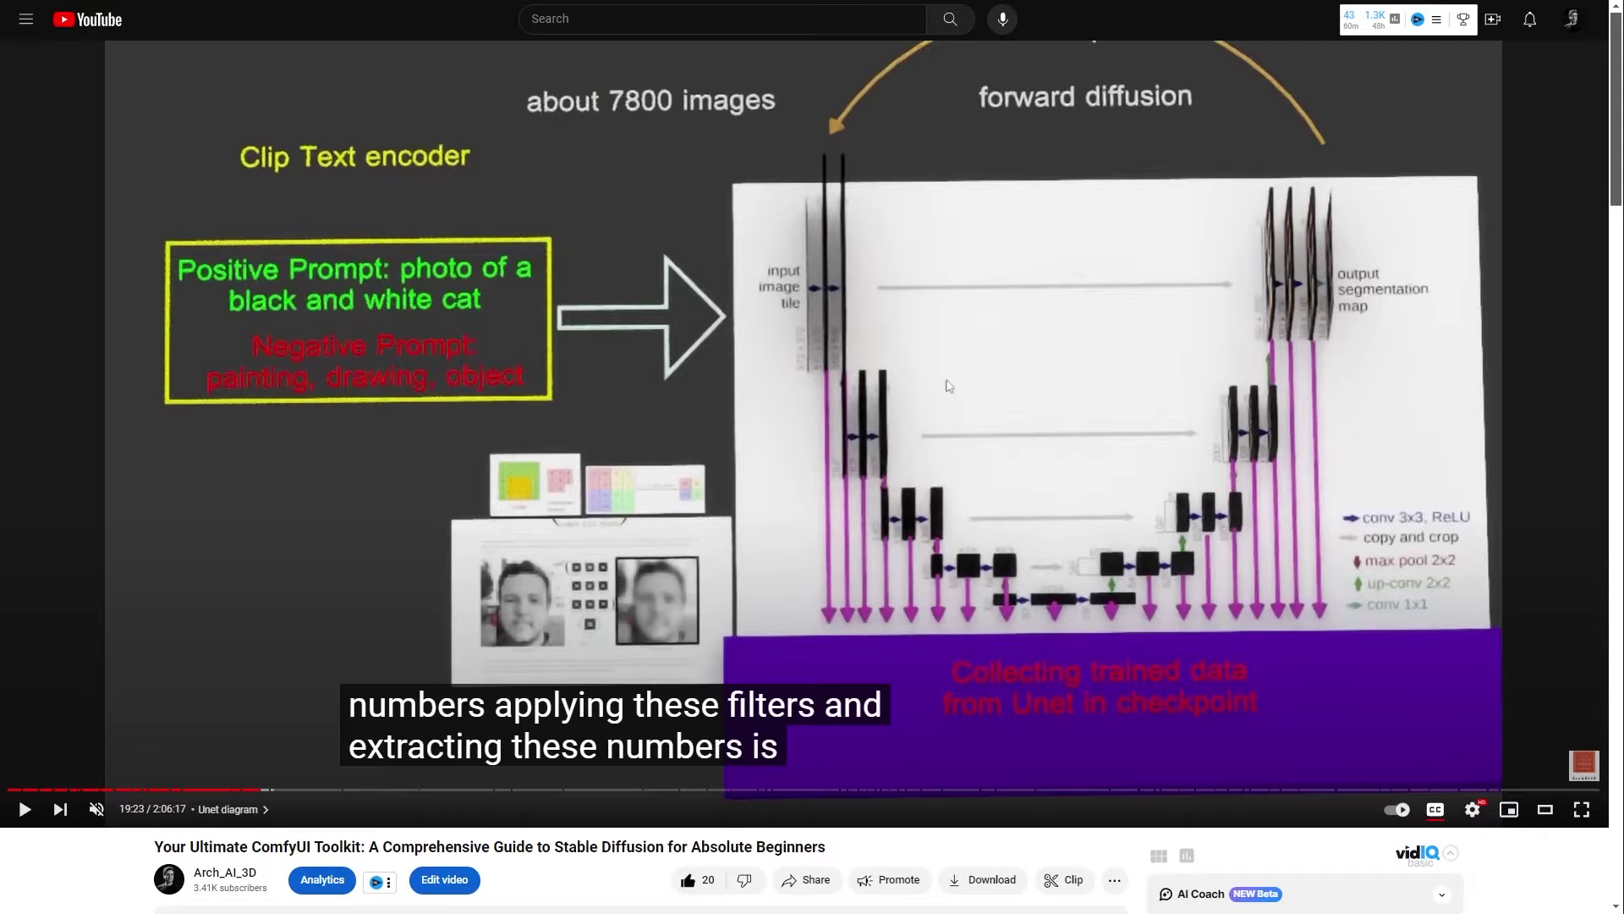
{"action": "left_click", "coordinate": [93, 1]}
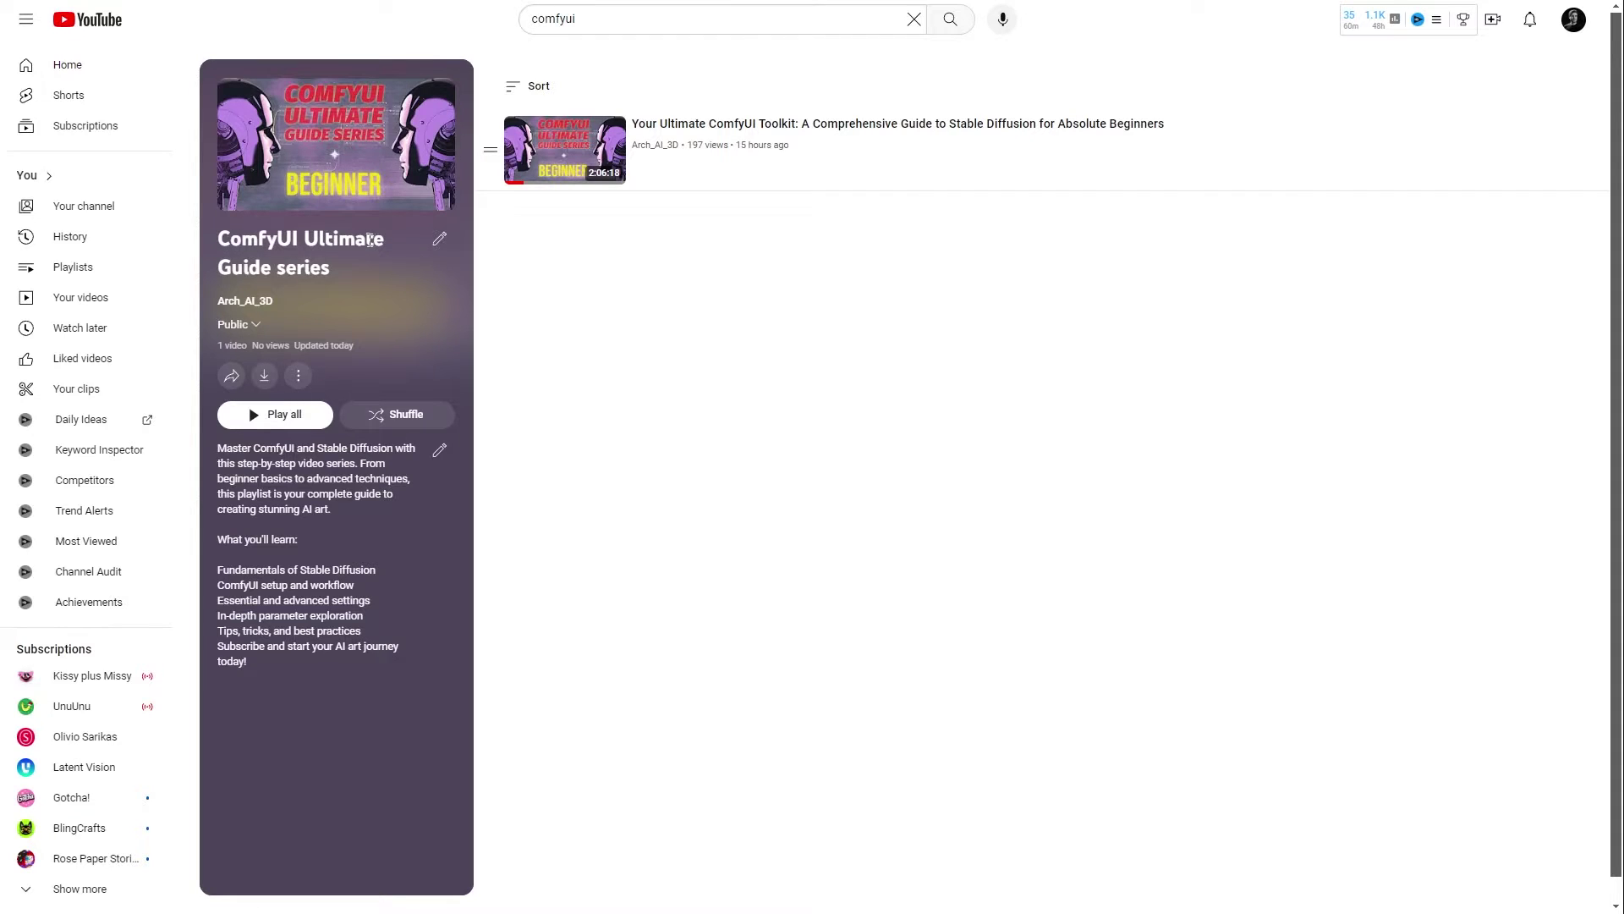
{"action": "left_click", "coordinate": [723, 148]}
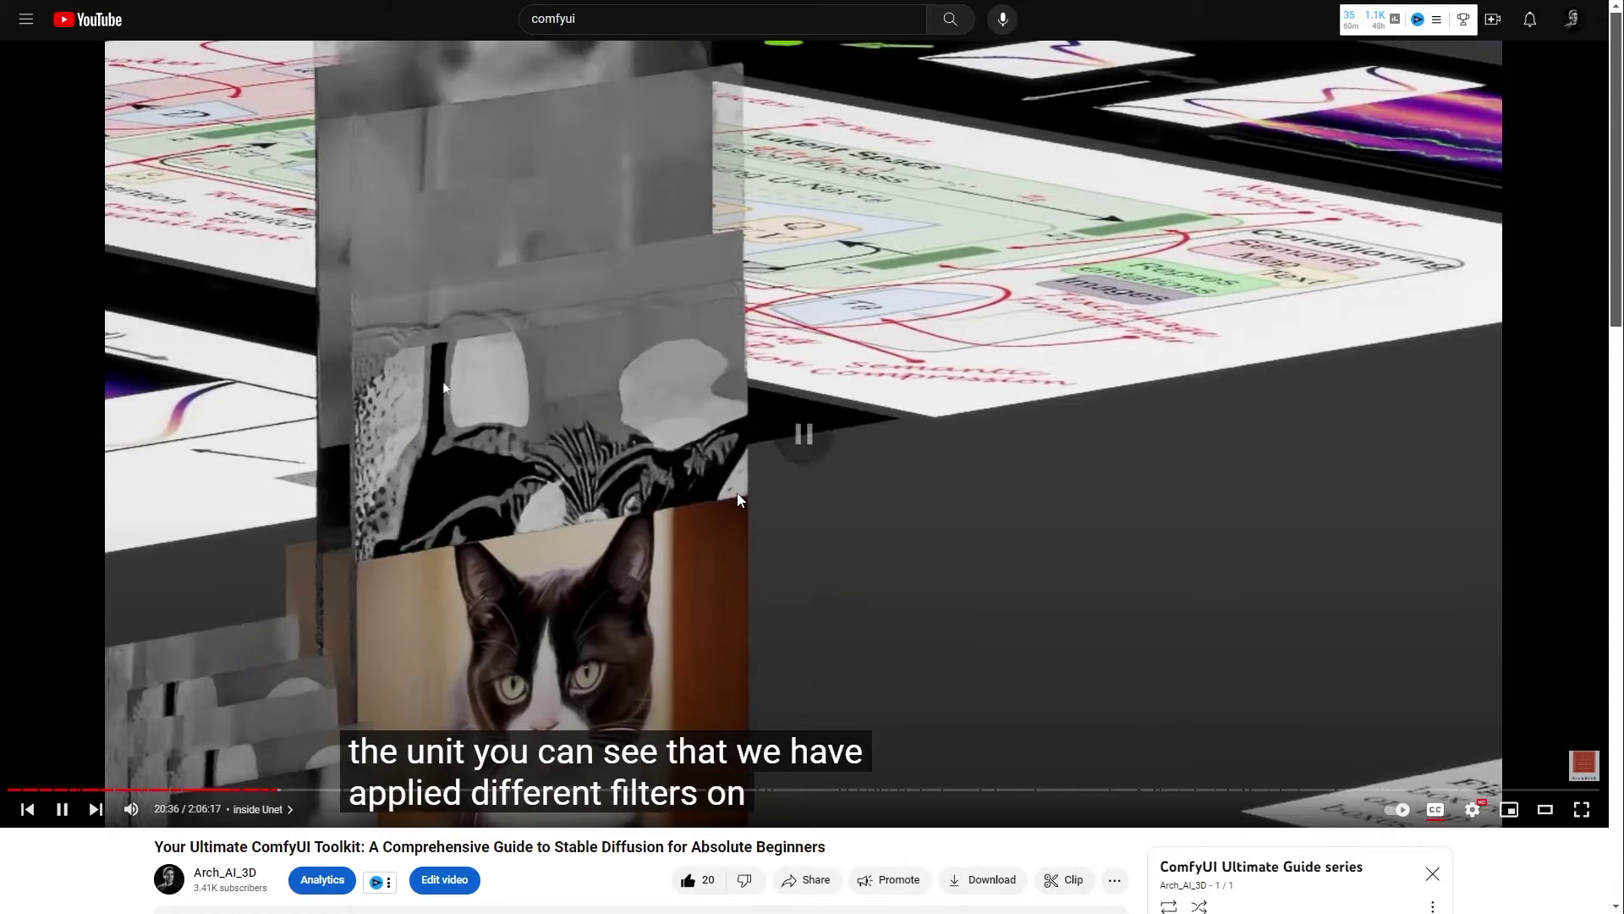
{"action": "left_click", "coordinate": [740, 500]}
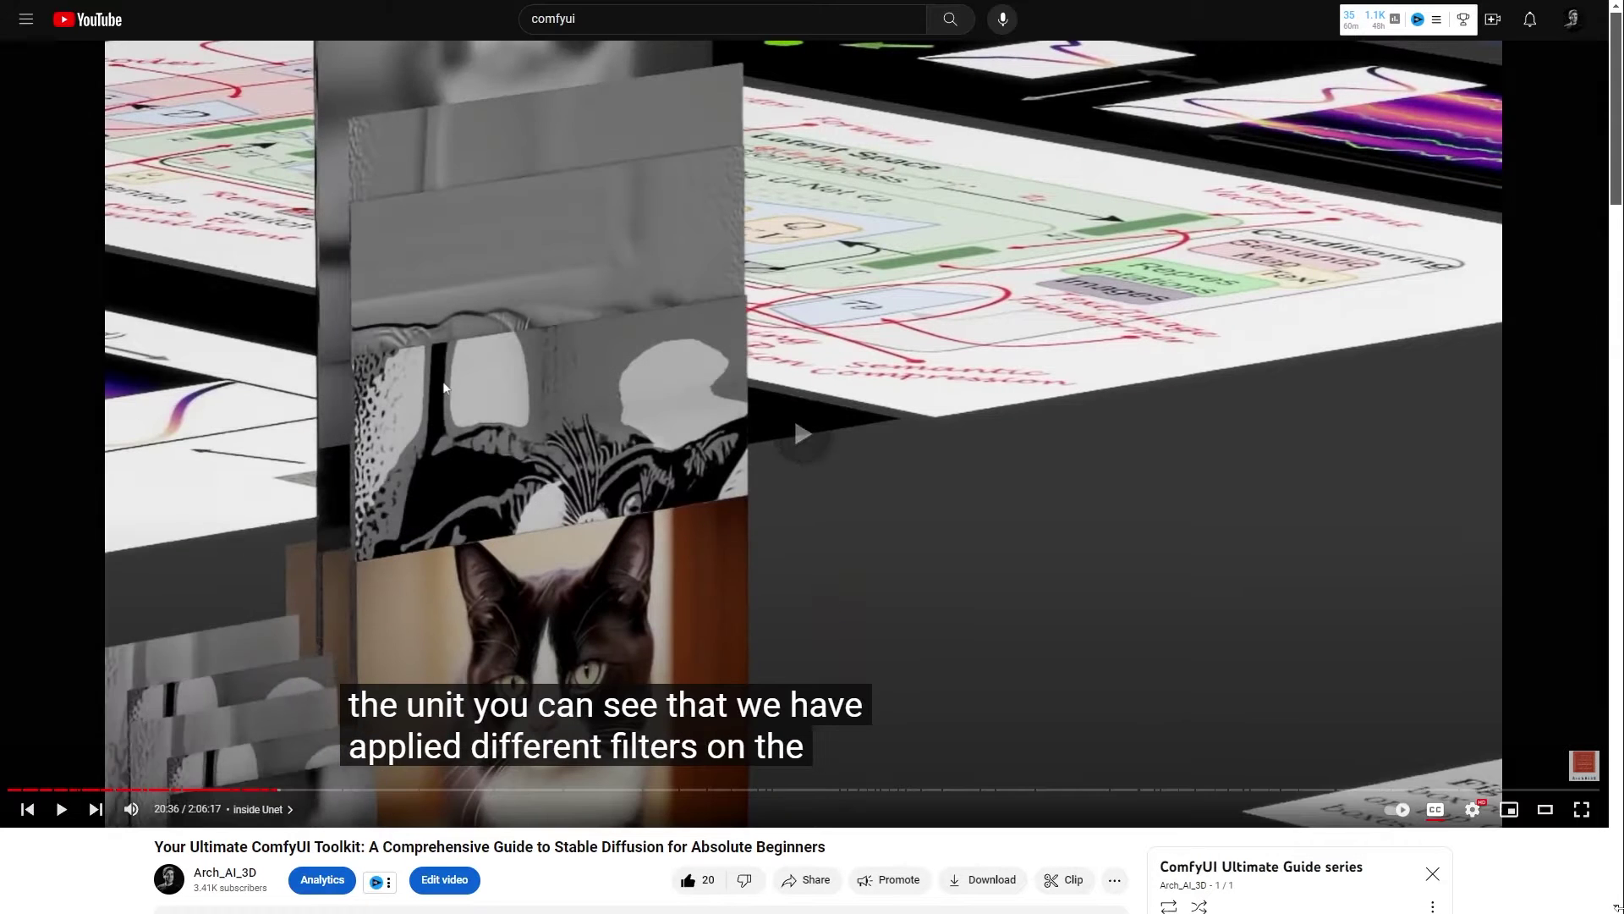
{"action": "left_click", "coordinate": [623, 605]}
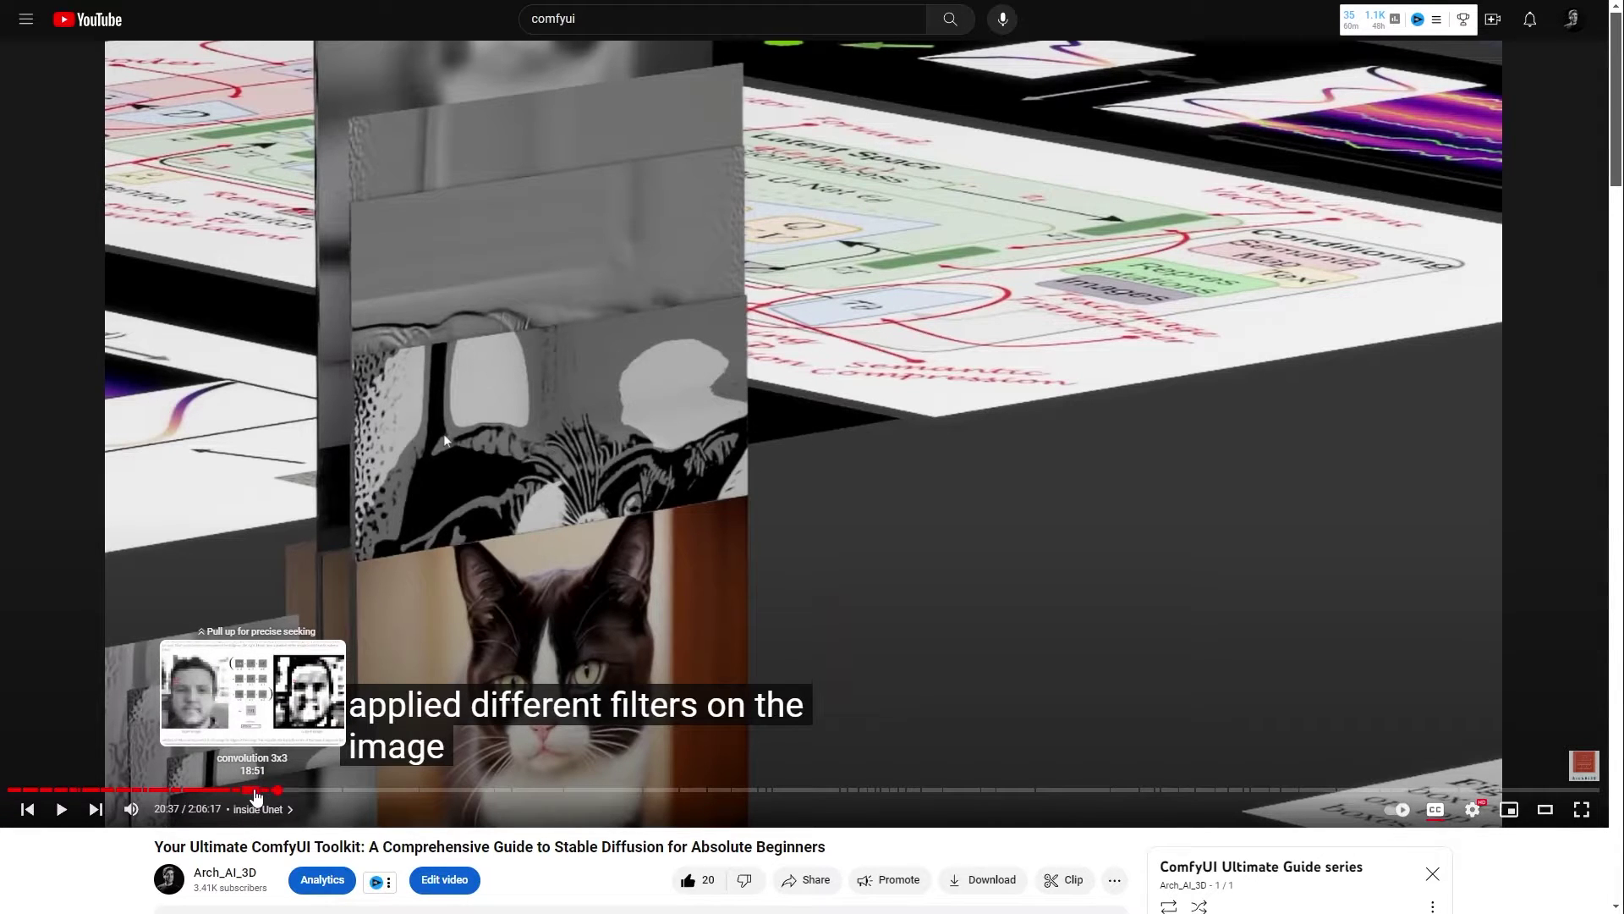
- View the video's convolution 3x3 chapter at 18:51 and its inside Unet chapter at about 21:29
{"action": "left_click", "coordinate": [253, 791]}
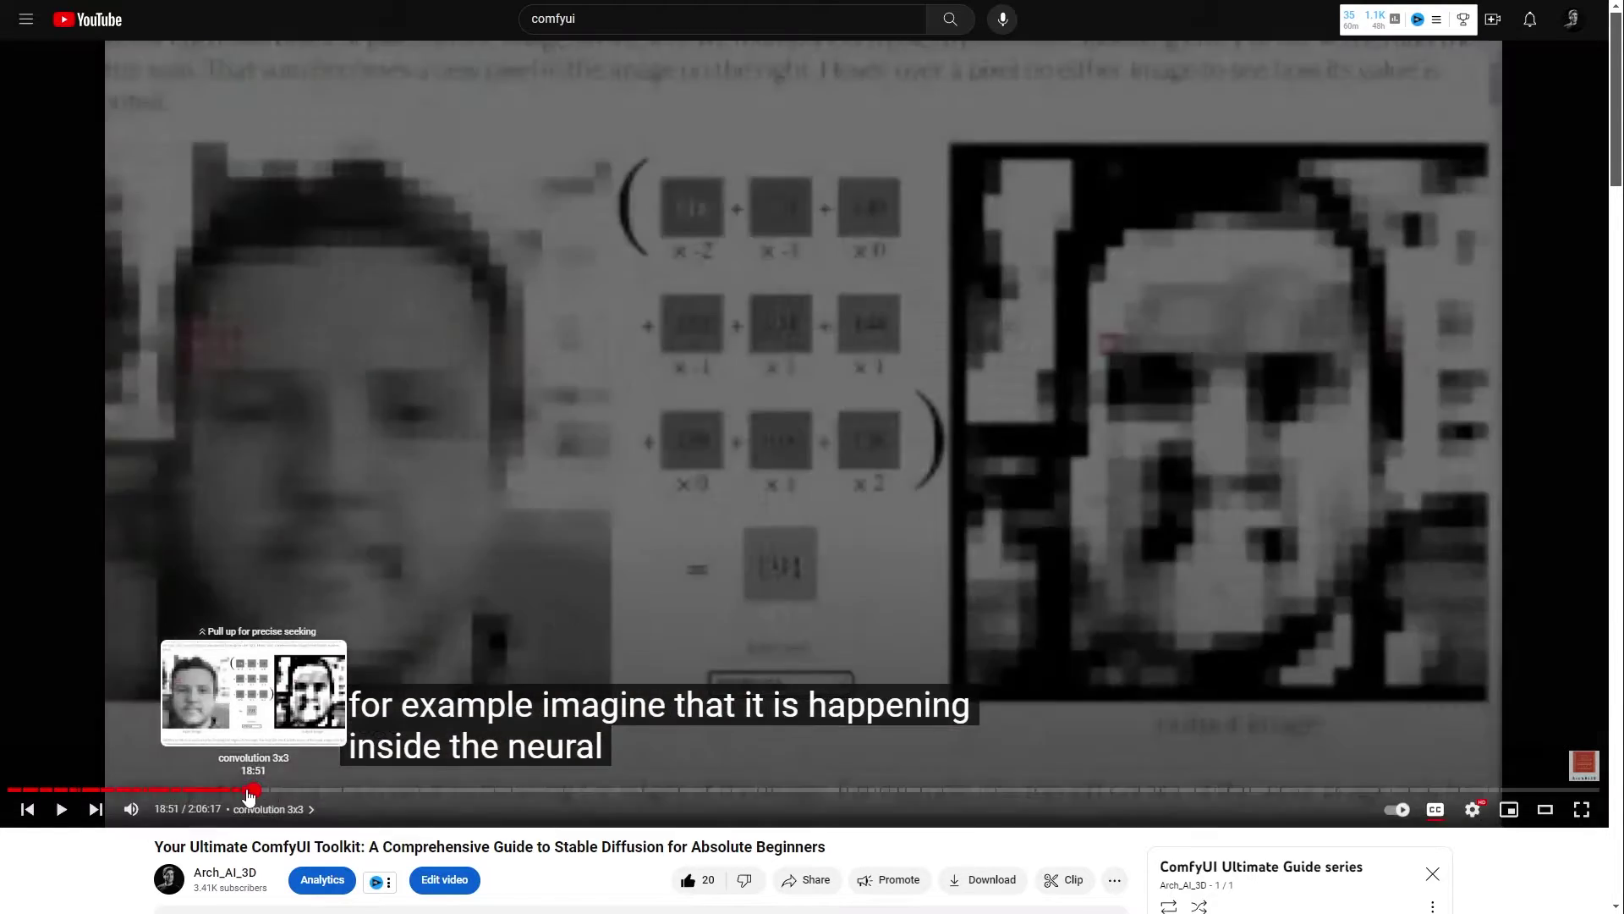
{"action": "left_click_drag", "start_coordinate": [248, 795], "coordinate": [292, 799]}
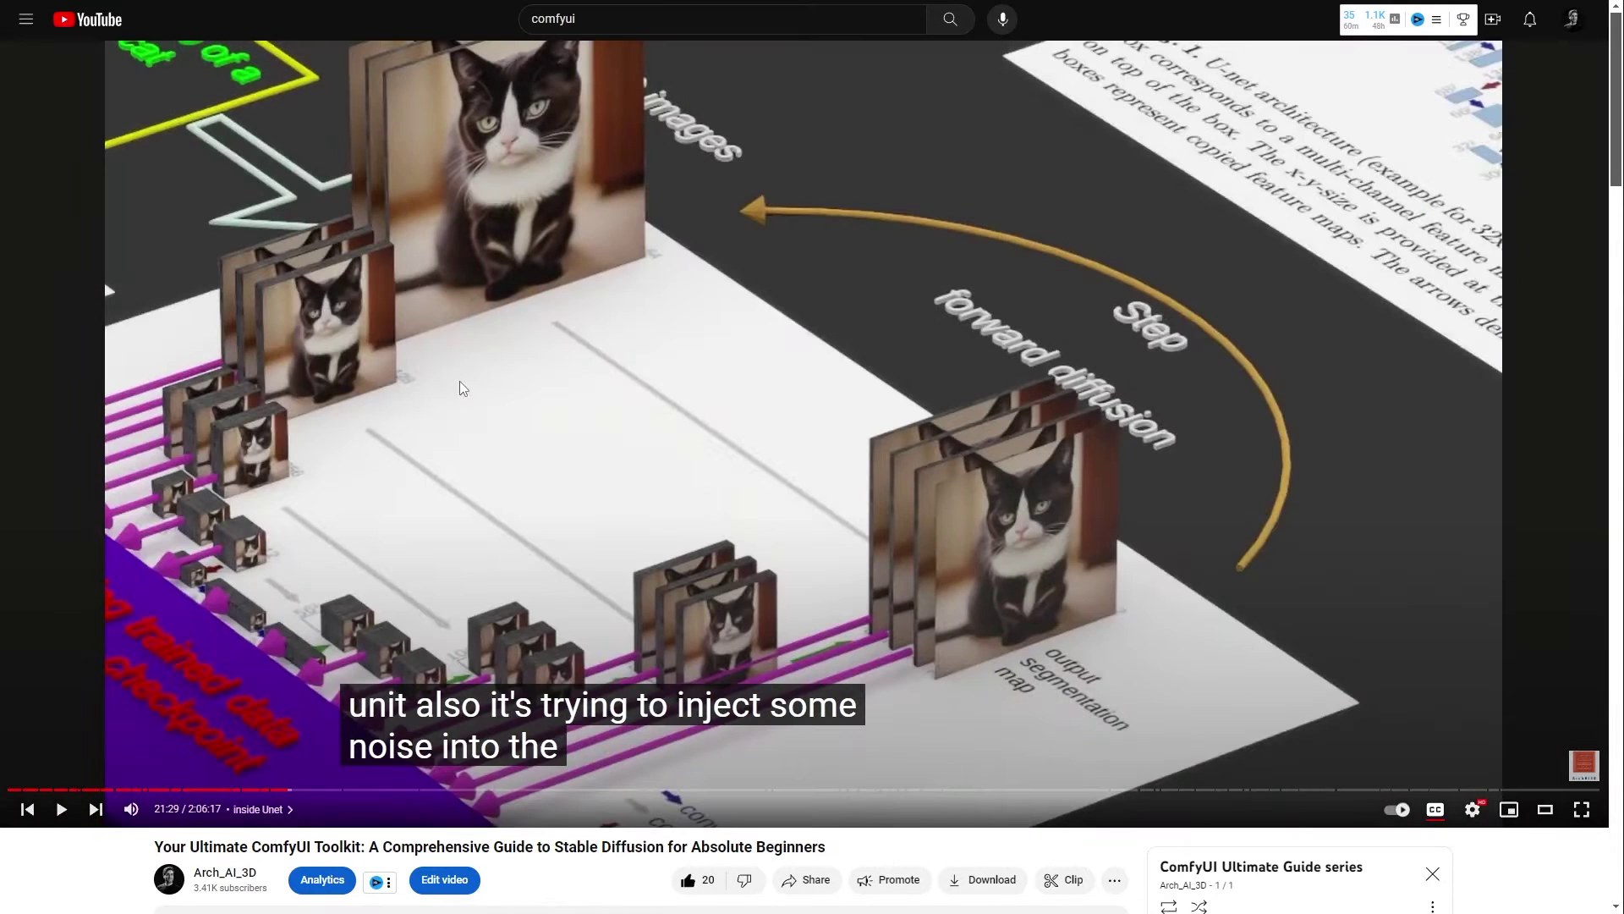
{"action": "left_click", "coordinate": [755, 368]}
{"action": "left_click", "coordinate": [735, 377]}
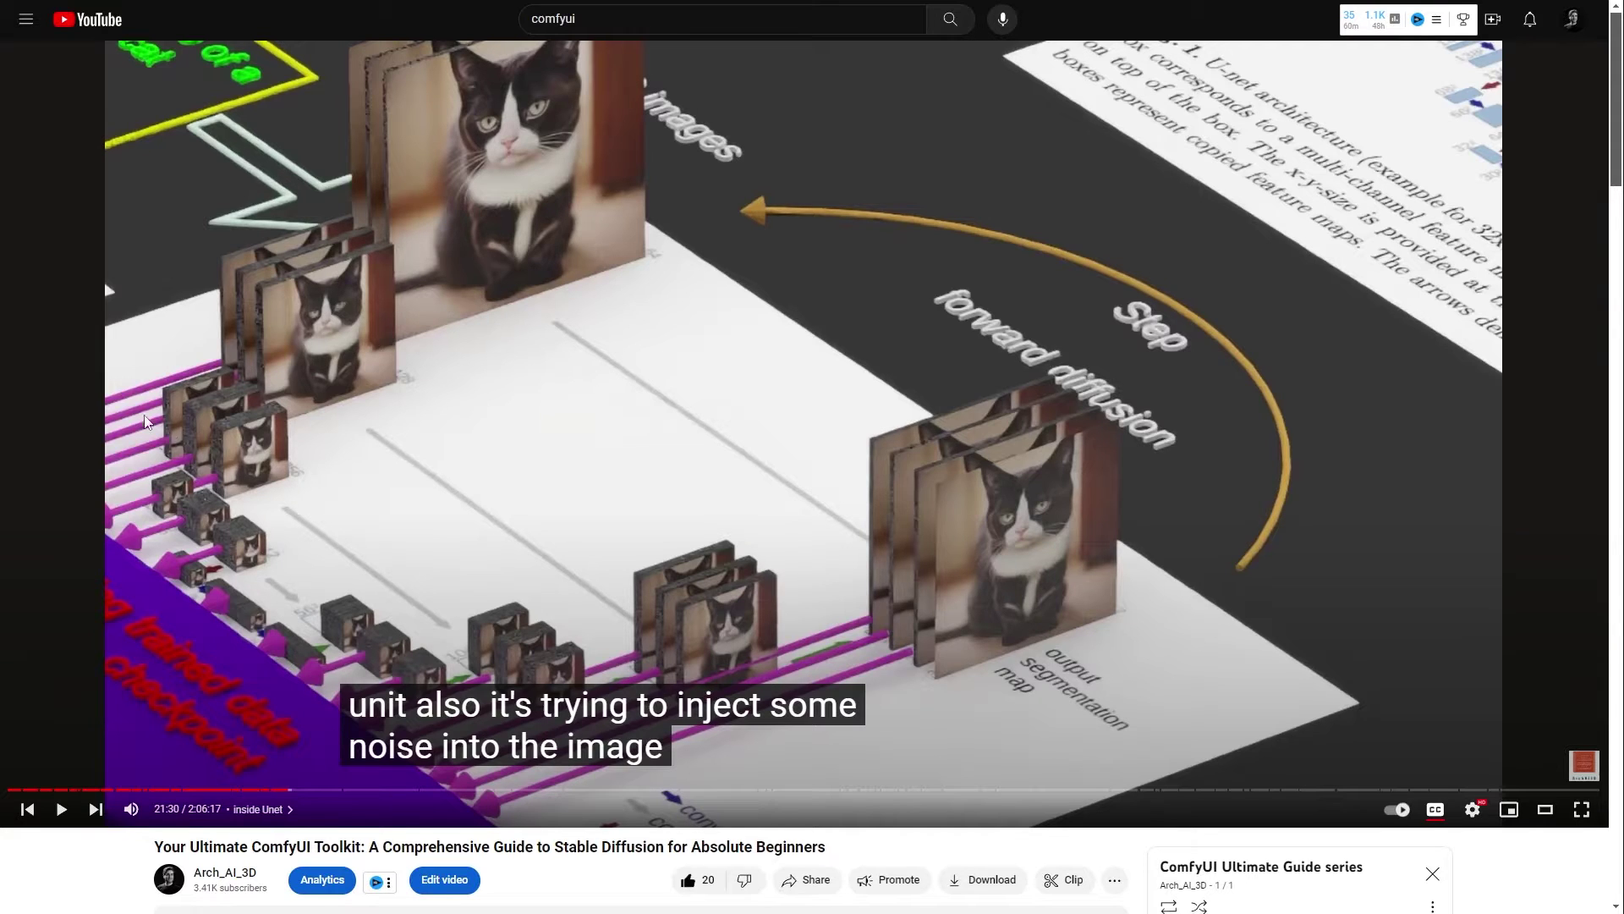
- View the video's sampler comparison at 32:24 and 33:29 and its image-to-image prompt chapter at 48:22
{"action": "left_click_drag", "start_coordinate": [292, 791], "coordinate": [419, 799]}
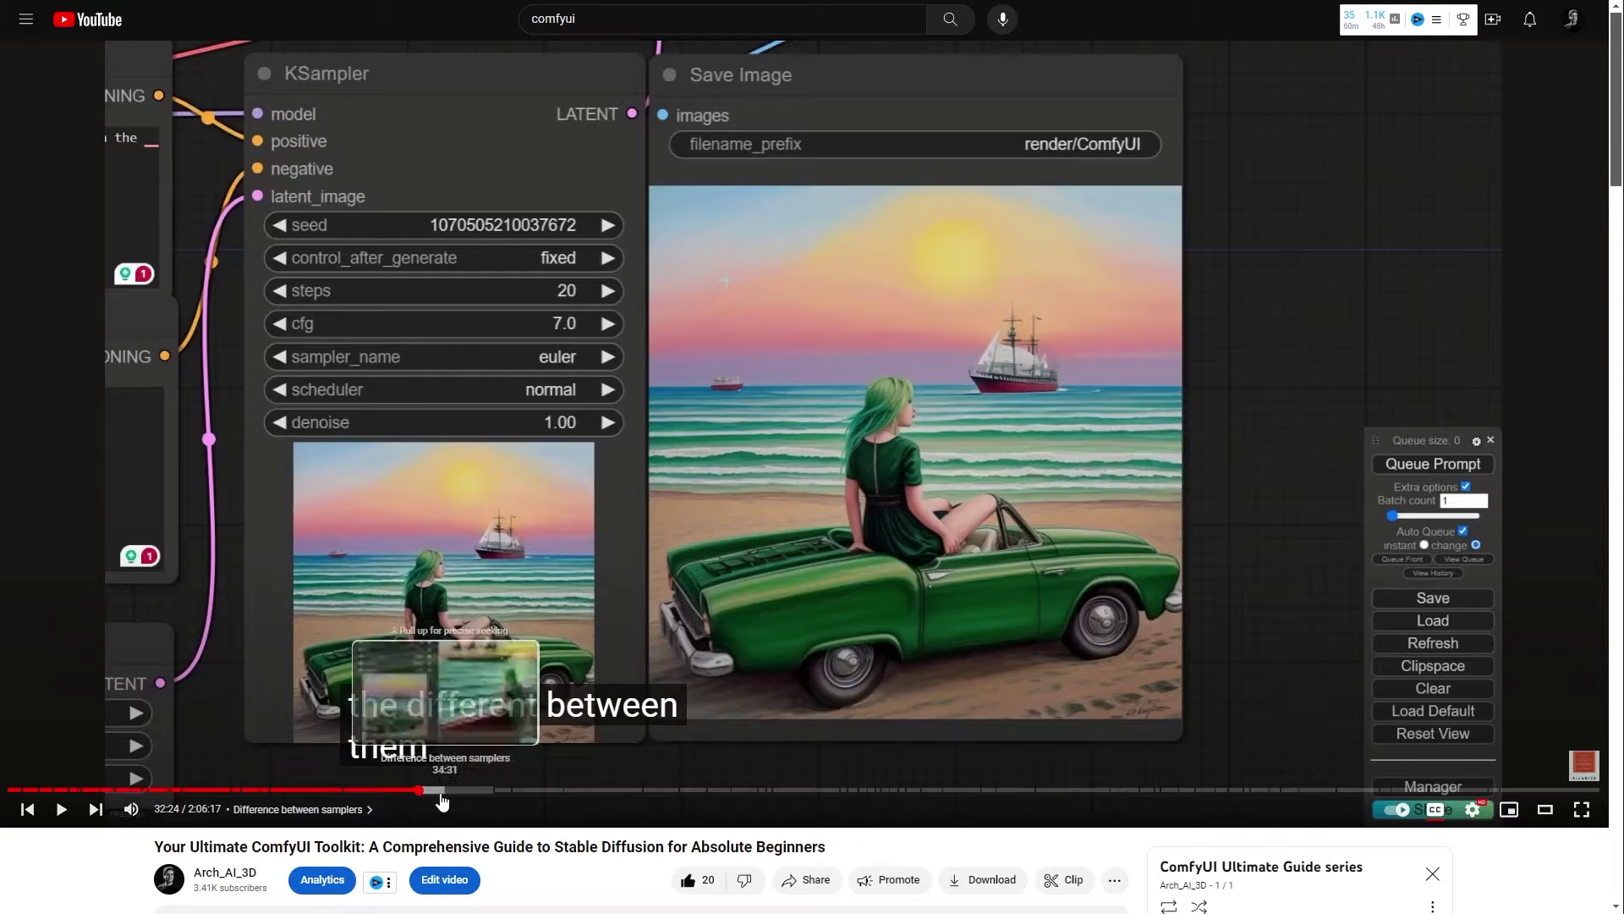
{"action": "left_click_drag", "start_coordinate": [419, 793], "coordinate": [435, 797]}
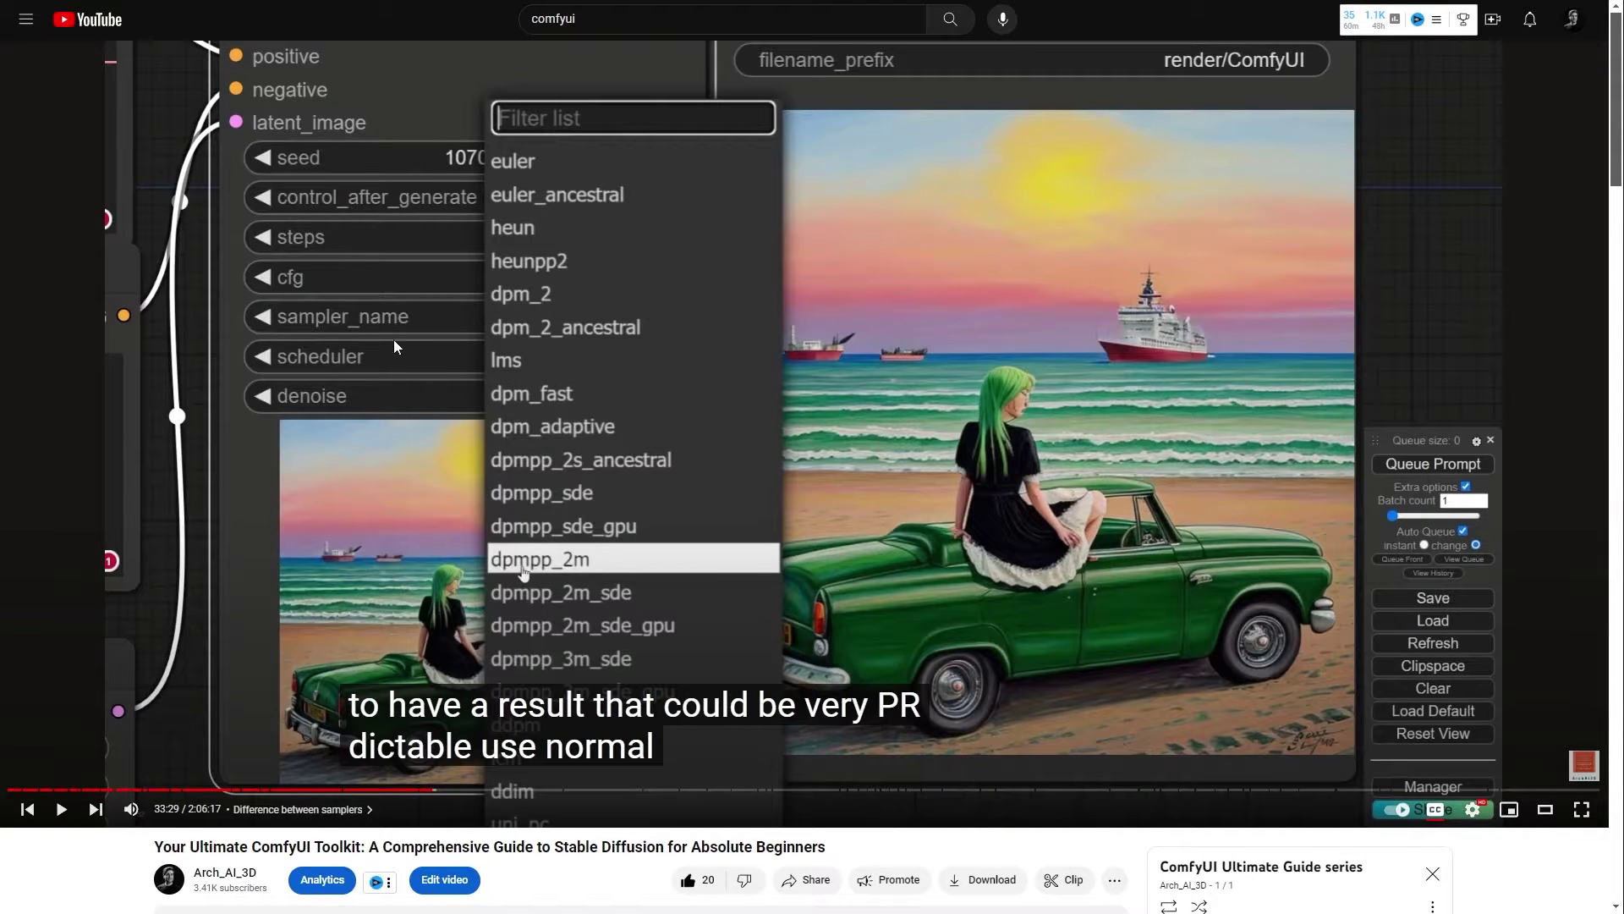
{"action": "left_click", "coordinate": [615, 792]}
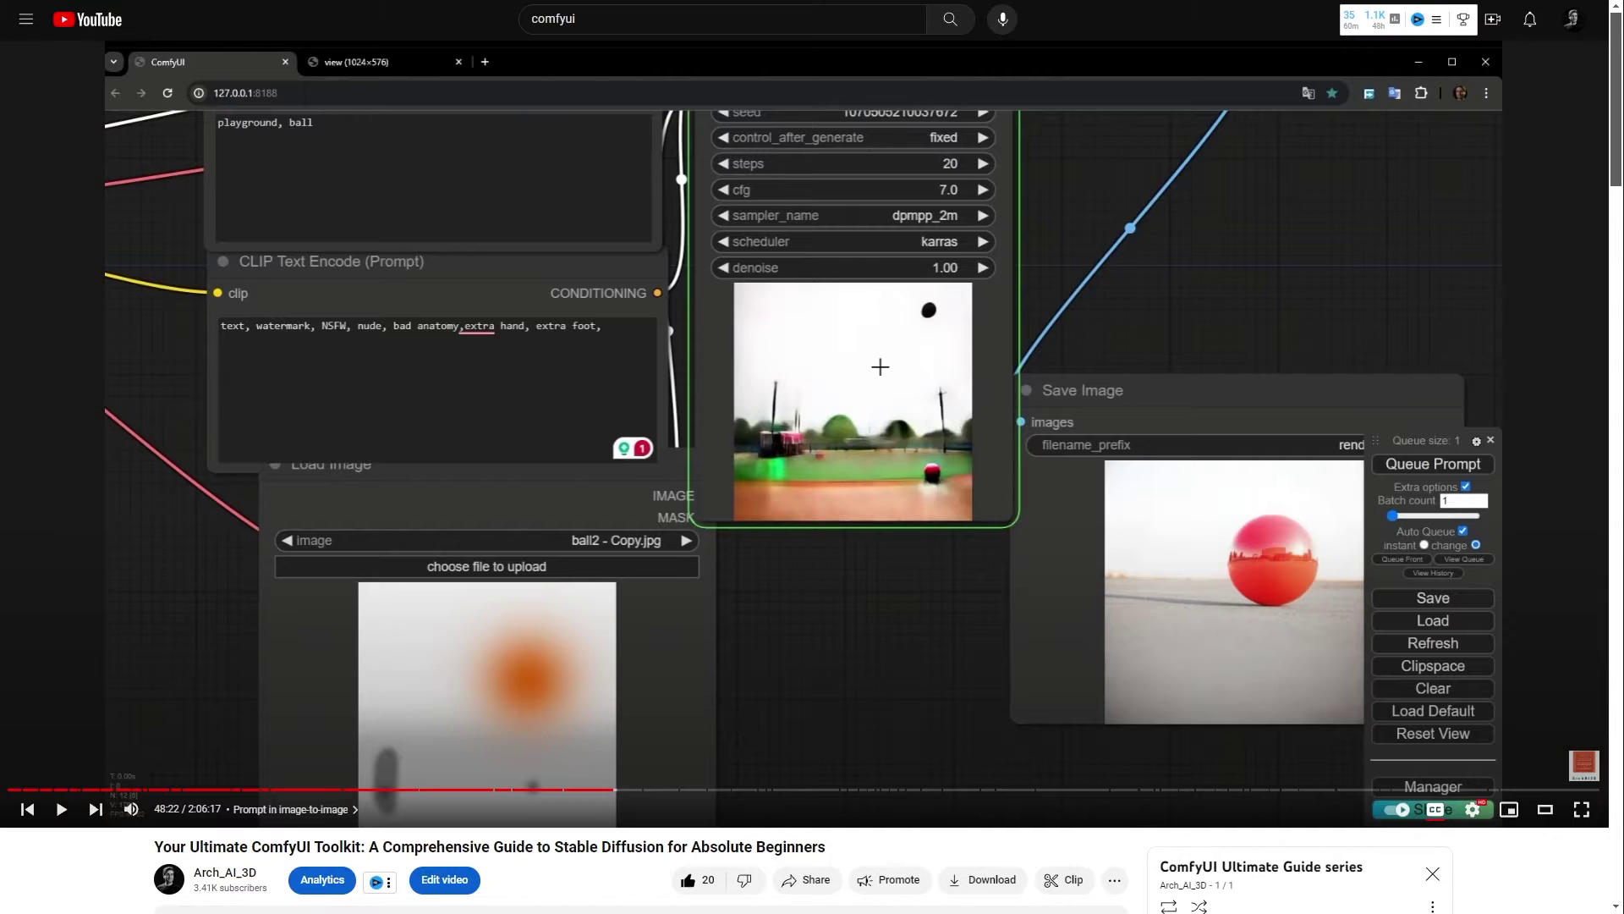
{"action": "key", "text": "f"}
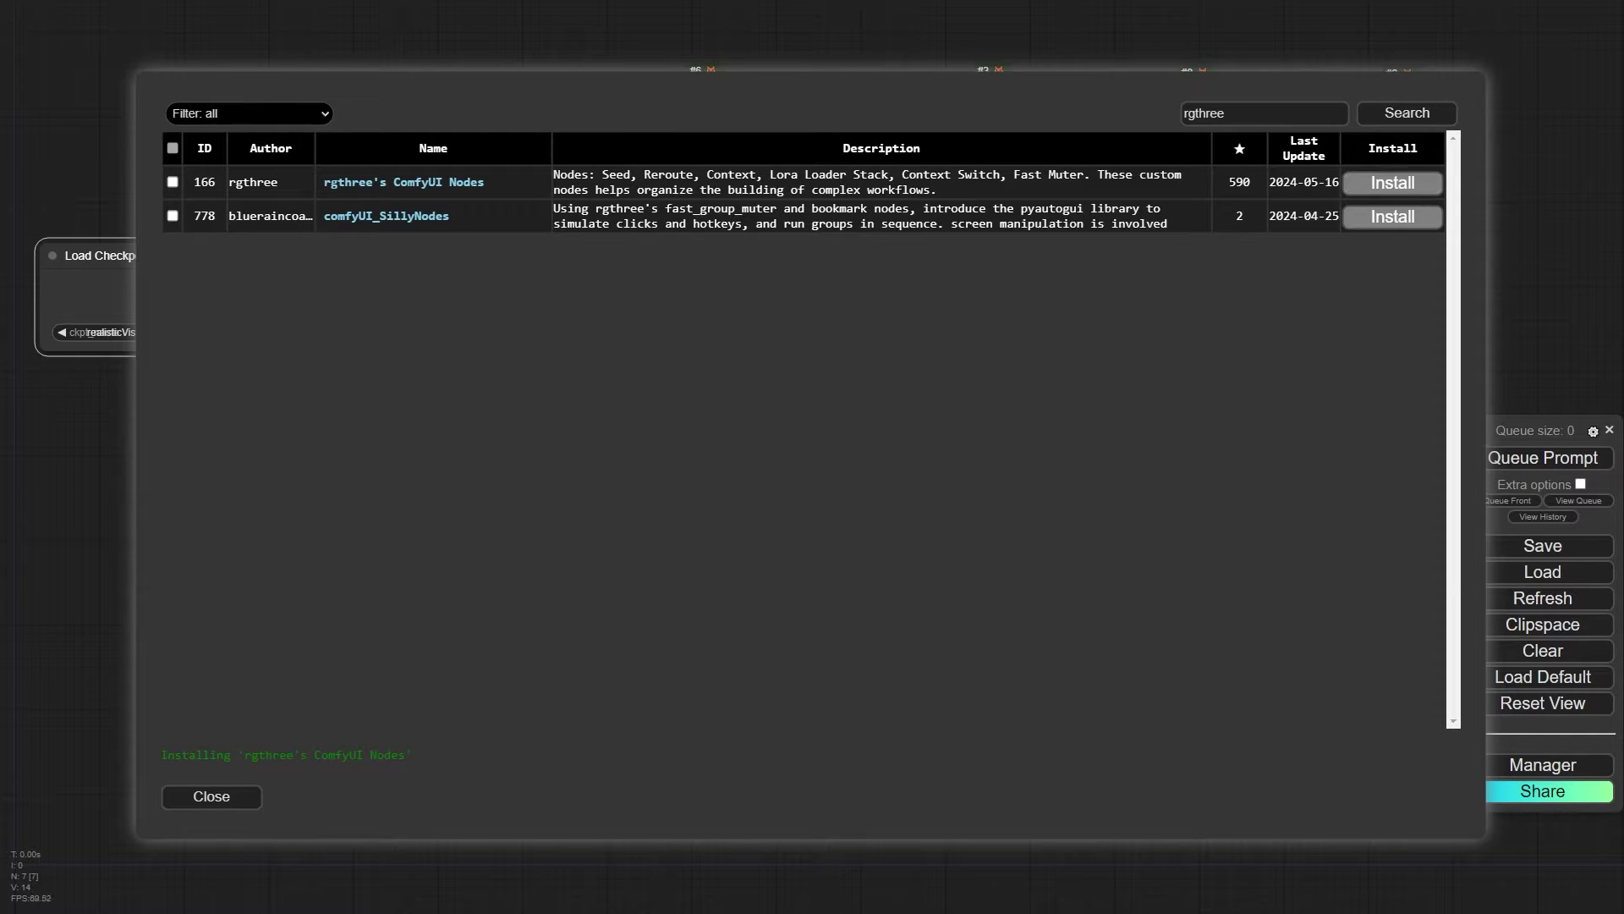
- Check the rgthree installation progress in the console window and restart ComfyUI to apply the new custom nodes
{"action": "left_click_drag", "start_coordinate": [507, 0], "coordinate": [596, 90]}
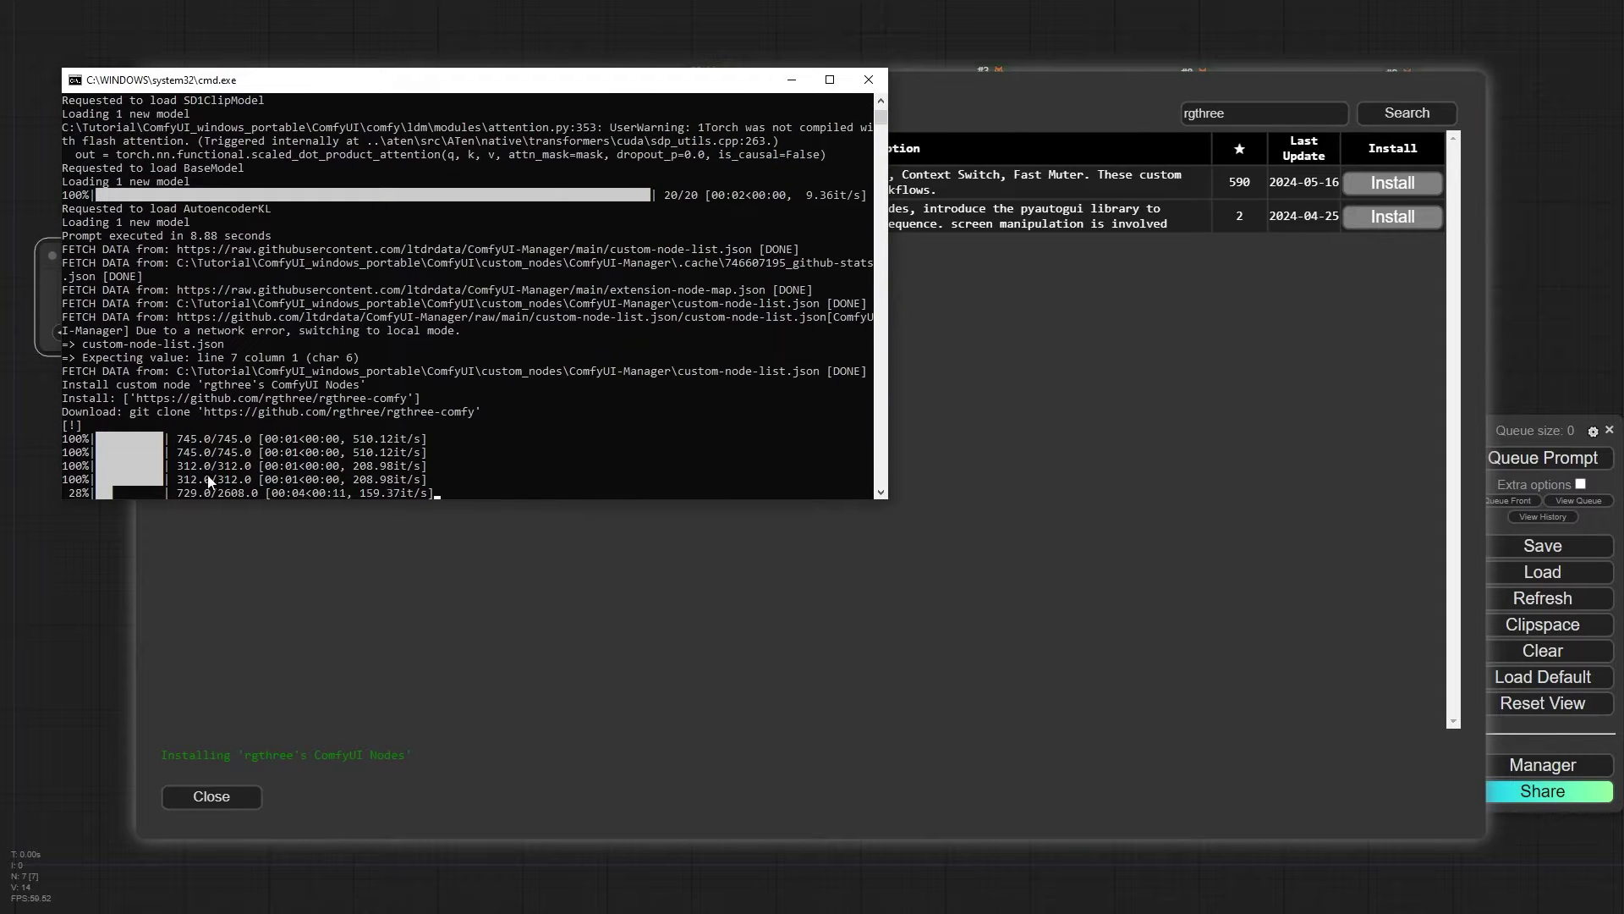
{"action": "left_click_drag", "start_coordinate": [652, 85], "coordinate": [0, 110]}
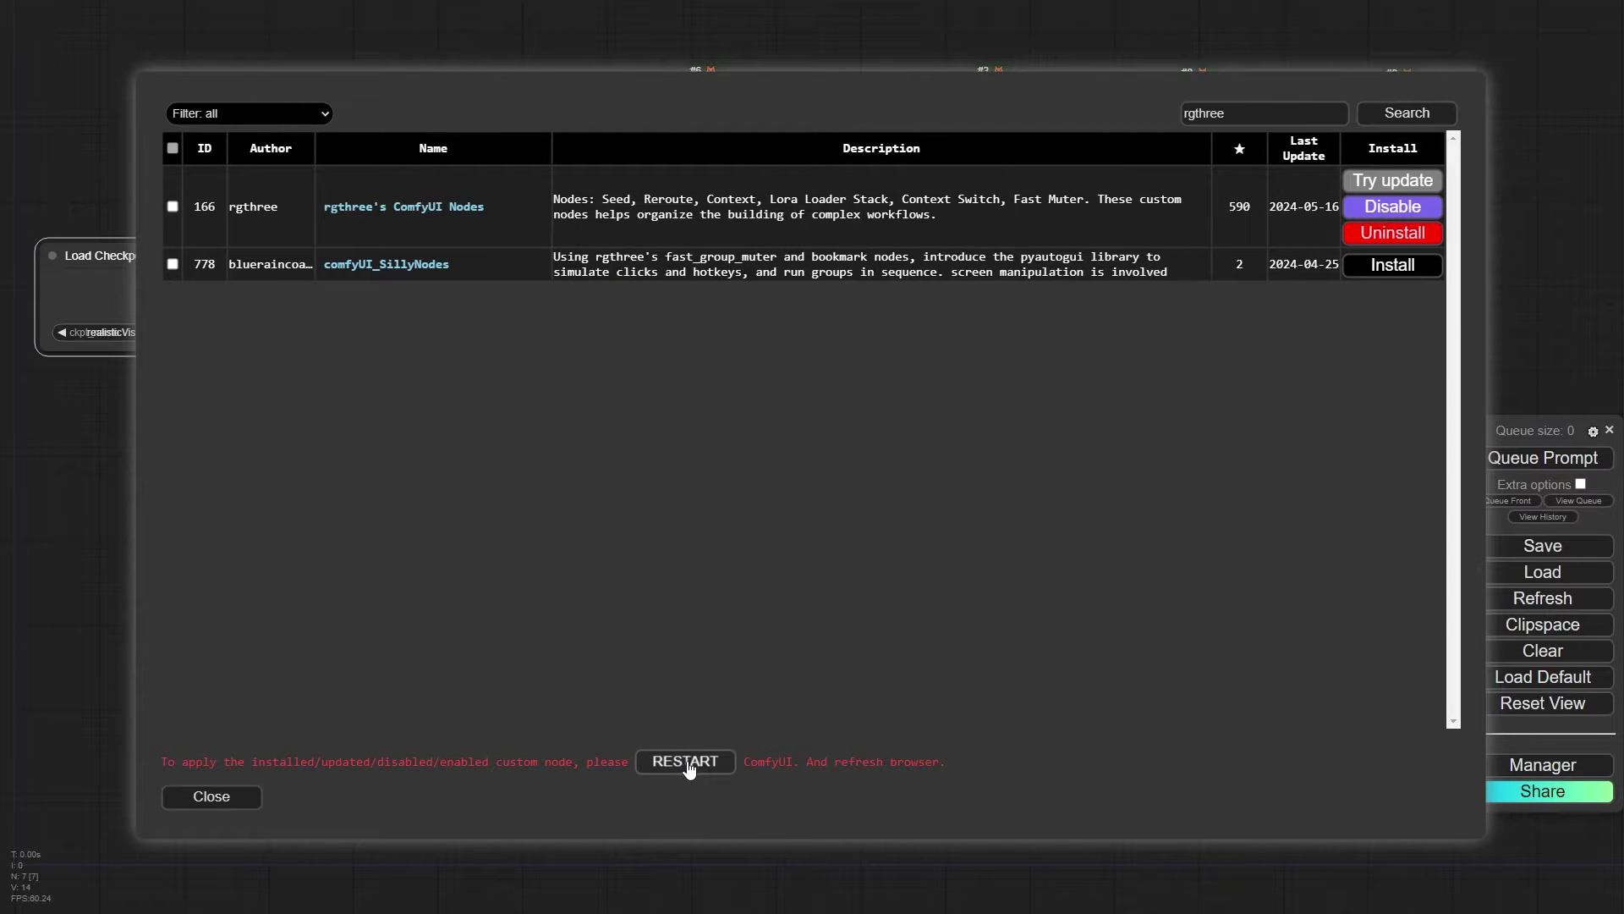
{"action": "left_click", "coordinate": [686, 762]}
{"action": "left_click", "coordinate": [883, 78]}
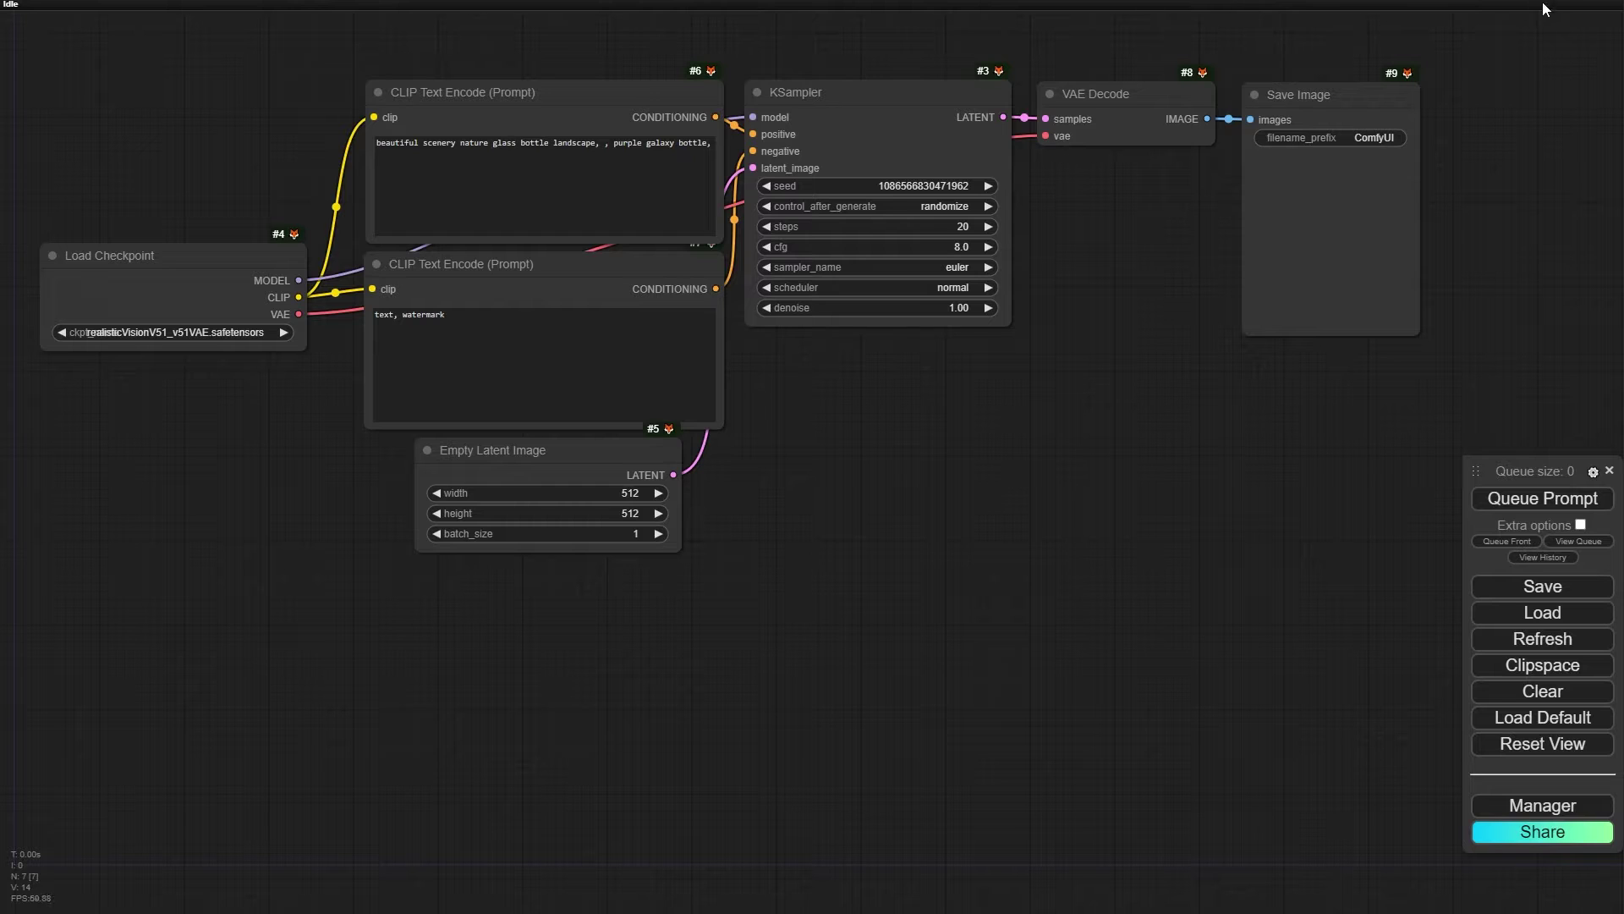
- Browse the newly installed rgthree category of addable nodes from the empty canvas below the KSampler
{"action": "right_click", "coordinate": [751, 509]}
{"action": "left_click", "coordinate": [755, 510]}
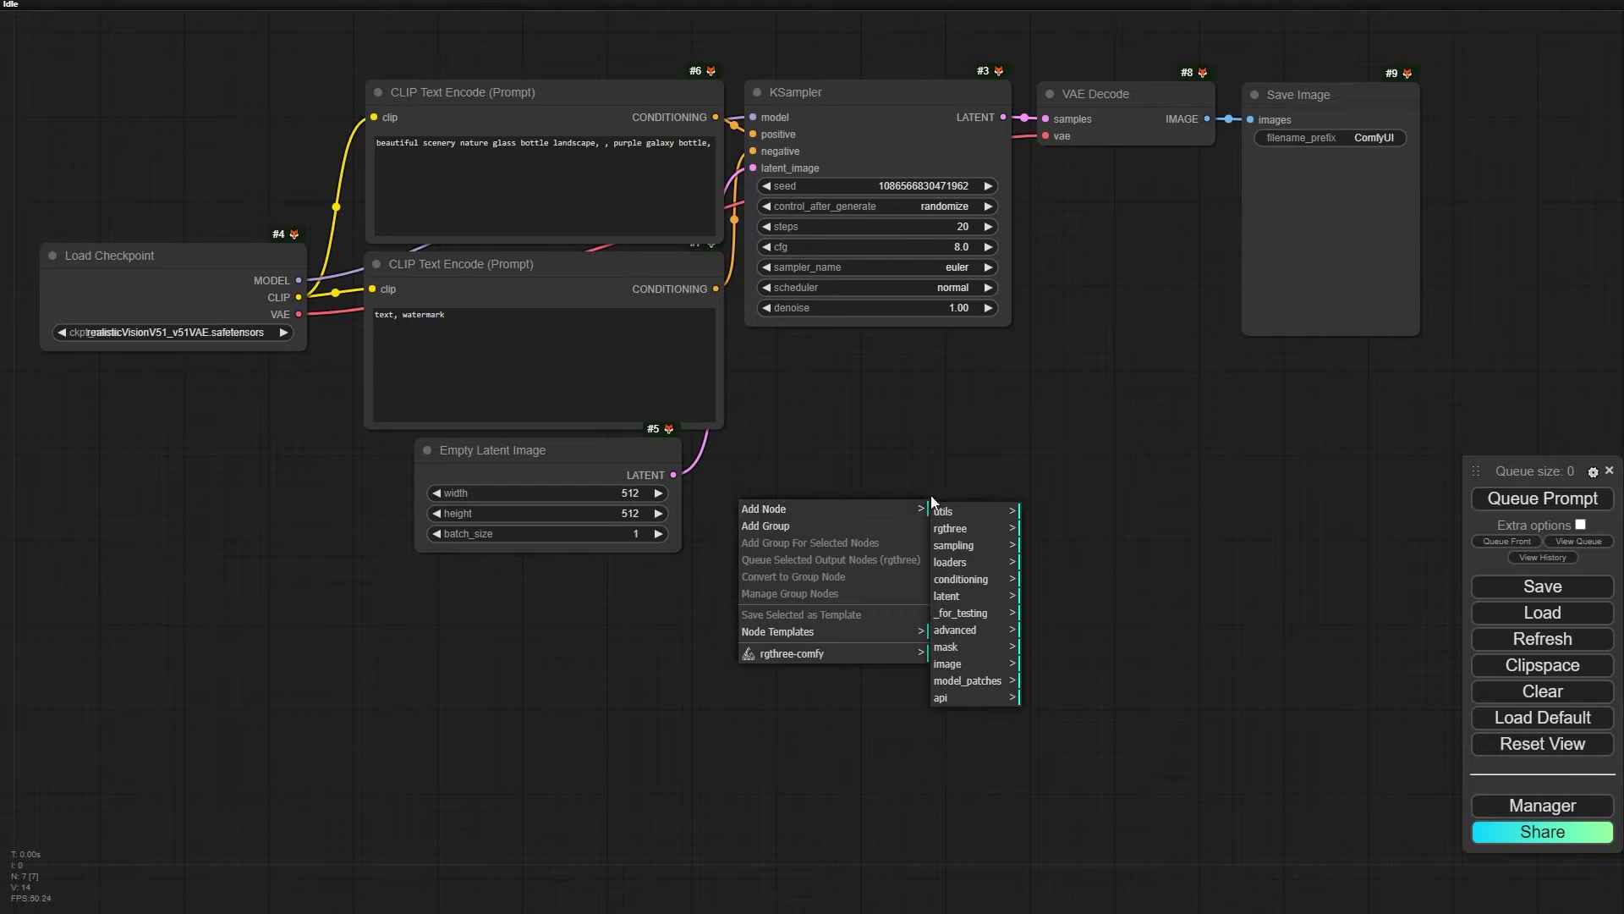
{"action": "left_click", "coordinate": [969, 531]}
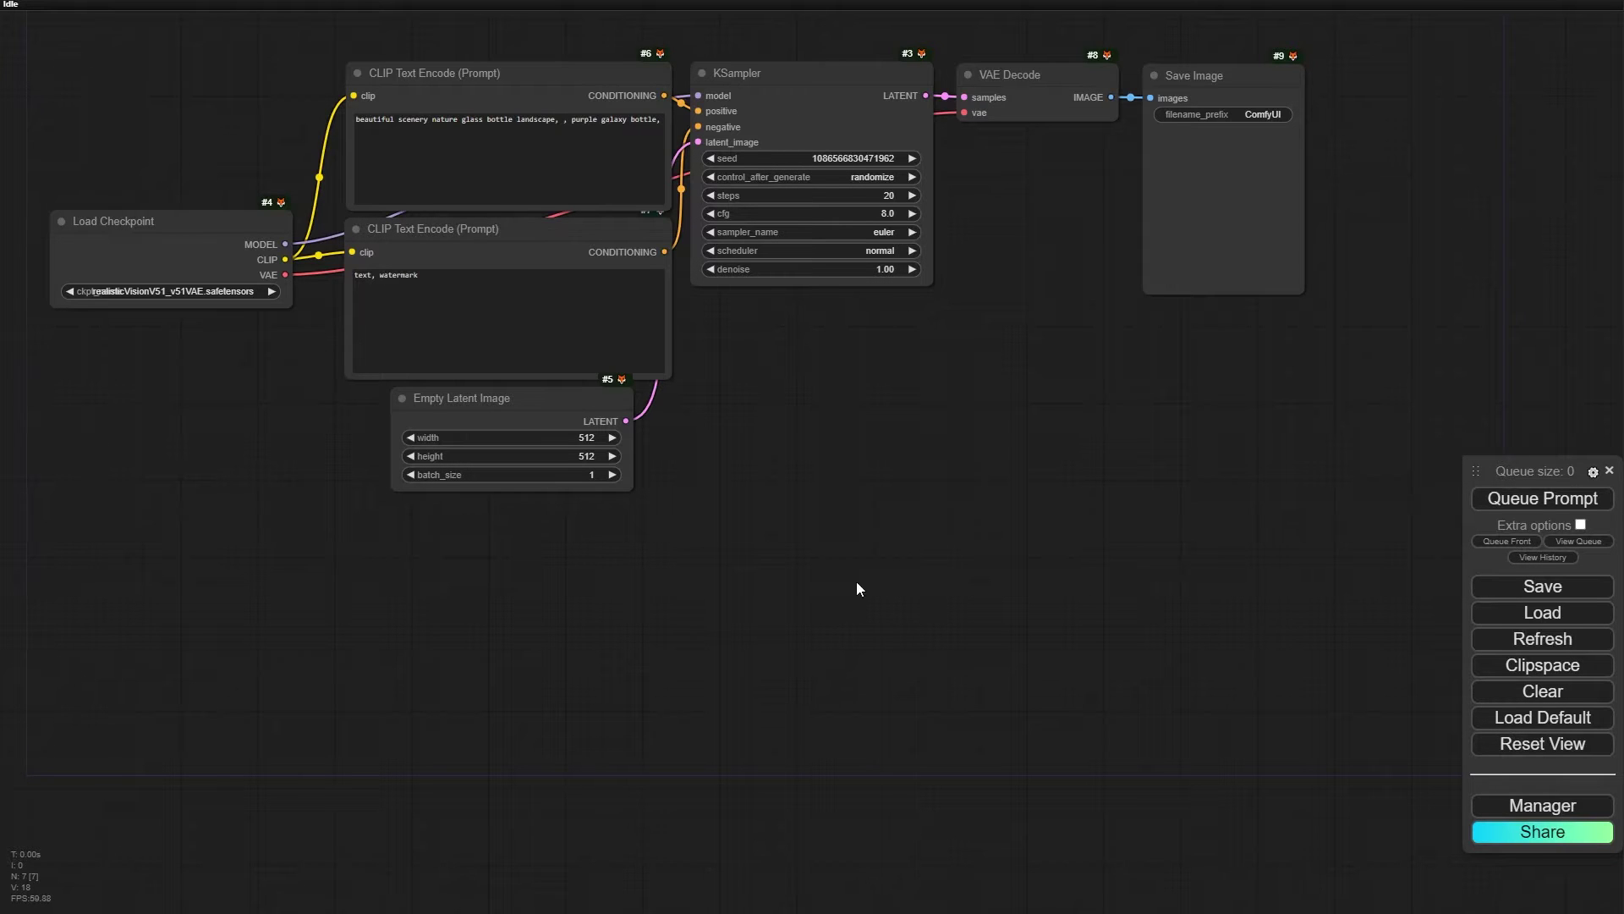
- Duplicate the KSampler, VAE Decode and Save Image nodes with their input connections kept, placing the copies below the originals
{"action": "left_click_drag", "start_coordinate": [856, 581], "coordinate": [754, 590]}
{"action": "left_click_drag", "start_coordinate": [806, 484], "coordinate": [832, 410]}
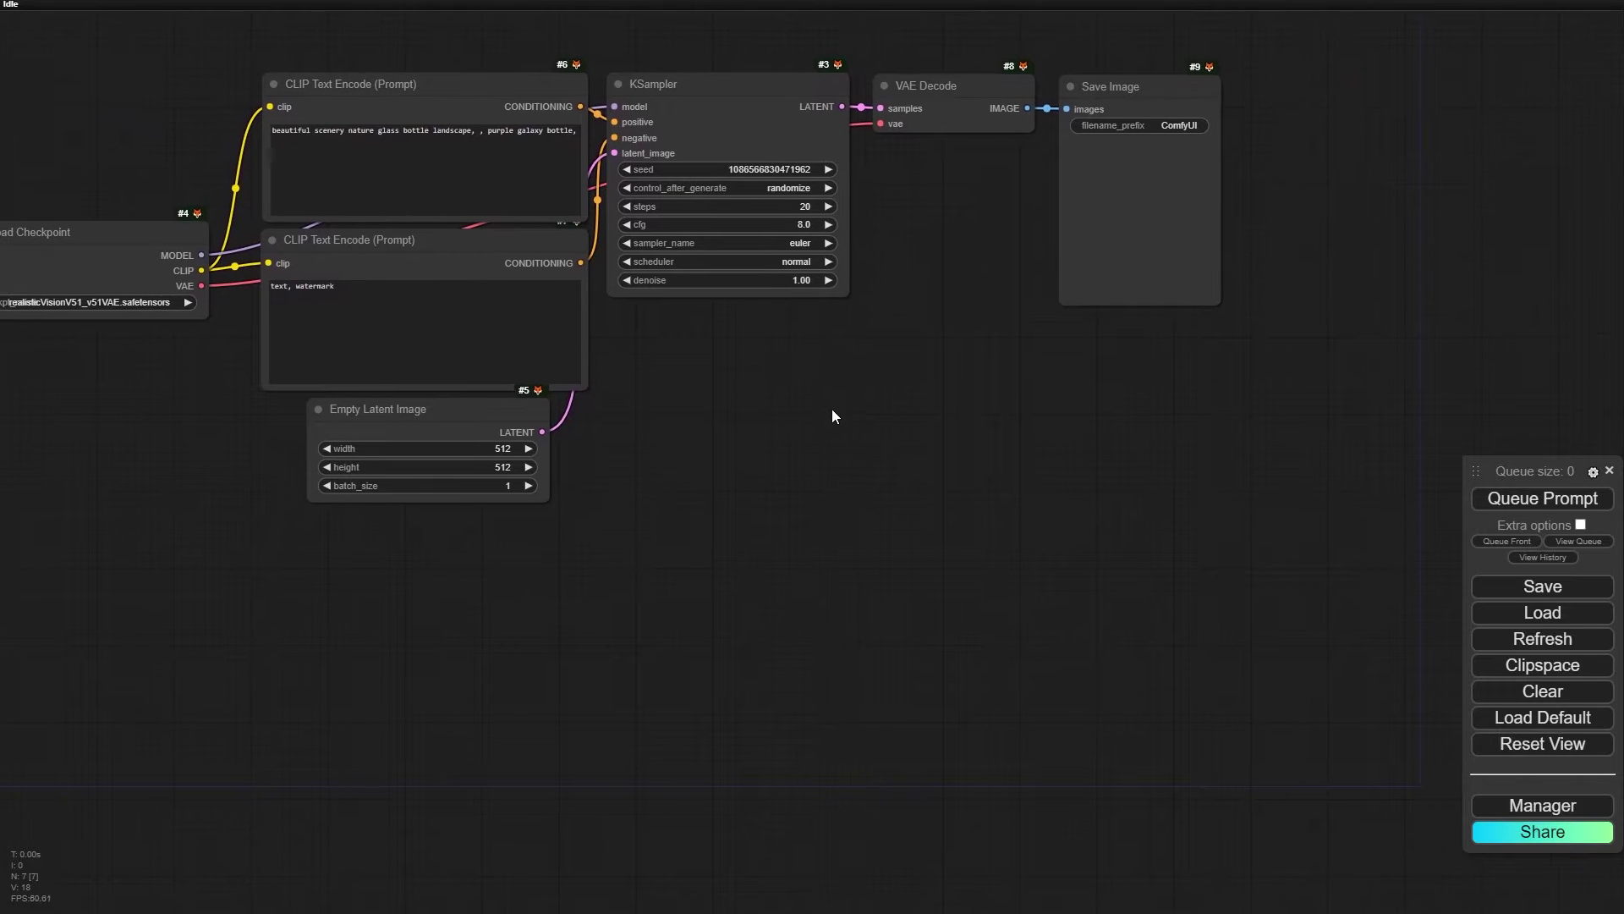
{"action": "left_click_drag", "start_coordinate": [1316, 41], "coordinate": [670, 255]}
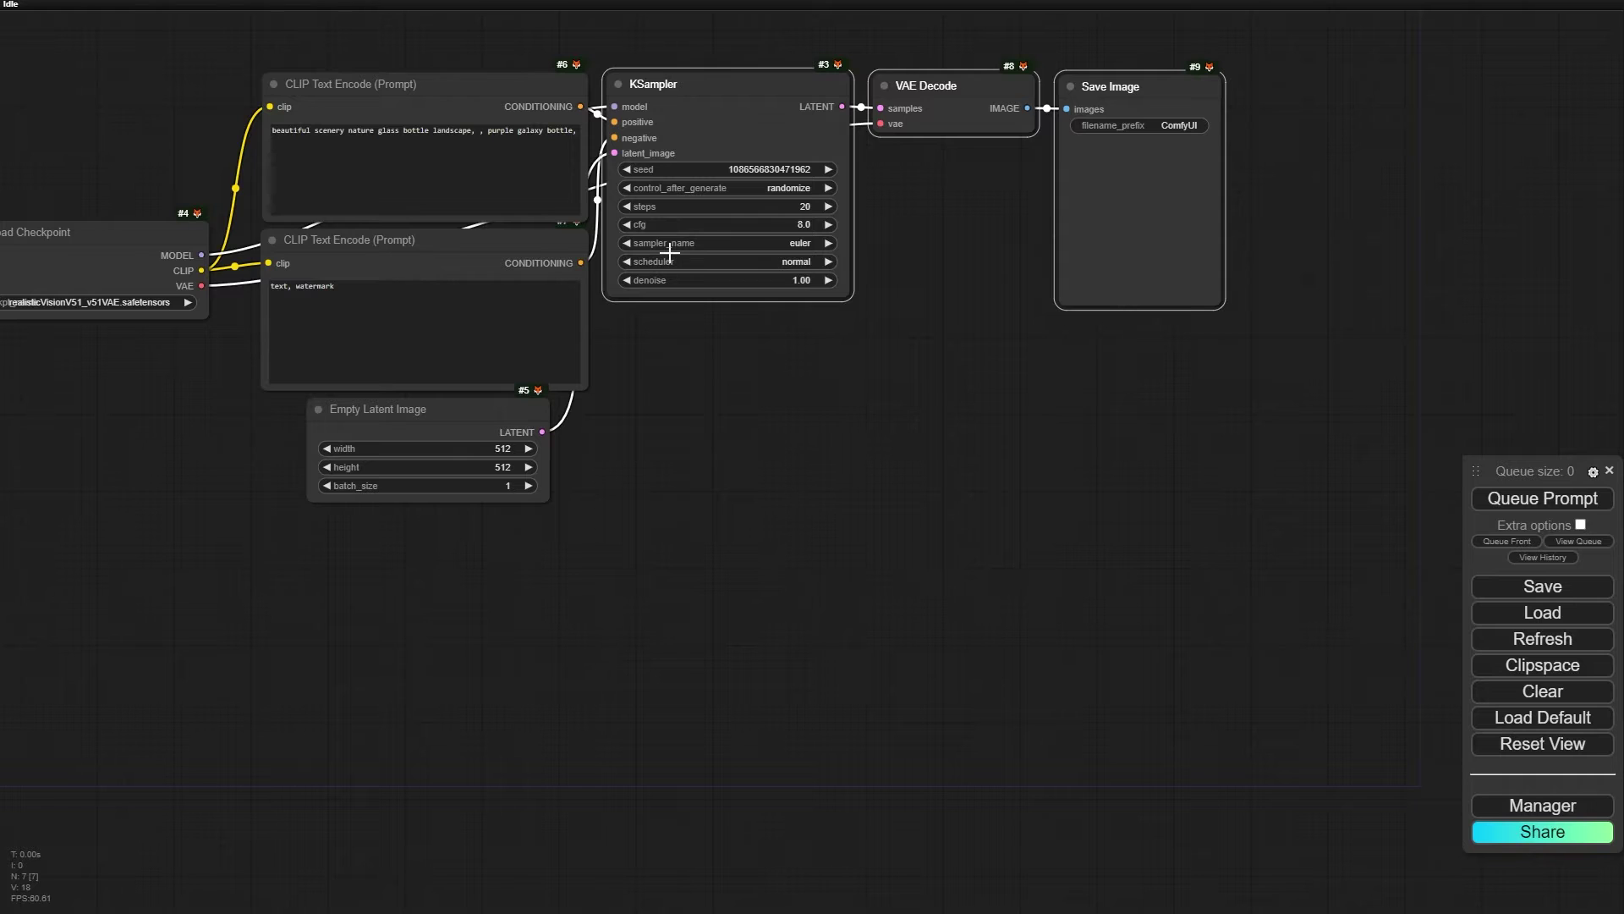
{"action": "key", "text": "ctrl+c"}
{"action": "key", "text": "ctrl+shift+v"}
{"action": "left_click_drag", "start_coordinate": [857, 253], "coordinate": [809, 591]}
{"action": "left_click_drag", "start_coordinate": [827, 487], "coordinate": [812, 454]}
{"action": "scroll", "coordinate": [810, 656], "scroll_direction": "up", "scroll_amount": 2}
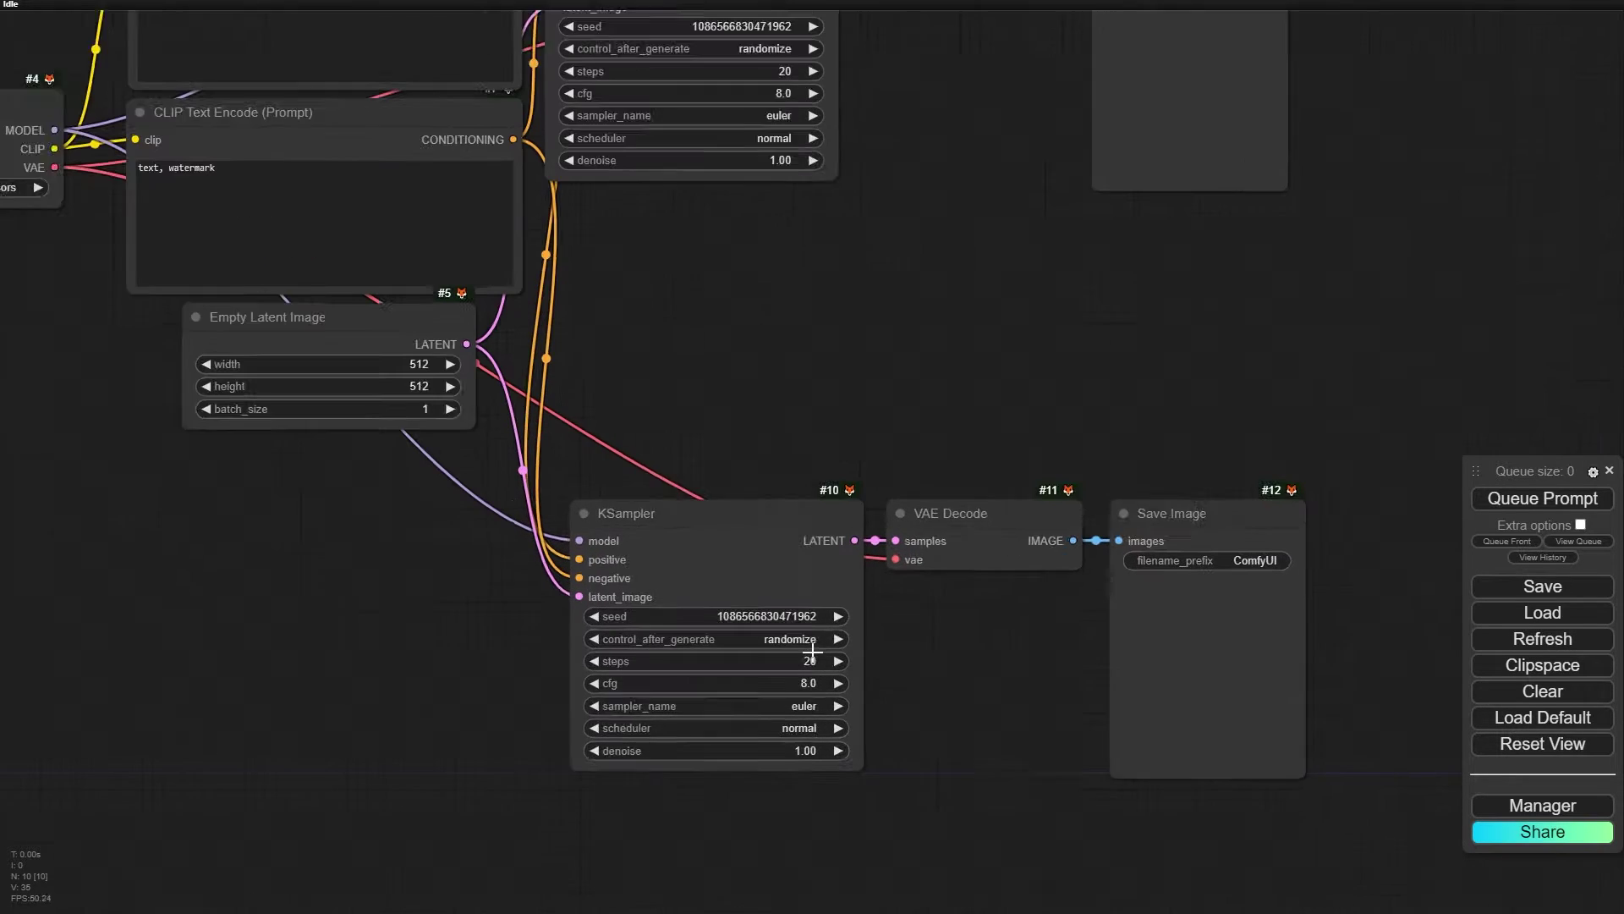
- Set the duplicated KSampler's control_after_generate to fixed and its scheduler to sgm_uniform
{"action": "scroll", "coordinate": [812, 650], "scroll_direction": "up", "scroll_amount": 1}
{"action": "left_click", "coordinate": [810, 640]}
{"action": "left_click", "coordinate": [805, 646]}
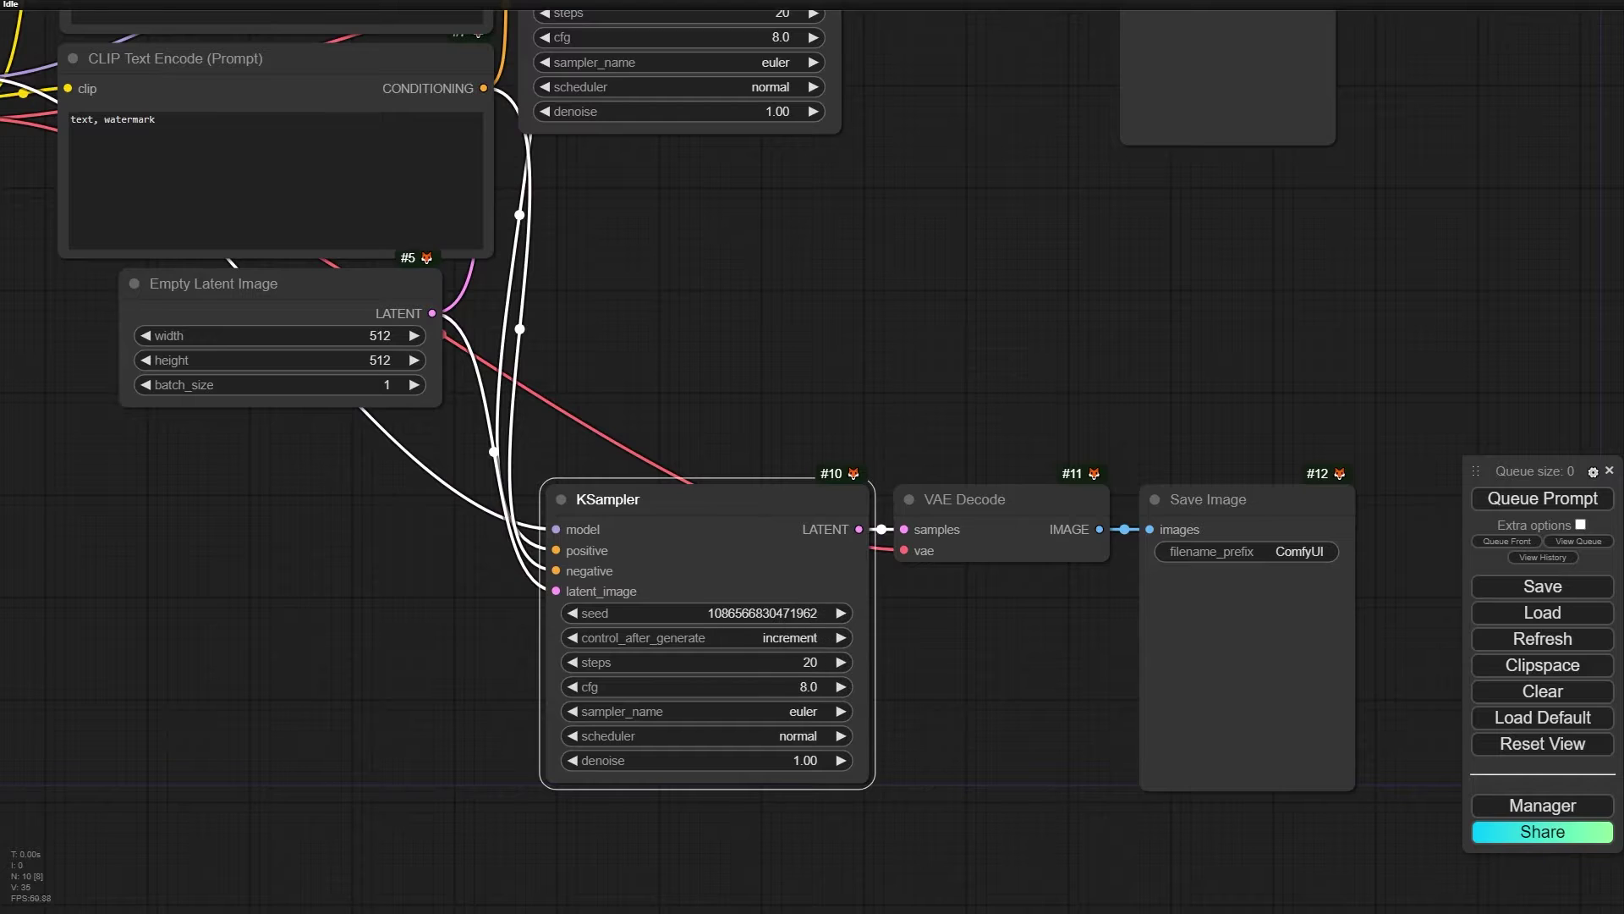
{"action": "left_click", "coordinate": [746, 628]}
{"action": "left_click", "coordinate": [757, 633]}
{"action": "left_click", "coordinate": [802, 736]}
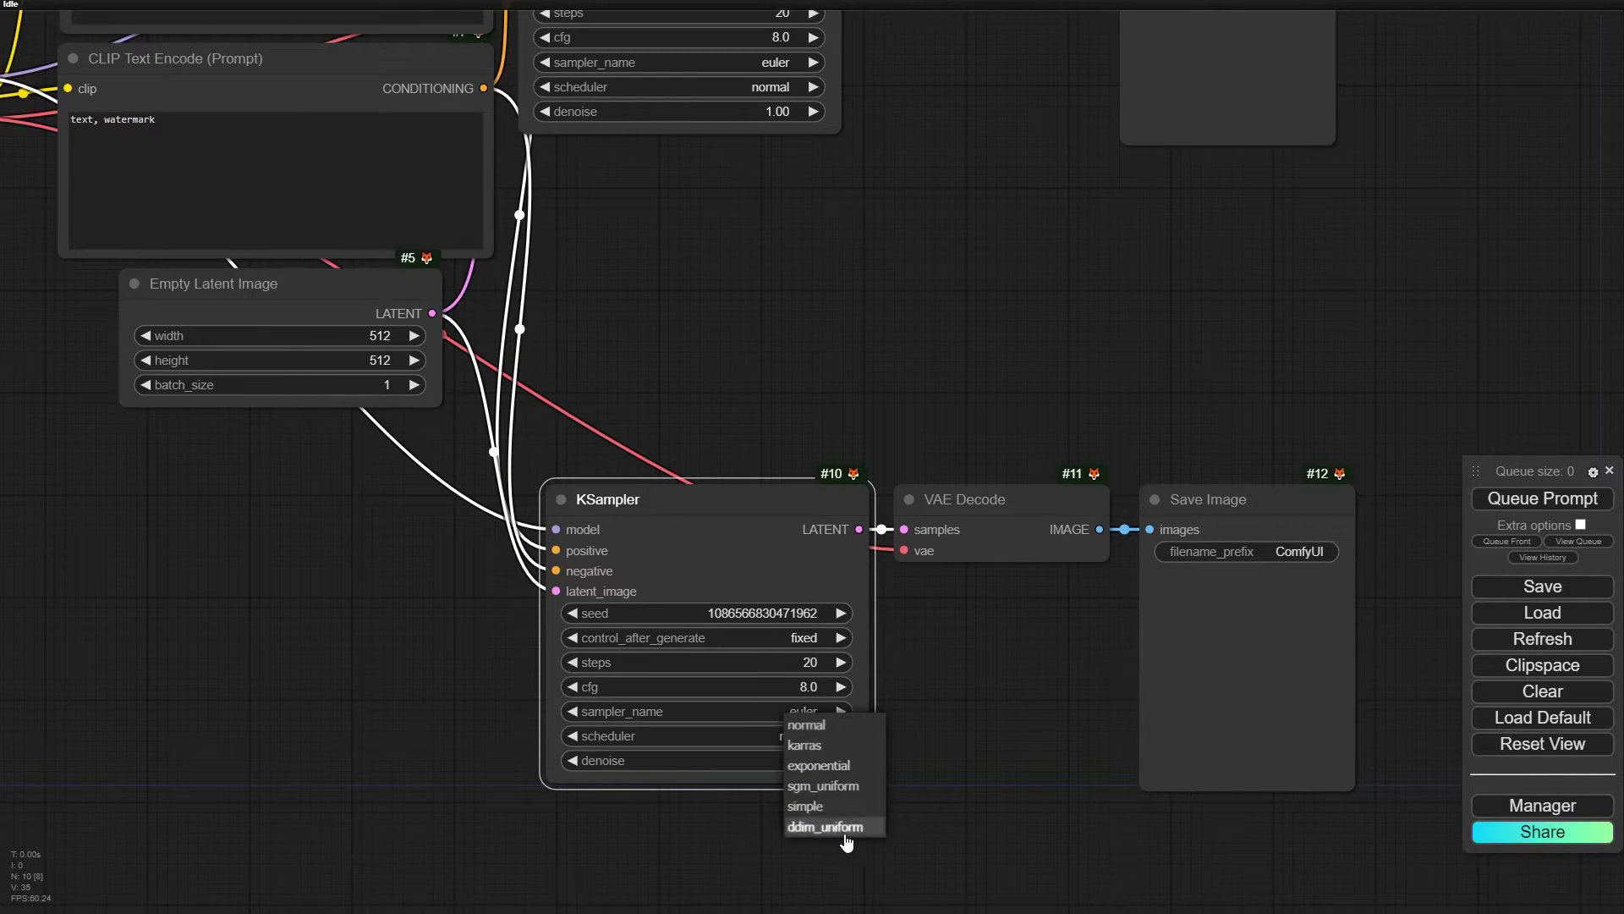
{"action": "left_click", "coordinate": [825, 806]}
{"action": "left_click", "coordinate": [776, 741]}
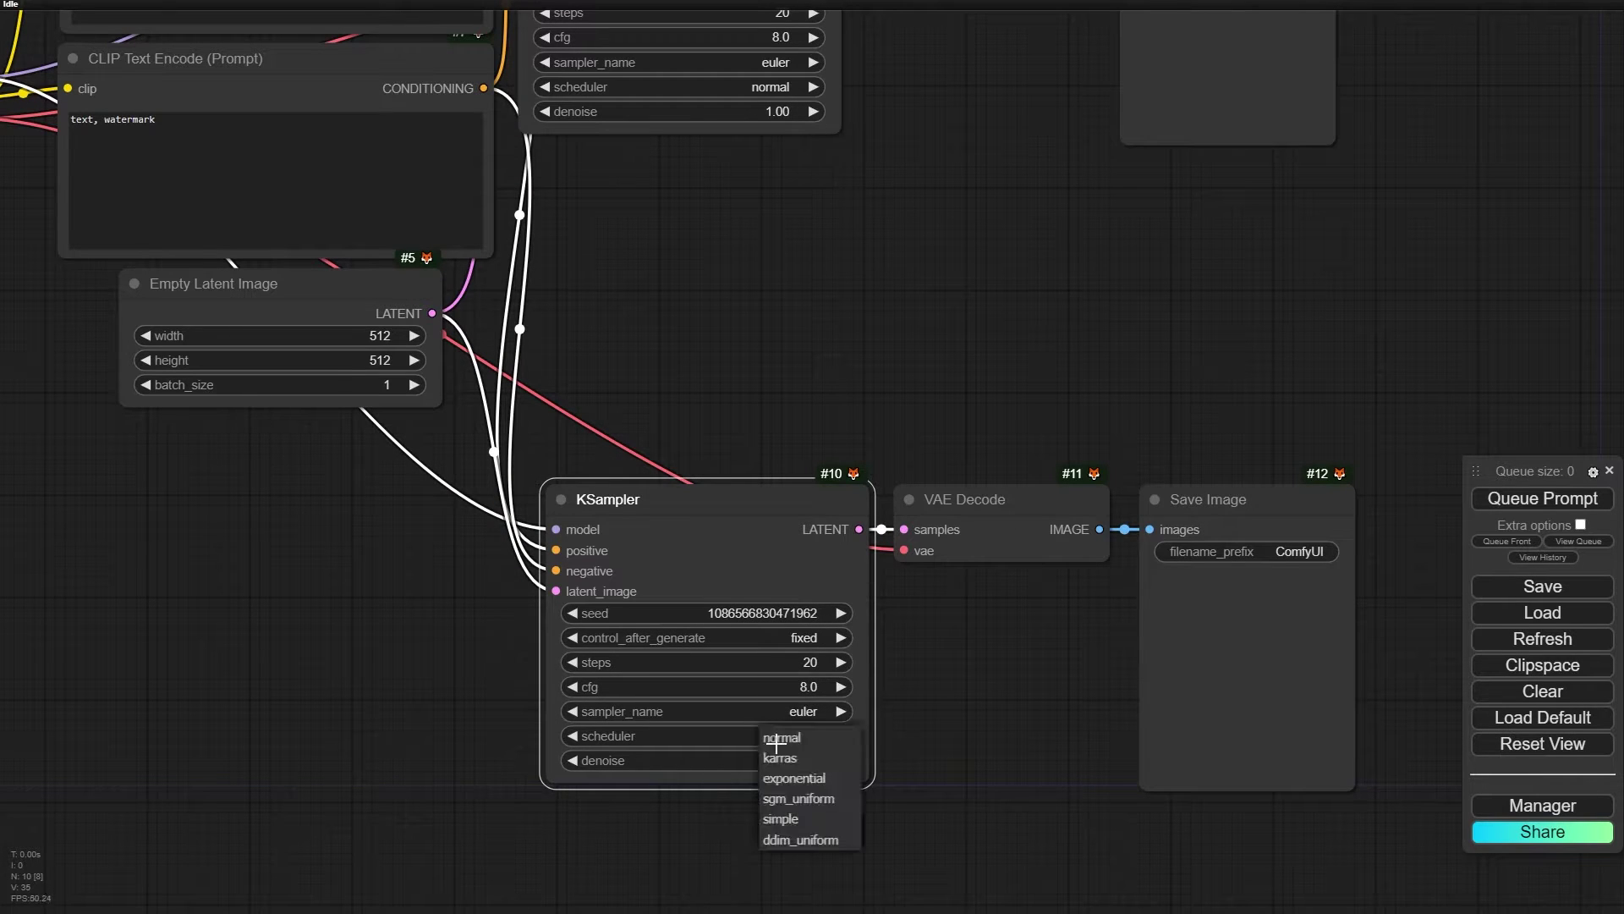
{"action": "left_click", "coordinate": [804, 799]}
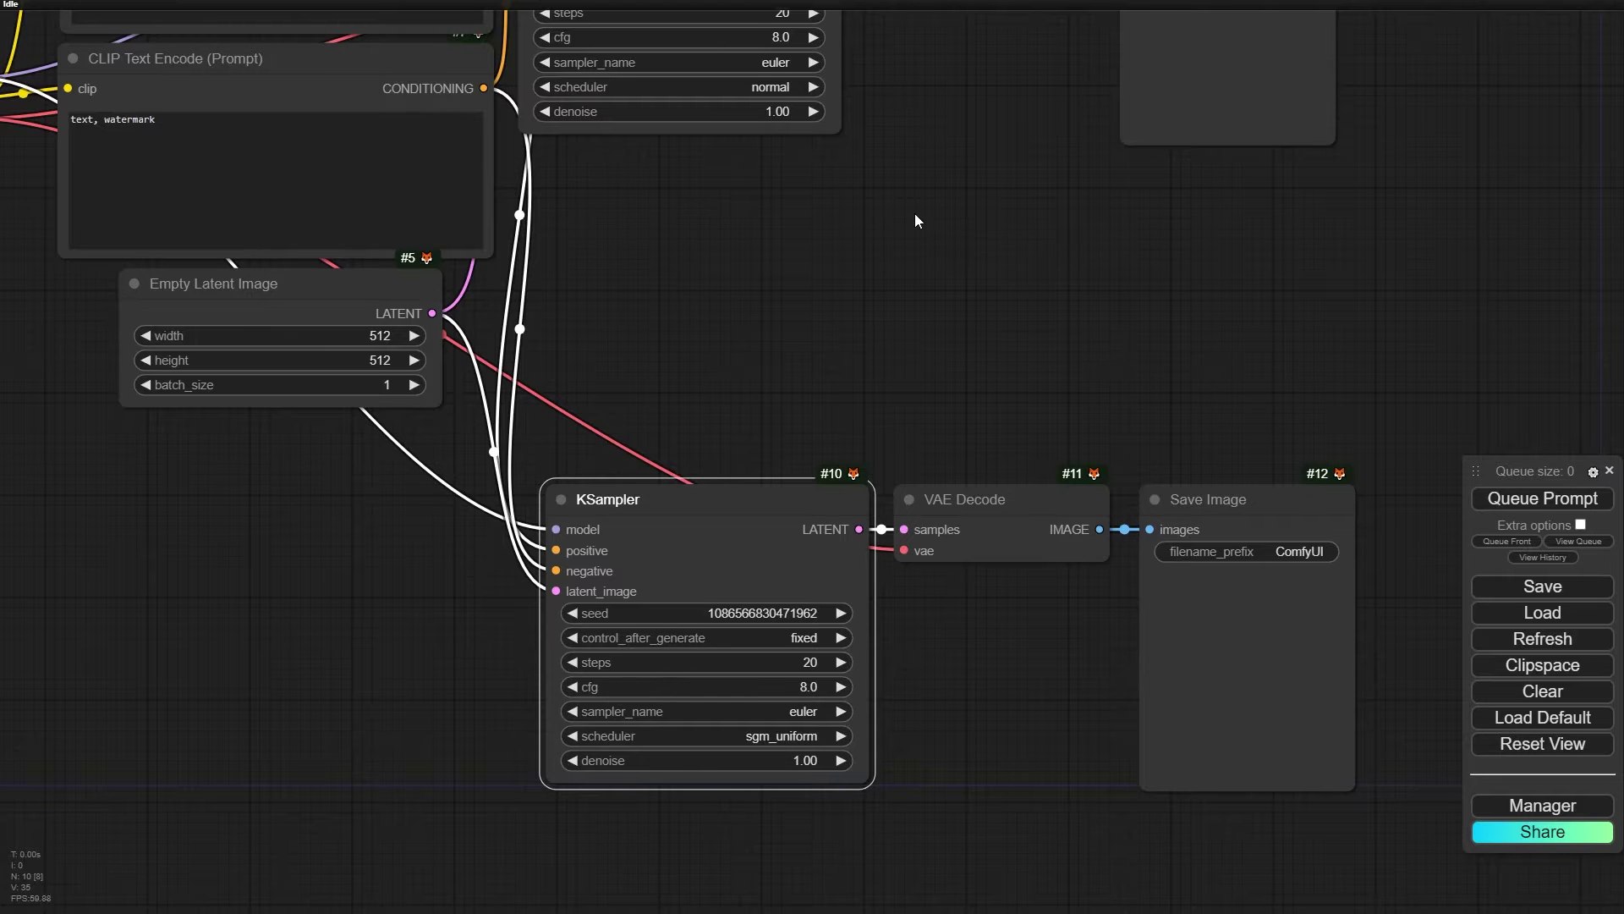
- Paste another copy of the KSampler, VAE Decode and Save Image nodes below the duplicated set, without incoming connections
{"action": "scroll", "coordinate": [714, 372], "scroll_direction": "down", "scroll_amount": 6}
{"action": "scroll", "coordinate": [539, 619], "scroll_direction": "up", "scroll_amount": 6}
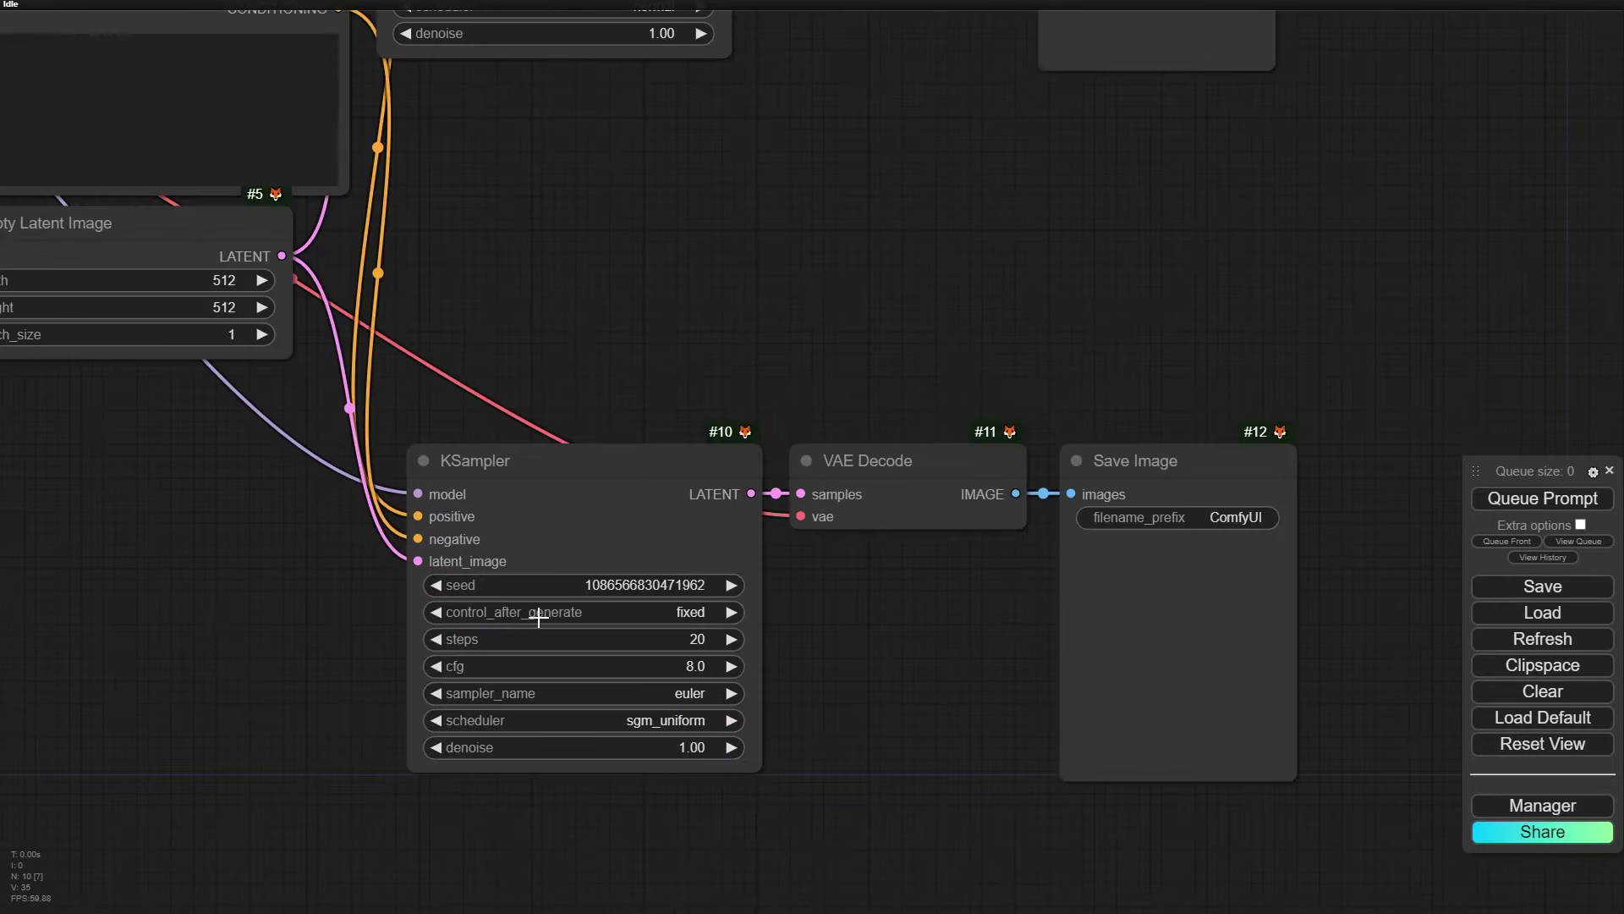
{"action": "scroll", "coordinate": [595, 428], "scroll_direction": "down", "scroll_amount": 5}
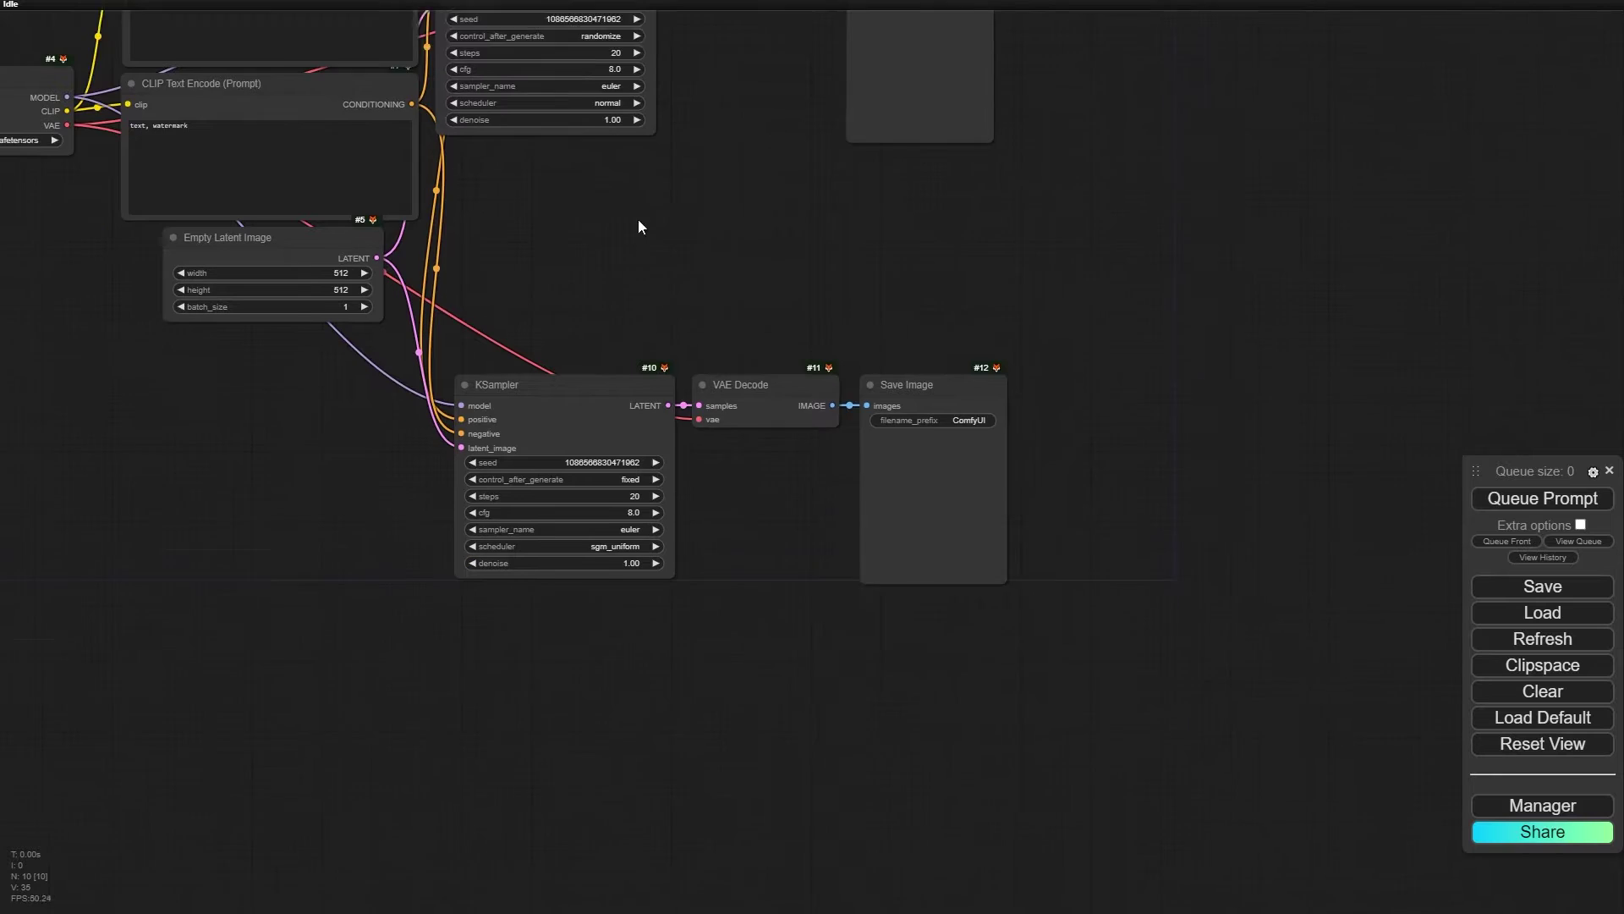
{"action": "scroll", "coordinate": [638, 227], "scroll_direction": "down", "scroll_amount": 5}
{"action": "key", "text": "ctrl+v"}
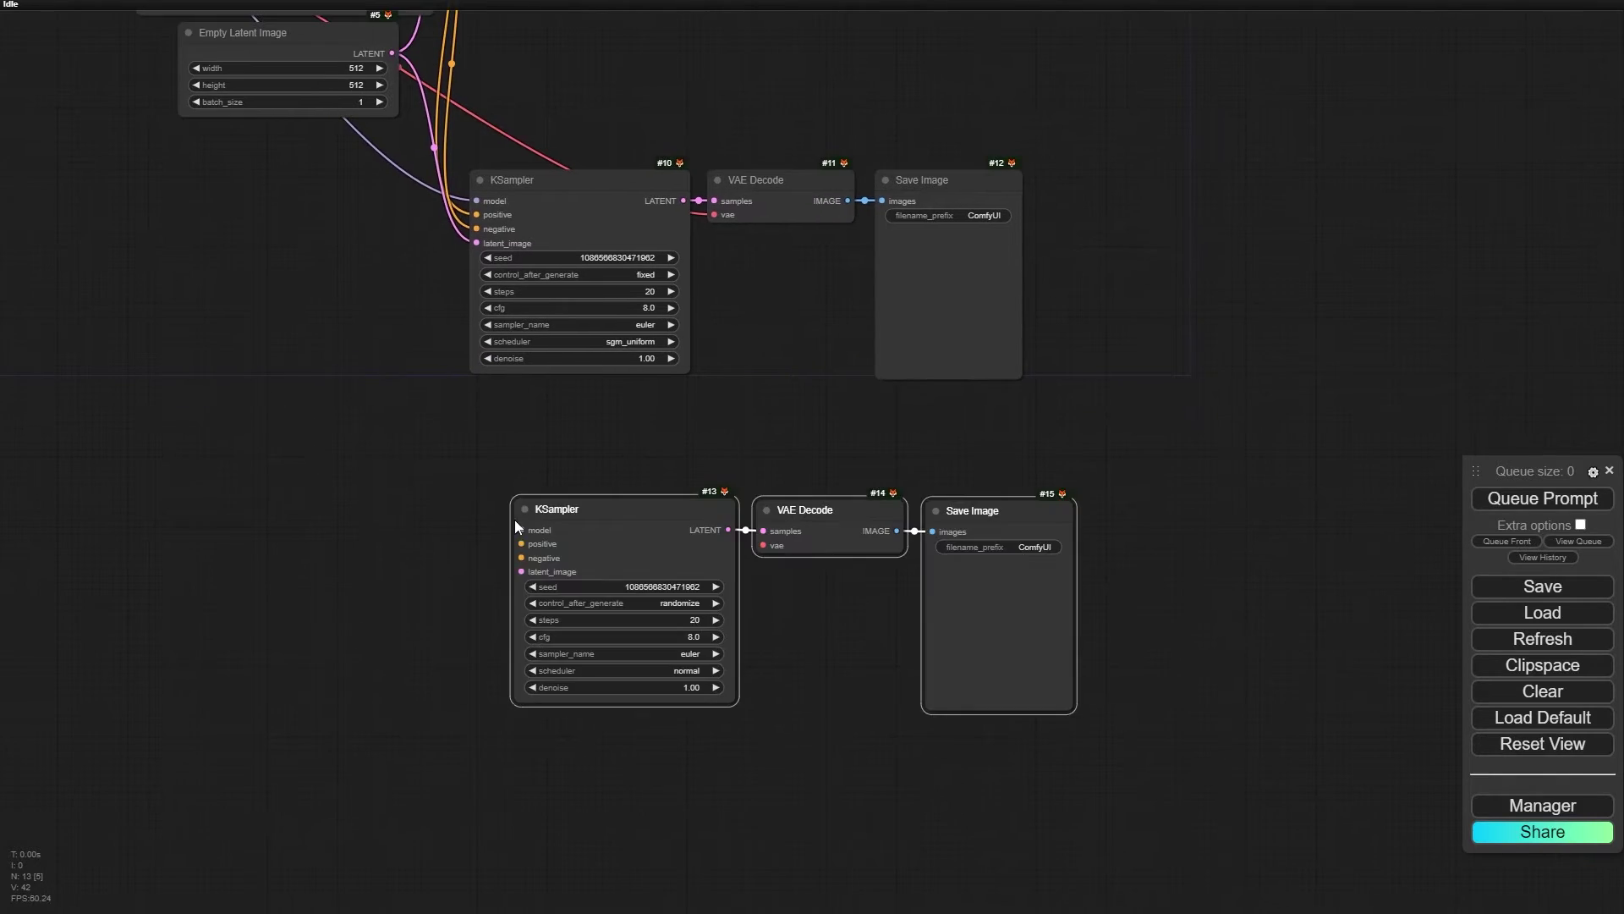
- Replace the unconnected copy of the KSampler, VAE Decode and Save Image nodes with one pasted with its incoming connections kept
{"action": "key", "text": "Delete"}
{"action": "key", "text": "ctrl+shift+v"}
{"action": "left_click_drag", "start_coordinate": [584, 508], "coordinate": [507, 581]}
{"action": "left_click", "coordinate": [739, 408]}
- Reposition the VAE Decode and Save Image nodes beside the original KSampler so the row is spaced slightly wider
{"action": "scroll", "coordinate": [739, 408], "scroll_direction": "up", "scroll_amount": 10}
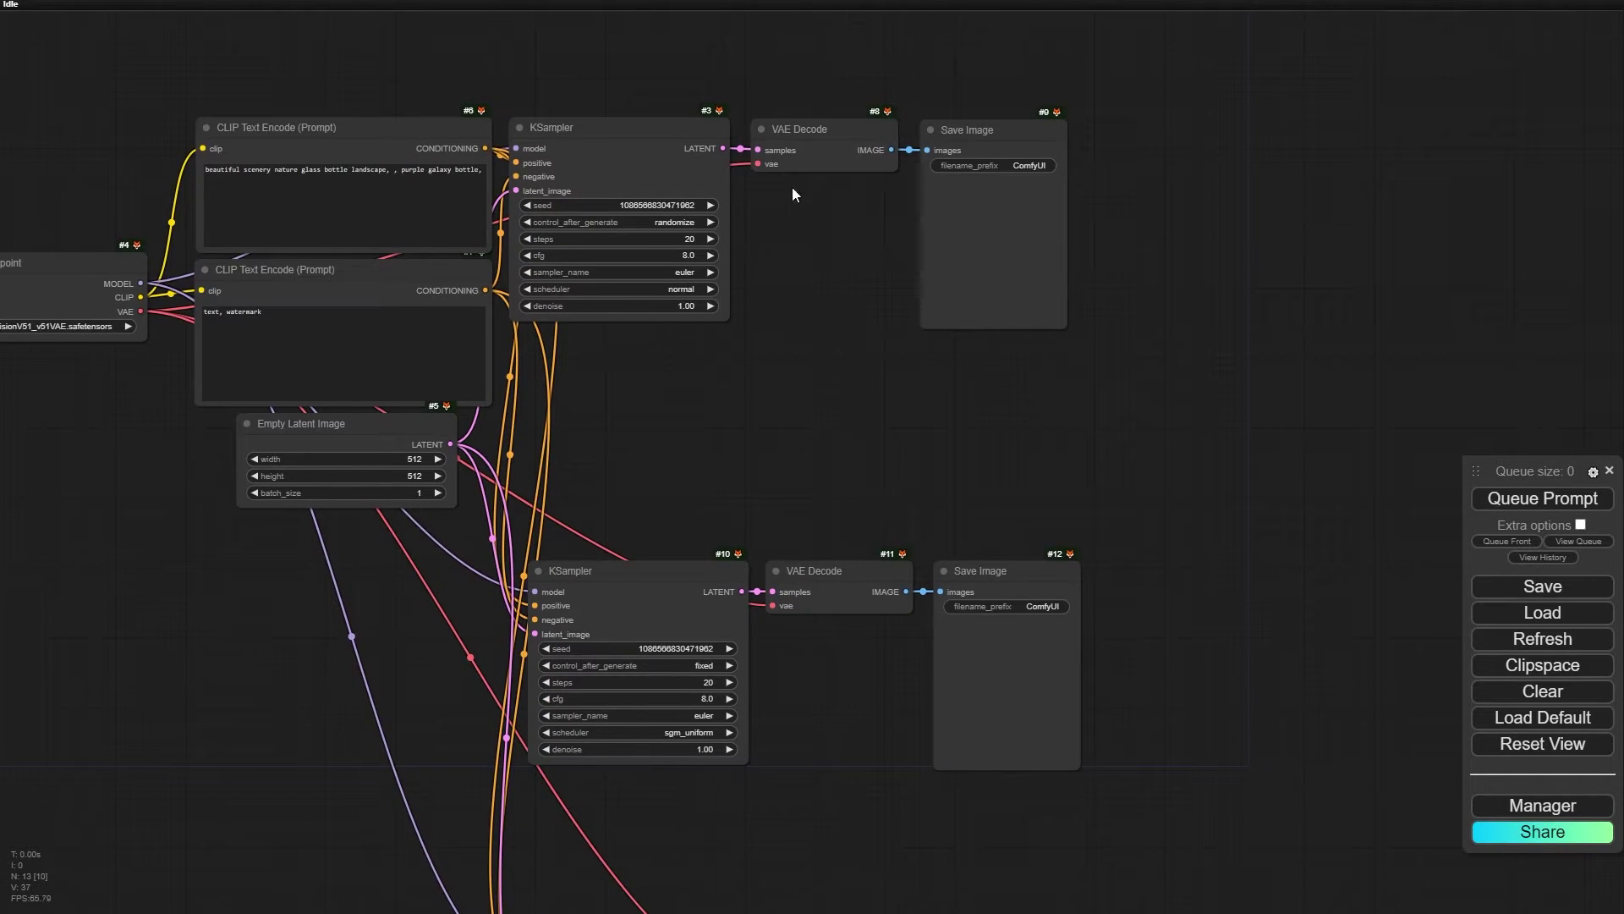
{"action": "left_click_drag", "start_coordinate": [986, 136], "coordinate": [1050, 144]}
{"action": "left_click_drag", "start_coordinate": [800, 144], "coordinate": [836, 148]}
{"action": "left_click_drag", "start_coordinate": [1044, 152], "coordinate": [1024, 150]}
{"action": "left_click_drag", "start_coordinate": [882, 144], "coordinate": [859, 143]}
{"action": "left_click_drag", "start_coordinate": [980, 139], "coordinate": [941, 133]}
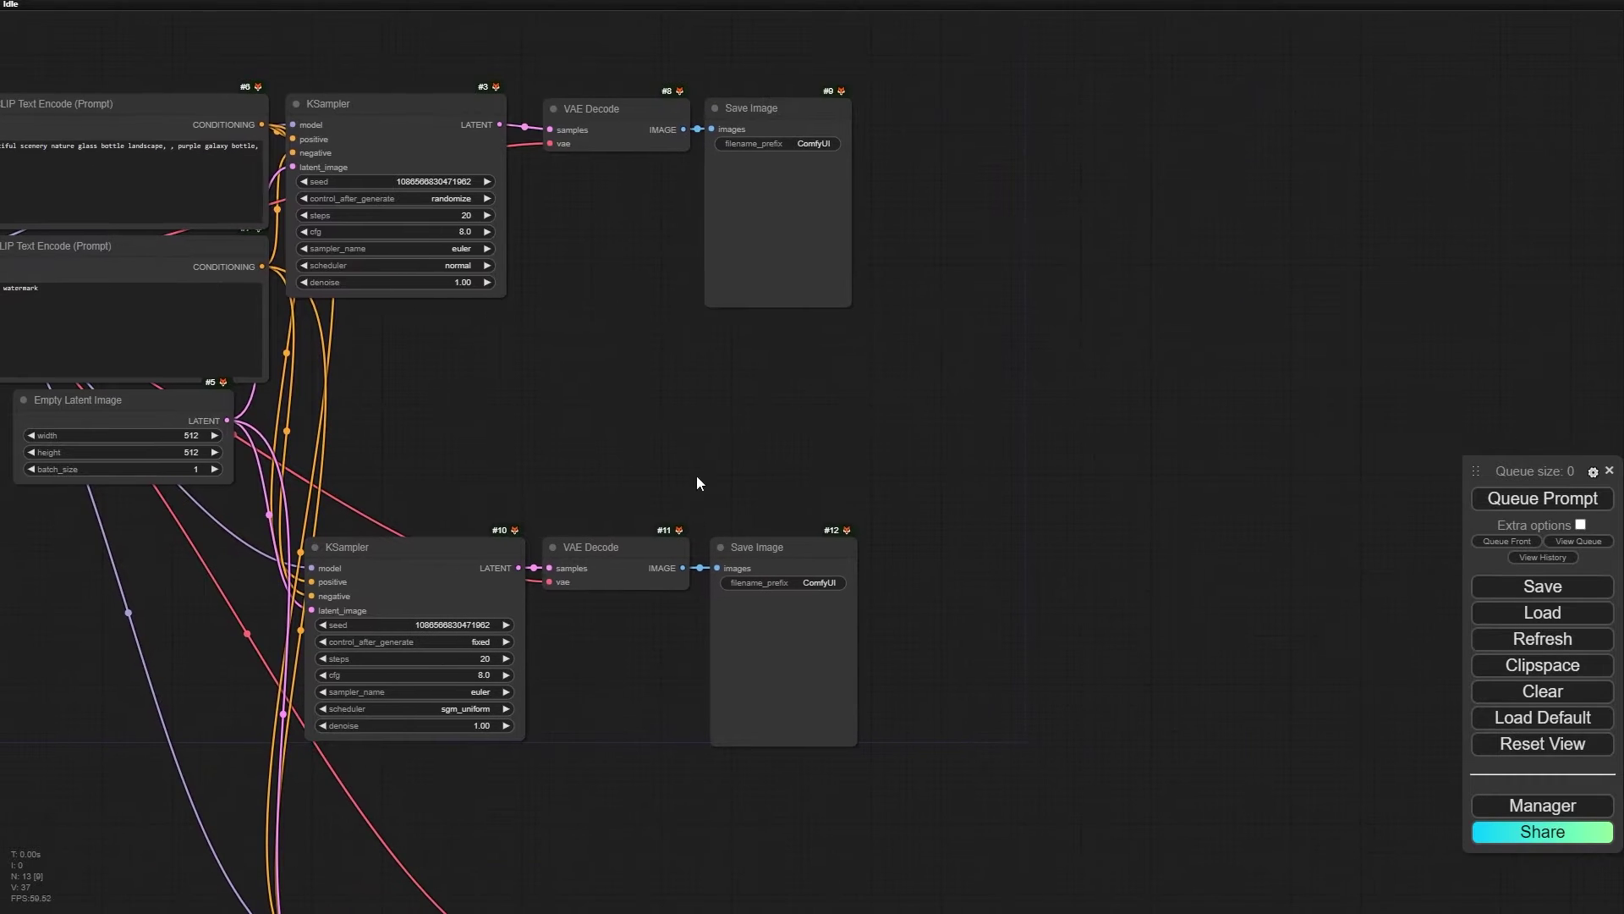
- Add a group titled test1 in the empty area between the original and second sampler rows
{"action": "right_click", "coordinate": [716, 401]}
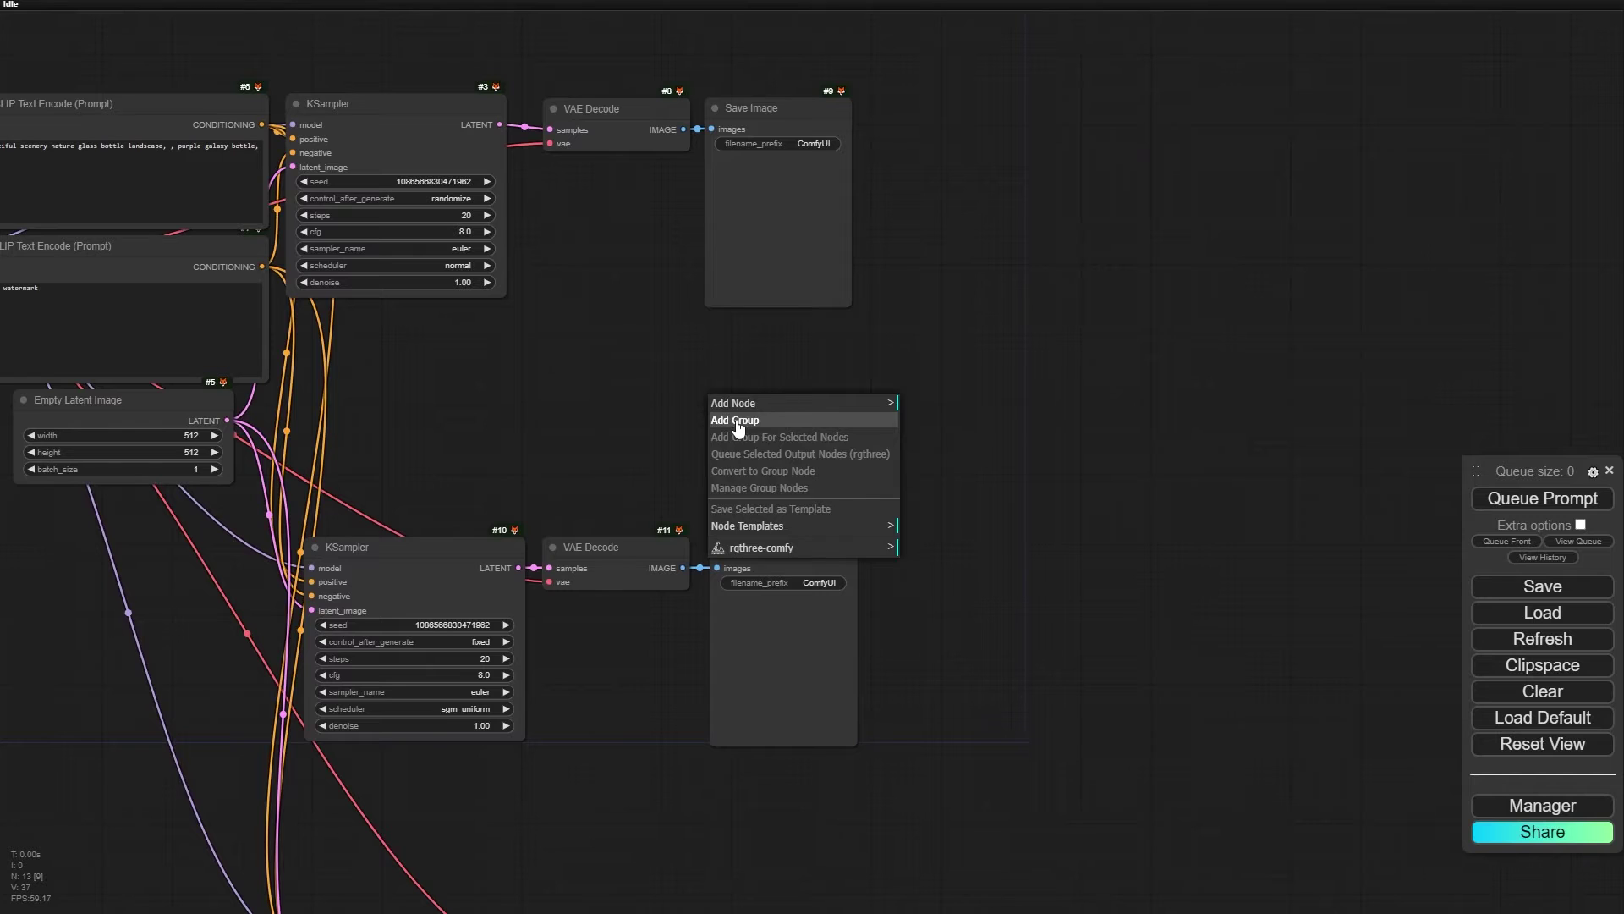
{"action": "left_click", "coordinate": [739, 420]}
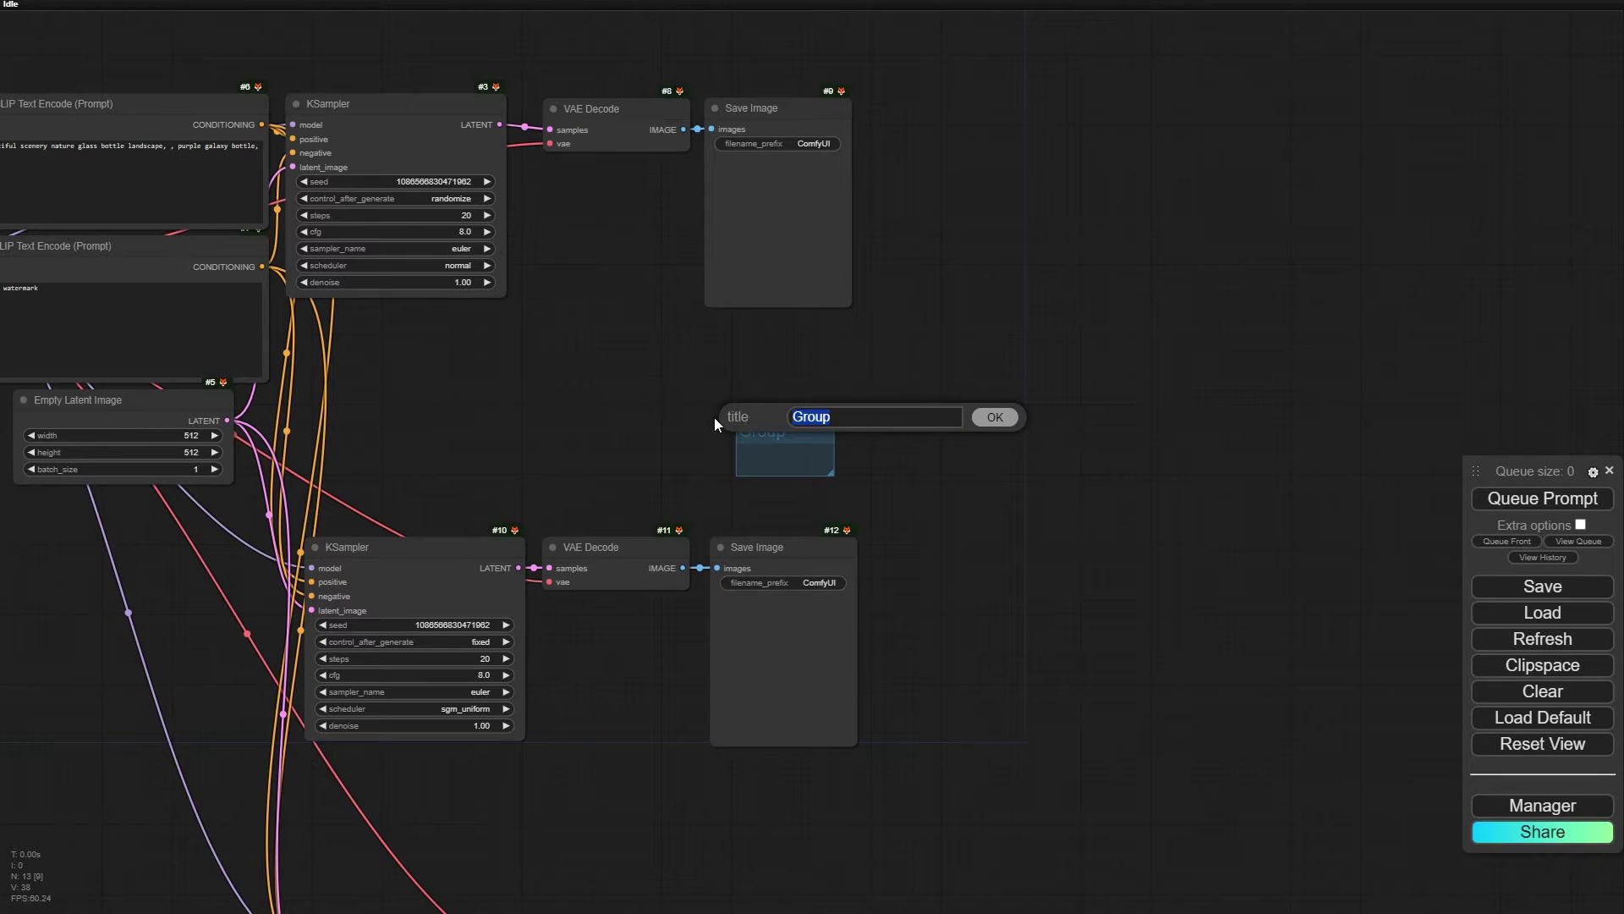
{"action": "type", "text": "test1"}
{"action": "key", "text": "Return"}
{"action": "left_click_drag", "start_coordinate": [800, 431], "coordinate": [623, 430]}
- Set the test1 group's color to green
{"action": "right_click", "coordinate": [622, 425]}
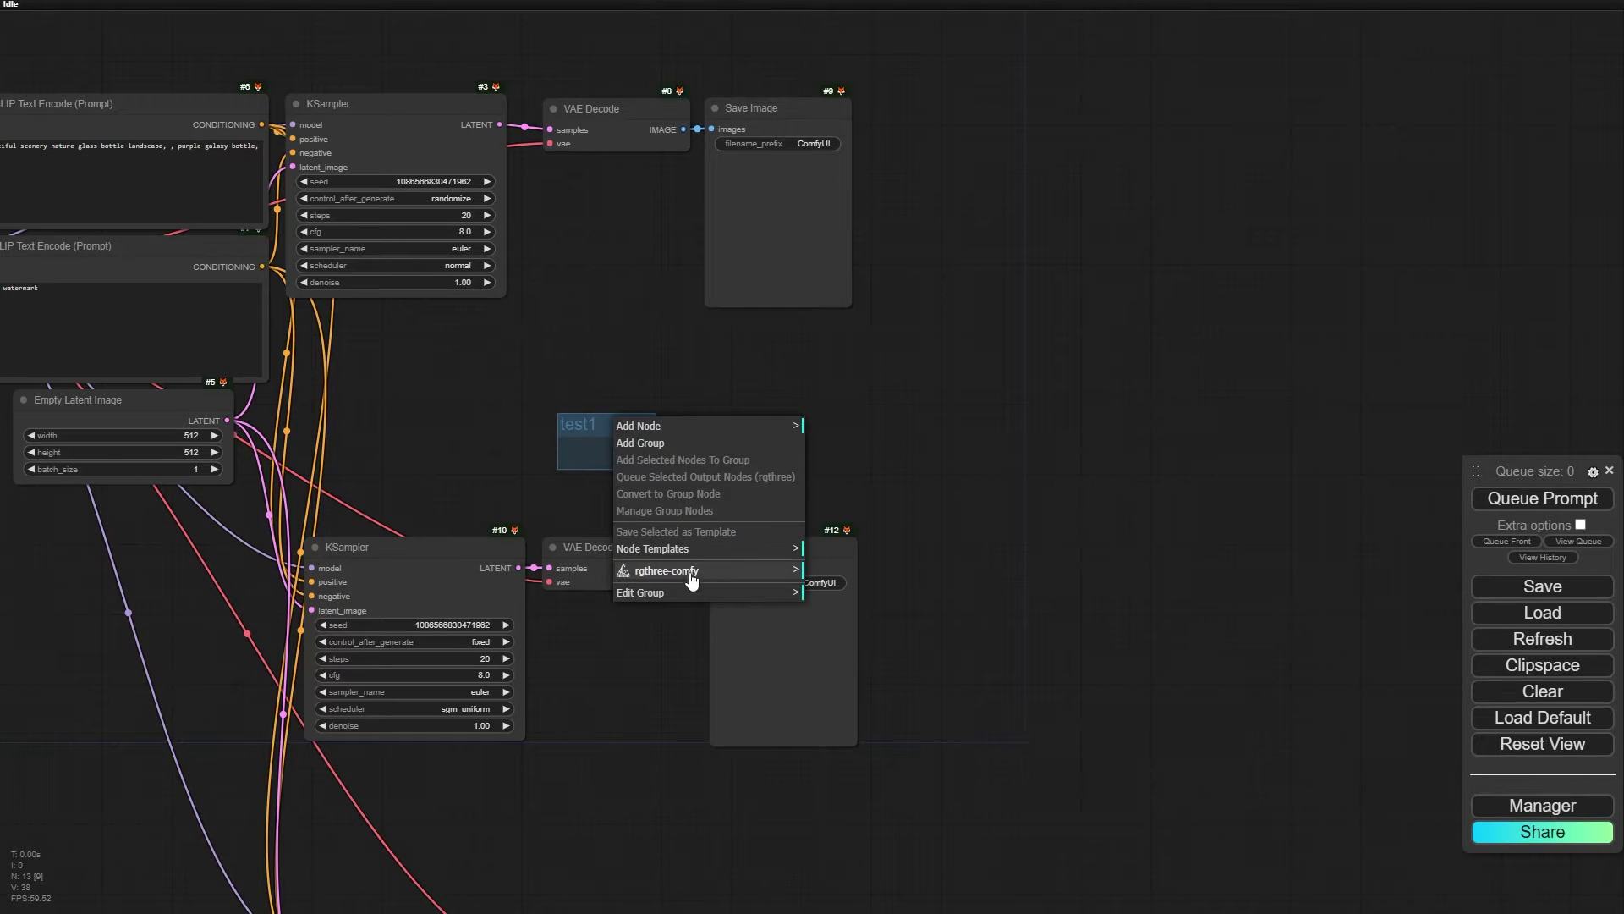
{"action": "left_click", "coordinate": [699, 591]}
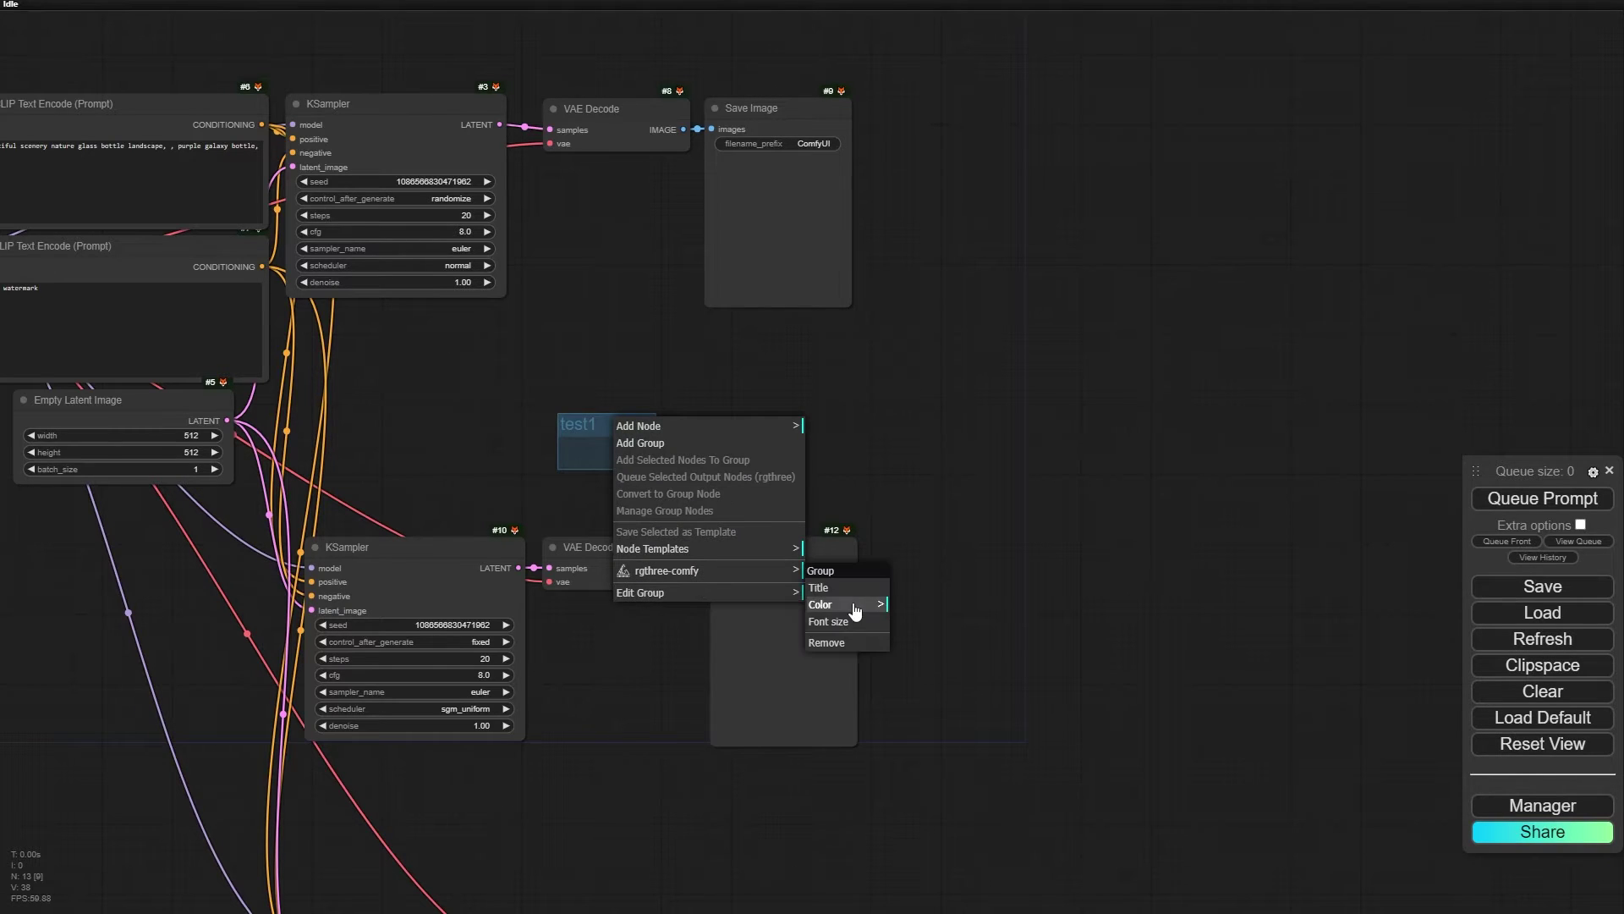
{"action": "left_click", "coordinate": [846, 605]}
{"action": "left_click", "coordinate": [918, 655]}
- Enlarge the test1 group to enclose the second KSampler, VAE Decode and Save Image nodes, and shift the group with its contents
{"action": "left_click_drag", "start_coordinate": [592, 436], "coordinate": [907, 812]}
{"action": "left_click_drag", "start_coordinate": [996, 709], "coordinate": [941, 445]}
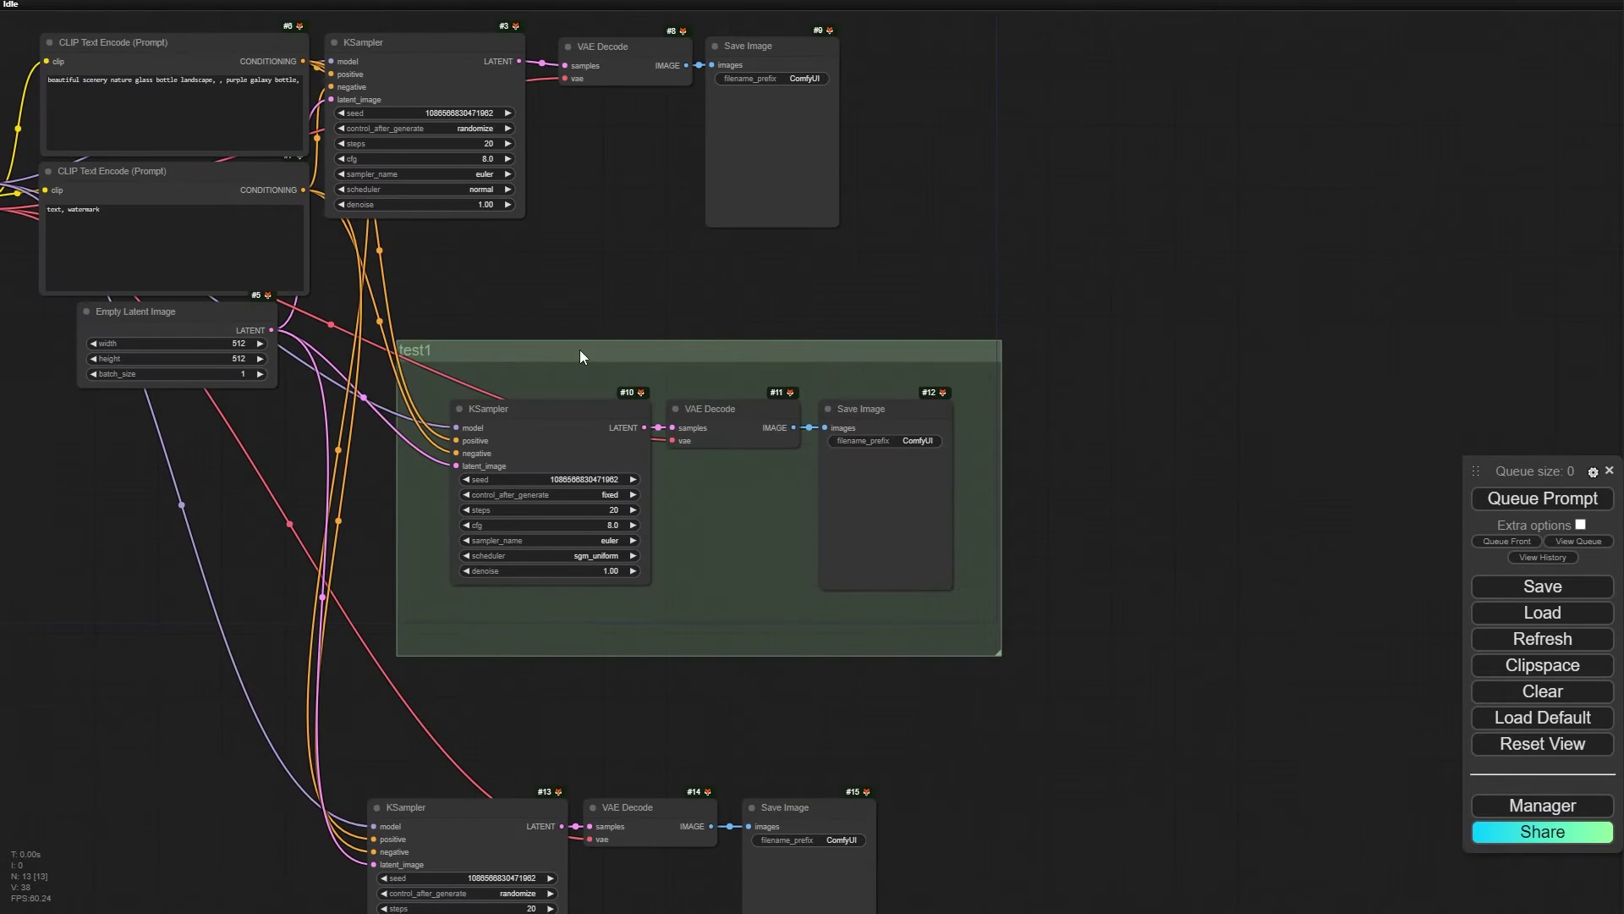
{"action": "left_click_drag", "start_coordinate": [580, 351], "coordinate": [516, 411]}
{"action": "left_click_drag", "start_coordinate": [617, 318], "coordinate": [381, 203]}
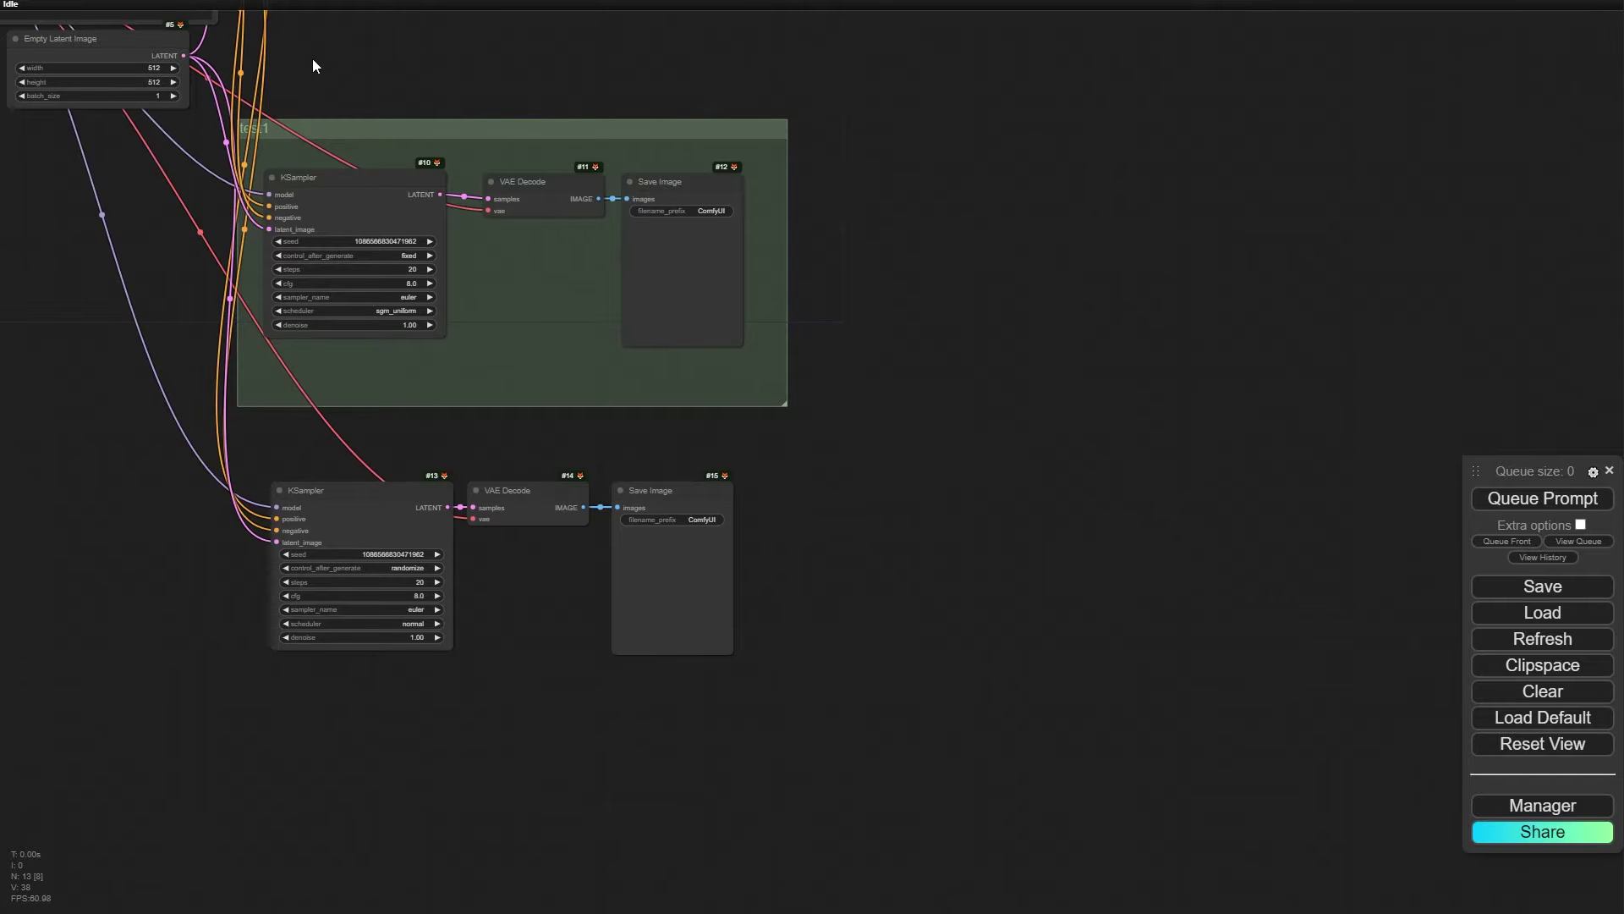
- Fit the test1 group to its nodes
{"action": "scroll", "coordinate": [333, 113], "scroll_direction": "up", "scroll_amount": 4}
{"action": "left_click_drag", "start_coordinate": [501, 137], "coordinate": [541, 140]}
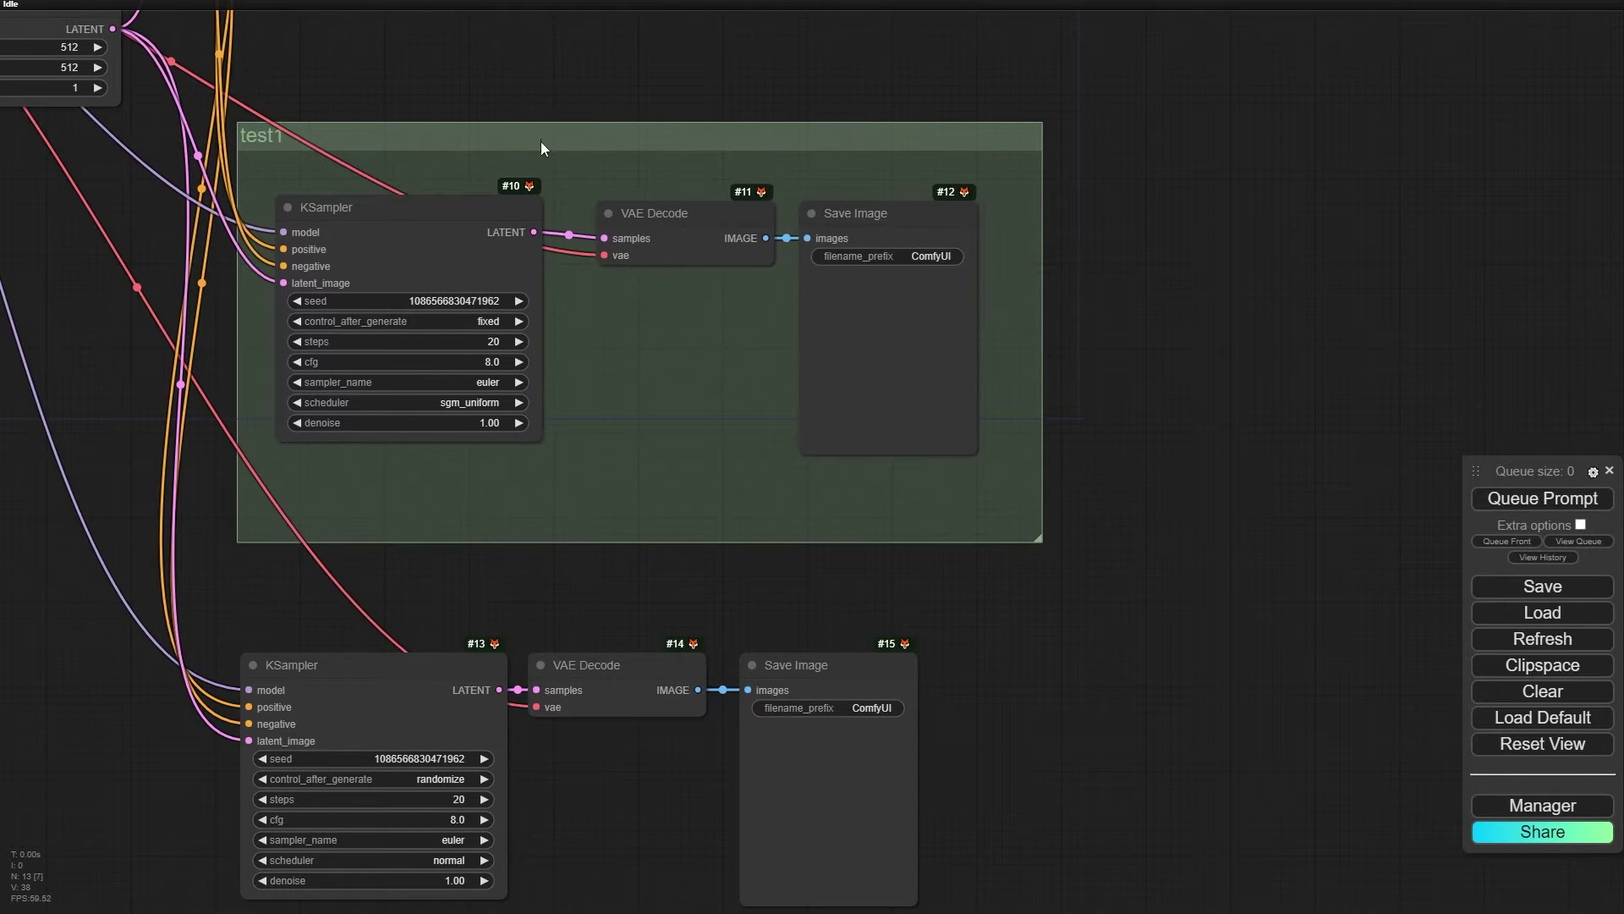
{"action": "scroll", "coordinate": [364, 145], "scroll_direction": "up", "scroll_amount": 4}
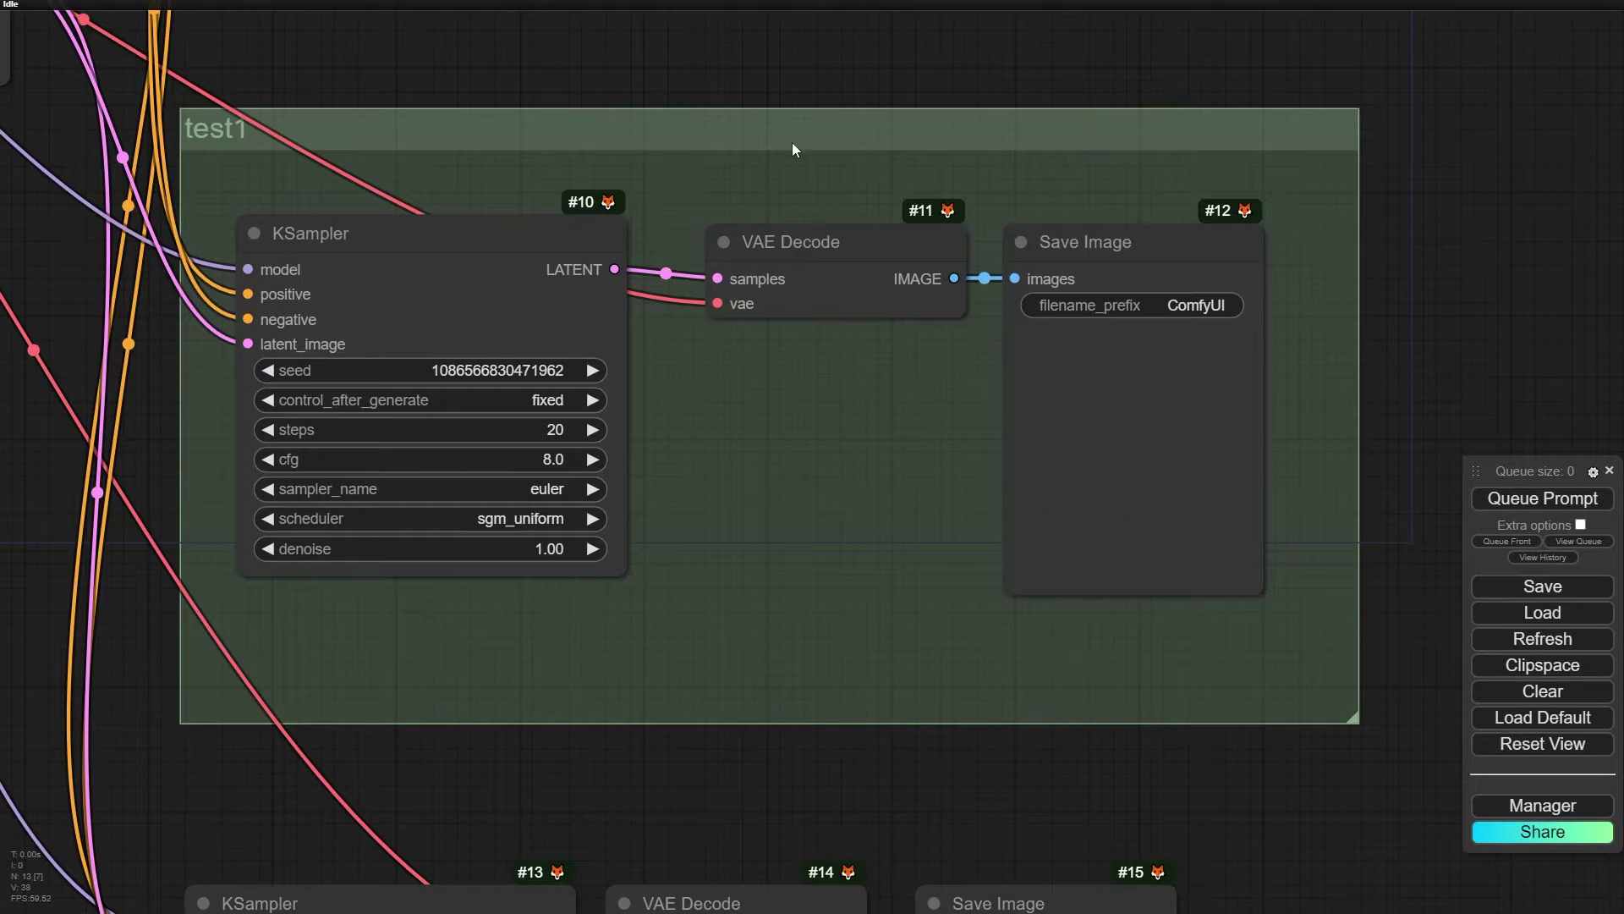
{"action": "right_click", "coordinate": [764, 159]}
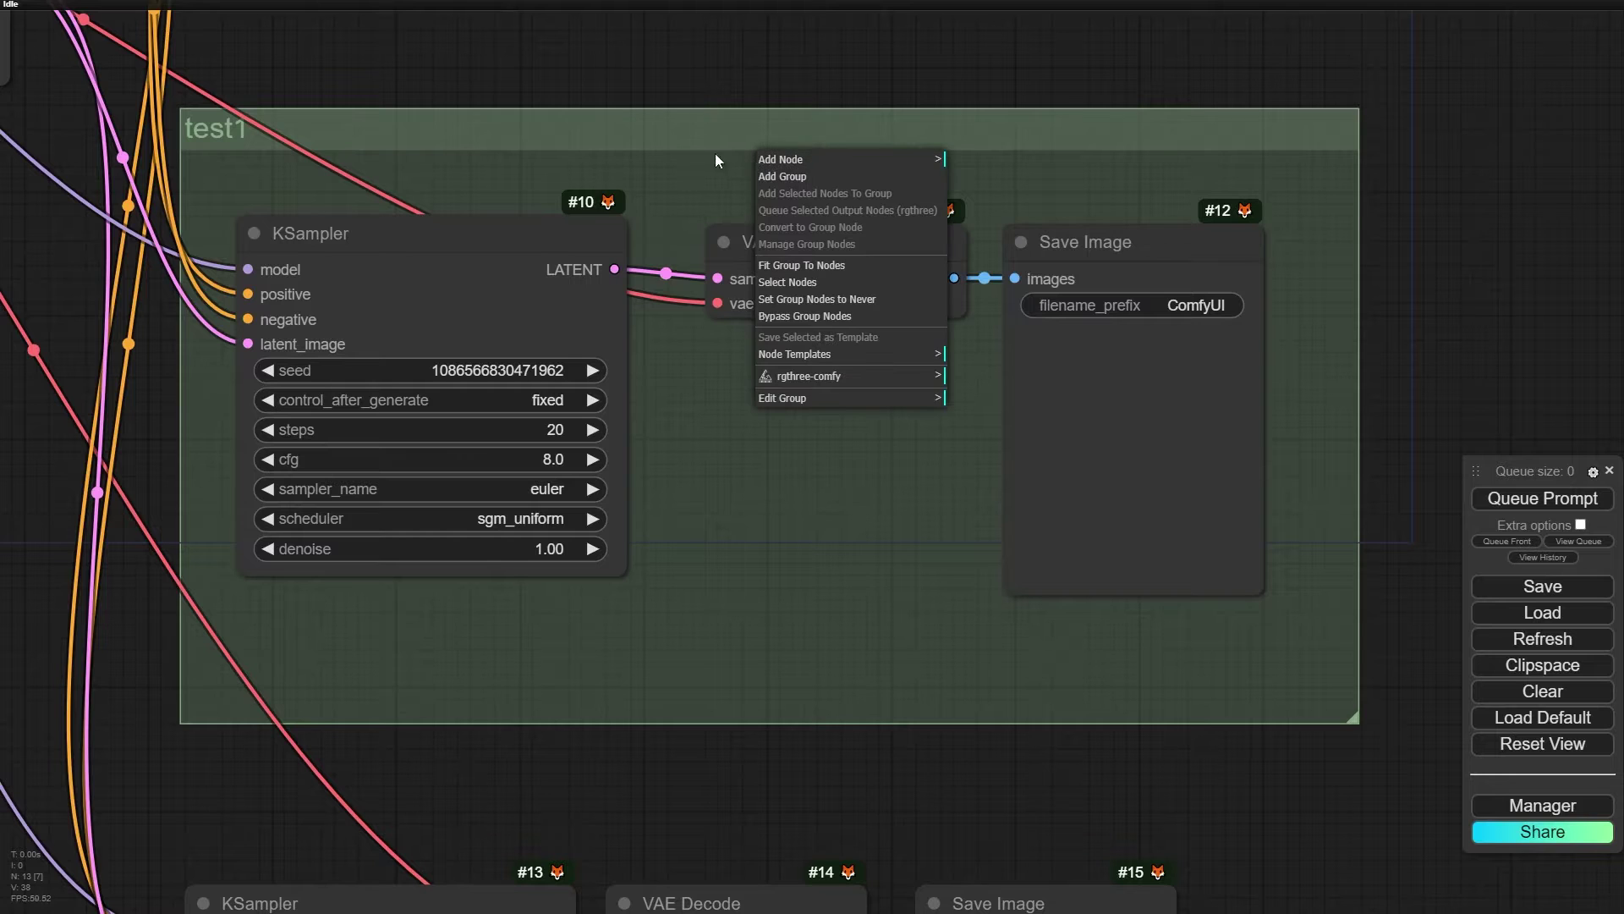
{"action": "left_click", "coordinate": [813, 267]}
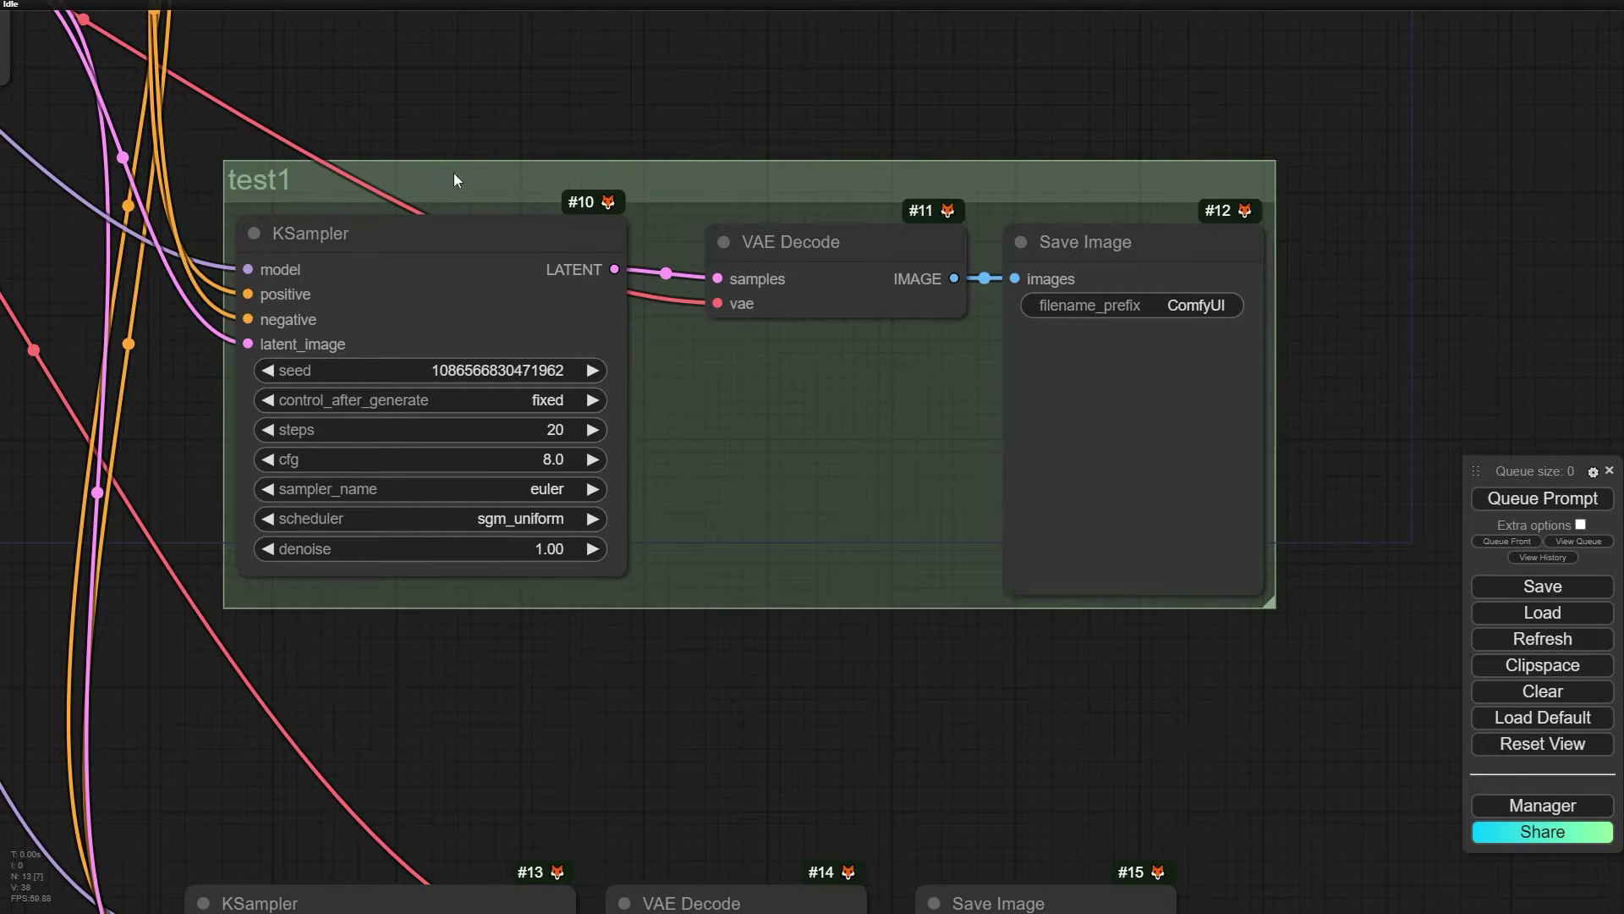
- Create a group around the third KSampler, VAE Decode and Save Image nodes from the current selection
{"action": "scroll", "coordinate": [758, 613], "scroll_direction": "down", "scroll_amount": 5}
{"action": "left_click_drag", "start_coordinate": [758, 612], "coordinate": [770, 374]}
{"action": "left_click_drag", "start_coordinate": [797, 265], "coordinate": [748, 357]}
{"action": "left_click_drag", "start_coordinate": [738, 457], "coordinate": [675, 238]}
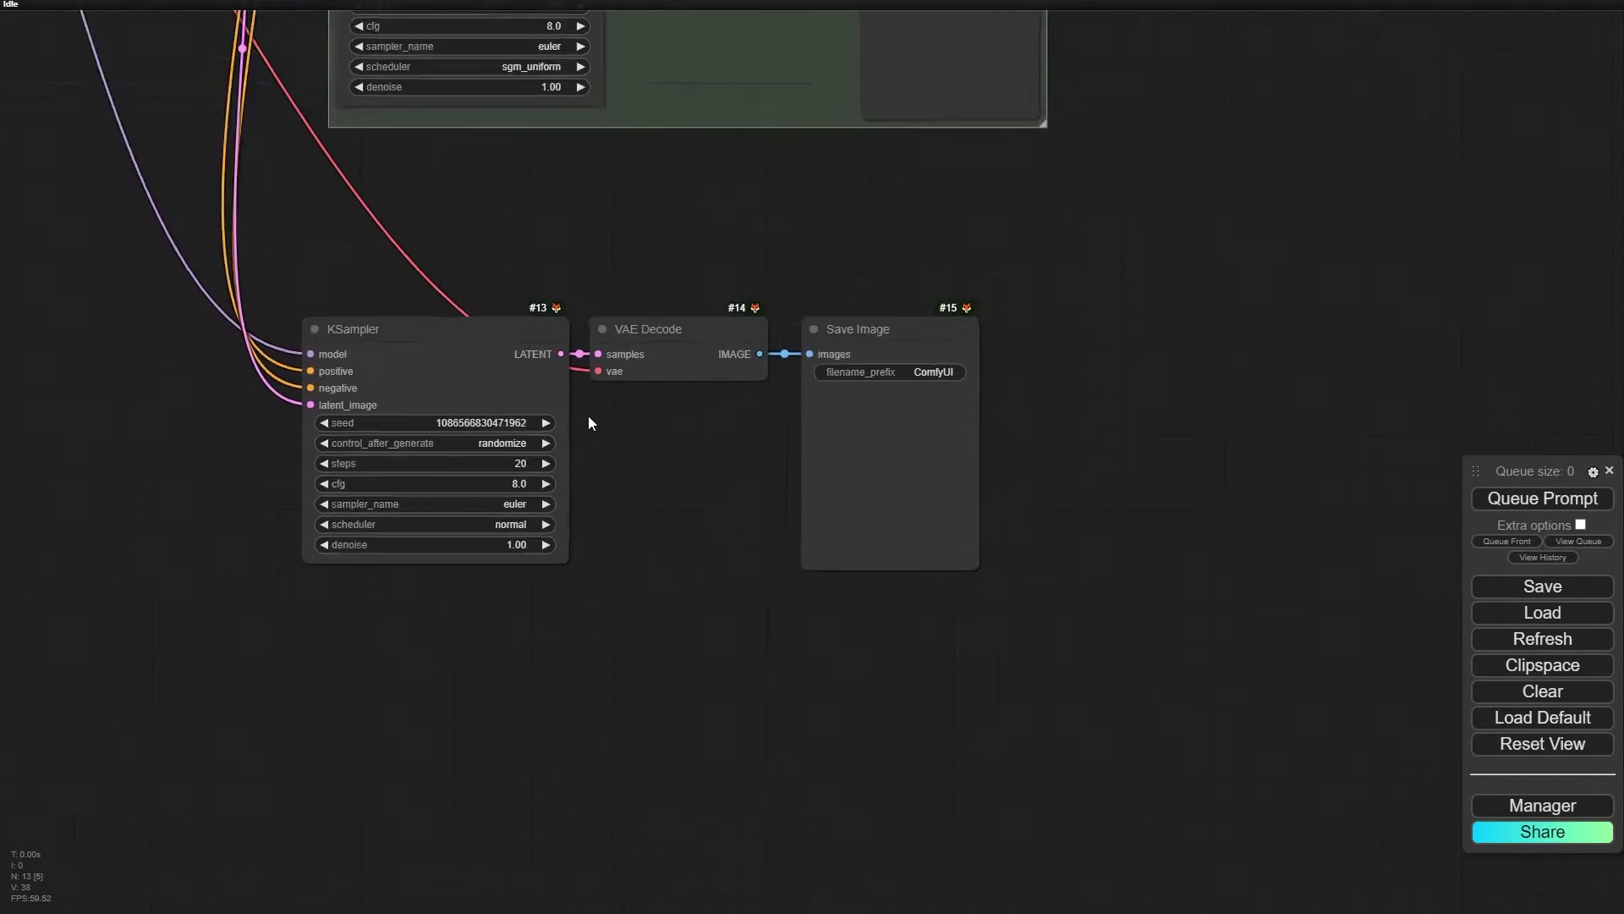
{"action": "scroll", "coordinate": [587, 420], "scroll_direction": "up", "scroll_amount": 4}
{"action": "left_click_drag", "start_coordinate": [1172, 230], "coordinate": [224, 686]}
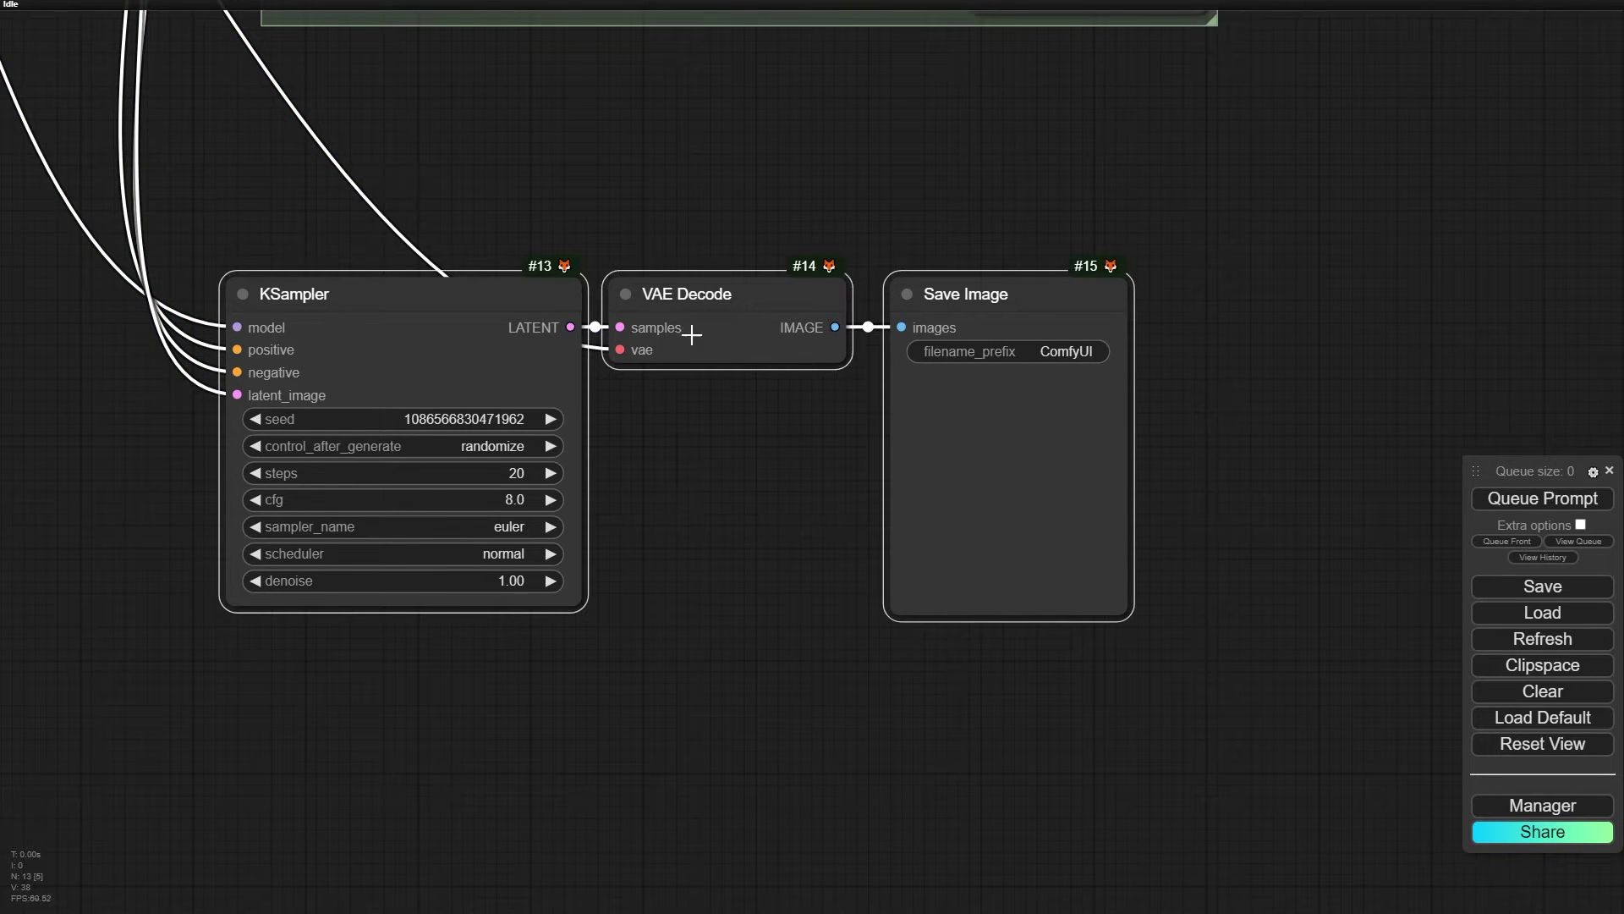
{"action": "right_click", "coordinate": [705, 485]}
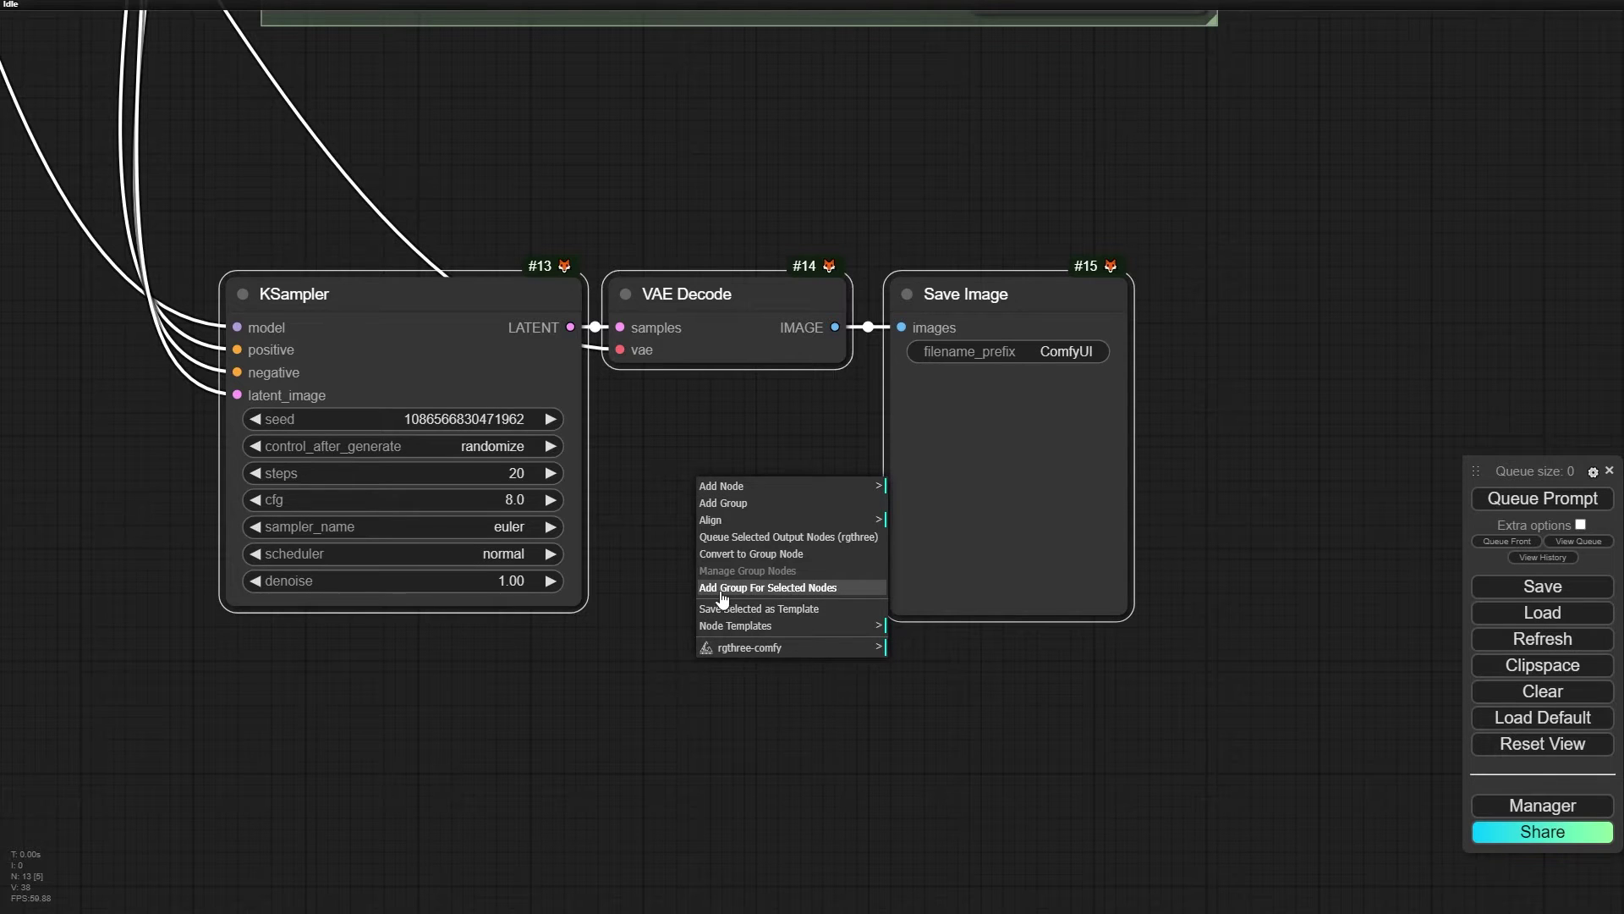
{"action": "left_click", "coordinate": [755, 589]}
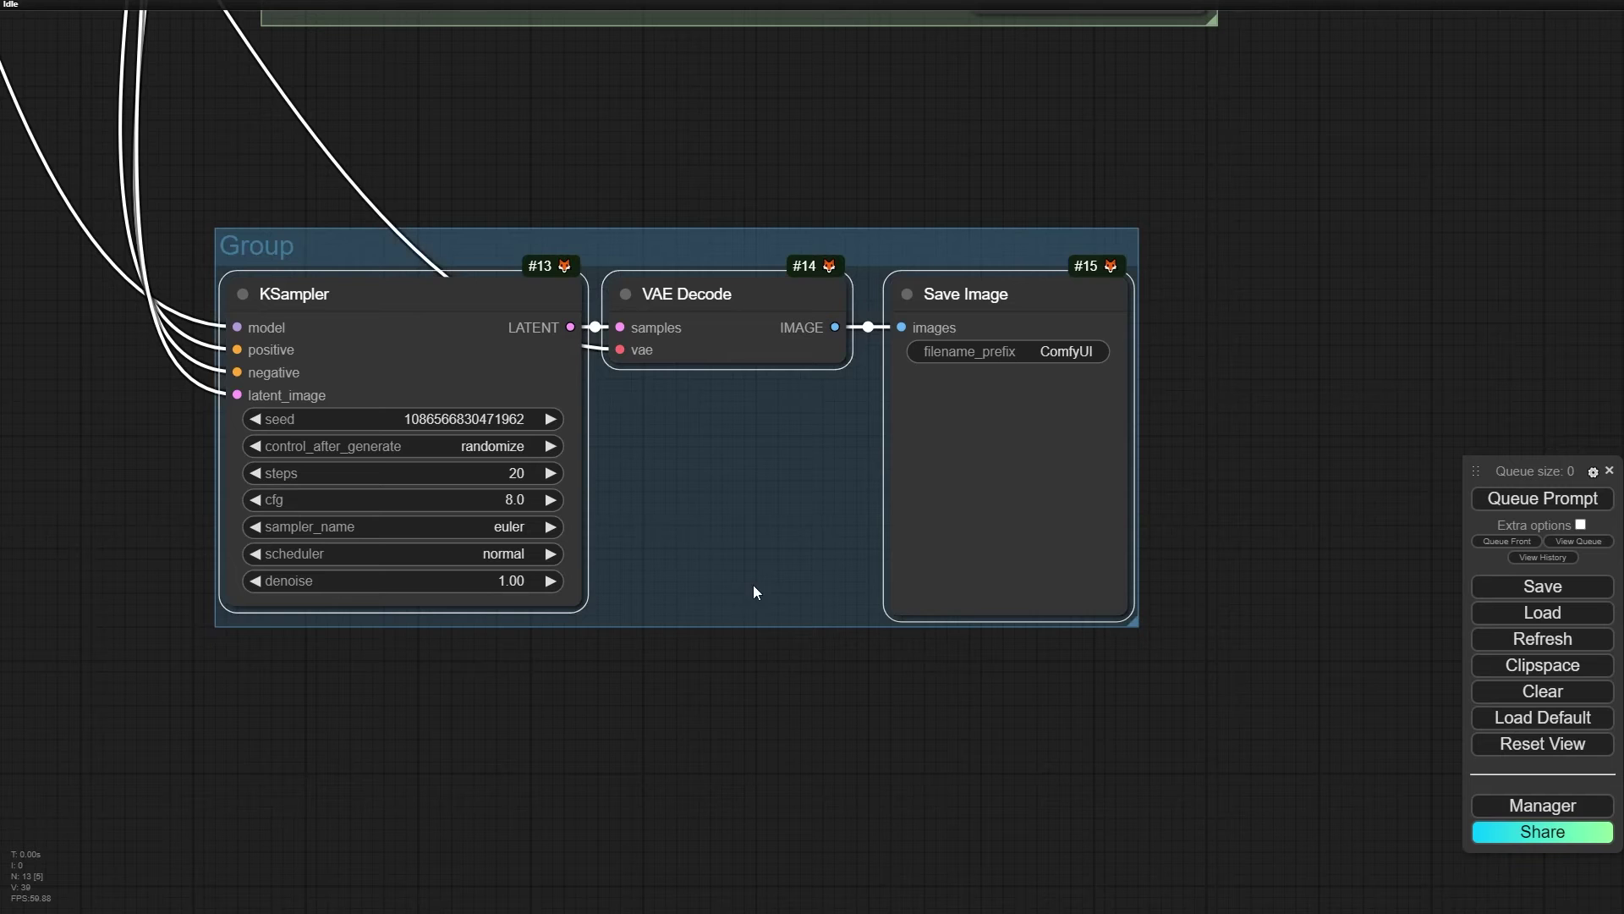
- Arrange the test1 group directly above the blue group and collapse the Save Image node inside test1
{"action": "scroll", "coordinate": [555, 163], "scroll_direction": "down", "scroll_amount": 4}
{"action": "left_click_drag", "start_coordinate": [581, 207], "coordinate": [542, 431]}
{"action": "scroll", "coordinate": [473, 442], "scroll_direction": "up", "scroll_amount": 3}
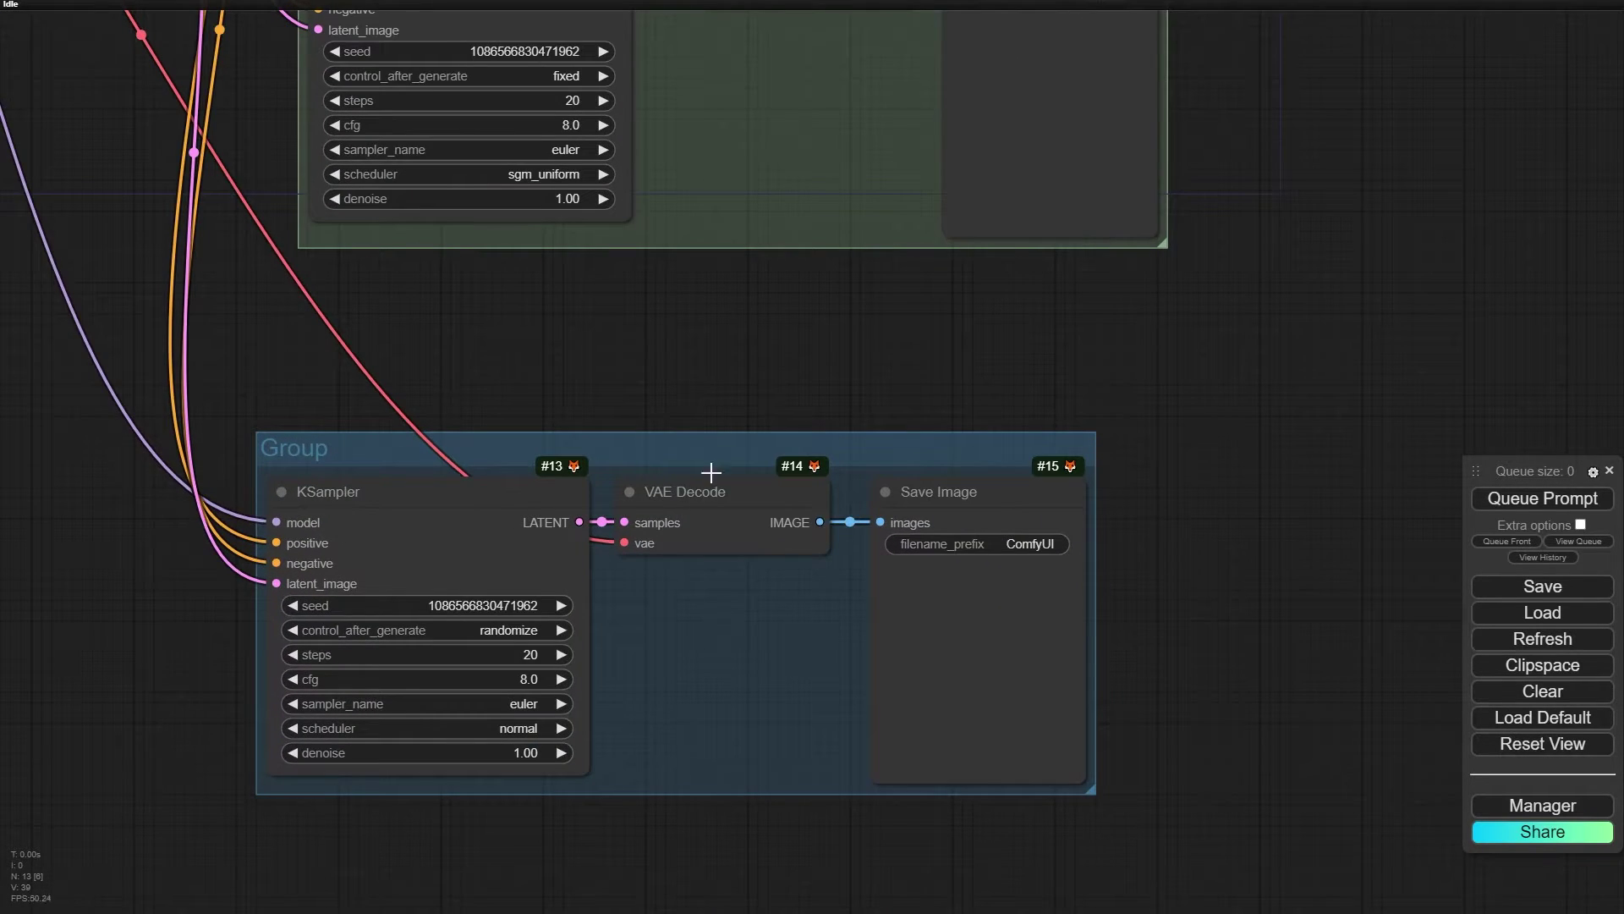
{"action": "left_click_drag", "start_coordinate": [739, 314], "coordinate": [717, 506]}
{"action": "scroll", "coordinate": [717, 506], "scroll_direction": "down", "scroll_amount": 5}
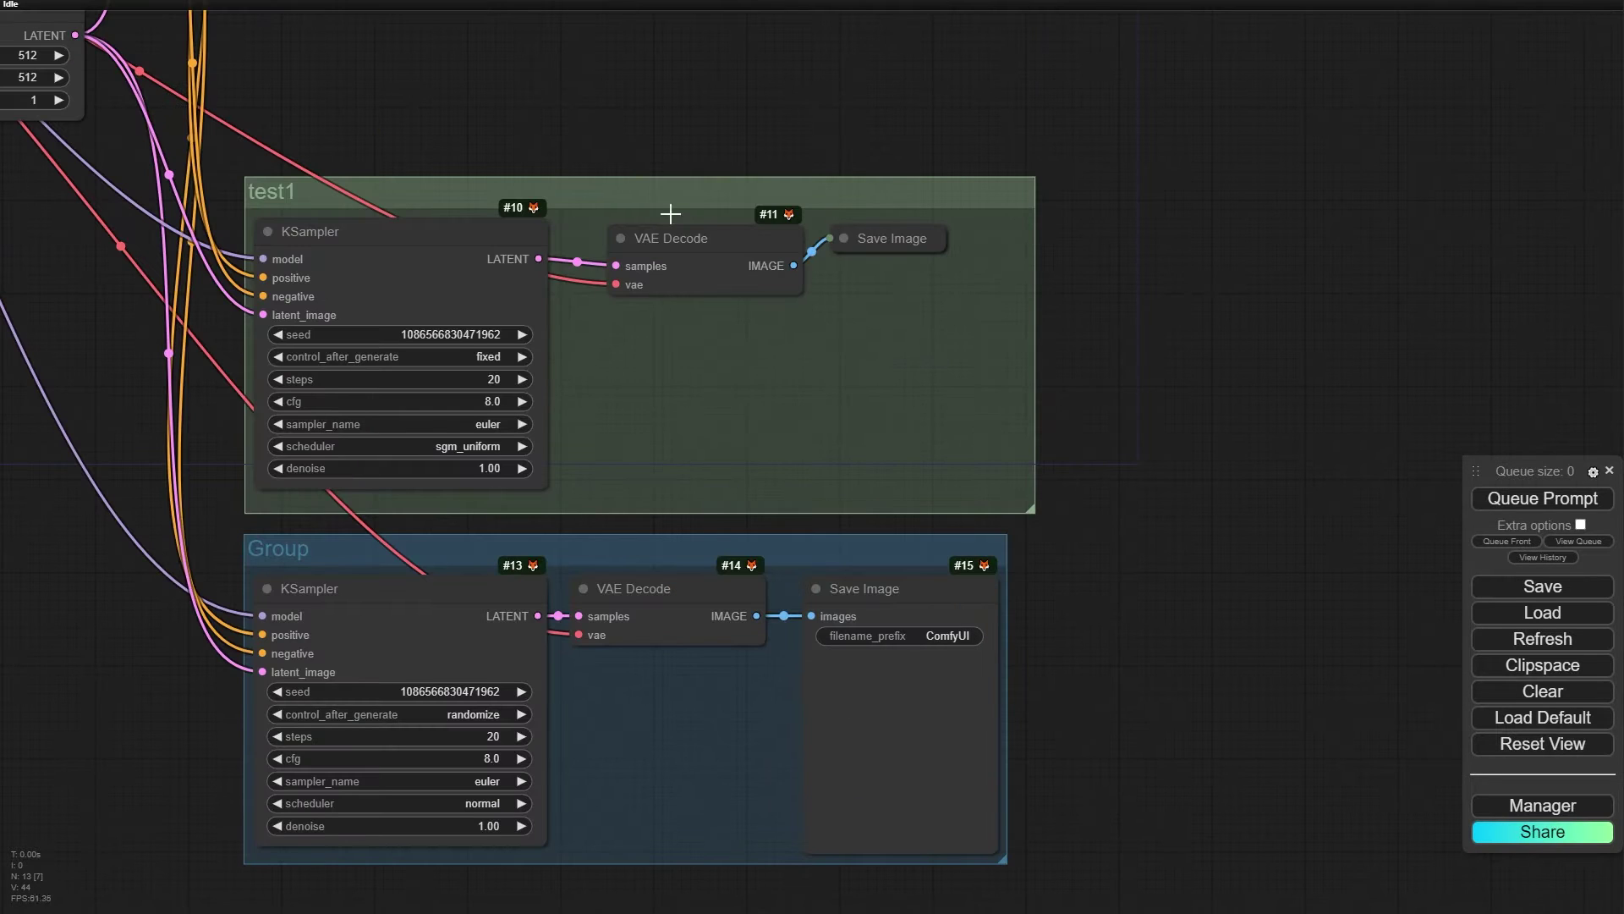
{"action": "left_click_drag", "start_coordinate": [624, 177], "coordinate": [609, 158]}
- Bypass all nodes of the test1 group, and set them back to Always
{"action": "right_click", "coordinate": [647, 337]}
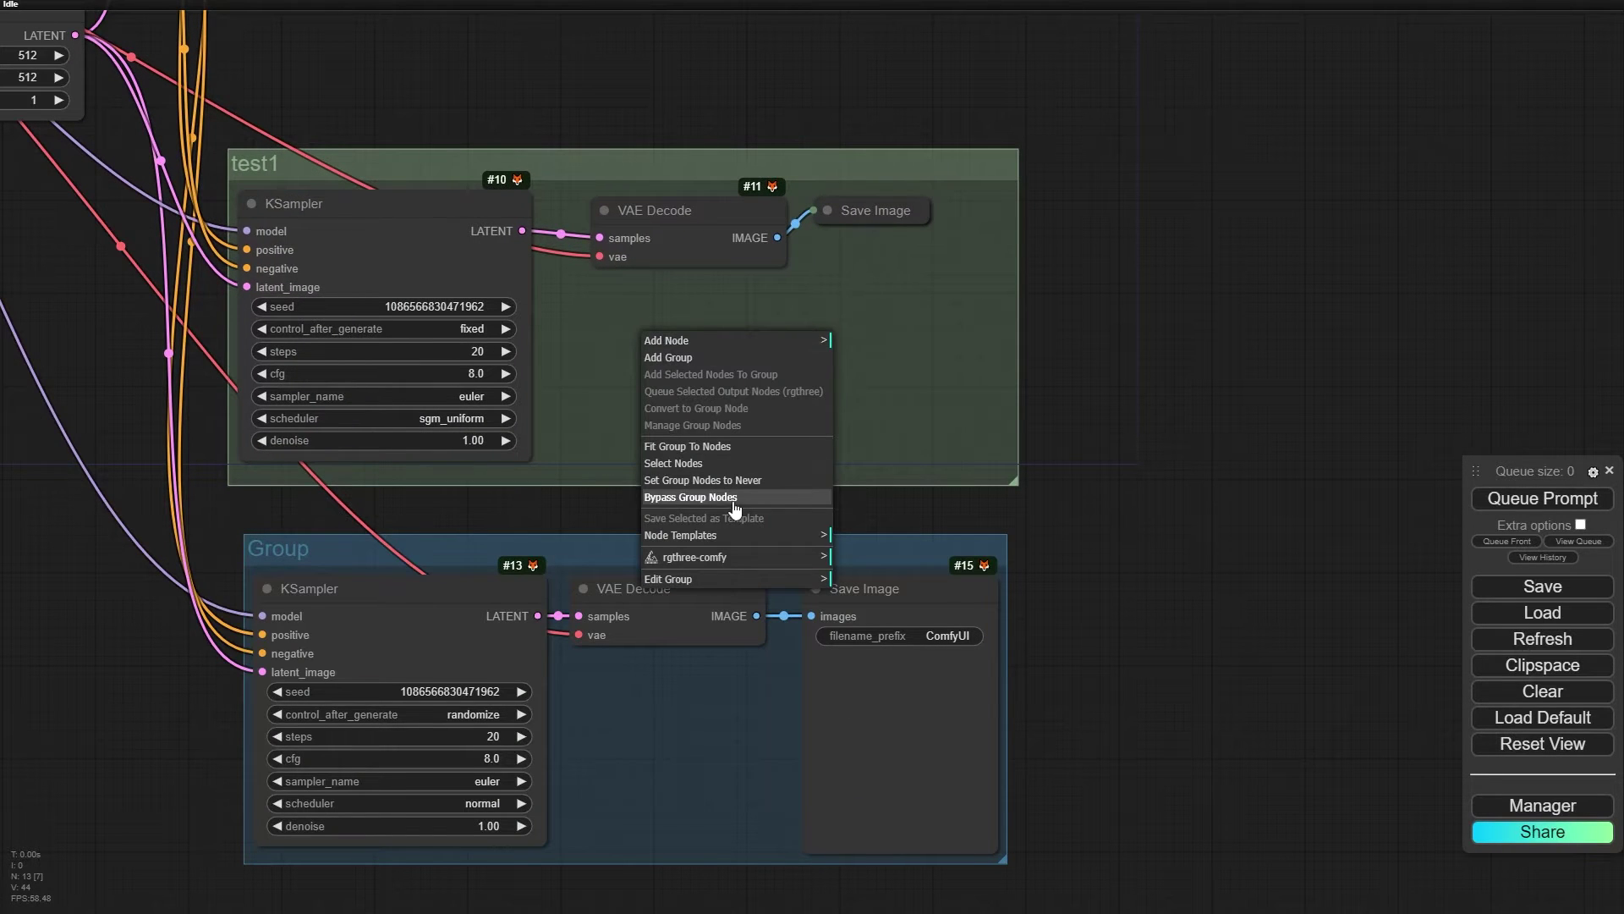
{"action": "left_click", "coordinate": [704, 501]}
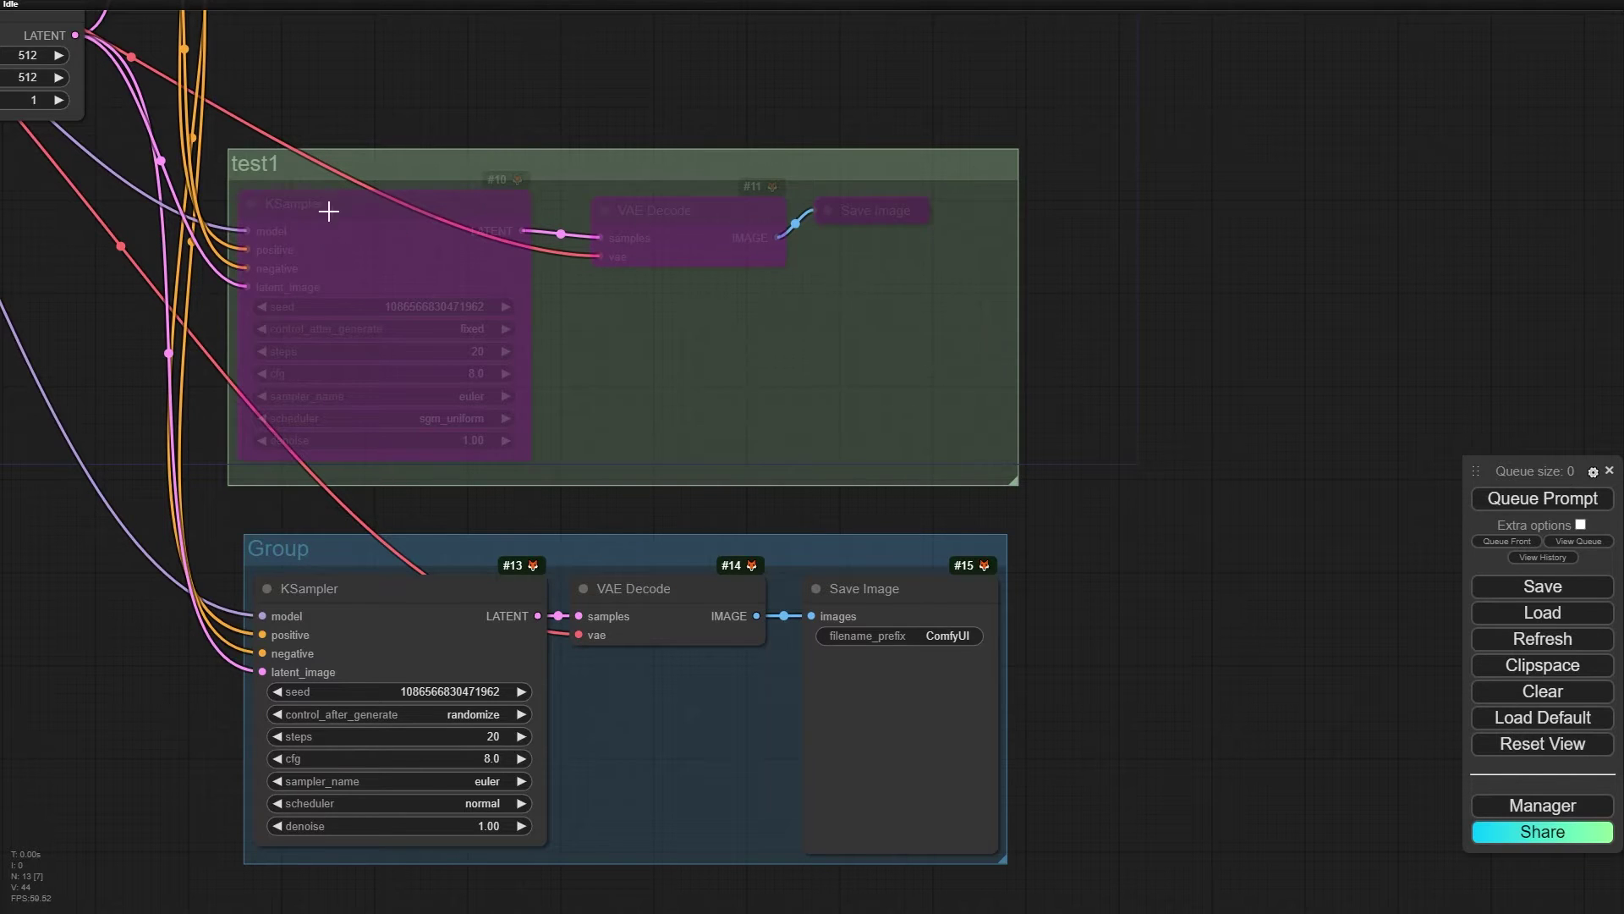
{"action": "right_click", "coordinate": [652, 420]}
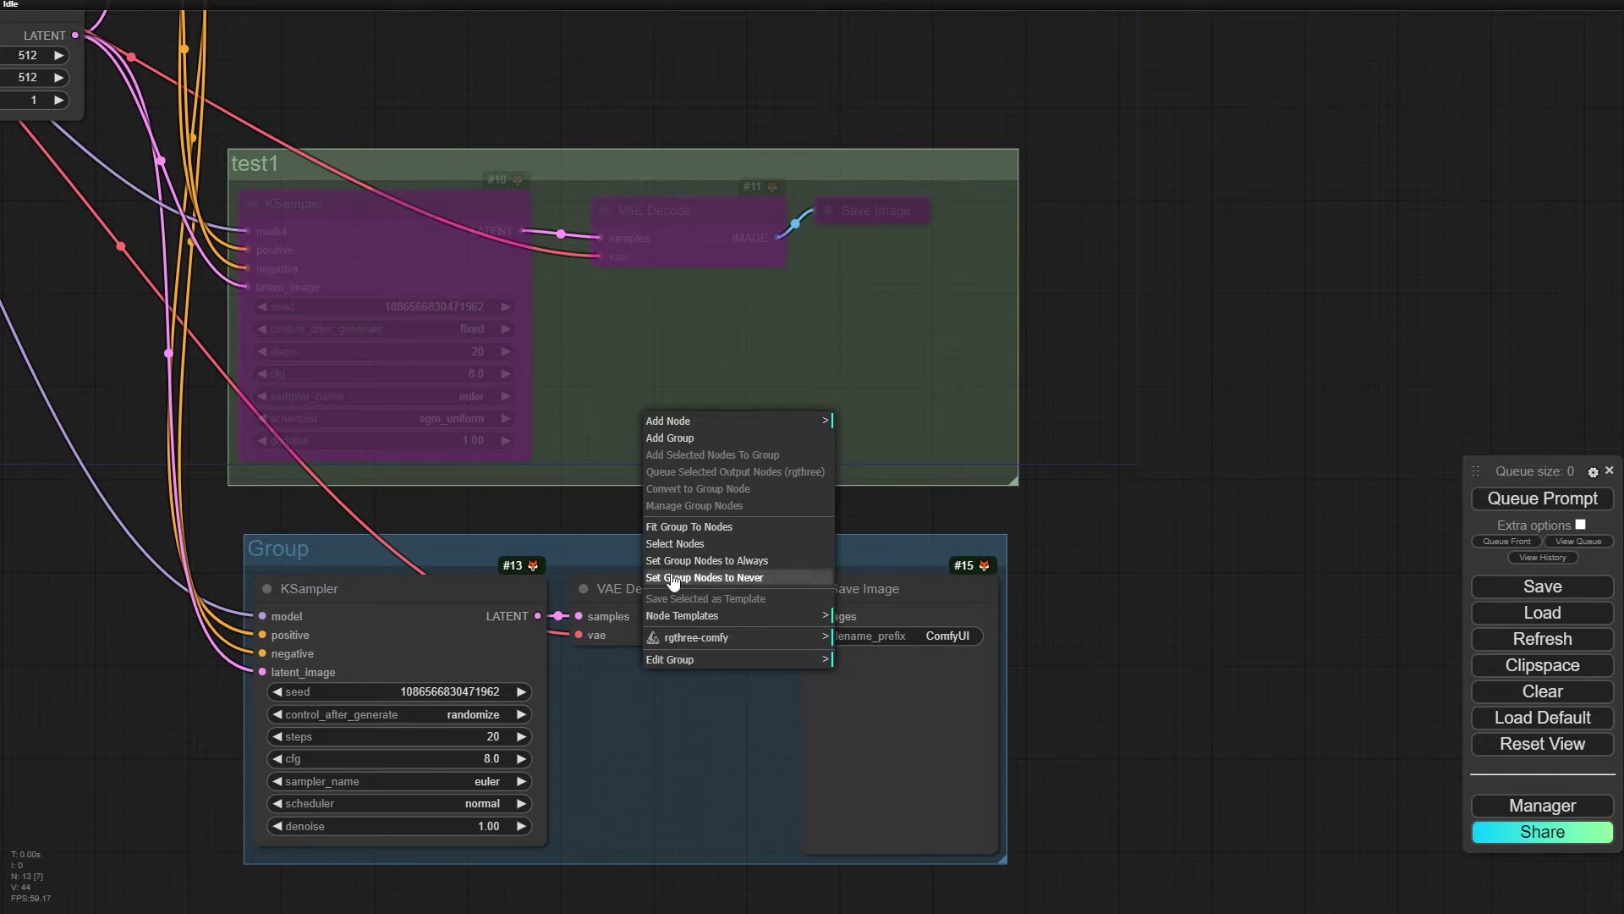
{"action": "left_click", "coordinate": [745, 562]}
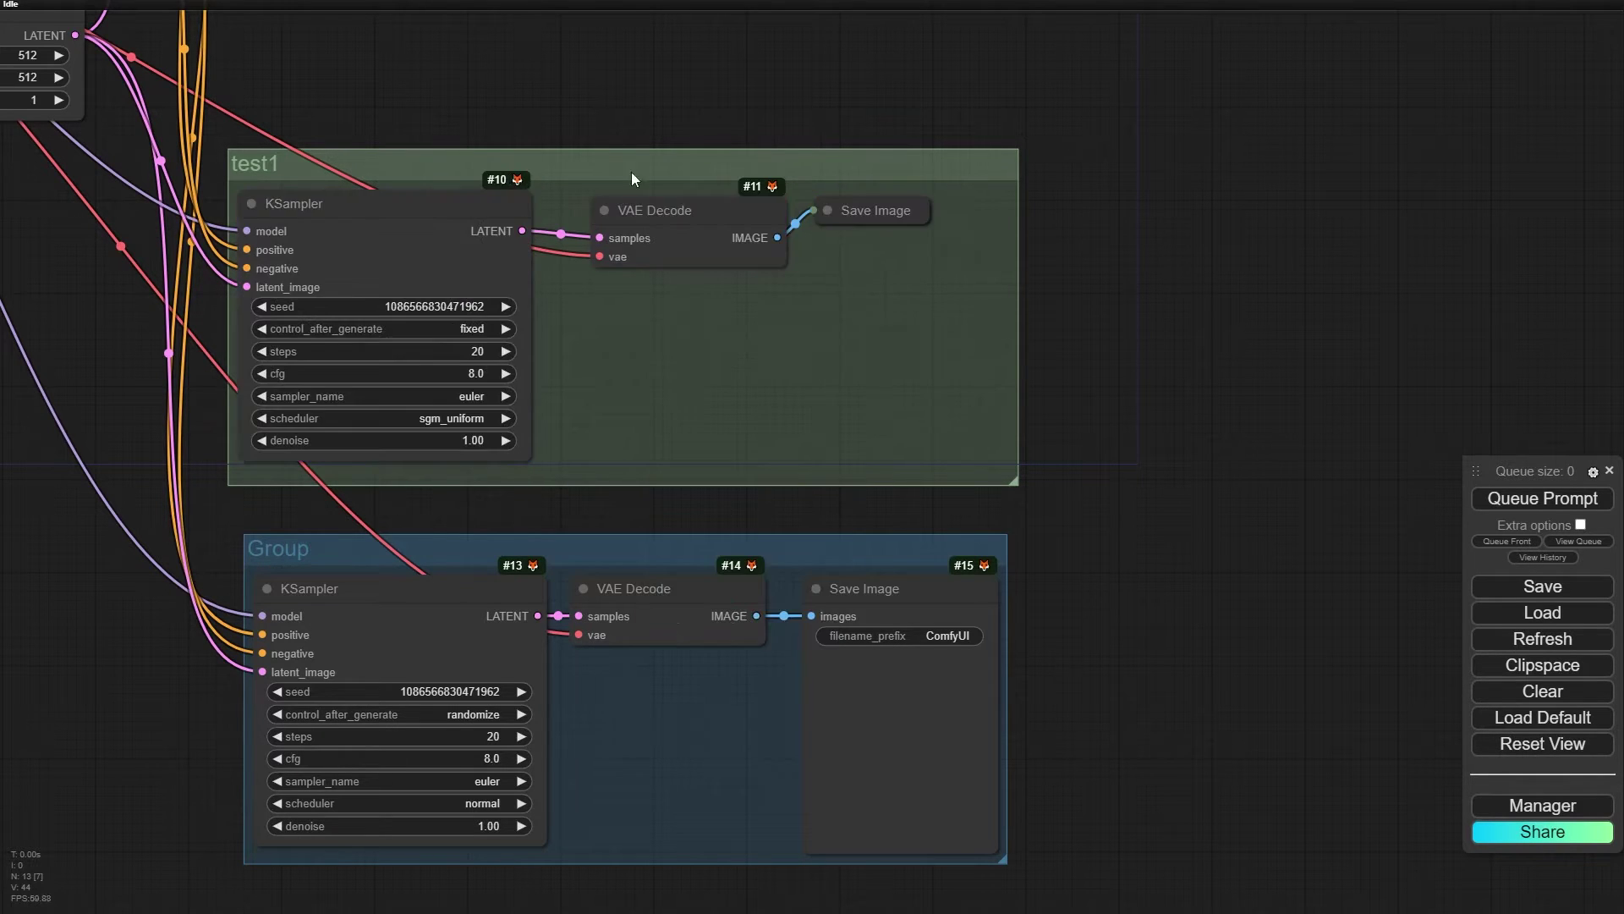
- Set the test1 group's nodes to Never, and move its VAE Decode and Save Image nodes closer to the KSampler
{"action": "right_click", "coordinate": [645, 394]}
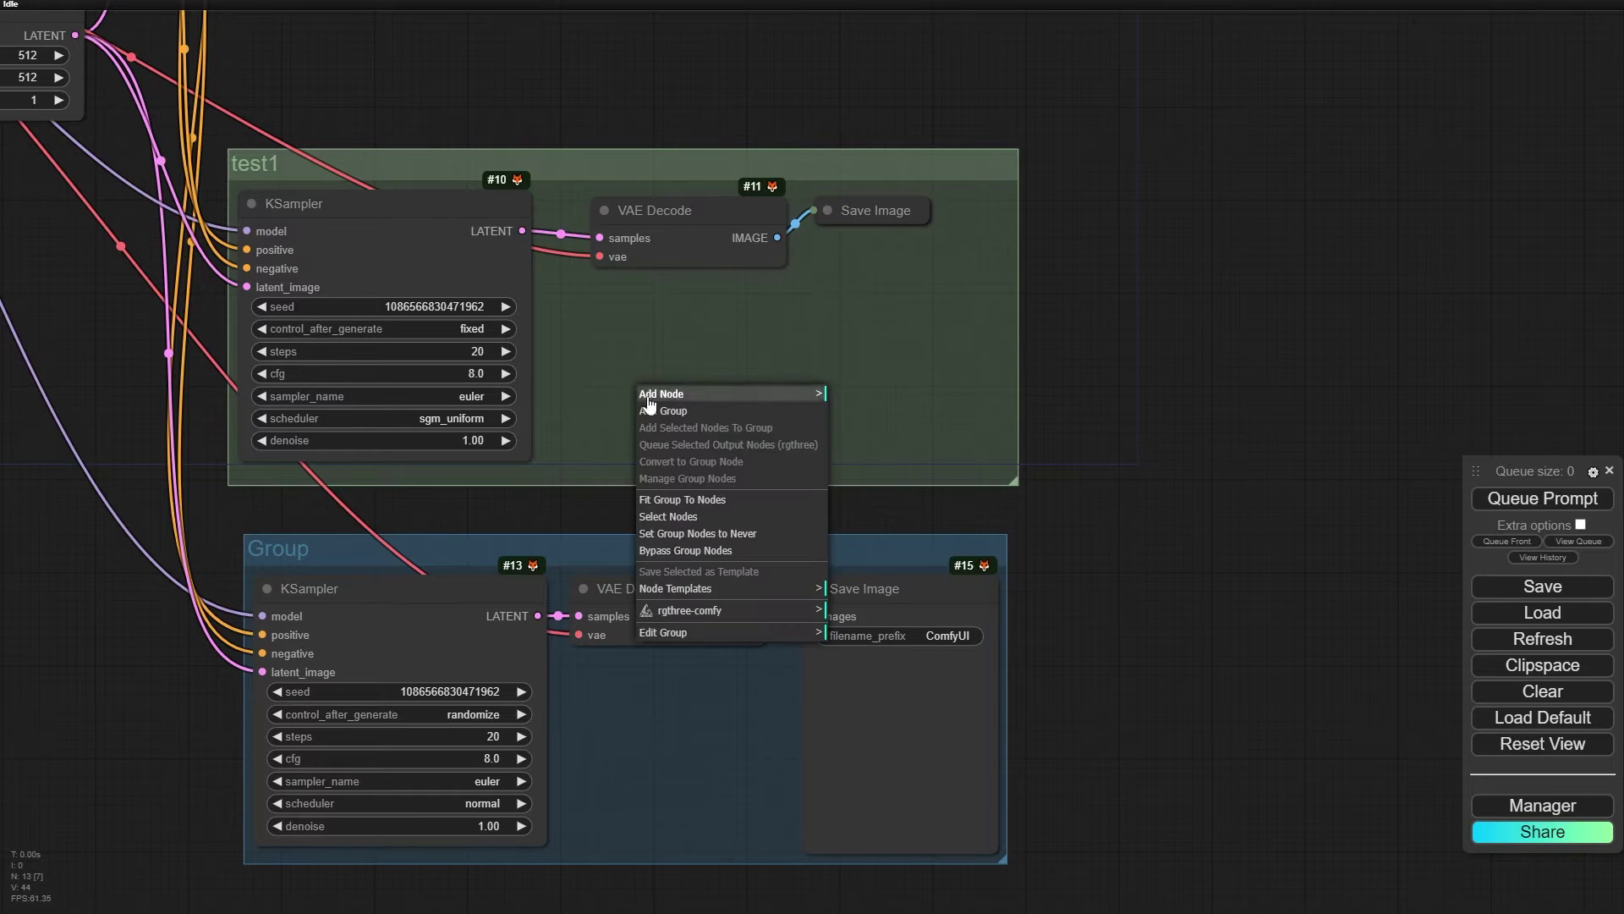
{"action": "left_click", "coordinate": [729, 535]}
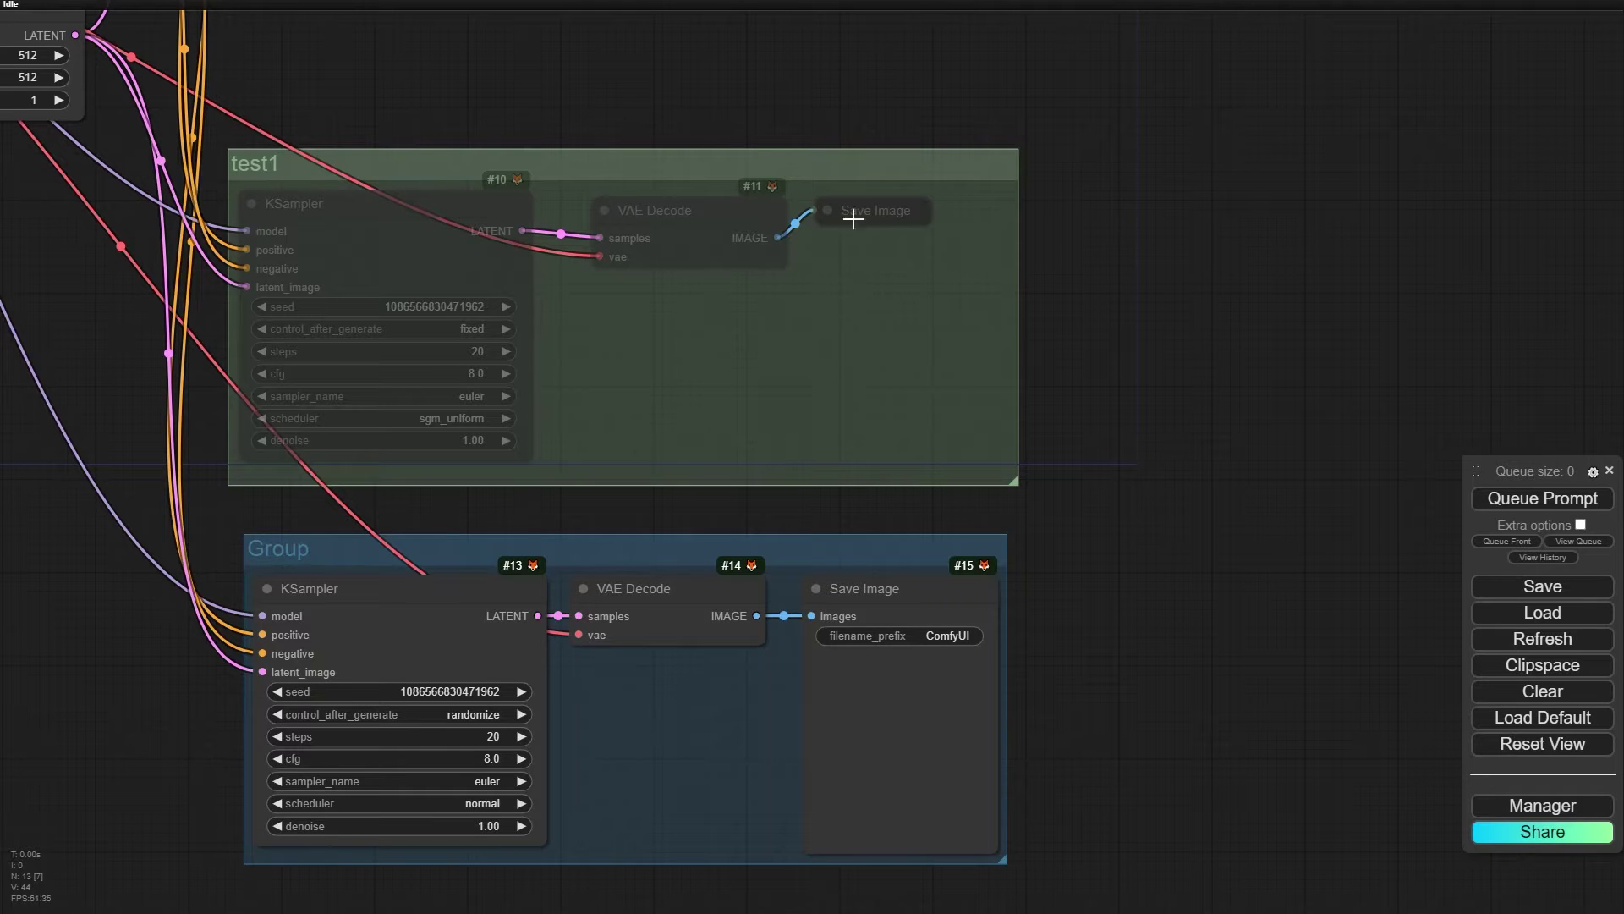
{"action": "left_click_drag", "start_coordinate": [652, 210], "coordinate": [610, 202]}
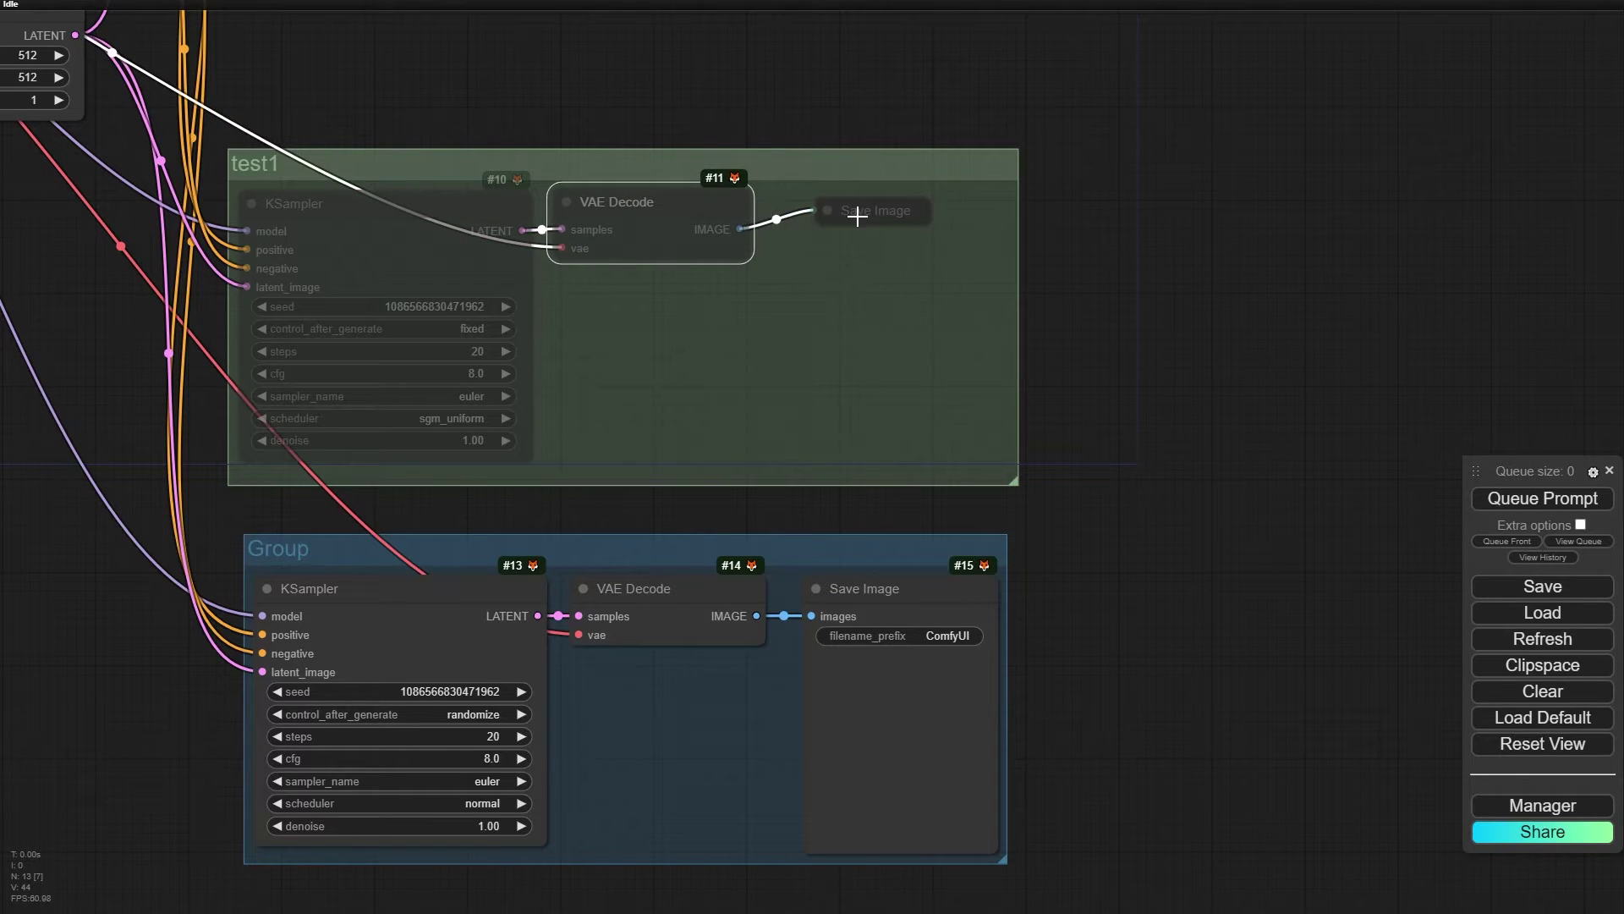
{"action": "left_click_drag", "start_coordinate": [857, 217], "coordinate": [818, 229]}
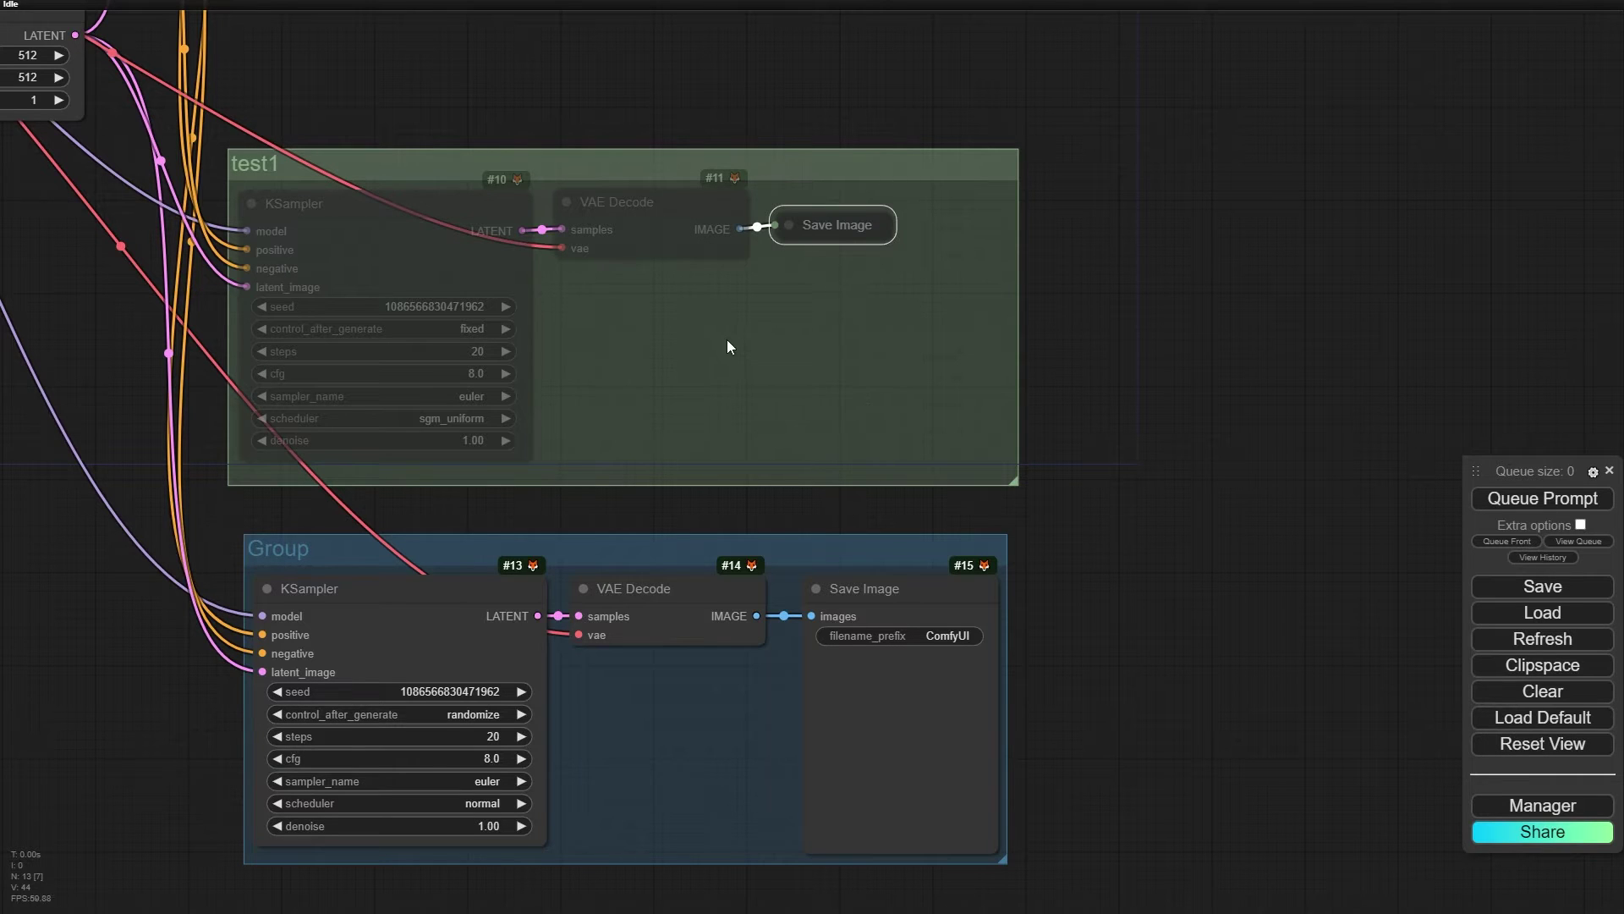
- Open the rgthree-comfy settings from the empty canvas above the test1 group
{"action": "scroll", "coordinate": [653, 495], "scroll_direction": "down", "scroll_amount": 5}
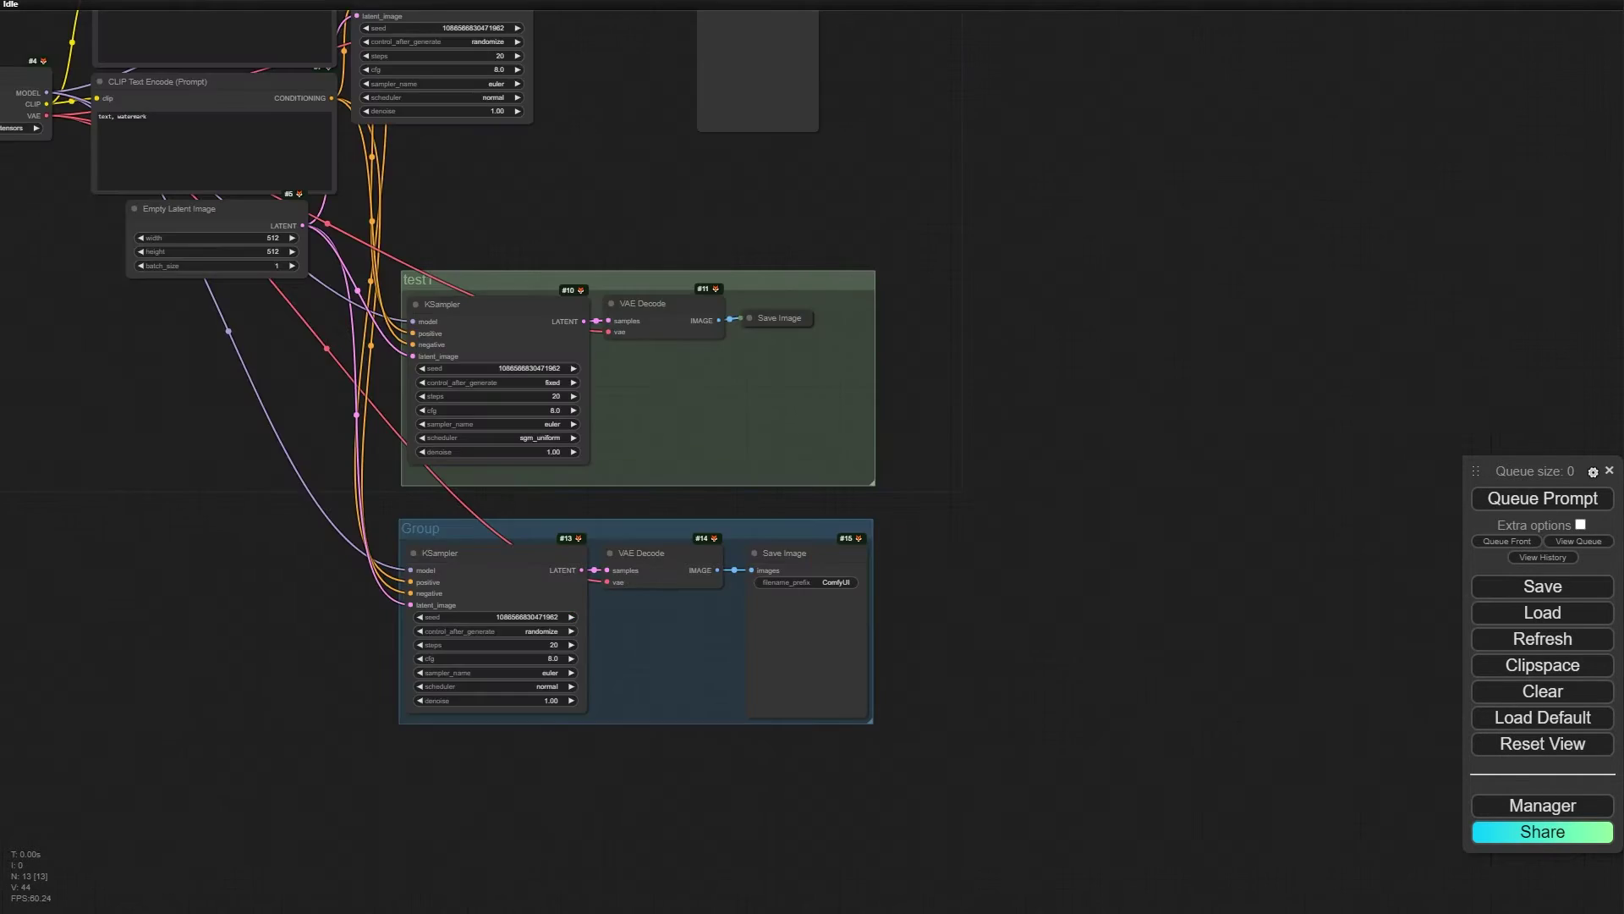
{"action": "scroll", "coordinate": [615, 221], "scroll_direction": "up", "scroll_amount": 5}
{"action": "right_click", "coordinate": [566, 174]}
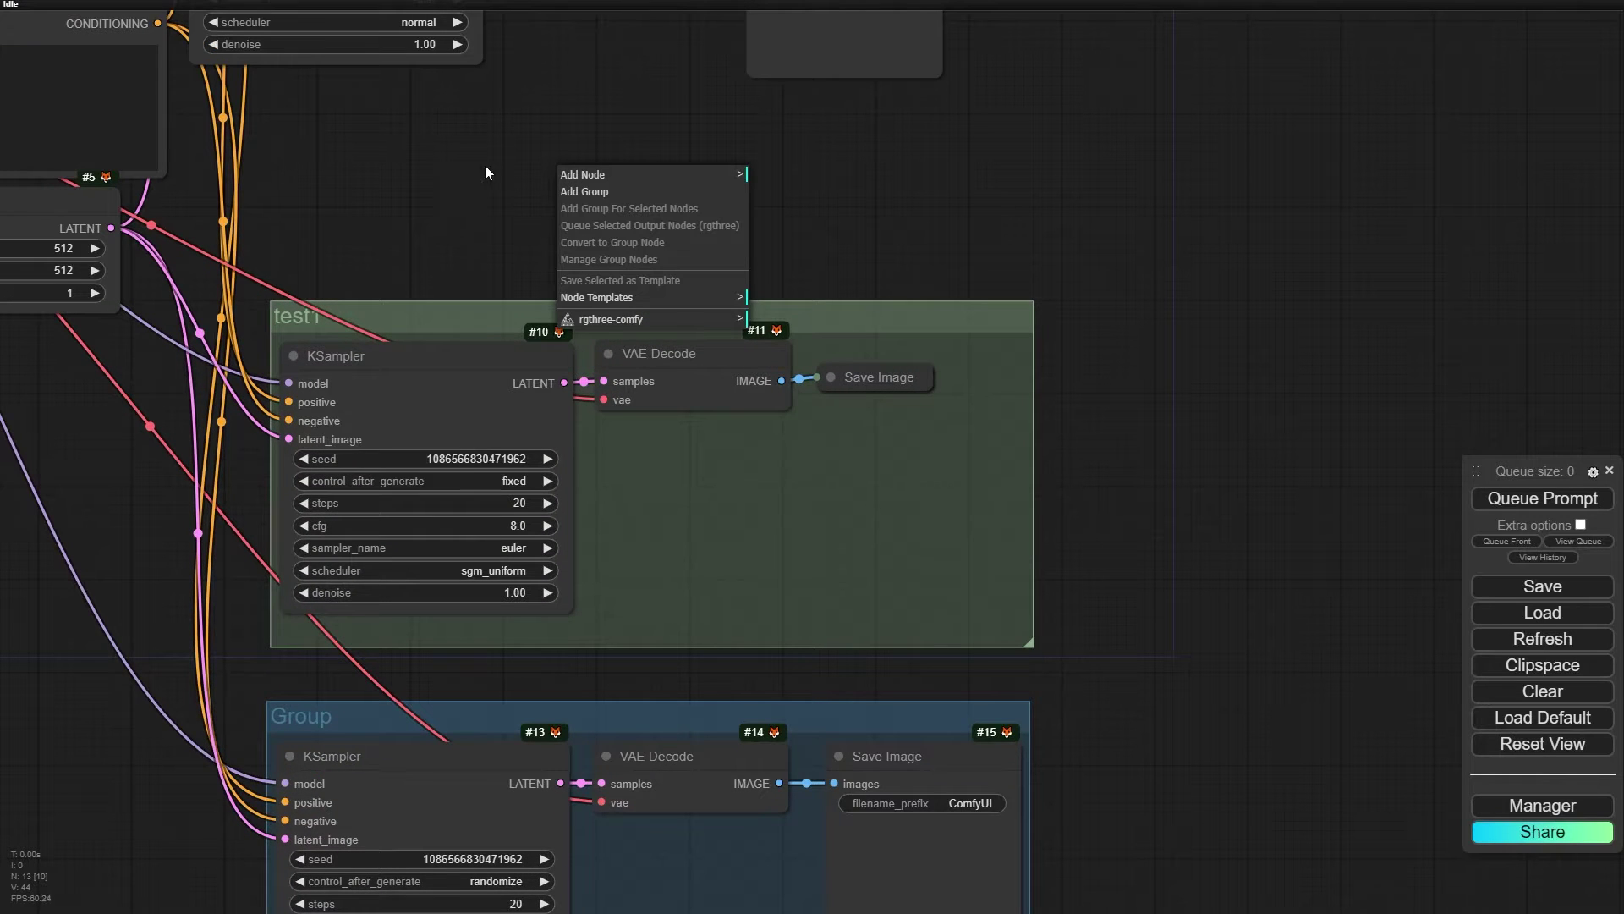
{"action": "right_click", "coordinate": [546, 94]}
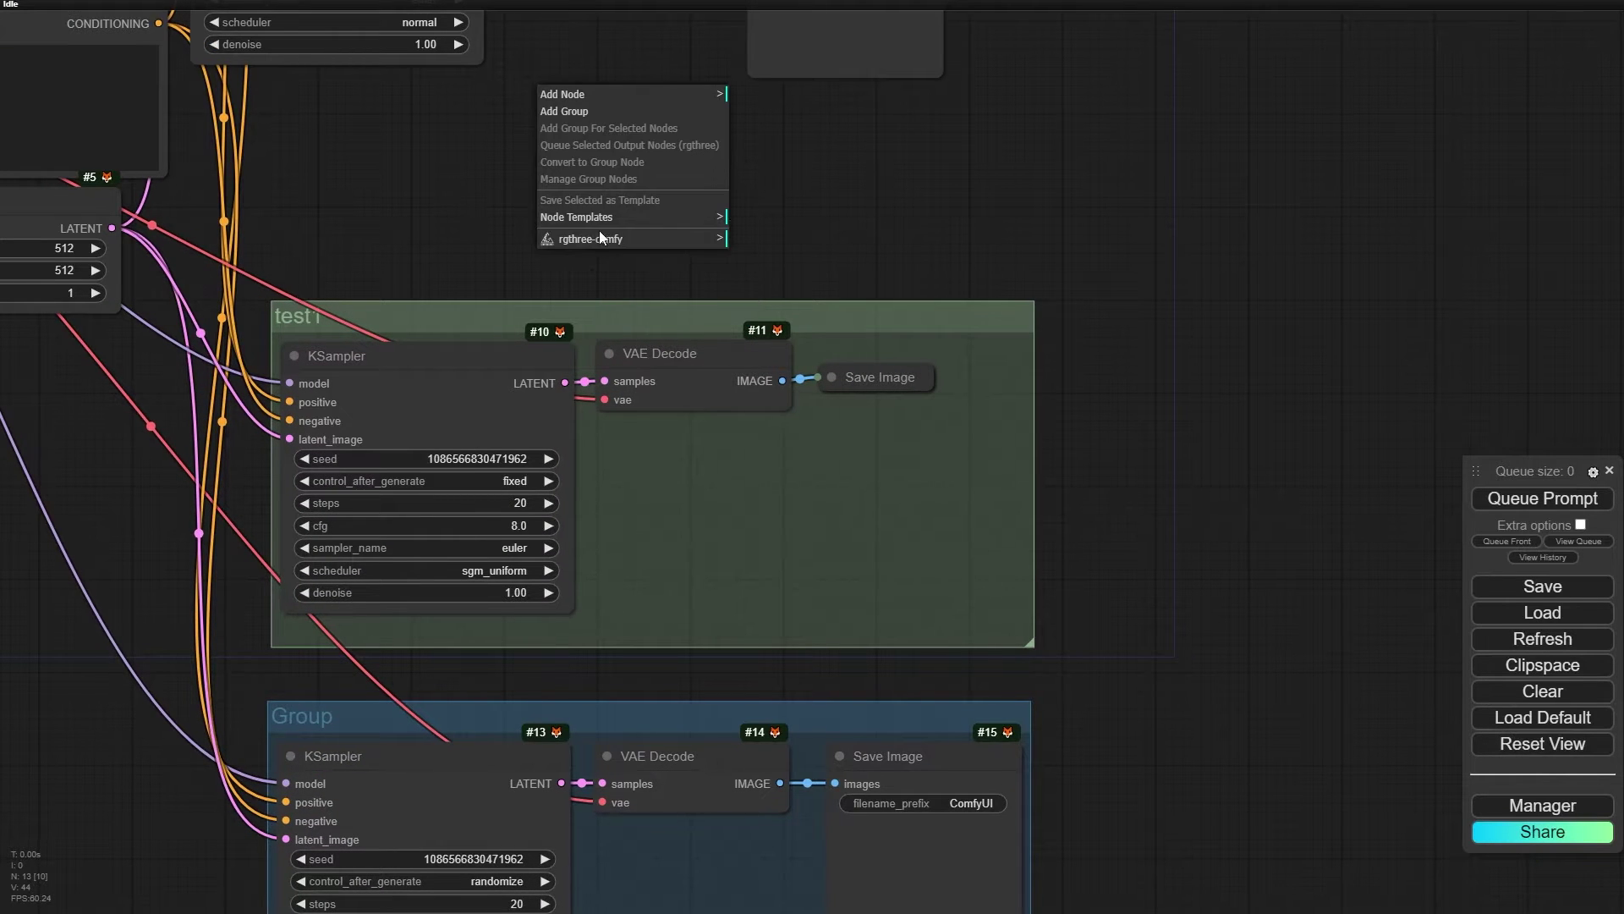
{"action": "left_click", "coordinate": [576, 242]}
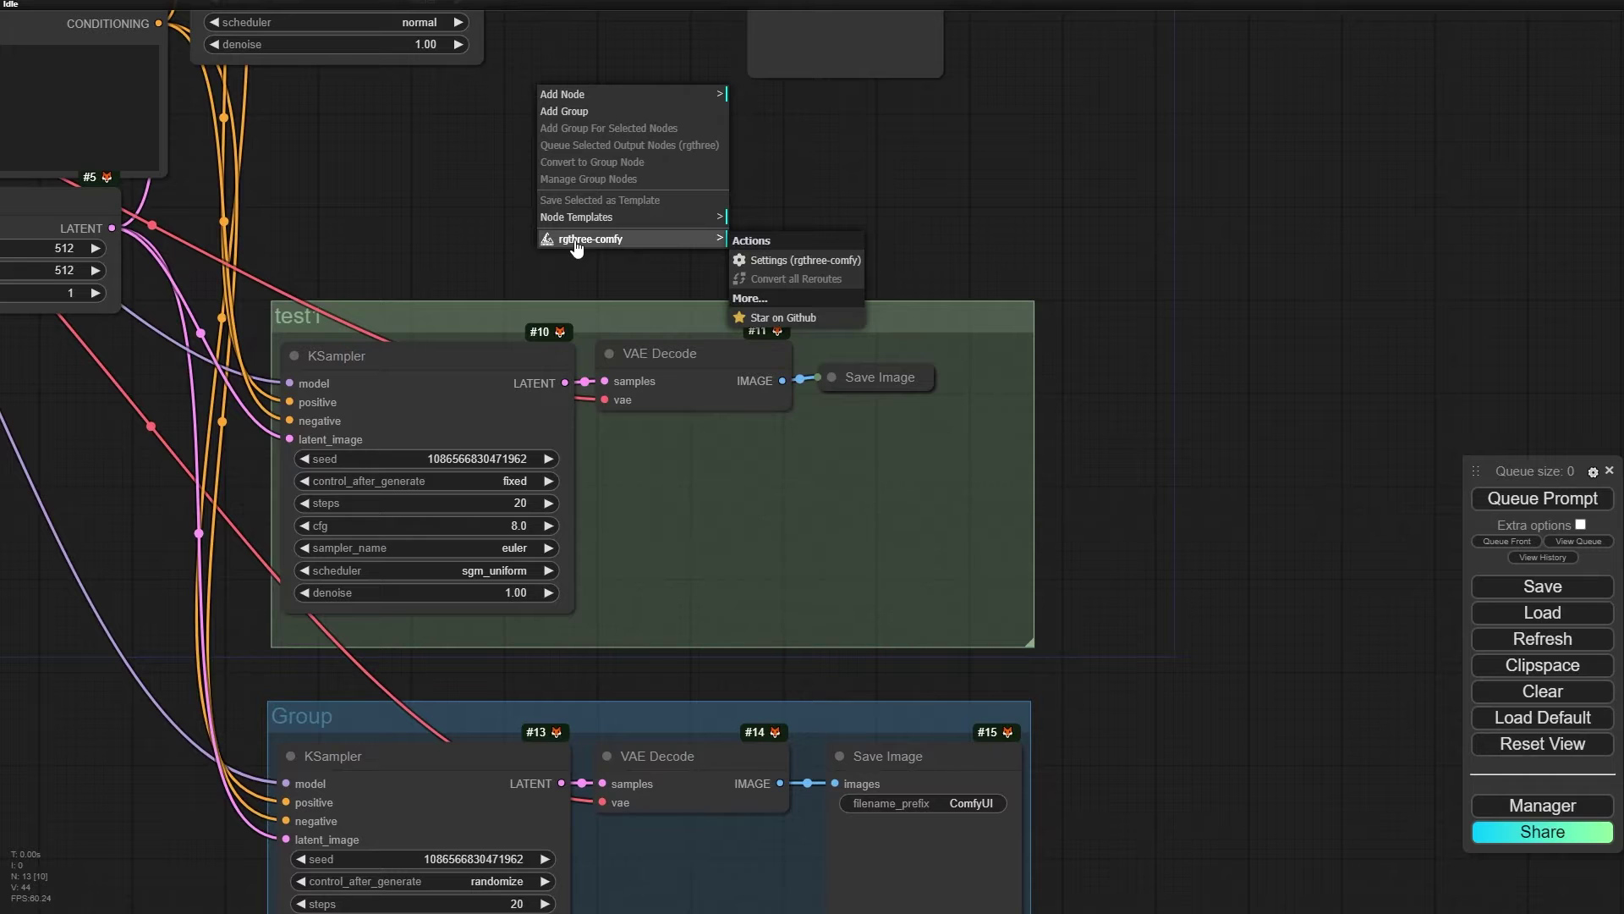
{"action": "left_click", "coordinate": [793, 267]}
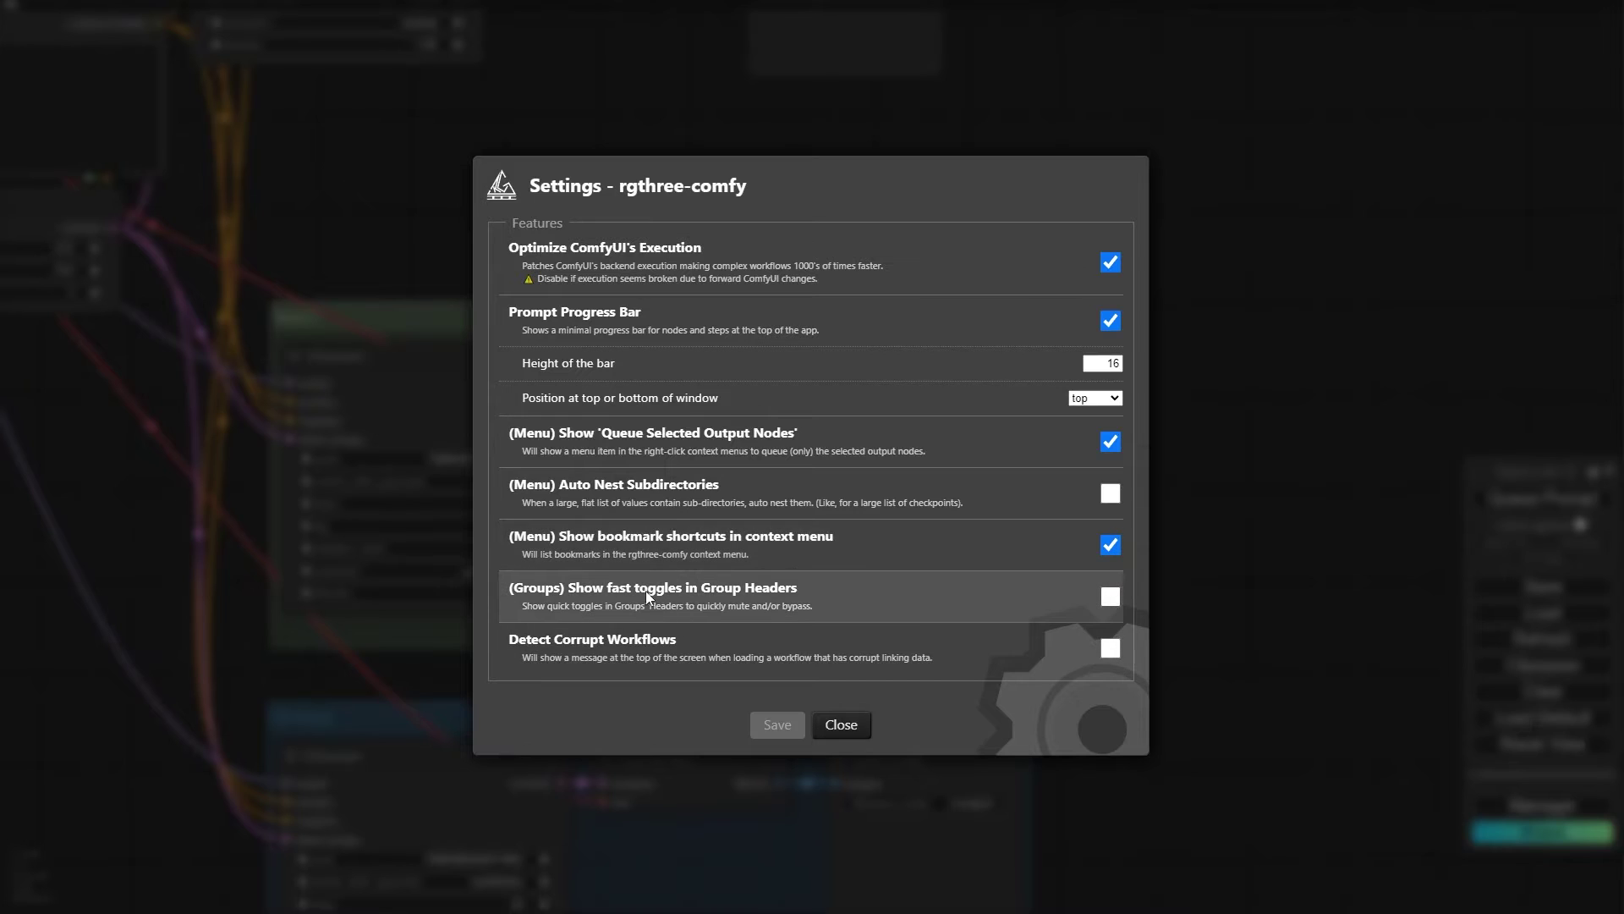
- Enable fast toggles in group headers, showing mute and bypass always, and save the rgthree-comfy settings
{"action": "left_click", "coordinate": [1109, 596]}
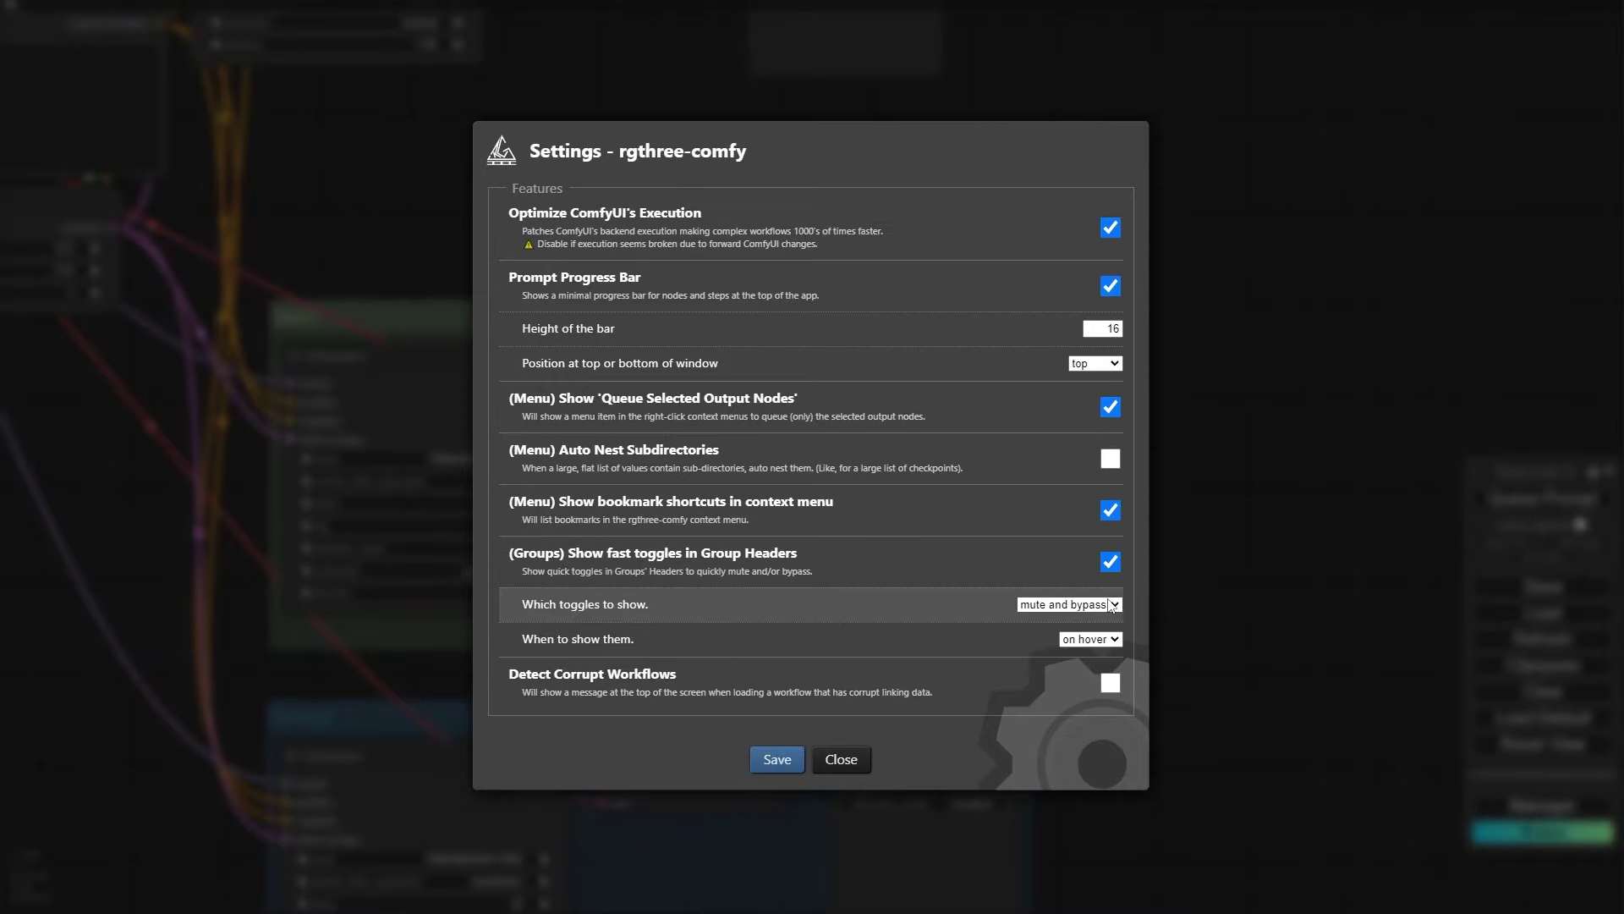
{"action": "left_click", "coordinate": [1091, 639]}
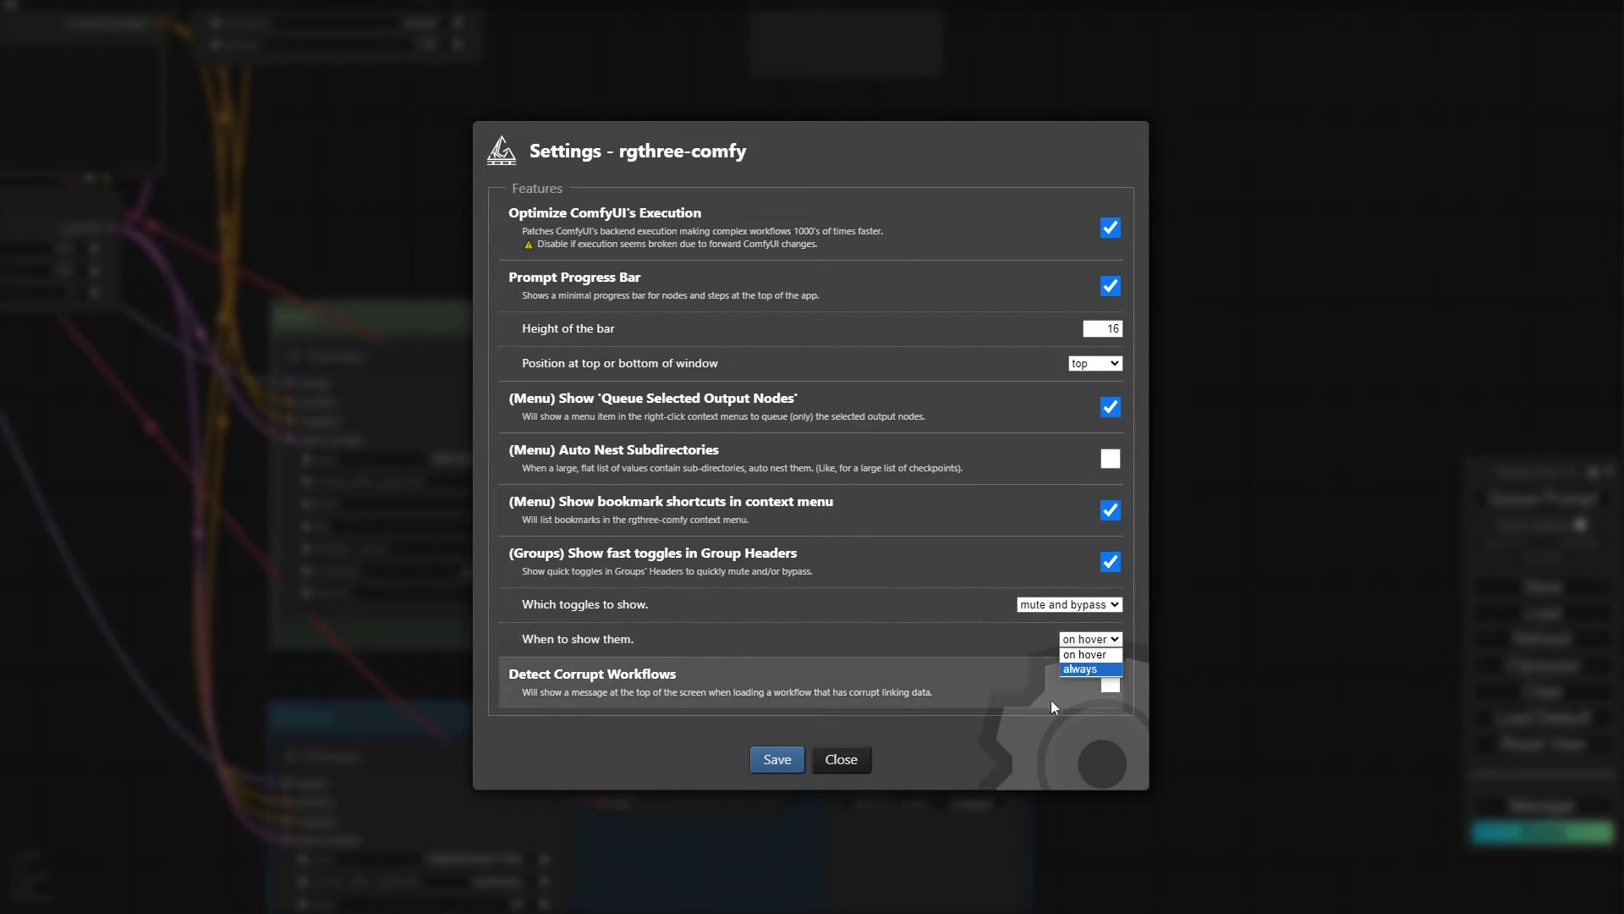
{"action": "left_click", "coordinate": [778, 761]}
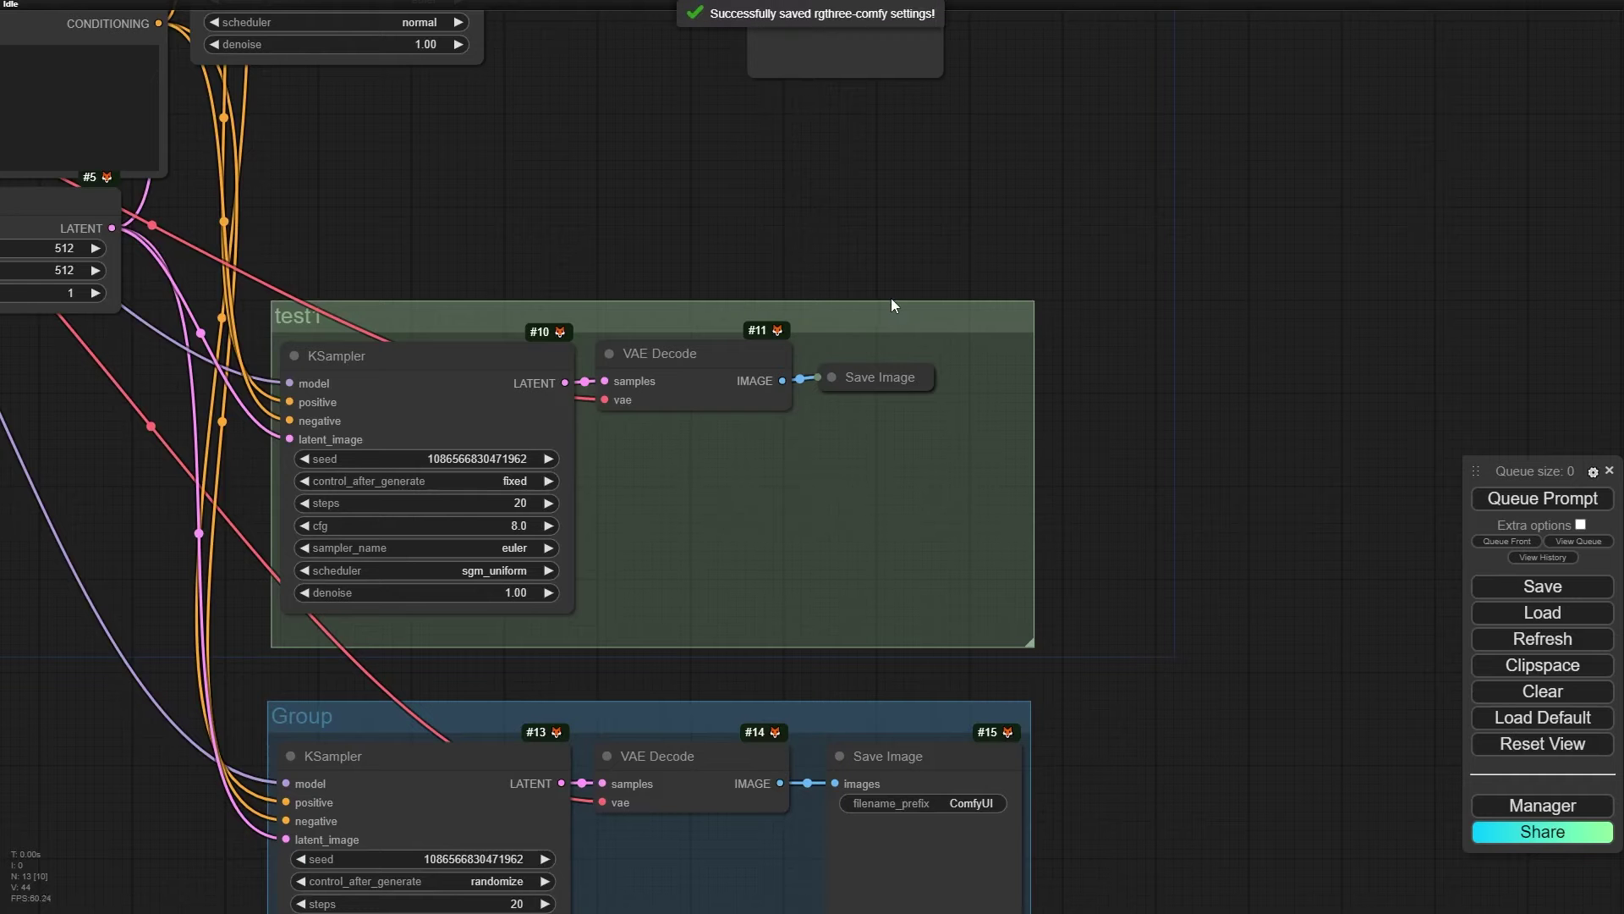
{"action": "left_click_drag", "start_coordinate": [1152, 679], "coordinate": [975, 586]}
{"action": "scroll", "coordinate": [975, 586], "scroll_direction": "down", "scroll_amount": 5}
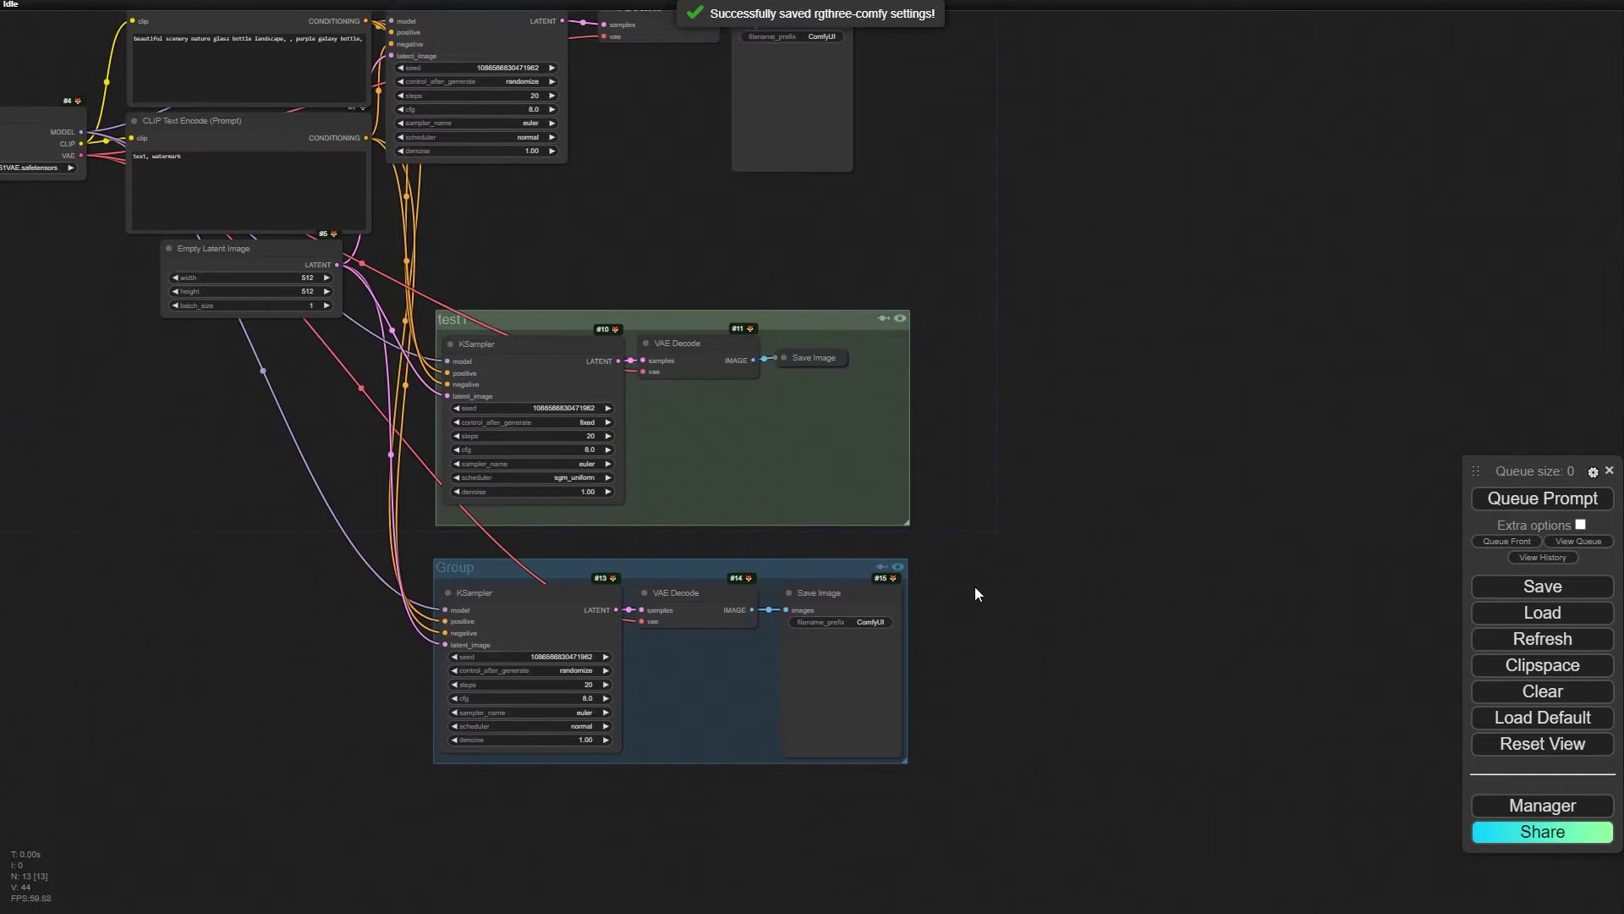
- Mute and unmute the test1 group's nodes using the fast toggle in the group header
{"action": "scroll", "coordinate": [735, 223], "scroll_direction": "up", "scroll_amount": 3}
{"action": "scroll", "coordinate": [939, 398], "scroll_direction": "up", "scroll_amount": 6}
{"action": "scroll", "coordinate": [966, 372], "scroll_direction": "up", "scroll_amount": 4}
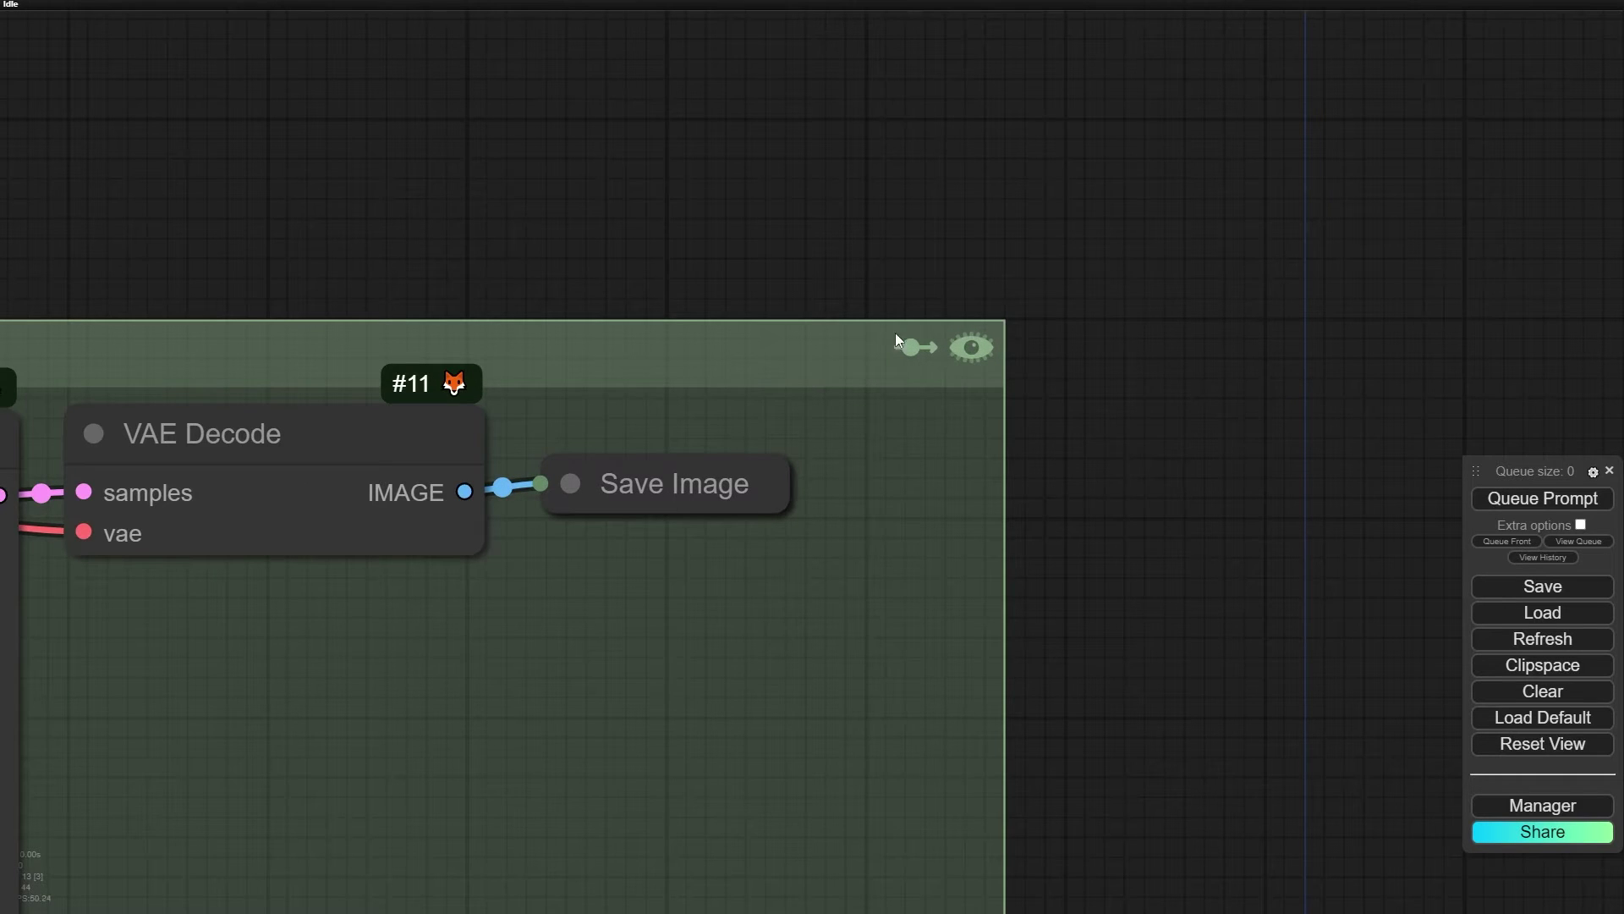
{"action": "scroll", "coordinate": [943, 379], "scroll_direction": "down", "scroll_amount": 5}
{"action": "scroll", "coordinate": [957, 287], "scroll_direction": "up", "scroll_amount": 5}
{"action": "left_click", "coordinate": [954, 294]}
{"action": "left_click", "coordinate": [955, 294]}
{"action": "left_click", "coordinate": [954, 294]}
{"action": "left_click", "coordinate": [954, 295]}
- Toggle bypassing of the test1 group's nodes from the group header
{"action": "left_click", "coordinate": [922, 293]}
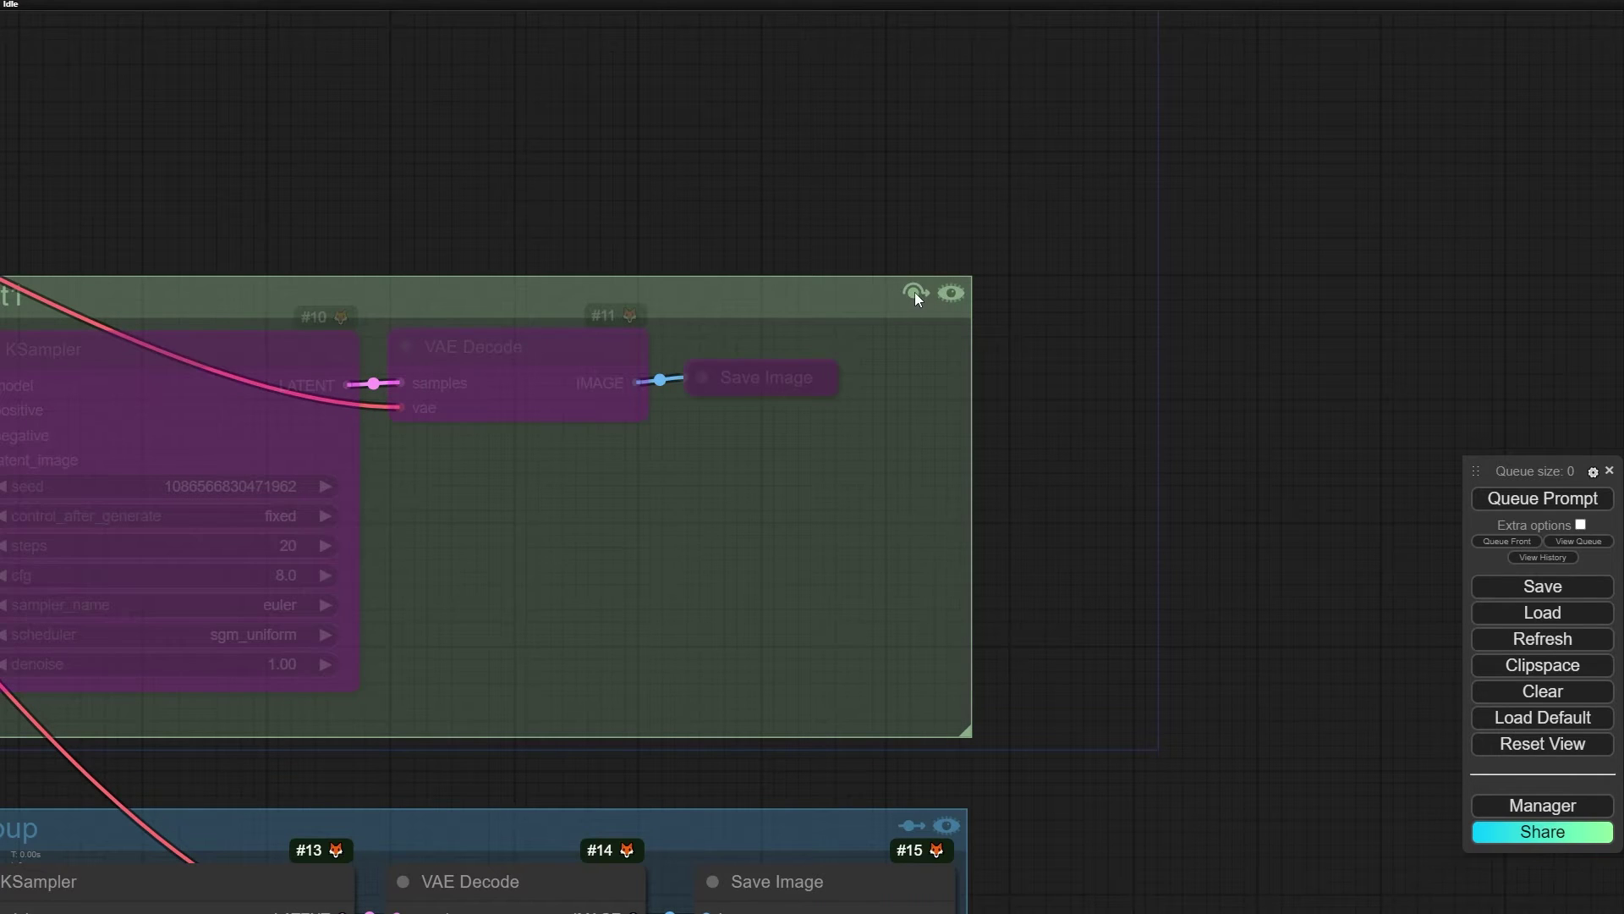
{"action": "left_click", "coordinate": [915, 291]}
{"action": "left_click", "coordinate": [917, 292]}
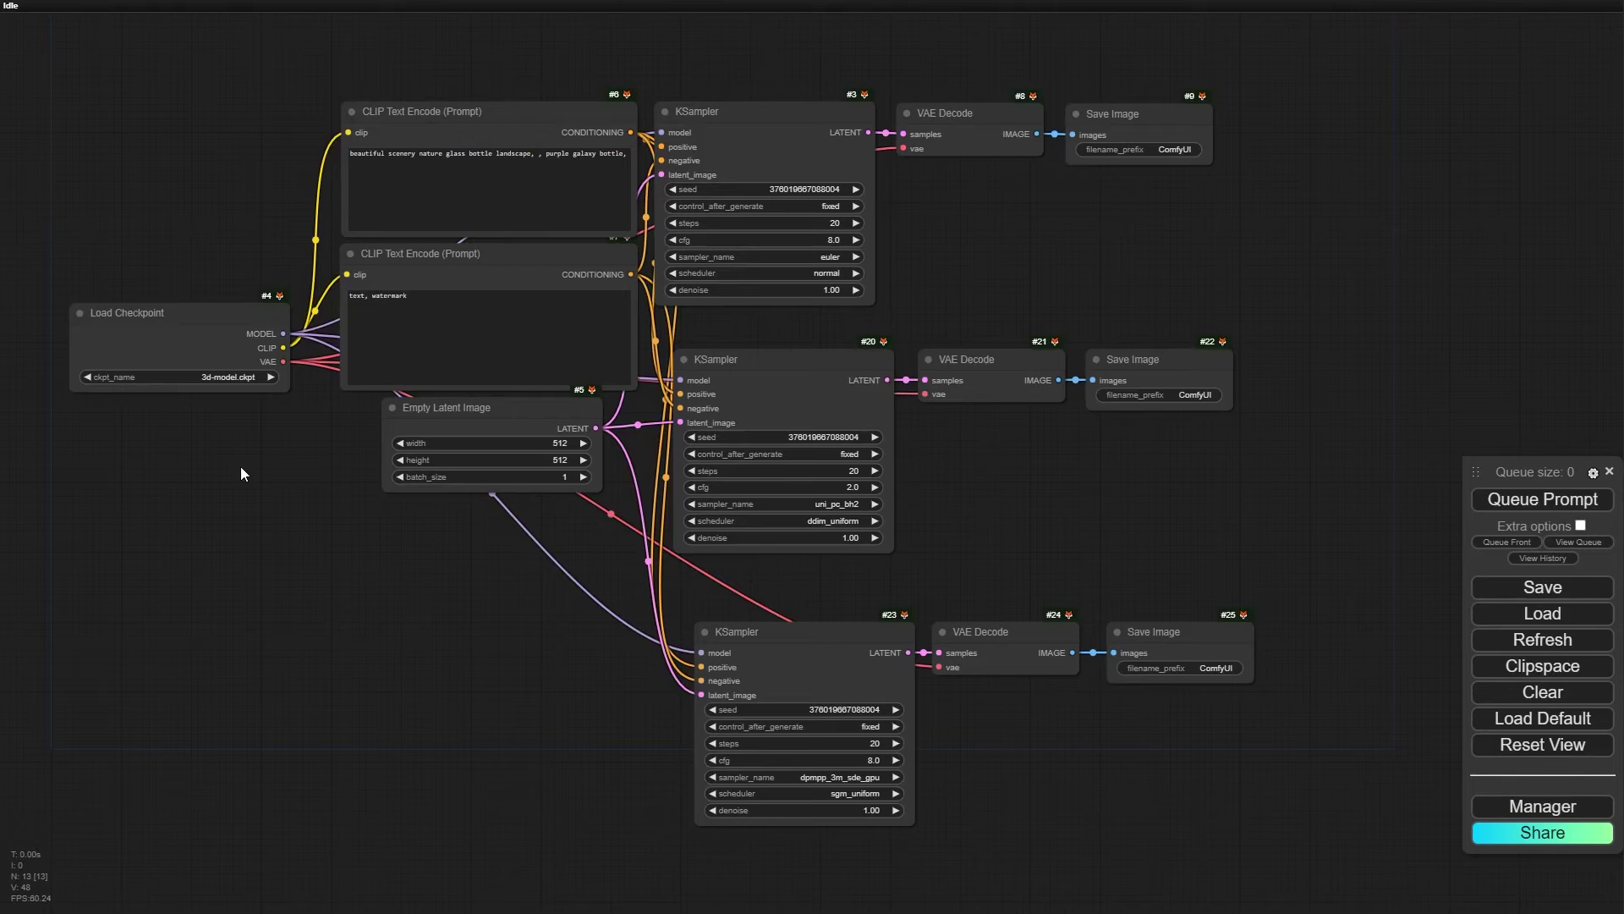
- View the middle branch's Save Image node options, including Queue Selected Output Nodes (rgthree), and close them without choosing one
{"action": "left_click_drag", "start_coordinate": [1143, 227], "coordinate": [676, 230]}
{"action": "scroll", "coordinate": [672, 295], "scroll_direction": "up", "scroll_amount": 6}
{"action": "scroll", "coordinate": [667, 297], "scroll_direction": "down", "scroll_amount": 6}
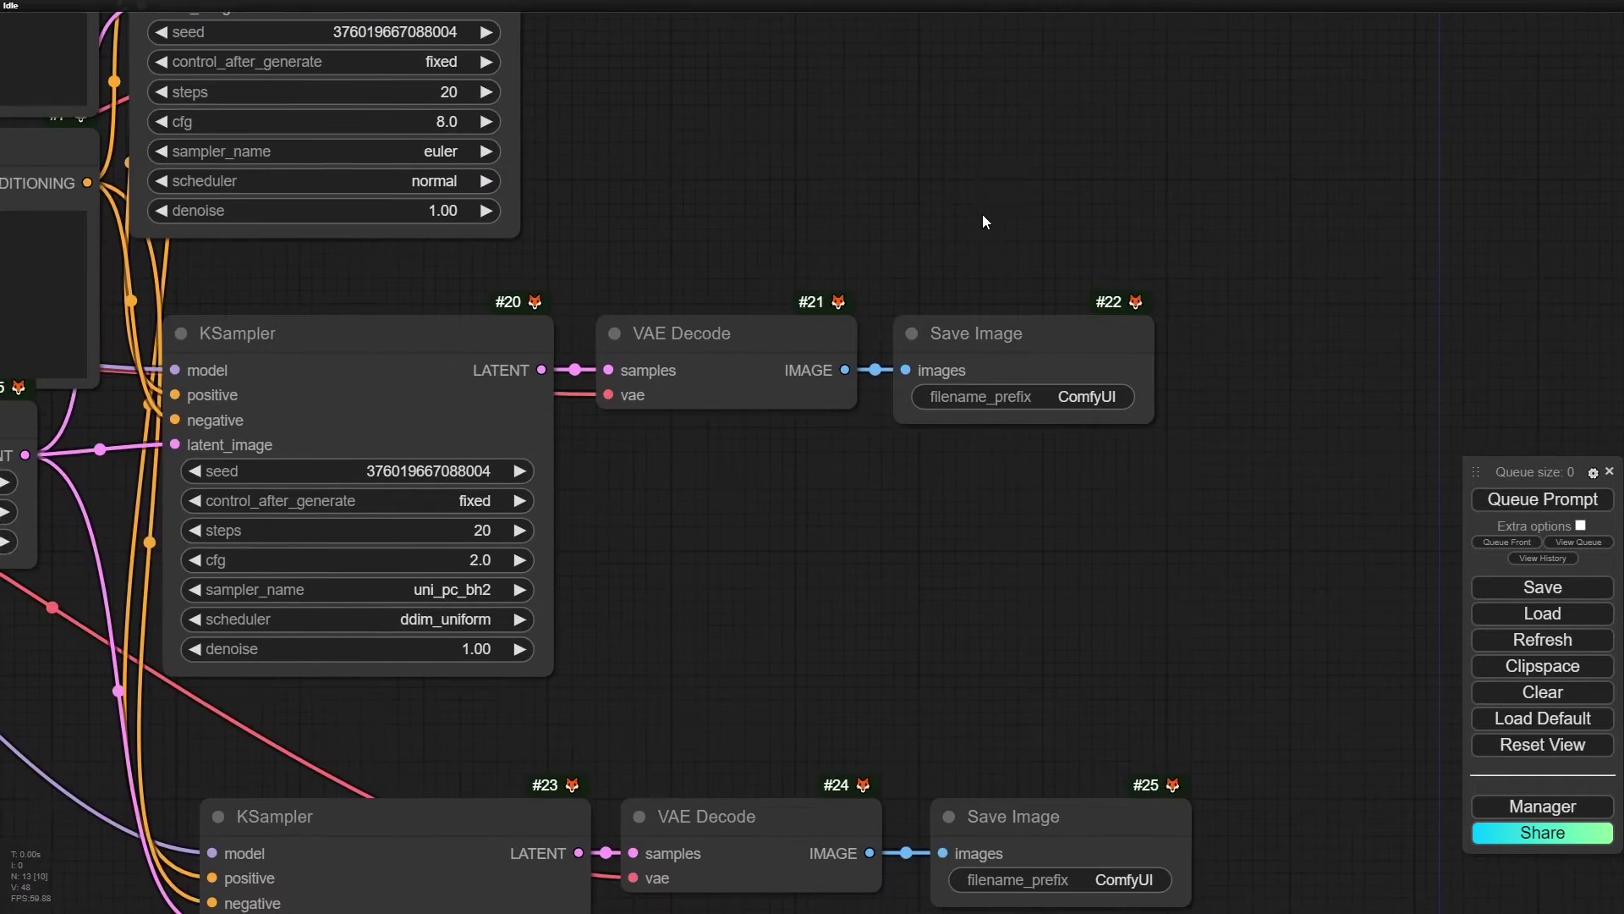
{"action": "scroll", "coordinate": [964, 337], "scroll_direction": "up", "scroll_amount": 6}
{"action": "left_click_drag", "start_coordinate": [662, 217], "coordinate": [508, 192]}
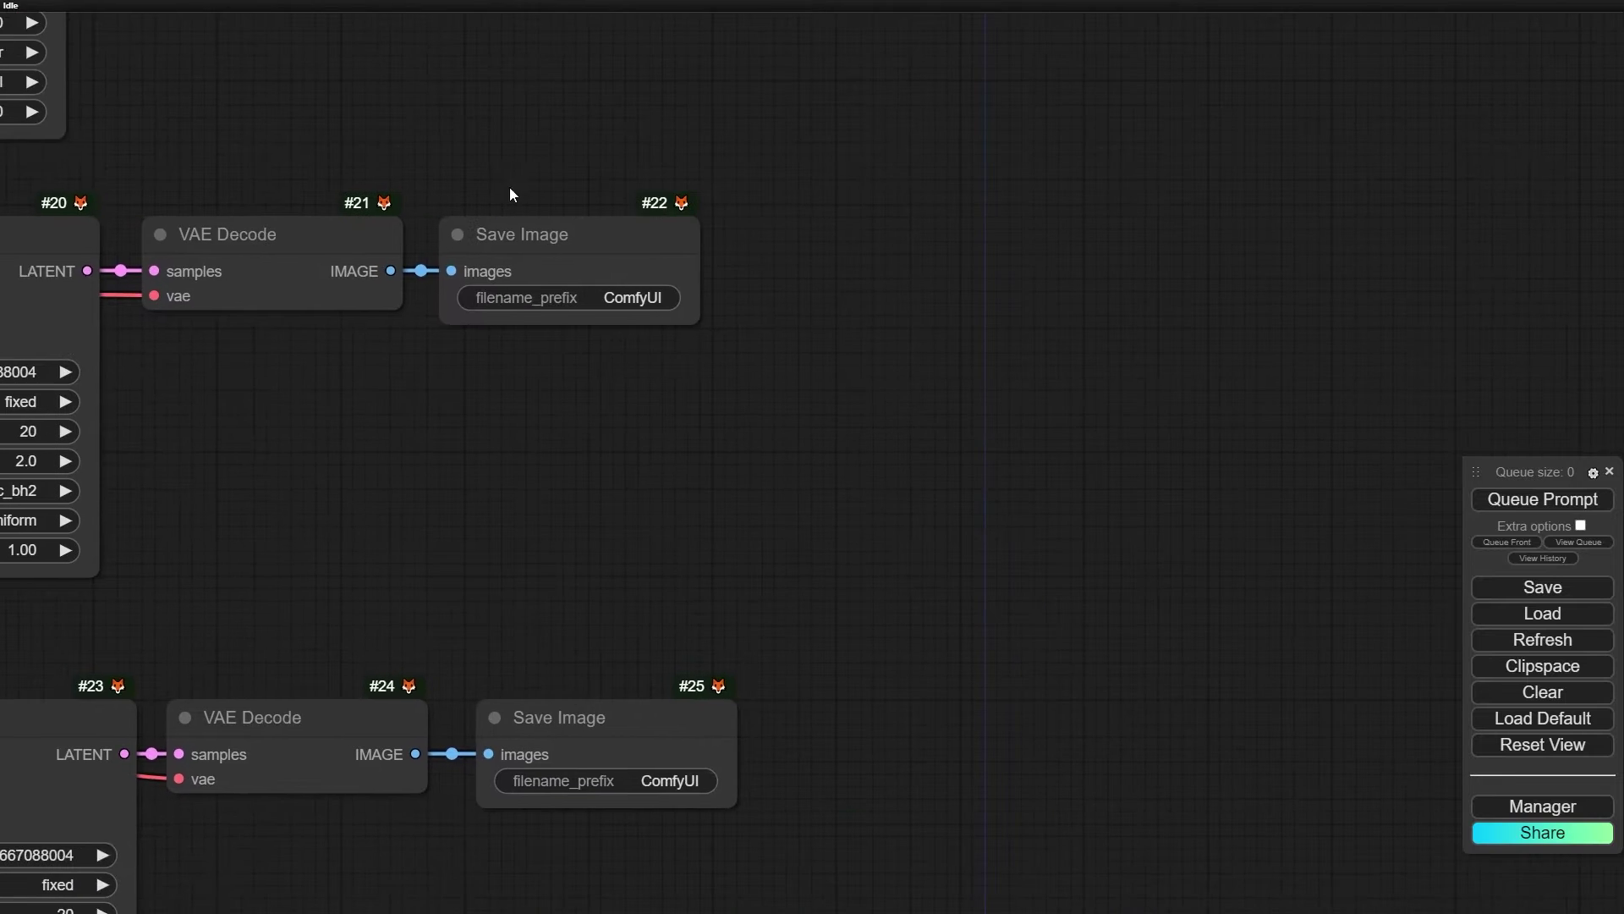
{"action": "scroll", "coordinate": [525, 257], "scroll_direction": "up", "scroll_amount": 3}
{"action": "left_click", "coordinate": [542, 258]}
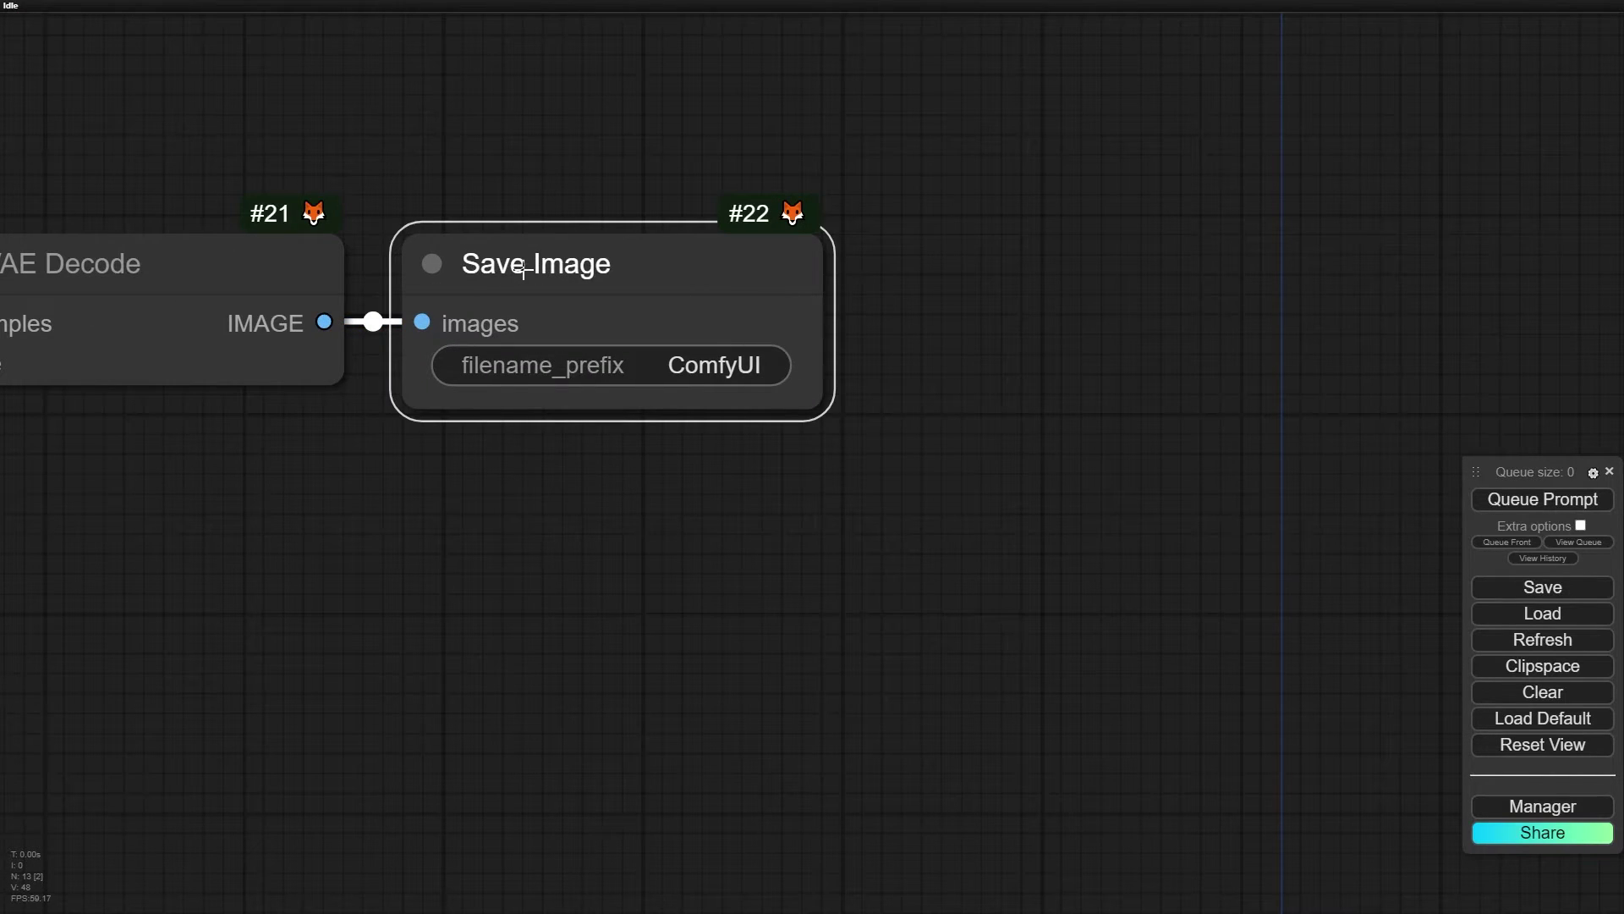
{"action": "right_click", "coordinate": [523, 270]}
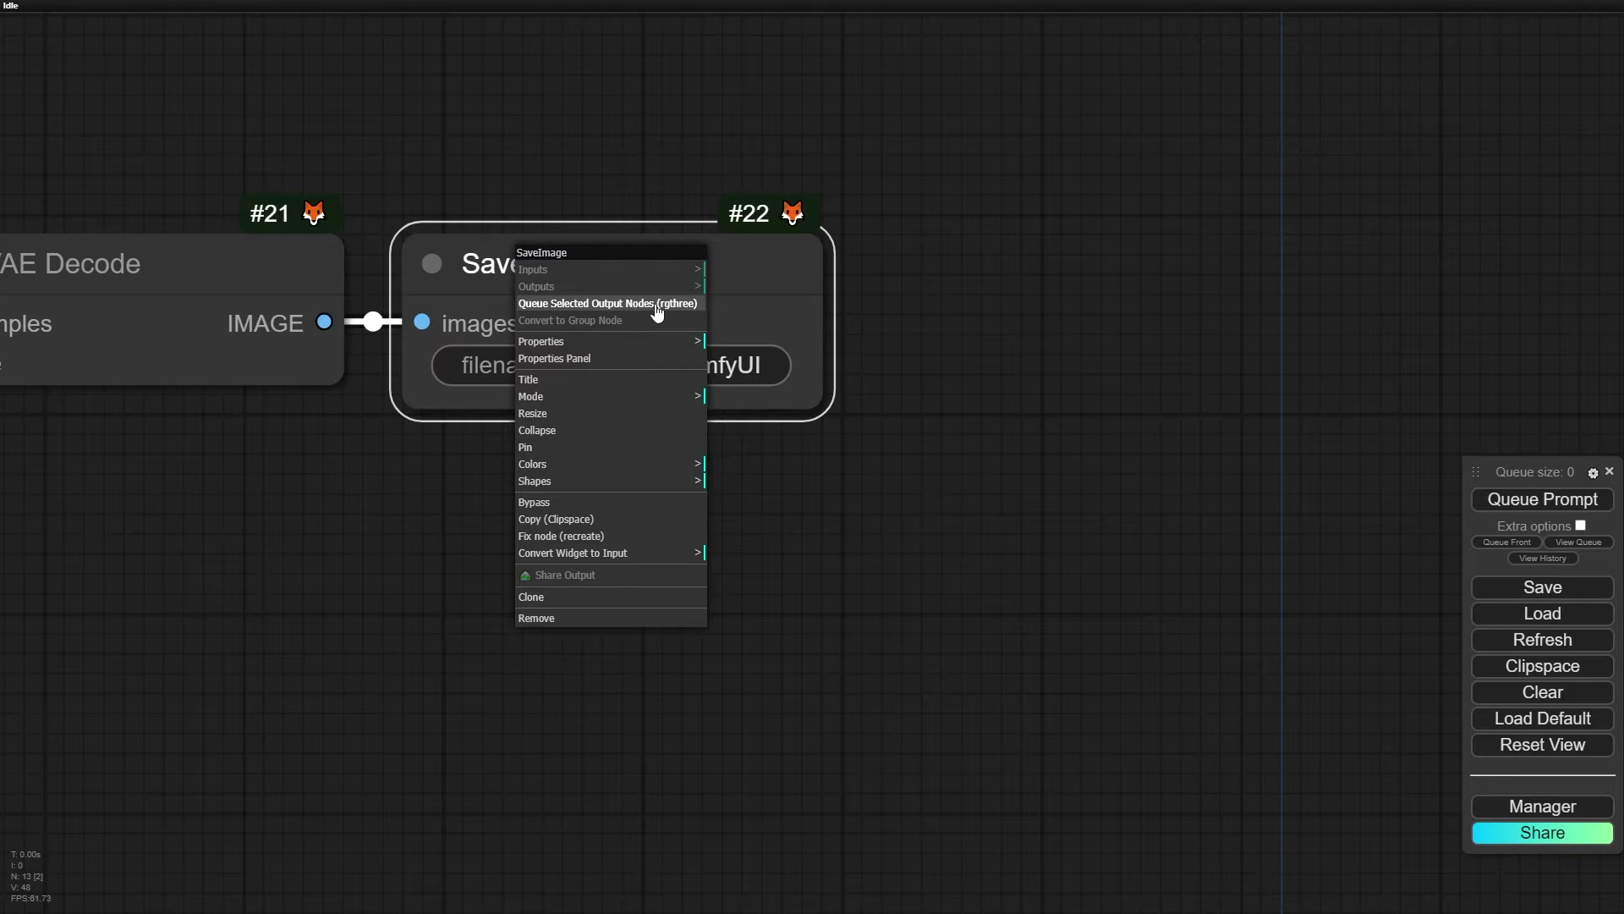
{"action": "scroll", "coordinate": [461, 409], "scroll_direction": "down", "scroll_amount": 4}
{"action": "left_click", "coordinate": [290, 507]}
- Set the Load Checkpoint node's model to realisticVisionV51_v51VAE.safetensors
{"action": "scroll", "coordinate": [289, 507], "scroll_direction": "down", "scroll_amount": 6}
{"action": "left_click_drag", "start_coordinate": [334, 507], "coordinate": [616, 459]}
{"action": "left_click_drag", "start_coordinate": [904, 513], "coordinate": [1469, 485]}
{"action": "left_click", "coordinate": [298, 340]}
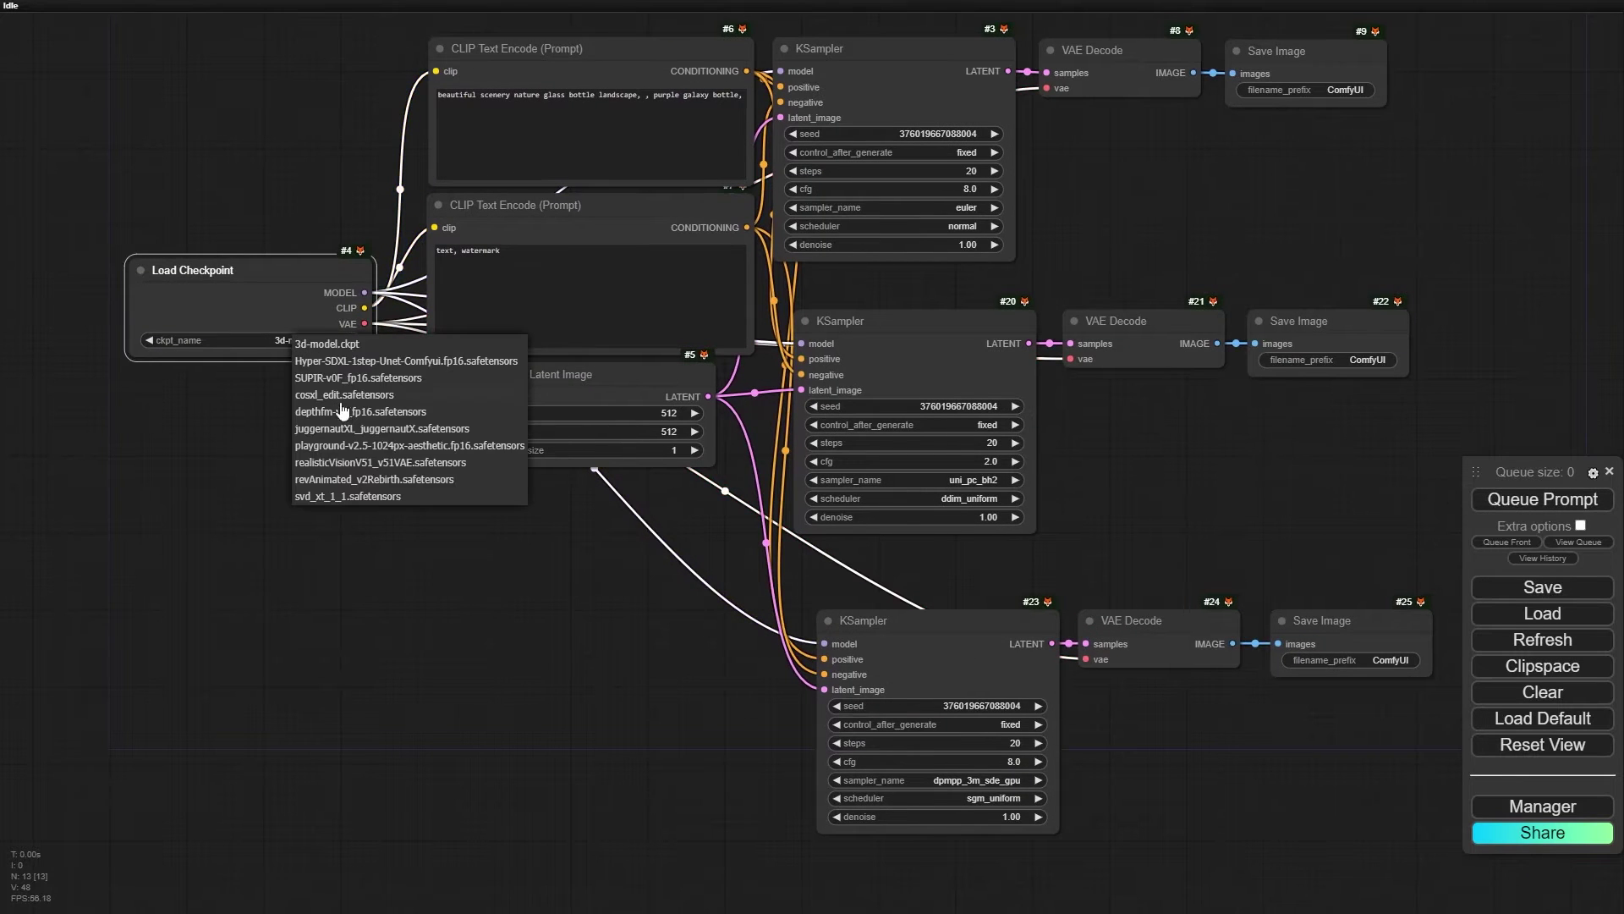
{"action": "left_click", "coordinate": [348, 462]}
- Queue the prompt to generate images from all three sampler branches
{"action": "left_click_drag", "start_coordinate": [902, 165], "coordinate": [714, 220]}
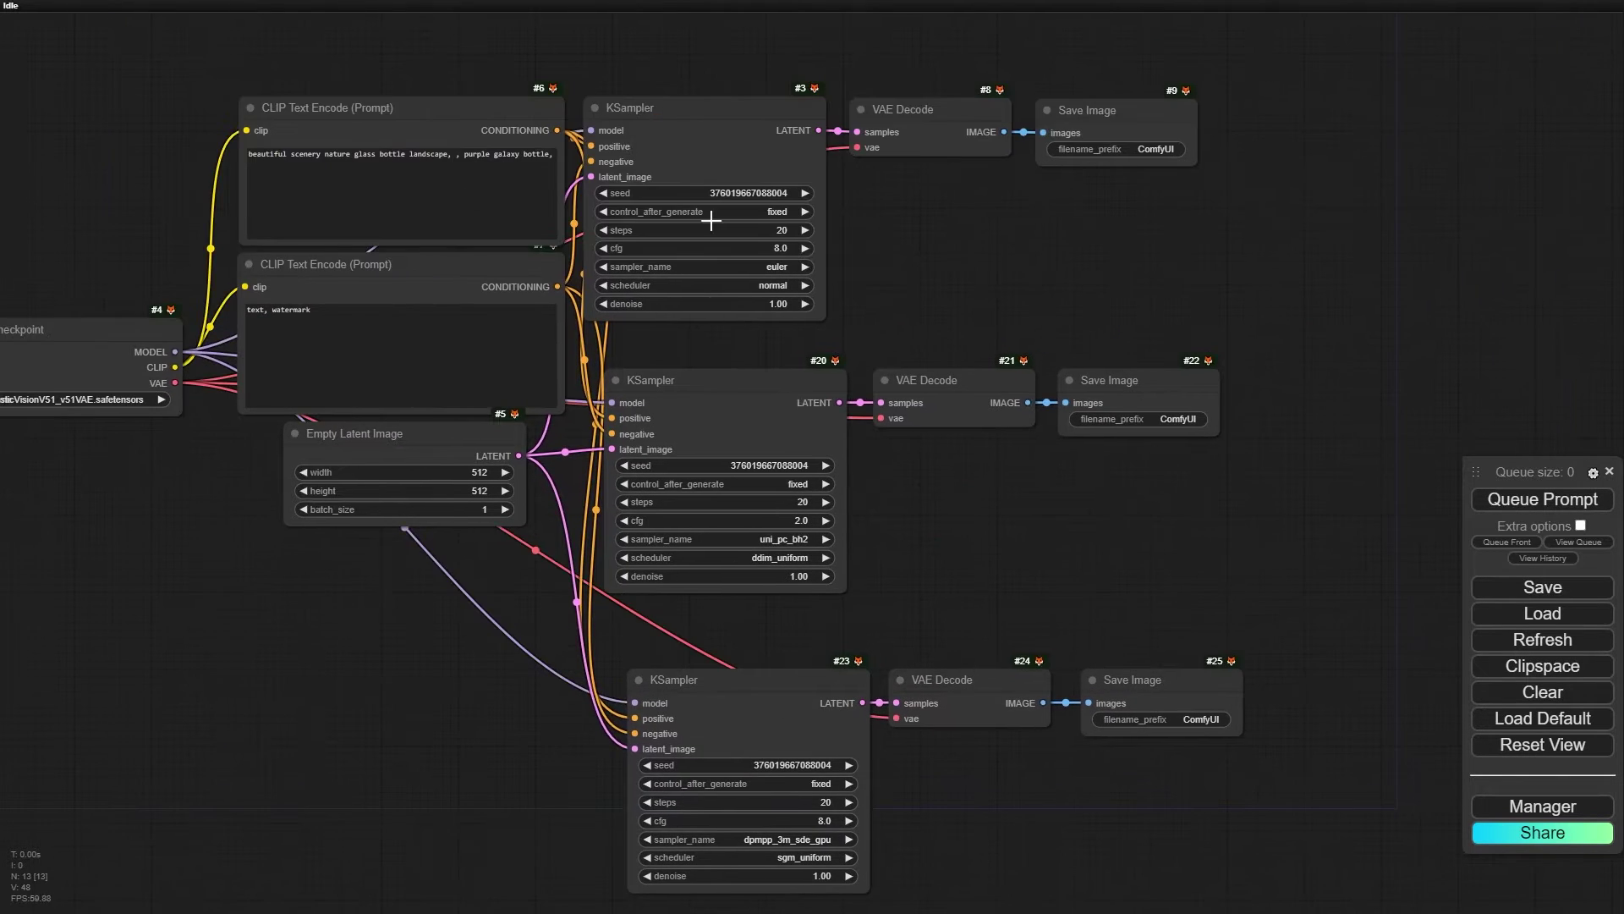
{"action": "scroll", "coordinate": [1269, 423], "scroll_direction": "down", "scroll_amount": 2}
{"action": "left_click", "coordinate": [1546, 503]}
{"action": "left_click_drag", "start_coordinate": [1270, 487], "coordinate": [1028, 481]}
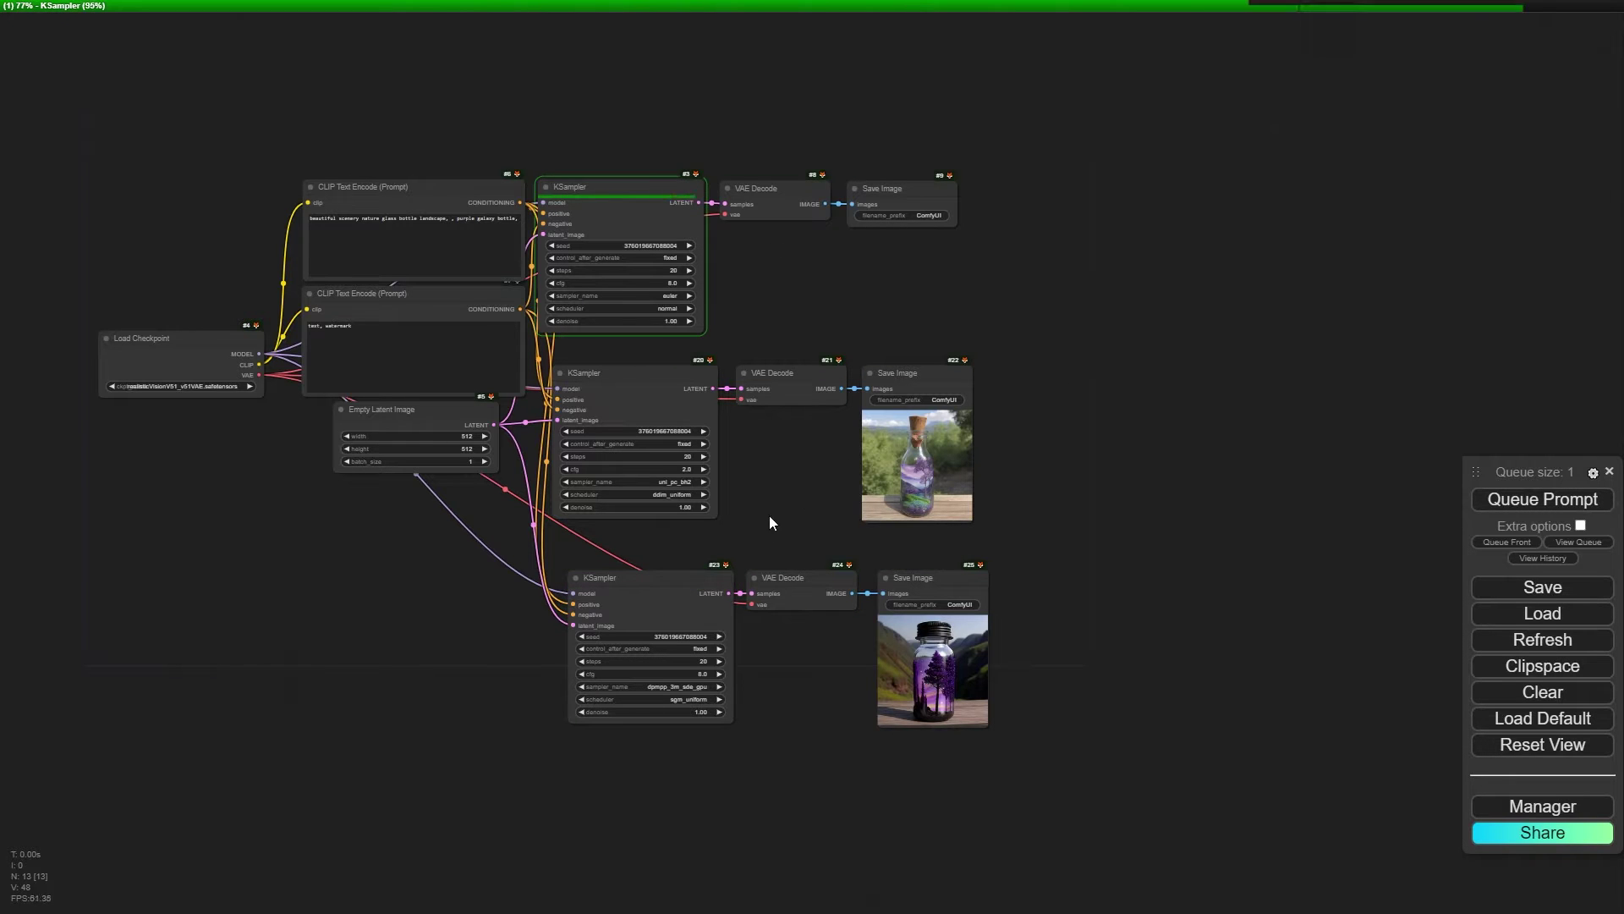
{"action": "scroll", "coordinate": [726, 415], "scroll_direction": "up", "scroll_amount": 4}
{"action": "left_click", "coordinate": [693, 435]}
{"action": "left_click", "coordinate": [693, 436]}
{"action": "left_click", "coordinate": [693, 435]}
{"action": "left_click", "coordinate": [693, 436]}
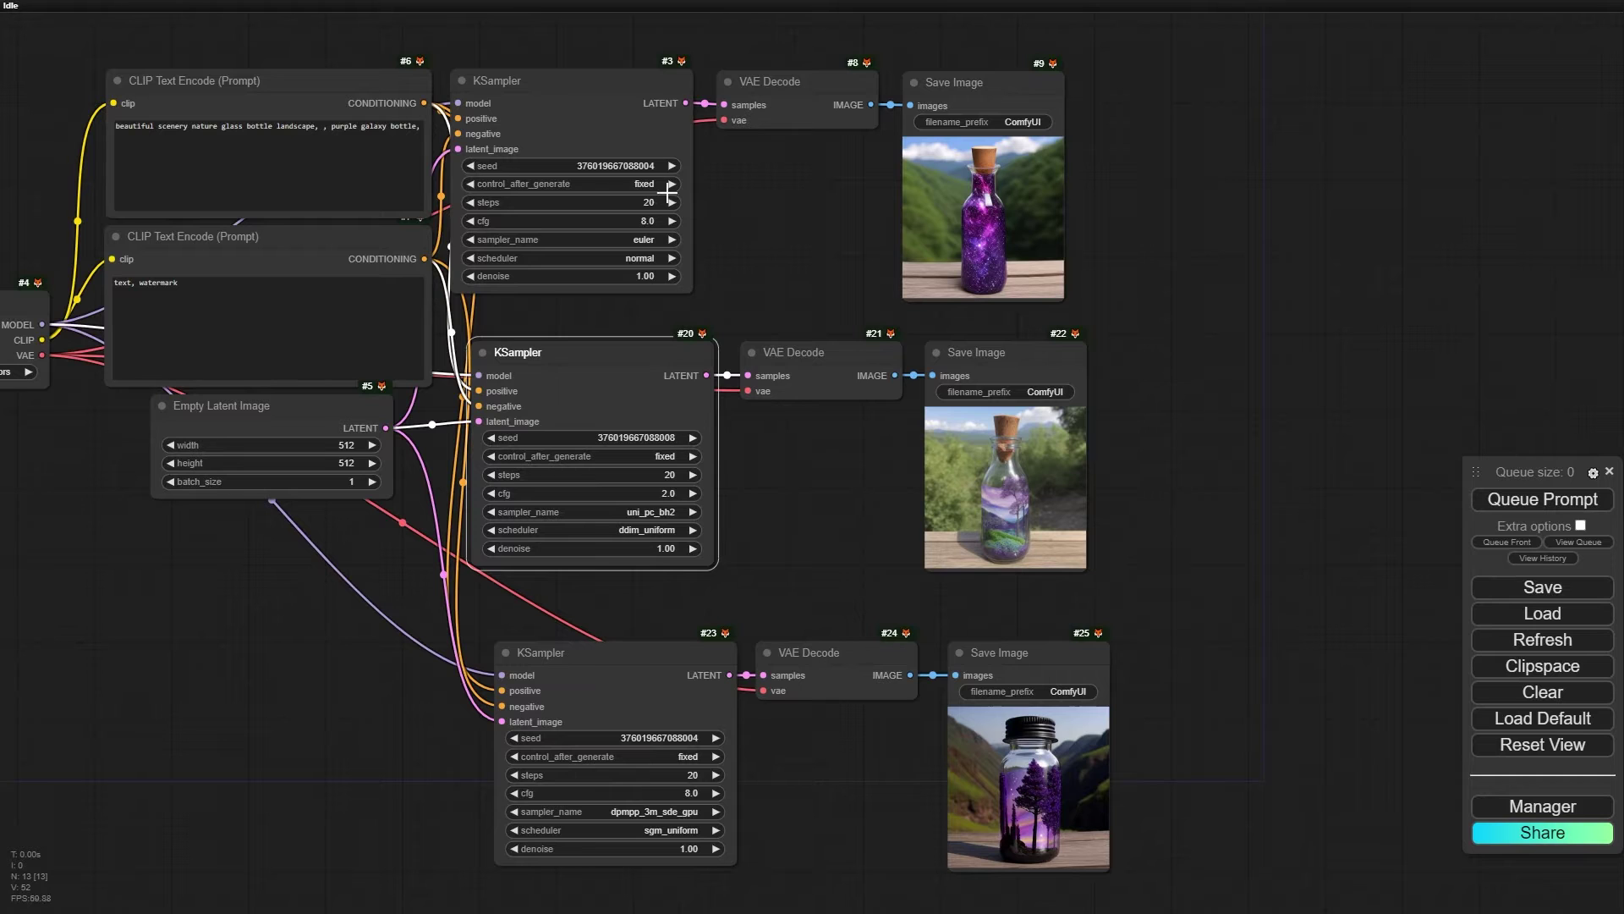
{"action": "left_click", "coordinate": [672, 166]}
{"action": "left_click", "coordinate": [717, 737]}
{"action": "left_click", "coordinate": [717, 737]}
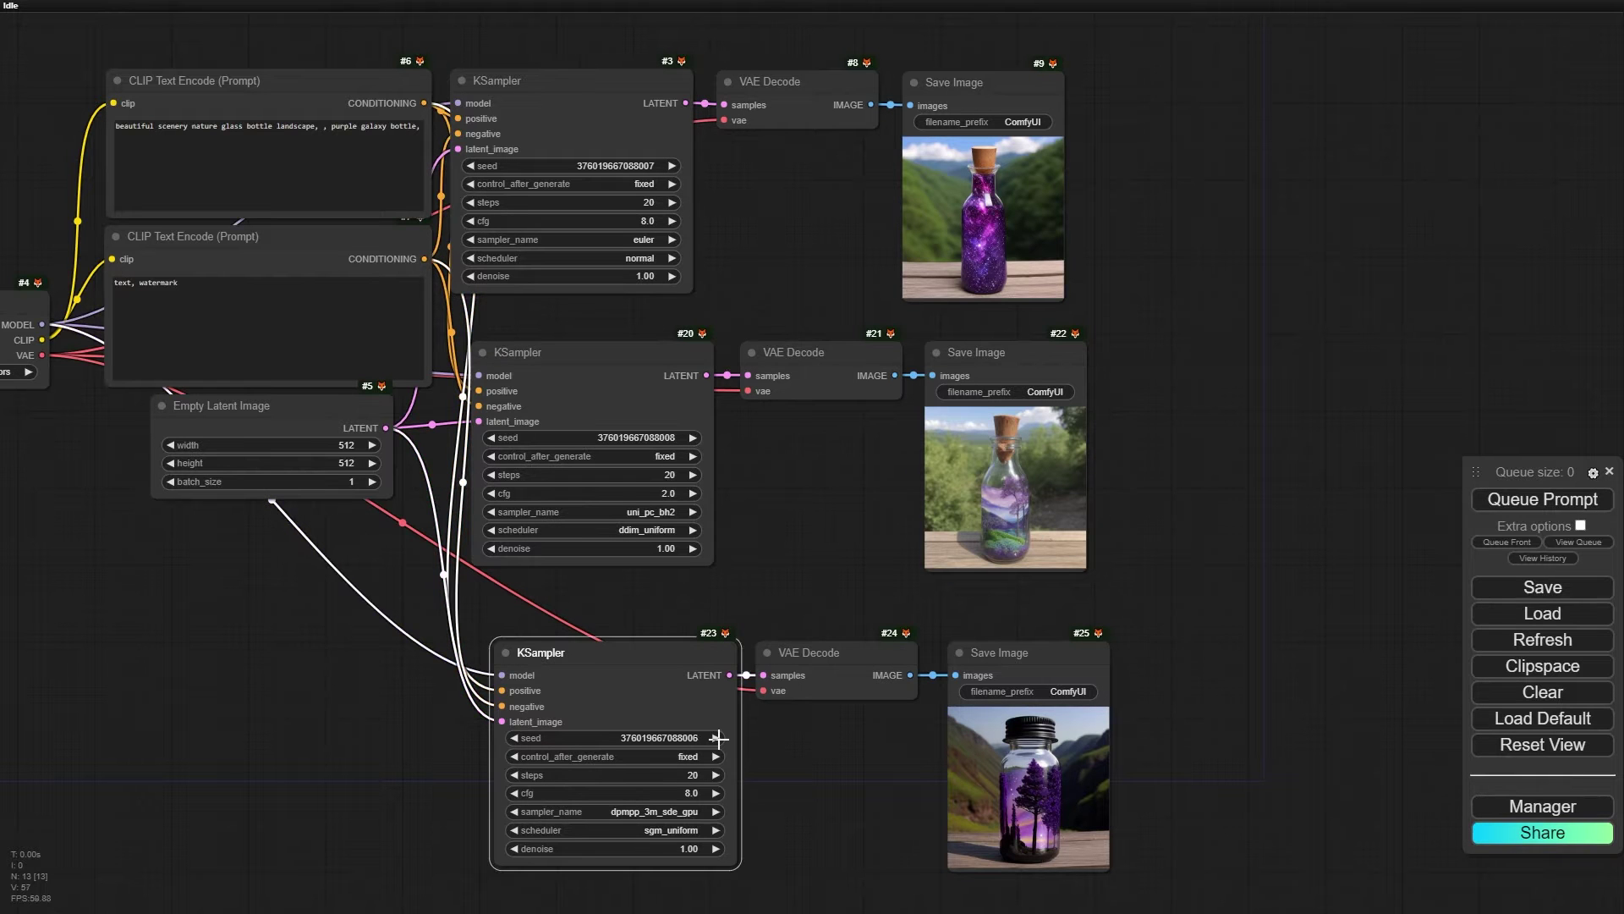
- Inspect the last branch's generated image and line up its Save Image node beside the VAE Decode node
{"action": "left_click_drag", "start_coordinate": [794, 563], "coordinate": [463, 371]}
{"action": "scroll", "coordinate": [700, 642], "scroll_direction": "up", "scroll_amount": 10}
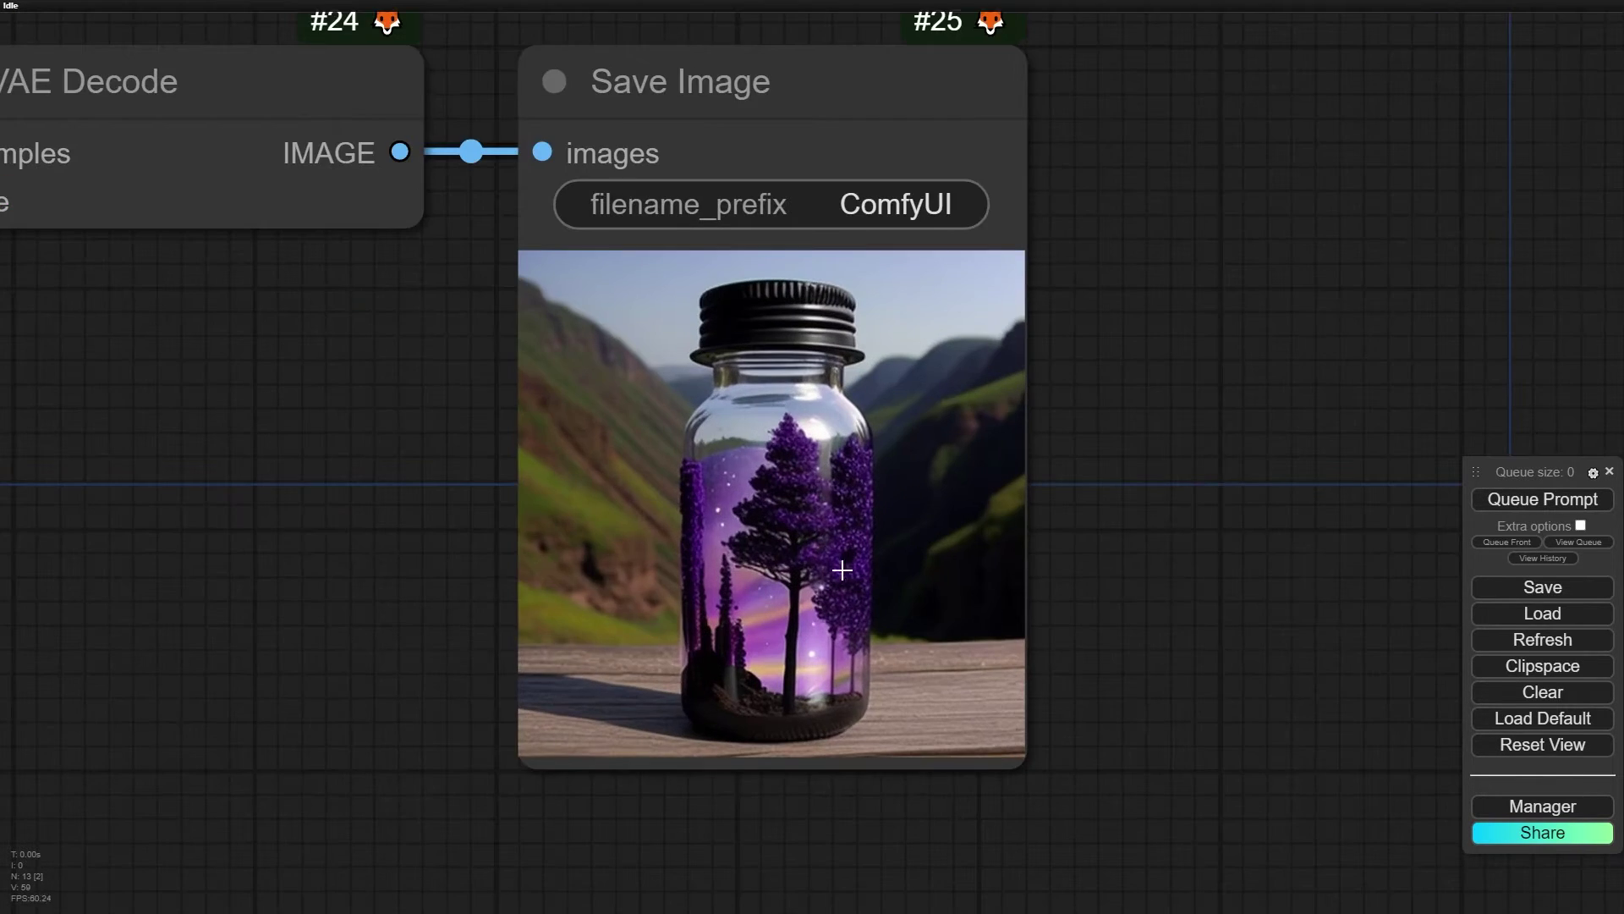
{"action": "left_click_drag", "start_coordinate": [727, 587], "coordinate": [780, 614]}
{"action": "scroll", "coordinate": [450, 499], "scroll_direction": "down", "scroll_amount": 6}
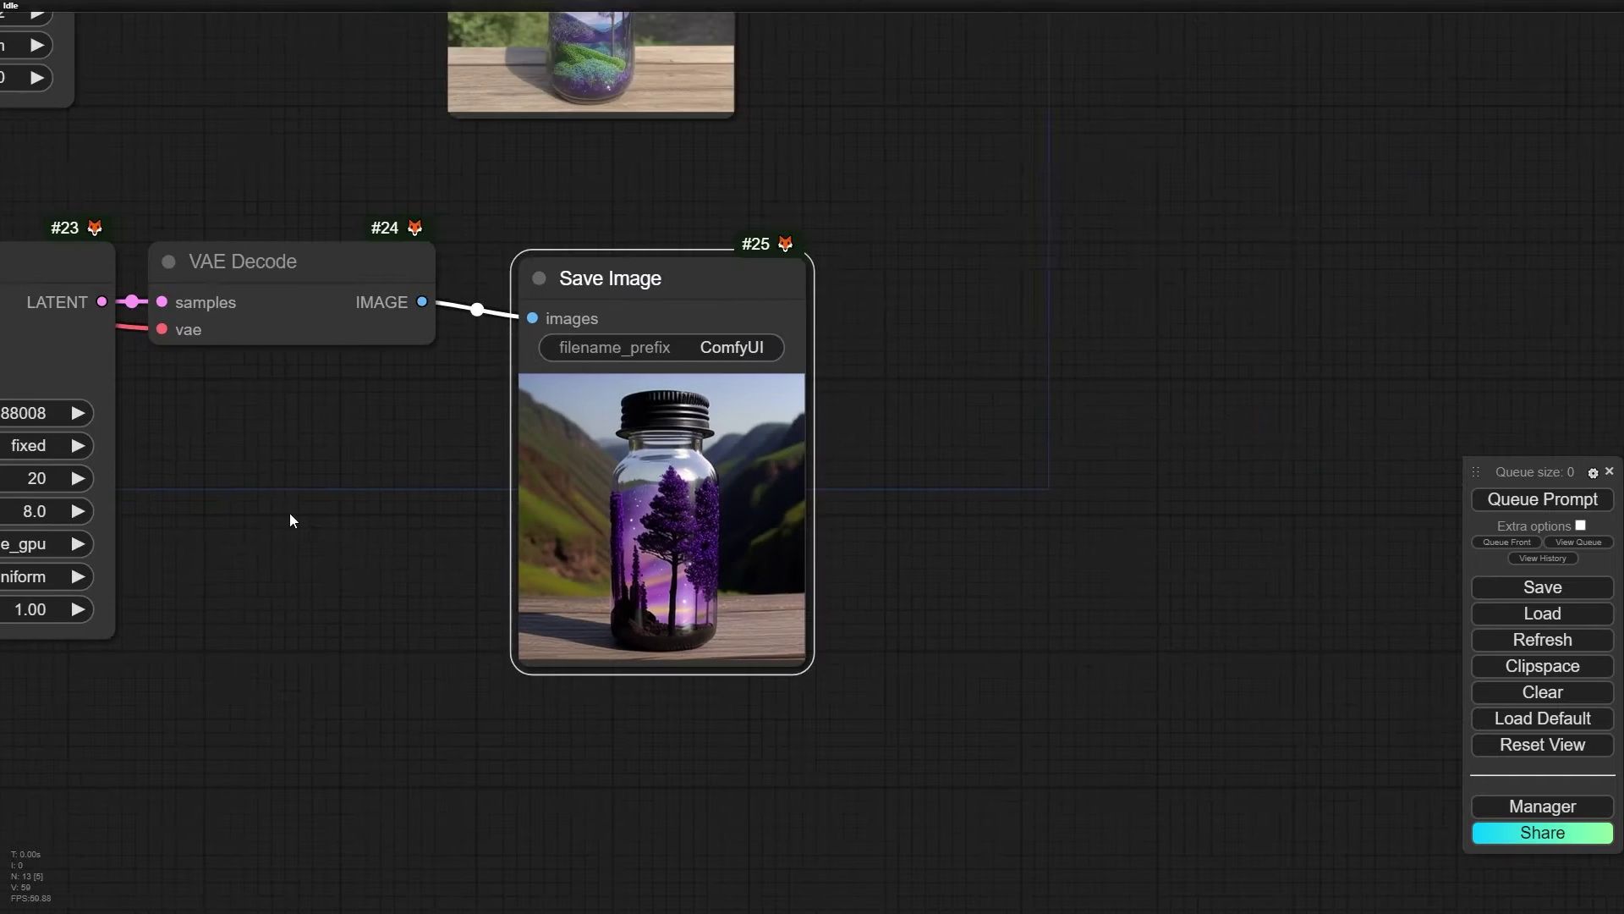
{"action": "left_click_drag", "start_coordinate": [290, 512], "coordinate": [799, 540]}
{"action": "scroll", "coordinate": [418, 364], "scroll_direction": "down", "scroll_amount": 1}
{"action": "left_click_drag", "start_coordinate": [699, 514], "coordinate": [495, 500]}
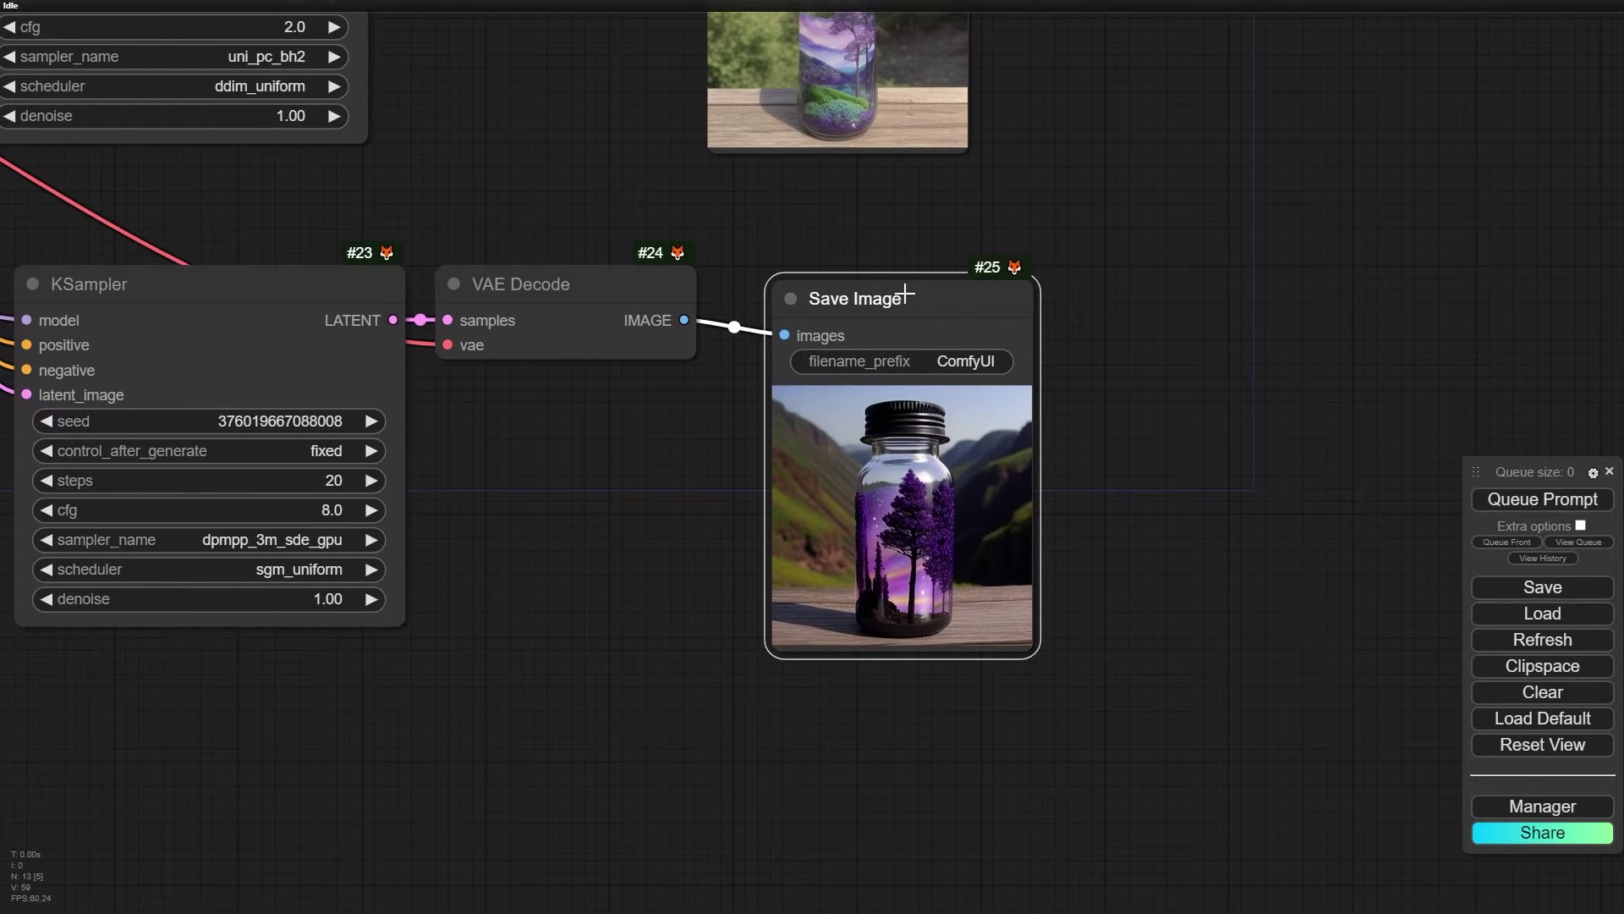
{"action": "left_click_drag", "start_coordinate": [910, 288], "coordinate": [890, 273]}
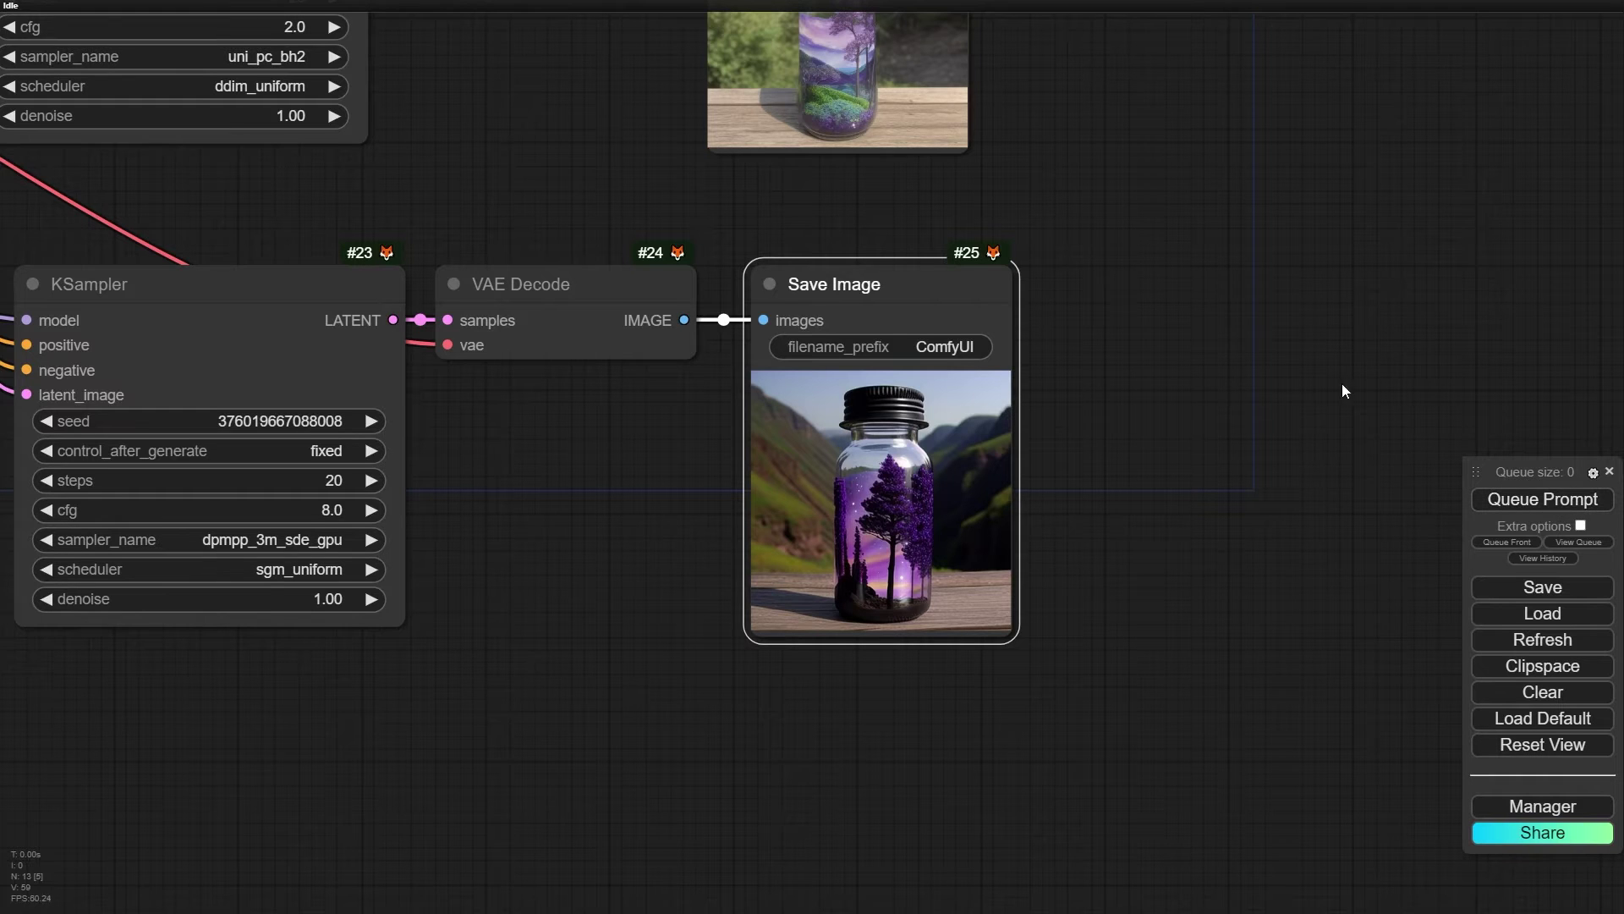
{"action": "left_click_drag", "start_coordinate": [1184, 343], "coordinate": [1029, 355]}
{"action": "mouse_move", "coordinate": [741, 290]}
{"action": "left_mouse_down"}
{"action": "mouse_move", "coordinate": [772, 295]}
{"action": "mouse_move", "coordinate": [772, 325]}
{"action": "mouse_move", "coordinate": [742, 285]}
{"action": "left_mouse_up"}
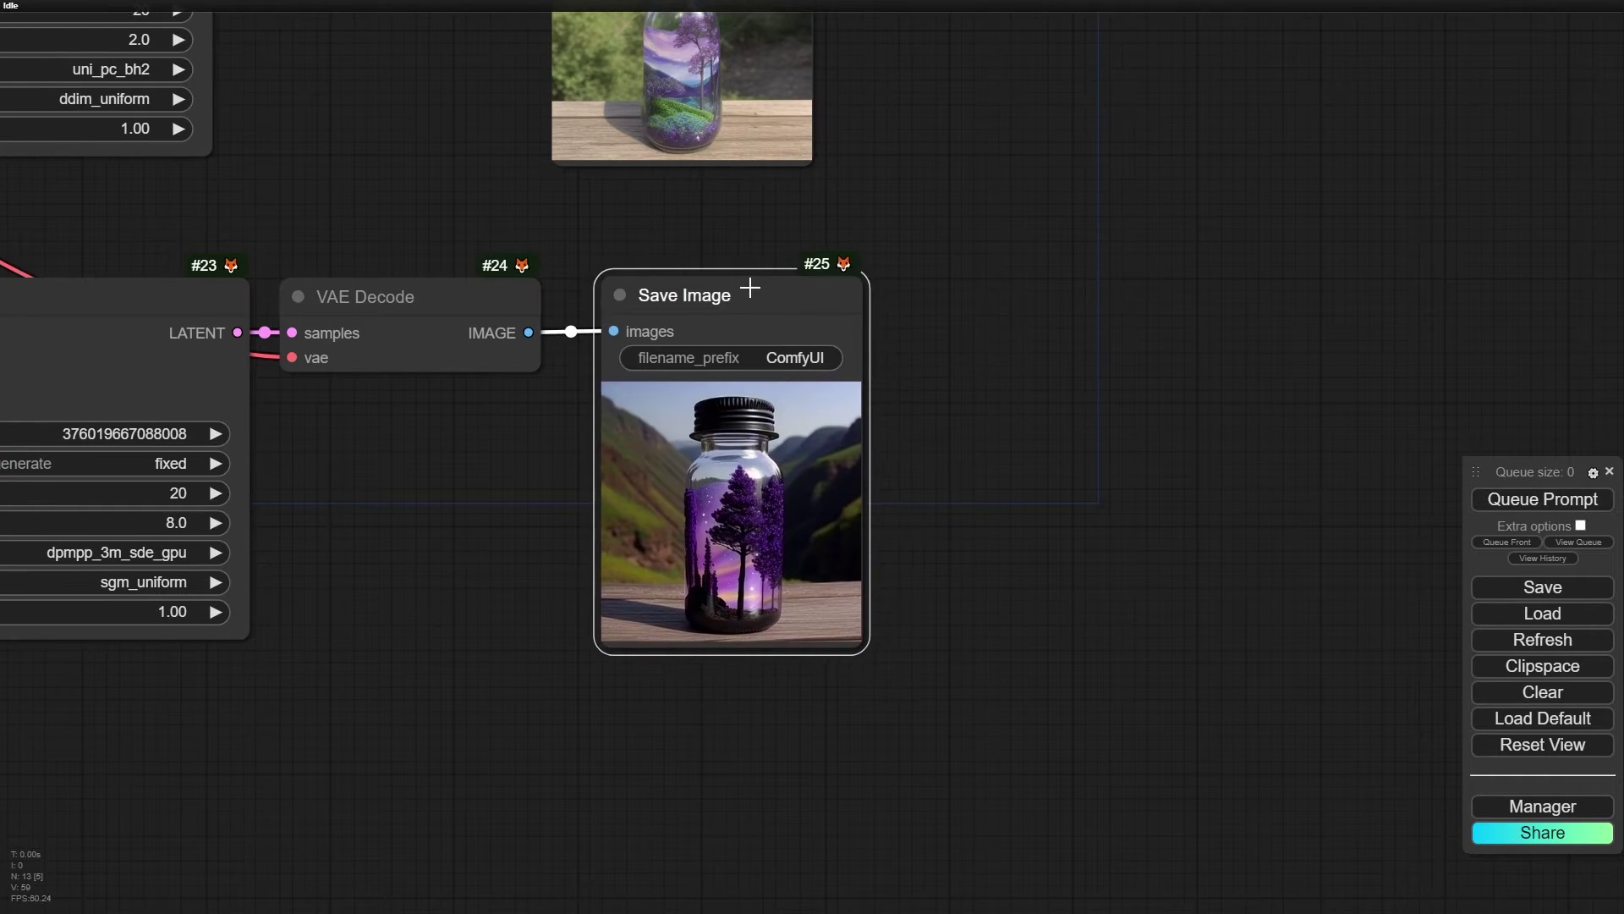
- Queue only the last branch's Save Image node with Queue Selected Output Nodes (rgthree), and inspect the regenerated image
{"action": "scroll", "coordinate": [368, 262], "scroll_direction": "down", "scroll_amount": 1}
{"action": "right_click", "coordinate": [647, 289]}
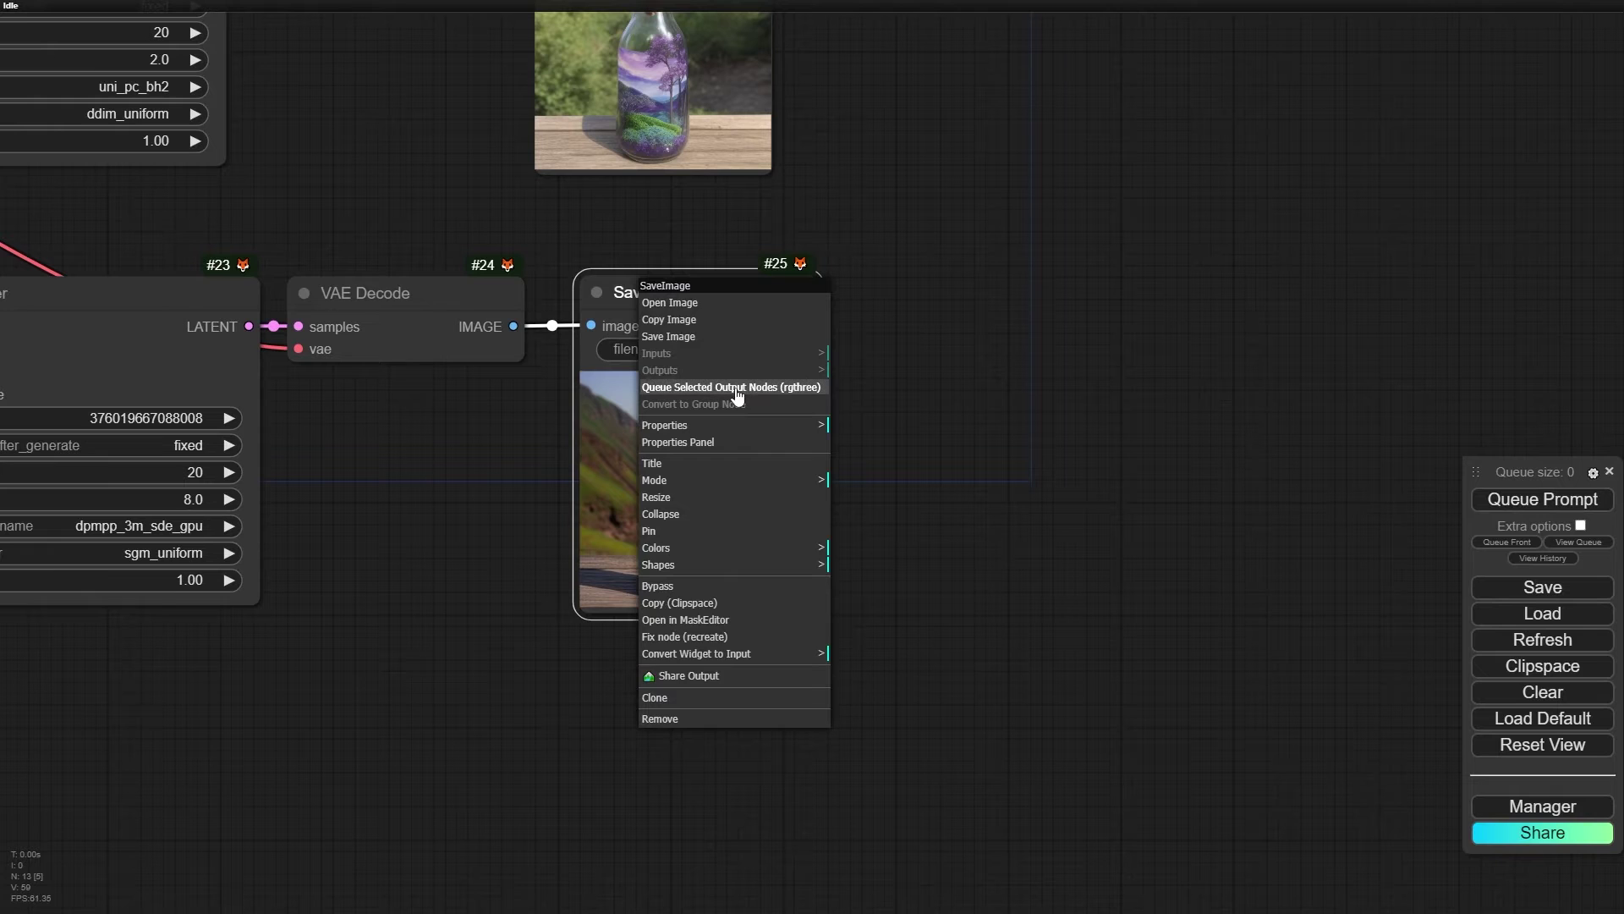
{"action": "left_click", "coordinate": [681, 387]}
{"action": "scroll", "coordinate": [453, 464], "scroll_direction": "down", "scroll_amount": 8}
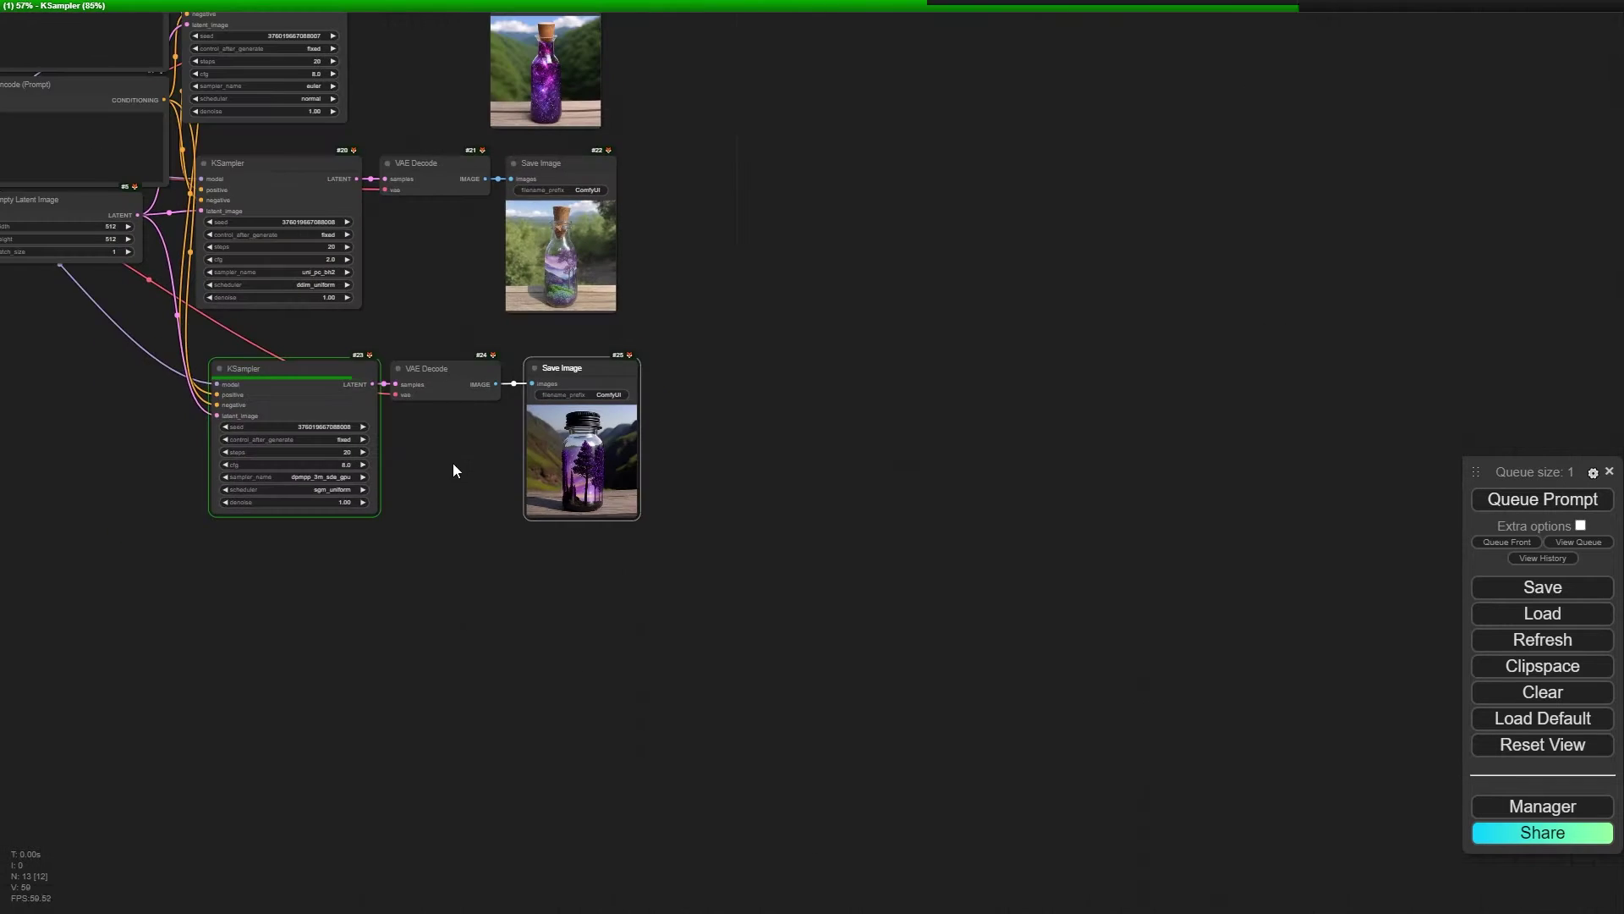
{"action": "scroll", "coordinate": [577, 621], "scroll_direction": "up", "scroll_amount": 3}
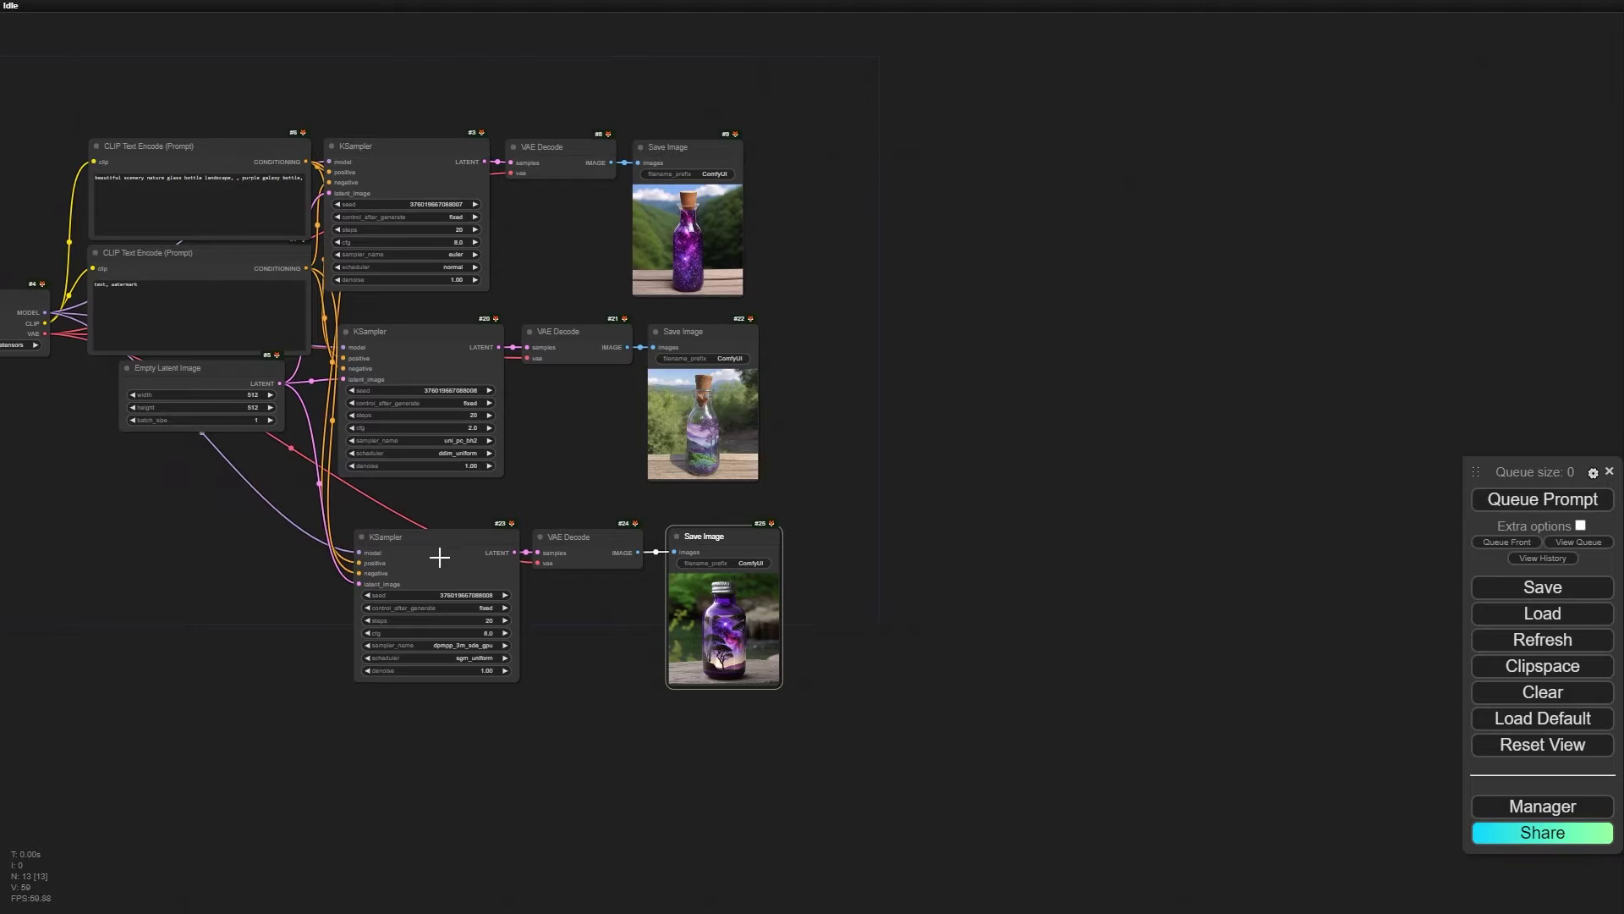
{"action": "scroll", "coordinate": [651, 576], "scroll_direction": "up", "scroll_amount": 1}
{"action": "scroll", "coordinate": [652, 576], "scroll_direction": "up", "scroll_amount": 3}
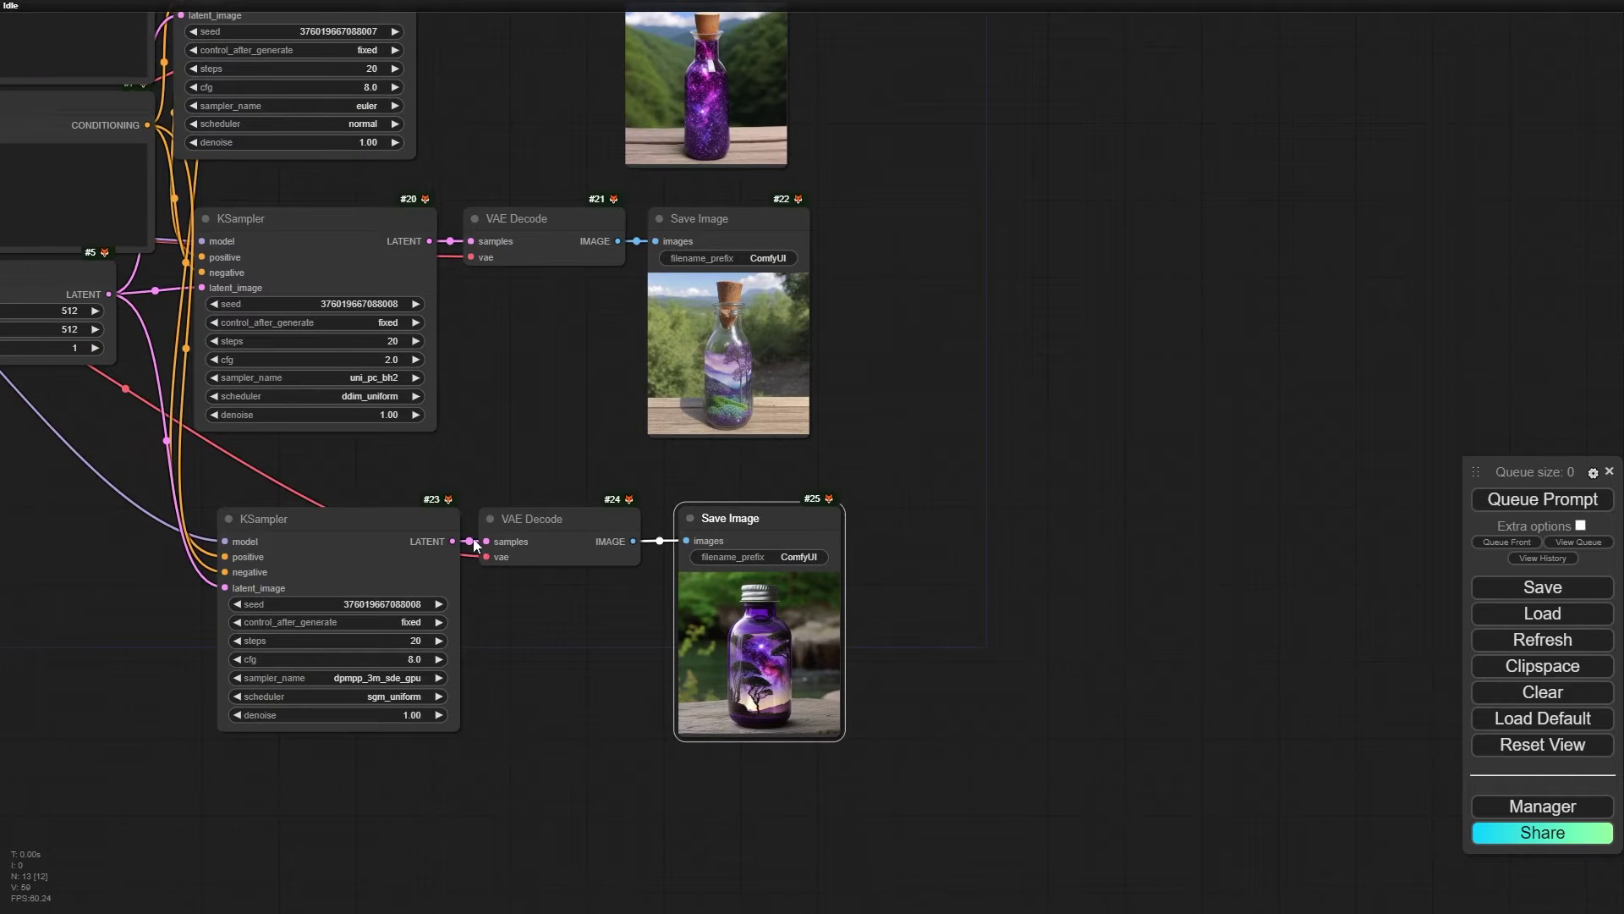
{"action": "mouse_move", "coordinate": [752, 505]}
{"action": "left_mouse_down"}
{"action": "mouse_move", "coordinate": [720, 505]}
{"action": "mouse_move", "coordinate": [767, 499]}
{"action": "left_mouse_up"}
{"action": "right_click", "coordinate": [764, 495]}
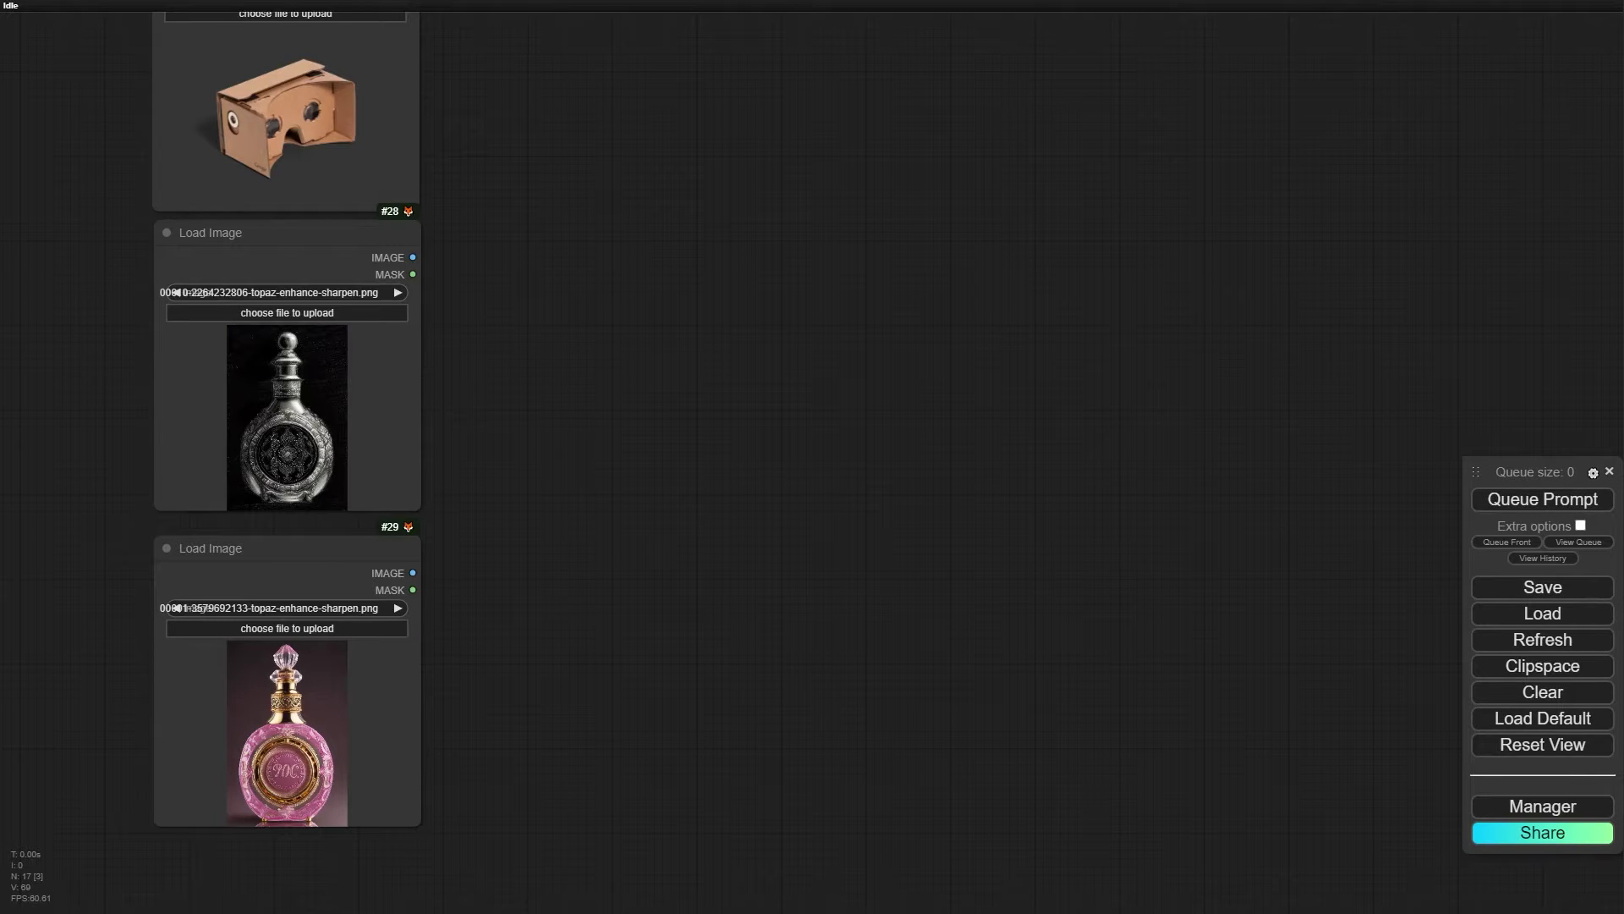
- Add an Image Comparer (rgthree) node beside the two bottle Load Image nodes
{"action": "scroll", "coordinate": [474, 460], "scroll_direction": "up", "scroll_amount": 3}
{"action": "right_click", "coordinate": [475, 461]}
{"action": "left_click", "coordinate": [495, 461]}
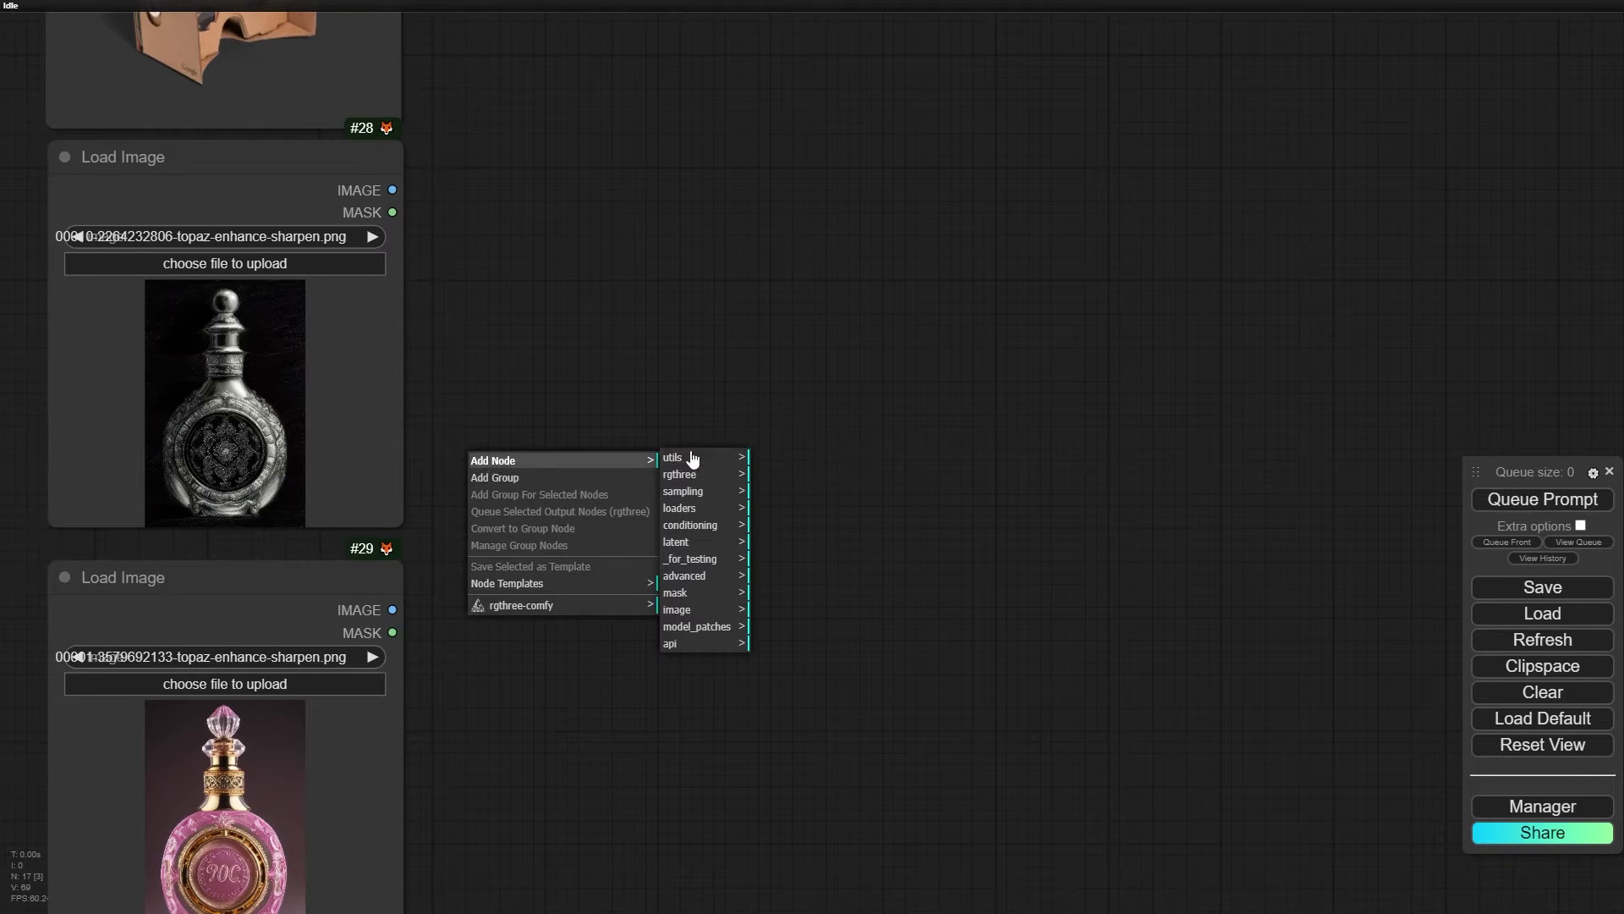
{"action": "left_click", "coordinate": [701, 474]}
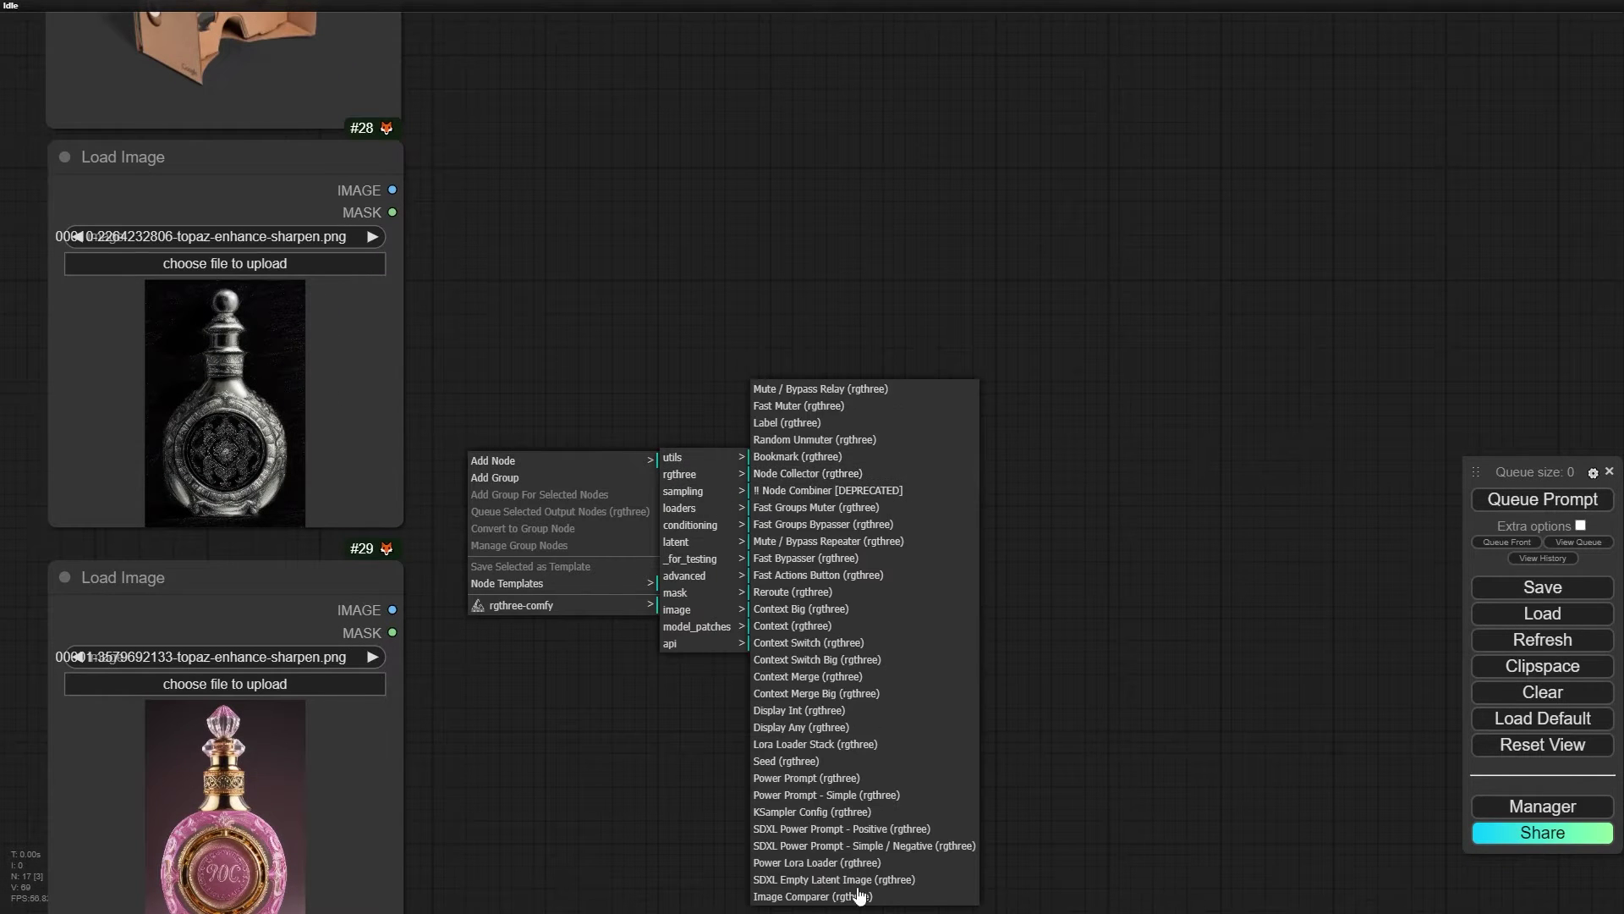
{"action": "left_click", "coordinate": [788, 896]}
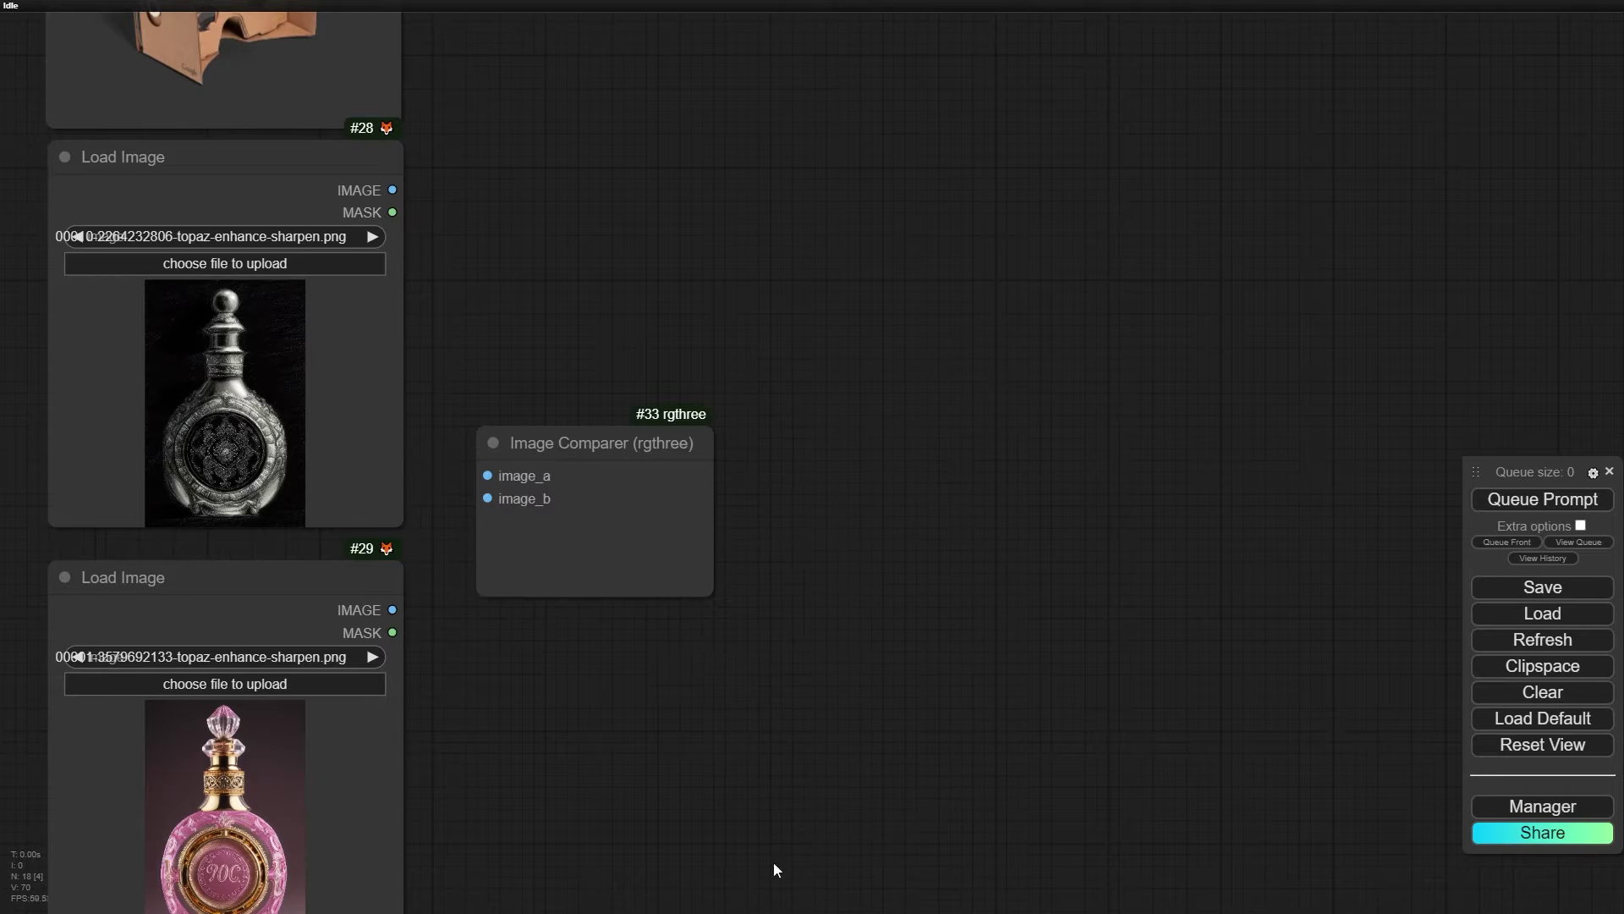
- Connect the silver bottle image to image_a and the pink bottle image to image_b of the Image Comparer
{"action": "left_click_drag", "start_coordinate": [392, 191], "coordinate": [487, 476]}
{"action": "left_click_drag", "start_coordinate": [392, 610], "coordinate": [488, 498]}
{"action": "left_click_drag", "start_coordinate": [549, 441], "coordinate": [573, 438]}
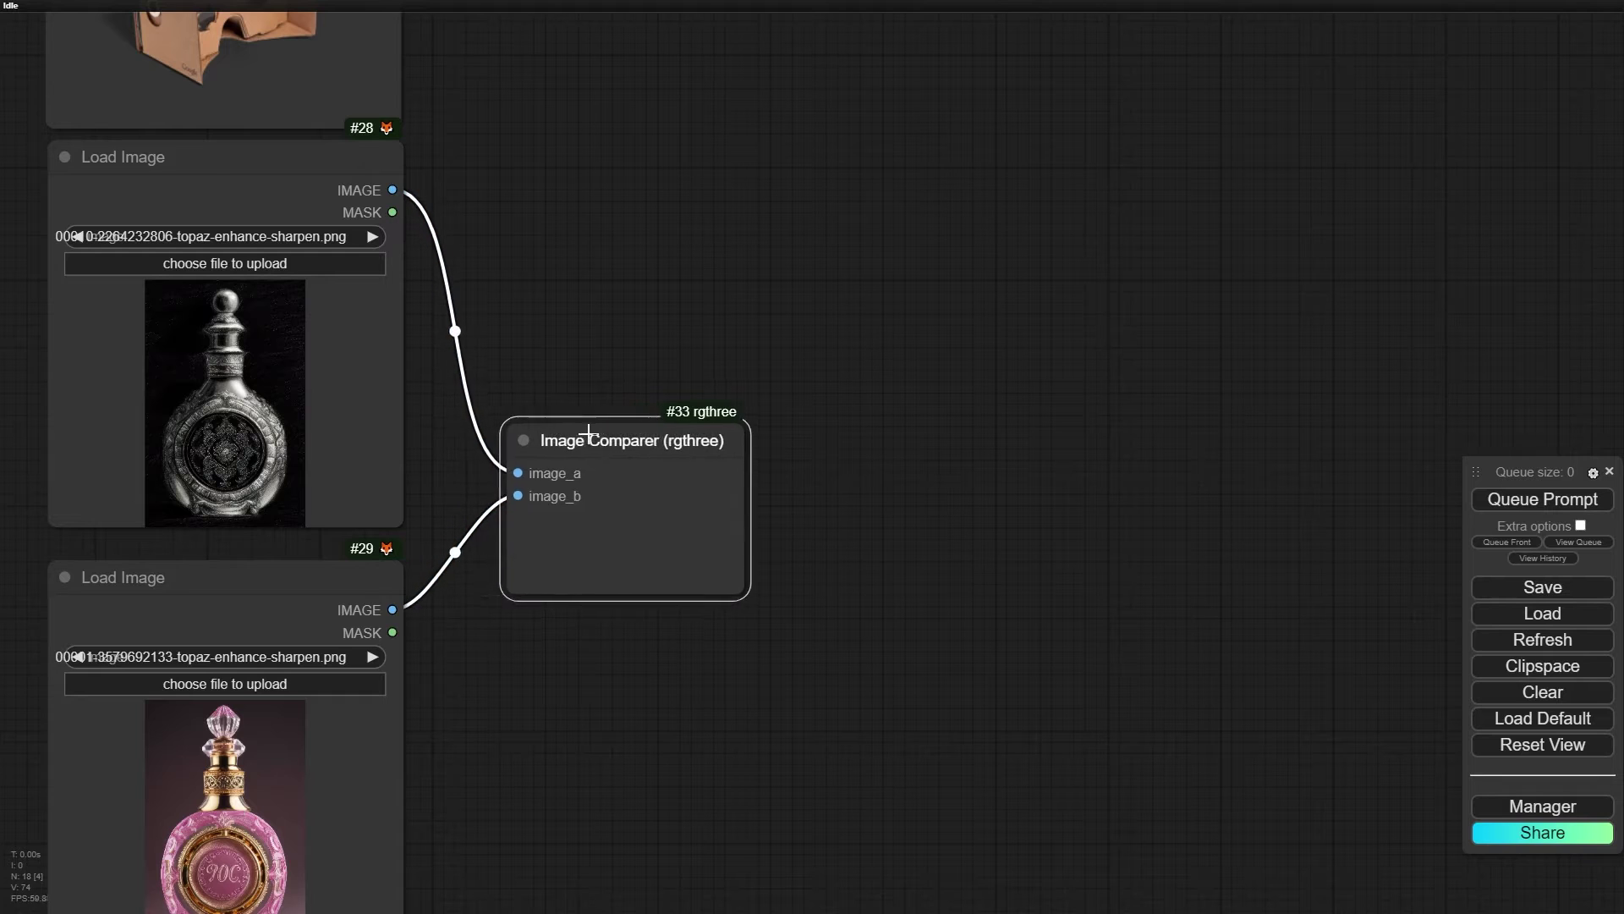
- Move the Image Comparer farther from the Load Image nodes and queue only that node with Queue Selected Output Nodes (rgthree)
{"action": "right_click", "coordinate": [592, 433]}
{"action": "left_click_drag", "start_coordinate": [579, 334], "coordinate": [634, 310]}
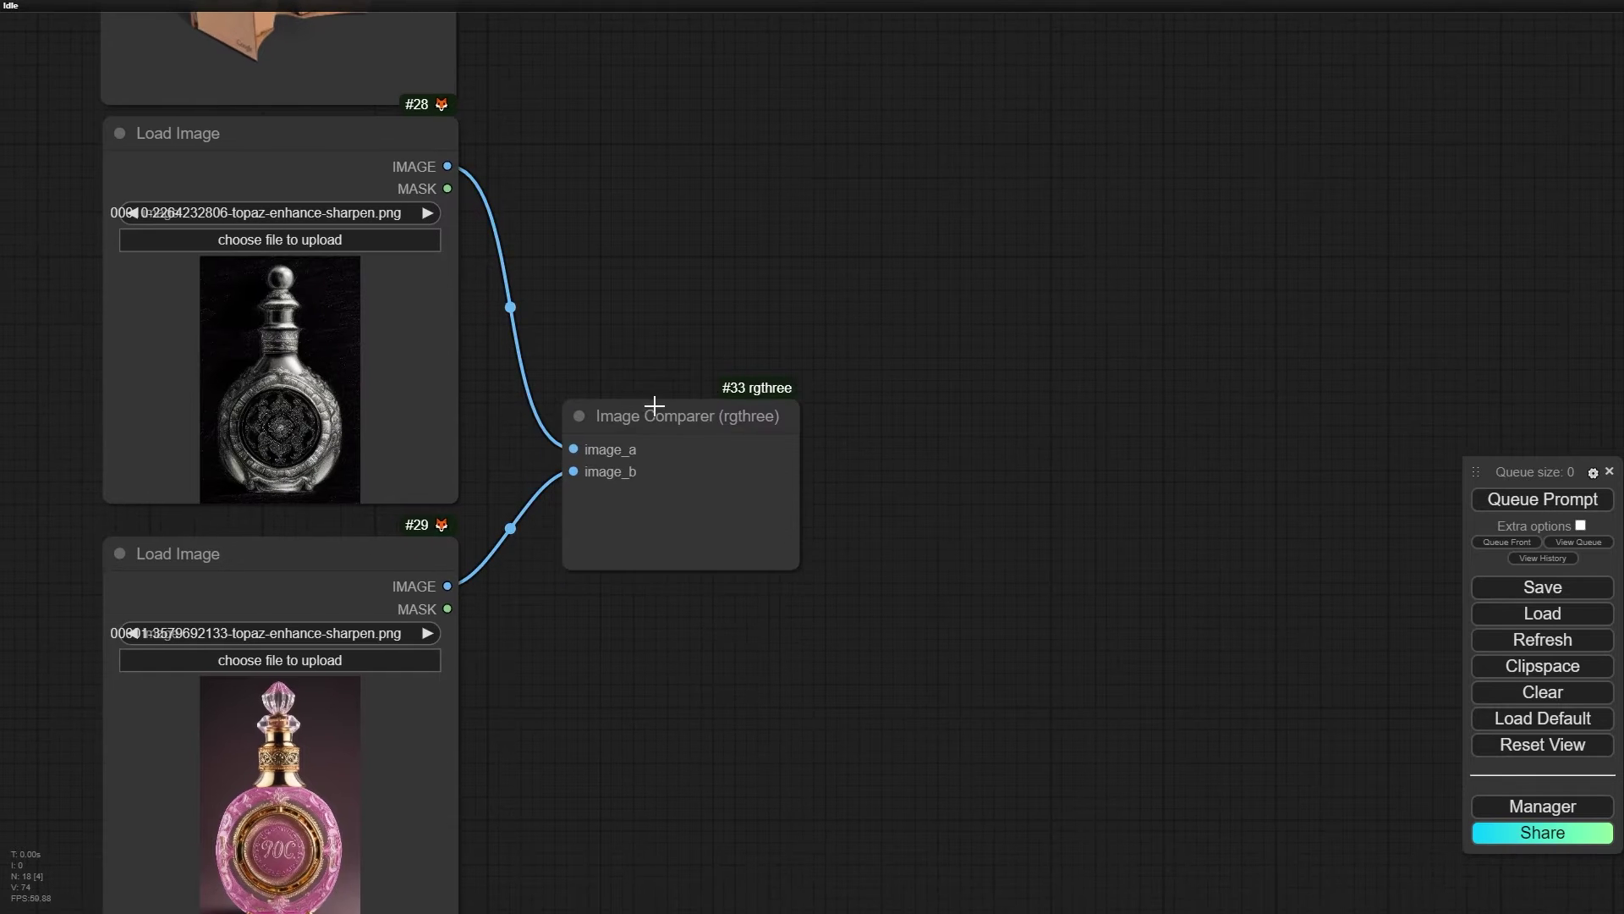
{"action": "left_click_drag", "start_coordinate": [651, 406], "coordinate": [755, 358]}
{"action": "right_click", "coordinate": [757, 360]}
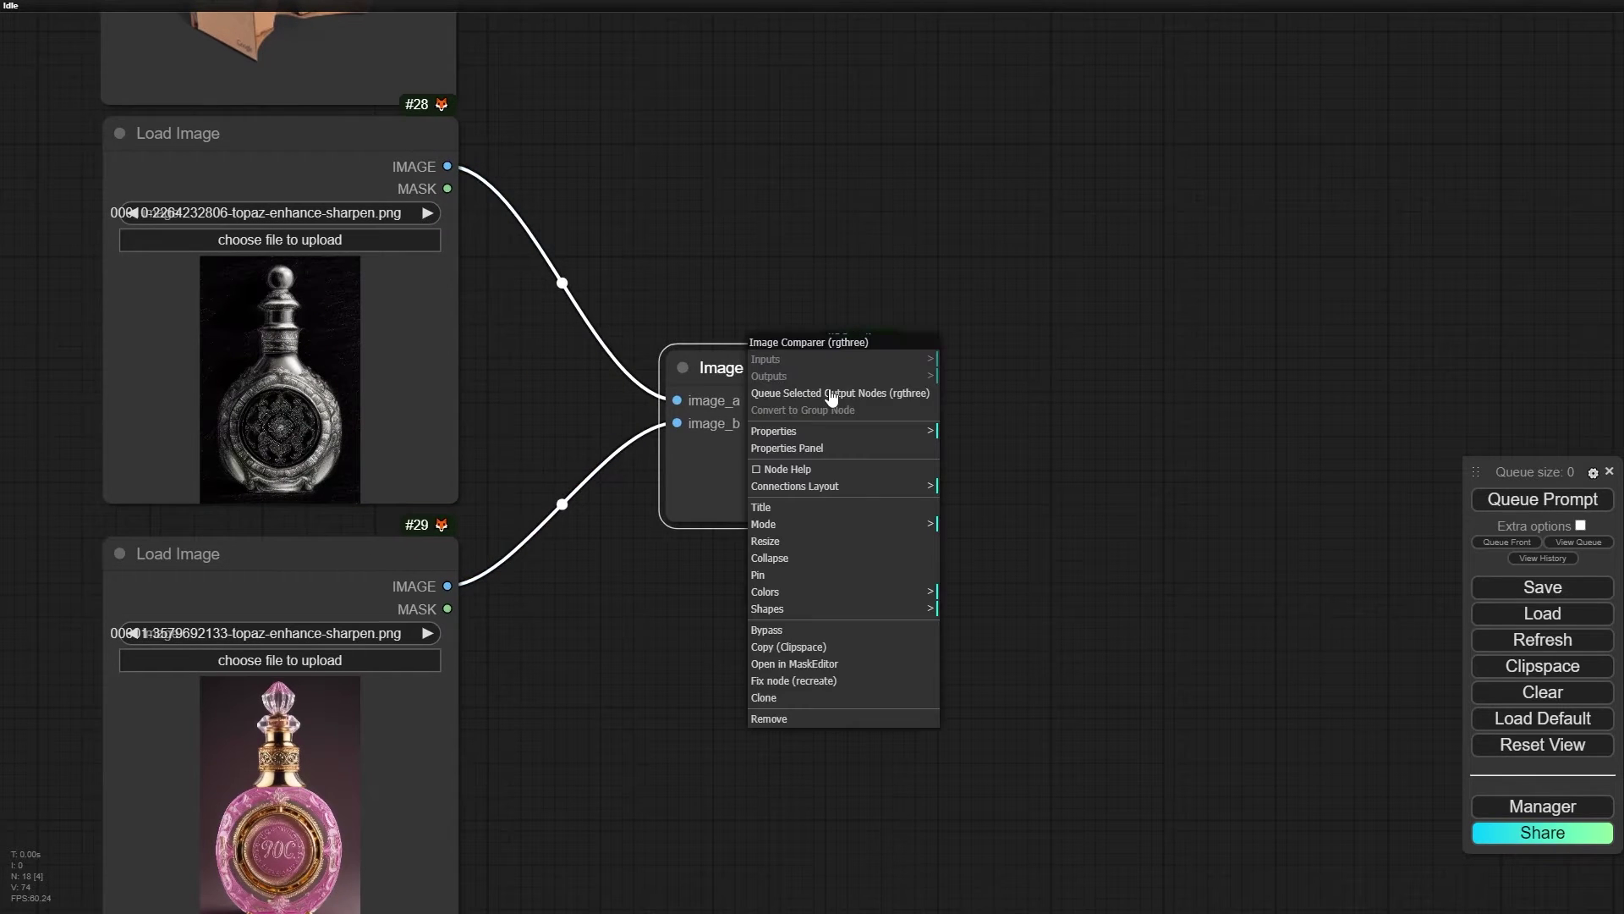
{"action": "left_click", "coordinate": [787, 394]}
- Enlarge the Image Comparer node and compare the two bottle images up close
{"action": "left_click_drag", "start_coordinate": [786, 714], "coordinate": [516, 542]}
{"action": "left_click_drag", "start_coordinate": [626, 341], "coordinate": [1021, 841]}
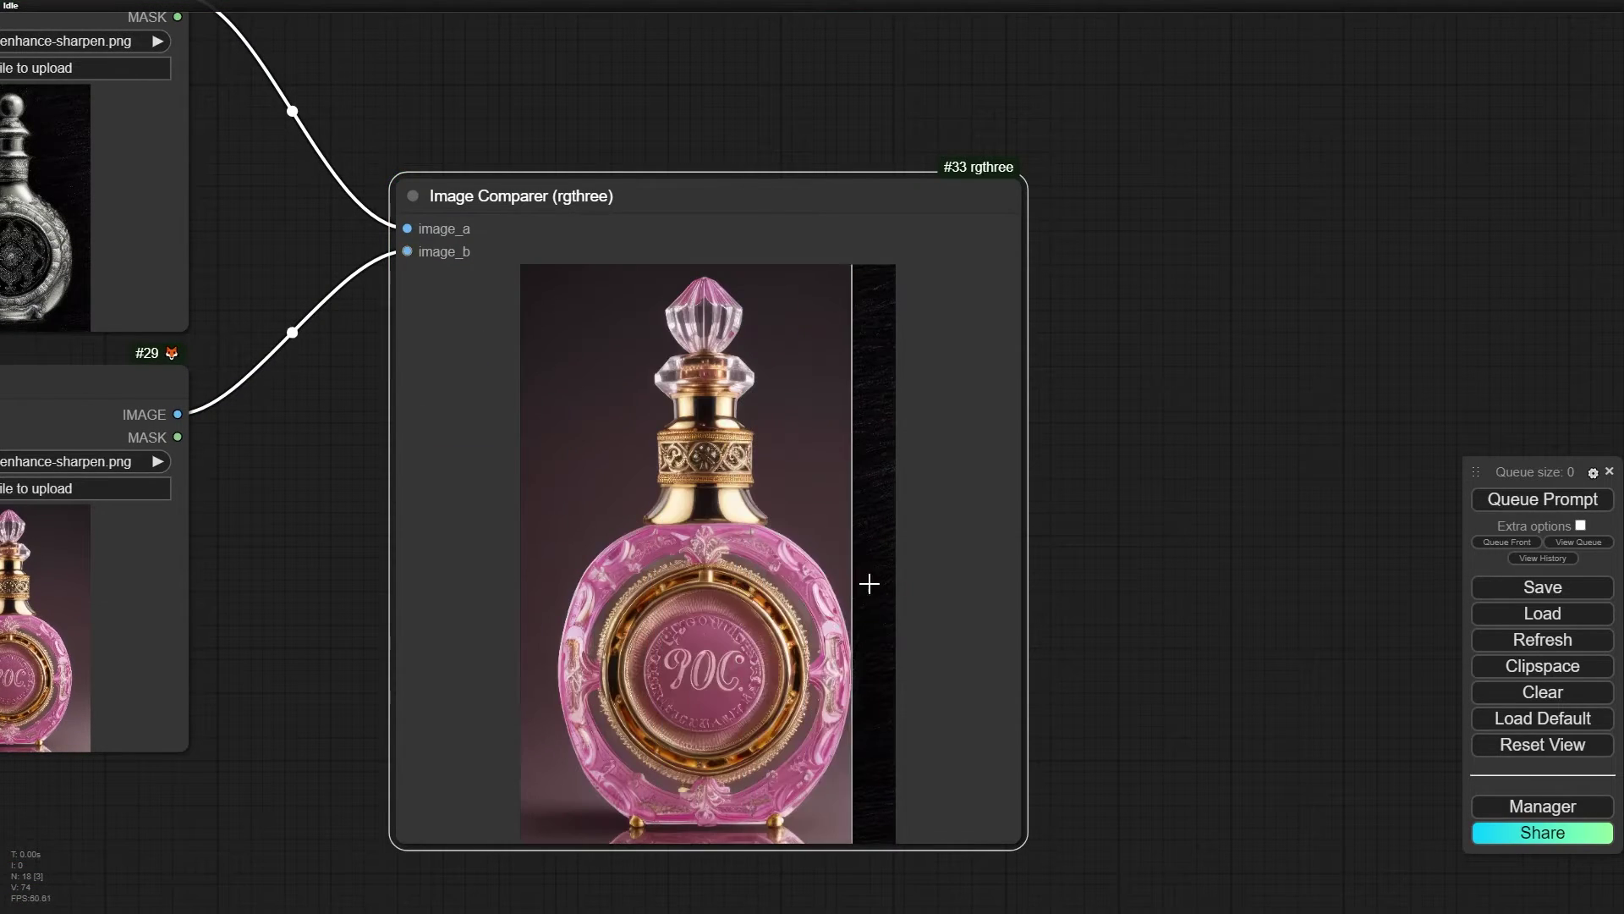
{"action": "scroll", "coordinate": [728, 550], "scroll_direction": "up", "scroll_amount": 10}
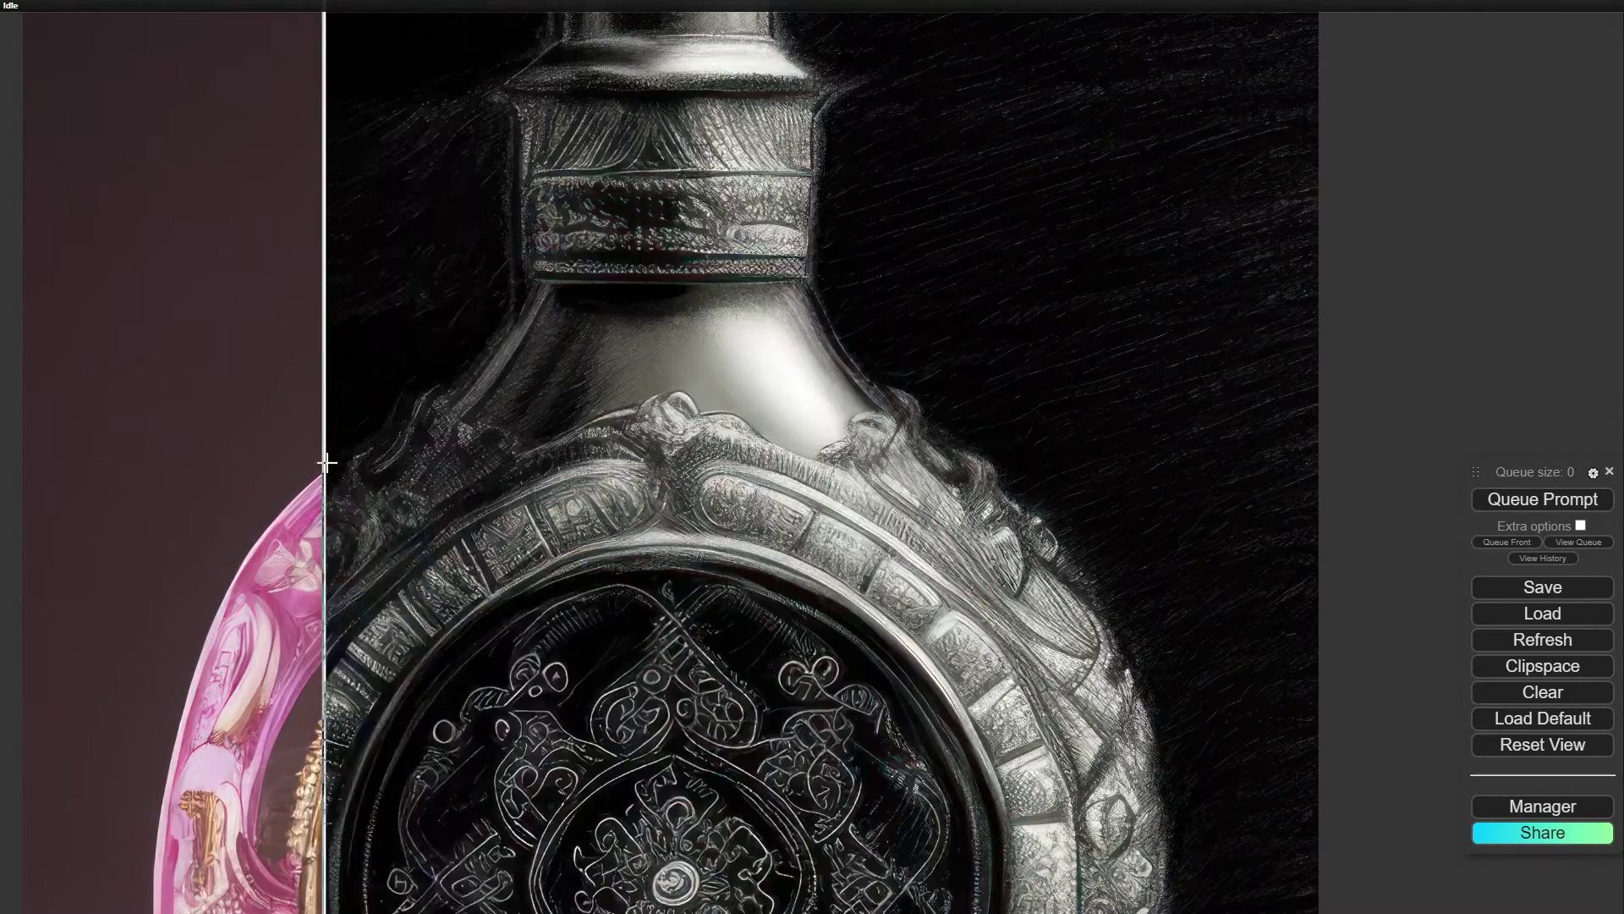
{"action": "scroll", "coordinate": [994, 483], "scroll_direction": "down", "scroll_amount": 10}
{"action": "scroll", "coordinate": [1055, 481], "scroll_direction": "down", "scroll_amount": 4}
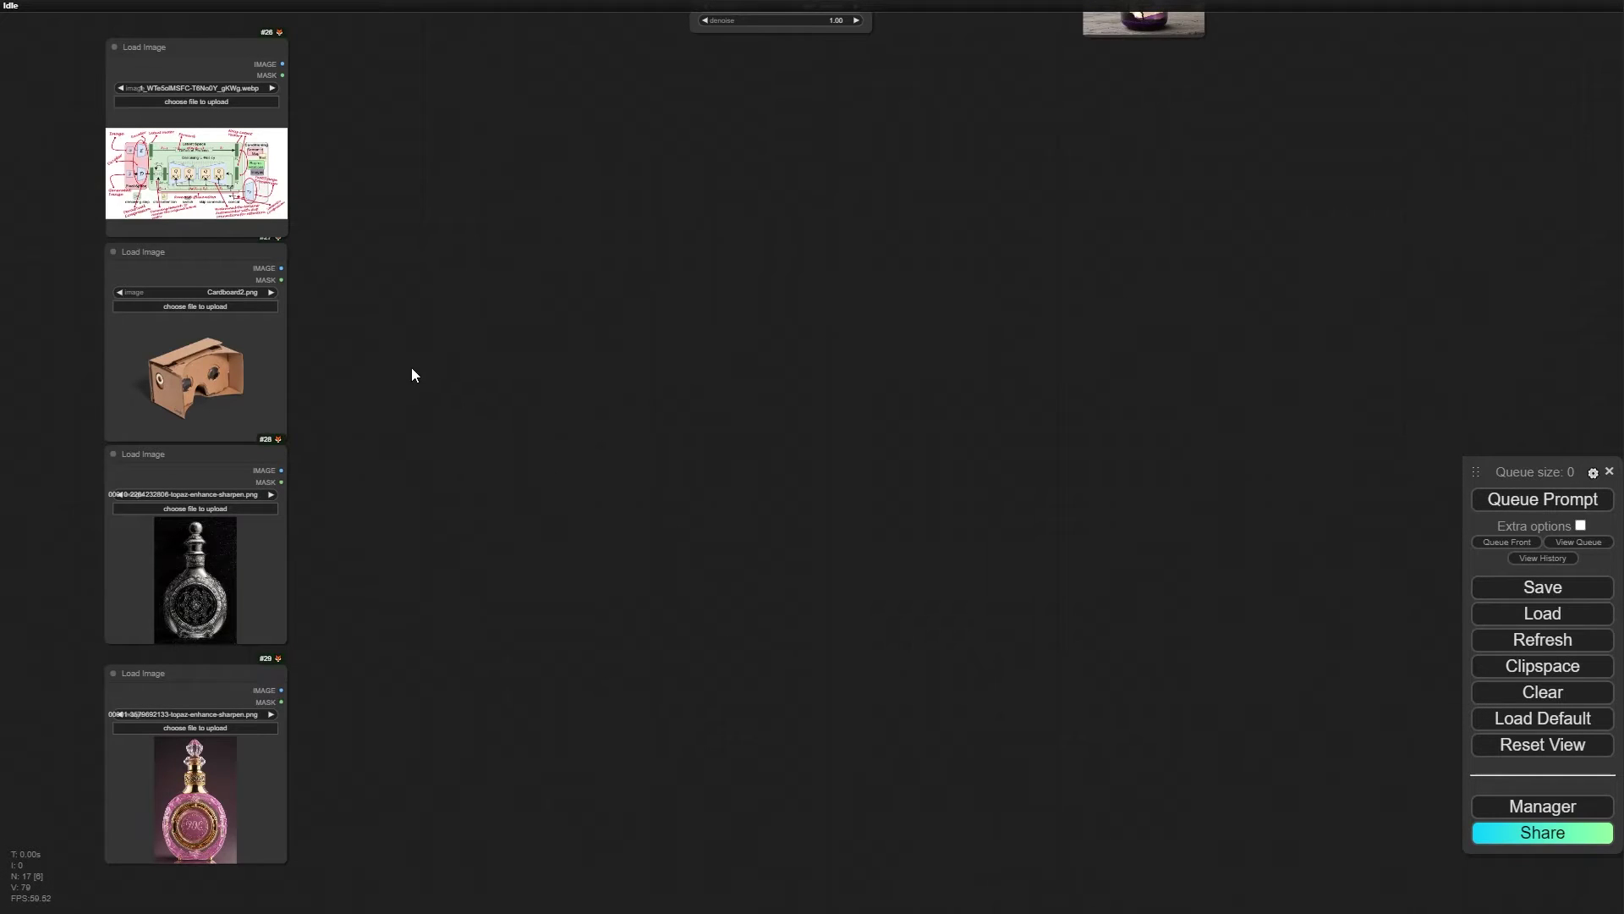
- Search the nodes for "swi" and add an Any Switch (rgthree) node beside the Load Image nodes
{"action": "double_click", "coordinate": [434, 352]}
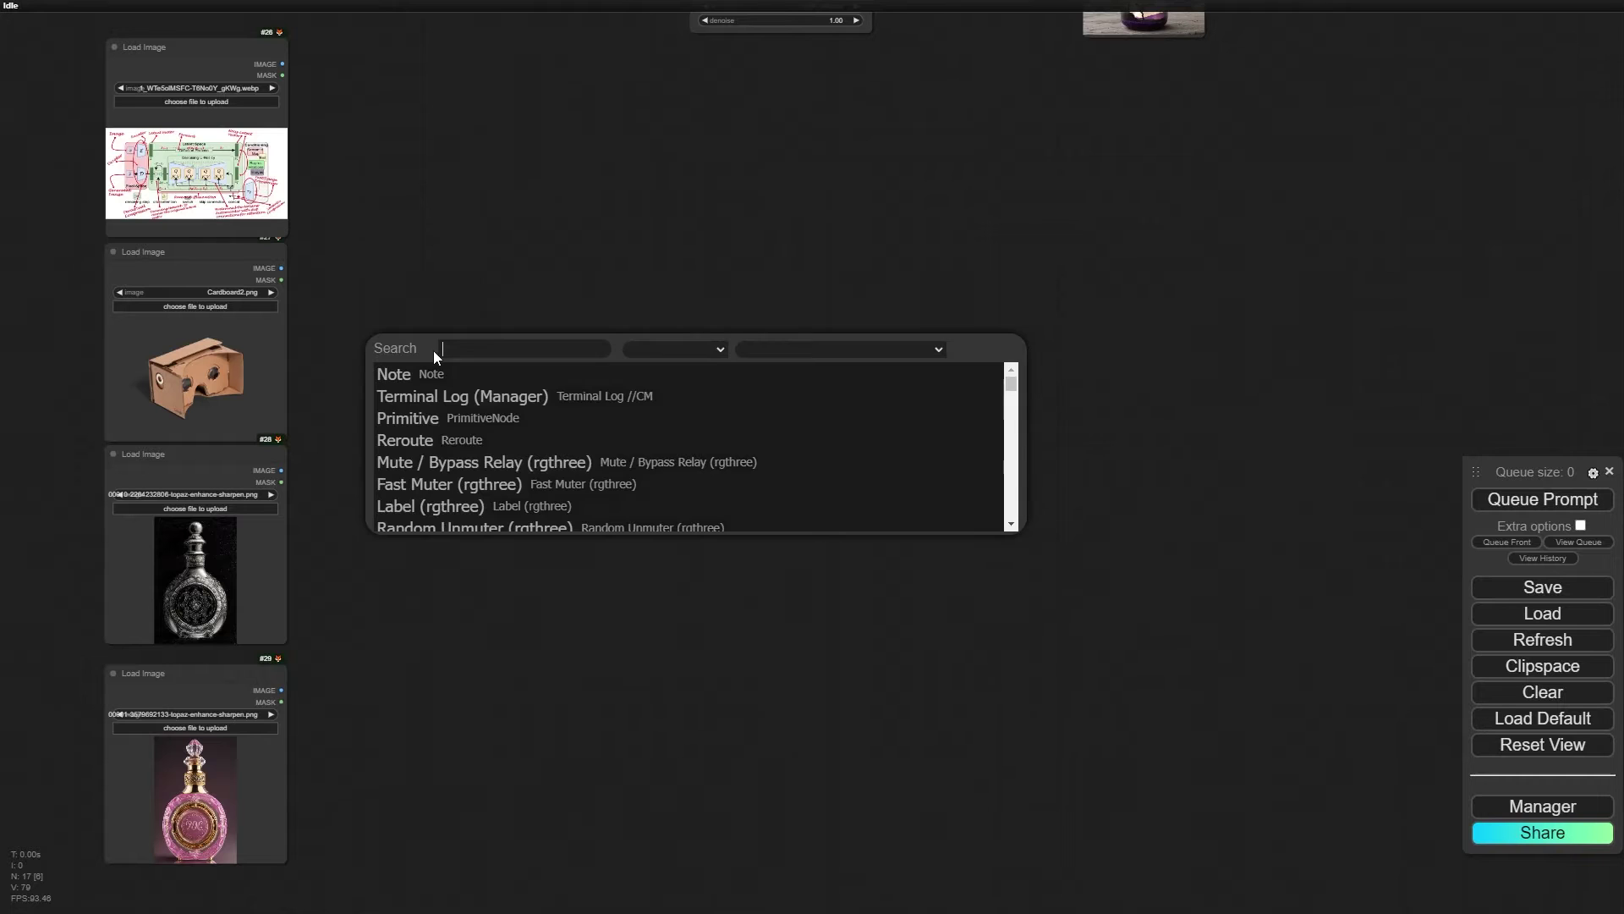
{"action": "type", "text": "swi"}
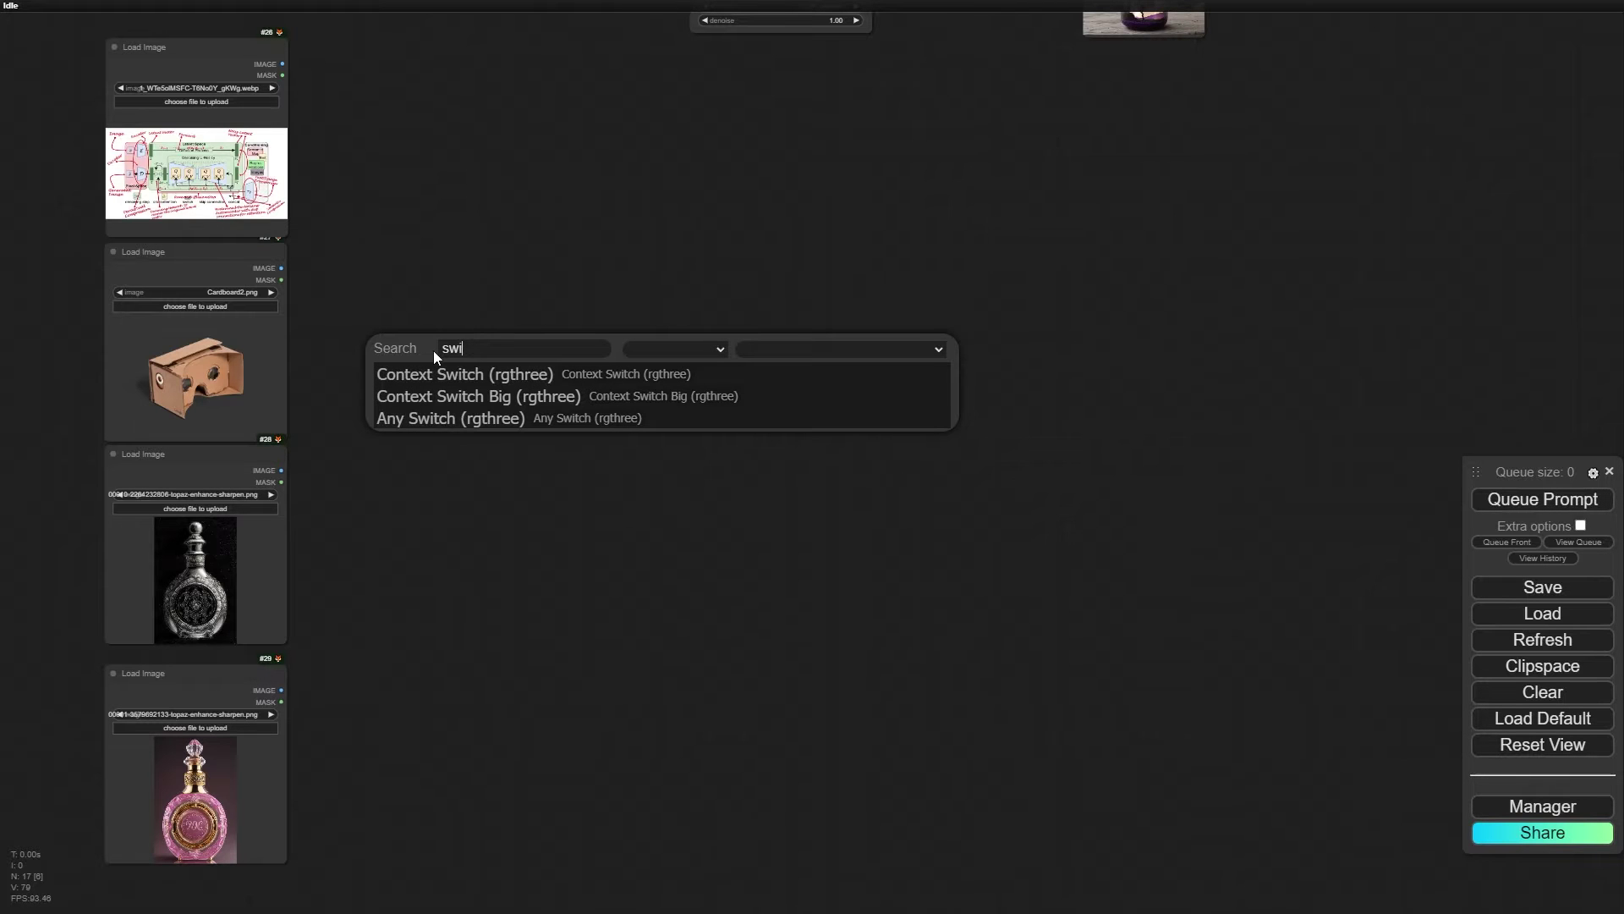
{"action": "left_click", "coordinate": [442, 421]}
- Search the nodes for "any" and look through the rgthree node list for the Any Switch
{"action": "scroll", "coordinate": [512, 339], "scroll_direction": "up", "scroll_amount": 5}
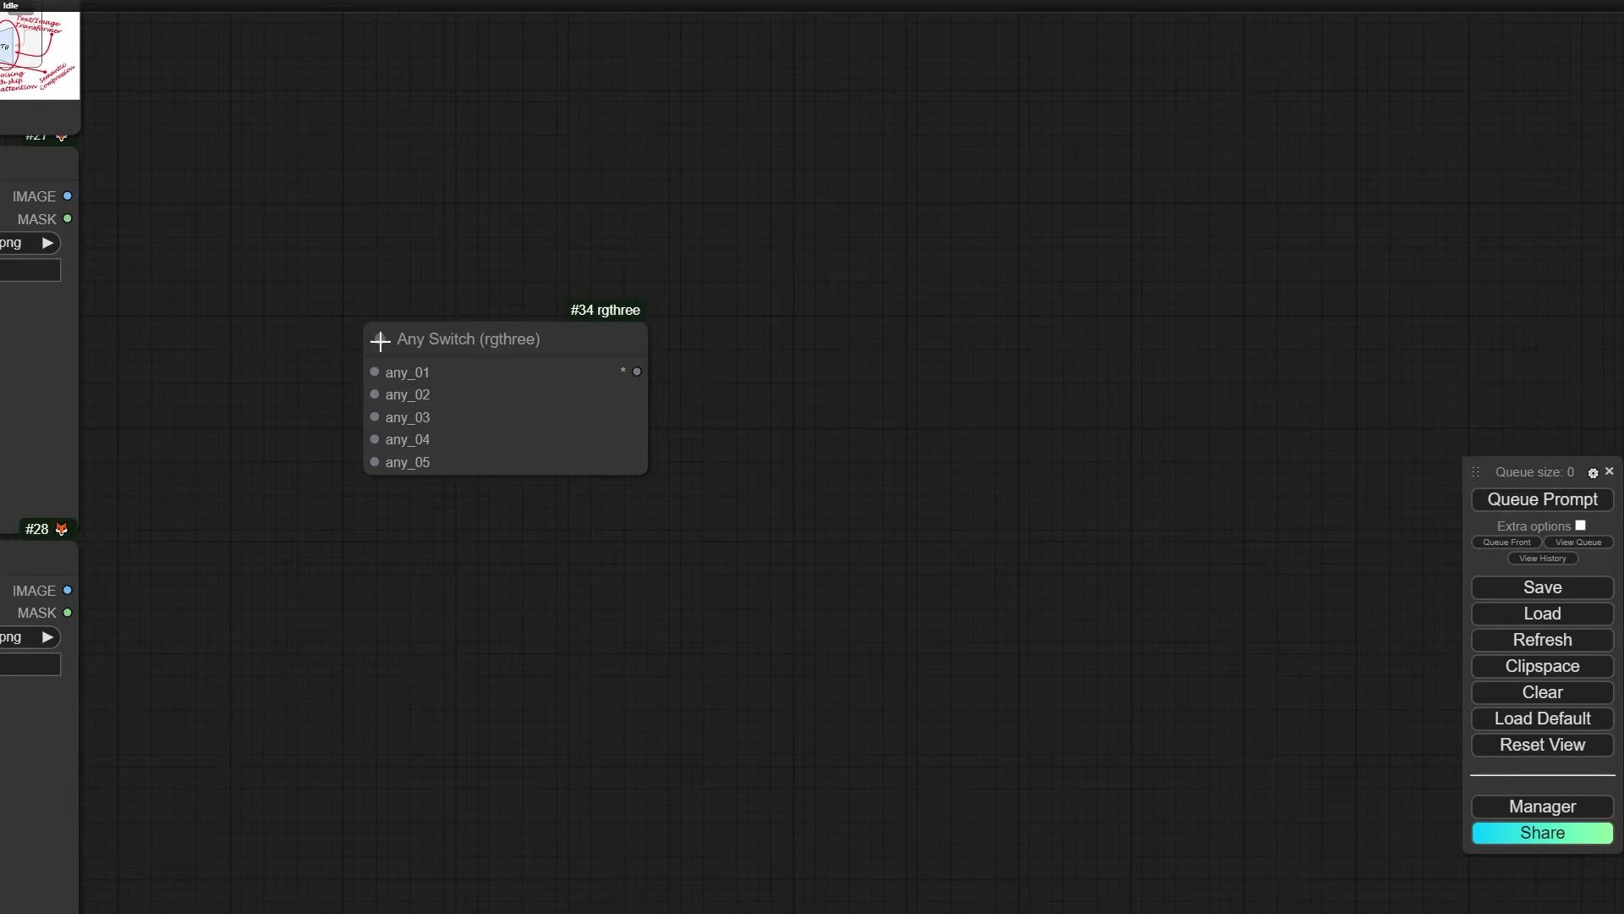
{"action": "double_click", "coordinate": [454, 179]}
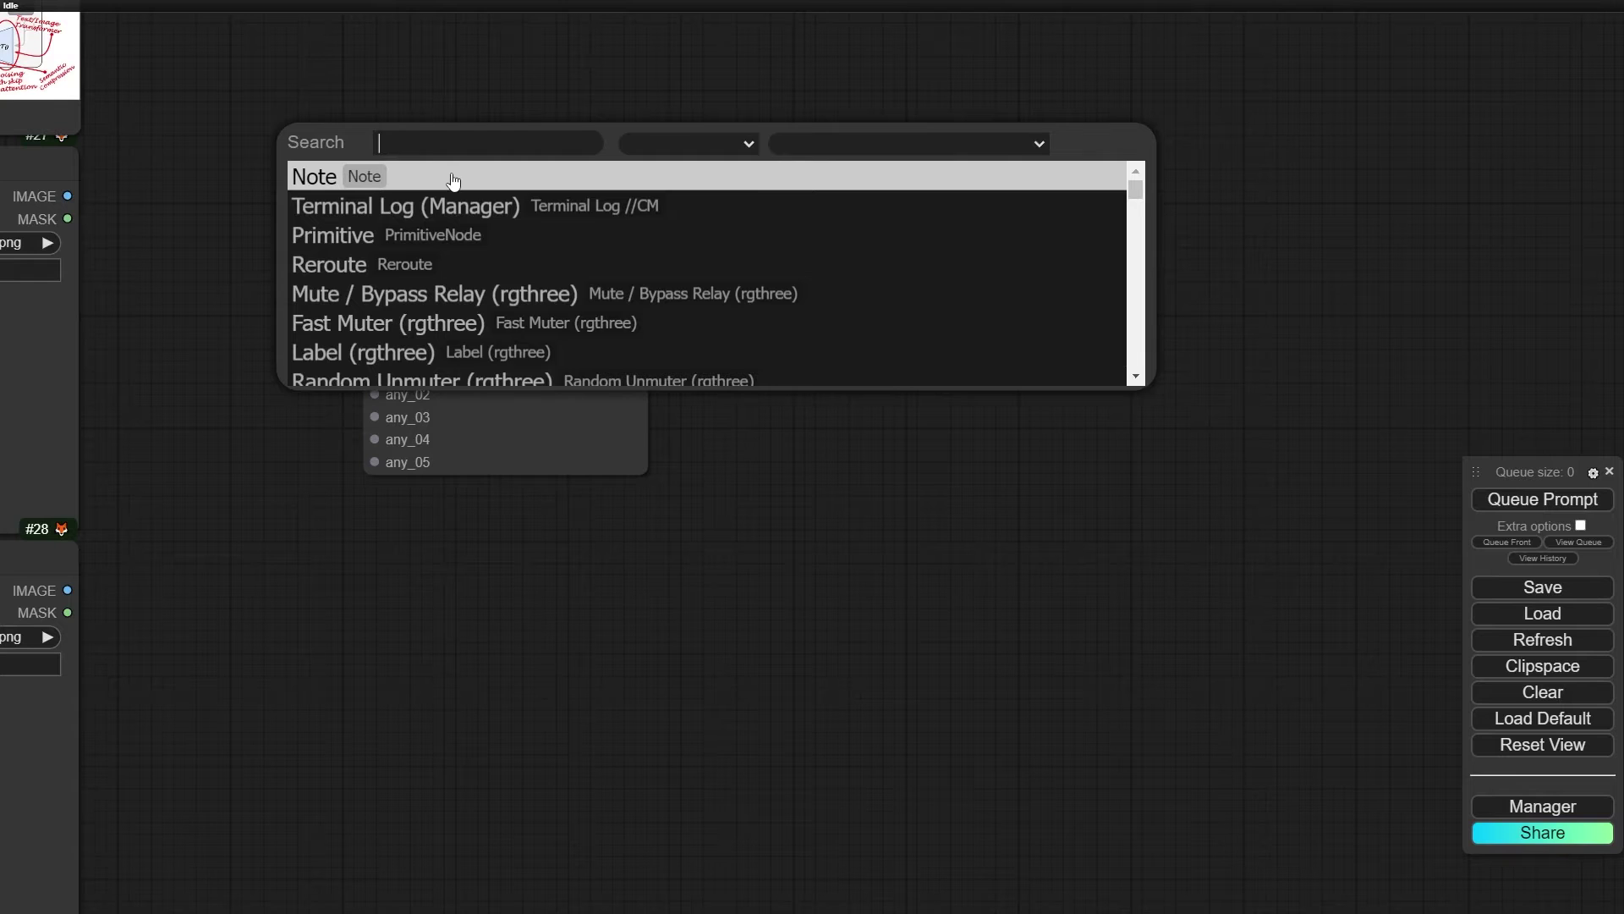
{"action": "type", "text": "any"}
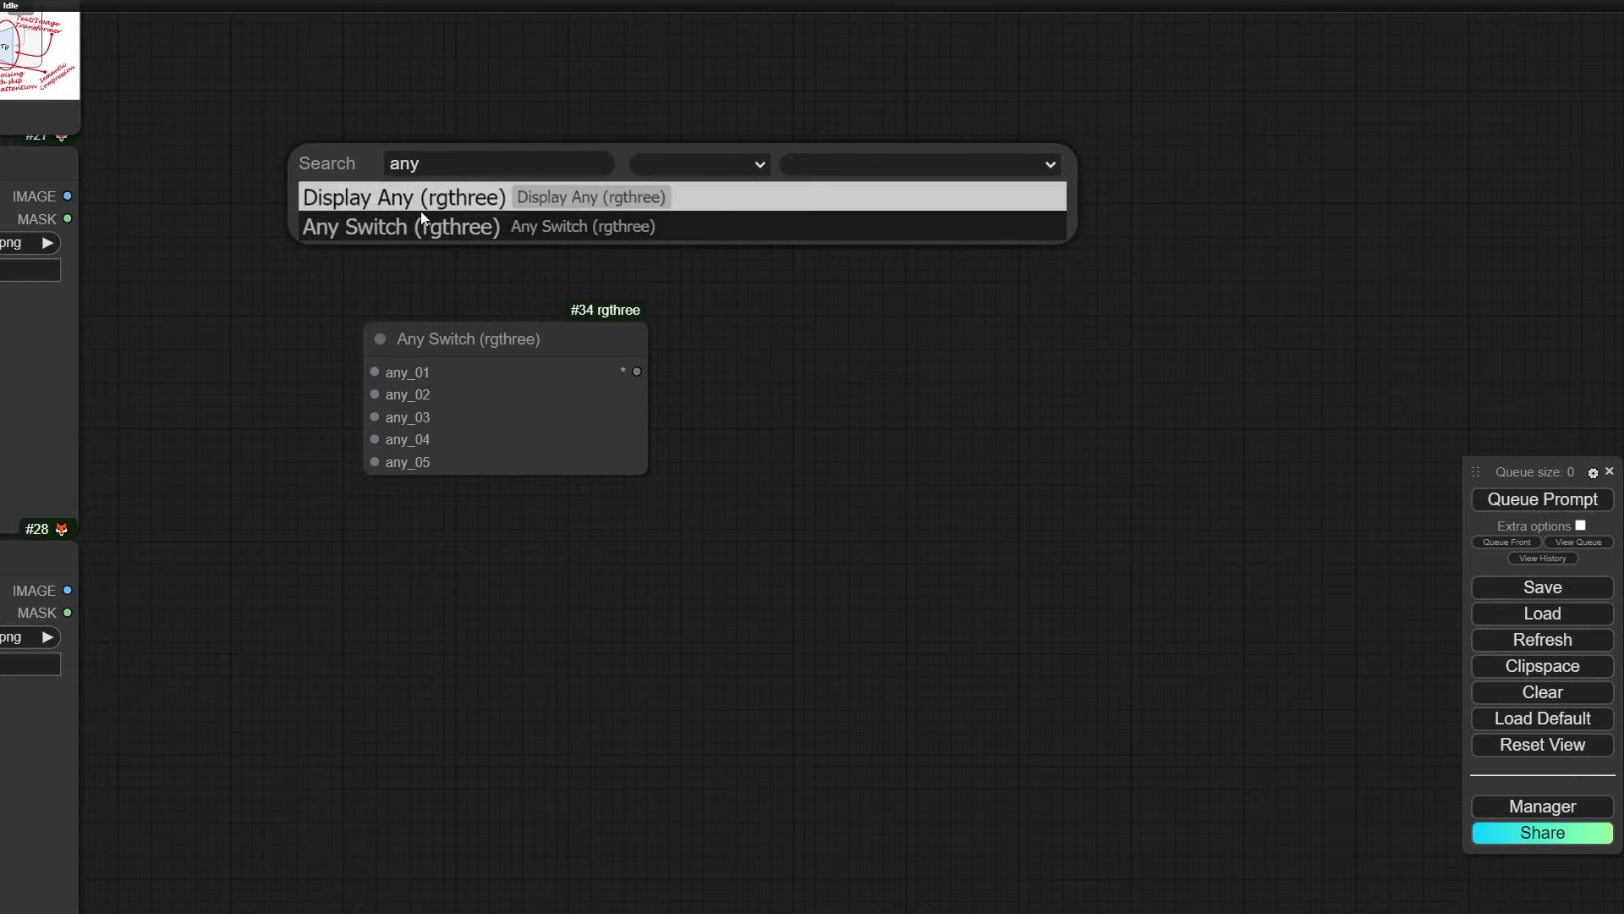
{"action": "key", "text": "Down"}
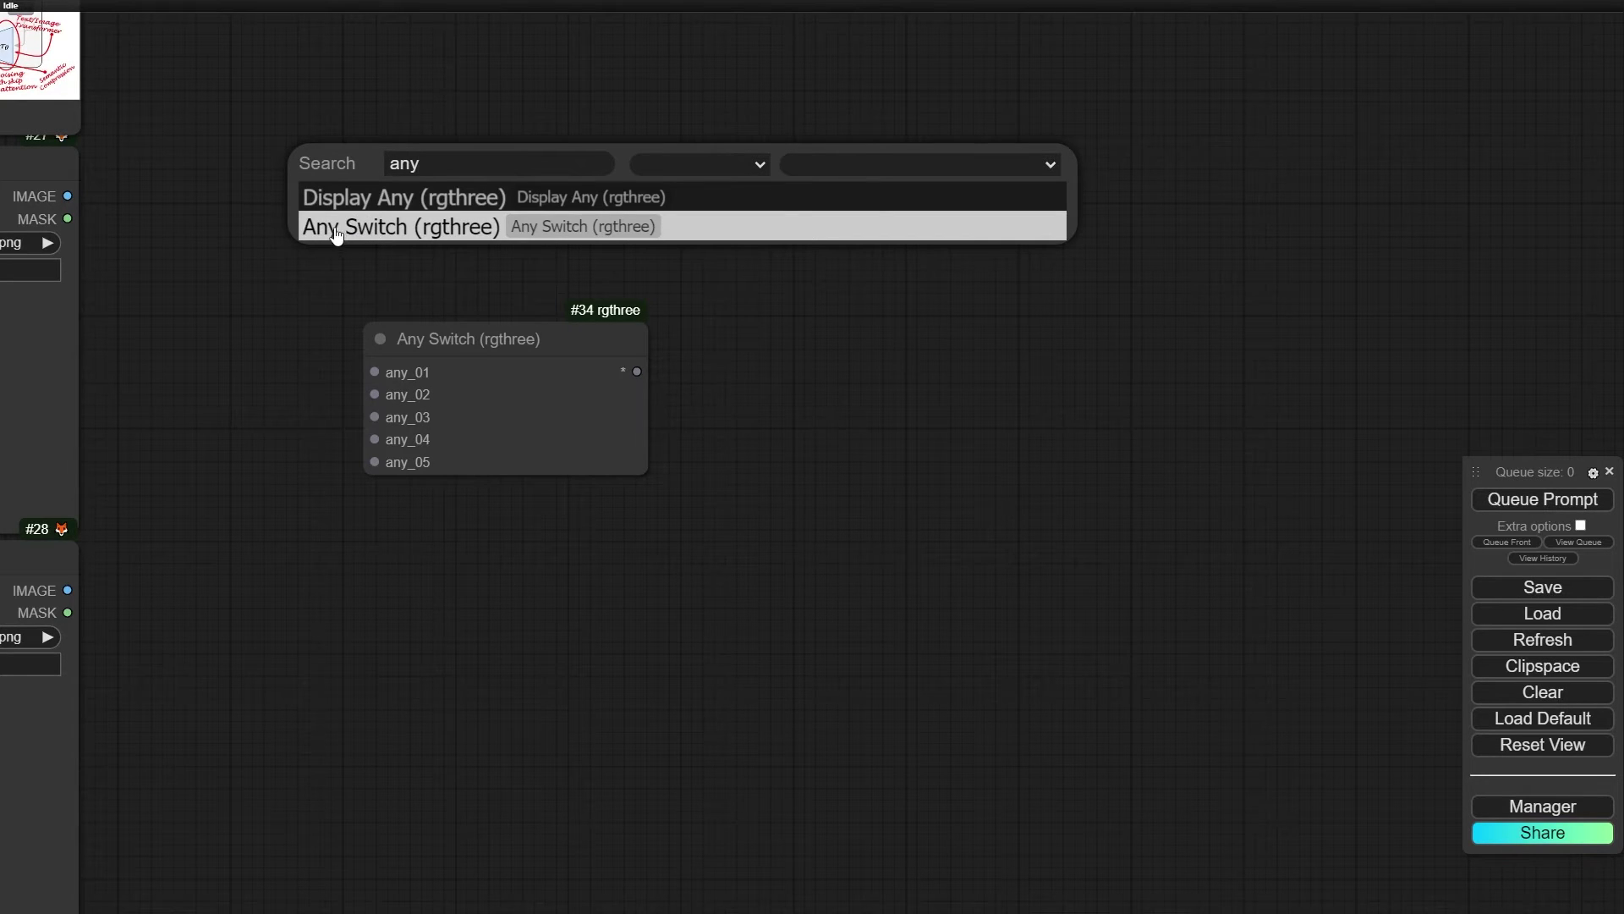
{"action": "right_click", "coordinate": [467, 200]}
{"action": "left_click", "coordinate": [525, 212]}
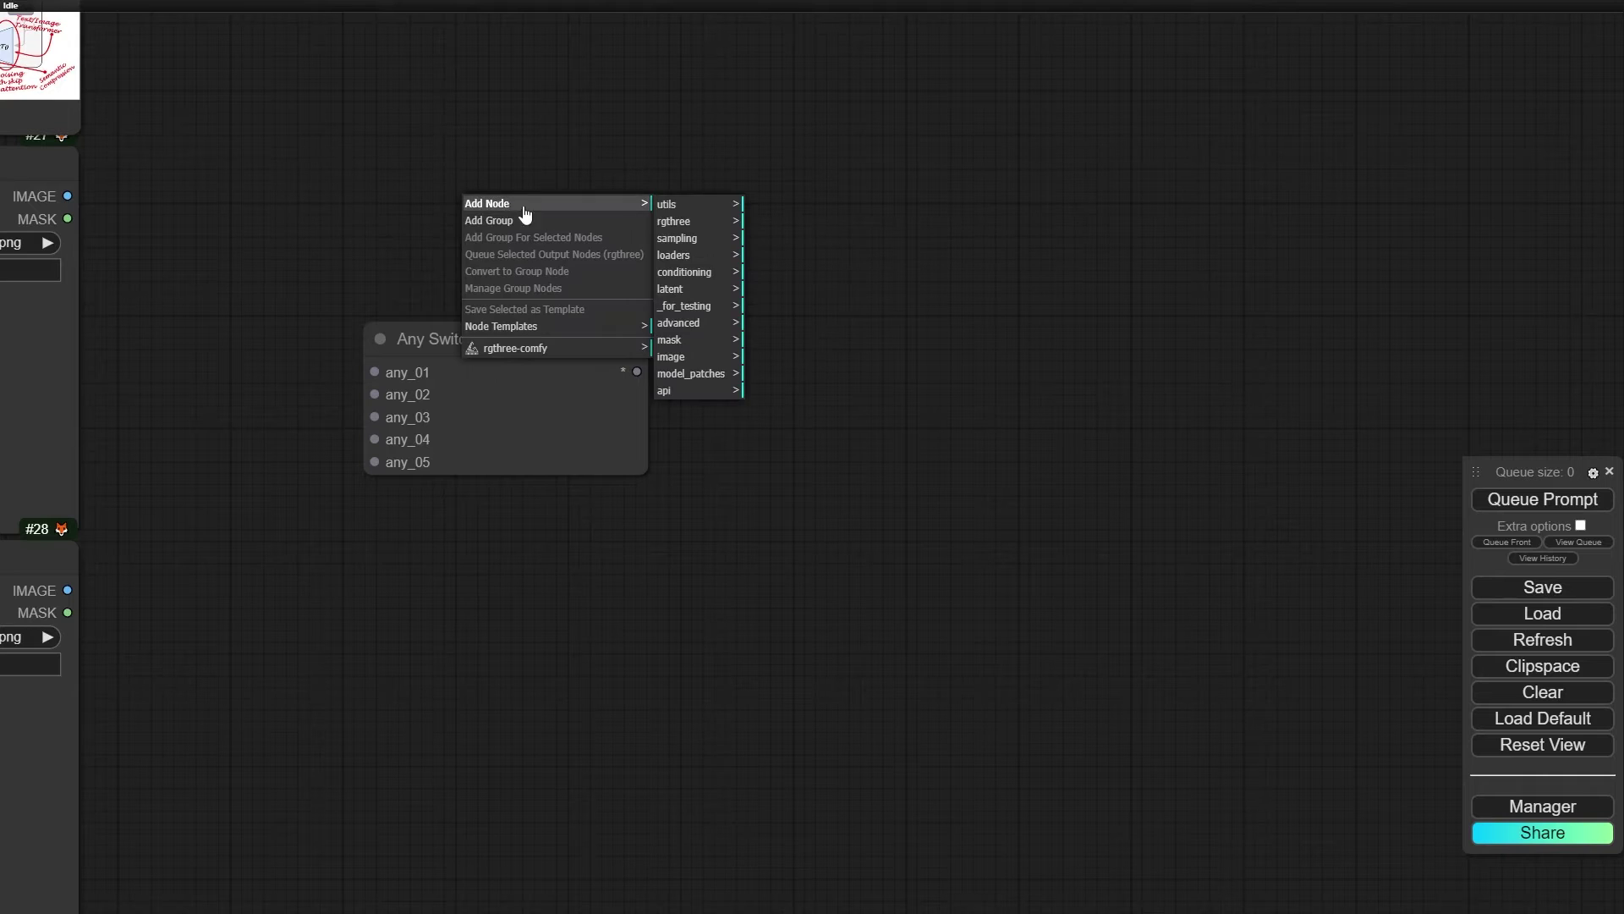
{"action": "left_click", "coordinate": [675, 220]}
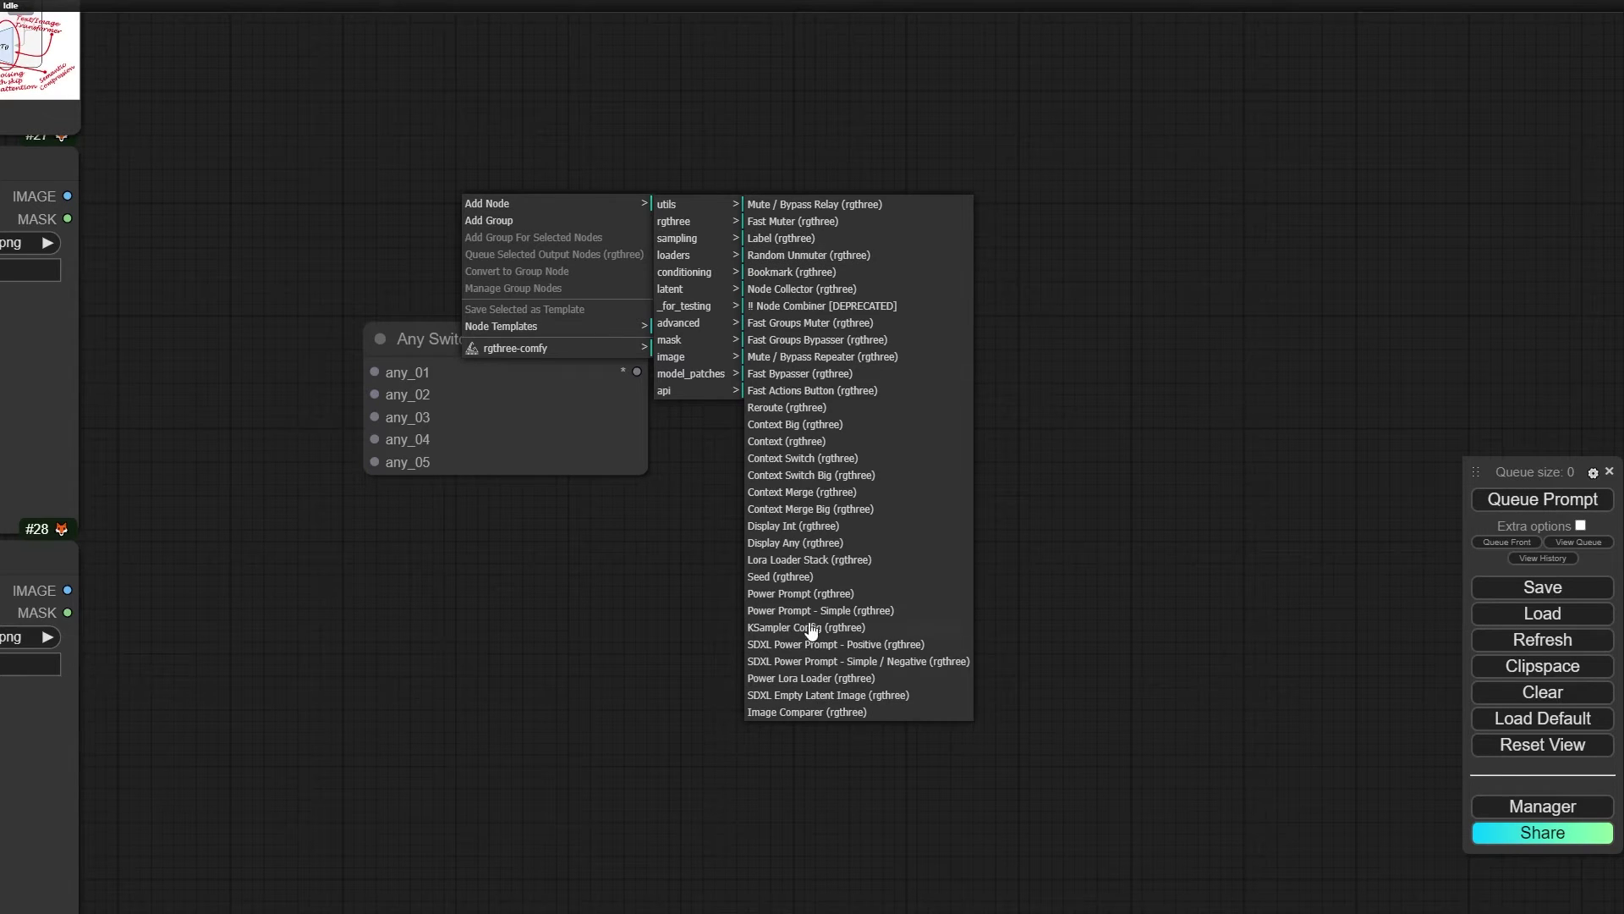
- Reposition the Any Switch node beside the Load Image nodes and pull a trial link from the diagram image's IMAGE output
{"action": "left_click_drag", "start_coordinate": [456, 336], "coordinate": [548, 279]}
{"action": "scroll", "coordinate": [476, 356], "scroll_direction": "down", "scroll_amount": 4}
{"action": "scroll", "coordinate": [395, 297], "scroll_direction": "up", "scroll_amount": 5}
{"action": "scroll", "coordinate": [482, 297], "scroll_direction": "down", "scroll_amount": 6}
{"action": "left_click_drag", "start_coordinate": [469, 231], "coordinate": [496, 338]}
{"action": "left_click_drag", "start_coordinate": [312, 137], "coordinate": [365, 258]}
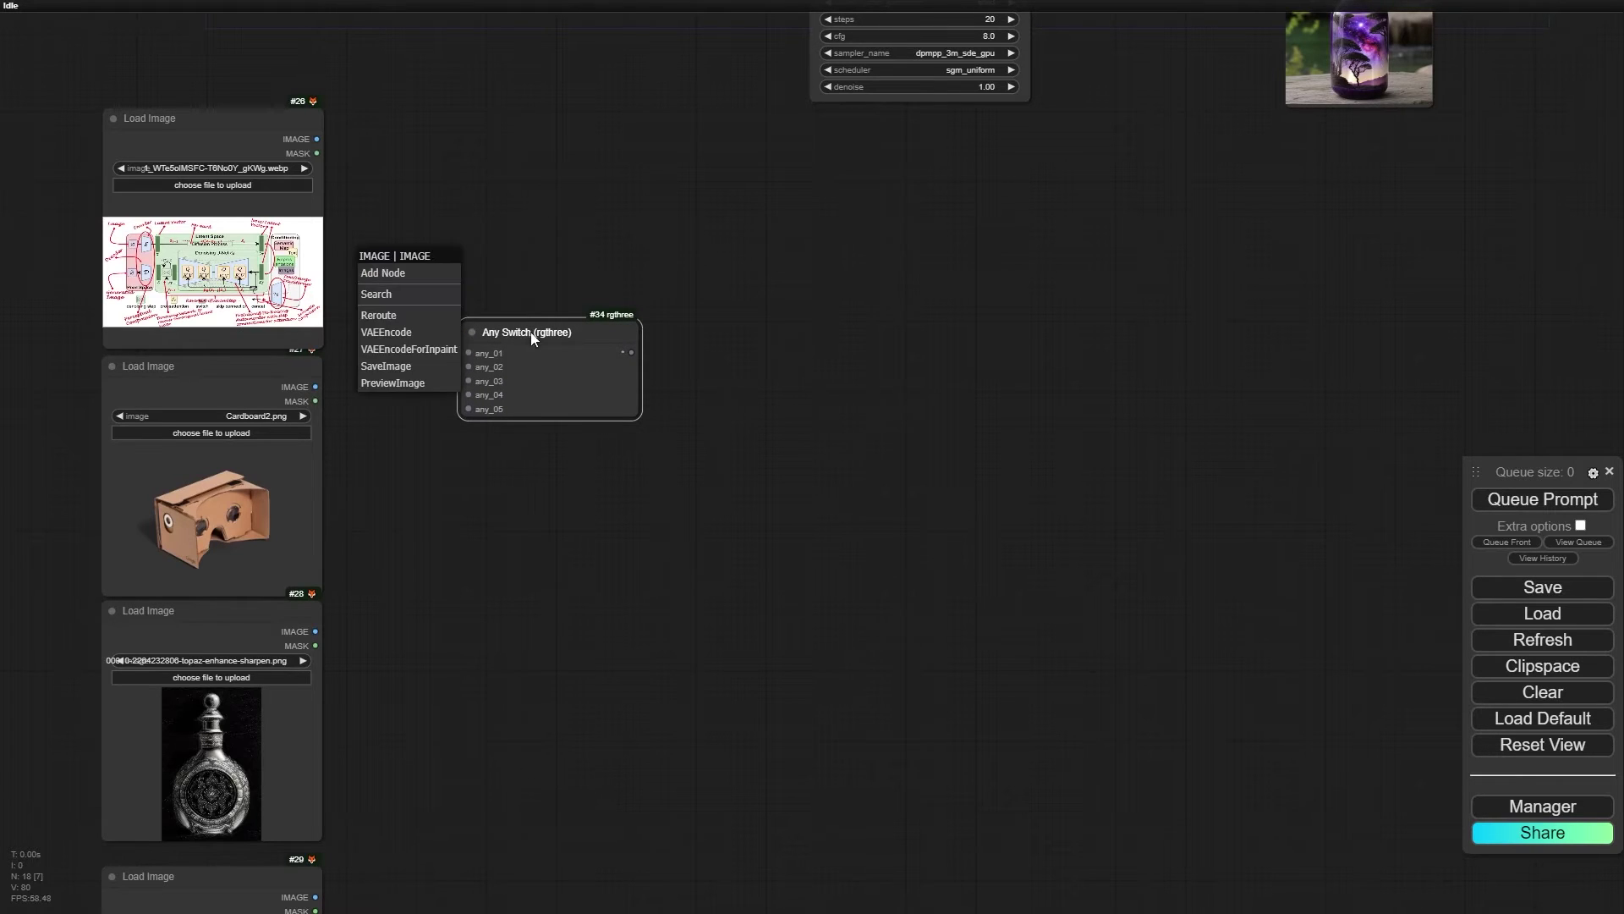
- Examine the Any Switch node's inputs any_01 to any_05 and its wildcard output up close
{"action": "scroll", "coordinate": [607, 338], "scroll_direction": "up", "scroll_amount": 12}
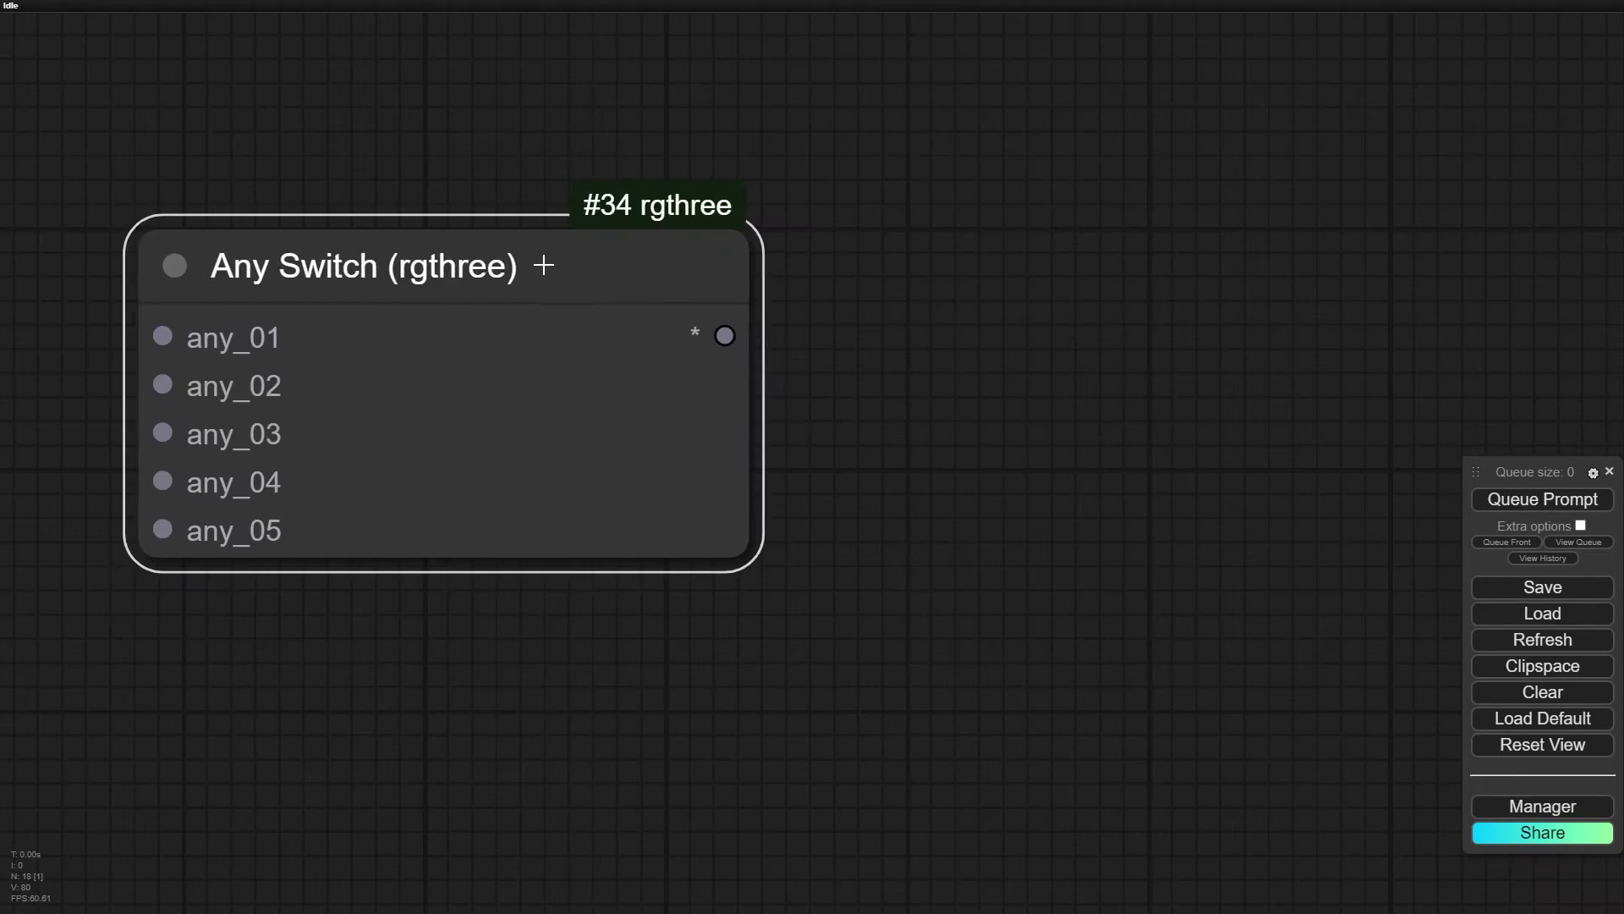
{"action": "scroll", "coordinate": [674, 366], "scroll_direction": "up", "scroll_amount": 5}
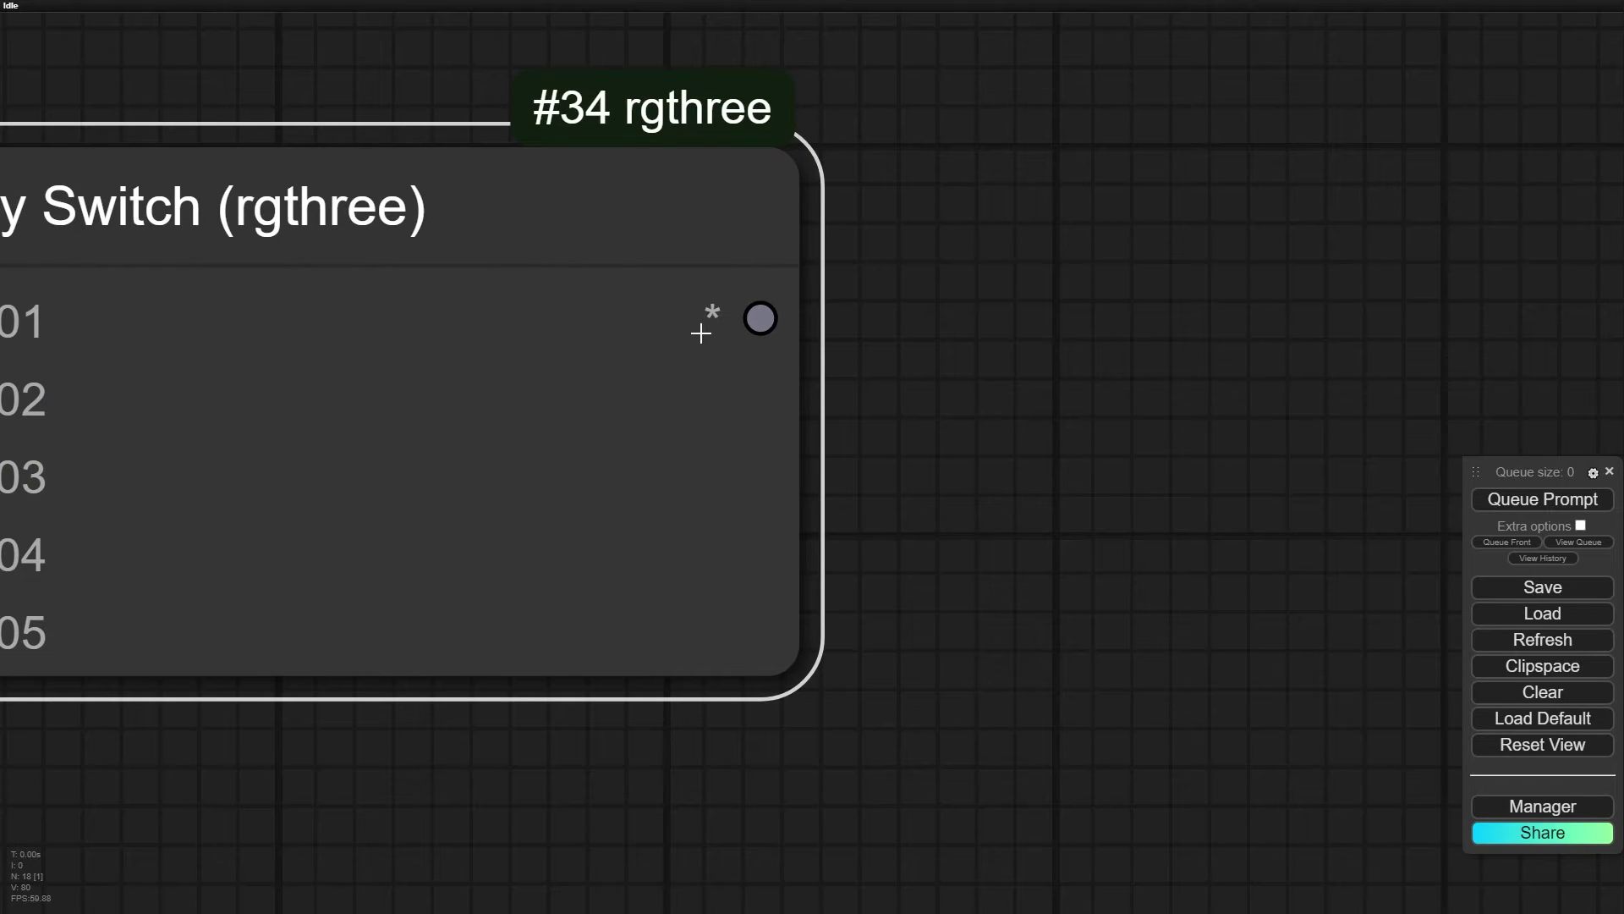
{"action": "scroll", "coordinate": [709, 300], "scroll_direction": "down", "scroll_amount": 6}
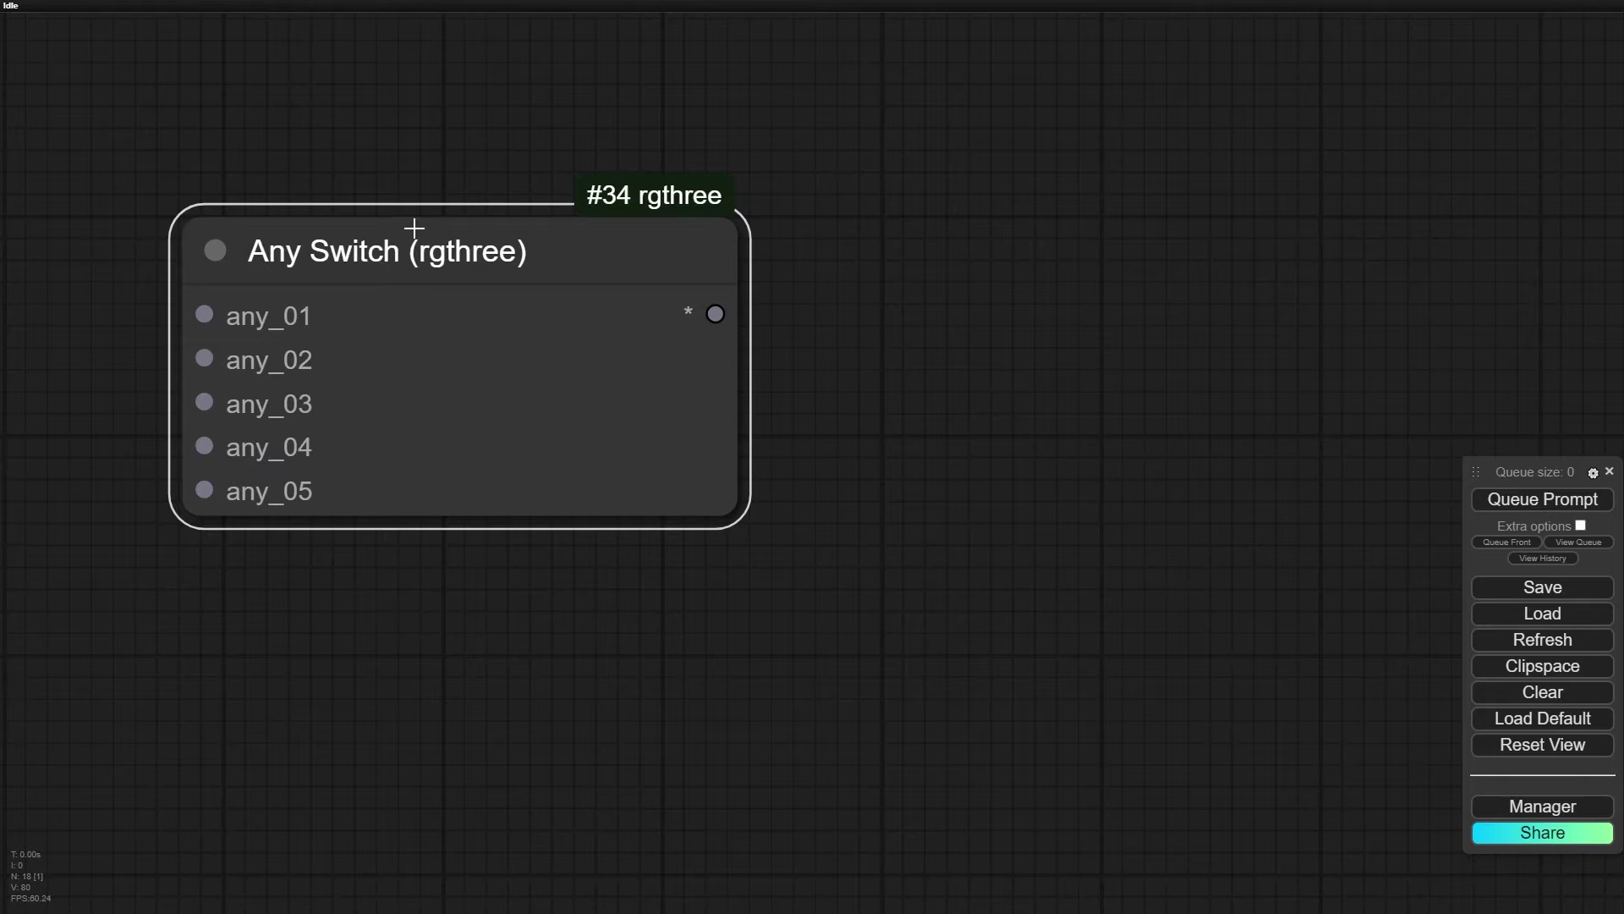
{"action": "left_click_drag", "start_coordinate": [396, 99], "coordinate": [517, 177]}
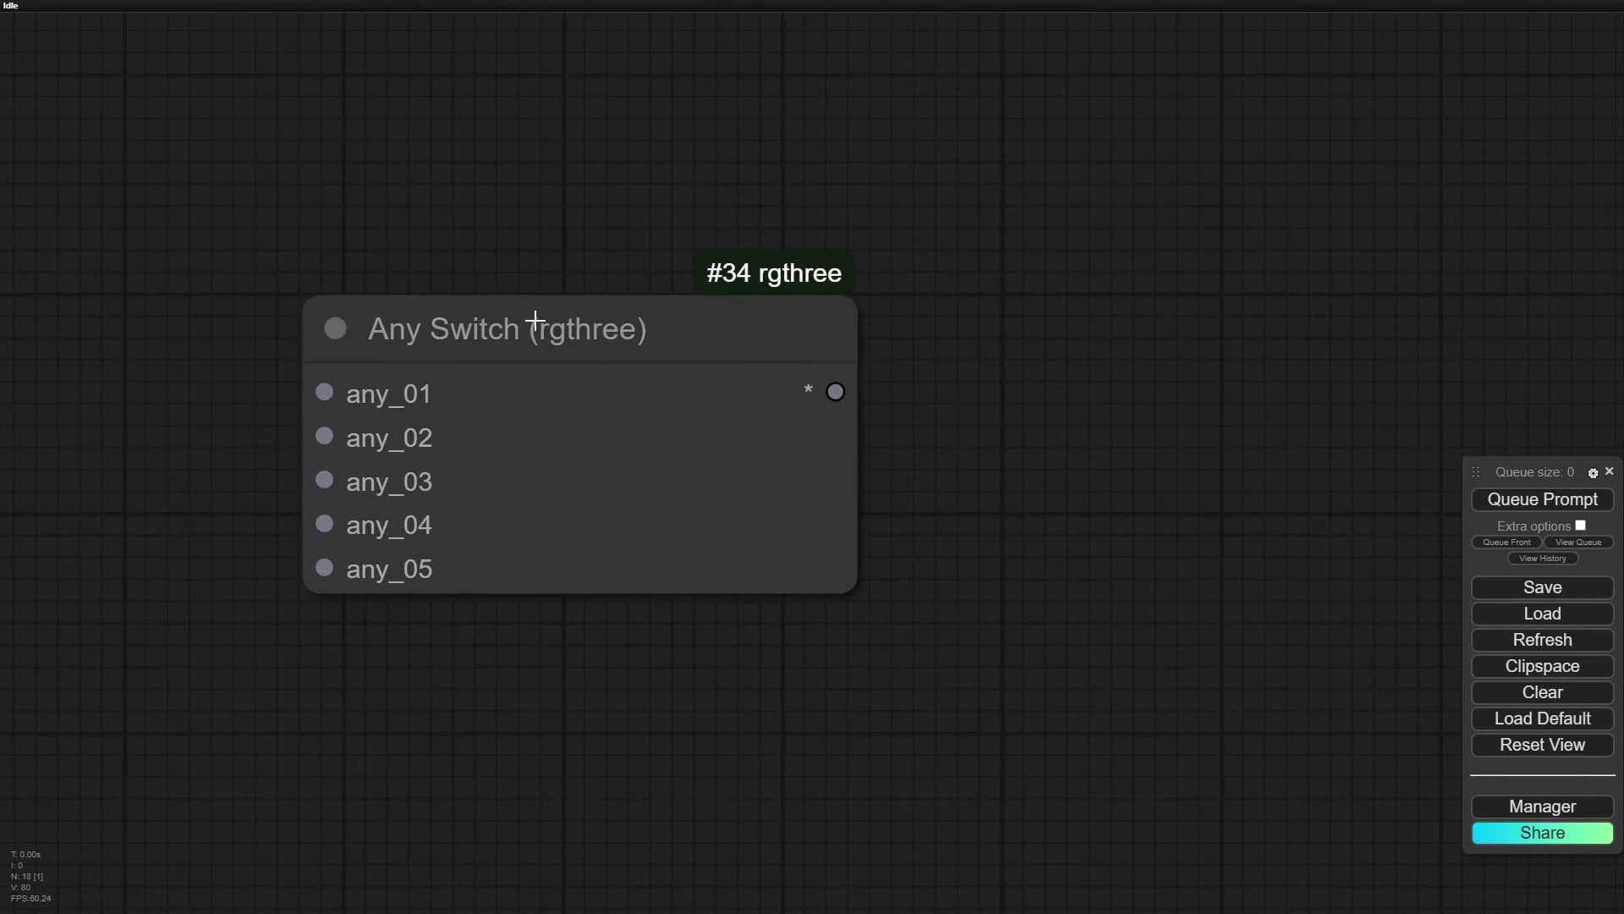
{"action": "left_click_drag", "start_coordinate": [446, 236], "coordinate": [530, 239]}
{"action": "scroll", "coordinate": [562, 318], "scroll_direction": "down", "scroll_amount": 5}
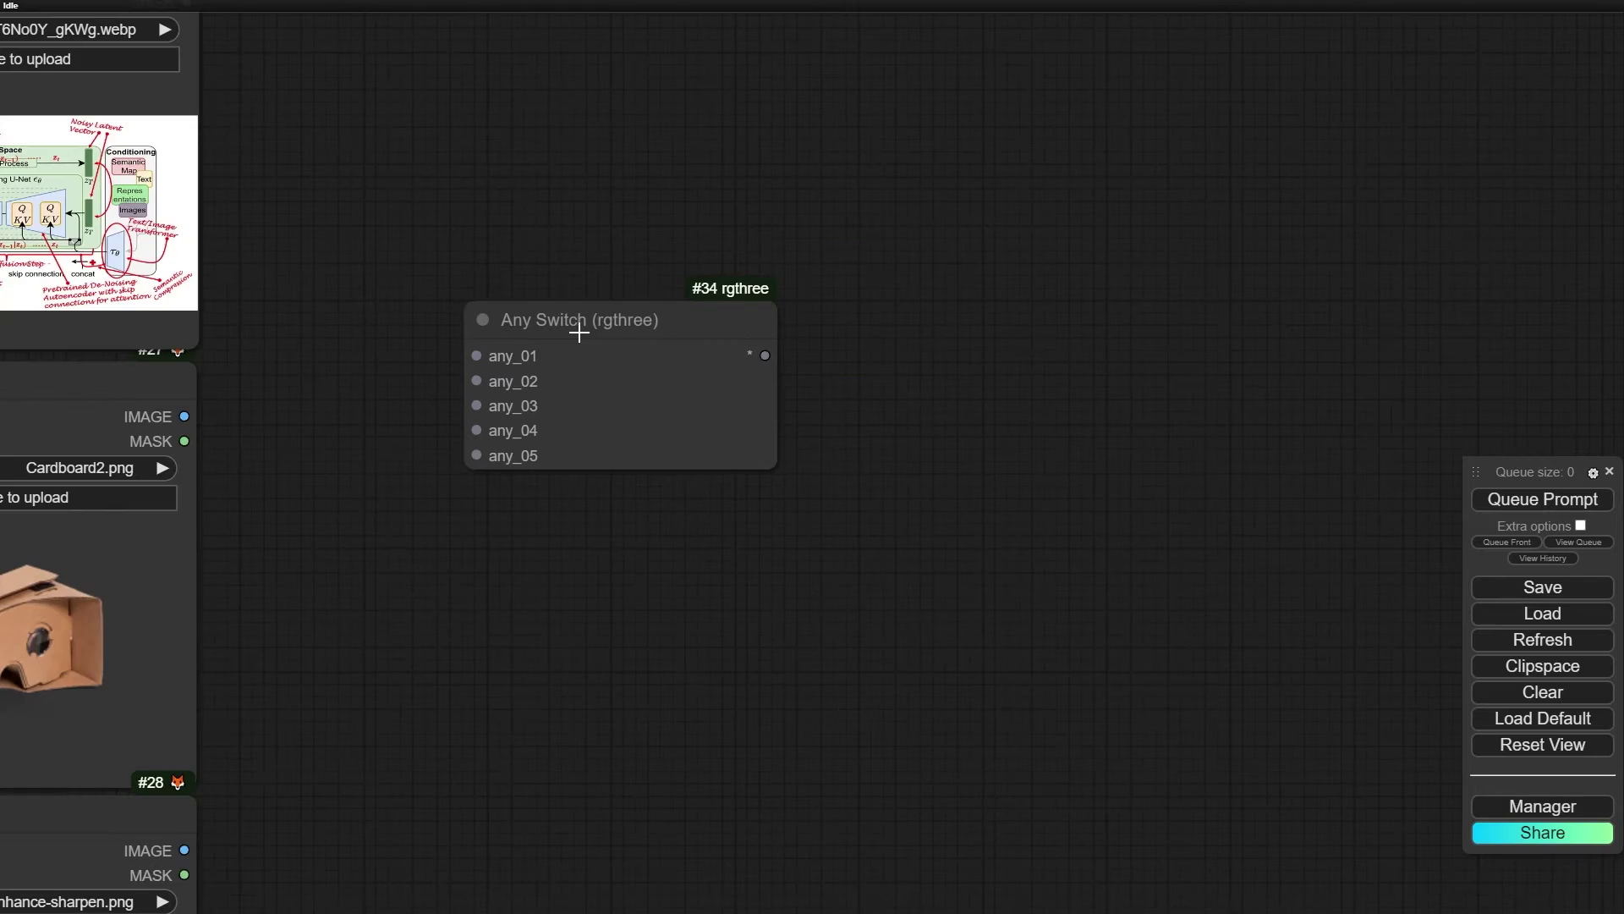
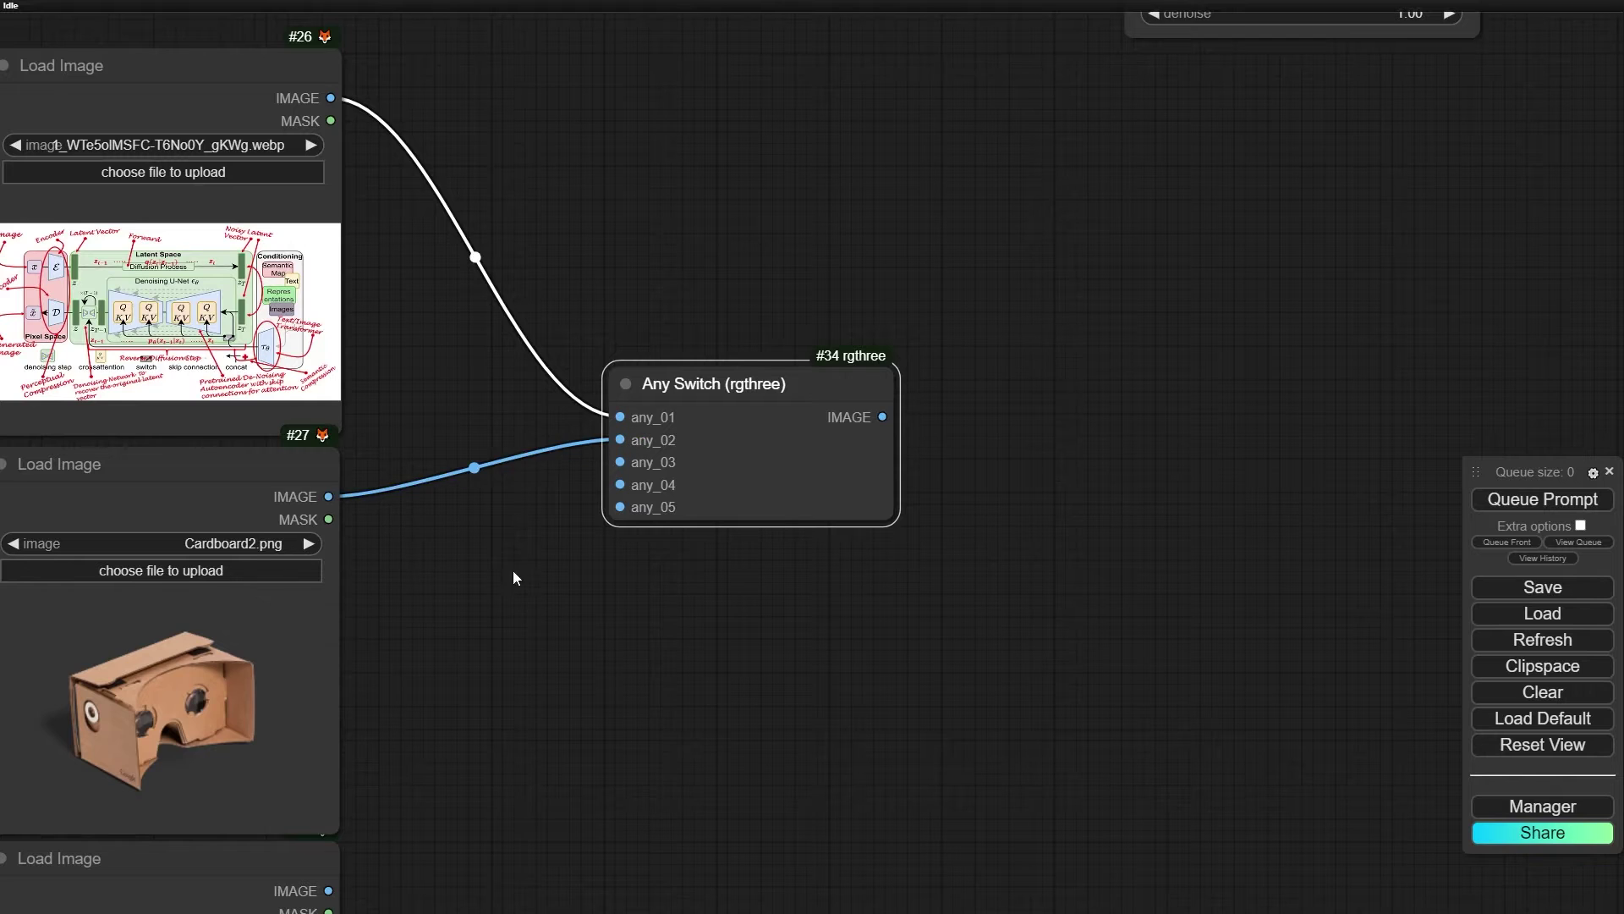
- Connect the silver bottle image to any_03 and the pink bottle image to any_04 of the Any Switch
{"action": "left_click_drag", "start_coordinate": [512, 571], "coordinate": [509, 229]}
{"action": "left_click_drag", "start_coordinate": [325, 550], "coordinate": [602, 136]}
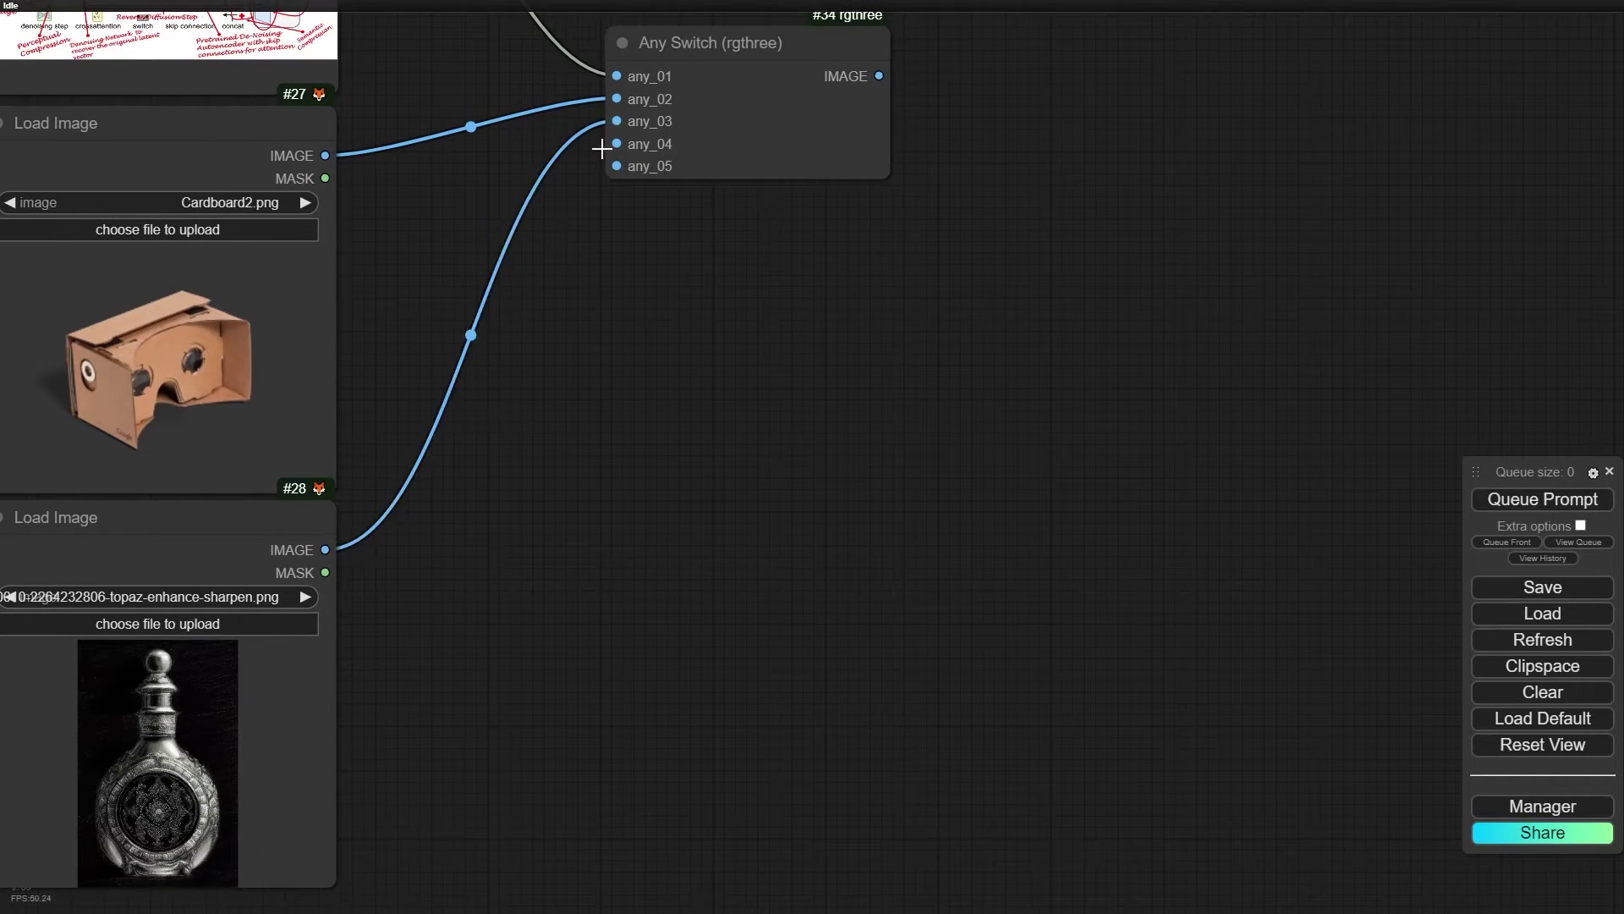
{"action": "scroll", "coordinate": [536, 448], "scroll_direction": "down", "scroll_amount": 4}
{"action": "left_click_drag", "start_coordinate": [396, 807], "coordinate": [591, 238]}
{"action": "left_click_drag", "start_coordinate": [725, 417], "coordinate": [538, 529]}
{"action": "scroll", "coordinate": [429, 329], "scroll_direction": "up", "scroll_amount": 5}
{"action": "left_click_drag", "start_coordinate": [383, 456], "coordinate": [452, 470]}
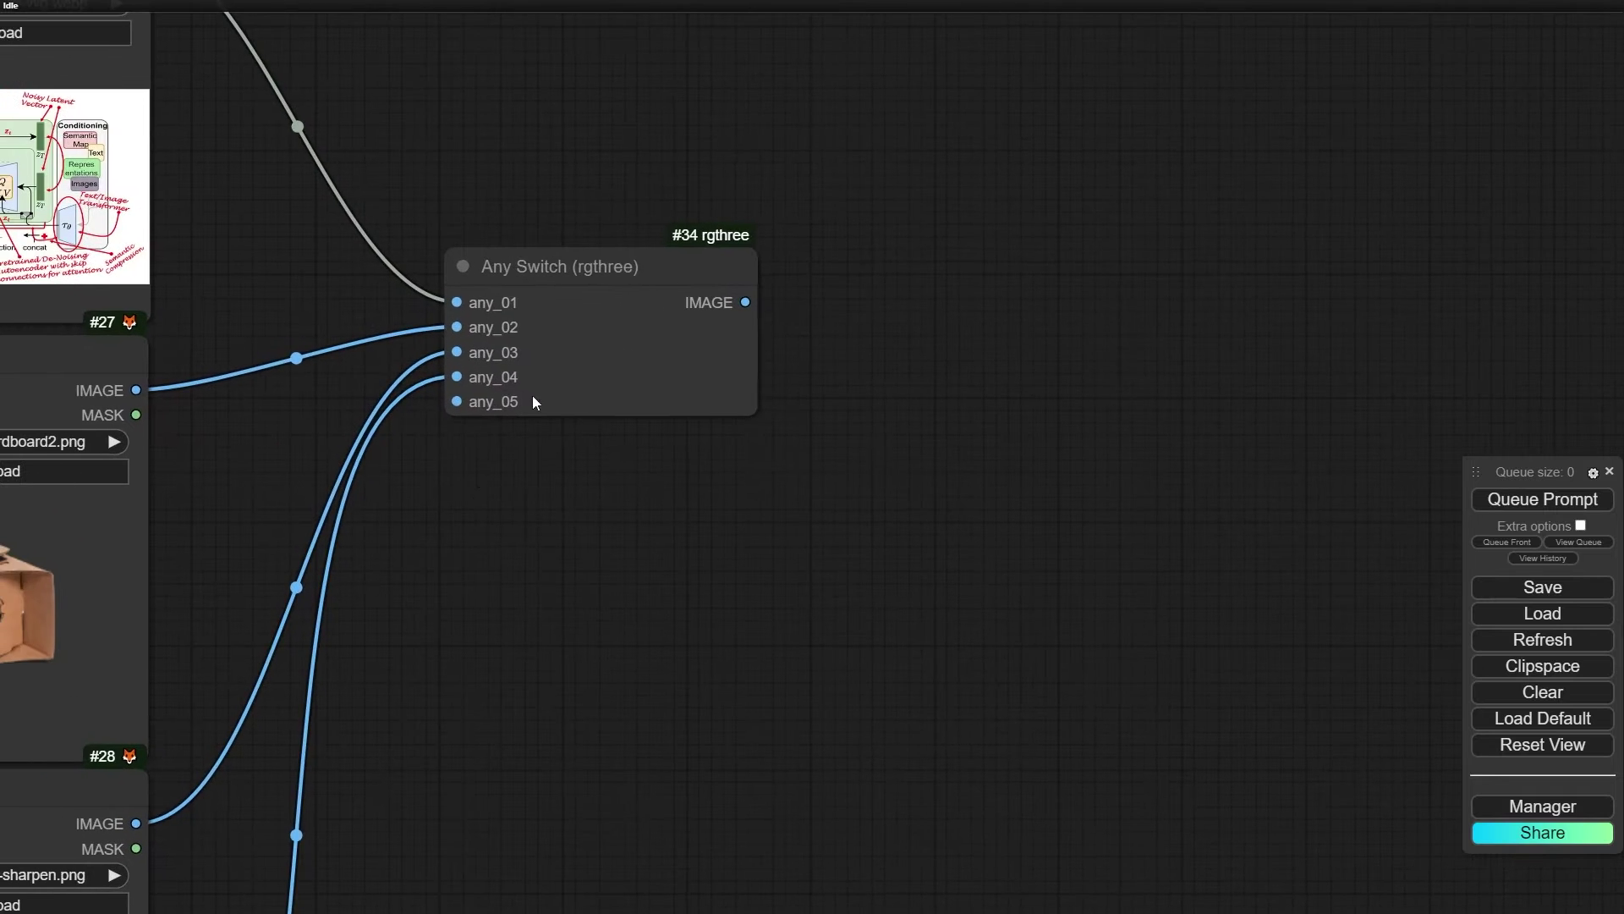
- Add a PreviewImage node connected to the Any Switch's IMAGE output and place it beside the switch
{"action": "left_click_drag", "start_coordinate": [583, 257], "coordinate": [559, 316]}
{"action": "scroll", "coordinate": [719, 359], "scroll_direction": "up", "scroll_amount": 5}
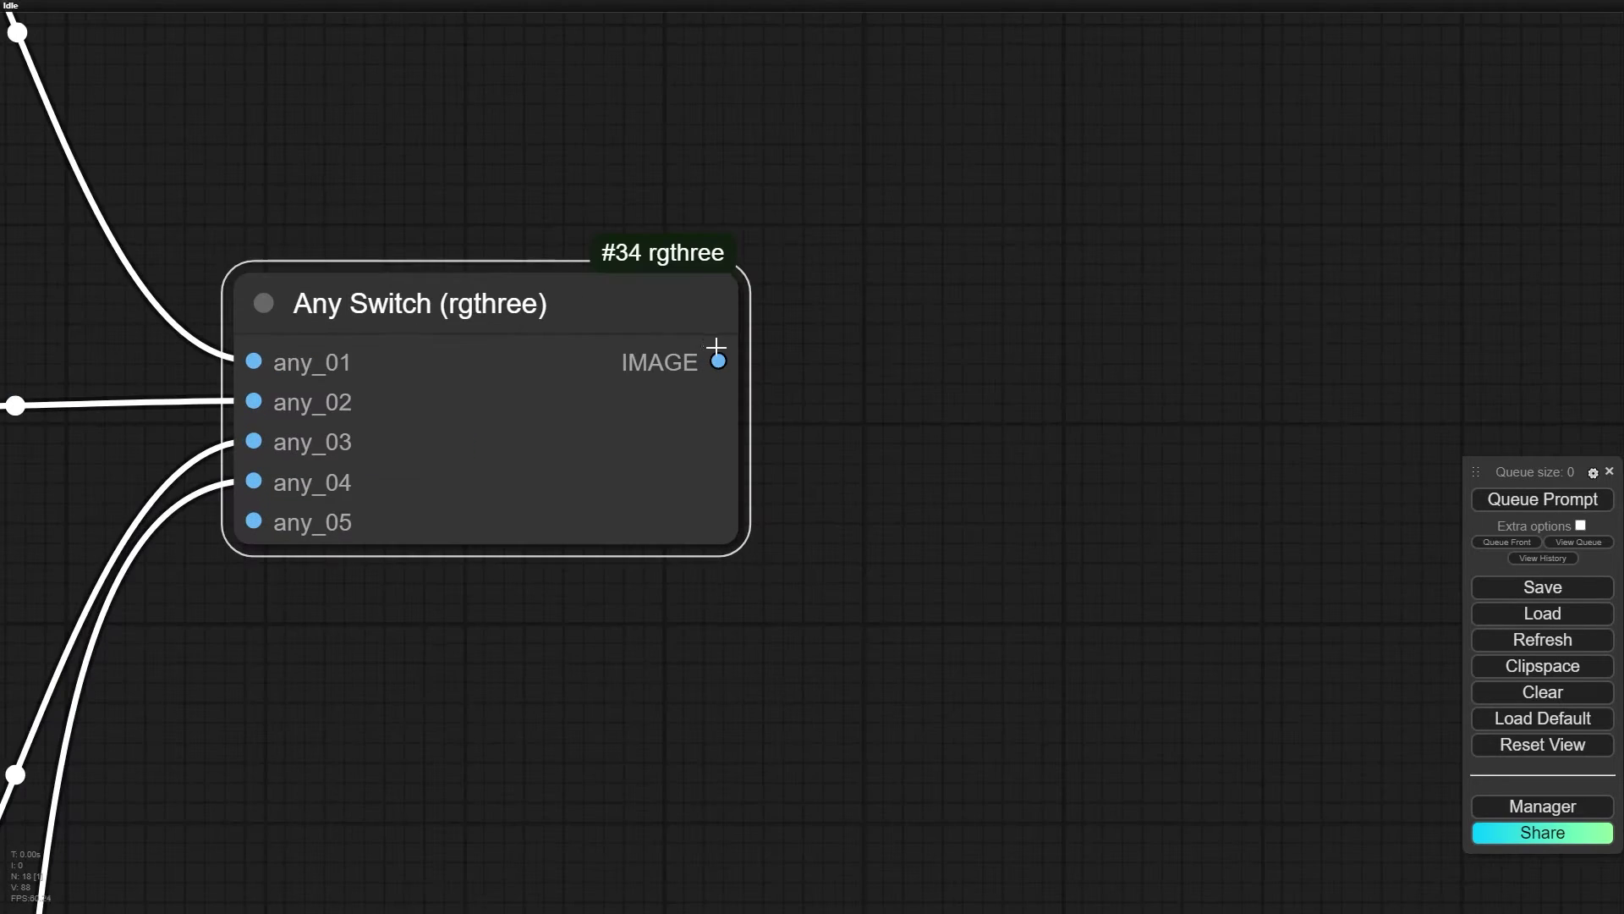
{"action": "left_click_drag", "start_coordinate": [719, 361], "coordinate": [817, 415]}
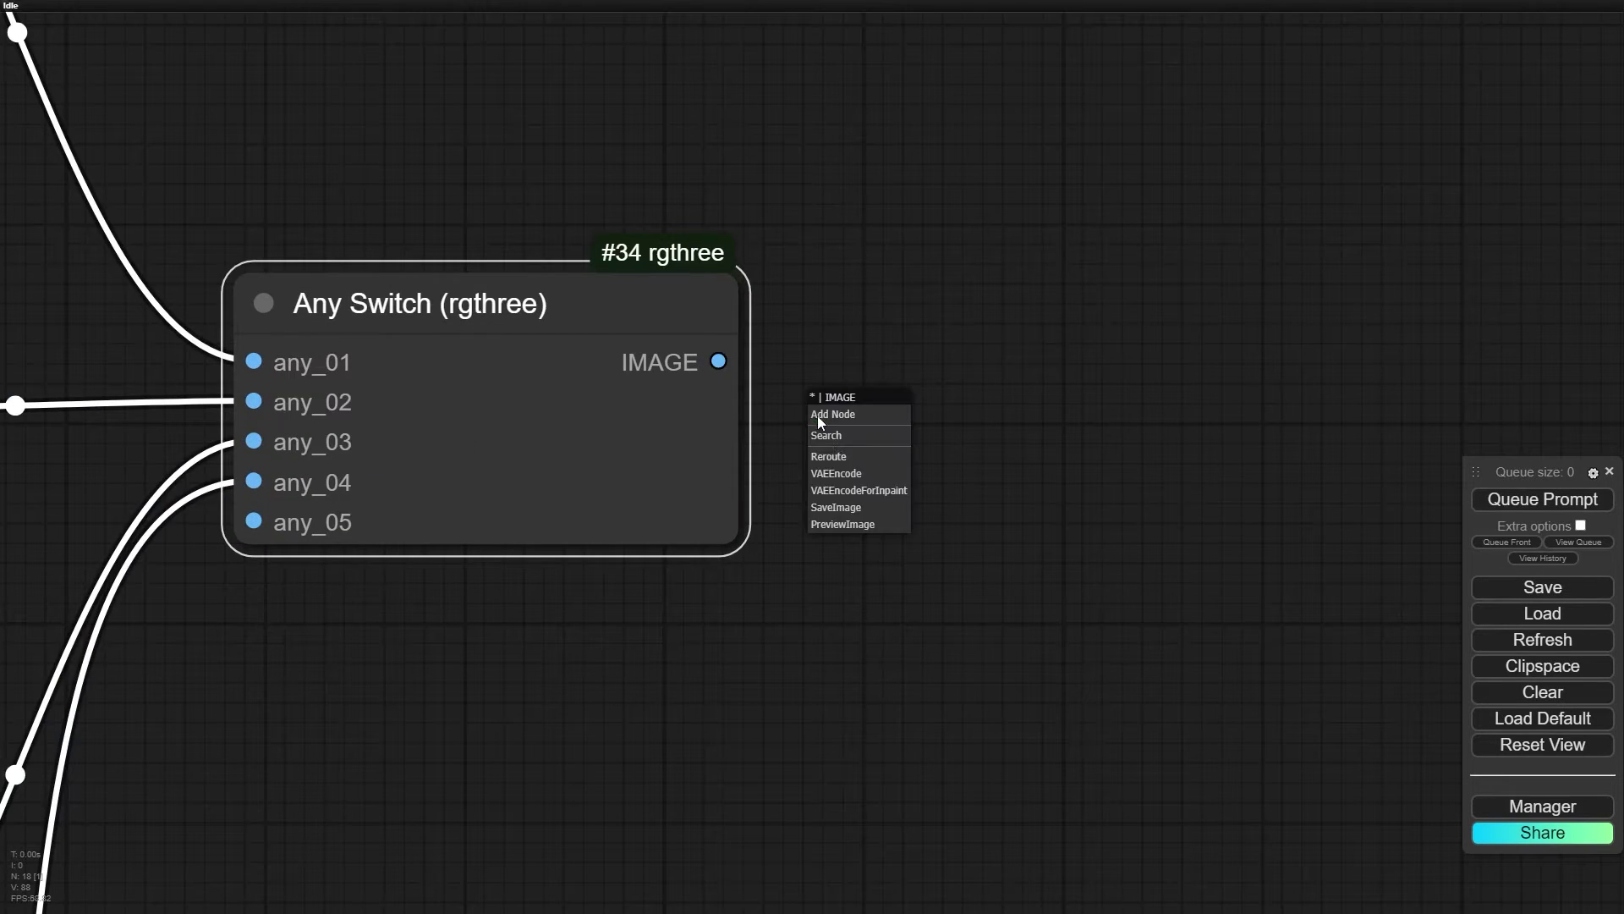
{"action": "left_click", "coordinate": [843, 524]}
{"action": "left_click_drag", "start_coordinate": [806, 257], "coordinate": [491, 149]}
{"action": "left_click_drag", "start_coordinate": [638, 265], "coordinate": [729, 224]}
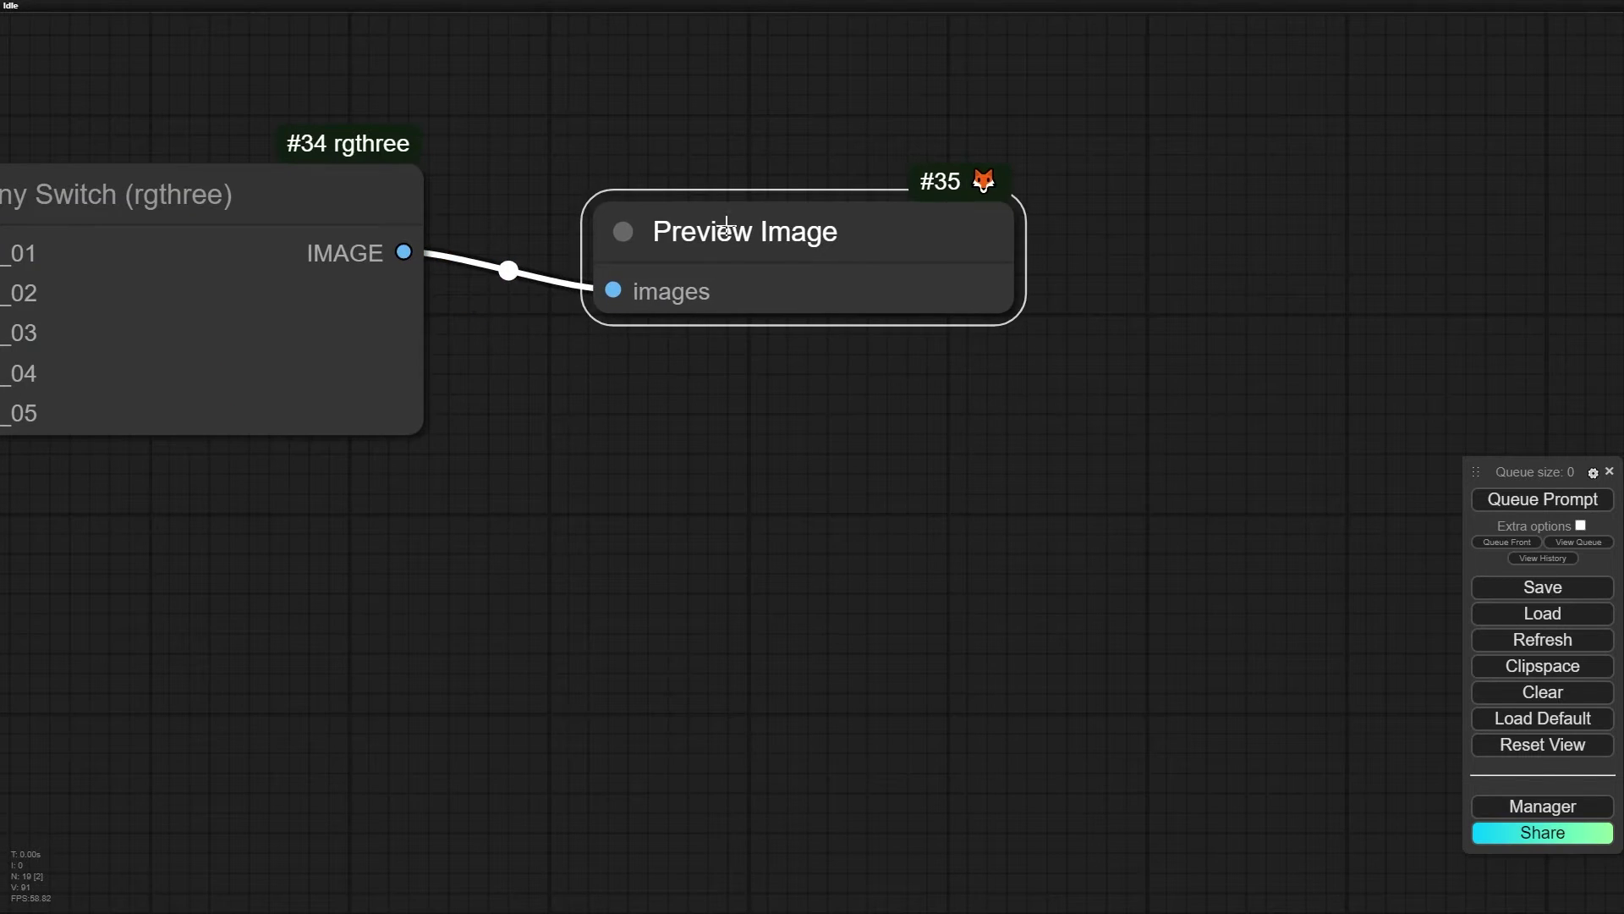
- Queue only the Preview Image node with Queue Selected Output Nodes (rgthree) and check the previewed image
{"action": "left_click_drag", "start_coordinate": [556, 547], "coordinate": [780, 522]}
{"action": "scroll", "coordinate": [1043, 245], "scroll_direction": "down", "scroll_amount": 1}
{"action": "scroll", "coordinate": [1042, 245], "scroll_direction": "down", "scroll_amount": 5}
{"action": "right_click", "coordinate": [1042, 244]}
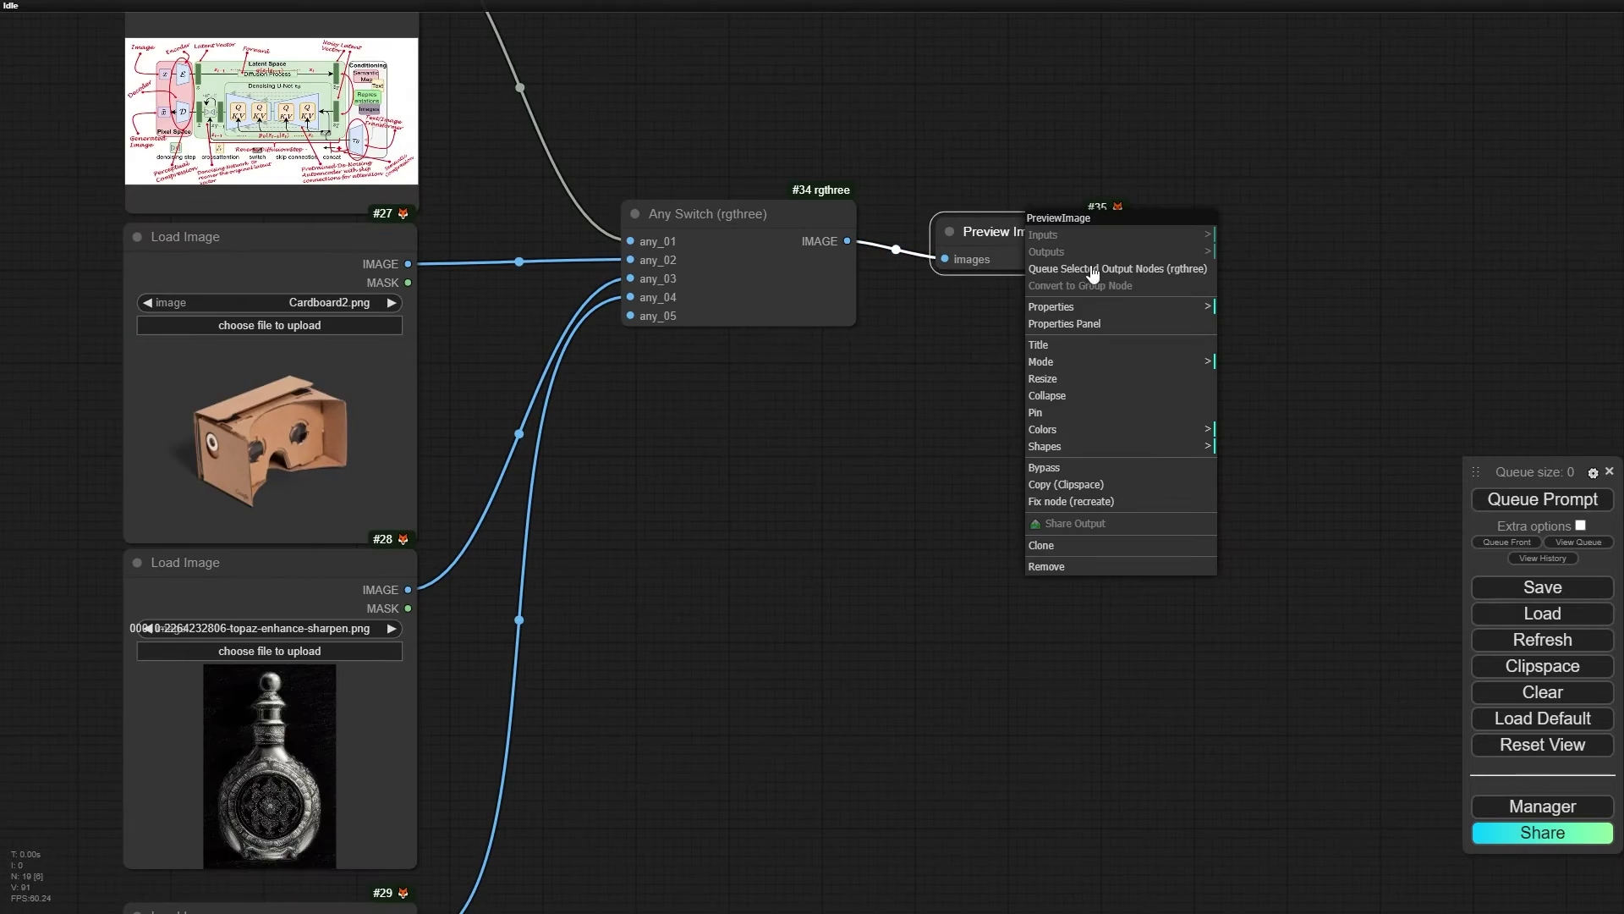
{"action": "left_click", "coordinate": [1110, 267]}
{"action": "scroll", "coordinate": [1090, 307], "scroll_direction": "up", "scroll_amount": 8}
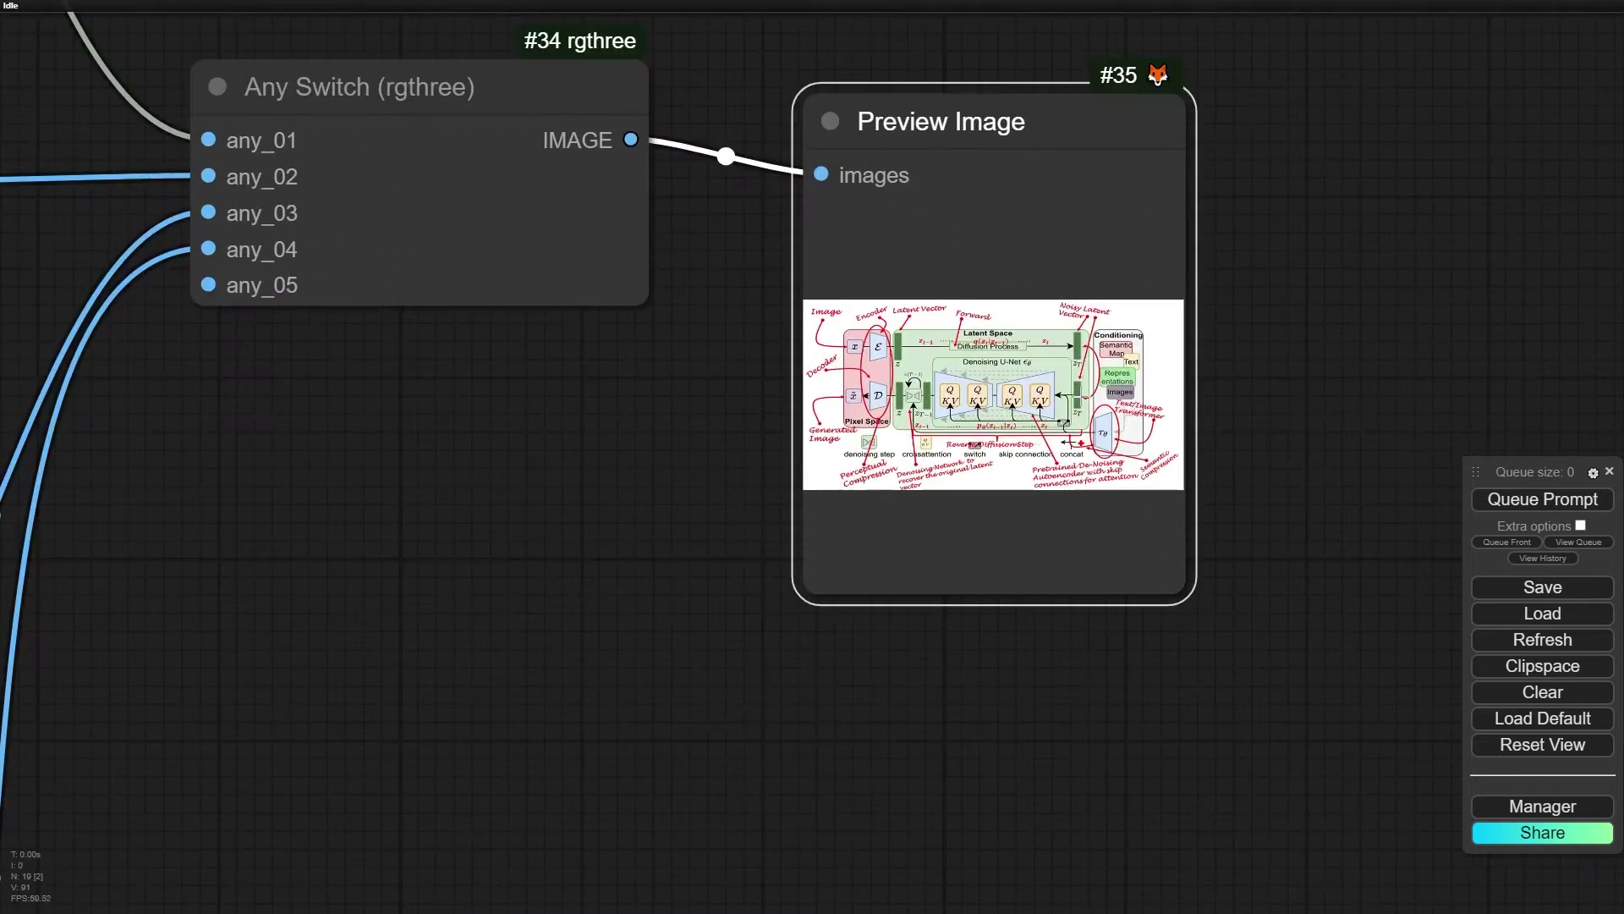
{"action": "scroll", "coordinate": [1036, 392], "scroll_direction": "down", "scroll_amount": 8}
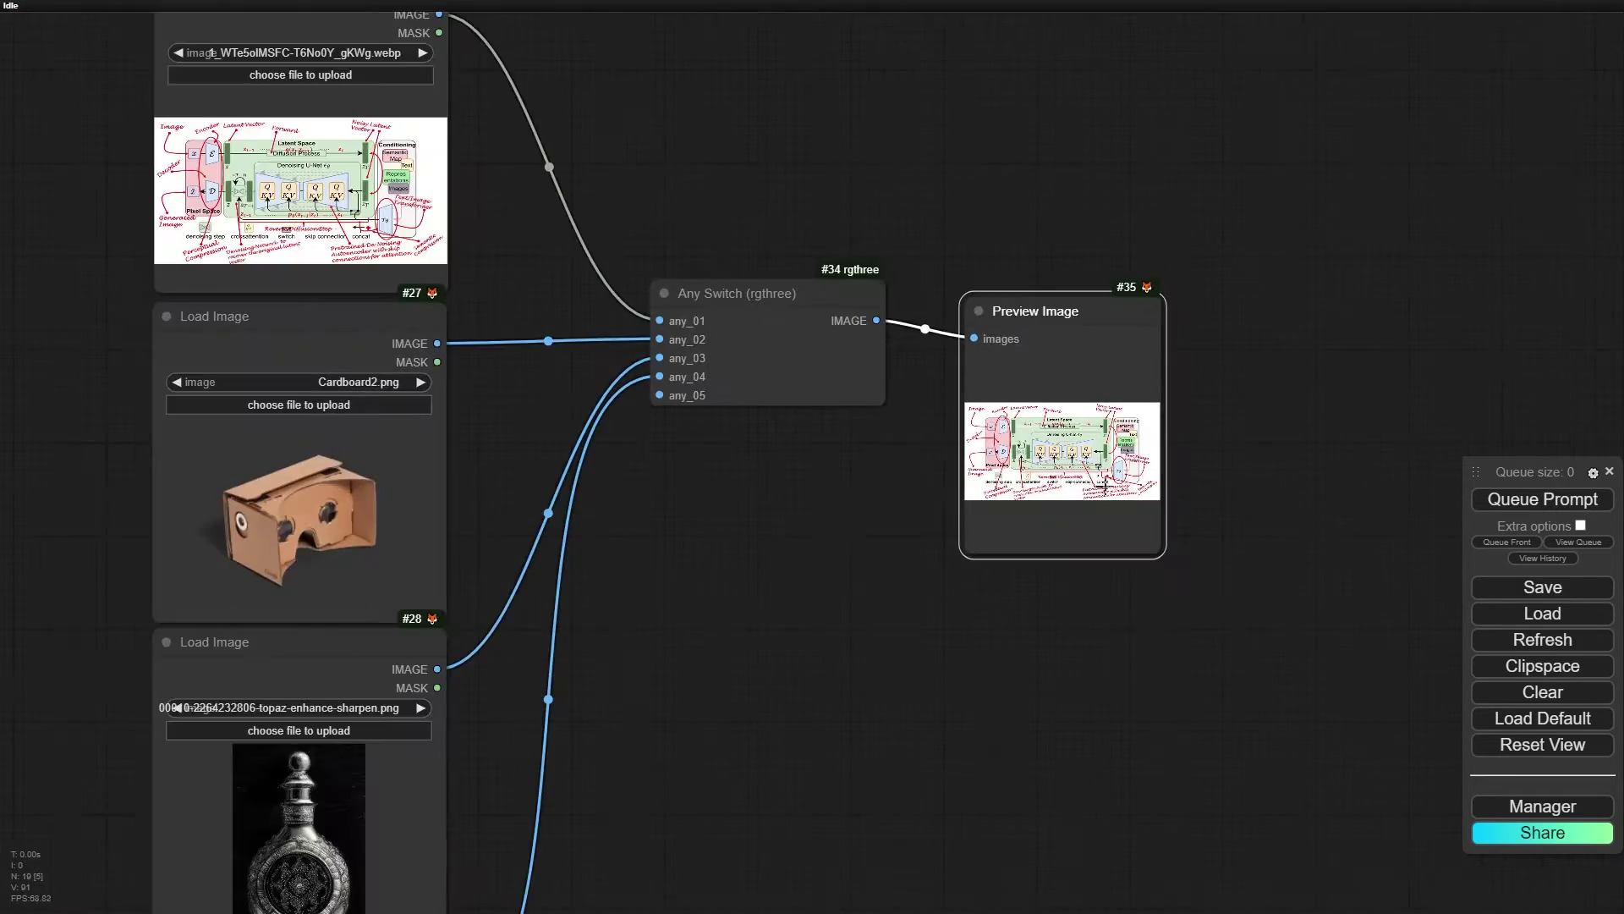
- Mute the diagram Load Image node connected to any_01 and queue only the Preview Image node
{"action": "scroll", "coordinate": [453, 175], "scroll_direction": "up", "scroll_amount": 2}
{"action": "left_click_drag", "start_coordinate": [366, 110], "coordinate": [349, 73]}
{"action": "scroll", "coordinate": [648, 159], "scroll_direction": "down", "scroll_amount": 2}
{"action": "left_click", "coordinate": [297, 98]}
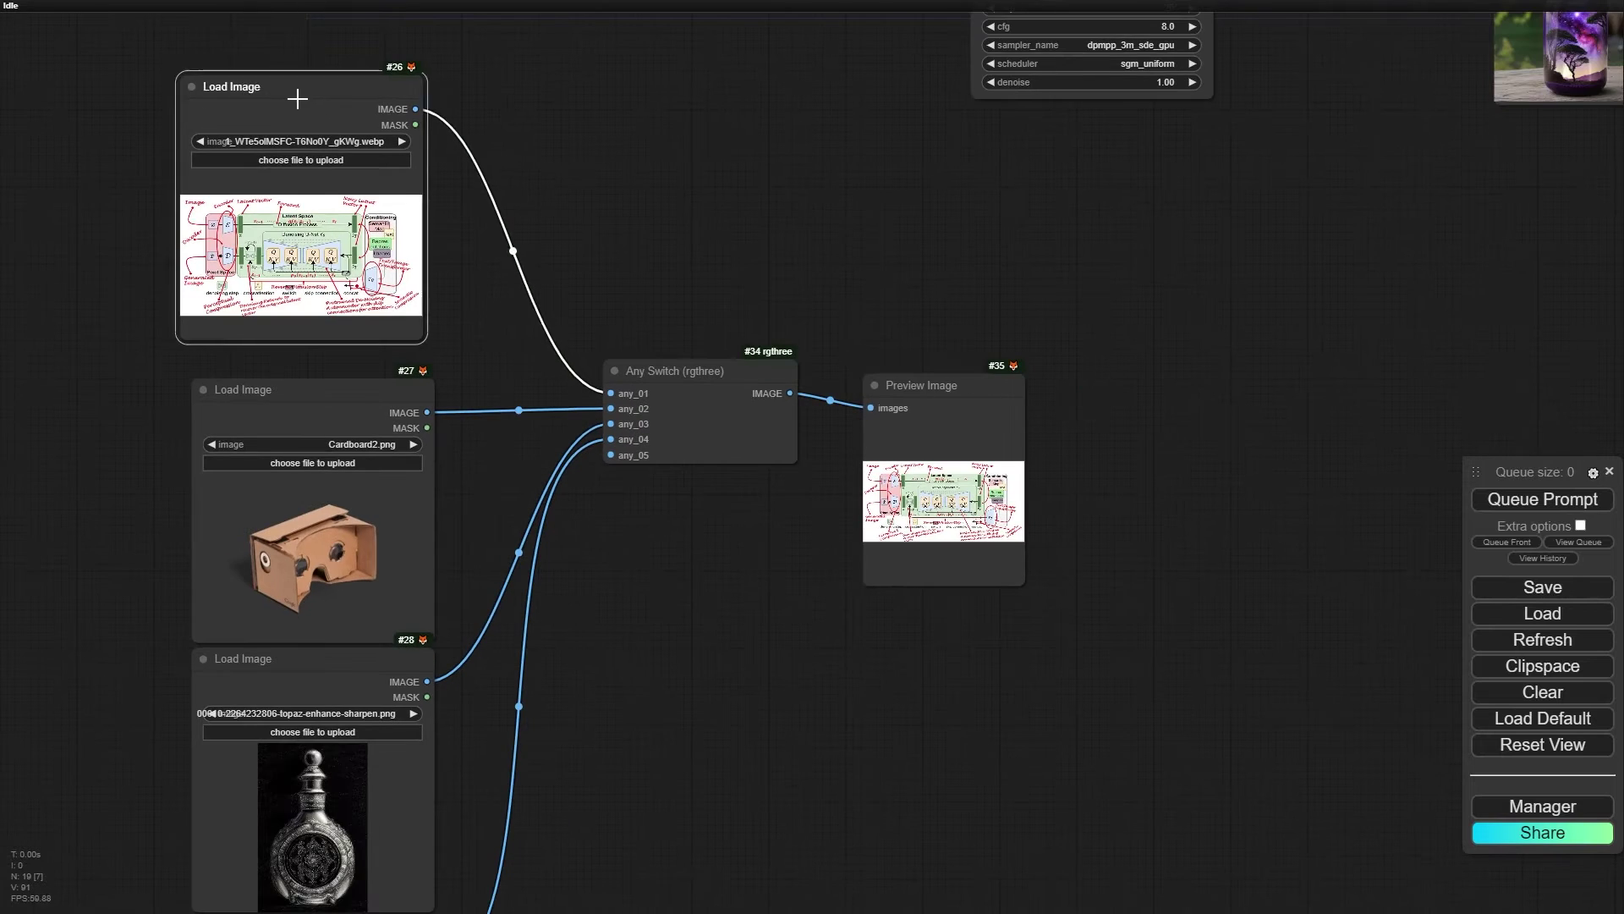
{"action": "key", "text": "ctrl+m"}
{"action": "right_click", "coordinate": [714, 380]}
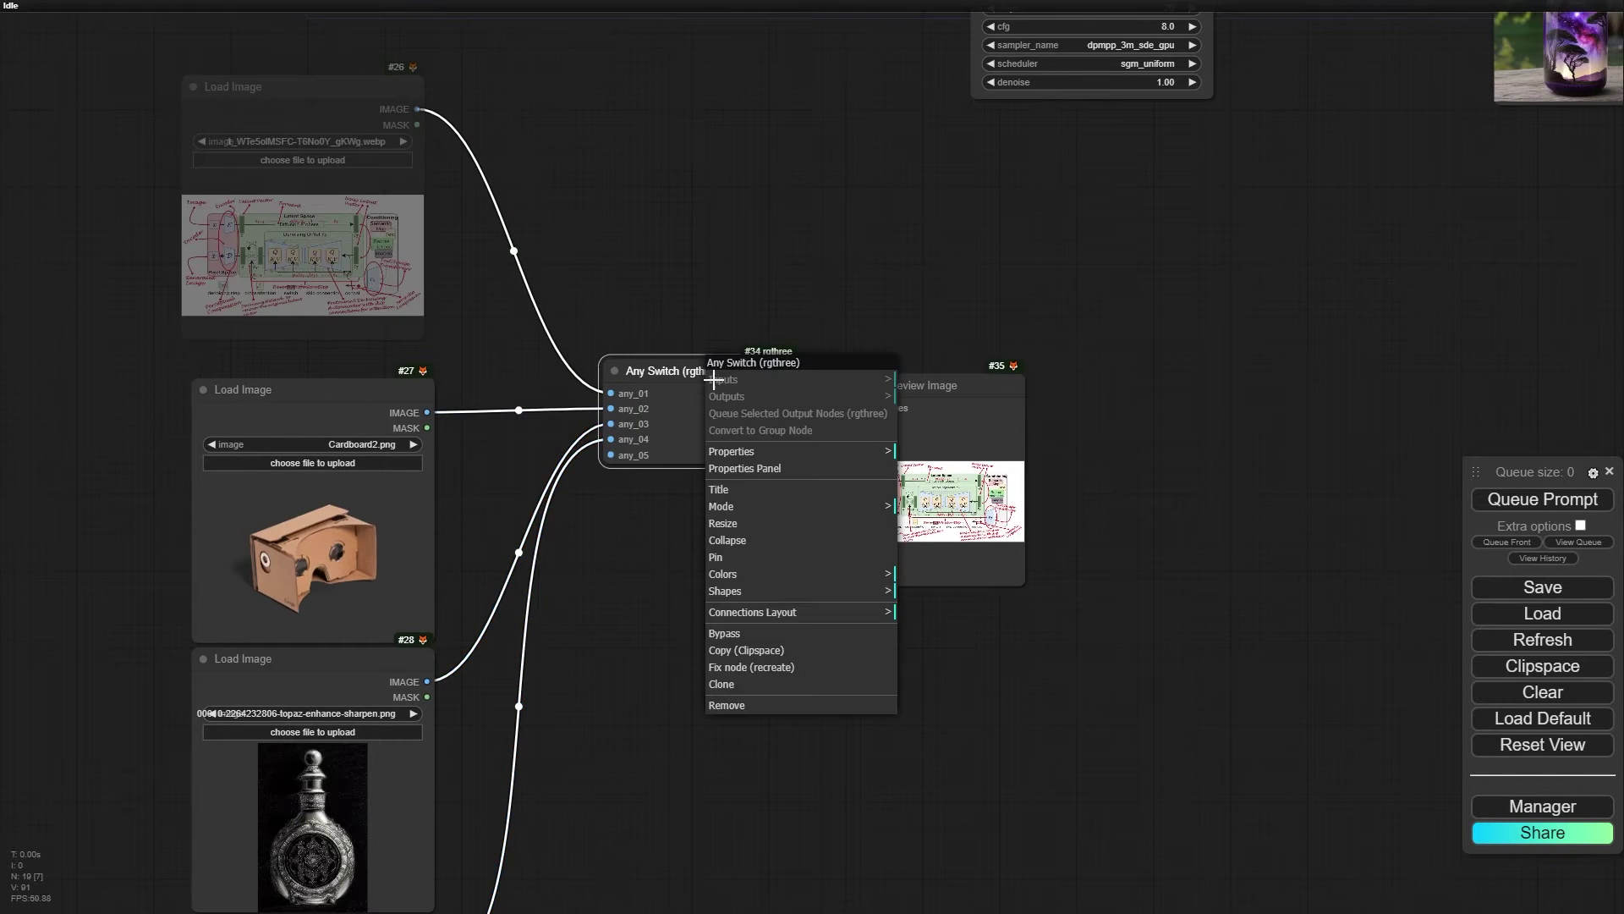
{"action": "right_click", "coordinate": [967, 376]}
{"action": "left_click", "coordinate": [1051, 467]}
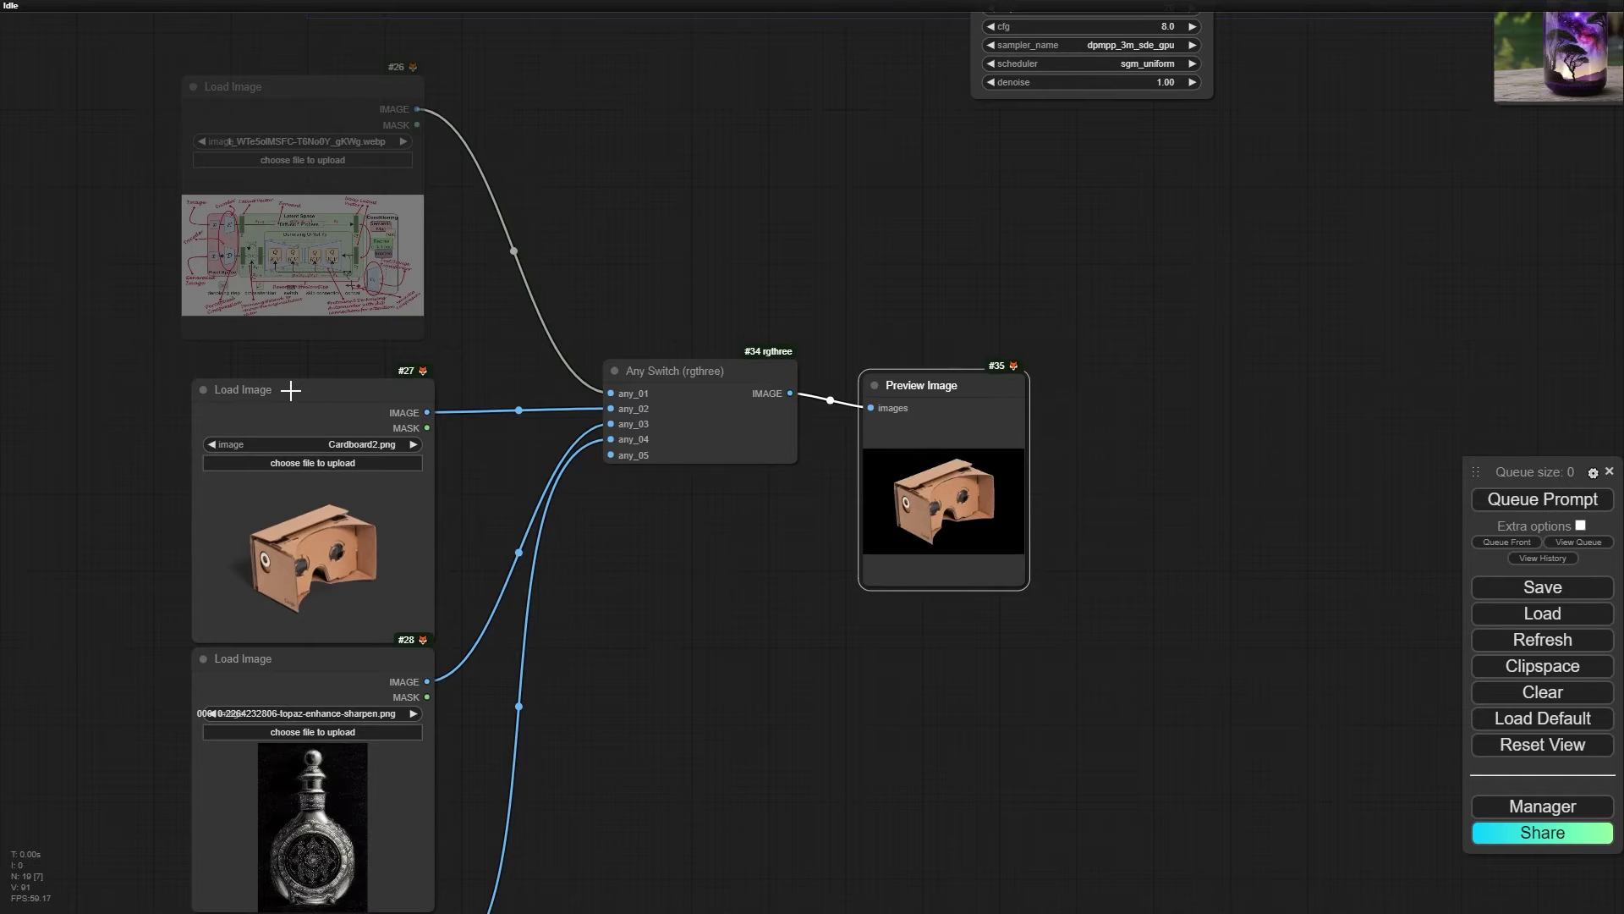
- Mute the Cardboard2.png Load Image node, queue only the Preview Image node, and check its output
{"action": "left_click", "coordinate": [291, 390]}
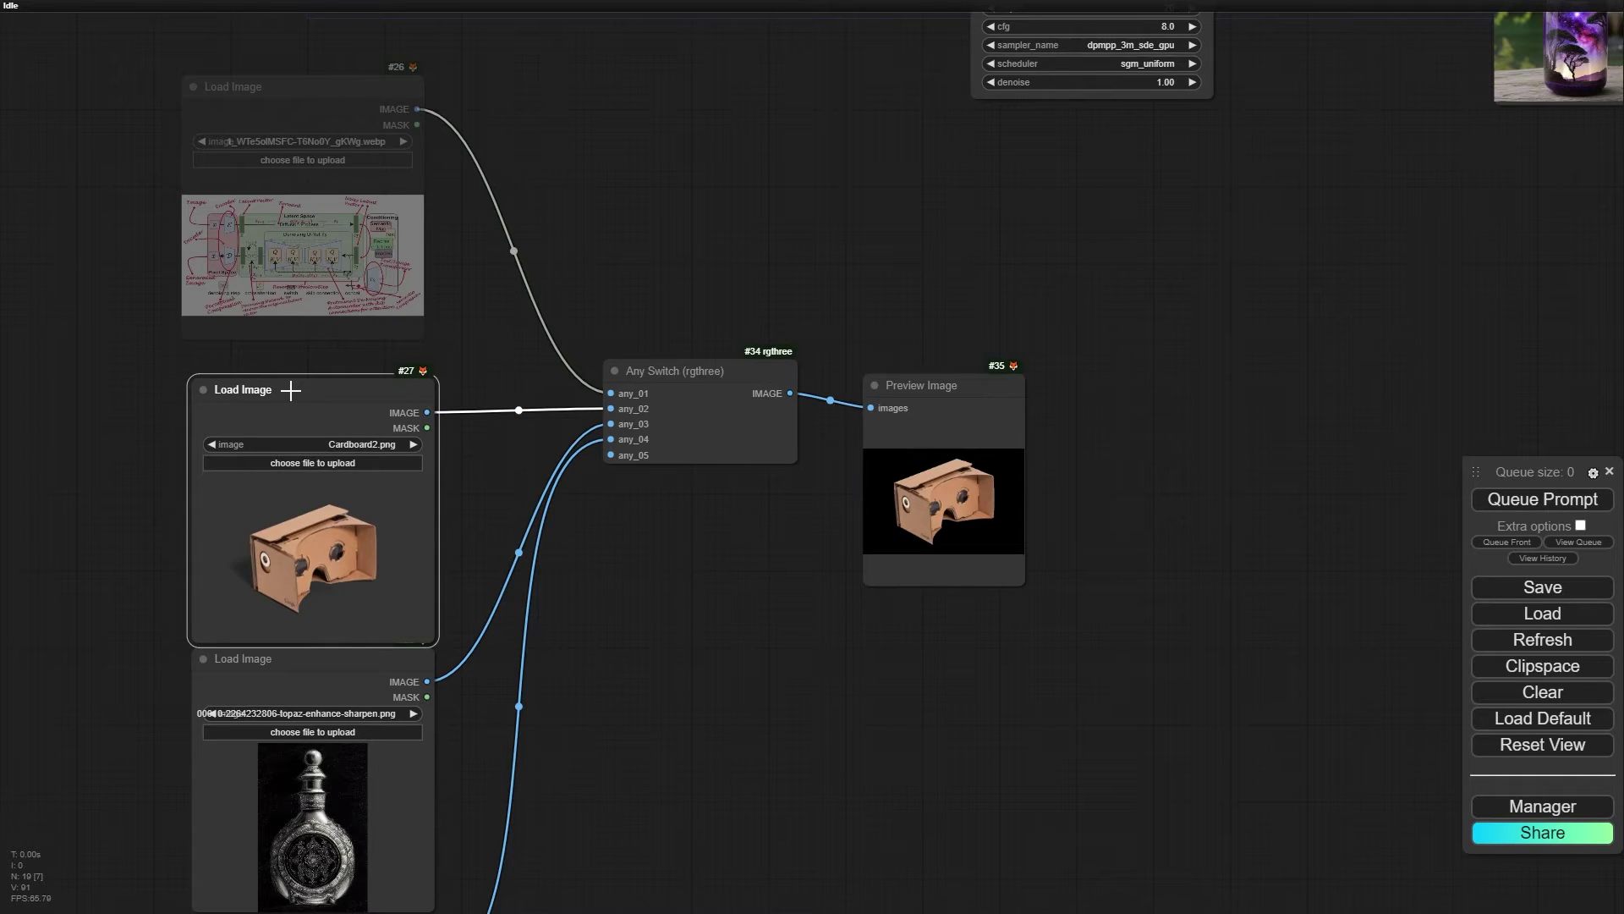
{"action": "right_click", "coordinate": [912, 397]}
{"action": "left_click", "coordinate": [999, 471]}
{"action": "left_click_drag", "start_coordinate": [630, 815], "coordinate": [631, 587]}
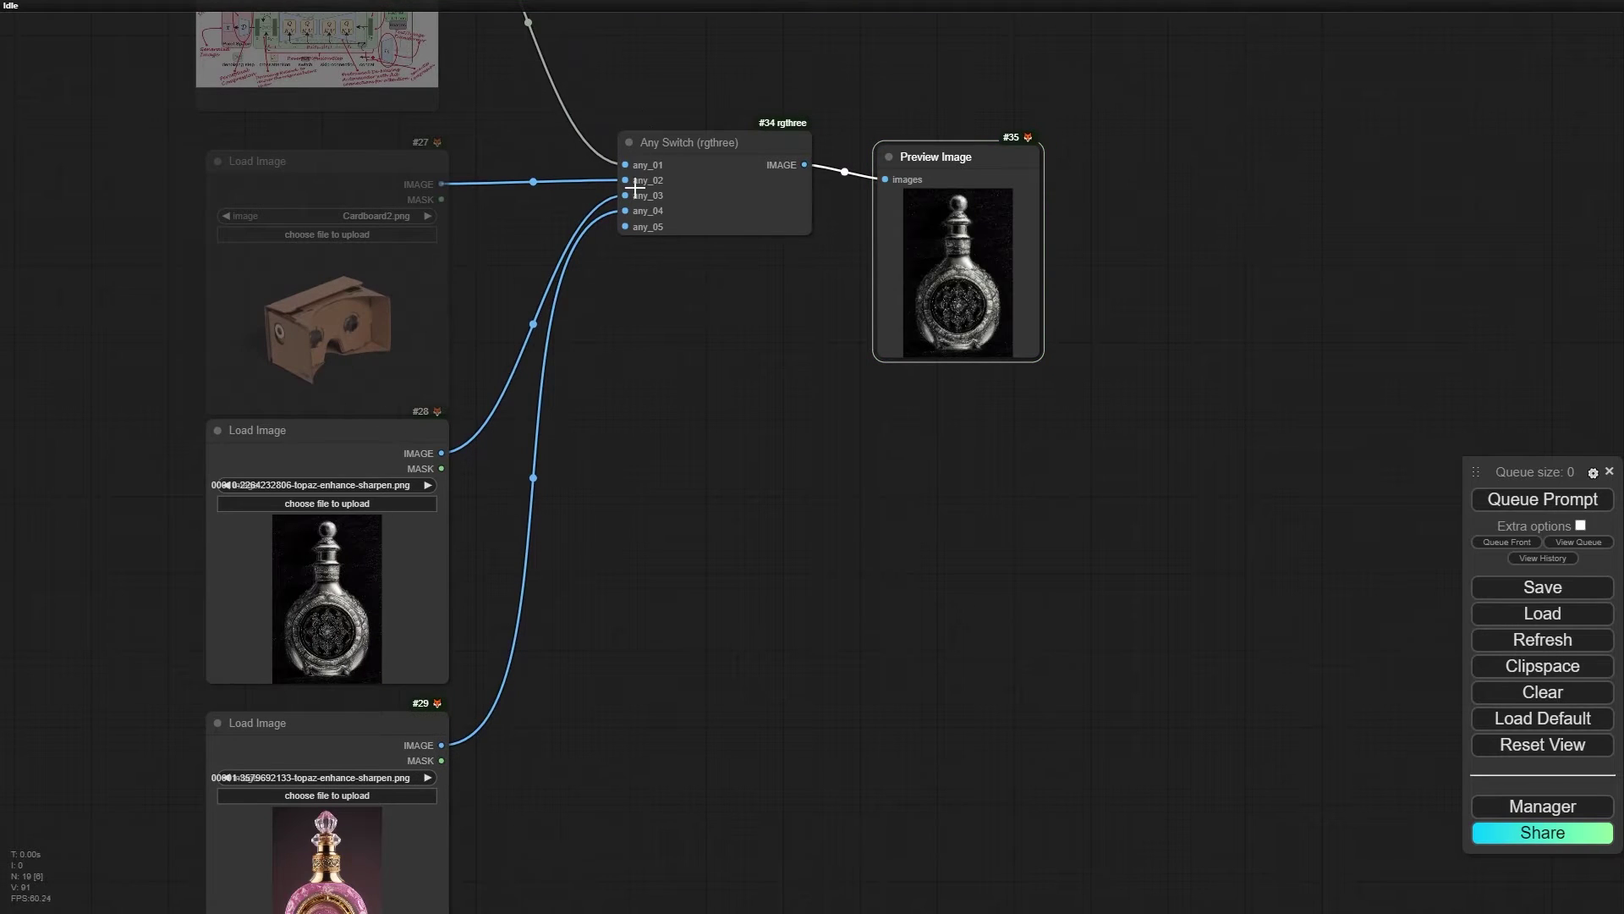
{"action": "scroll", "coordinate": [624, 167], "scroll_direction": "up", "scroll_amount": 3}
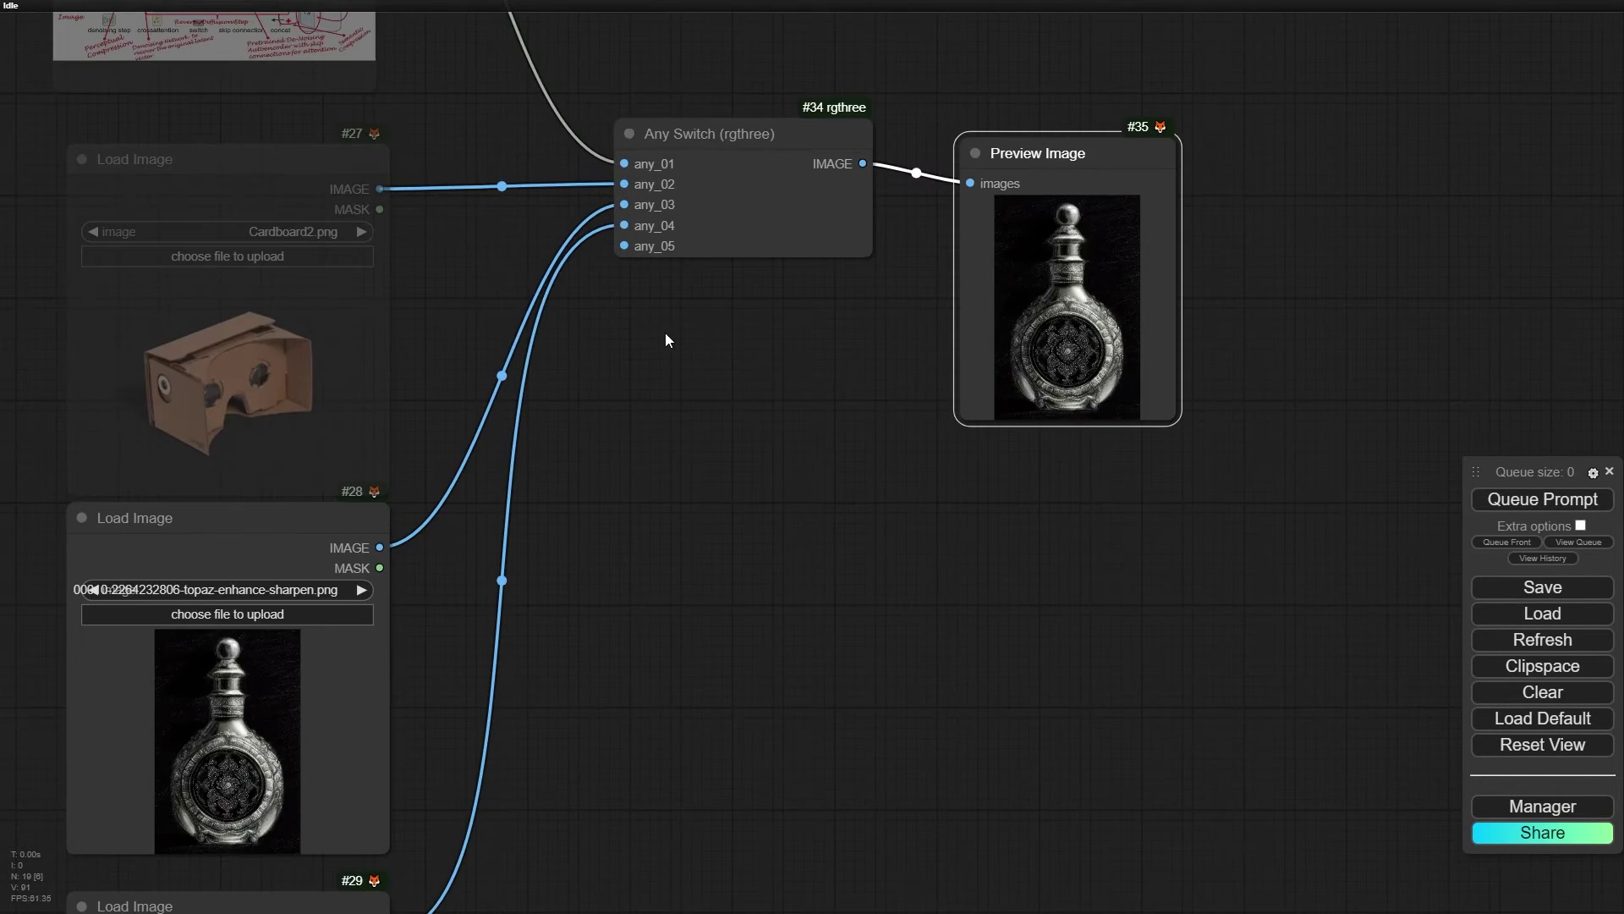
- Mute the silver bottle Load Image node connected to any_03 and queue the full prompt
{"action": "left_click_drag", "start_coordinate": [500, 240], "coordinate": [544, 480]}
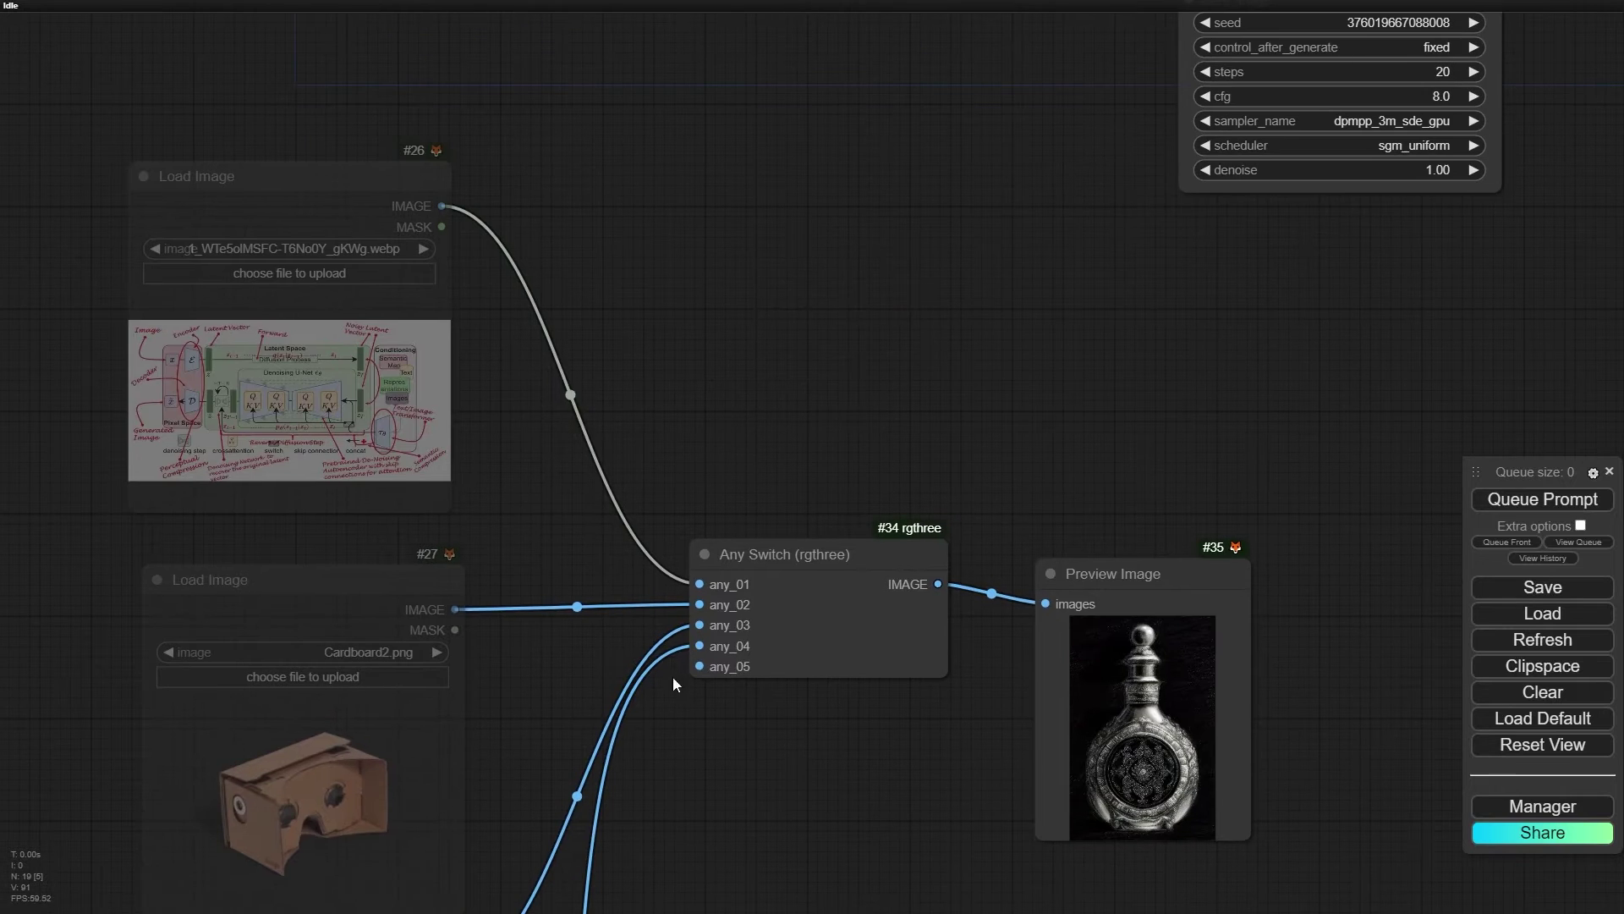
{"action": "left_click_drag", "start_coordinate": [713, 857], "coordinate": [630, 78]}
{"action": "scroll", "coordinate": [673, 363], "scroll_direction": "down", "scroll_amount": 4}
{"action": "left_click_drag", "start_coordinate": [677, 506], "coordinate": [763, 660]}
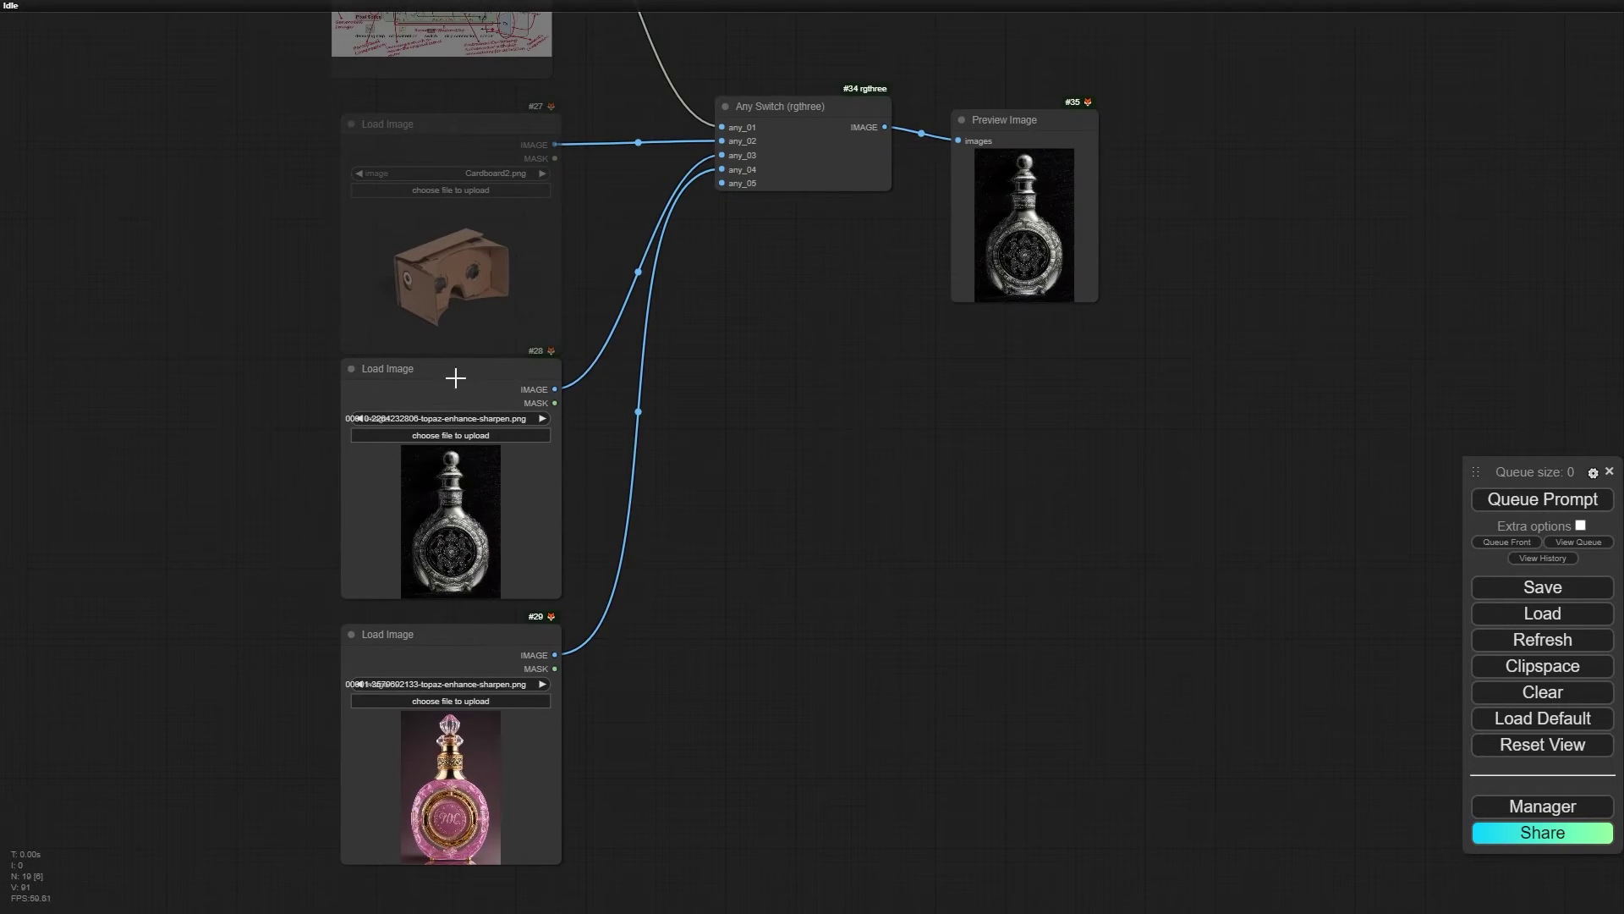
{"action": "left_click", "coordinate": [537, 530]}
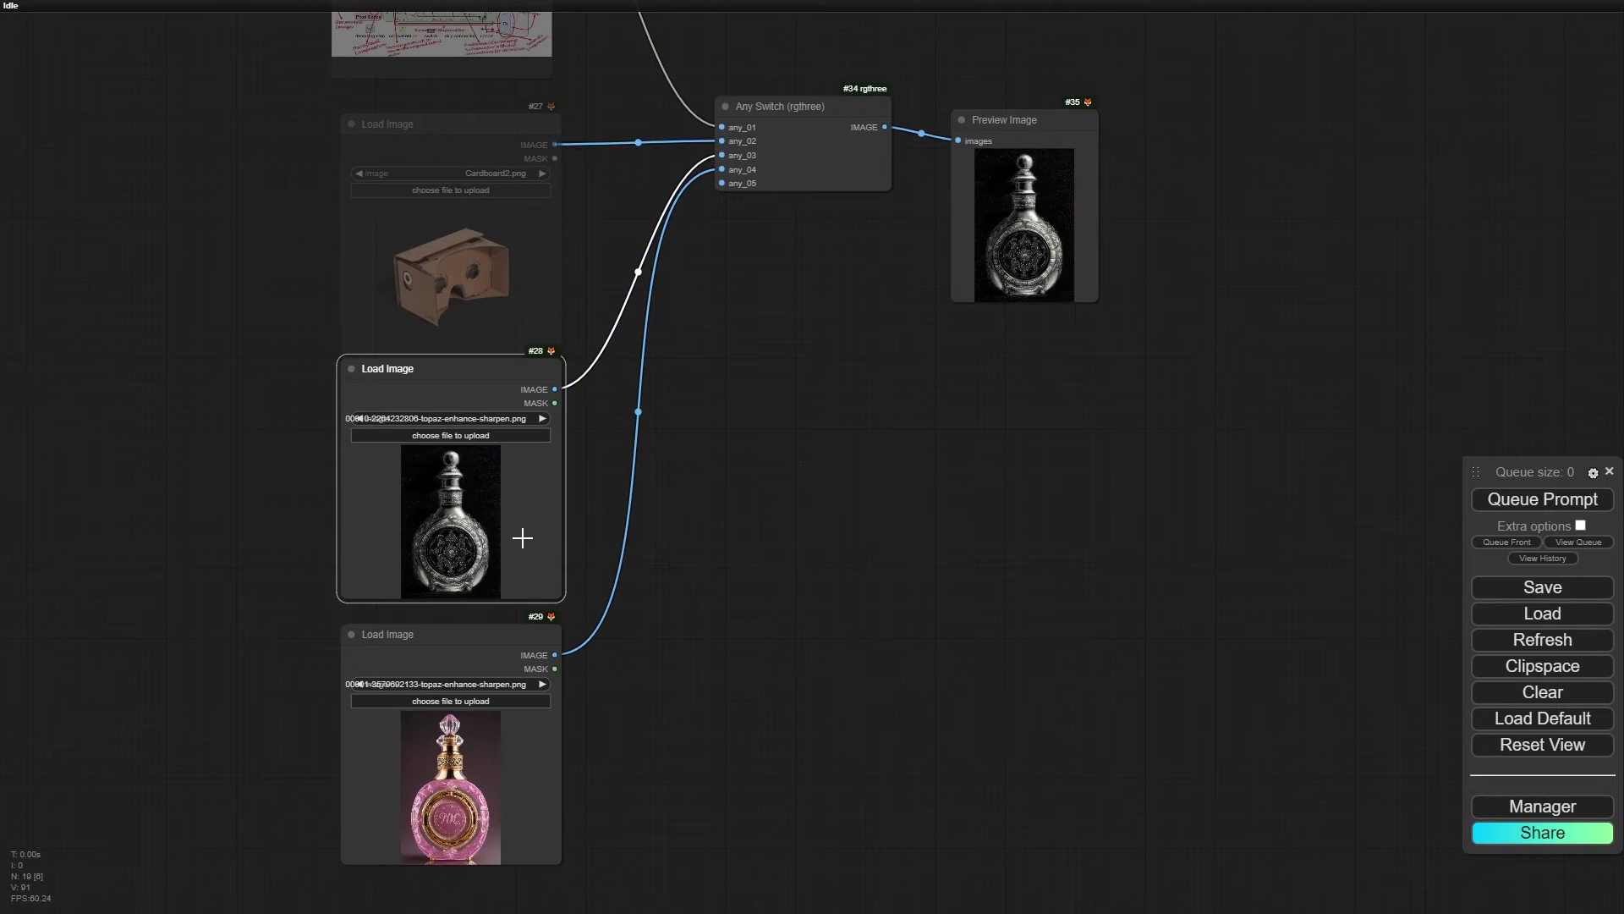
{"action": "key", "text": "ctrl+m"}
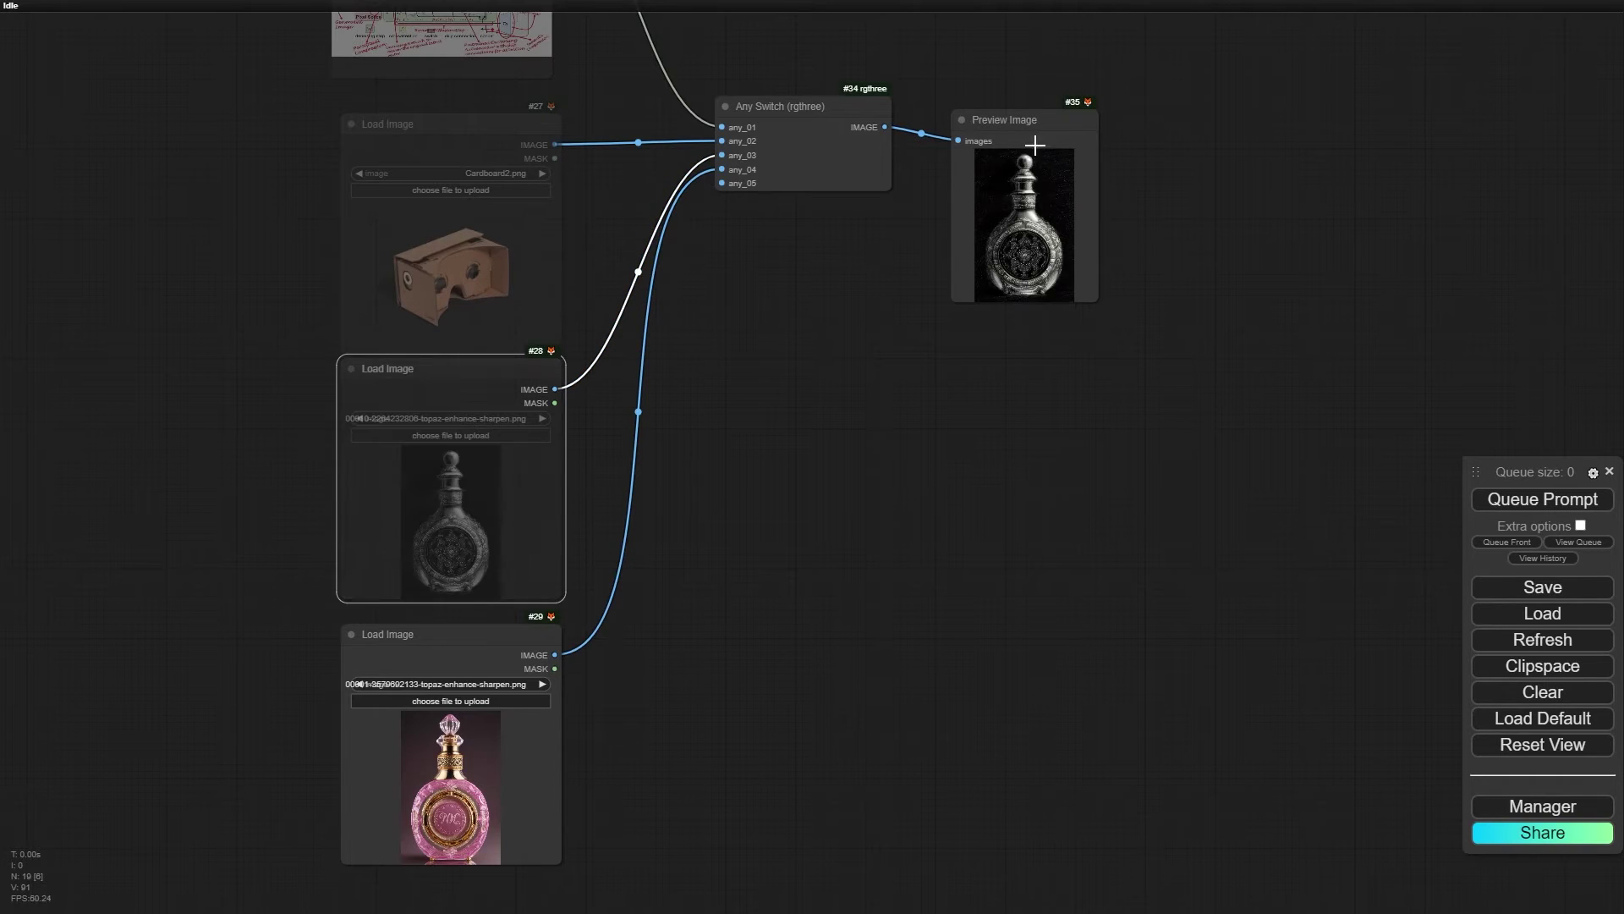
{"action": "left_click", "coordinate": [1510, 498]}
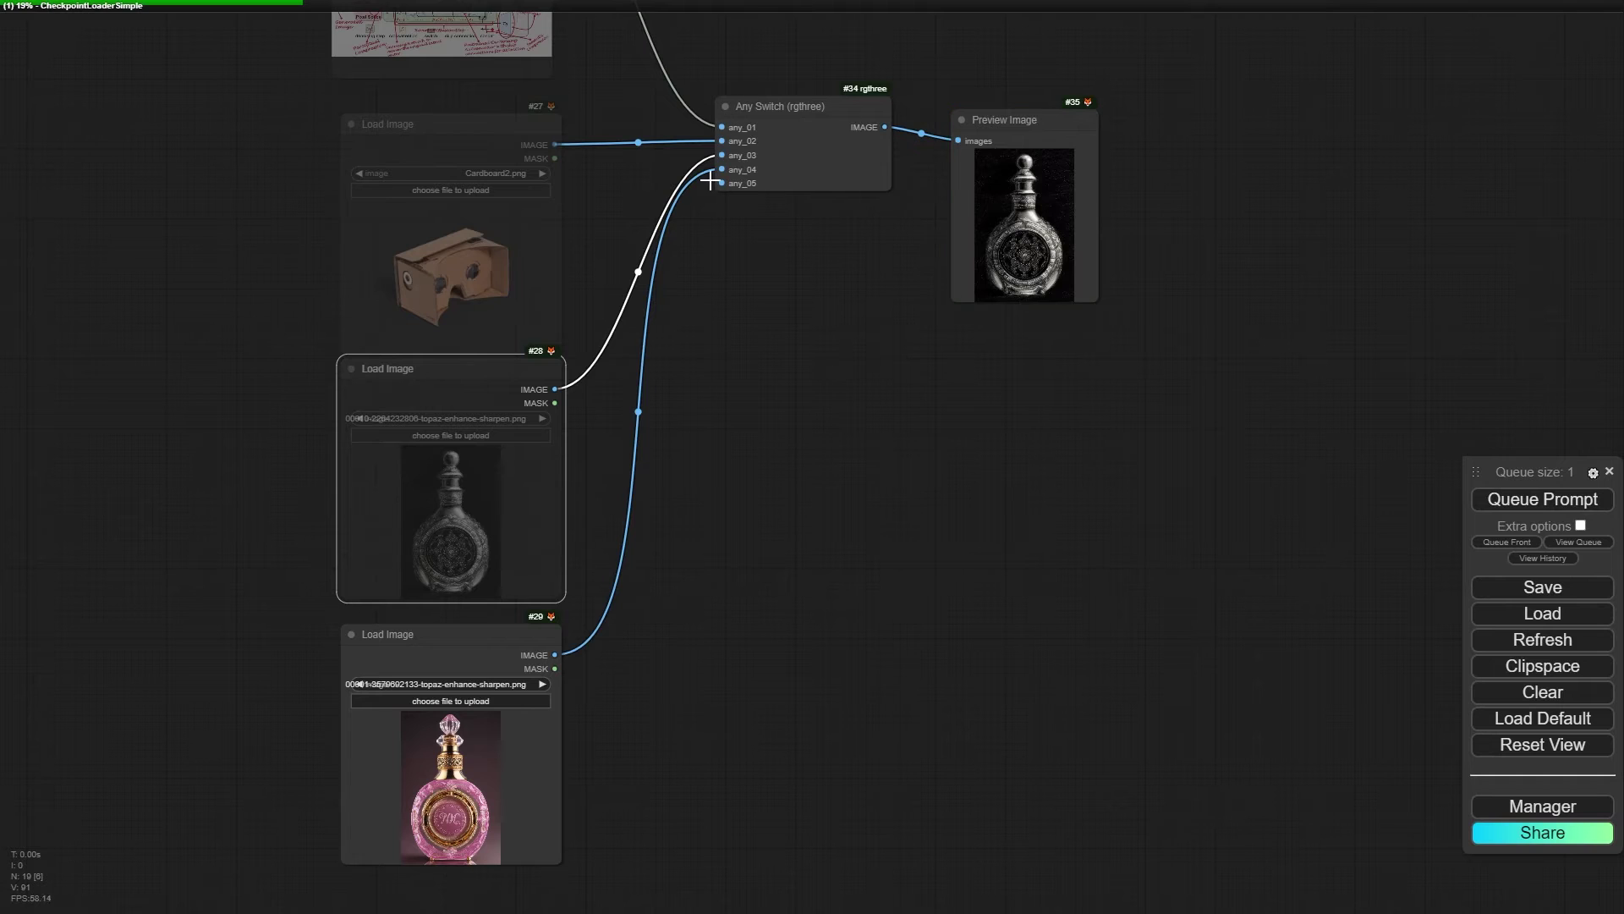
- Unmute the diagram Load Image node connected to any_01 and queue only the Preview Image node
{"action": "left_click_drag", "start_coordinate": [771, 365], "coordinate": [779, 551]}
{"action": "left_click", "coordinate": [478, 163]}
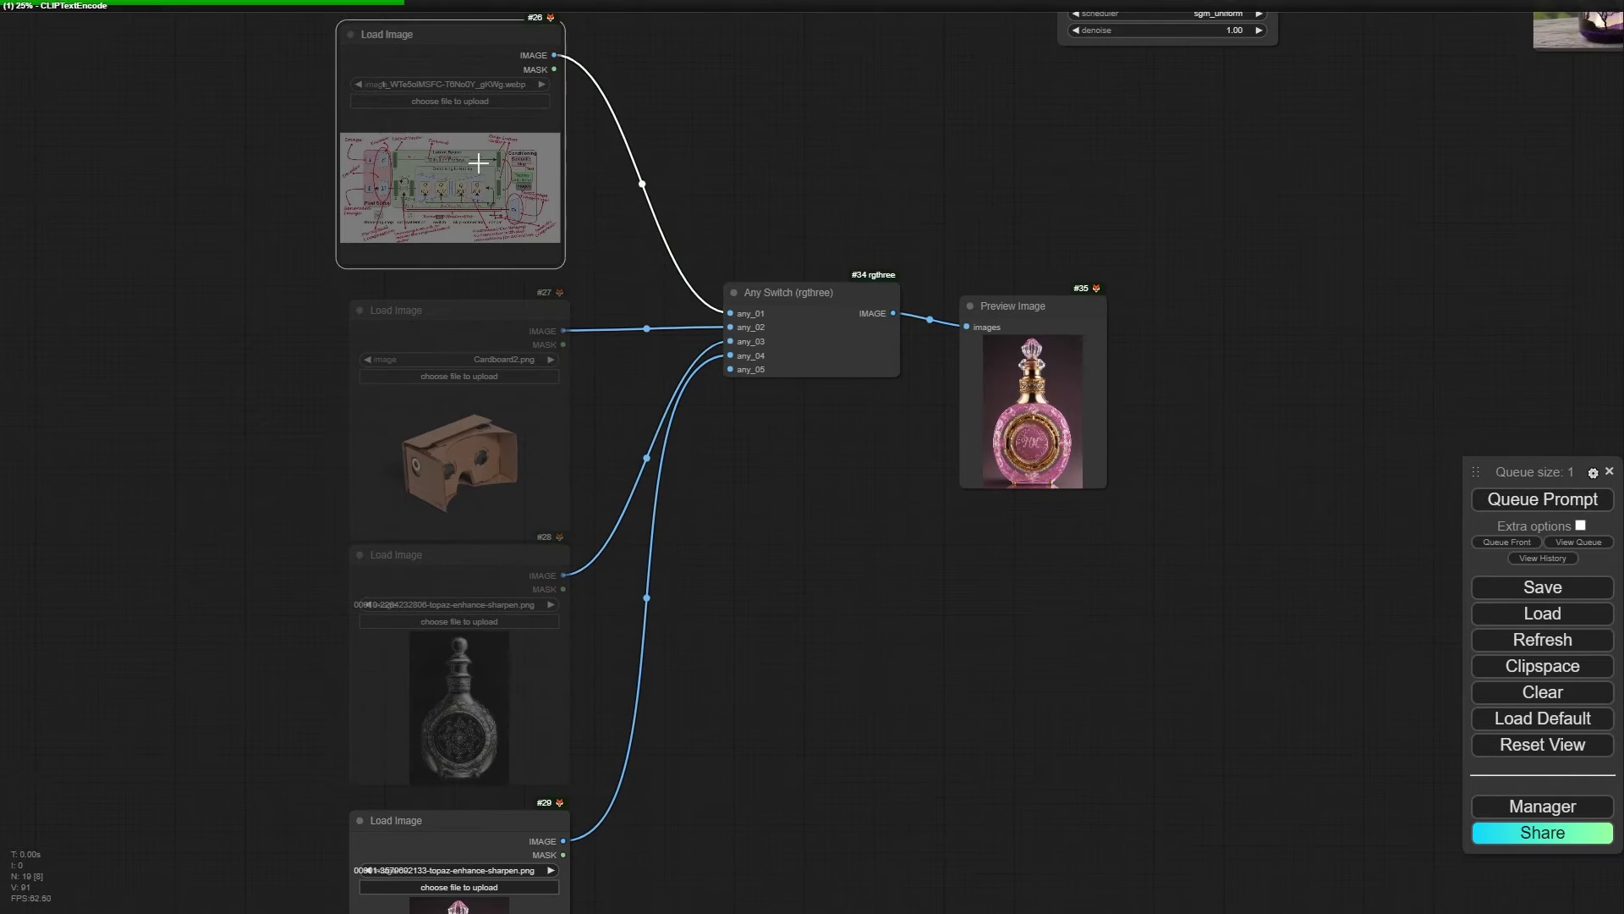
{"action": "key", "text": "ctrl+m"}
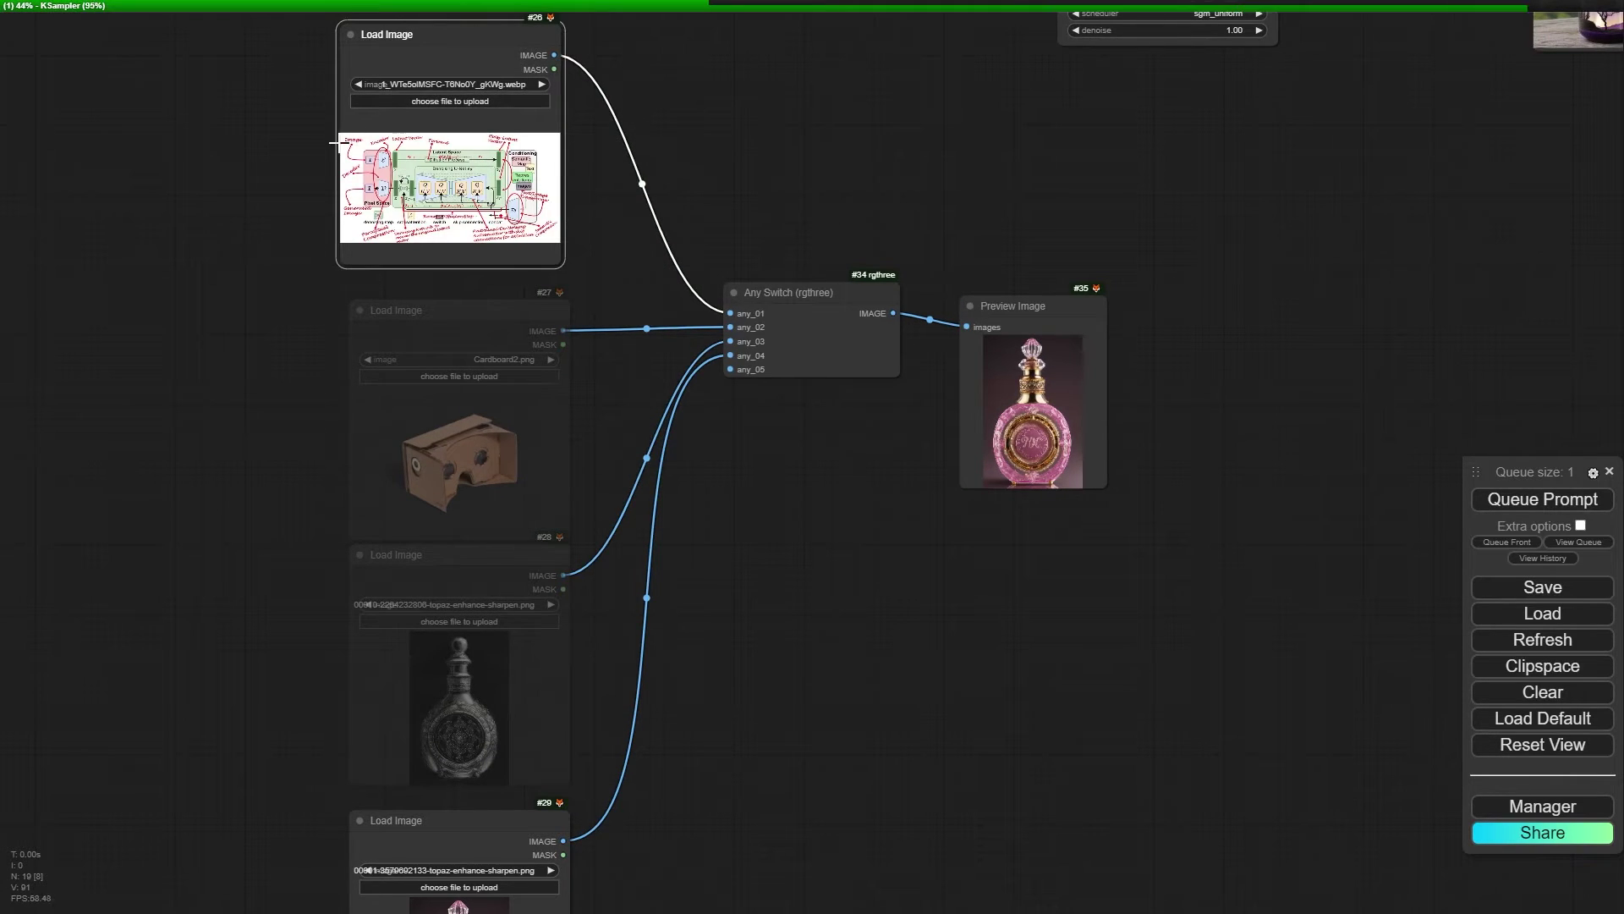
{"action": "right_click", "coordinate": [1007, 374]}
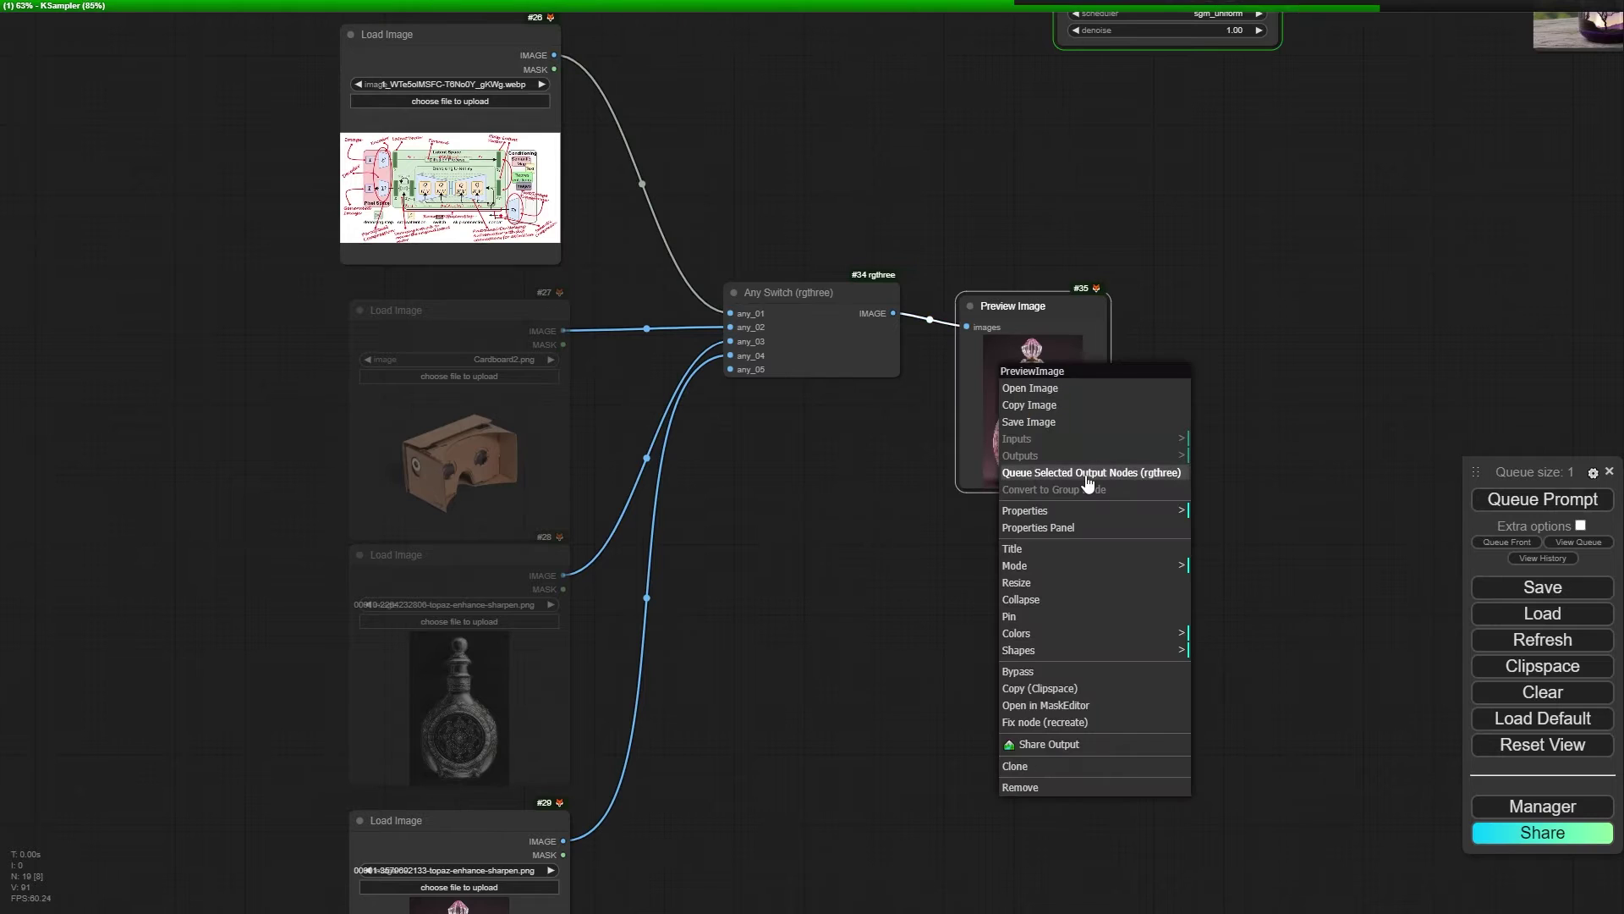
{"action": "left_click", "coordinate": [1085, 473]}
- Show the running and pending queue, queue only the Preview Image node again, and check its output
{"action": "left_click", "coordinate": [1600, 542]}
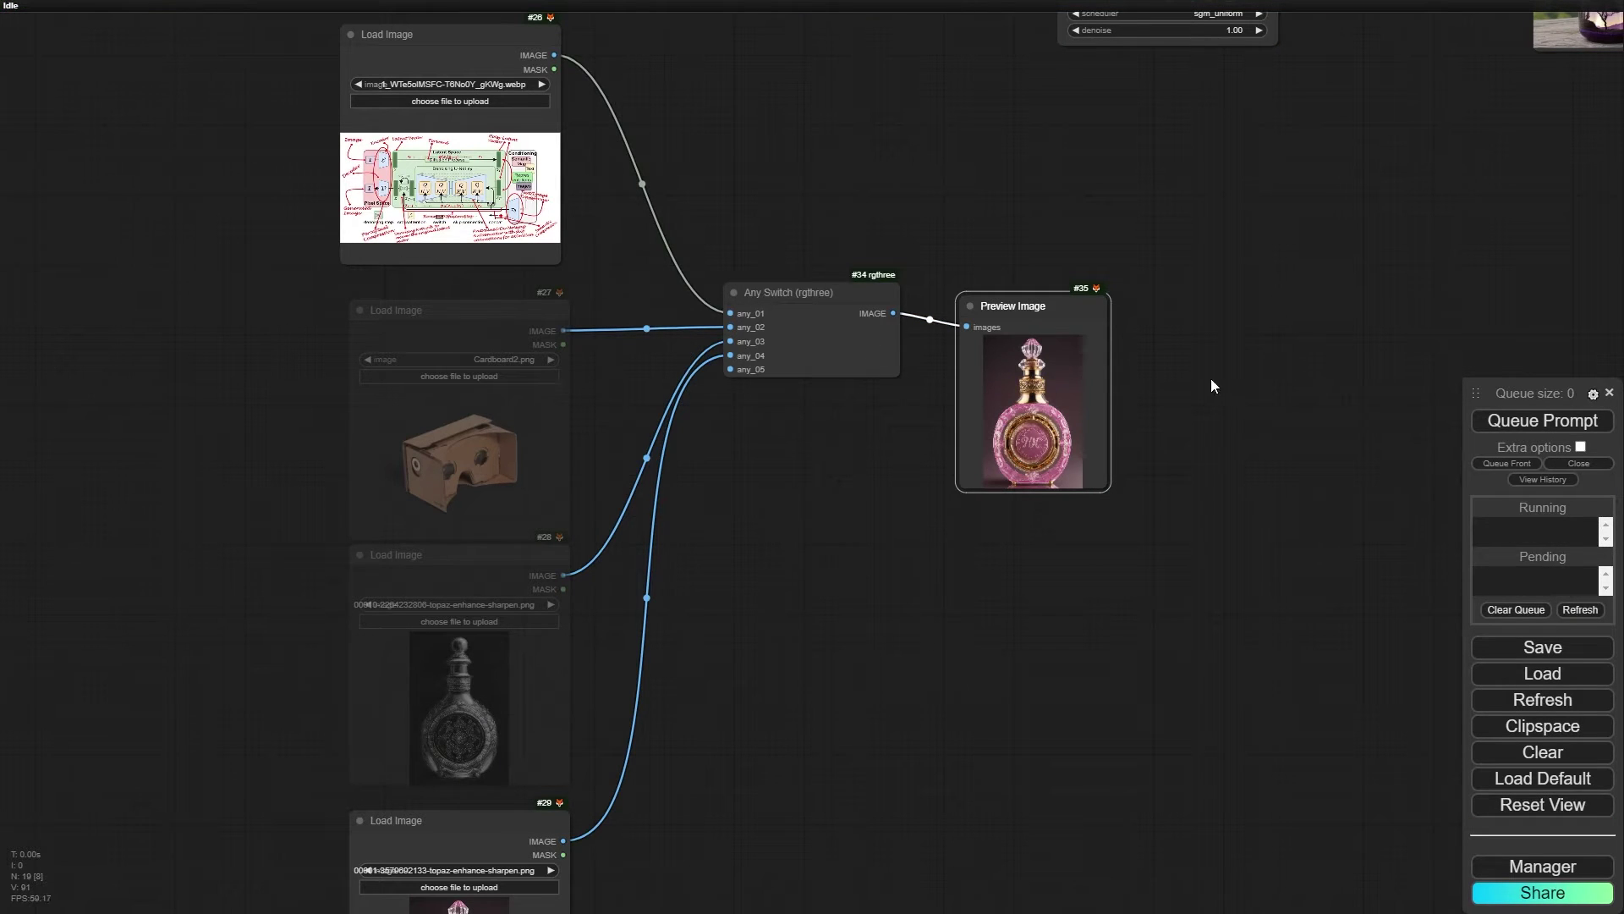
{"action": "left_click_drag", "start_coordinate": [861, 657], "coordinate": [884, 569]}
{"action": "right_click", "coordinate": [988, 338]}
{"action": "left_click", "coordinate": [1099, 427]}
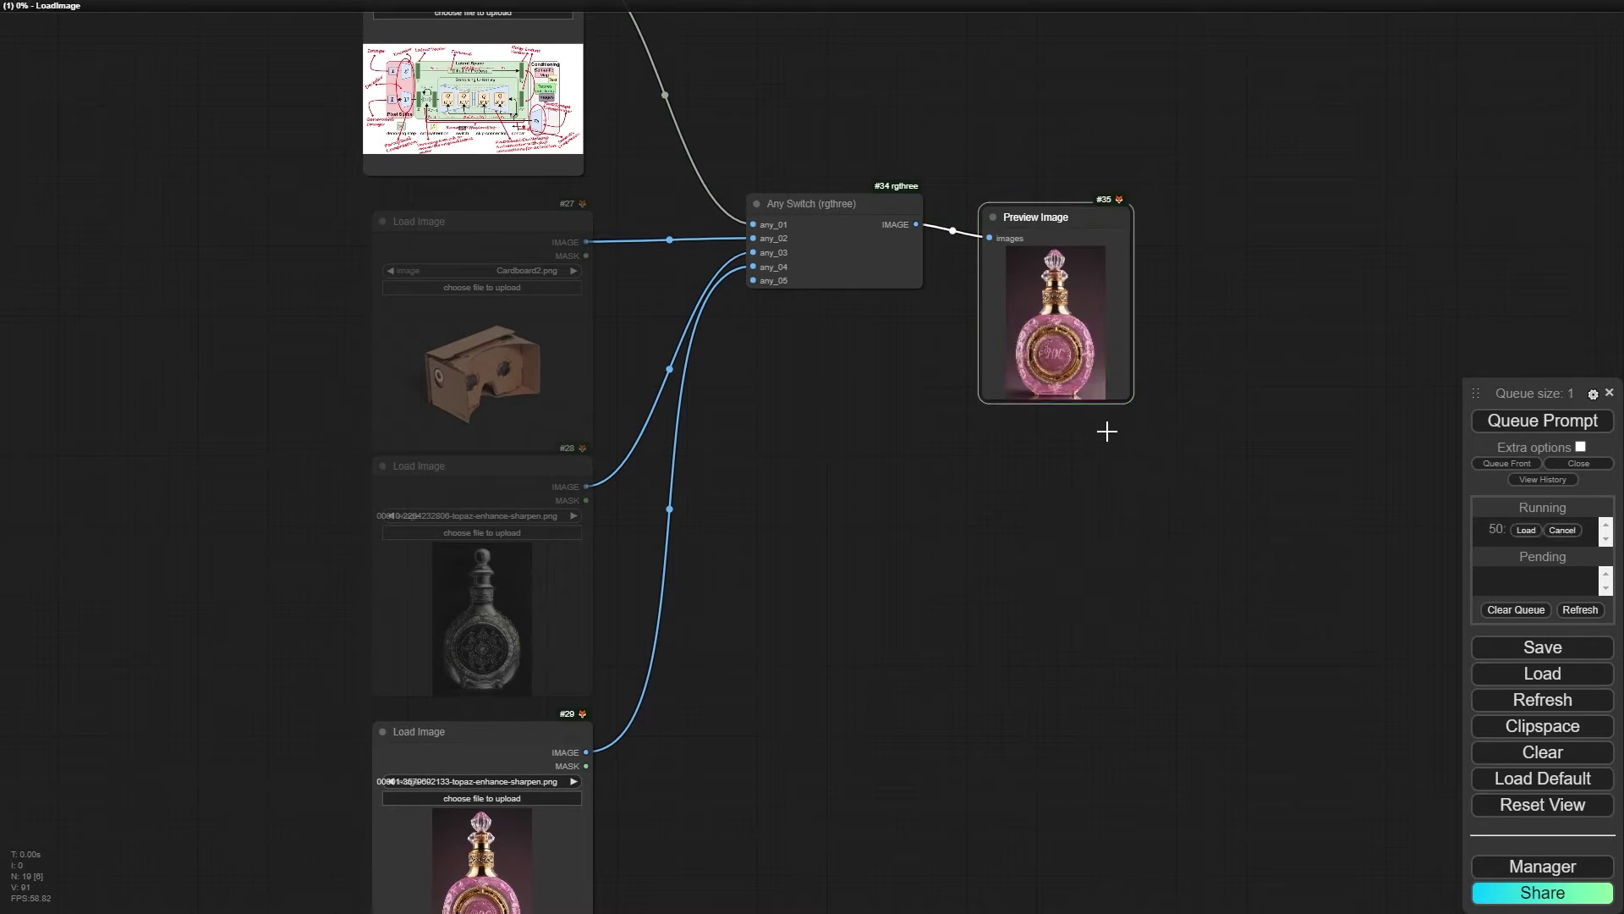
{"action": "scroll", "coordinate": [808, 568], "scroll_direction": "down", "scroll_amount": 3}
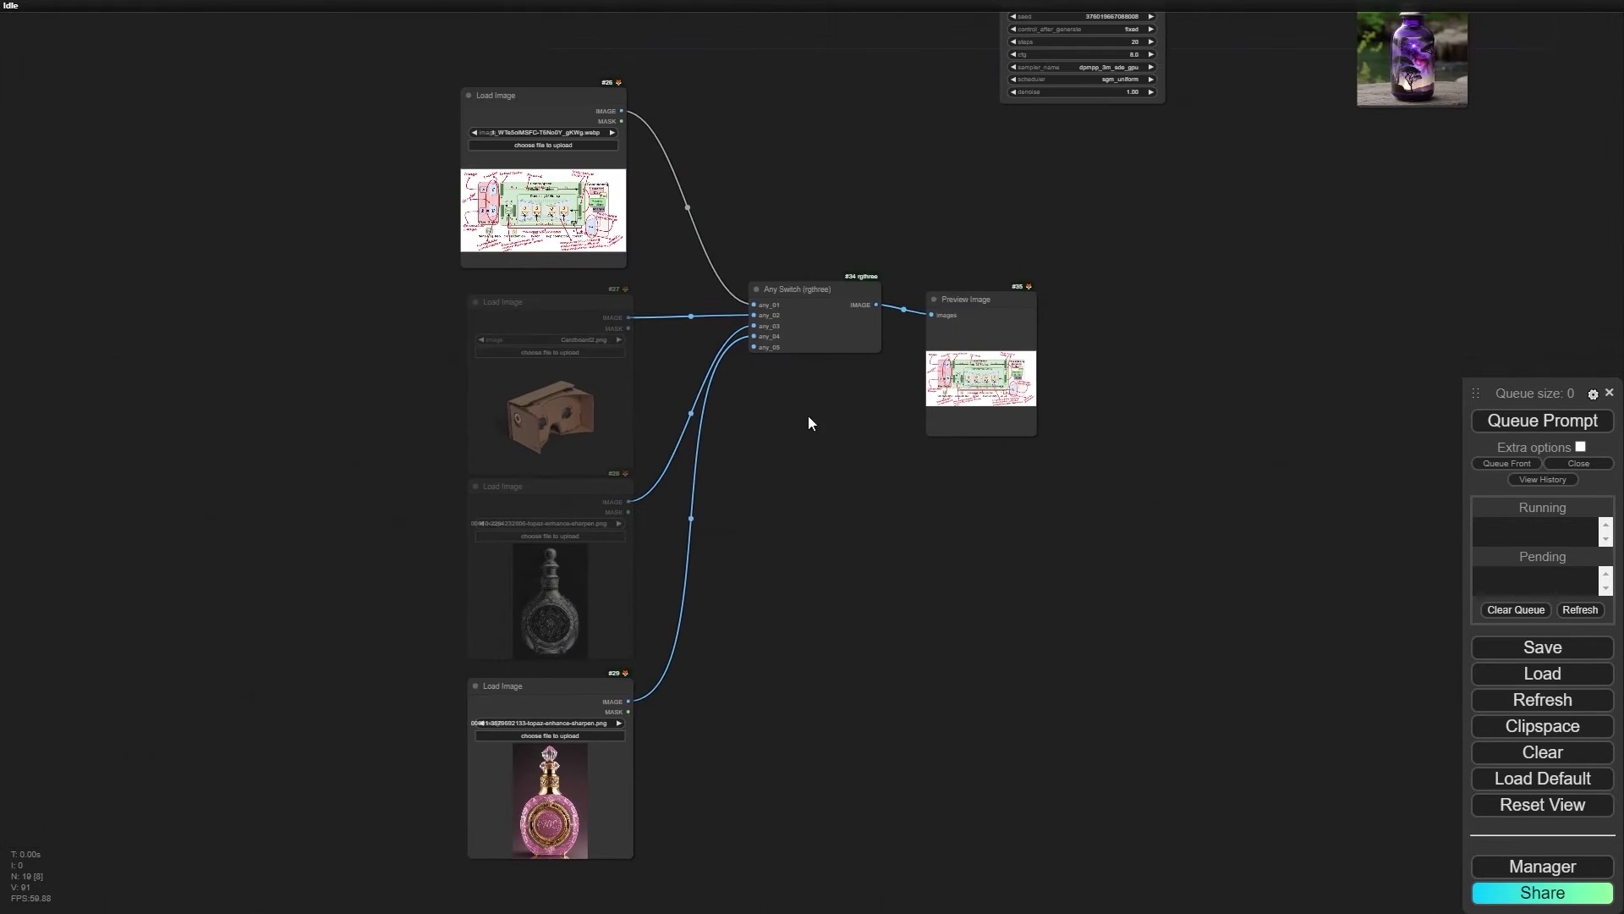
- Mute the pink bottle Load Image node connected to any_04 and the diagram Load Image node connected to any_01
{"action": "right_click", "coordinate": [548, 693]}
{"action": "left_click", "coordinate": [846, 724]}
{"action": "left_click", "coordinate": [552, 689]}
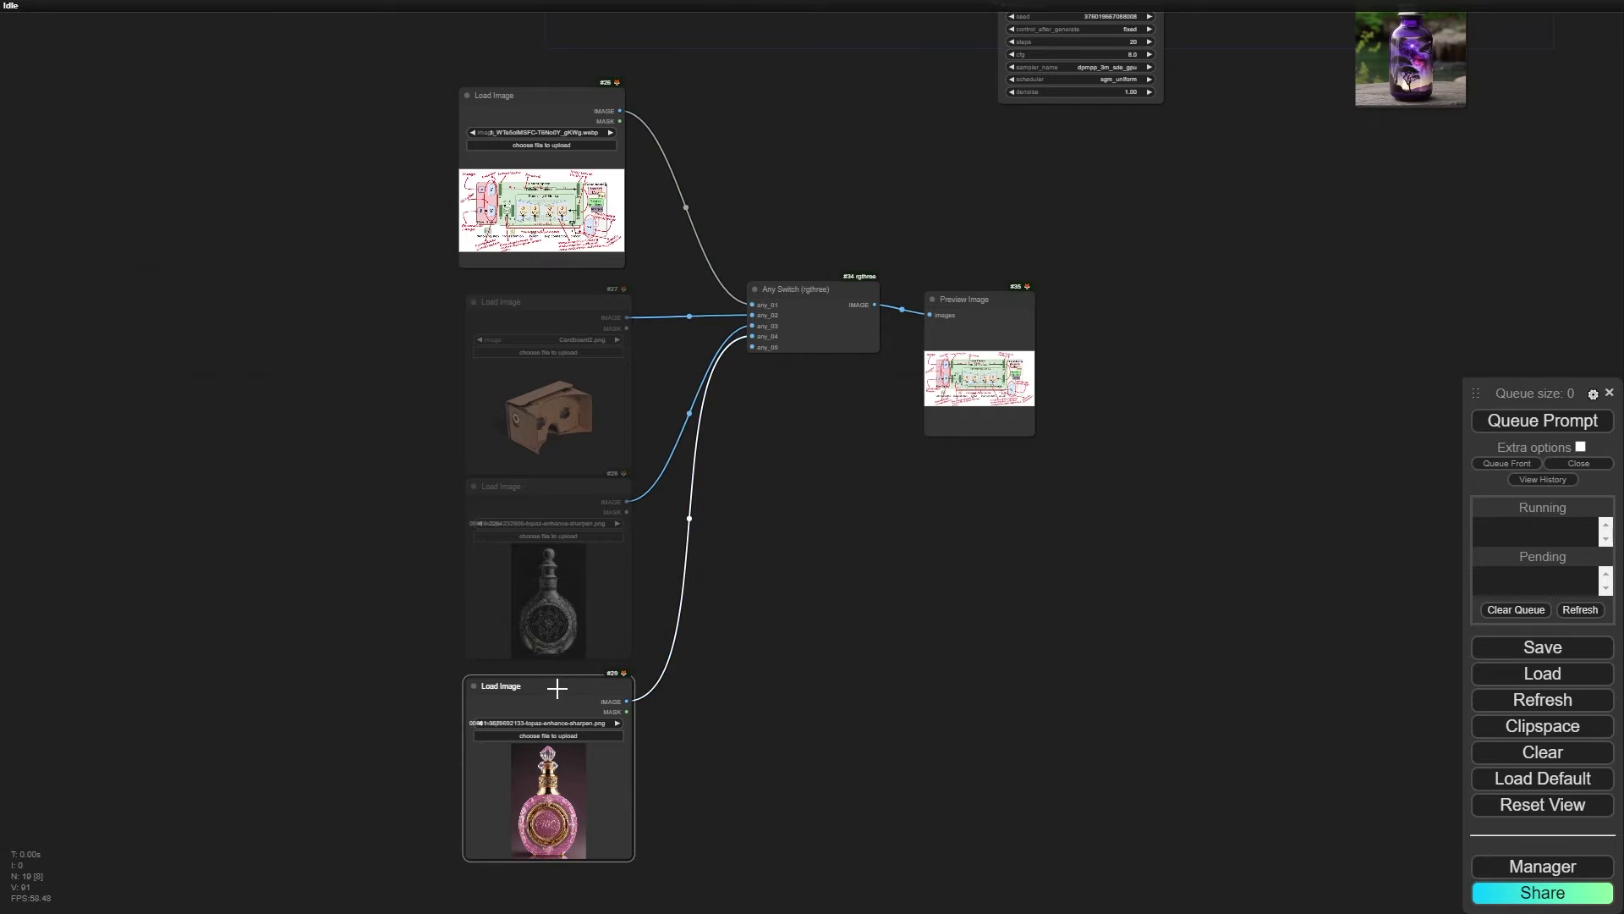
{"action": "key", "text": "ctrl+m"}
{"action": "scroll", "coordinate": [636, 313], "scroll_direction": "up", "scroll_amount": 4}
{"action": "left_click", "coordinate": [555, 156]}
{"action": "key", "text": "ctrl+m"}
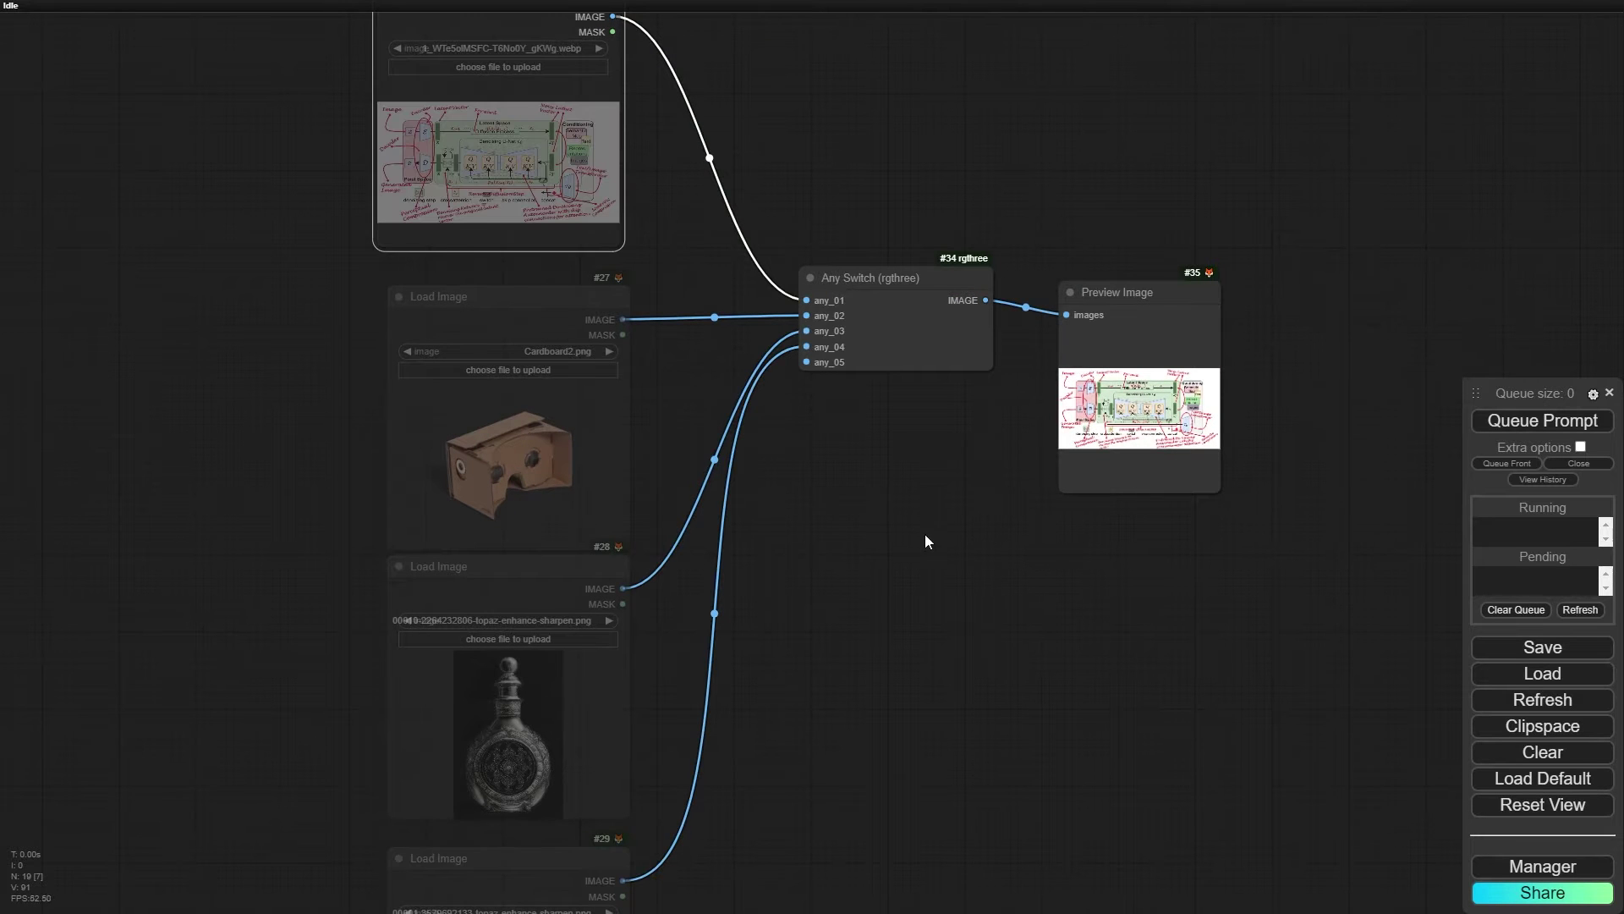
- Unmute the Cardboard2.png Load Image node connected to any_02 and queue only the Preview Image node
{"action": "left_click", "coordinate": [924, 536]}
{"action": "mouse_move", "coordinate": [893, 281]}
{"action": "left_mouse_down"}
{"action": "mouse_move", "coordinate": [866, 261]}
{"action": "mouse_move", "coordinate": [875, 284]}
{"action": "left_mouse_up"}
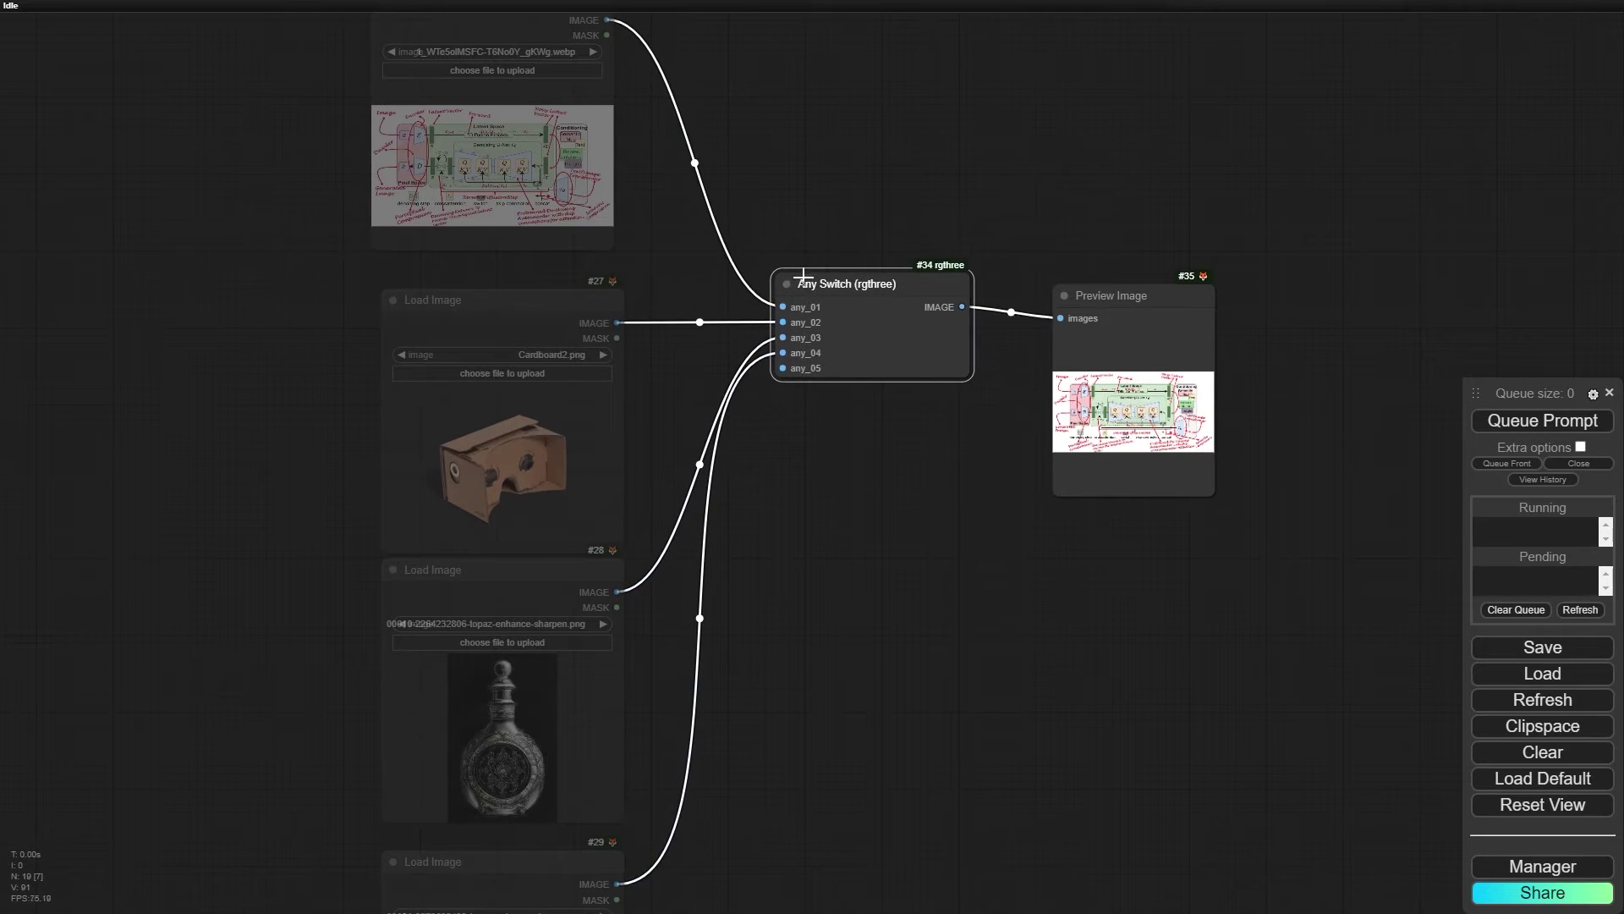
{"action": "left_click_drag", "start_coordinate": [895, 532], "coordinate": [887, 348]}
{"action": "scroll", "coordinate": [853, 469], "scroll_direction": "down", "scroll_amount": 2}
{"action": "left_click_drag", "start_coordinate": [851, 468], "coordinate": [830, 526]}
{"action": "left_click", "coordinate": [588, 410]}
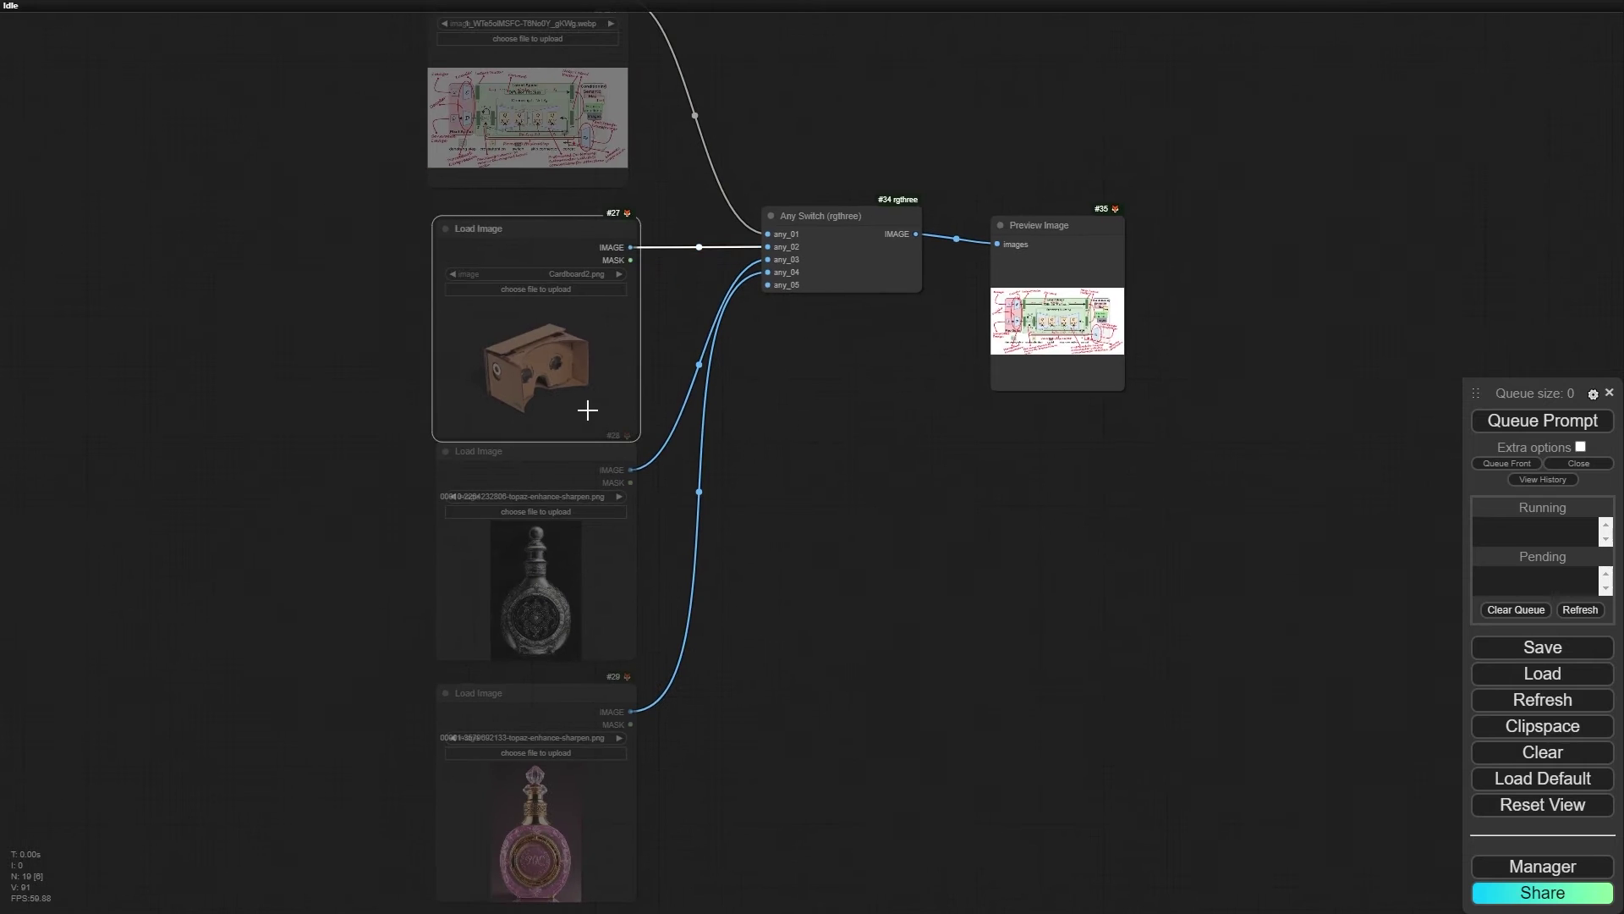
{"action": "key", "text": "ctrl+m"}
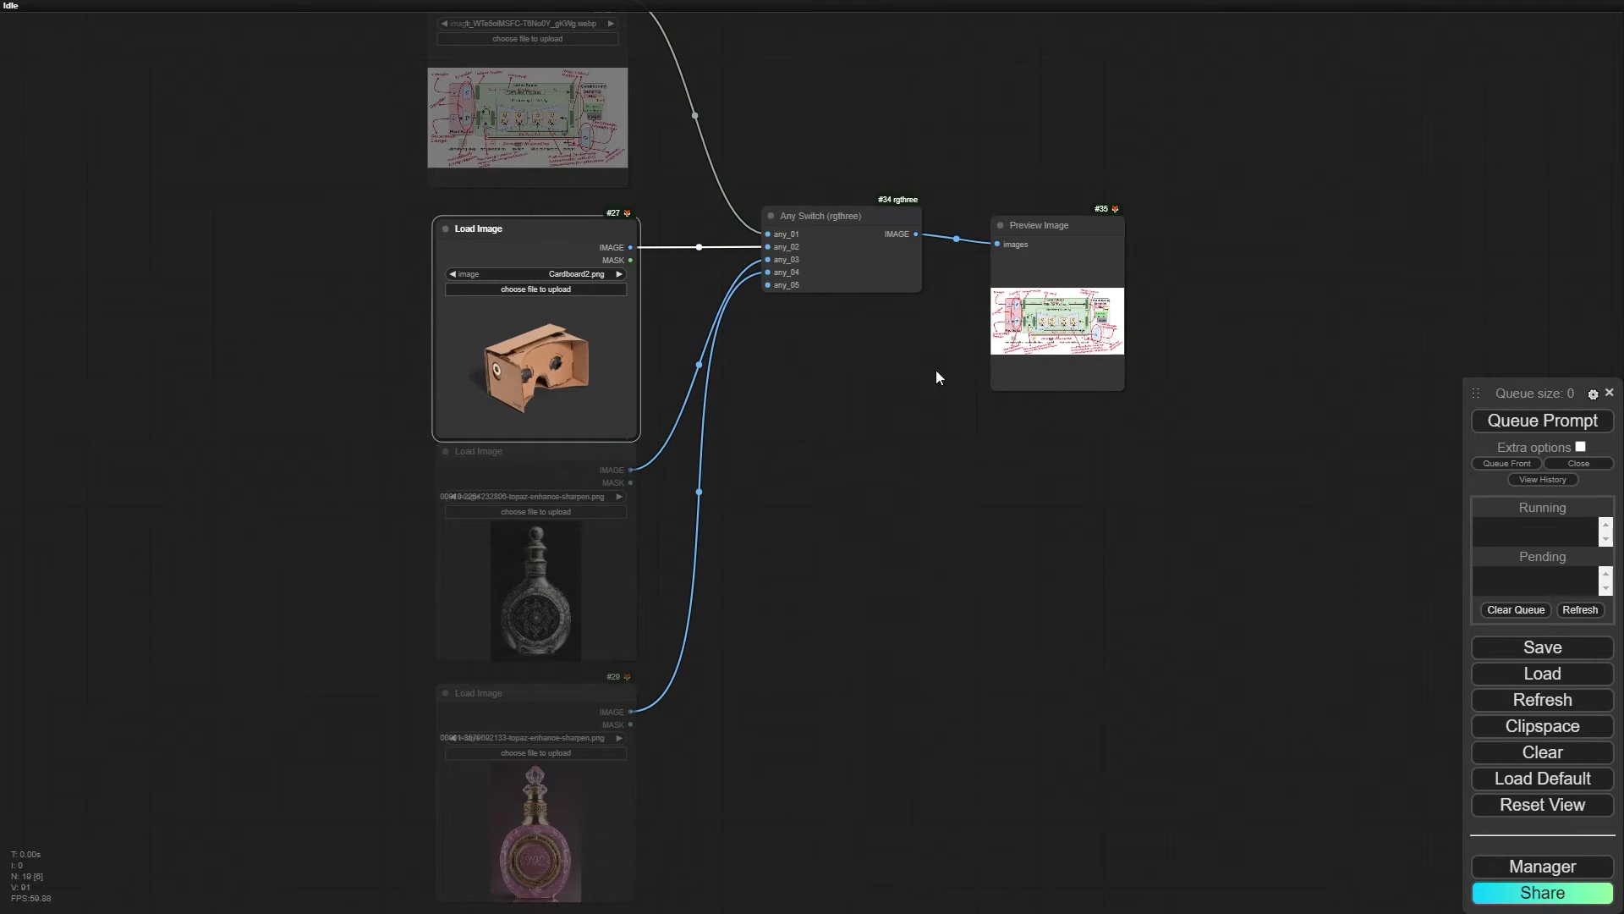
{"action": "right_click", "coordinate": [1037, 283]}
{"action": "left_click", "coordinate": [1099, 395]}
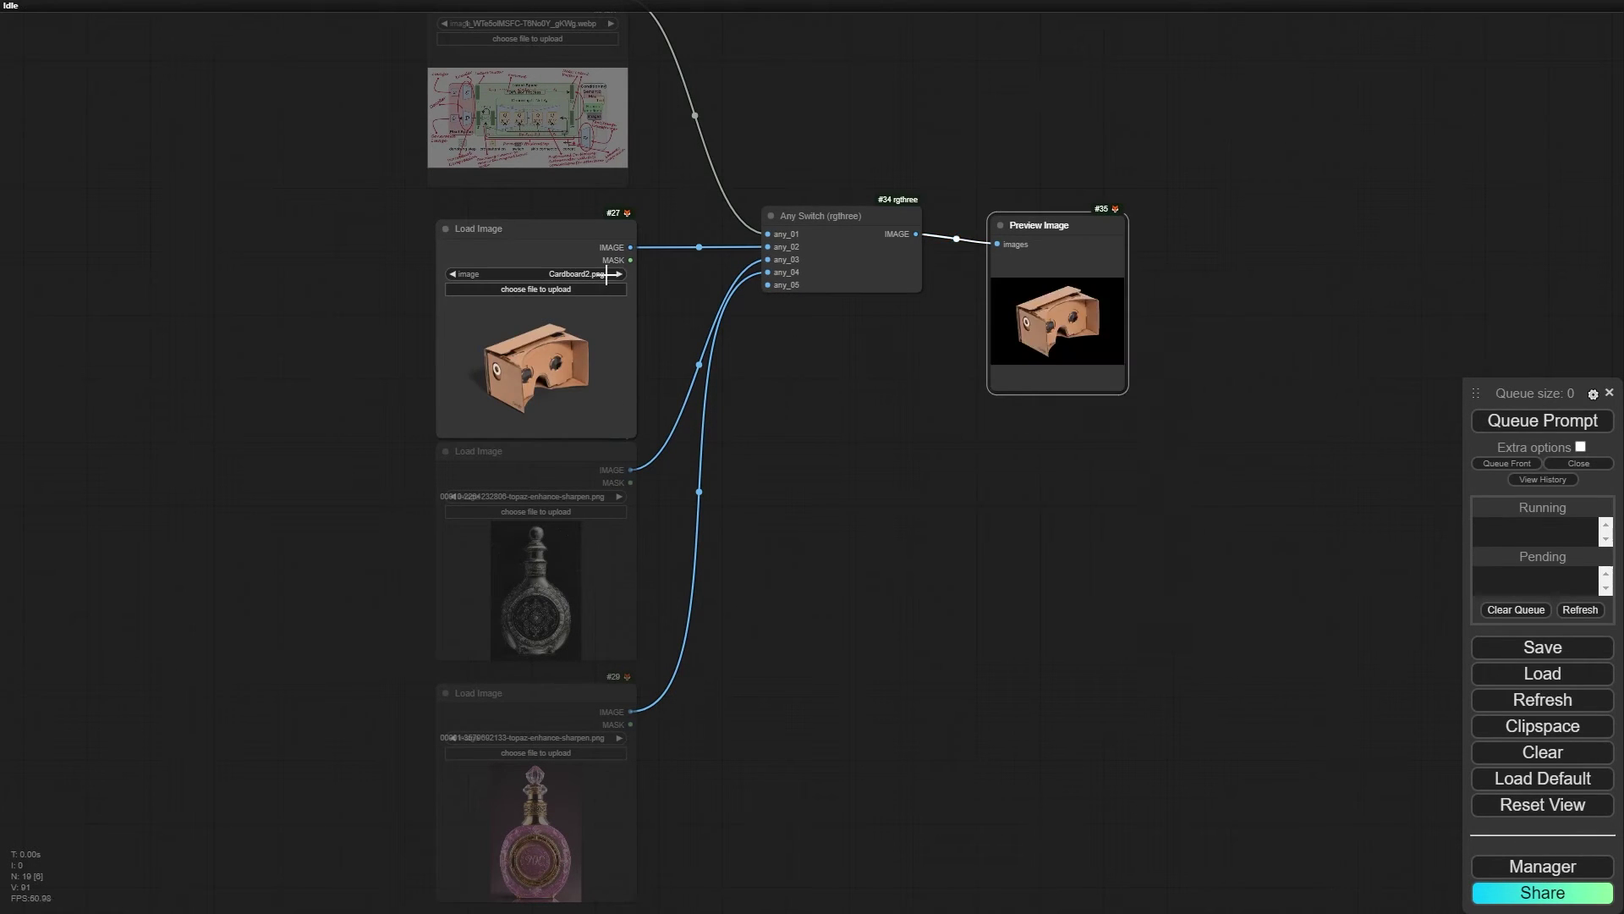
- Nudge the Cardboard2.png Load Image node and the Any Switch (rgthree) node to slightly different spots on the canvas
{"action": "scroll", "coordinate": [619, 271], "scroll_direction": "up", "scroll_amount": 3}
{"action": "mouse_move", "coordinate": [495, 203]}
{"action": "left_mouse_down"}
{"action": "mouse_move", "coordinate": [519, 214]}
{"action": "mouse_move", "coordinate": [485, 169]}
{"action": "mouse_move", "coordinate": [500, 200]}
{"action": "mouse_move", "coordinate": [482, 195]}
{"action": "mouse_move", "coordinate": [505, 181]}
{"action": "left_mouse_up"}
{"action": "left_click_drag", "start_coordinate": [1010, 479], "coordinate": [648, 563]}
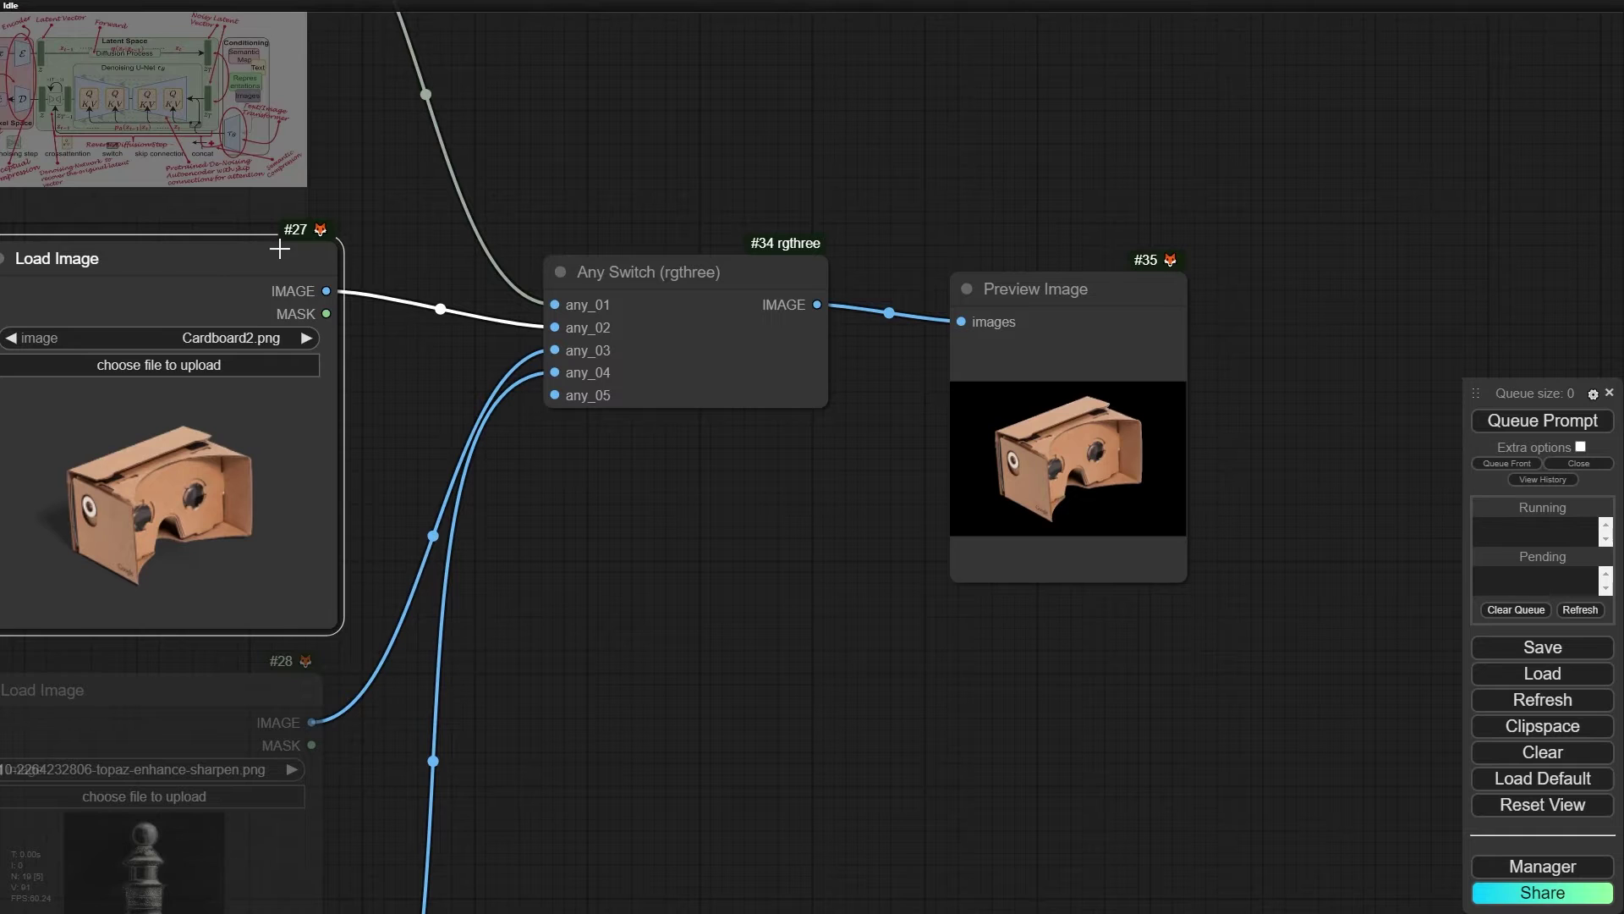
{"action": "scroll", "coordinate": [824, 541], "scroll_direction": "down", "scroll_amount": 5}
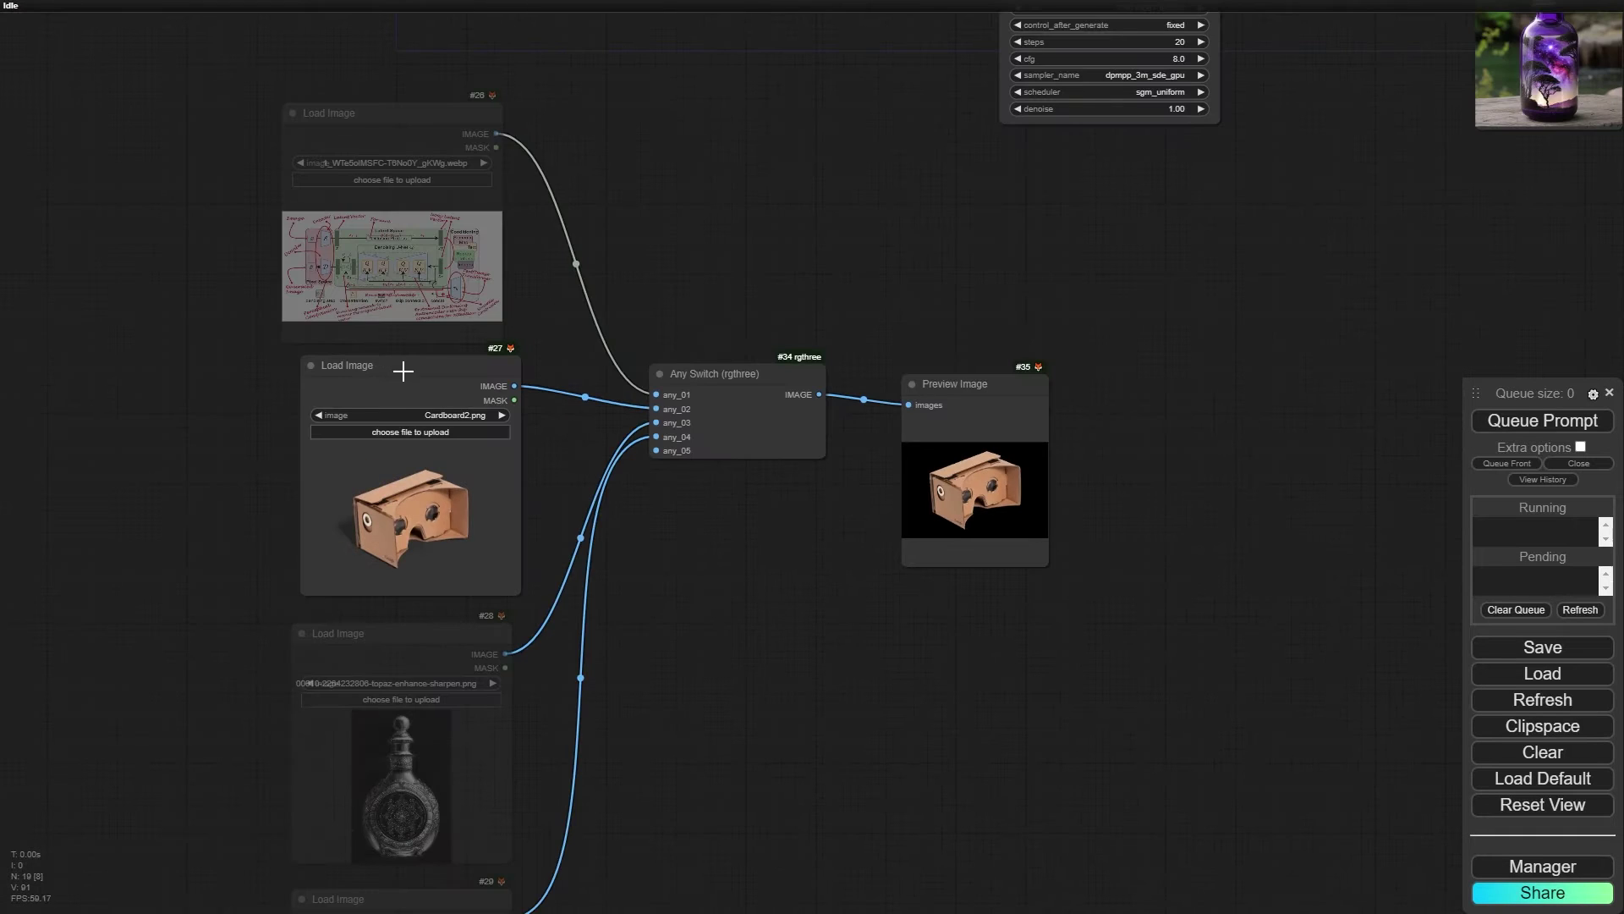
{"action": "left_click_drag", "start_coordinate": [404, 371], "coordinate": [383, 372]}
{"action": "mouse_move", "coordinate": [795, 377]}
{"action": "left_mouse_down"}
{"action": "mouse_move", "coordinate": [773, 356]}
{"action": "mouse_move", "coordinate": [790, 358]}
{"action": "left_mouse_up"}
{"action": "left_click_drag", "start_coordinate": [940, 225], "coordinate": [556, 526]}
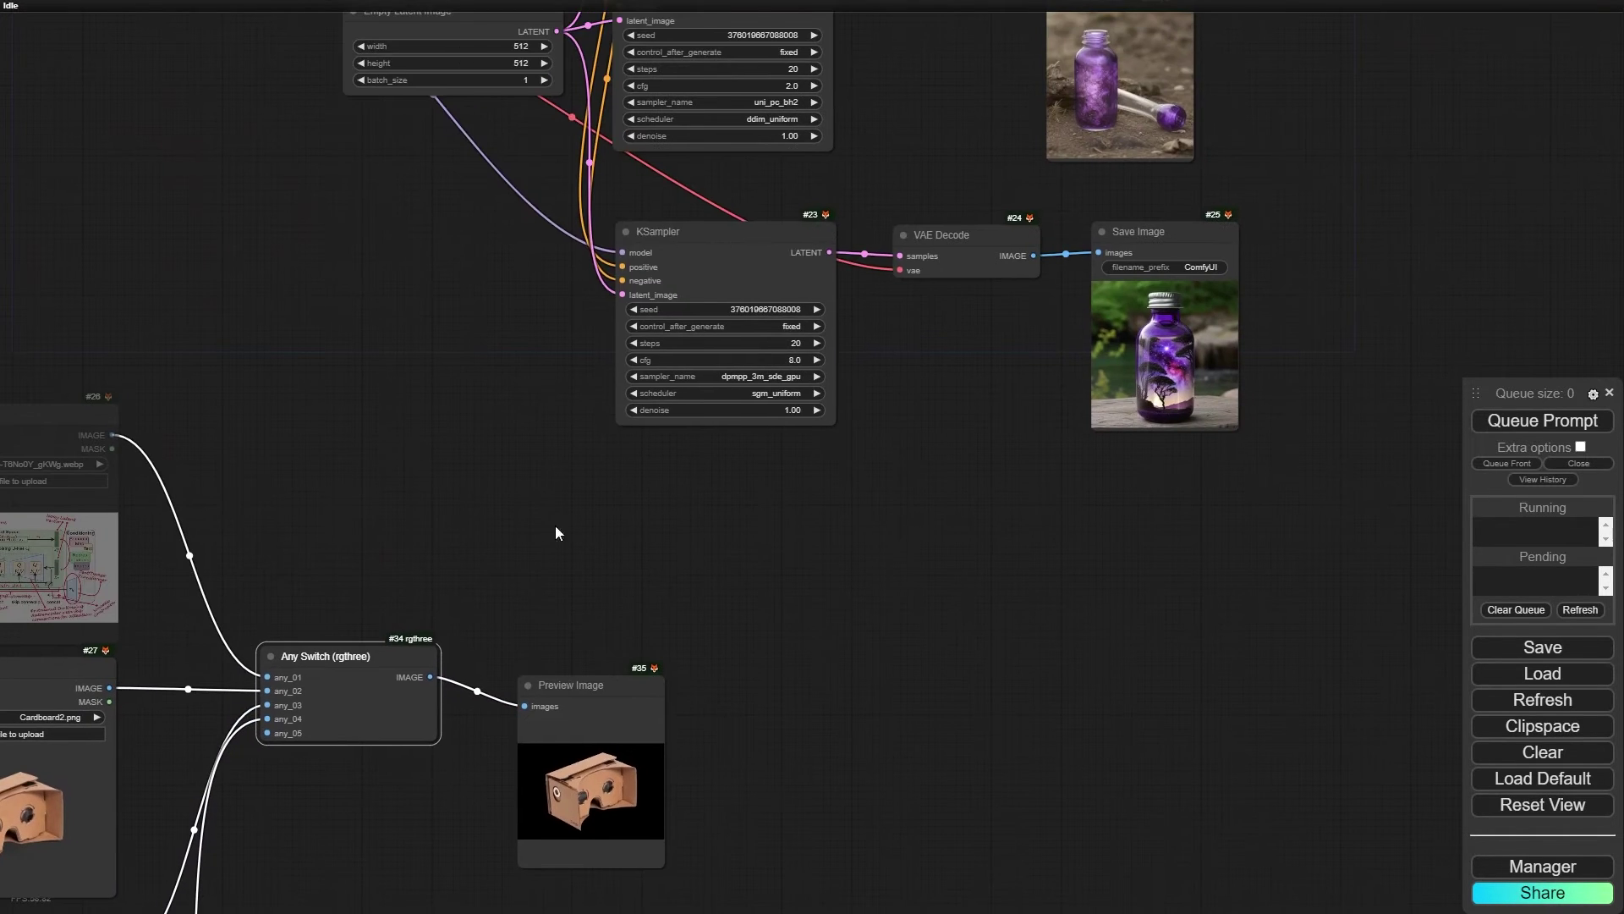
{"action": "left_click_drag", "start_coordinate": [940, 77], "coordinate": [856, 521]}
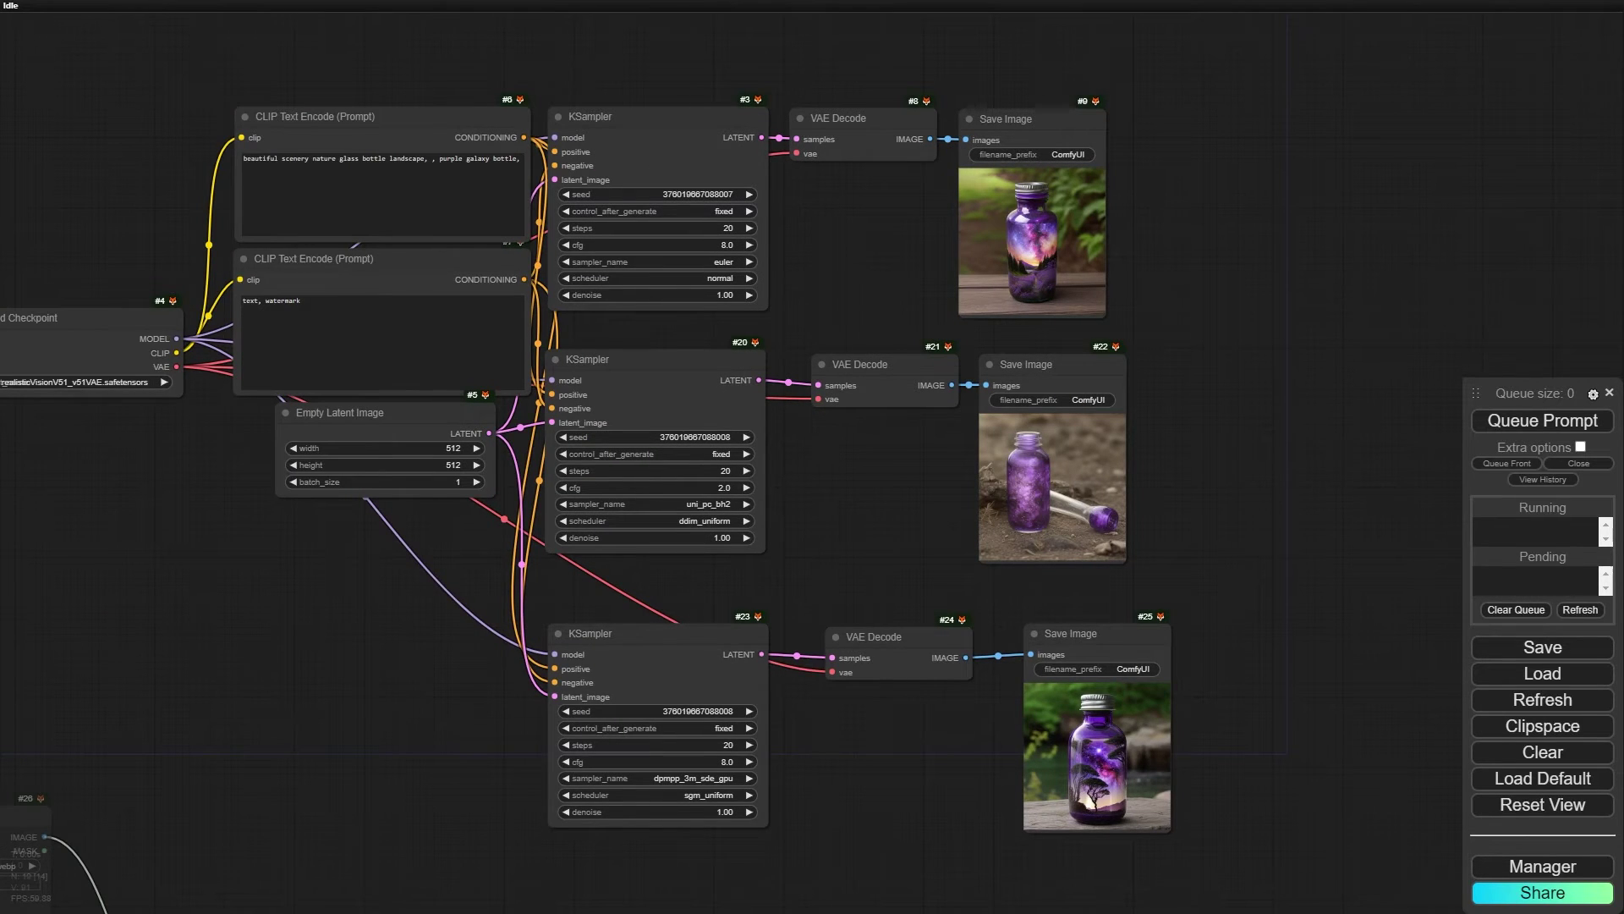
{"action": "left_click_drag", "start_coordinate": [207, 656], "coordinate": [536, 202]}
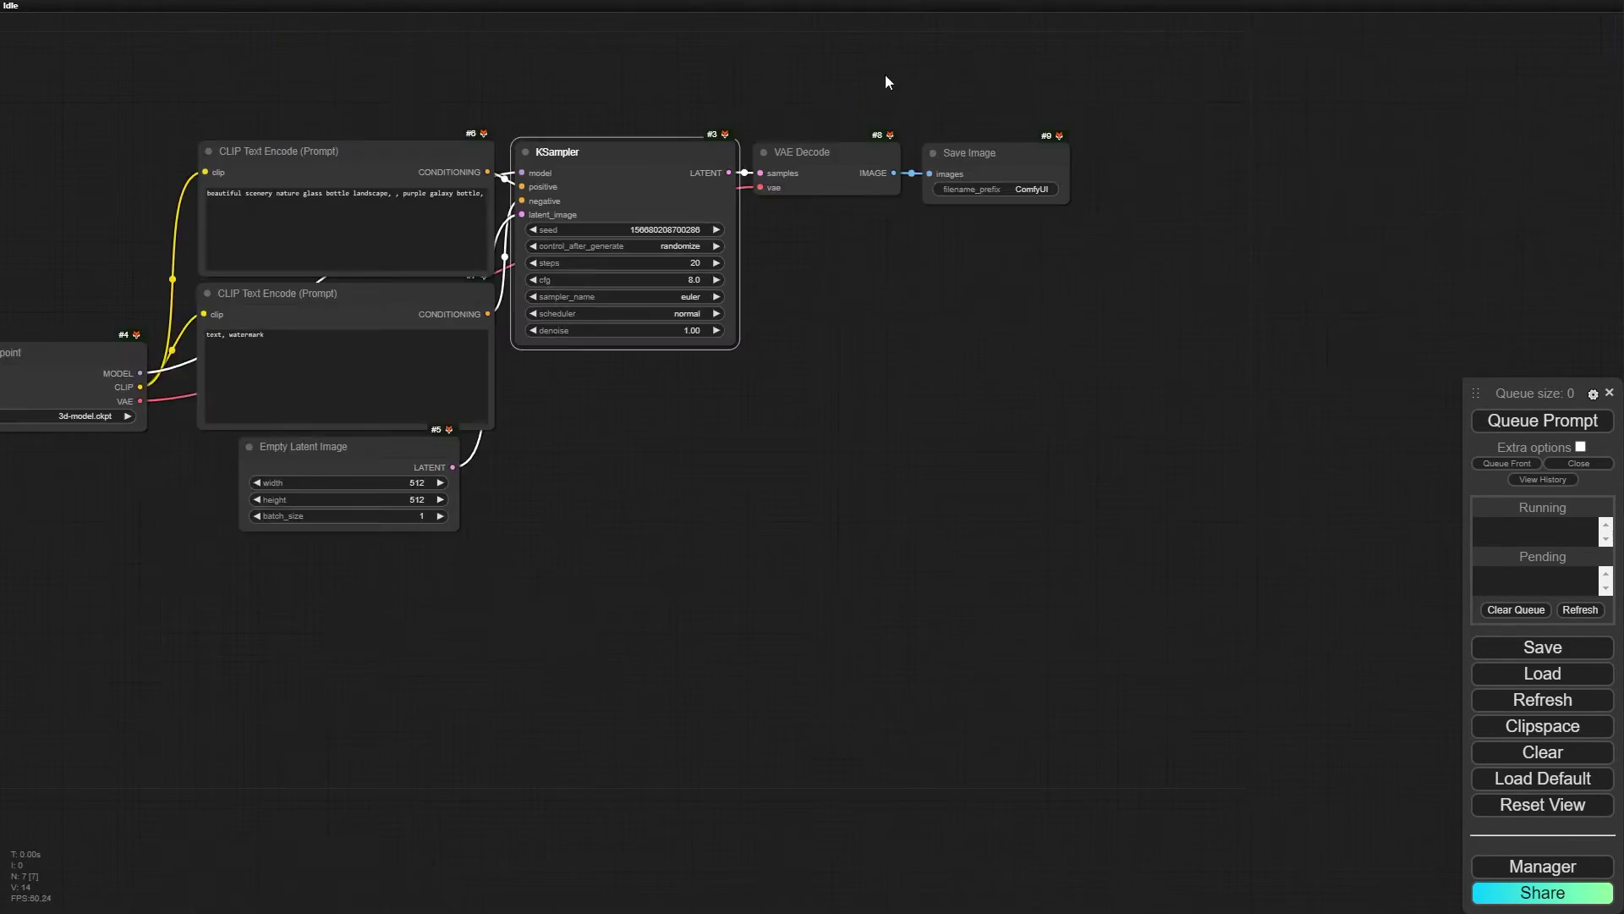
- Duplicate the KSampler, VAE Decode and Save Image nodes with their input connections and place the copies below the originals
{"action": "left_click_drag", "start_coordinate": [1184, 73], "coordinate": [591, 416]}
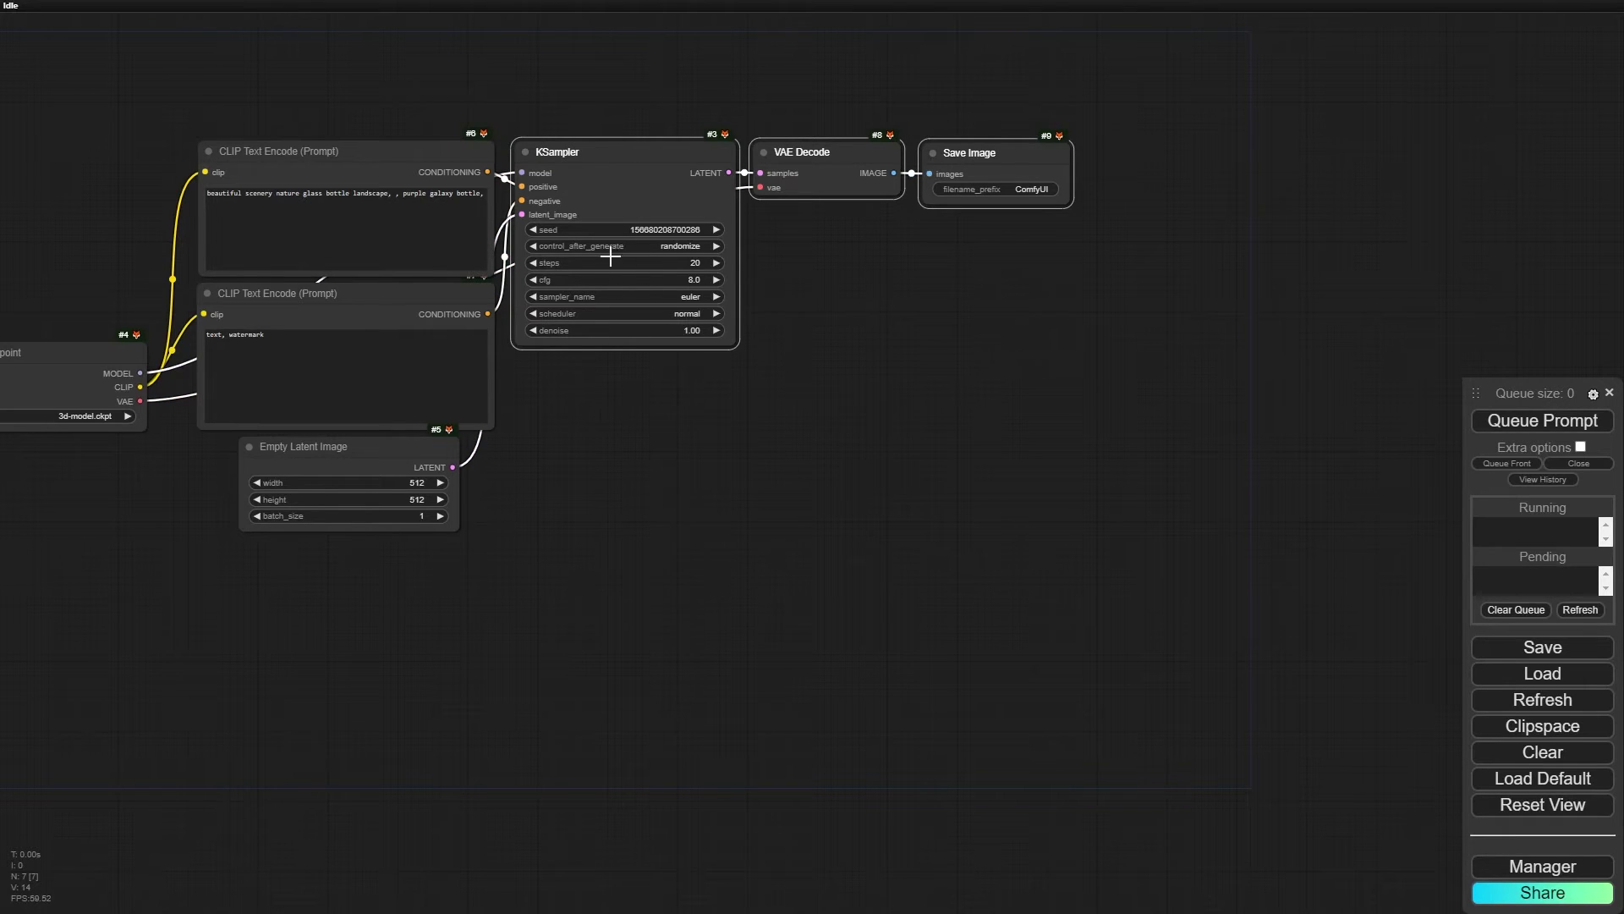
{"action": "key", "text": "ctrl+shift+v"}
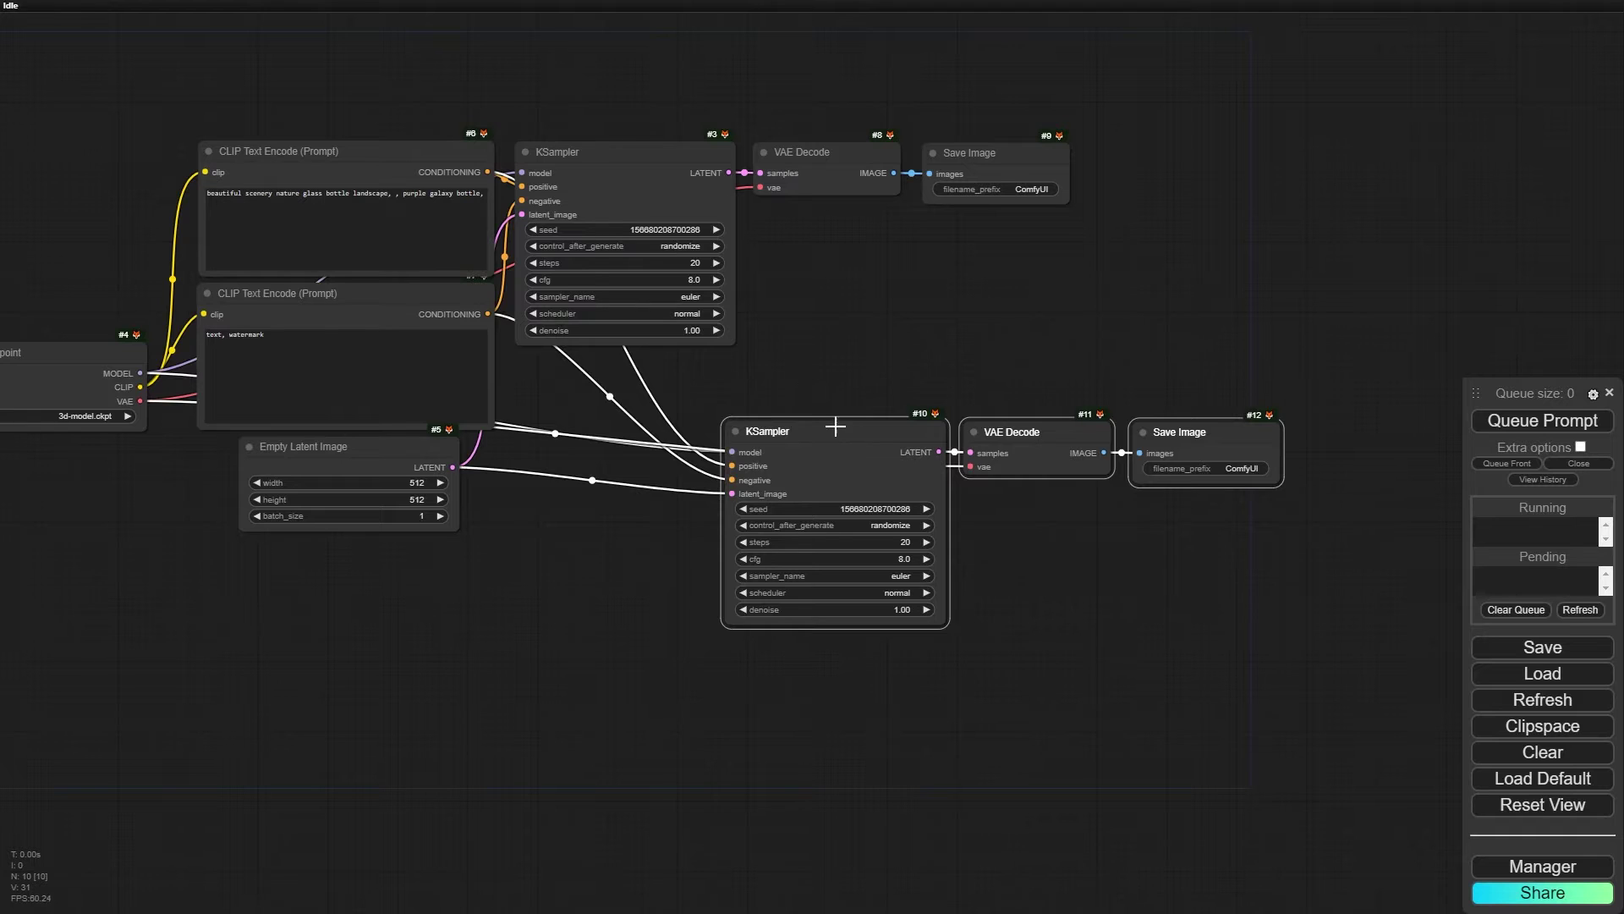
{"action": "left_click_drag", "start_coordinate": [836, 426], "coordinate": [628, 376]}
{"action": "left_click", "coordinate": [735, 655]}
{"action": "scroll", "coordinate": [686, 594], "scroll_direction": "up", "scroll_amount": 5}
{"action": "left_click_drag", "start_coordinate": [706, 252], "coordinate": [662, 329]}
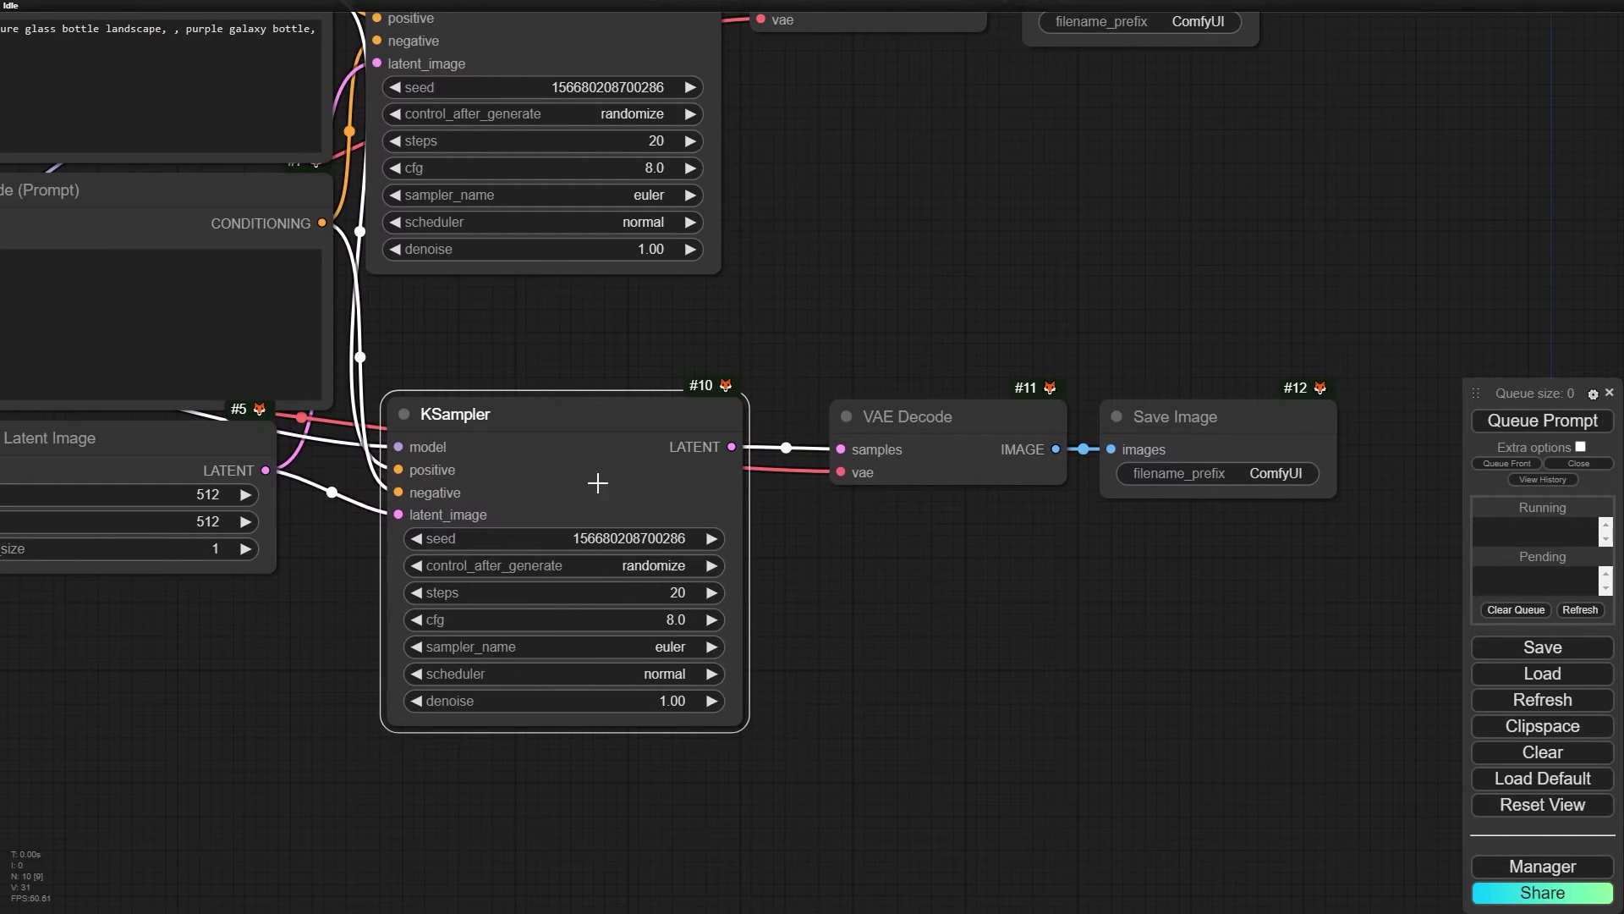
{"action": "left_click_drag", "start_coordinate": [538, 27], "coordinate": [676, 242]}
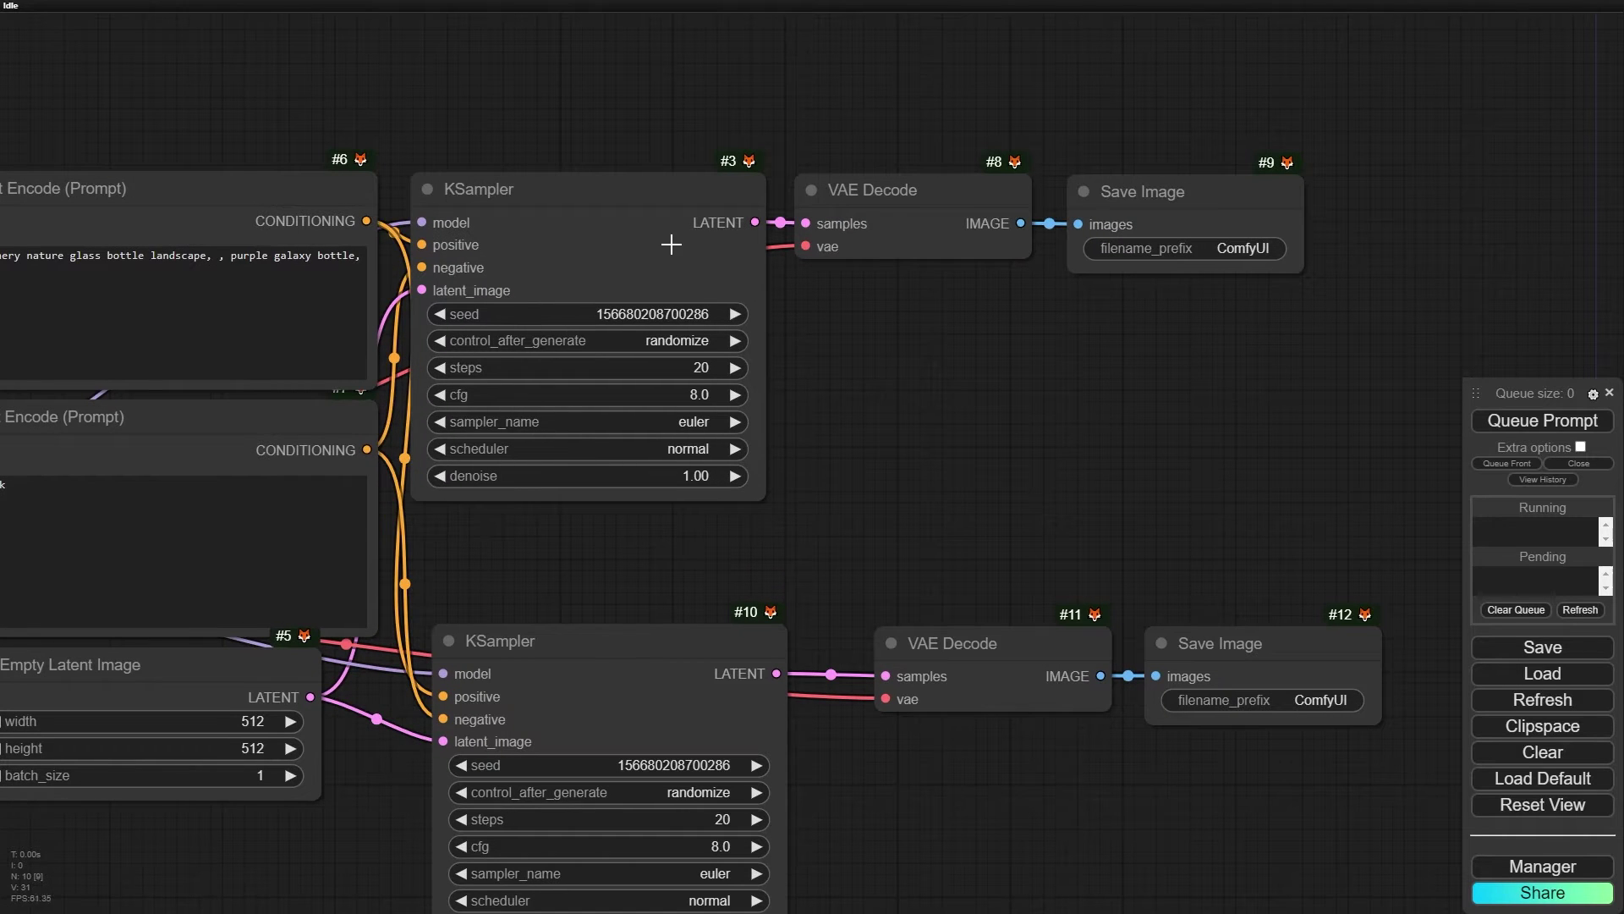
- Add a KSampler Config (rgthree) node in the empty space below the duplicated KSampler
{"action": "left_click_drag", "start_coordinate": [887, 624], "coordinate": [814, 301]}
{"action": "right_click", "coordinate": [285, 554]}
{"action": "left_click", "coordinate": [324, 559]}
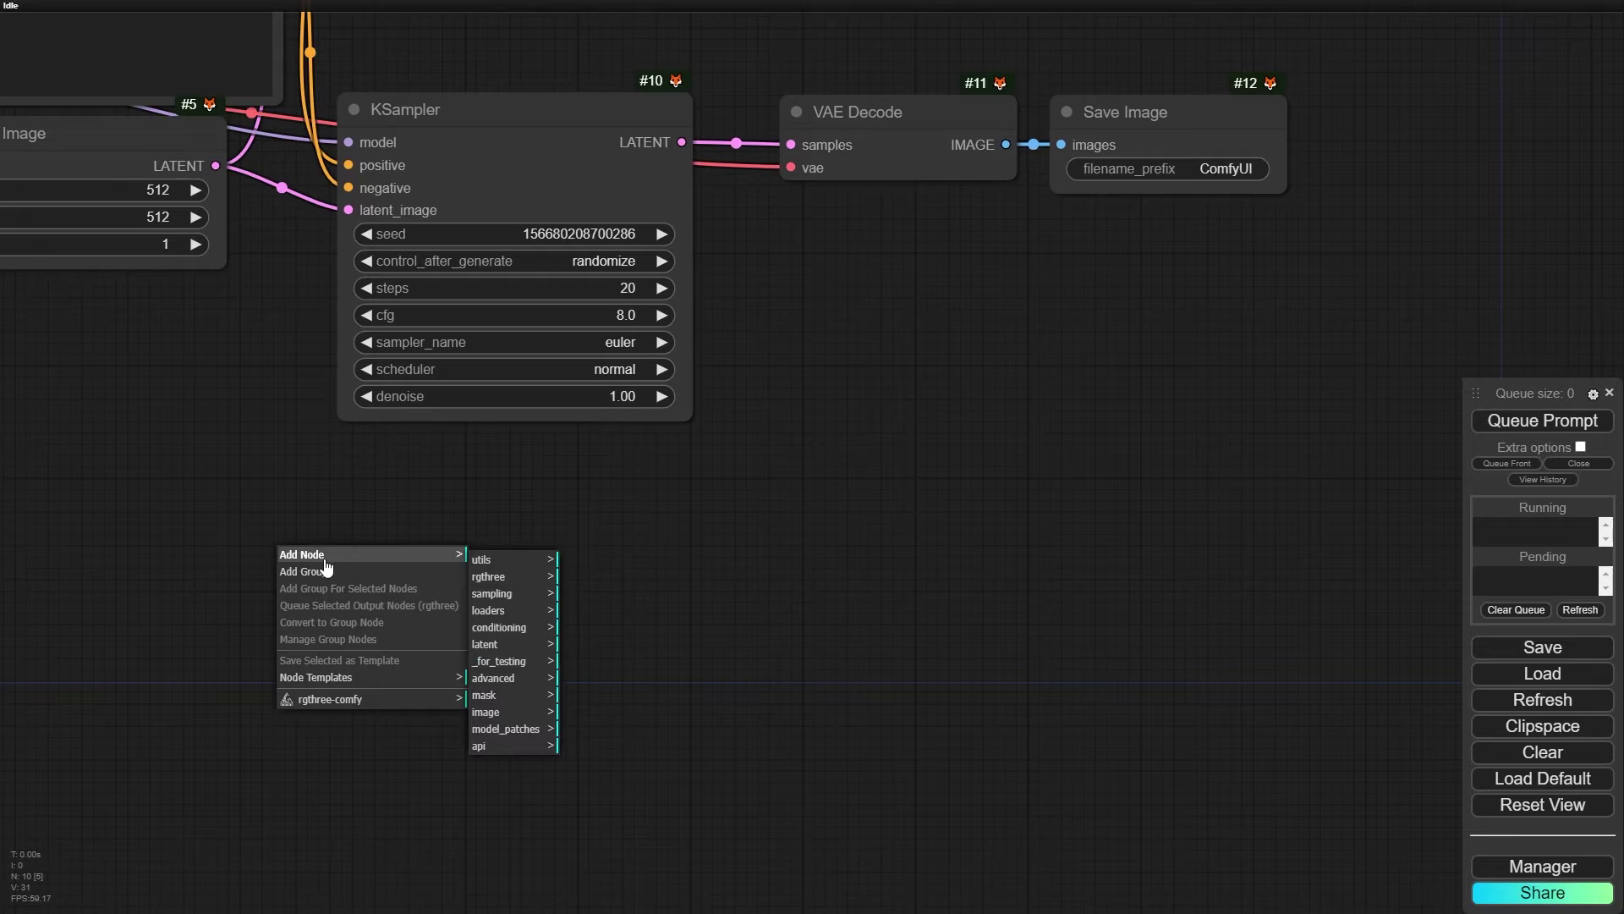
{"action": "left_click", "coordinate": [525, 583]}
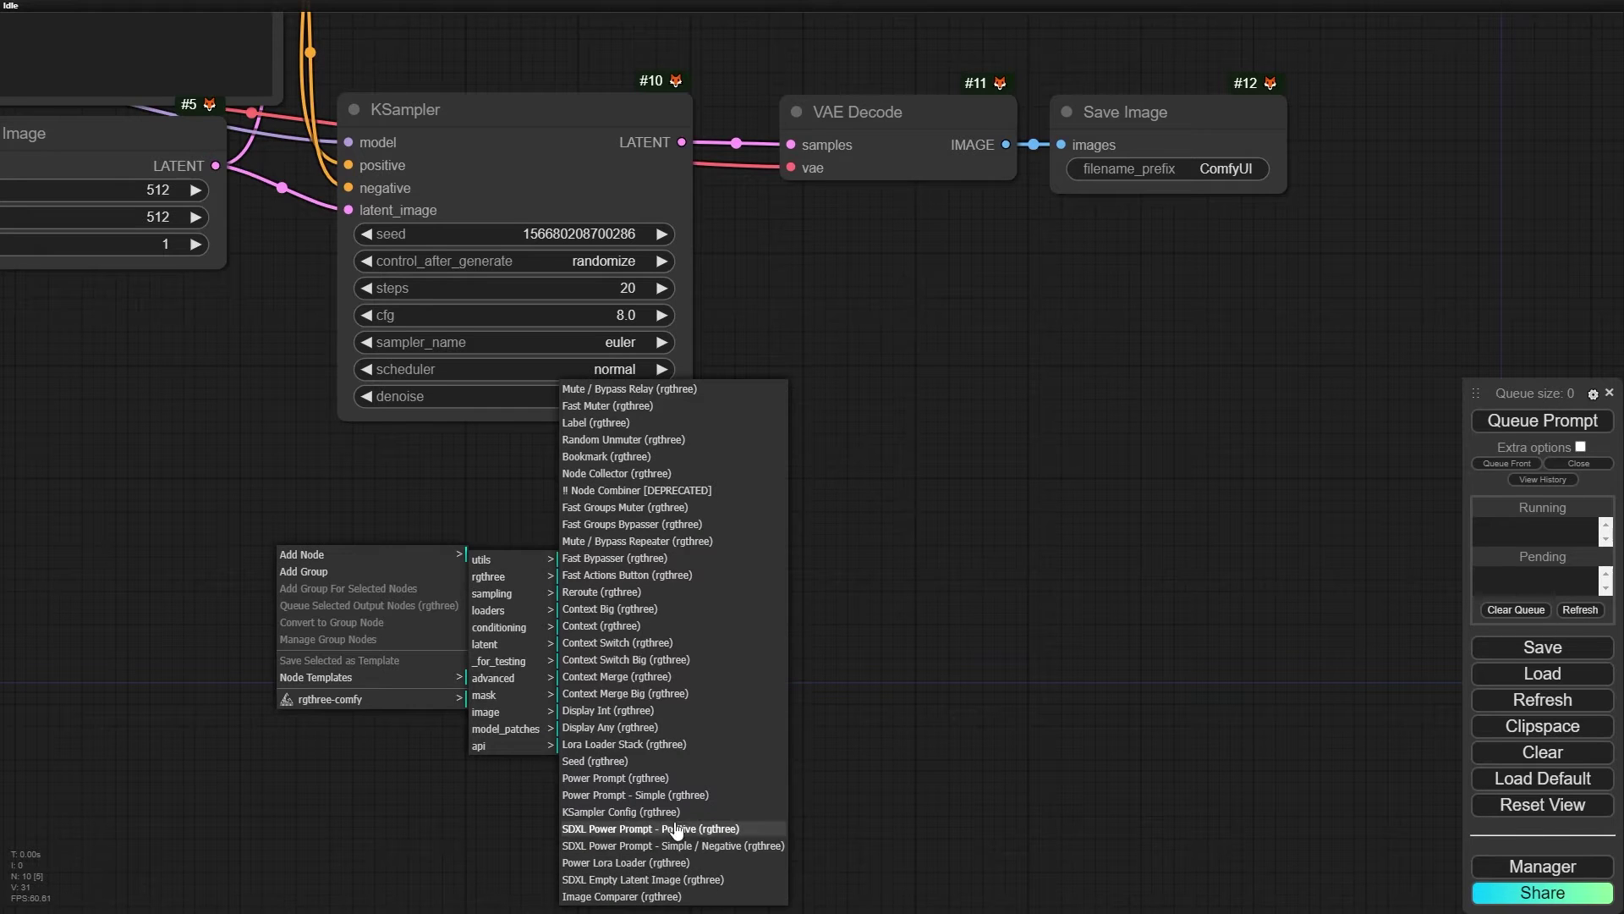
{"action": "left_click", "coordinate": [586, 812]}
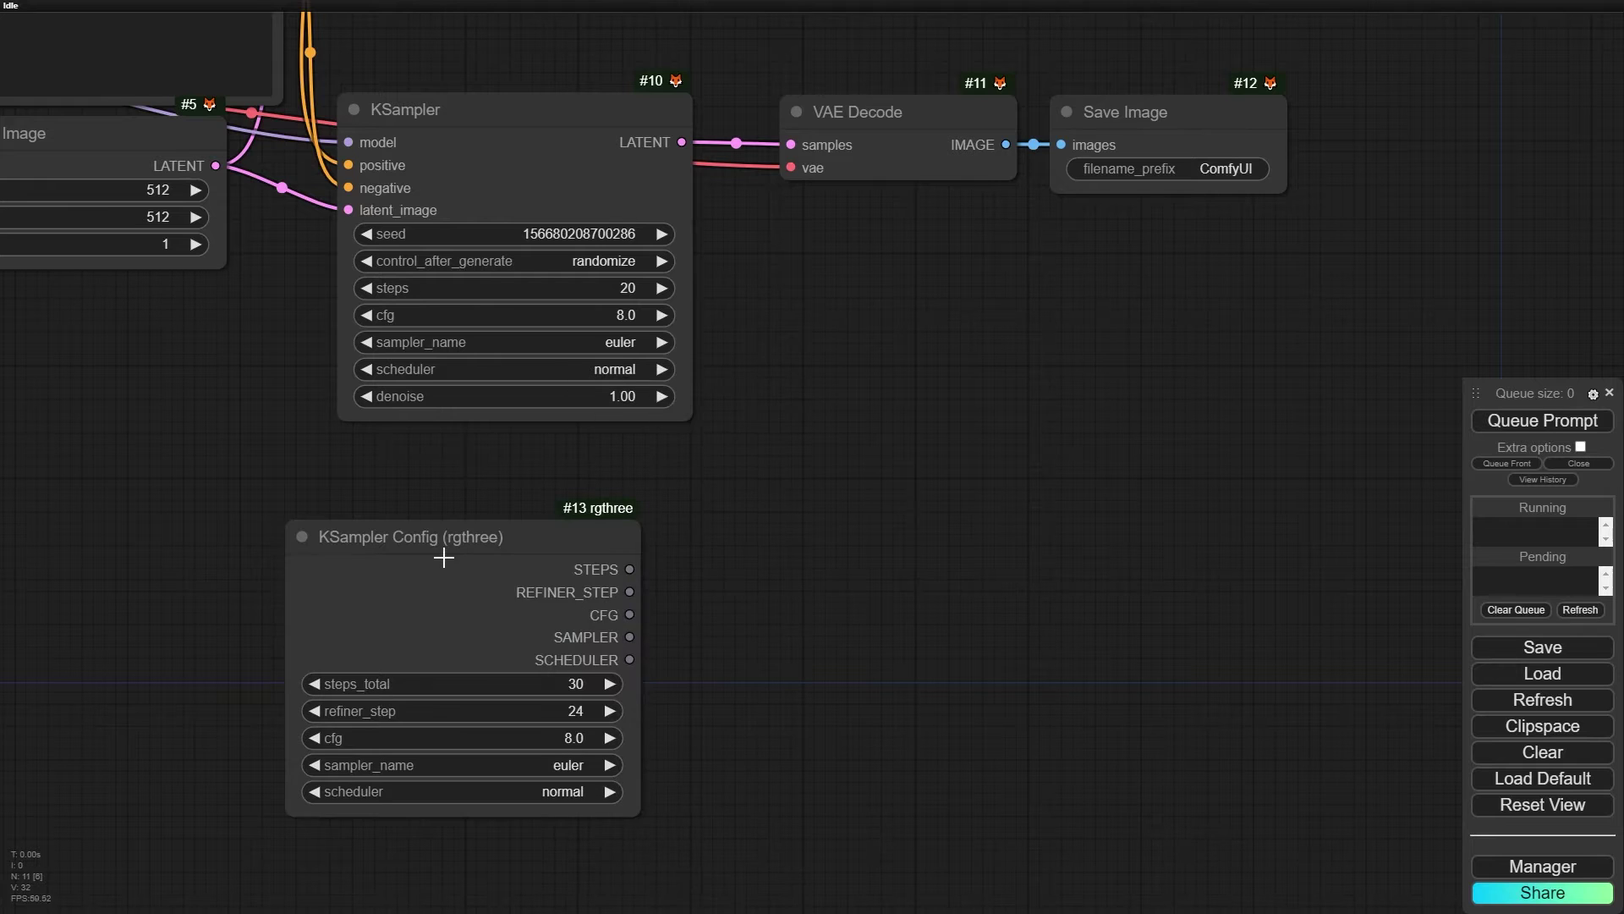
{"action": "left_click_drag", "start_coordinate": [329, 548], "coordinate": [341, 550]}
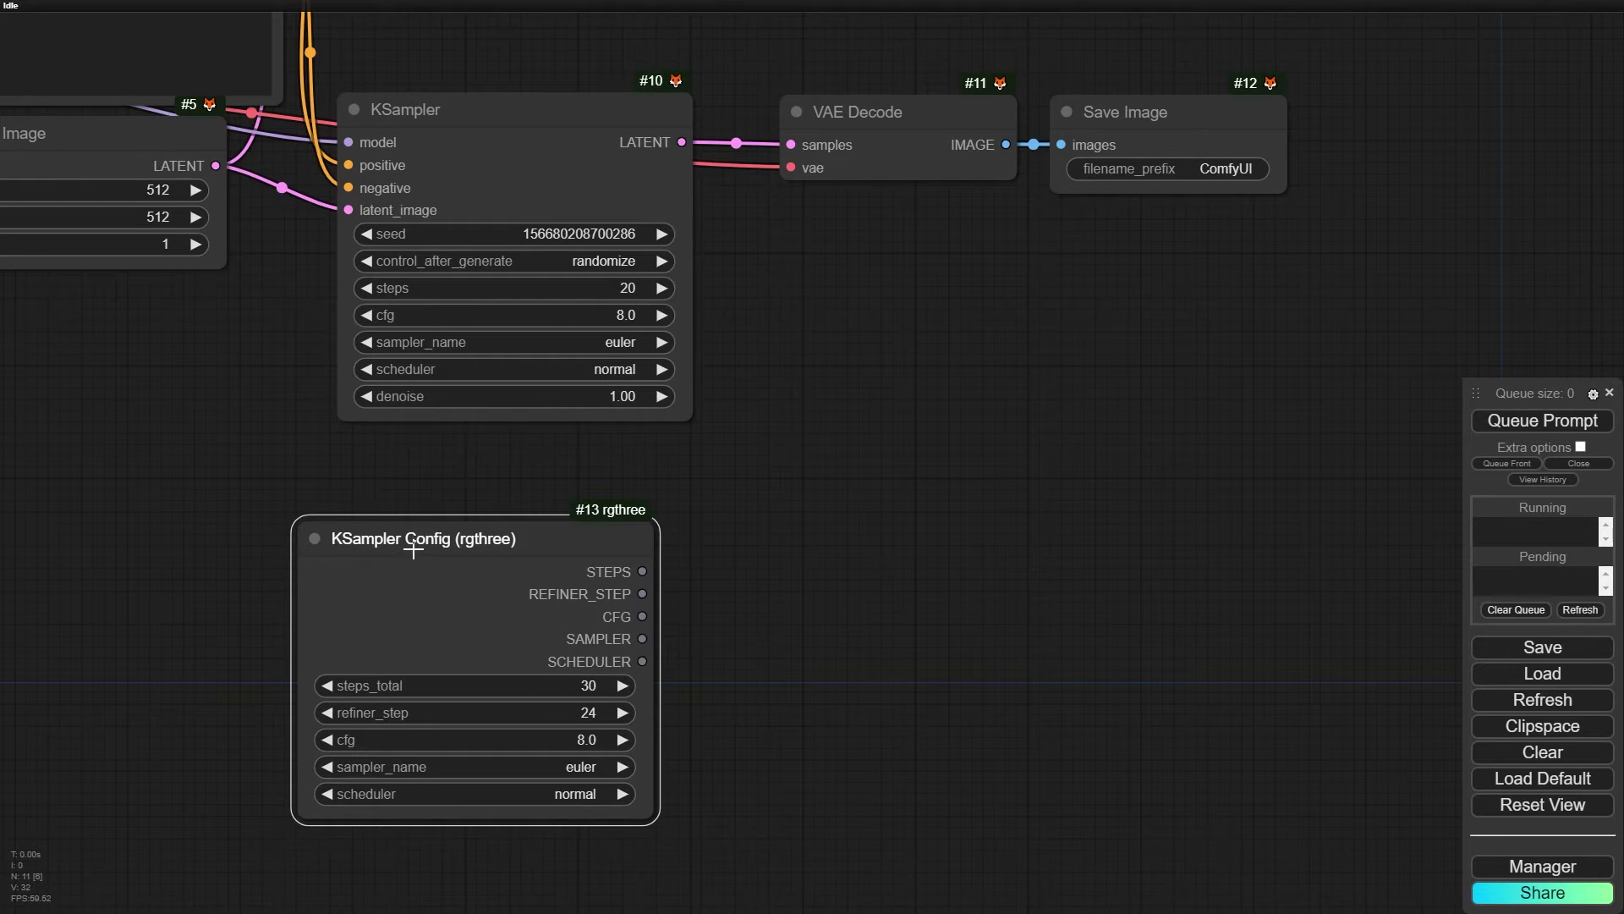
- Narrow the KSampler Config (rgthree) node and move it further left of the duplicated KSampler
{"action": "scroll", "coordinate": [500, 515], "scroll_direction": "up", "scroll_amount": 3}
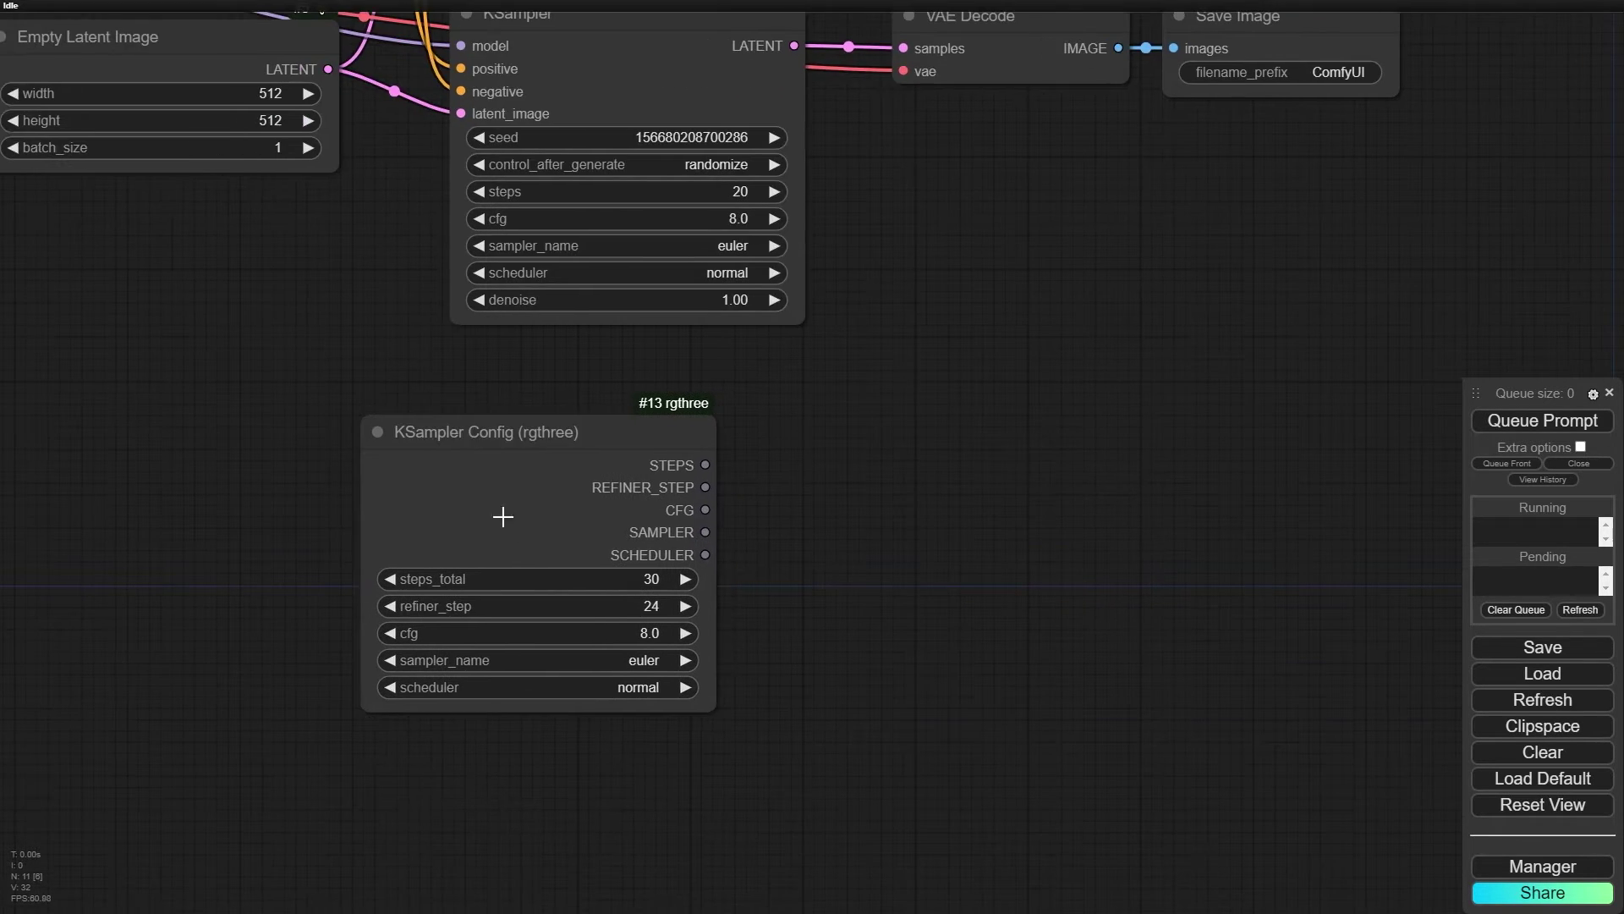
{"action": "scroll", "coordinate": [419, 560], "scroll_direction": "up", "scroll_amount": 3}
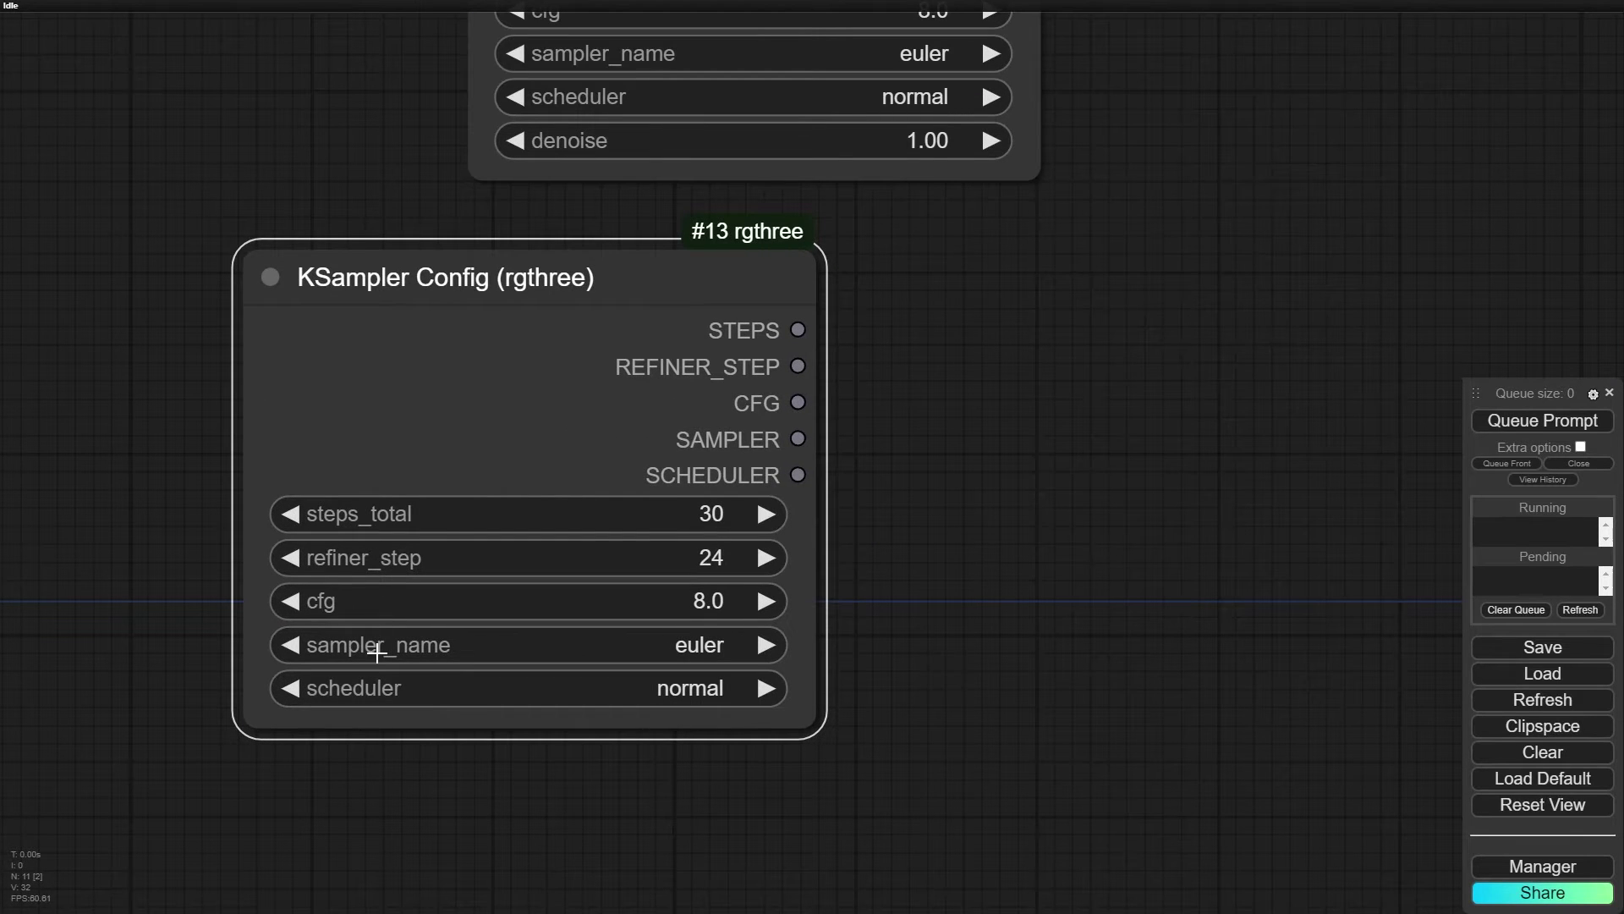
{"action": "left_click", "coordinate": [1057, 395]}
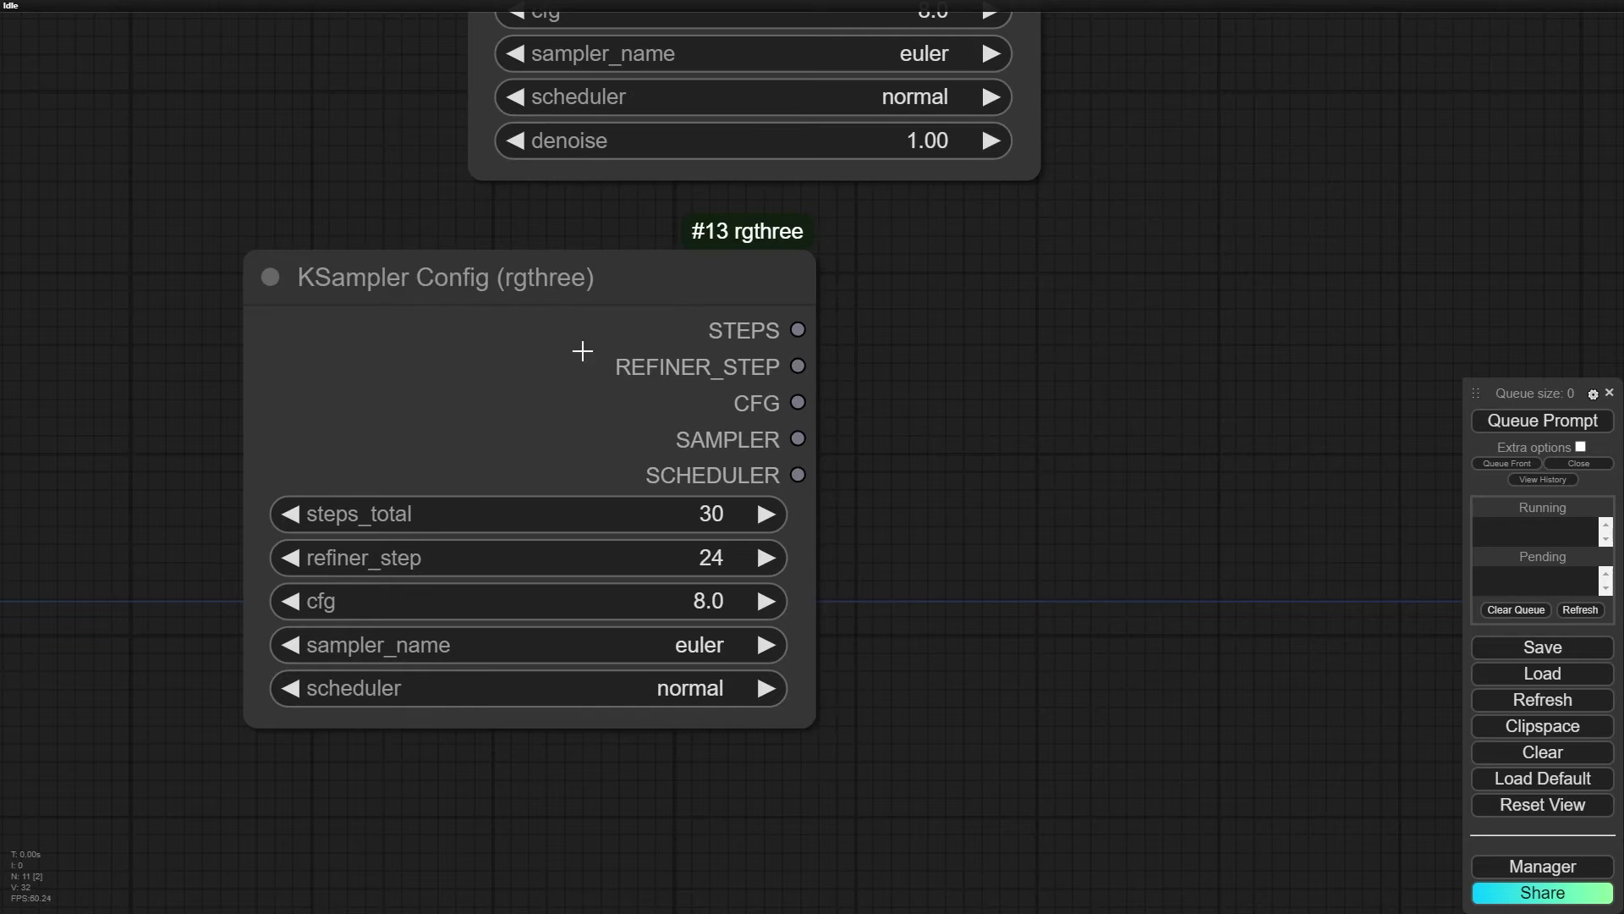
{"action": "left_click_drag", "start_coordinate": [810, 707], "coordinate": [619, 708]}
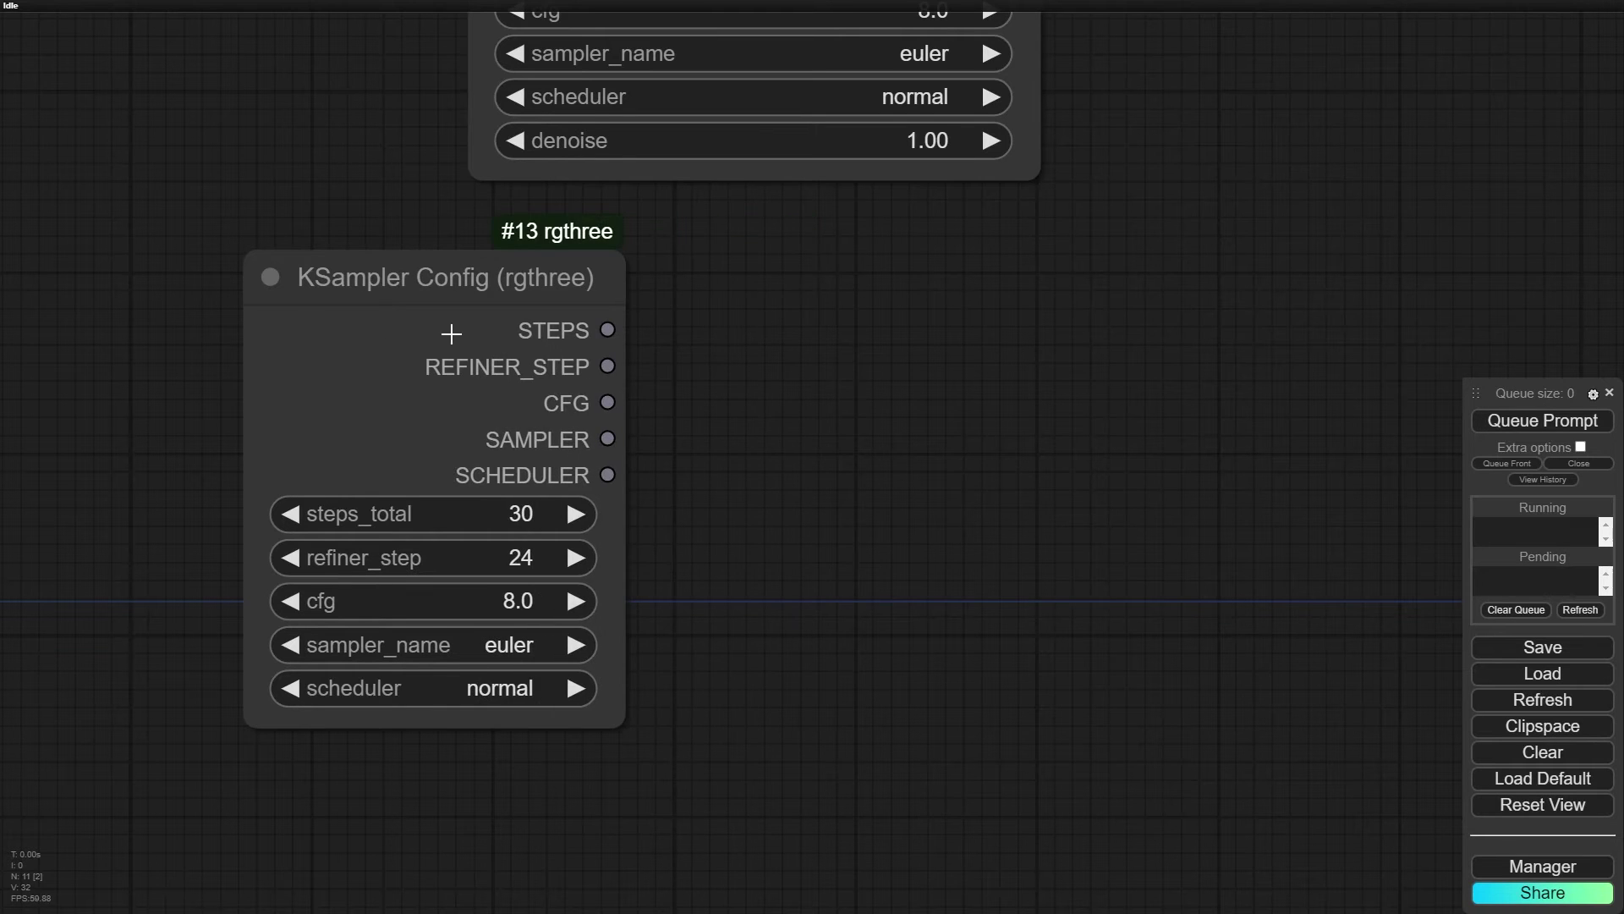
{"action": "left_click_drag", "start_coordinate": [805, 341], "coordinate": [828, 406]}
{"action": "left_click_drag", "start_coordinate": [398, 373], "coordinate": [189, 347]}
- Convert the seed widget of the duplicated KSampler to an input
{"action": "scroll", "coordinate": [824, 337], "scroll_direction": "down", "scroll_amount": 4}
{"action": "left_click_drag", "start_coordinate": [812, 446], "coordinate": [796, 806]}
{"action": "left_click", "coordinate": [802, 298]}
{"action": "right_click", "coordinate": [802, 299]}
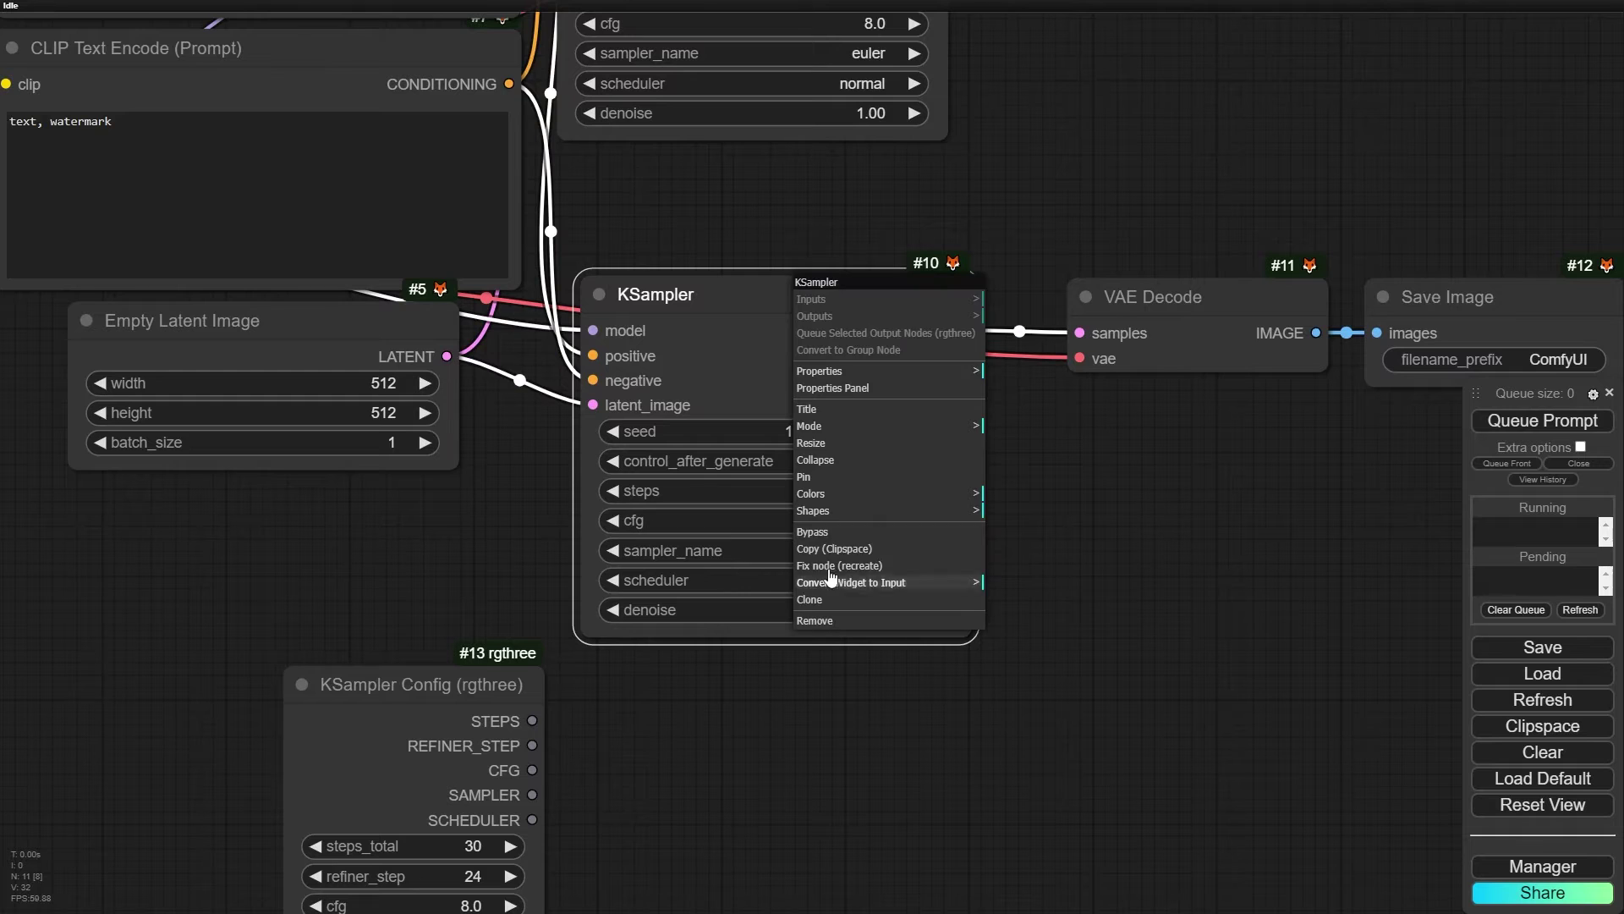
{"action": "left_click", "coordinate": [884, 590]}
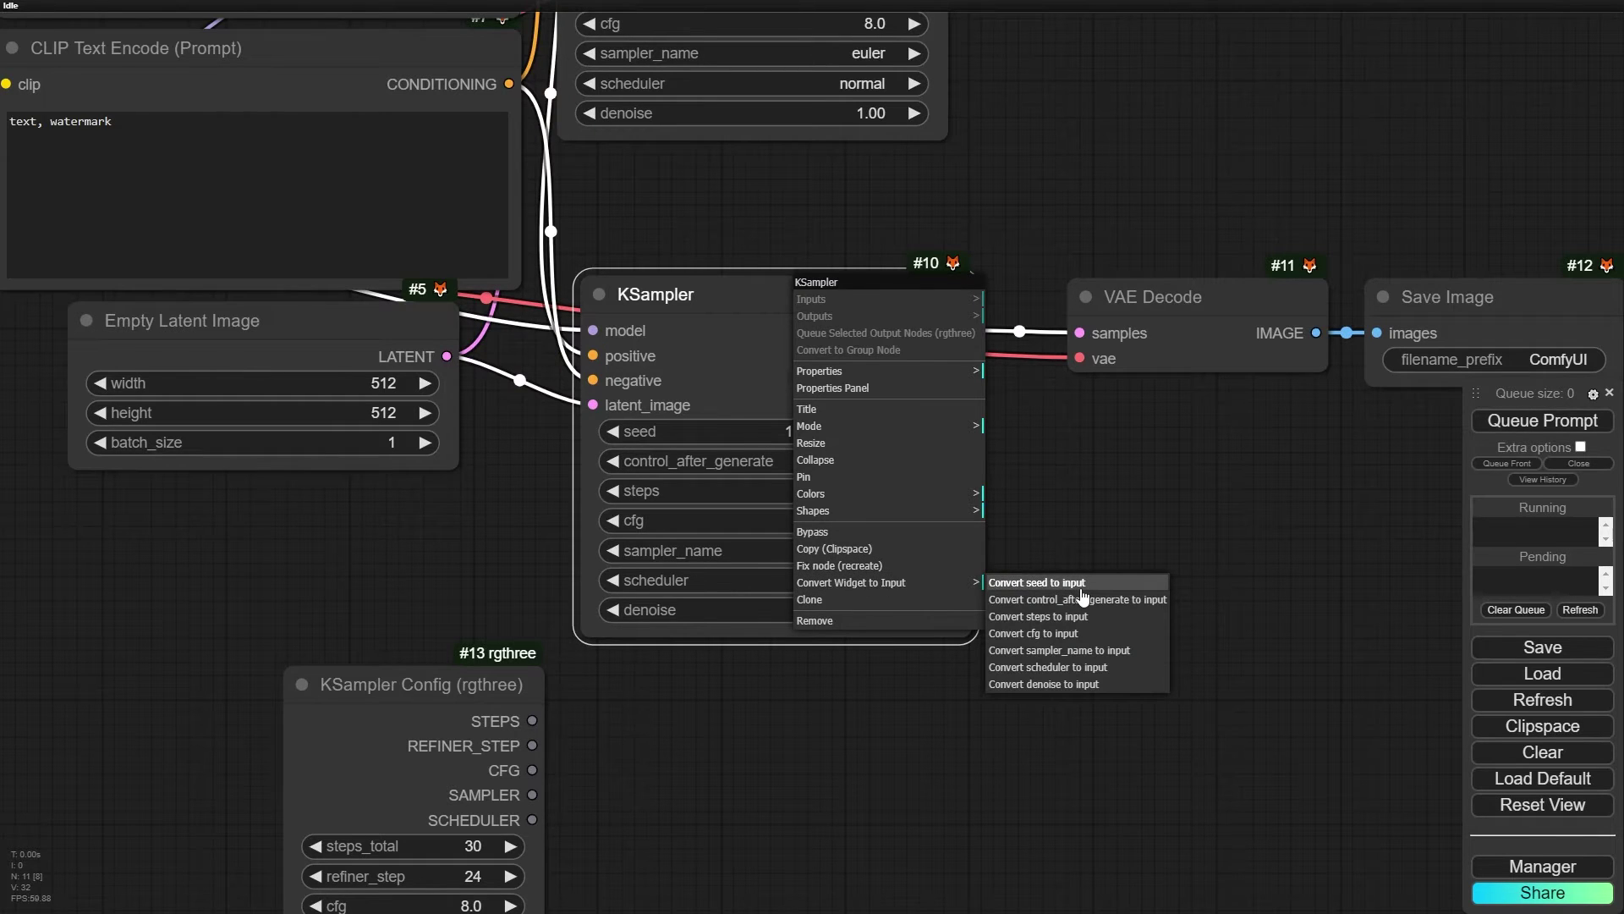
{"action": "left_click", "coordinate": [1076, 583]}
- Convert the cfg widget of the duplicated KSampler to an input
{"action": "right_click", "coordinate": [732, 290]}
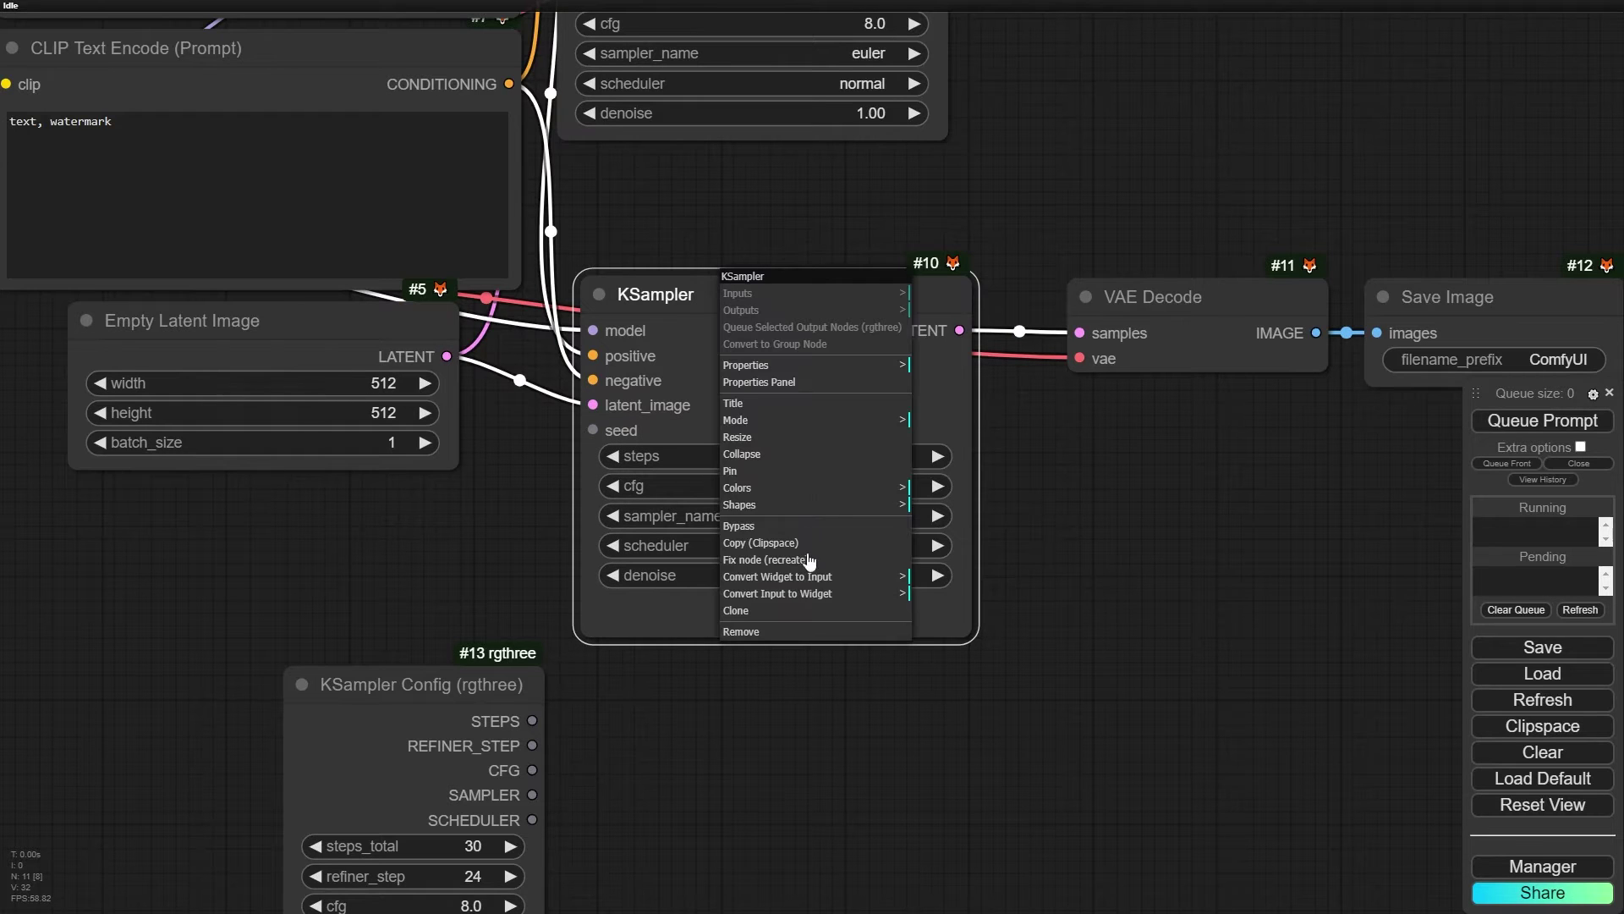
{"action": "left_click", "coordinate": [817, 576]}
{"action": "left_click", "coordinate": [1029, 590]}
- Convert the seed input of the duplicated KSampler back to a widget
{"action": "right_click", "coordinate": [780, 273]}
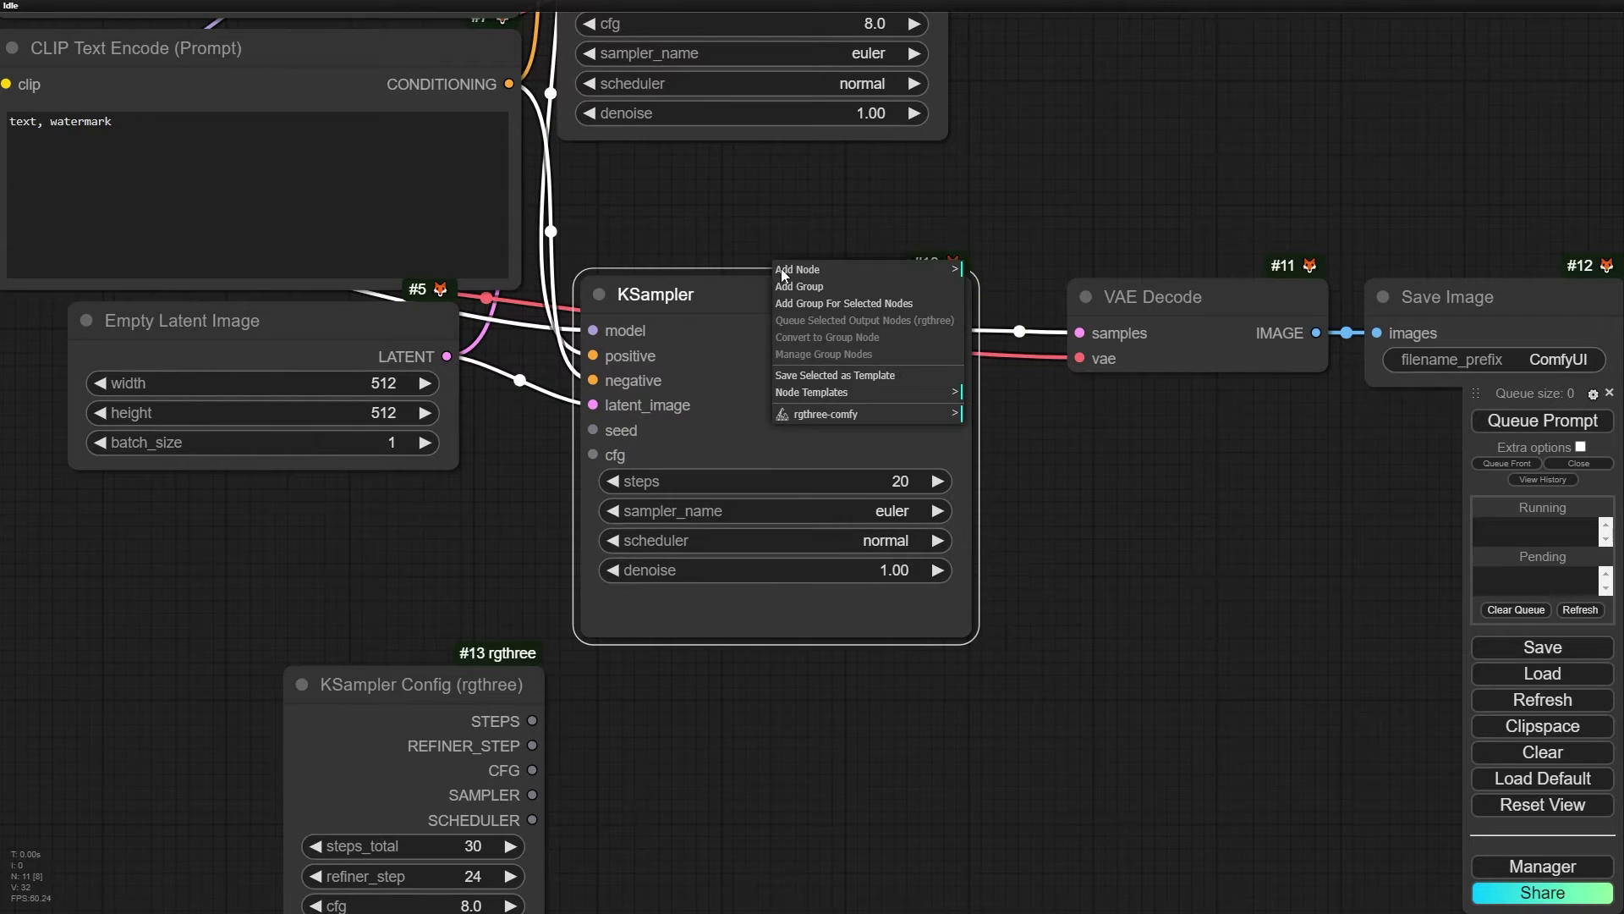
{"action": "right_click", "coordinate": [713, 295]}
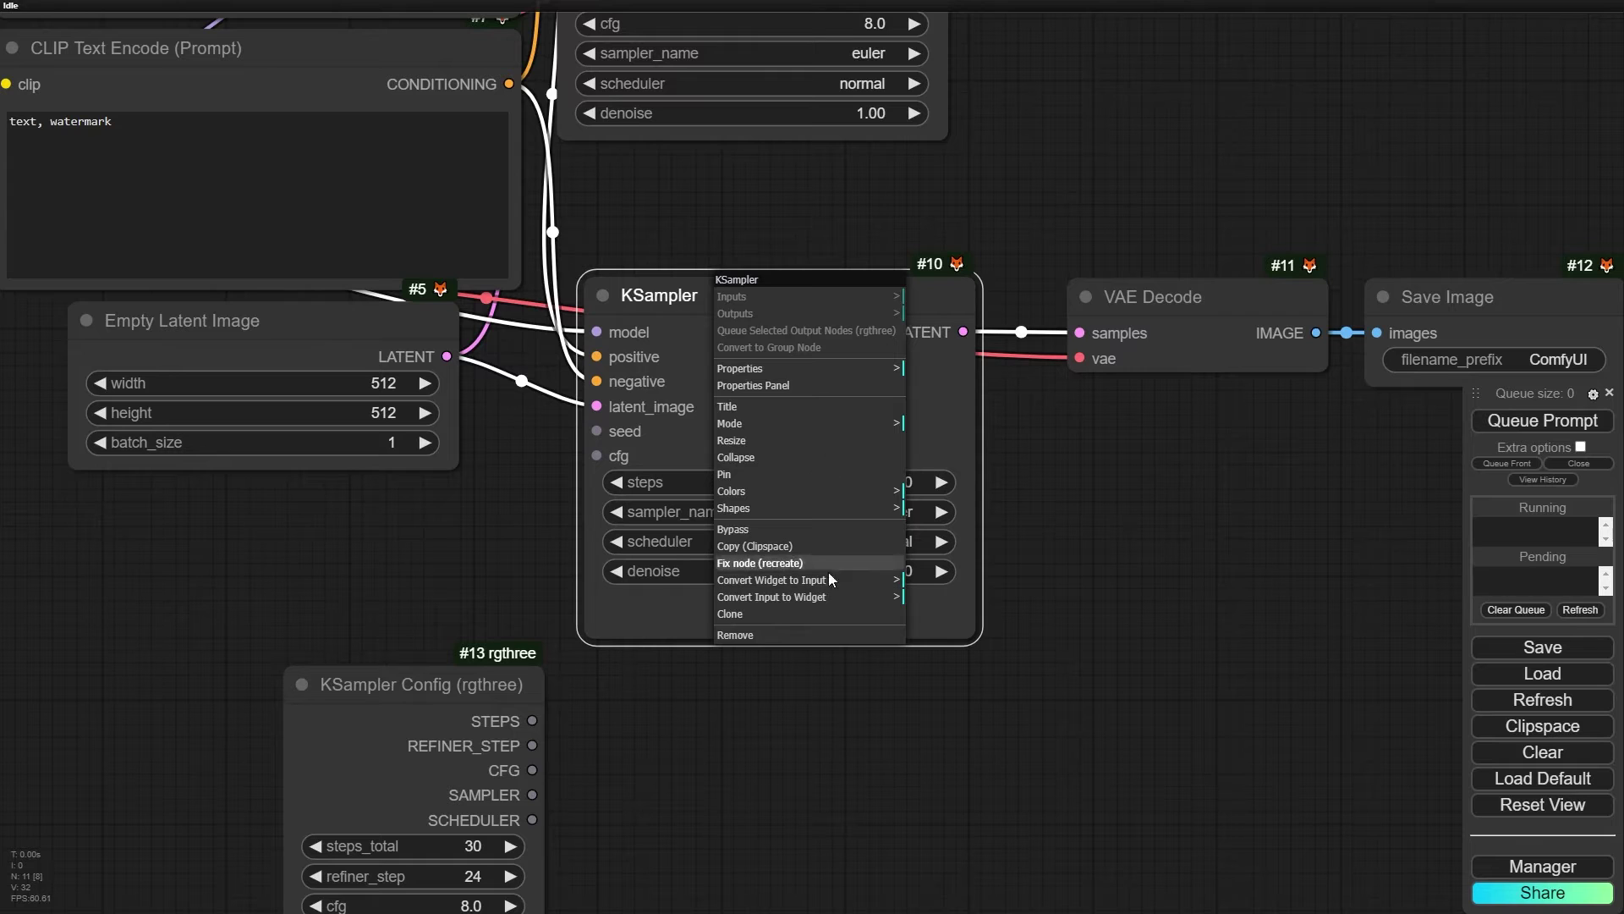
{"action": "left_click", "coordinate": [771, 596]}
{"action": "left_click", "coordinate": [961, 594]}
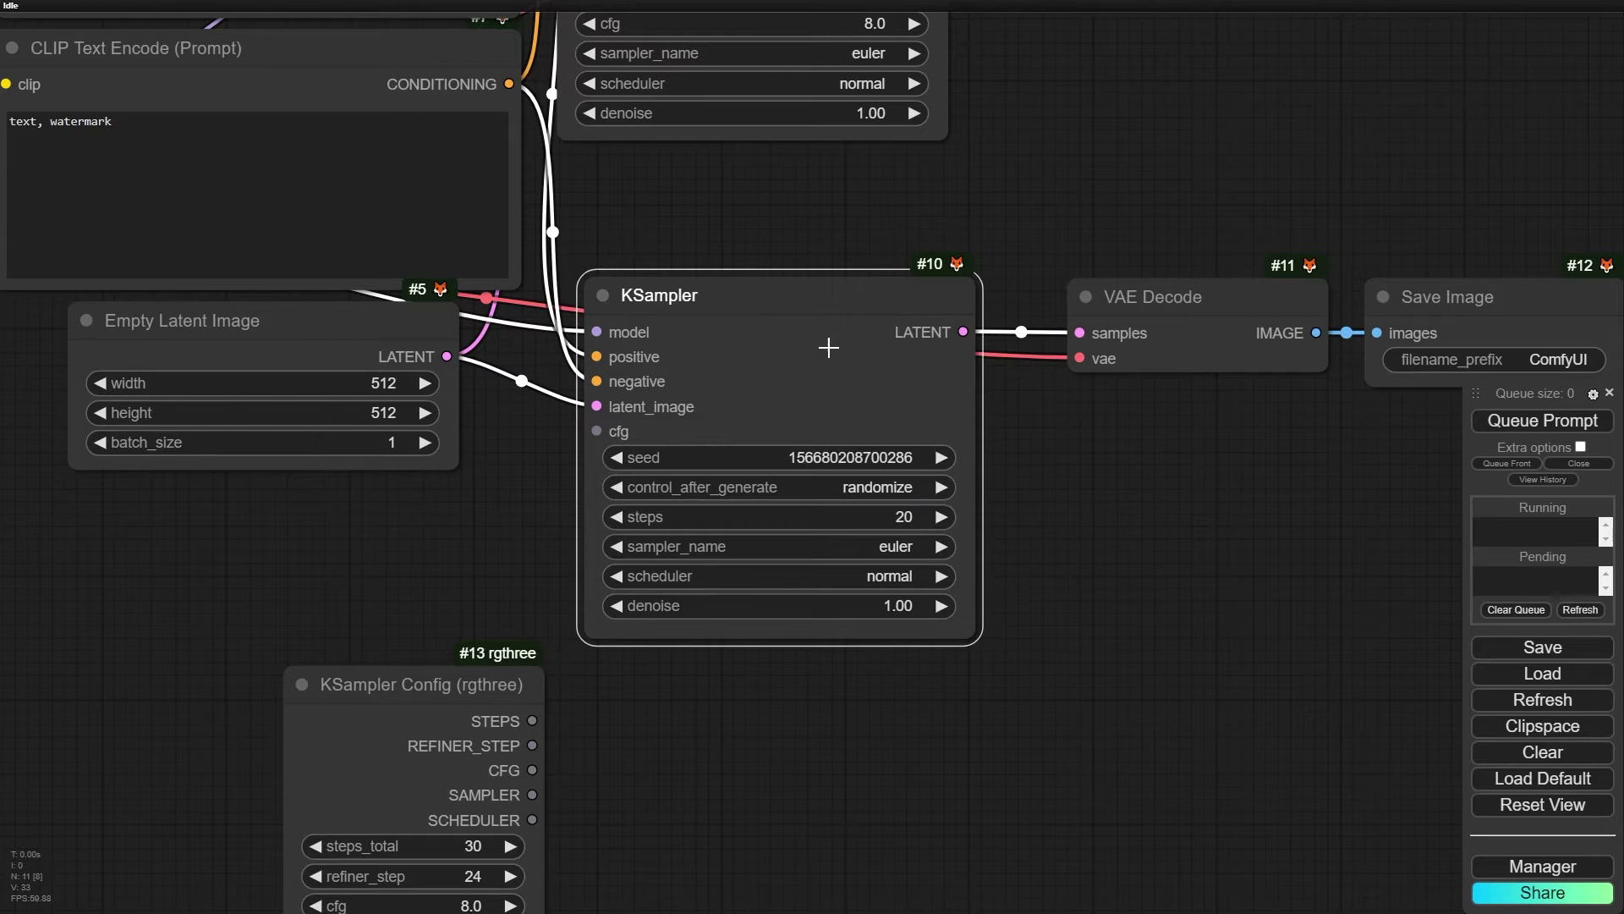
- Convert the steps, sampler_name and scheduler widgets of the duplicated KSampler to inputs
{"action": "right_click", "coordinate": [825, 343]}
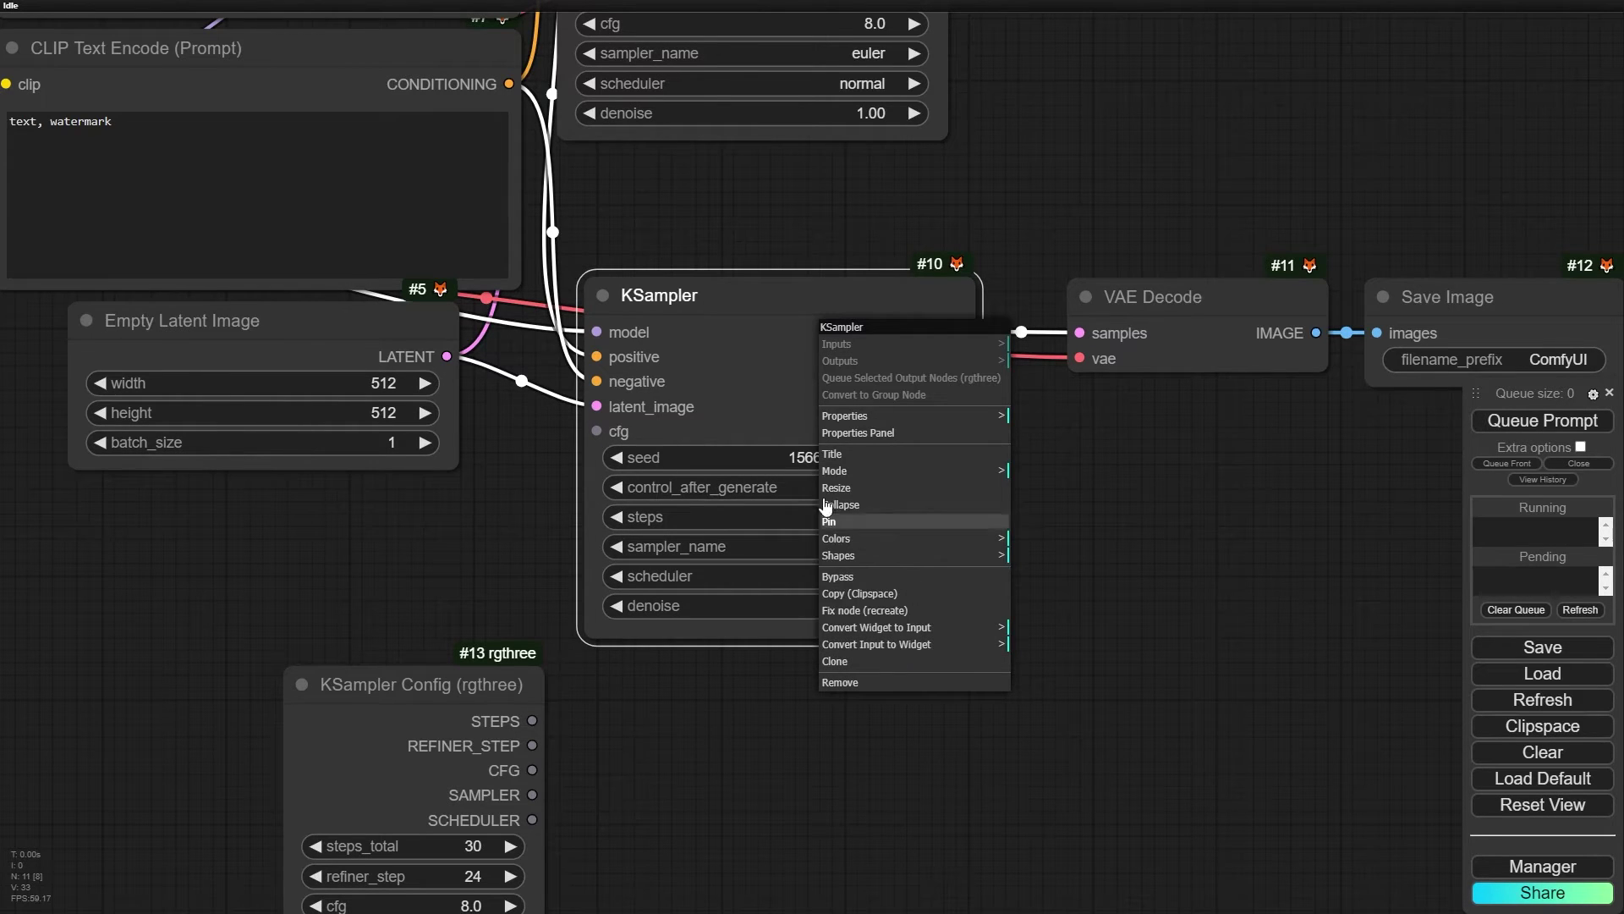
{"action": "left_click", "coordinate": [933, 626]}
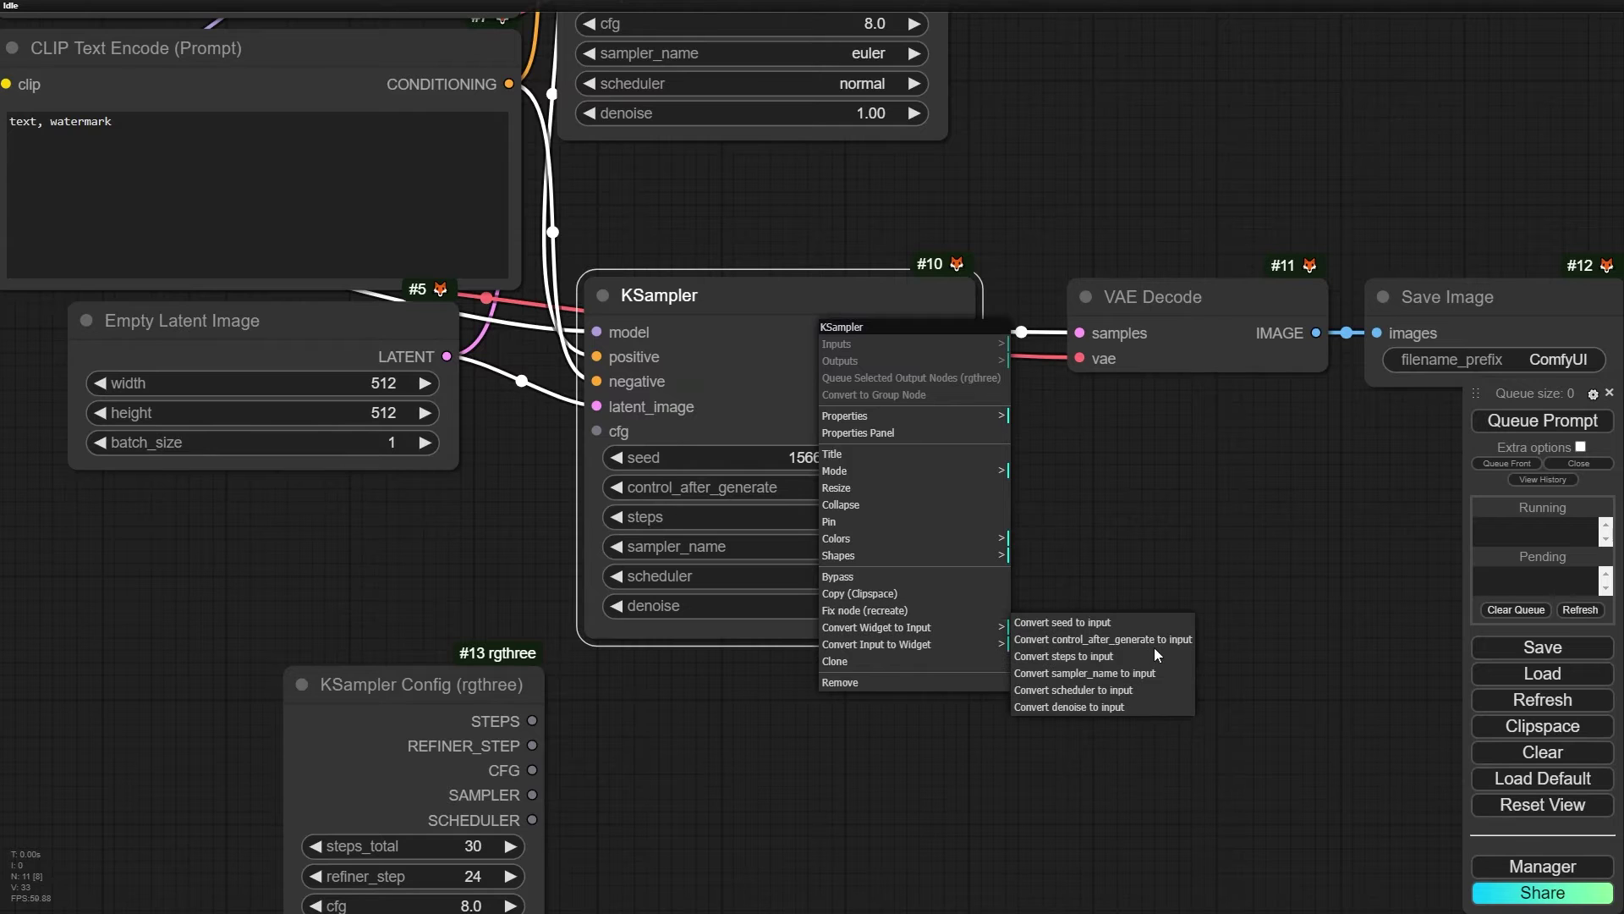
{"action": "left_click", "coordinate": [1058, 658]}
{"action": "right_click", "coordinate": [824, 372]}
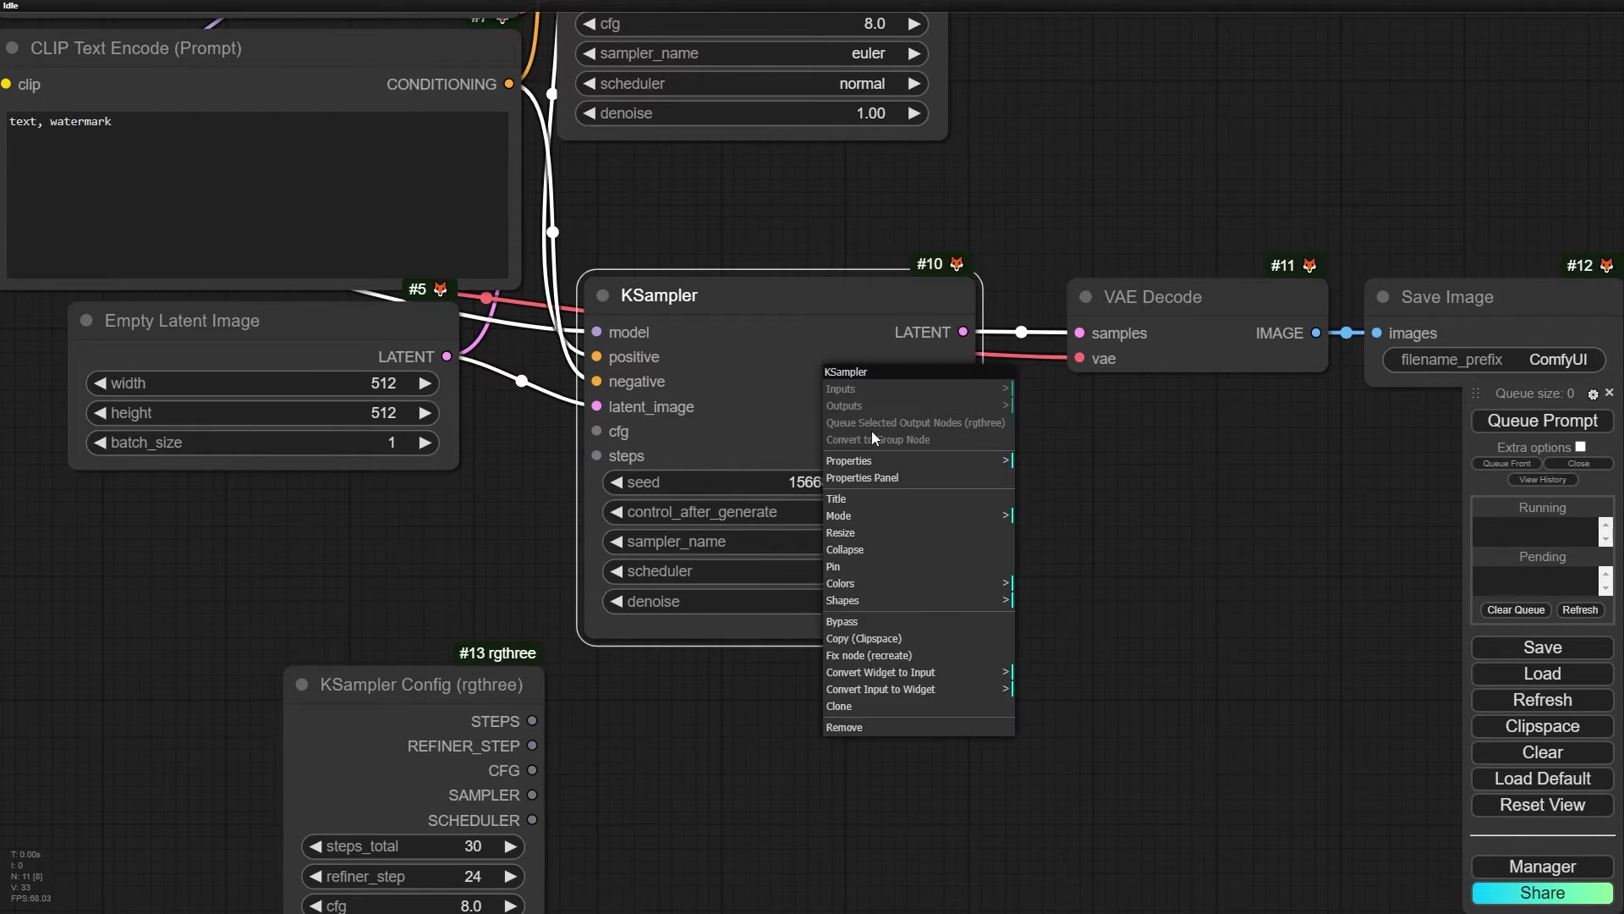
{"action": "left_click", "coordinate": [949, 677]}
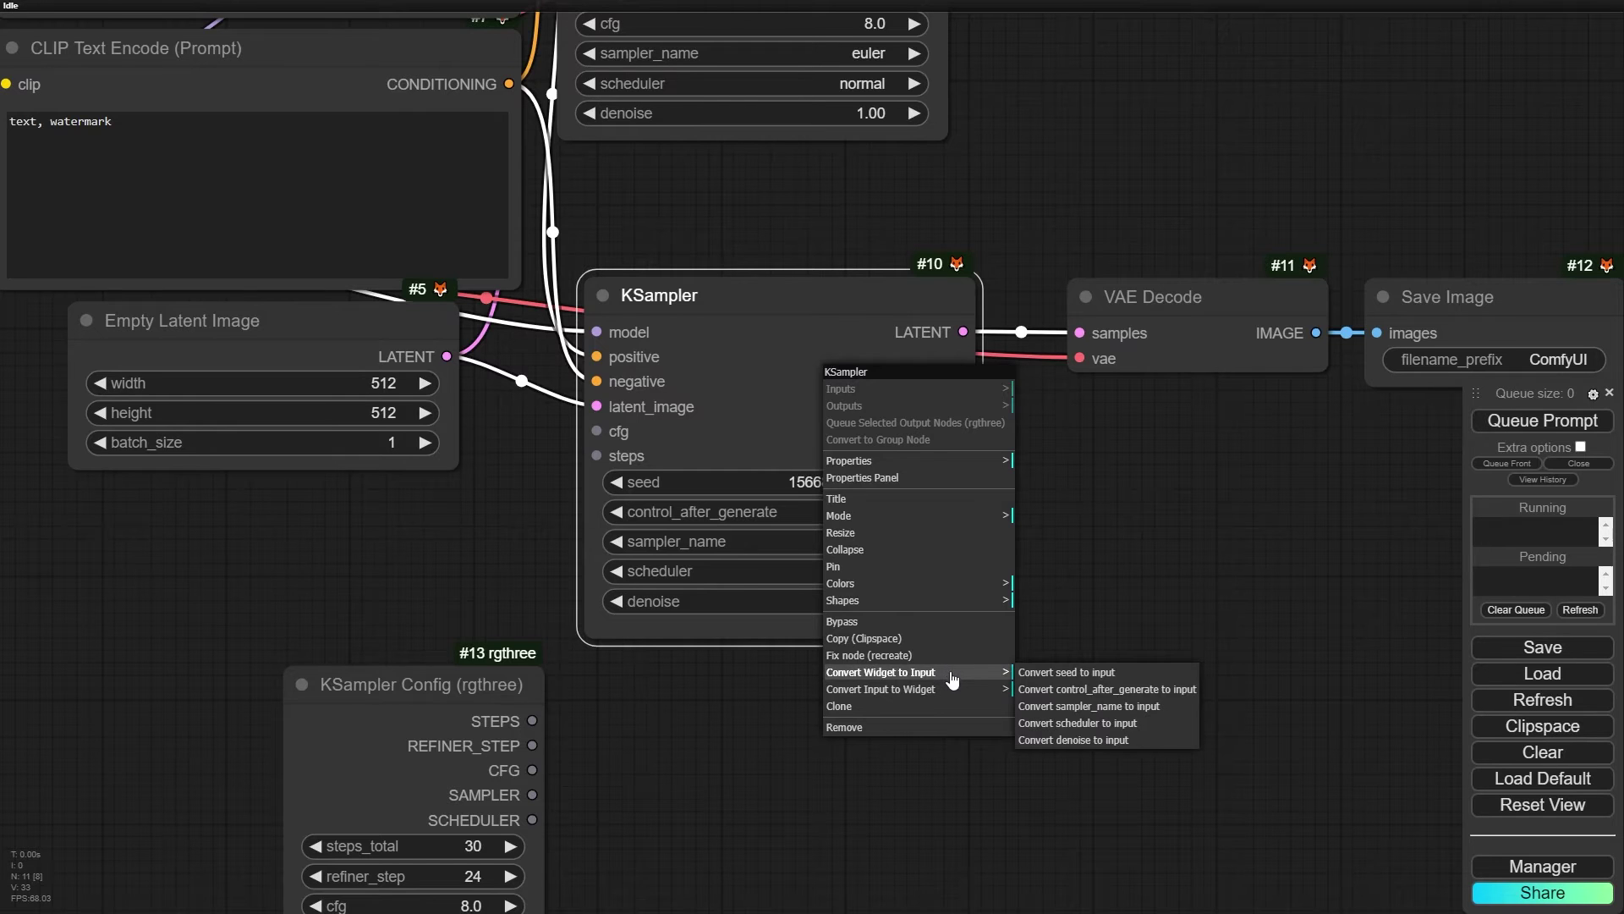
{"action": "left_click", "coordinate": [1130, 711]}
{"action": "right_click", "coordinate": [731, 314]}
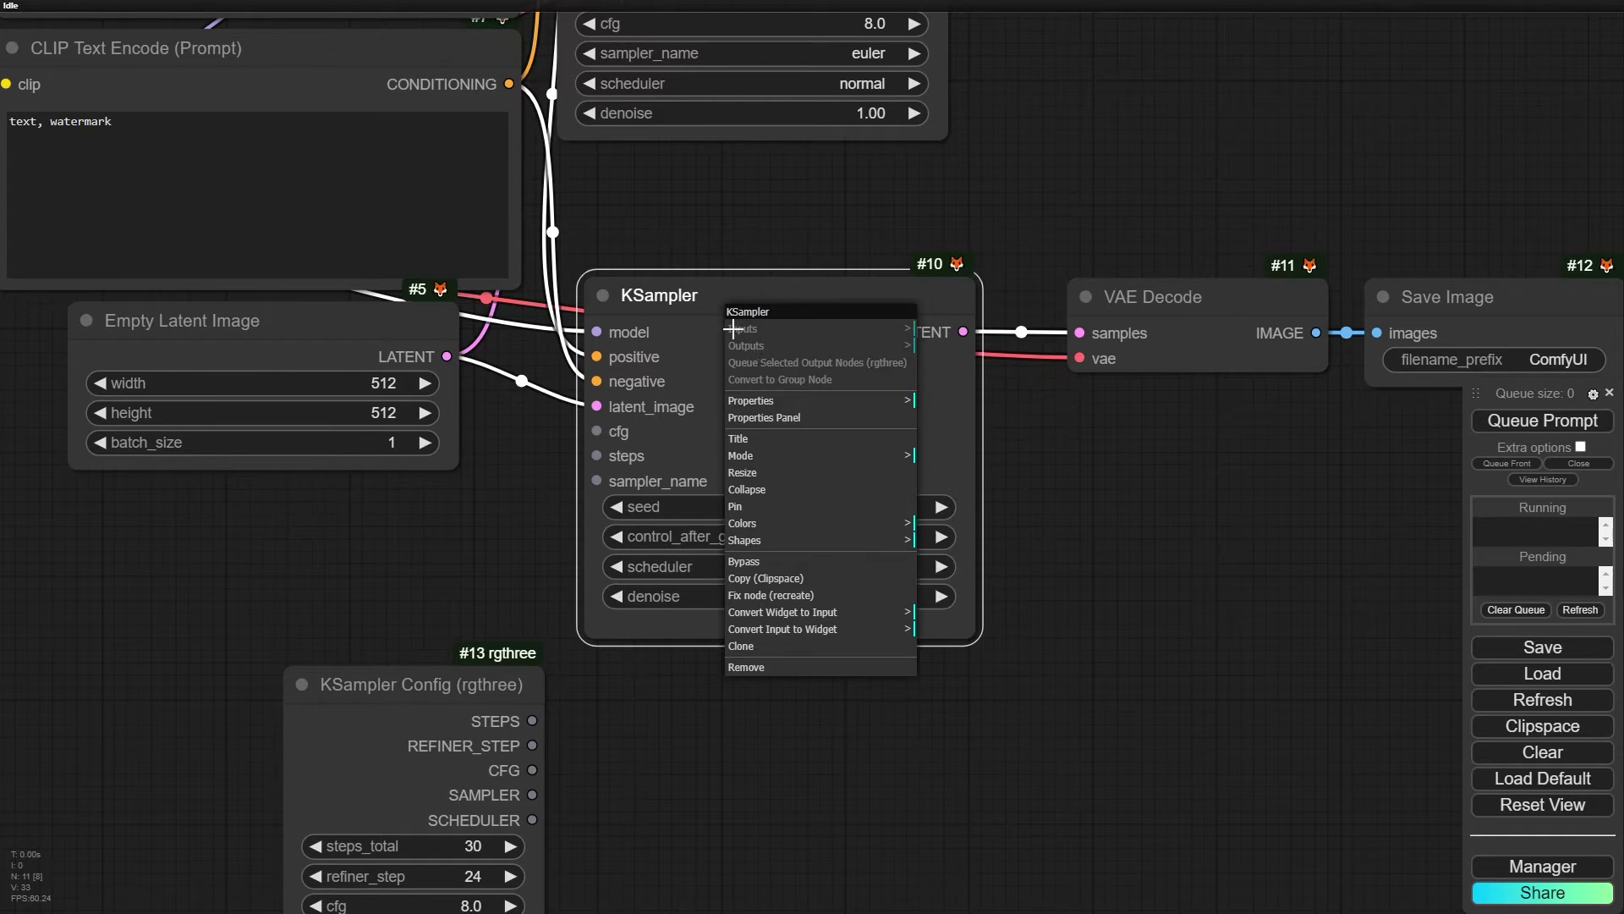
{"action": "left_click", "coordinate": [875, 613]}
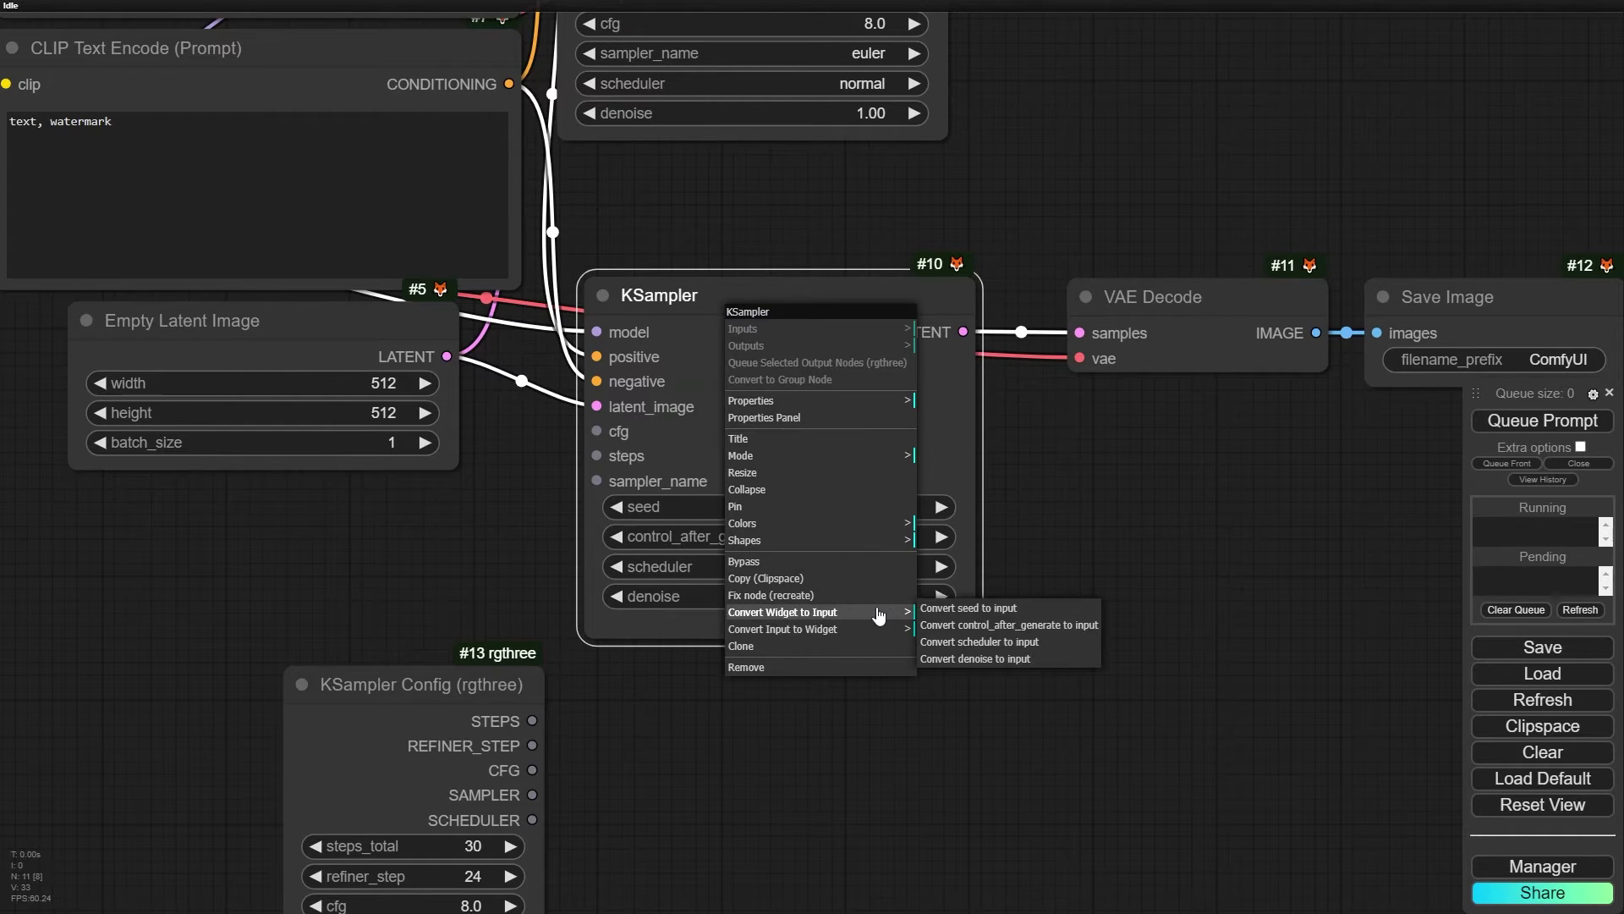
{"action": "left_click", "coordinate": [1027, 643]}
- Connect KSampler Config's STEPS, CFG, SAMPLER and SCHEDULER outputs to the duplicated KSampler's matching inputs, placing the config node just below Empty Latent Image
{"action": "left_click_drag", "start_coordinate": [471, 656], "coordinate": [404, 446]}
{"action": "left_click_drag", "start_coordinate": [639, 717], "coordinate": [736, 824]}
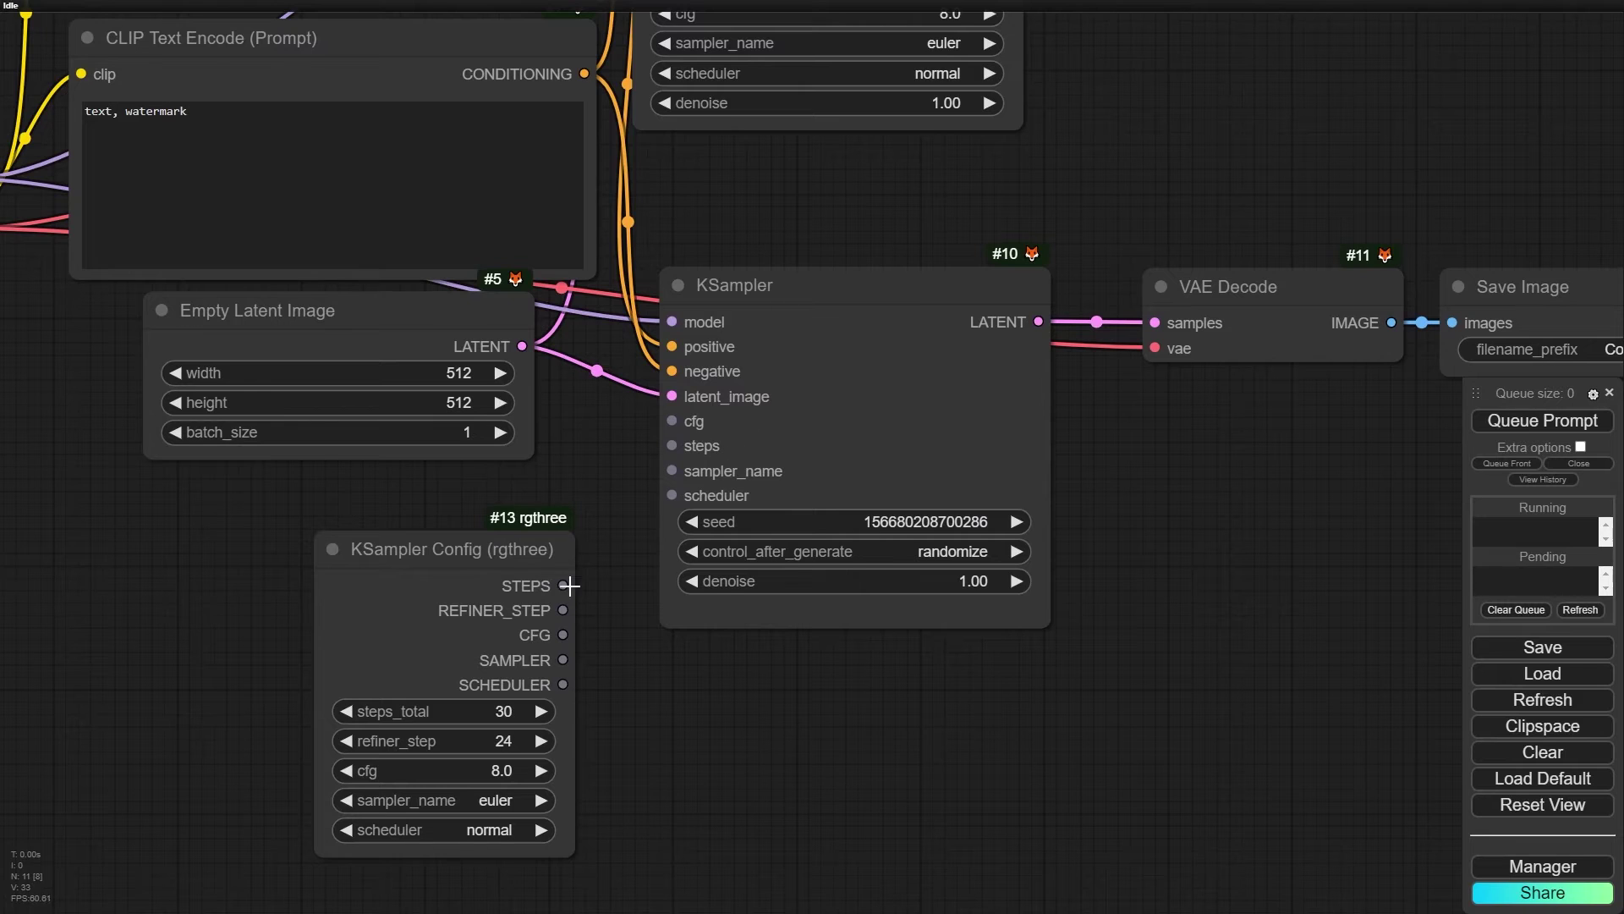
{"action": "left_click_drag", "start_coordinate": [564, 593], "coordinate": [672, 446]}
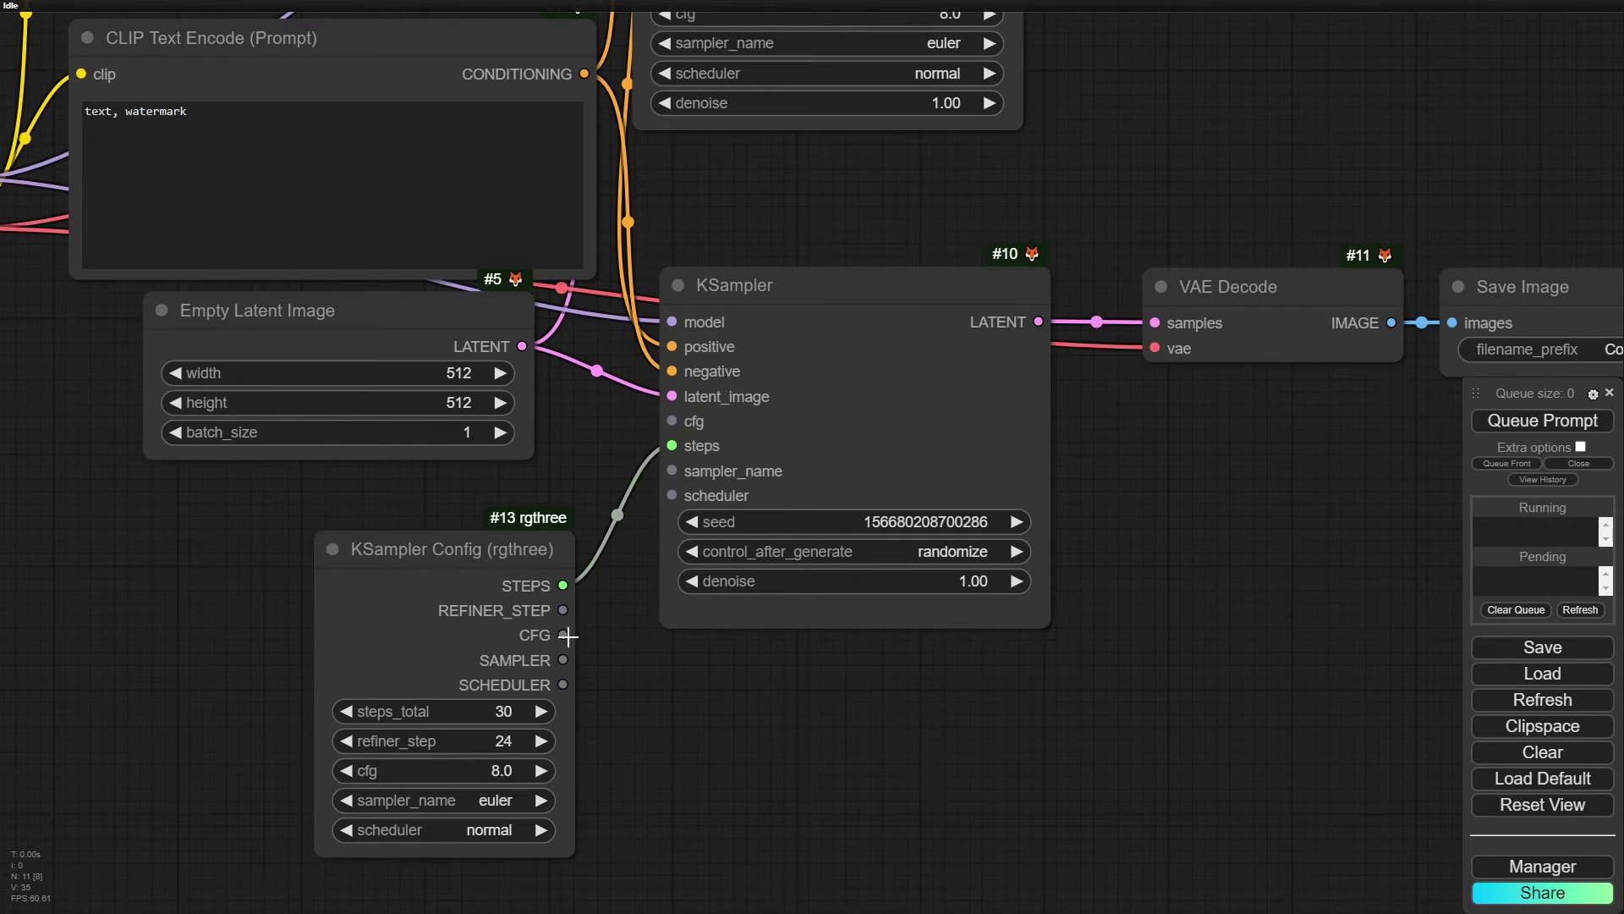
{"action": "left_click_drag", "start_coordinate": [563, 635], "coordinate": [672, 421]}
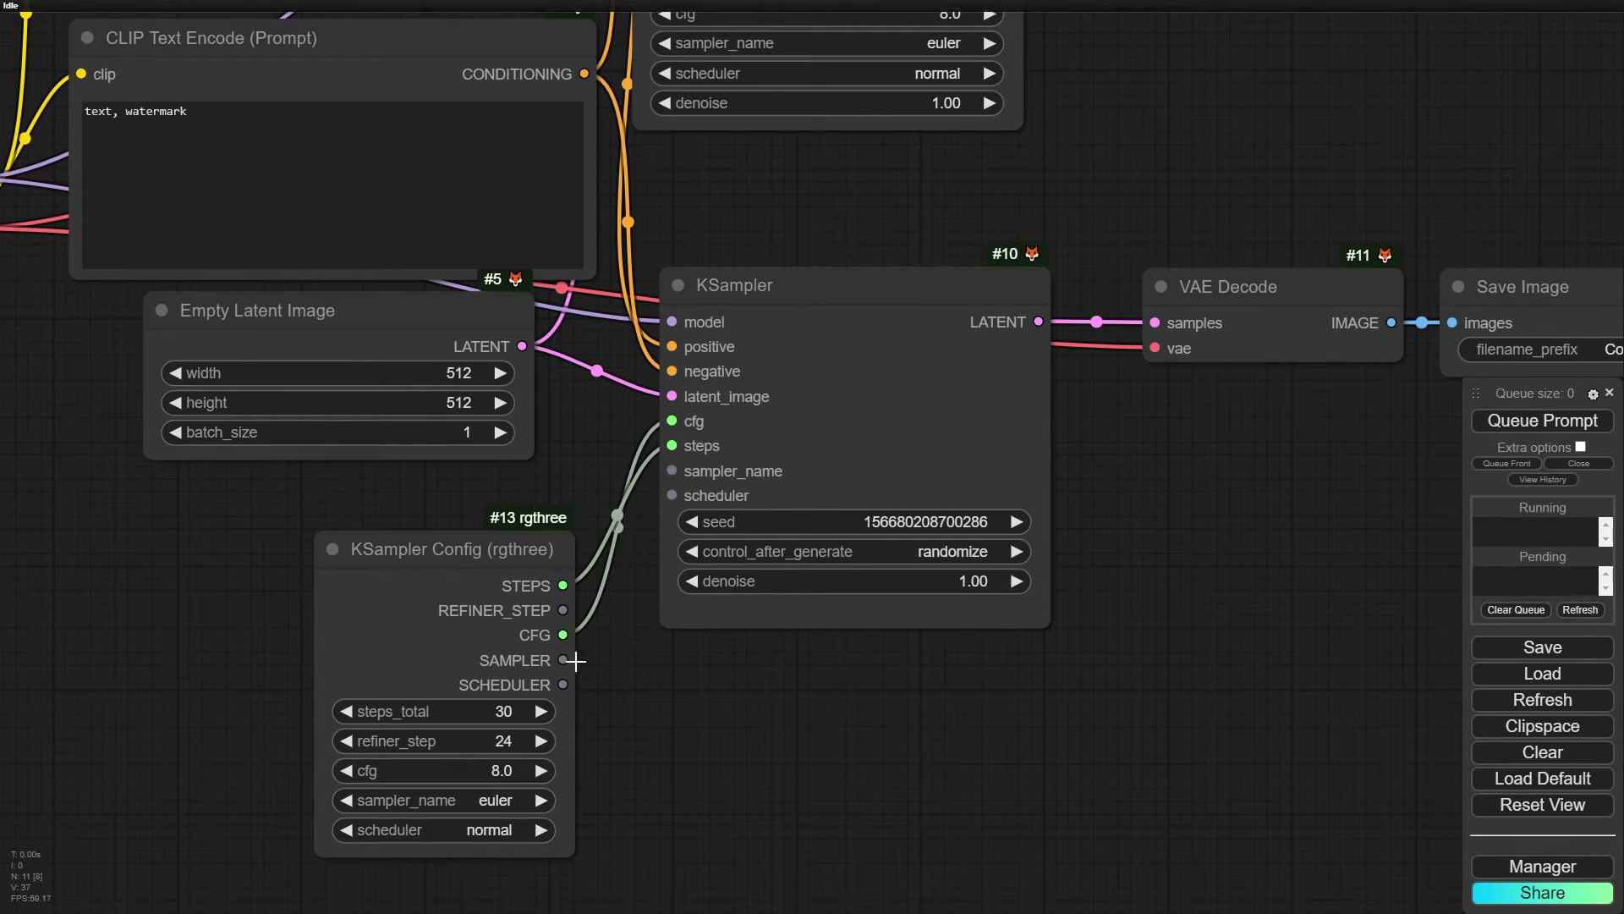
{"action": "left_click_drag", "start_coordinate": [576, 660], "coordinate": [672, 471]}
{"action": "left_click_drag", "start_coordinate": [563, 684], "coordinate": [672, 495]}
{"action": "left_click_drag", "start_coordinate": [460, 571], "coordinate": [421, 502]}
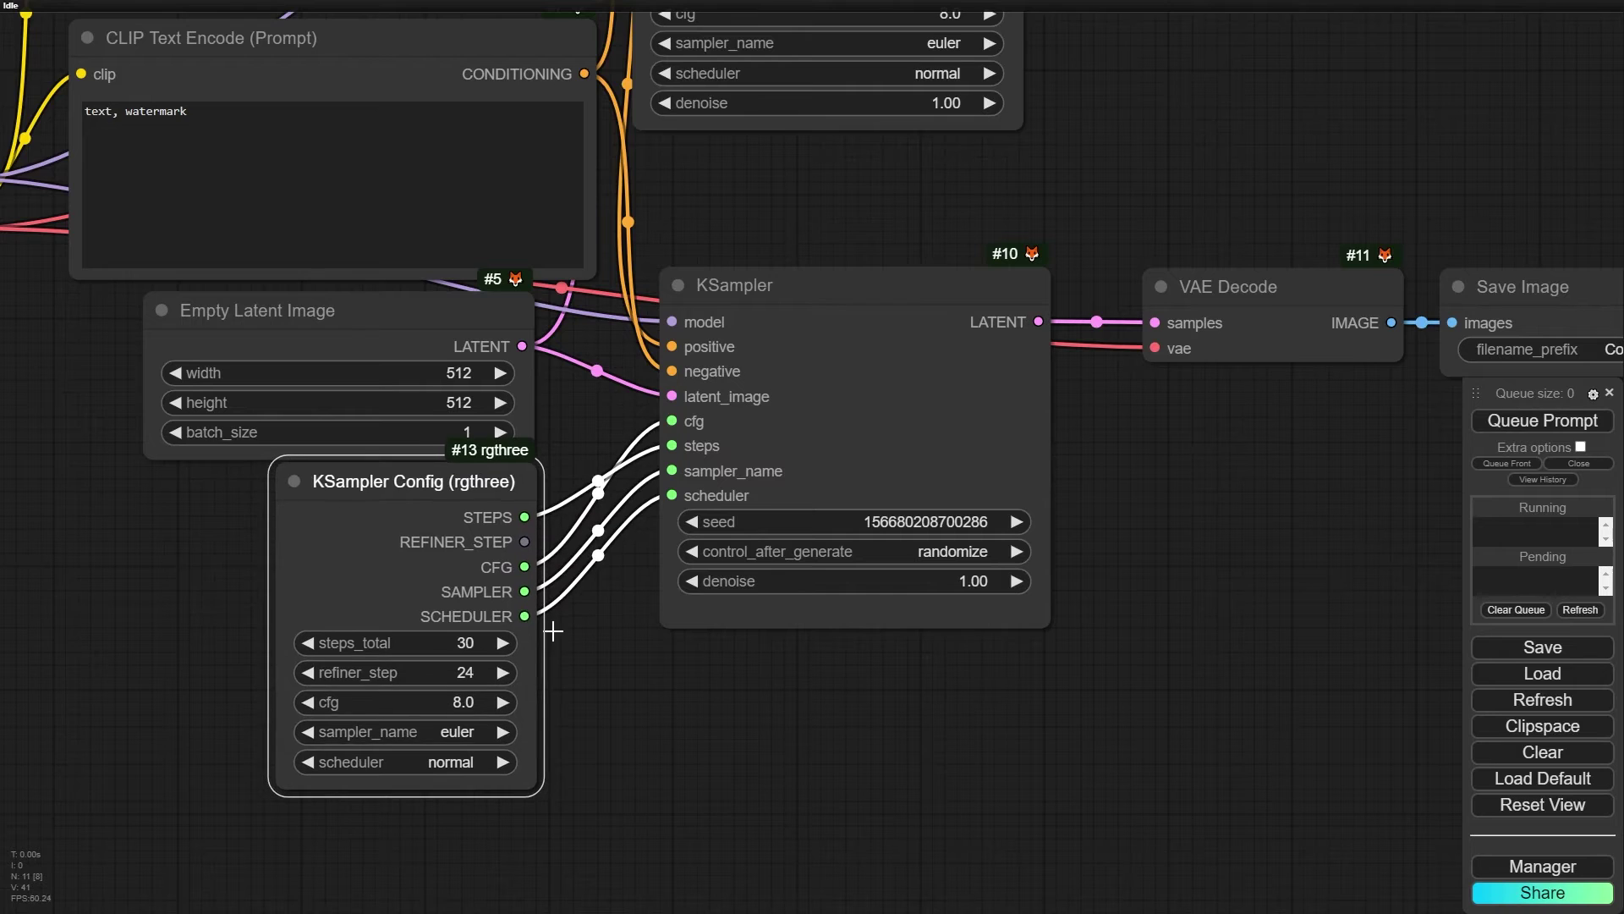
- Duplicate the lower KSampler, VAE Decode and Save Image nodes with their input connections kept, and place the copies below the originals
{"action": "left_click_drag", "start_coordinate": [879, 701], "coordinate": [649, 599]}
{"action": "left_click_drag", "start_coordinate": [513, 199], "coordinate": [528, 204]}
{"action": "left_click_drag", "start_coordinate": [240, 456], "coordinate": [256, 469]}
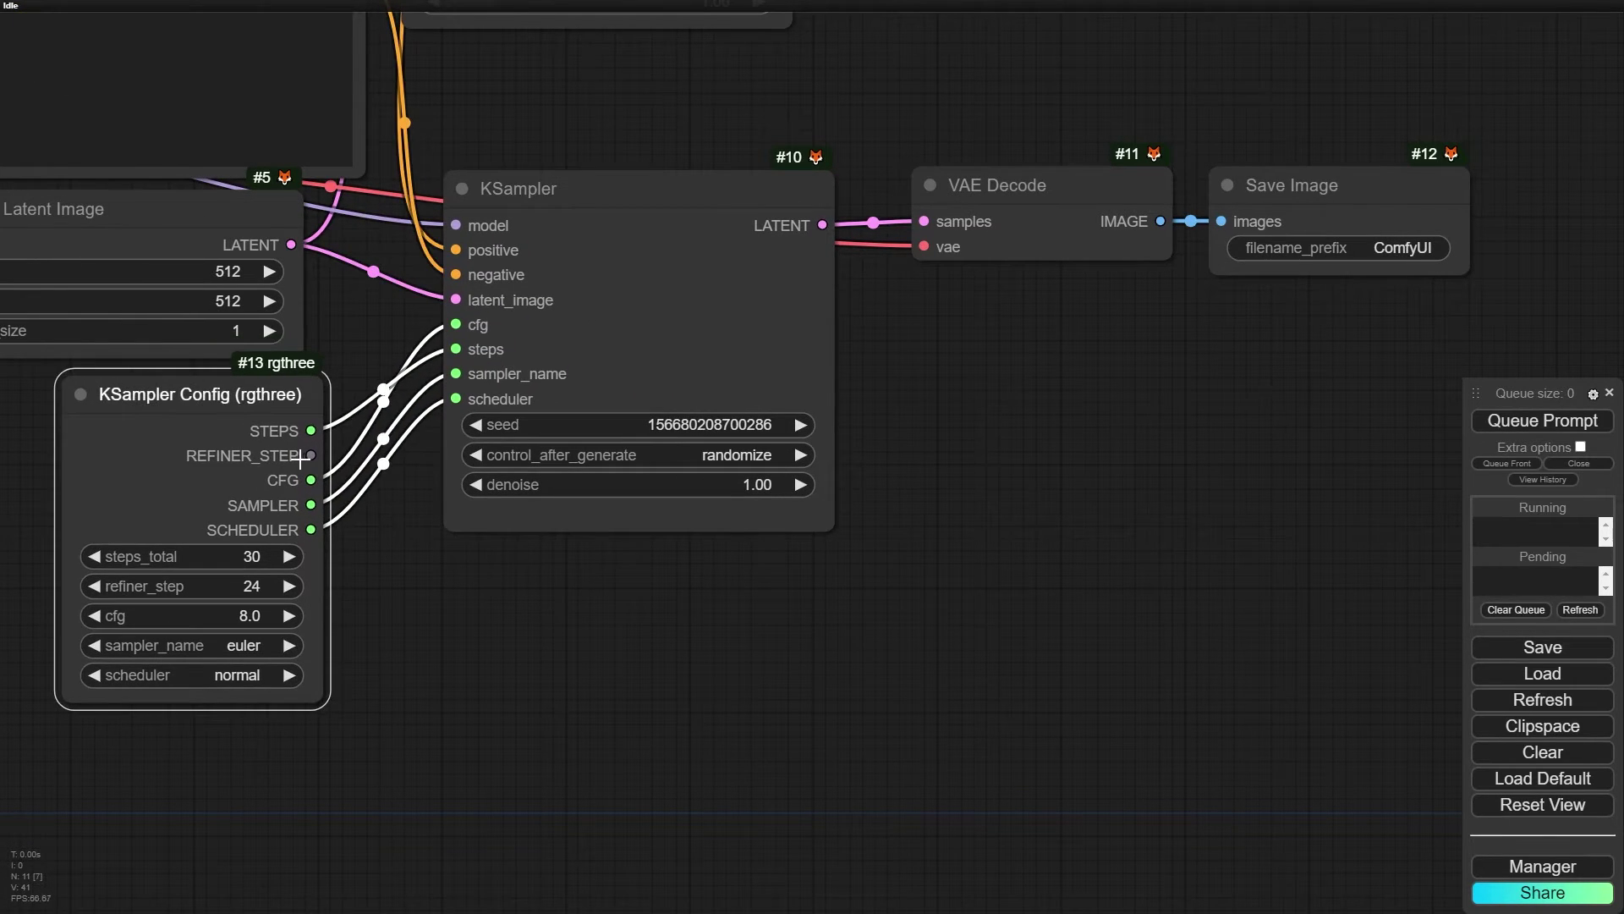
{"action": "left_click", "coordinate": [536, 701]}
{"action": "scroll", "coordinate": [572, 648], "scroll_direction": "down", "scroll_amount": 5}
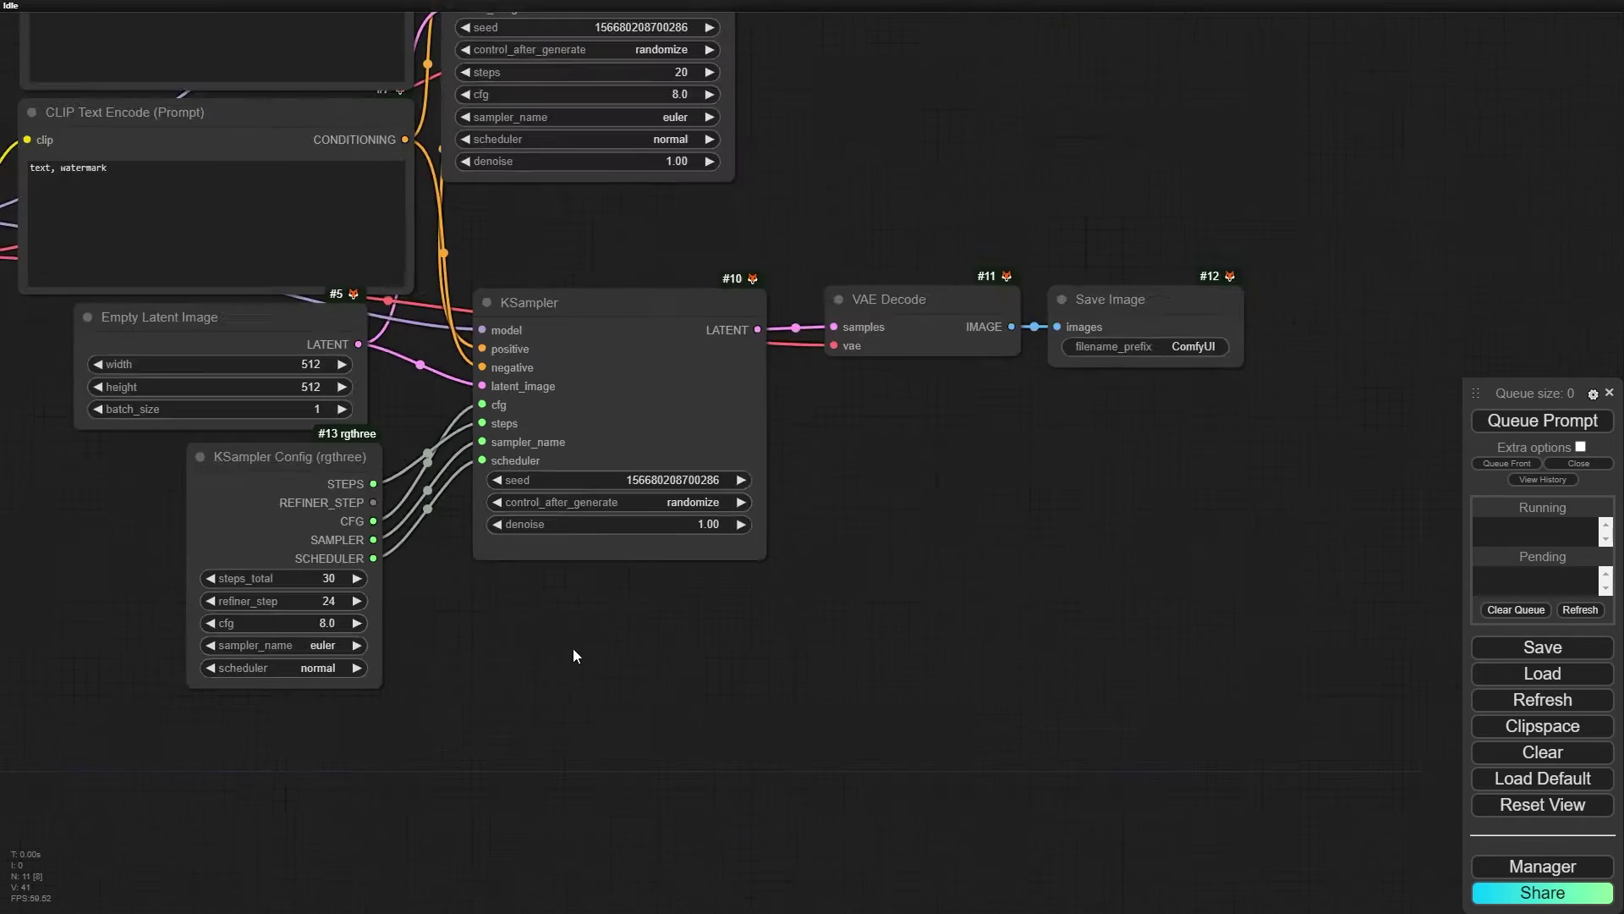
{"action": "left_click_drag", "start_coordinate": [1161, 273], "coordinate": [535, 585], "text": "ctrl"}
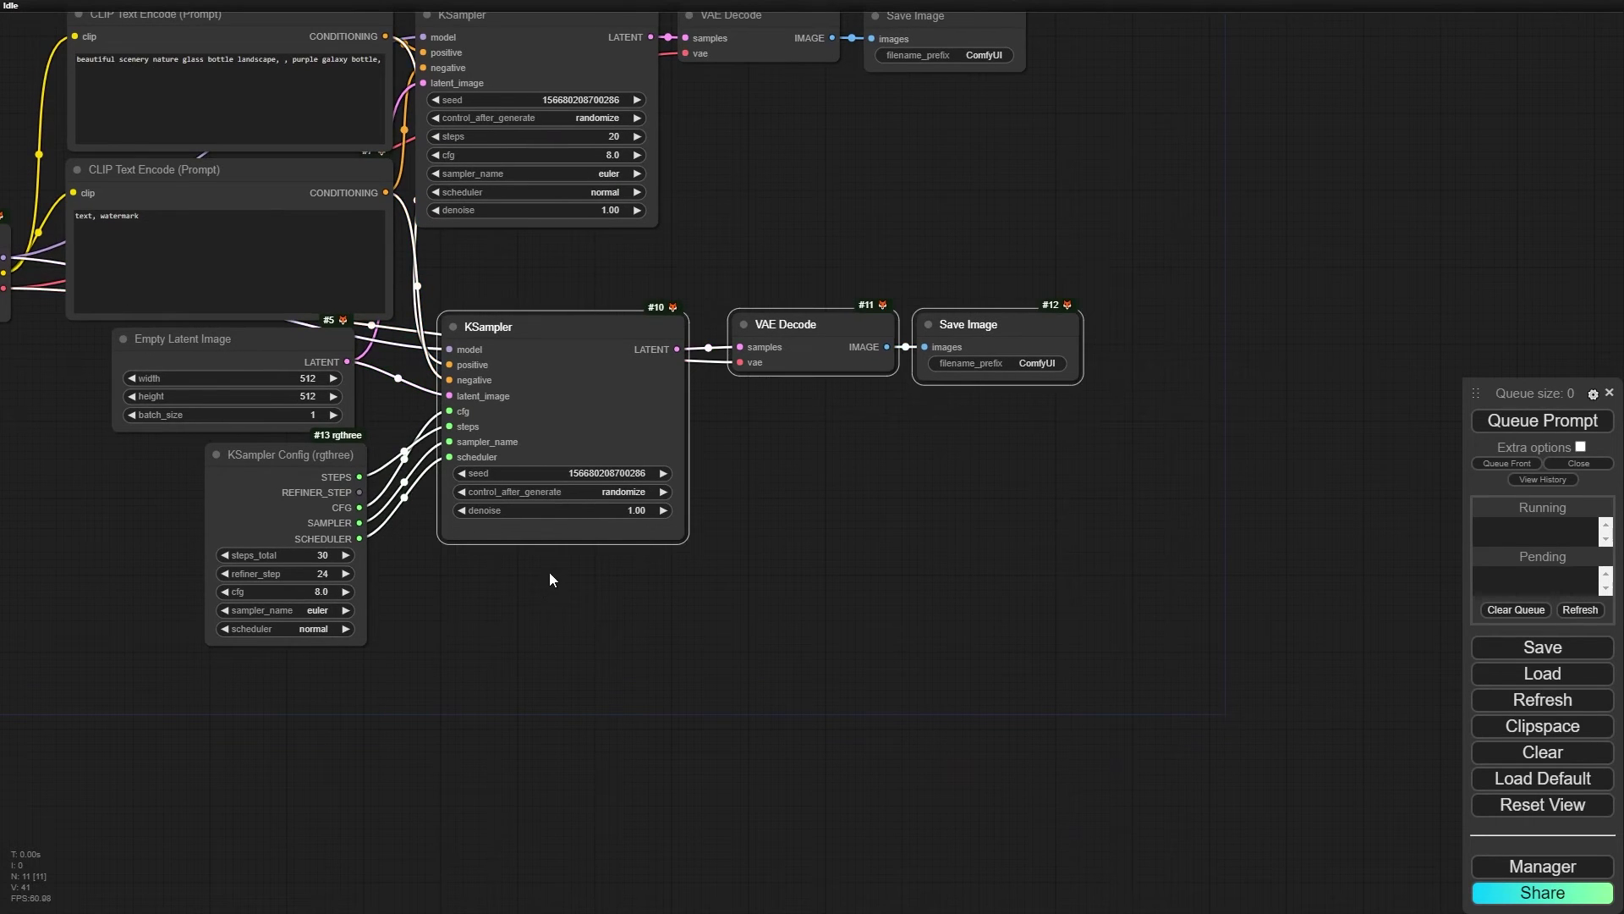
{"action": "key", "text": "ctrl+shift+v"}
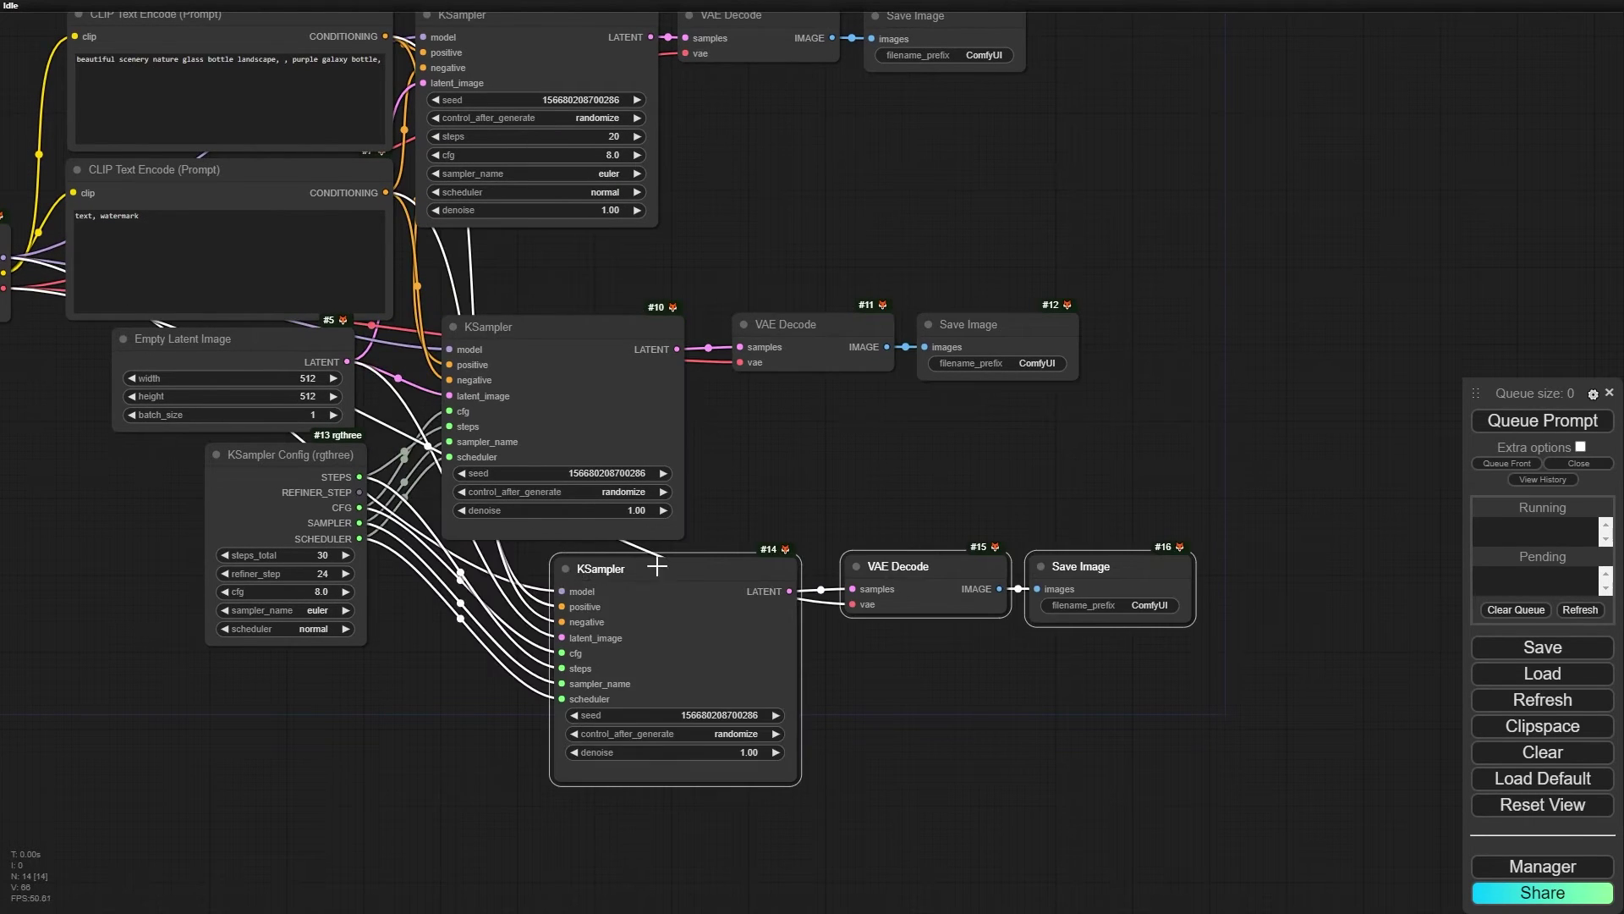
{"action": "left_click_drag", "start_coordinate": [660, 564], "coordinate": [596, 616]}
- Move the KSampler Config node lower, between the two KSamplers it feeds, and shift the newest KSampler slightly left
{"action": "left_click_drag", "start_coordinate": [257, 460], "coordinate": [221, 560]}
{"action": "scroll", "coordinate": [372, 698], "scroll_direction": "up", "scroll_amount": 4}
{"action": "left_click_drag", "start_coordinate": [452, 699], "coordinate": [524, 497]}
{"action": "left_click_drag", "start_coordinate": [762, 402], "coordinate": [699, 392]}
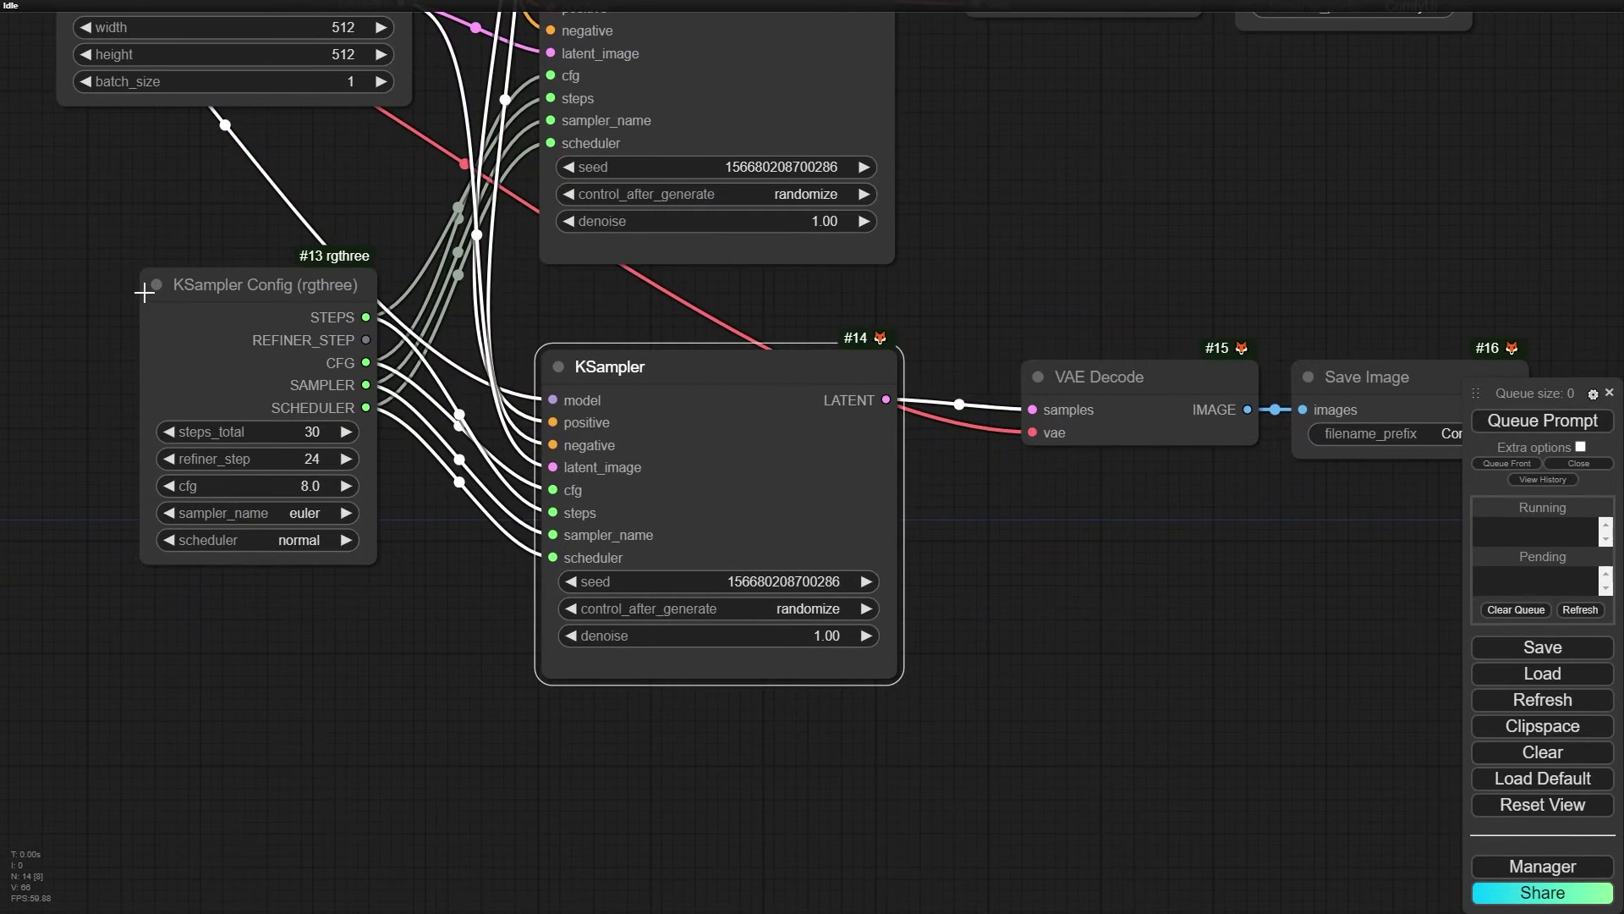
{"action": "mouse_move", "coordinate": [206, 319]}
{"action": "left_mouse_down"}
{"action": "mouse_move", "coordinate": [213, 339]}
{"action": "mouse_move", "coordinate": [213, 326]}
{"action": "left_mouse_up"}
- Add a Seed (rgthree) node in the empty area below the KSampler Config node
{"action": "scroll", "coordinate": [213, 339], "scroll_direction": "up", "scroll_amount": 3}
{"action": "scroll", "coordinate": [213, 325], "scroll_direction": "down", "scroll_amount": 3}
{"action": "right_click", "coordinate": [276, 427]}
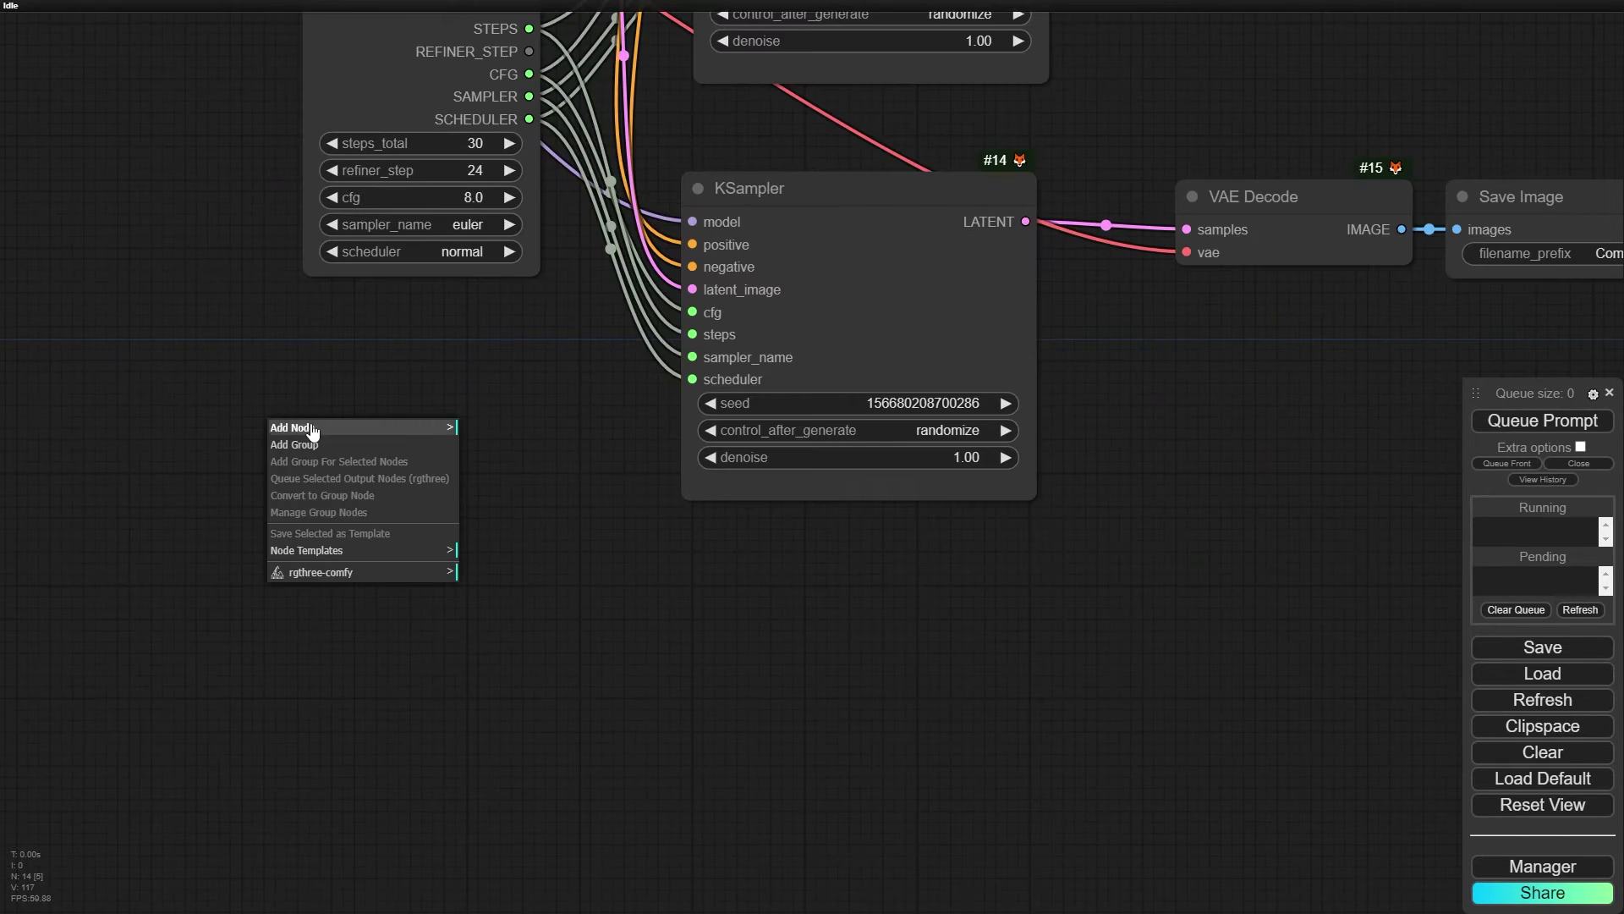
{"action": "left_click", "coordinate": [297, 427]}
{"action": "left_click", "coordinate": [532, 442]}
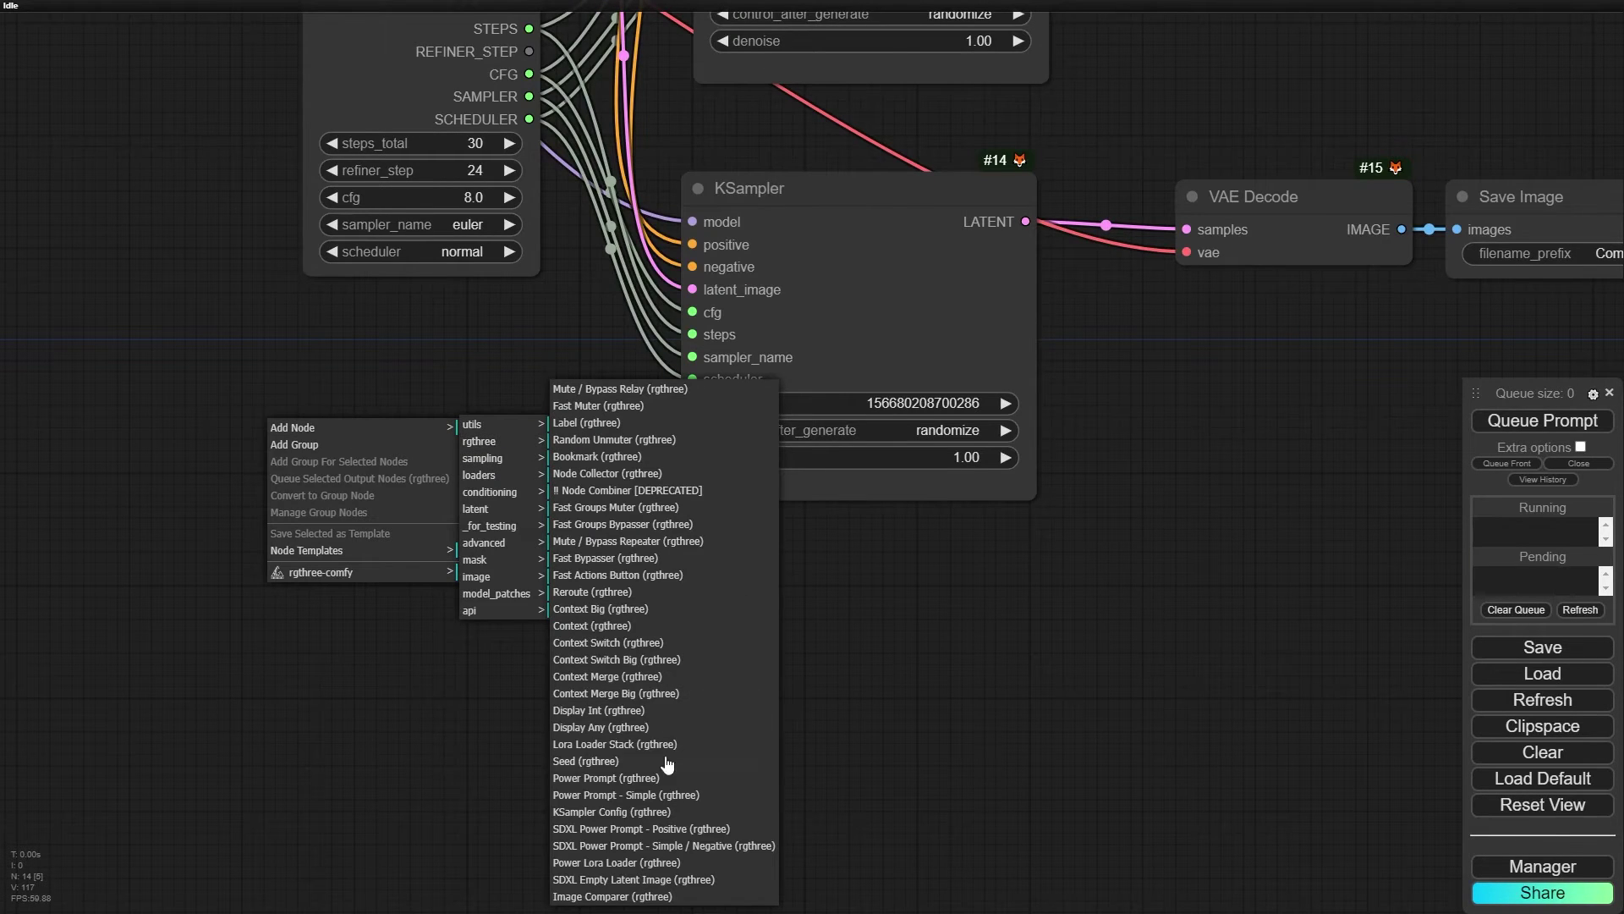
{"action": "left_click", "coordinate": [614, 762]}
{"action": "scroll", "coordinate": [450, 520], "scroll_direction": "up", "scroll_amount": 3}
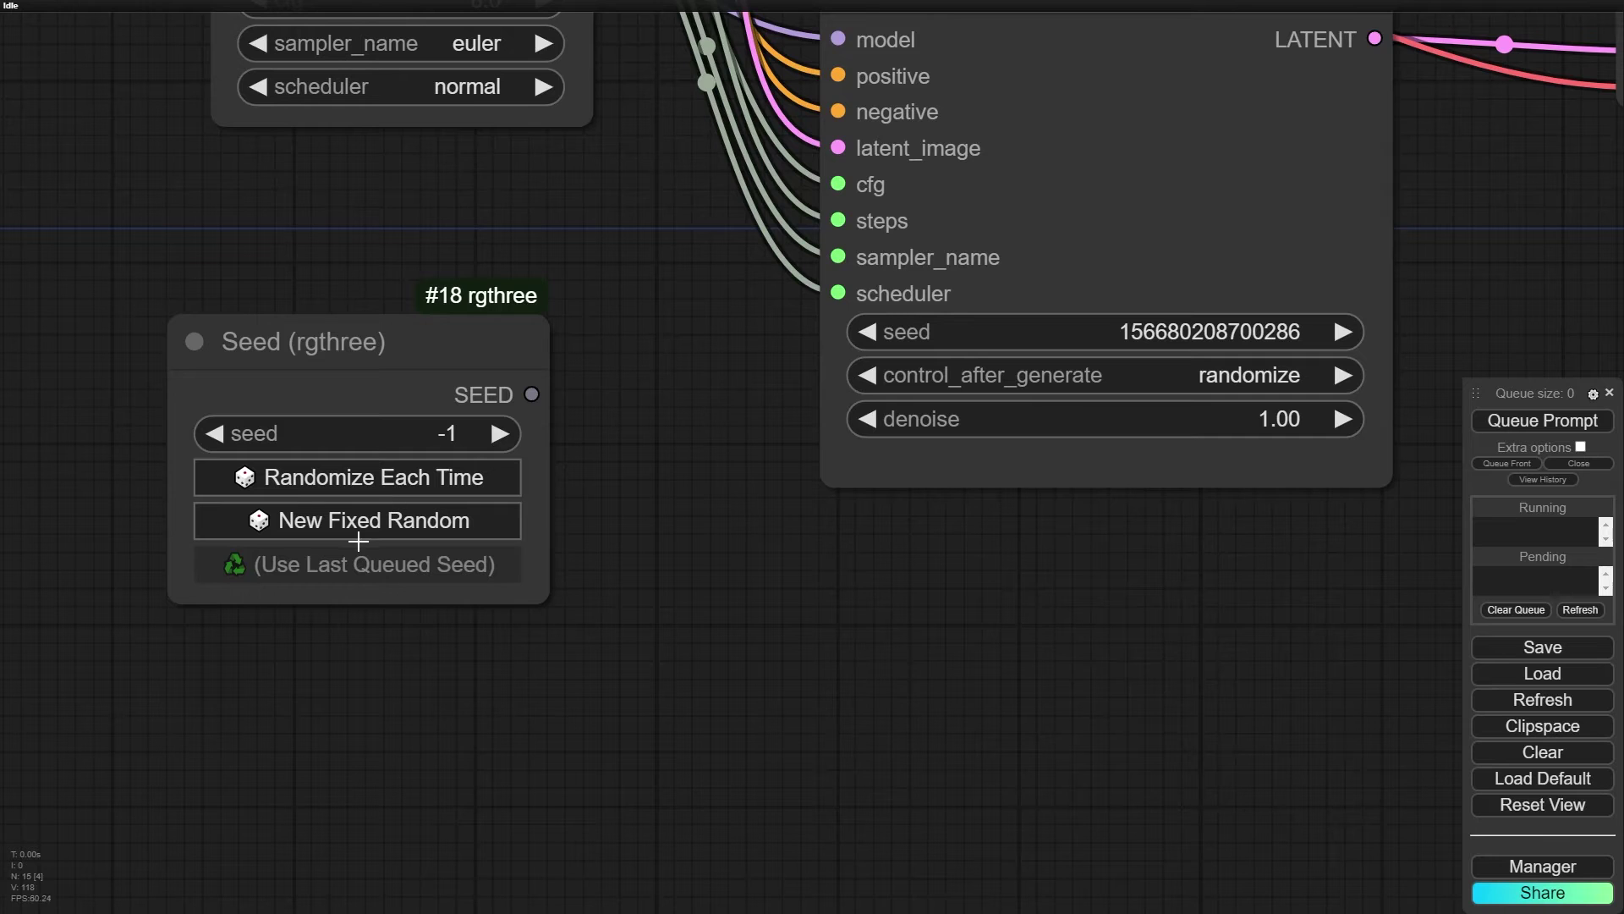
- Generate new fixed random seeds in the Seed (rgthree) node and widen the node so the full seed number fits
{"action": "left_click", "coordinate": [288, 525]}
{"action": "left_click", "coordinate": [290, 520]}
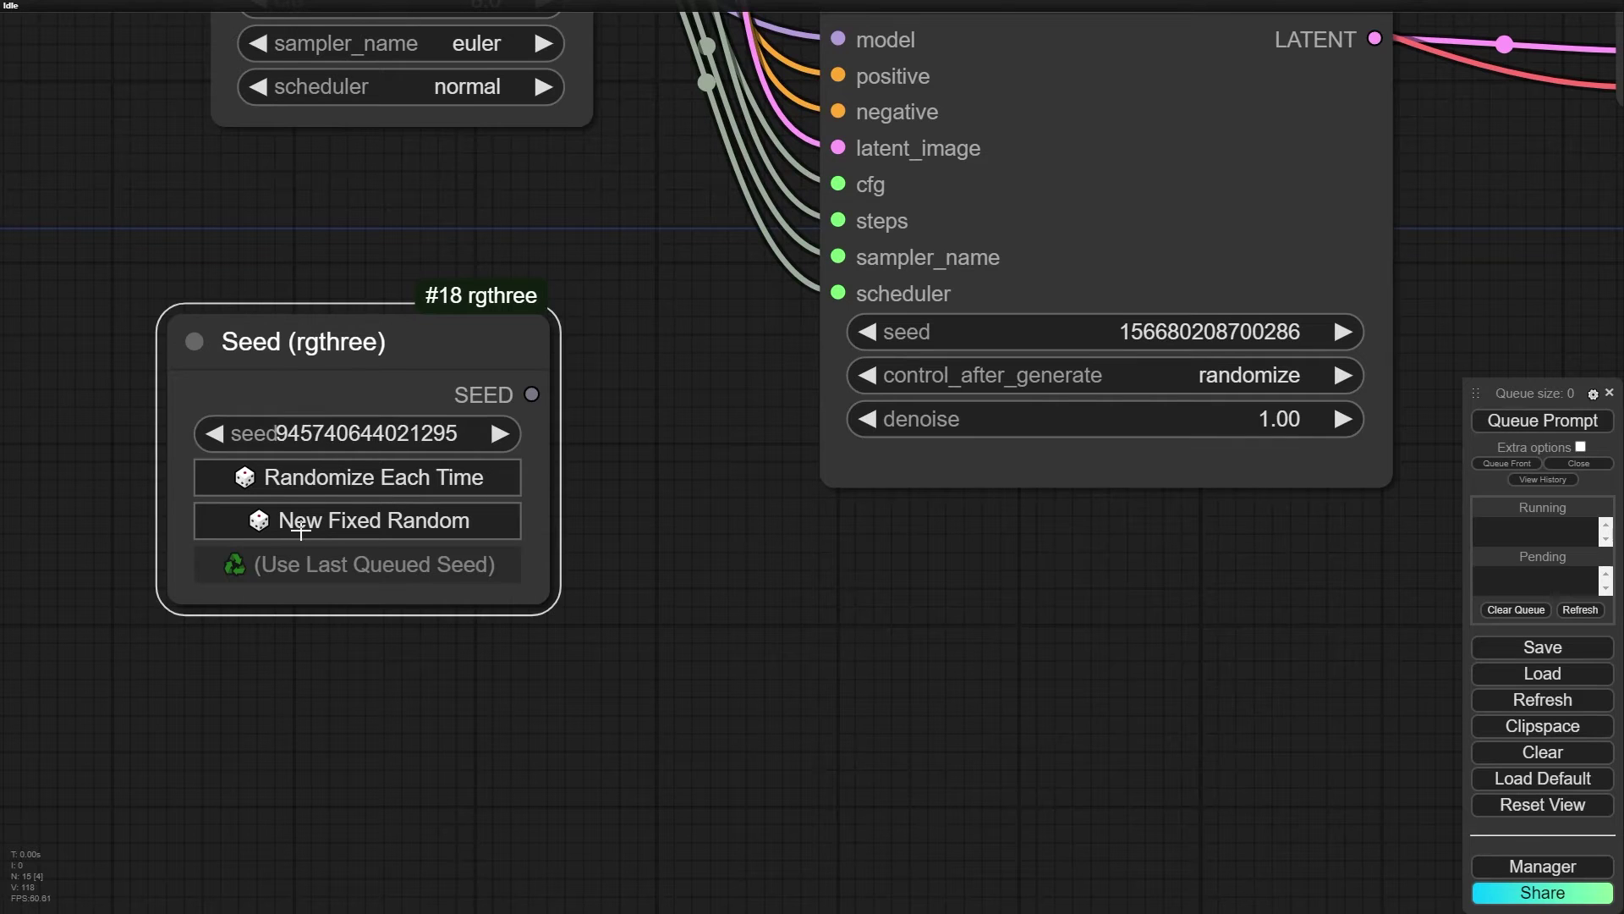
{"action": "left_click", "coordinate": [335, 532]}
{"action": "scroll", "coordinate": [571, 522], "scroll_direction": "down", "scroll_amount": 4}
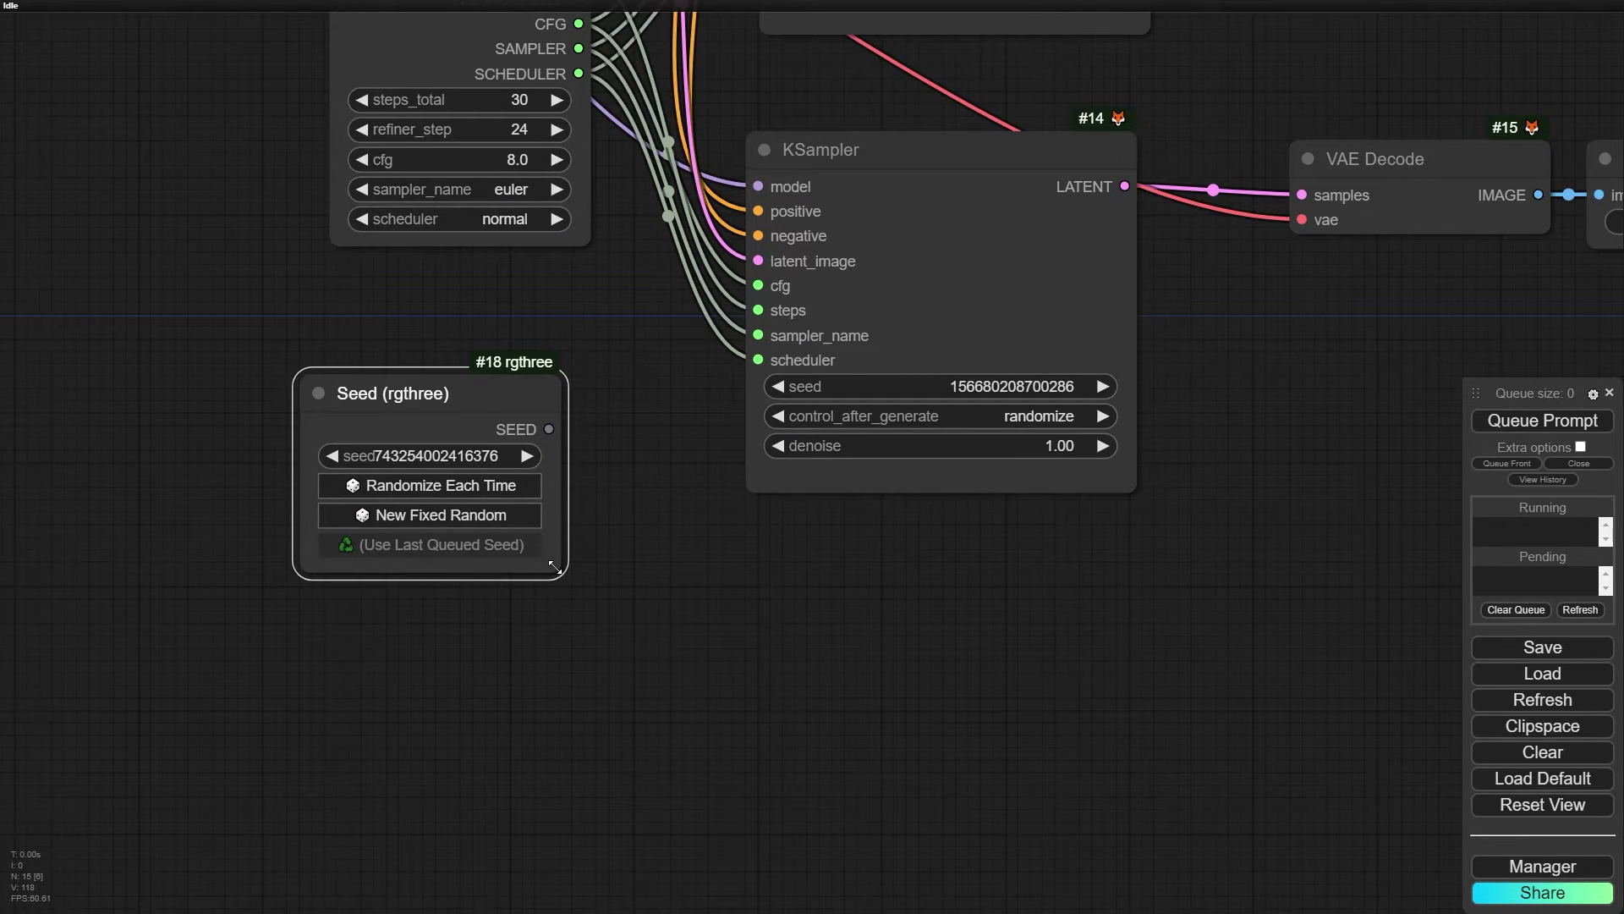
{"action": "left_click_drag", "start_coordinate": [555, 566], "coordinate": [593, 547]}
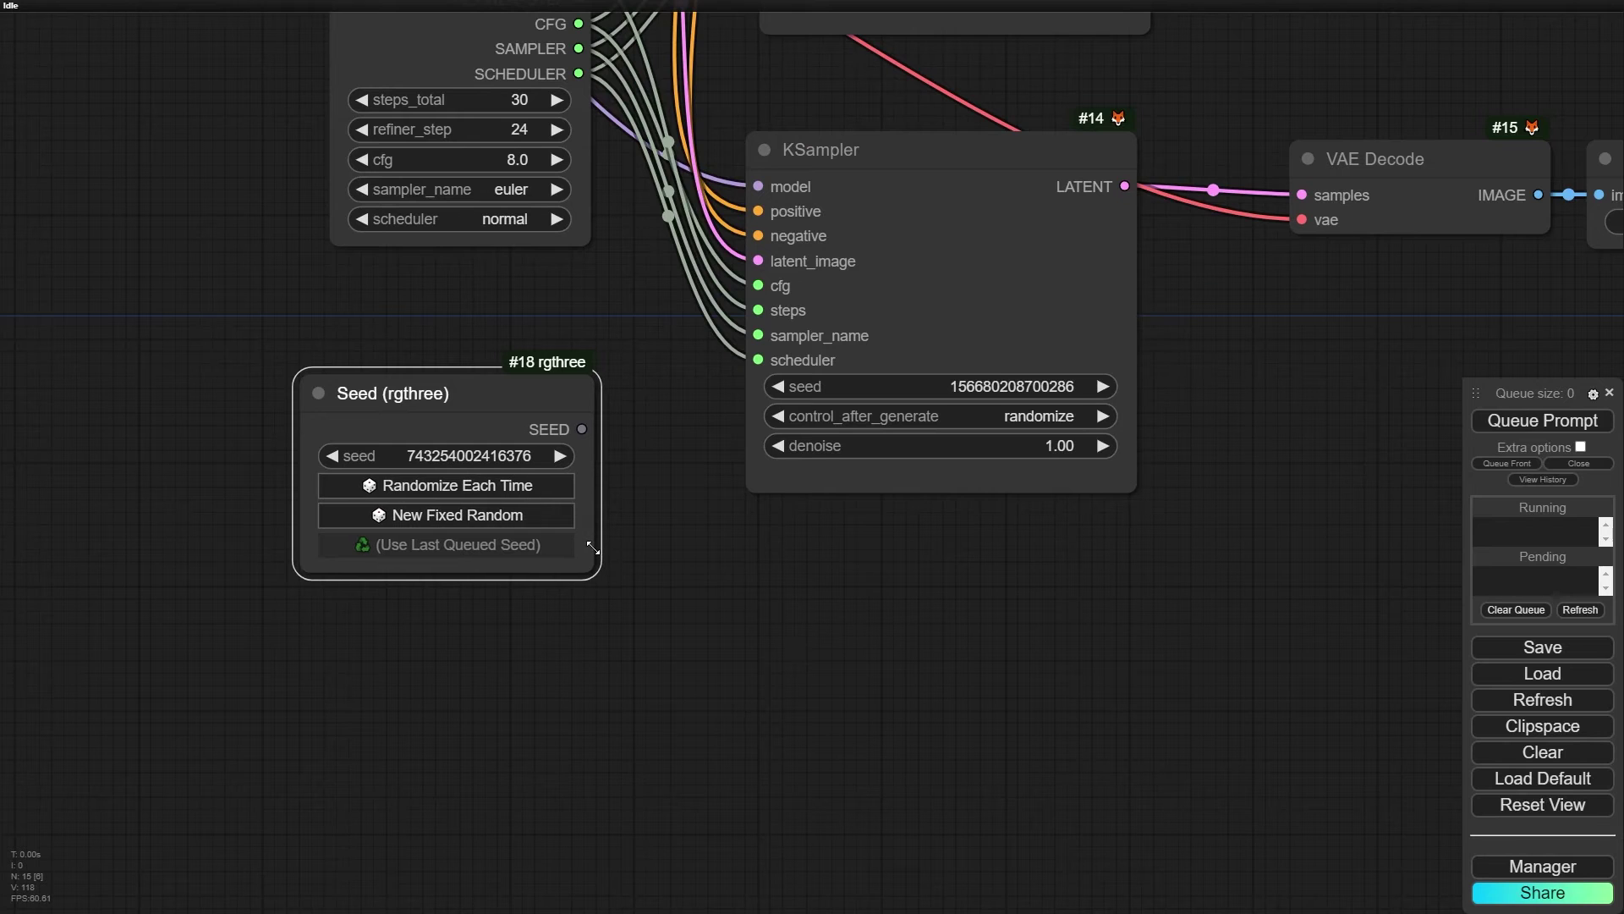
{"action": "left_click_drag", "start_coordinate": [587, 328], "coordinate": [463, 463]}
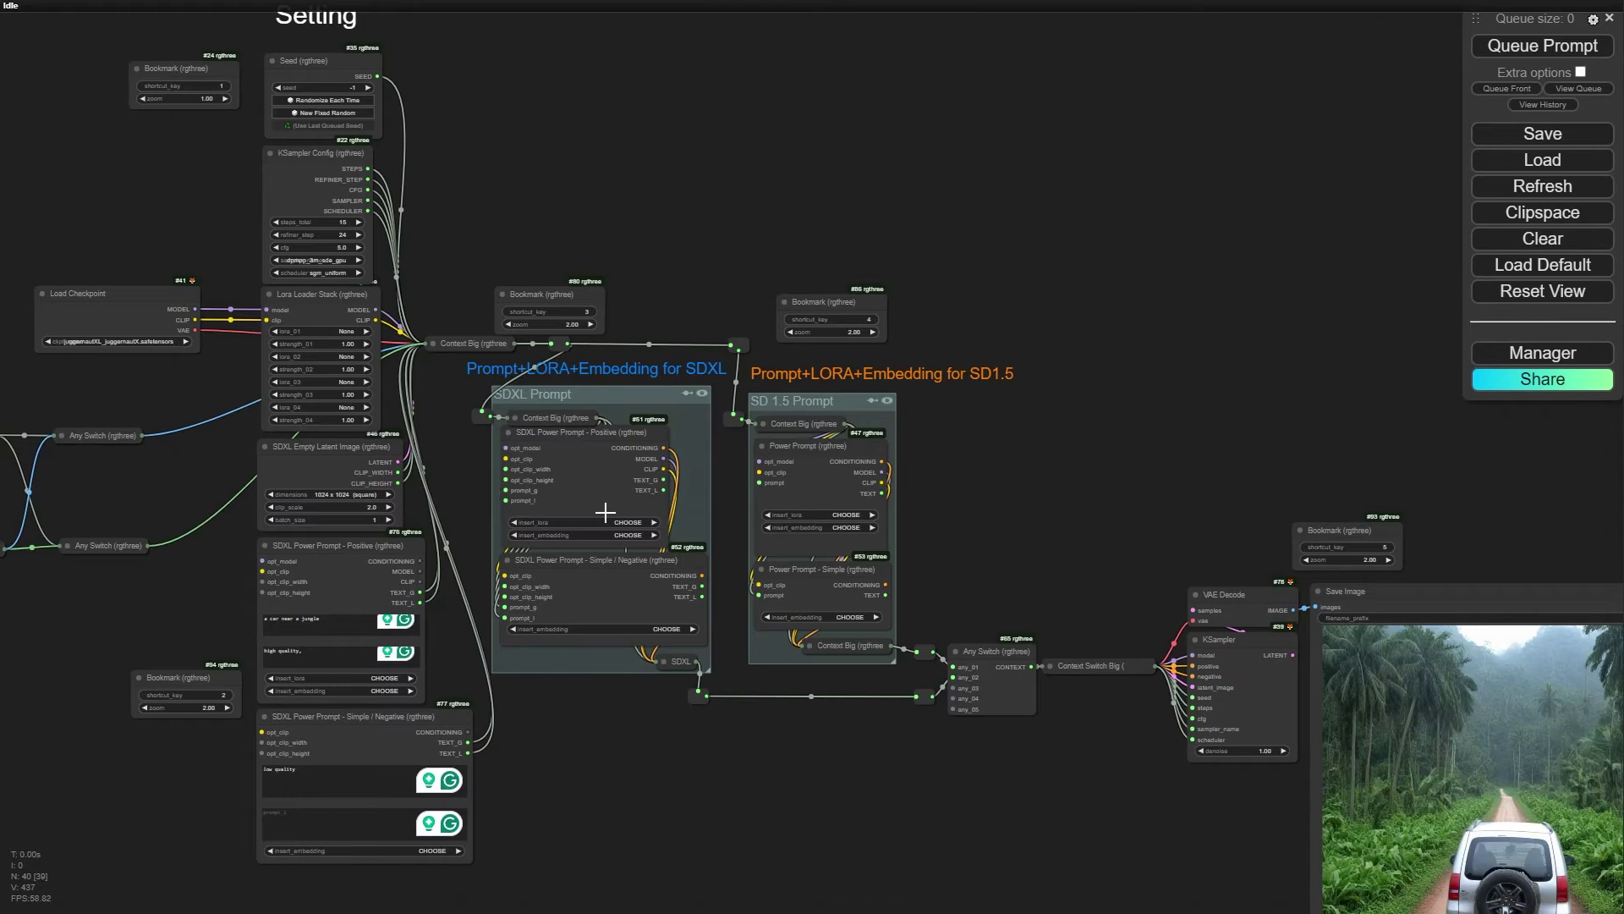
- Examine the reroute nodes around the SDXL Prompt and SD 1.5 Prompt groups, and the outputs of the Seed and KSampler Config nodes
{"action": "scroll", "coordinate": [436, 619], "scroll_direction": "up", "scroll_amount": 5}
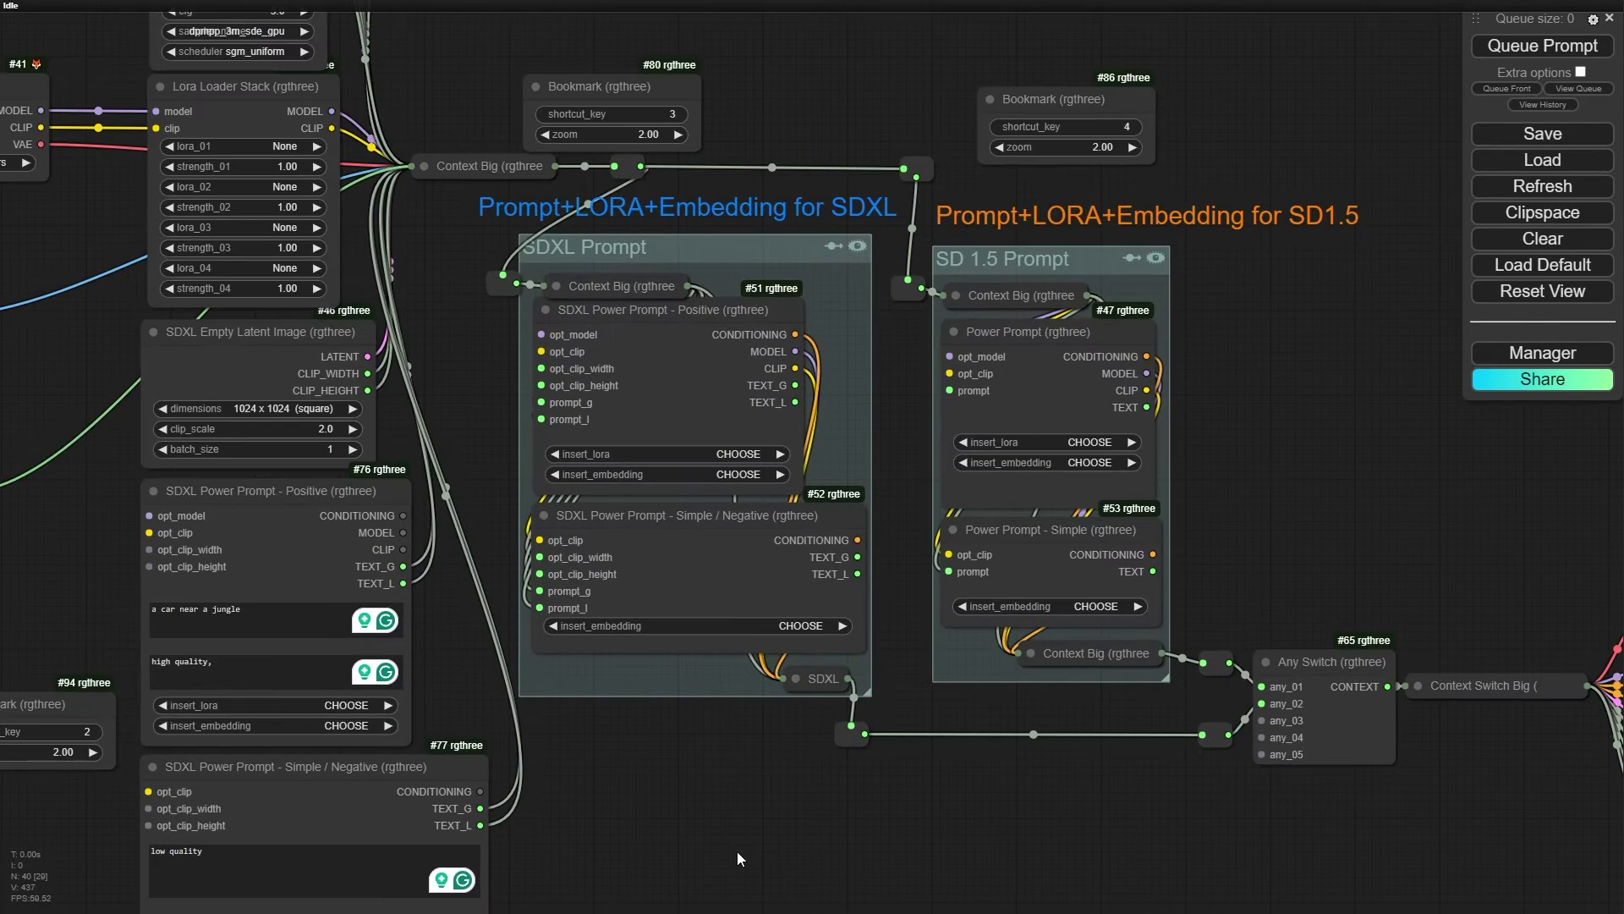
{"action": "left_click_drag", "start_coordinate": [733, 848], "coordinate": [746, 659]}
{"action": "left_click_drag", "start_coordinate": [856, 699], "coordinate": [495, 601]}
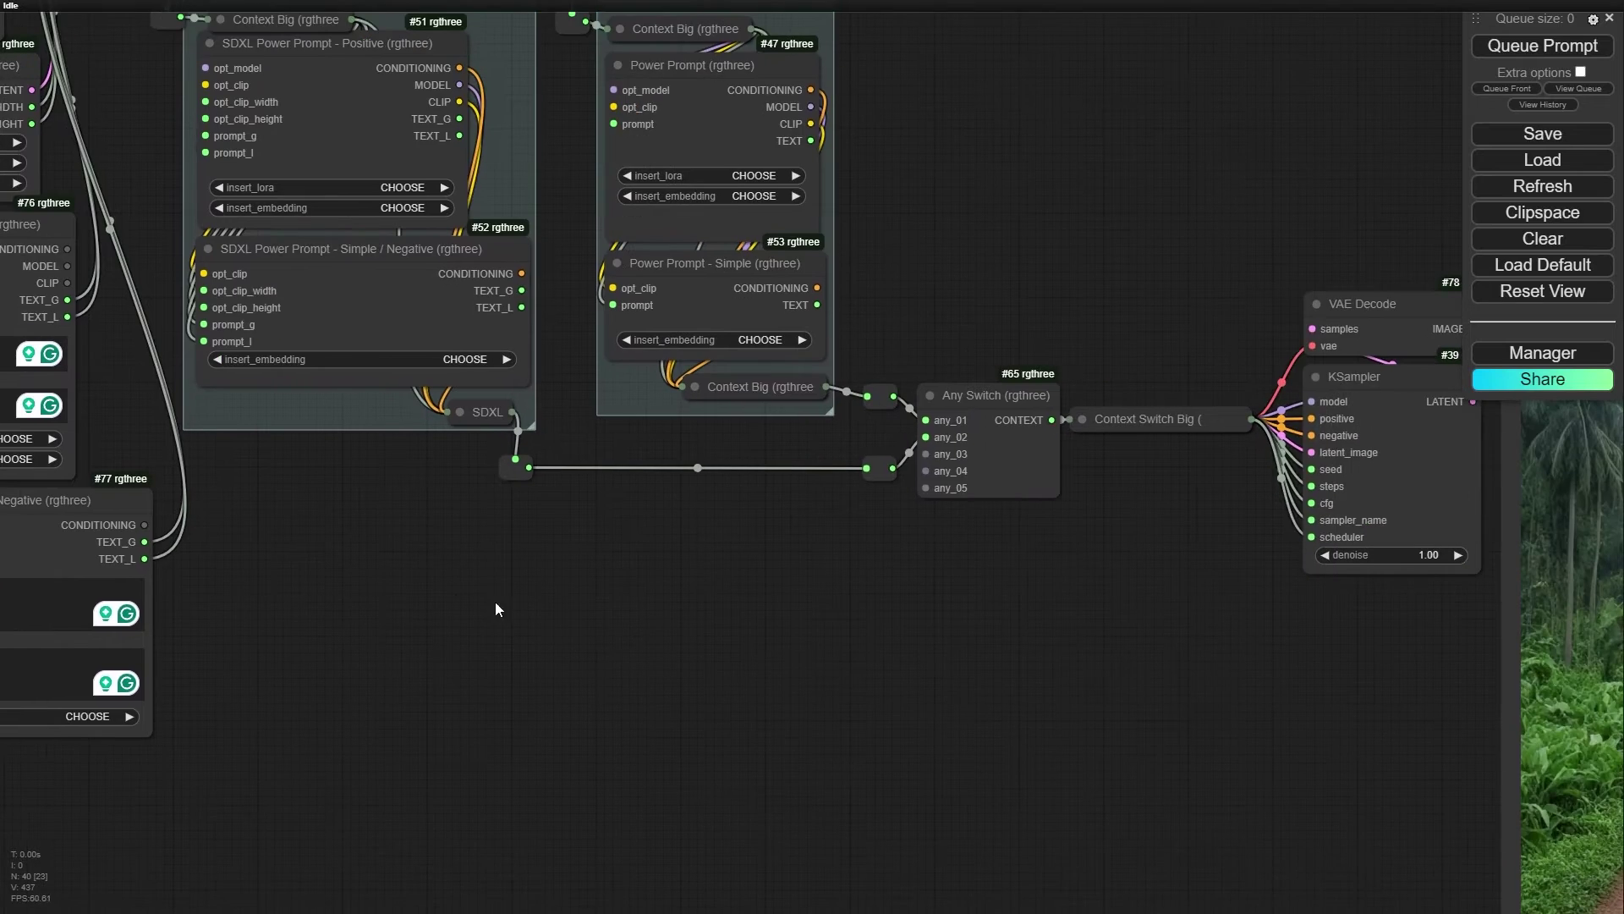
{"action": "scroll", "coordinate": [474, 577], "scroll_direction": "up", "scroll_amount": 6}
{"action": "scroll", "coordinate": [550, 404], "scroll_direction": "up", "scroll_amount": 5}
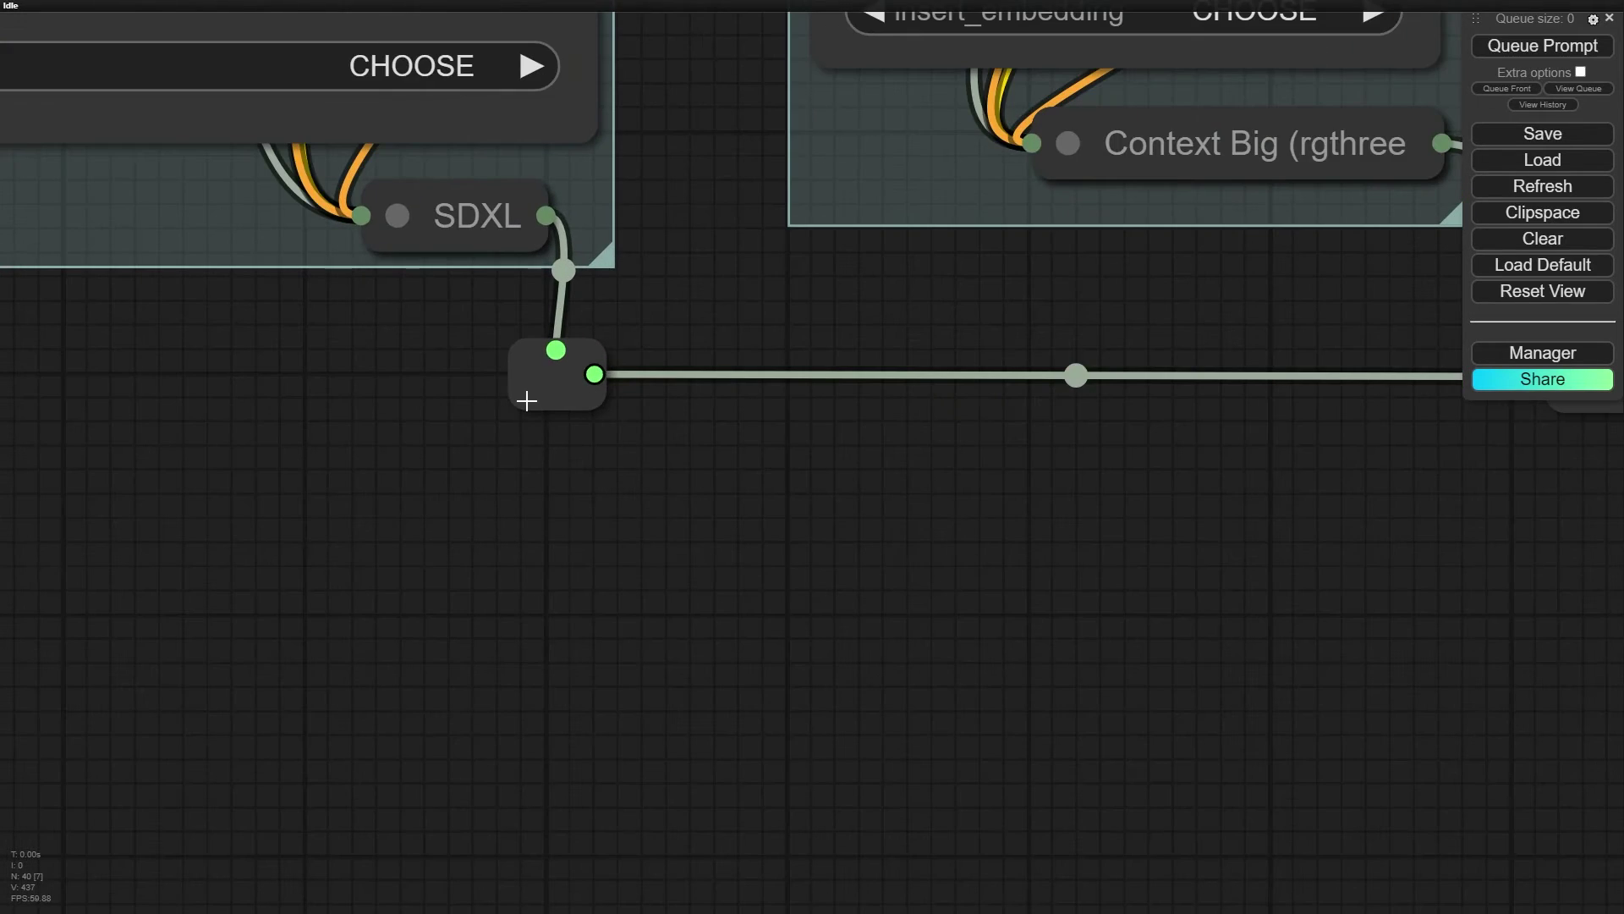
{"action": "left_click_drag", "start_coordinate": [526, 400], "coordinate": [505, 411]}
{"action": "scroll", "coordinate": [503, 448], "scroll_direction": "down", "scroll_amount": 11}
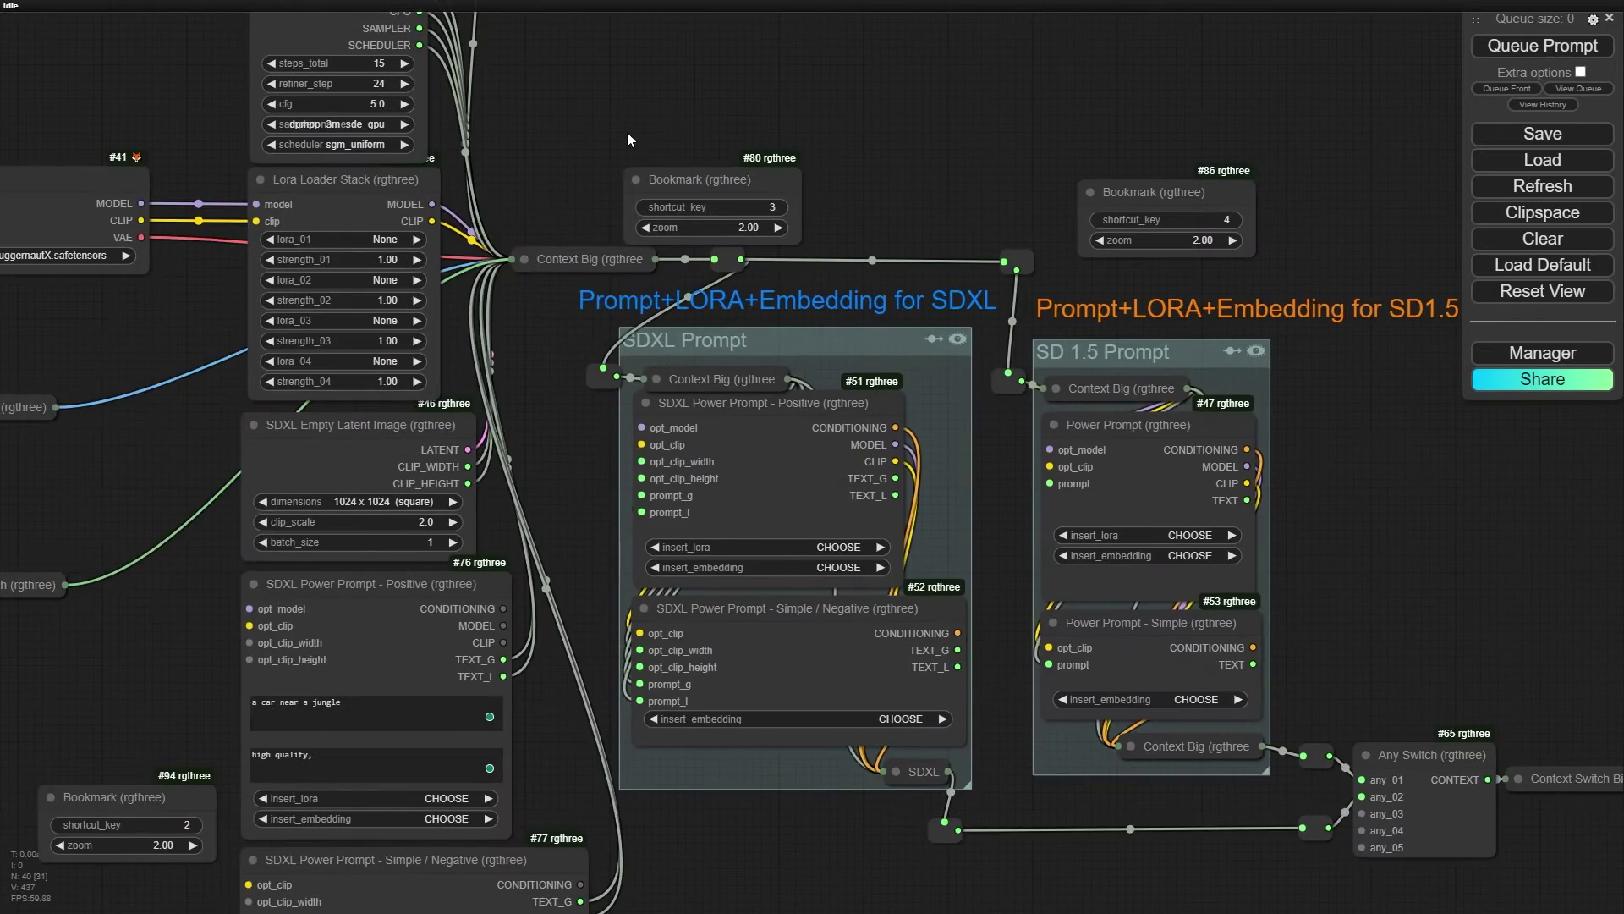
{"action": "left_click_drag", "start_coordinate": [628, 134], "coordinate": [594, 511]}
{"action": "left_click_drag", "start_coordinate": [599, 388], "coordinate": [760, 434]}
{"action": "scroll", "coordinate": [760, 434], "scroll_direction": "up", "scroll_amount": 5}
{"action": "left_click_drag", "start_coordinate": [612, 387], "coordinate": [601, 383]}
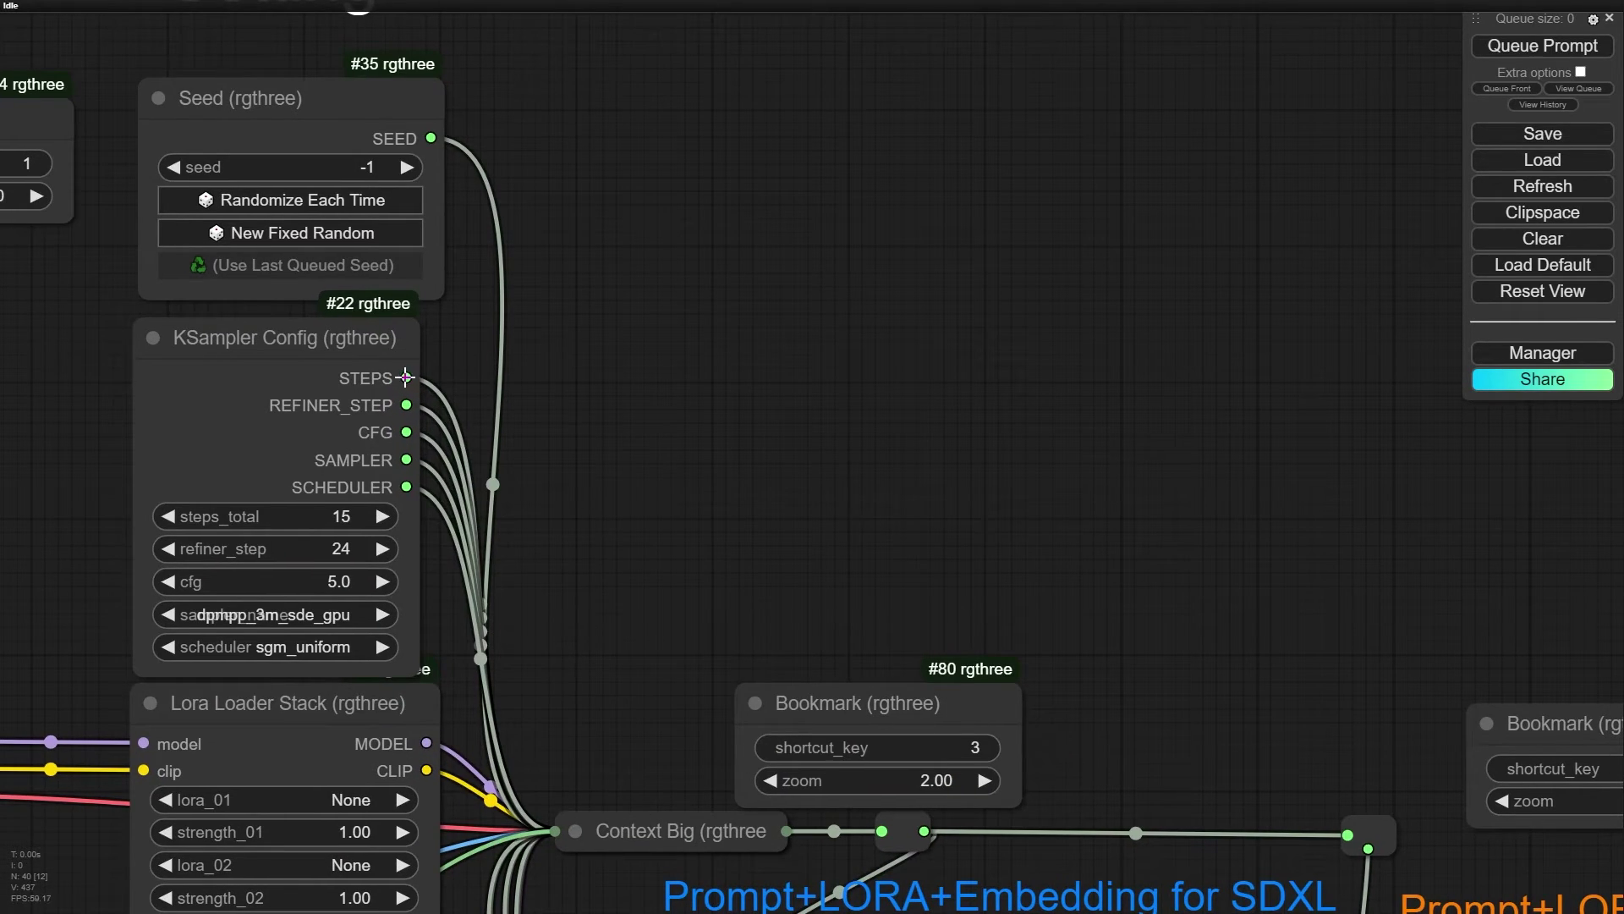
{"action": "left_click_drag", "start_coordinate": [677, 493], "coordinate": [541, 531]}
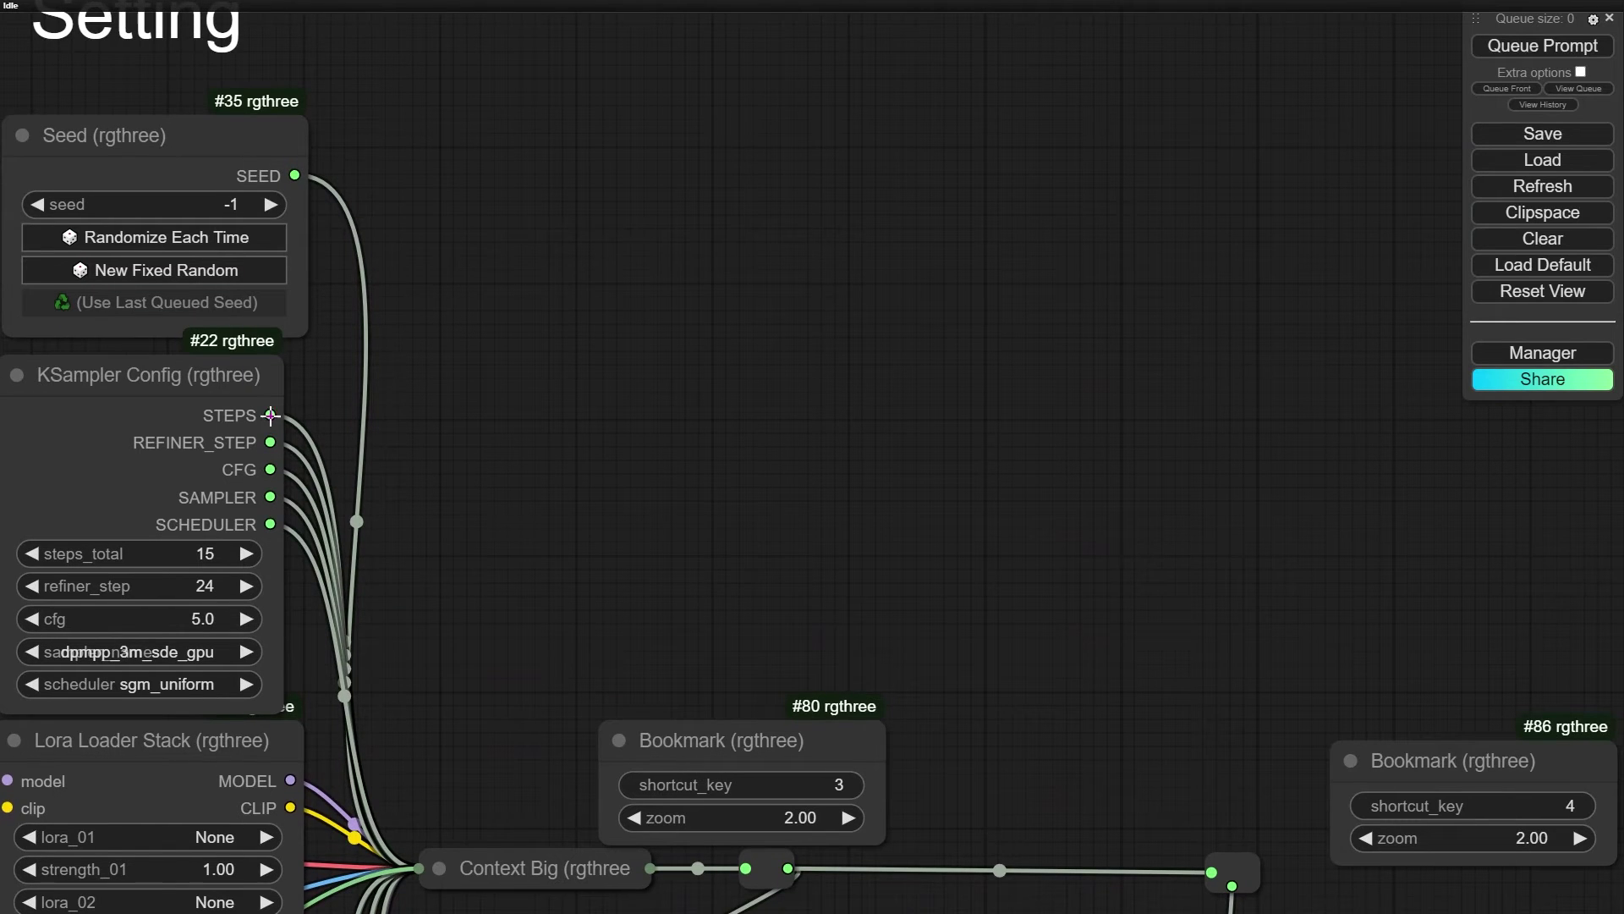
{"action": "left_click_drag", "start_coordinate": [270, 414], "coordinate": [557, 360]}
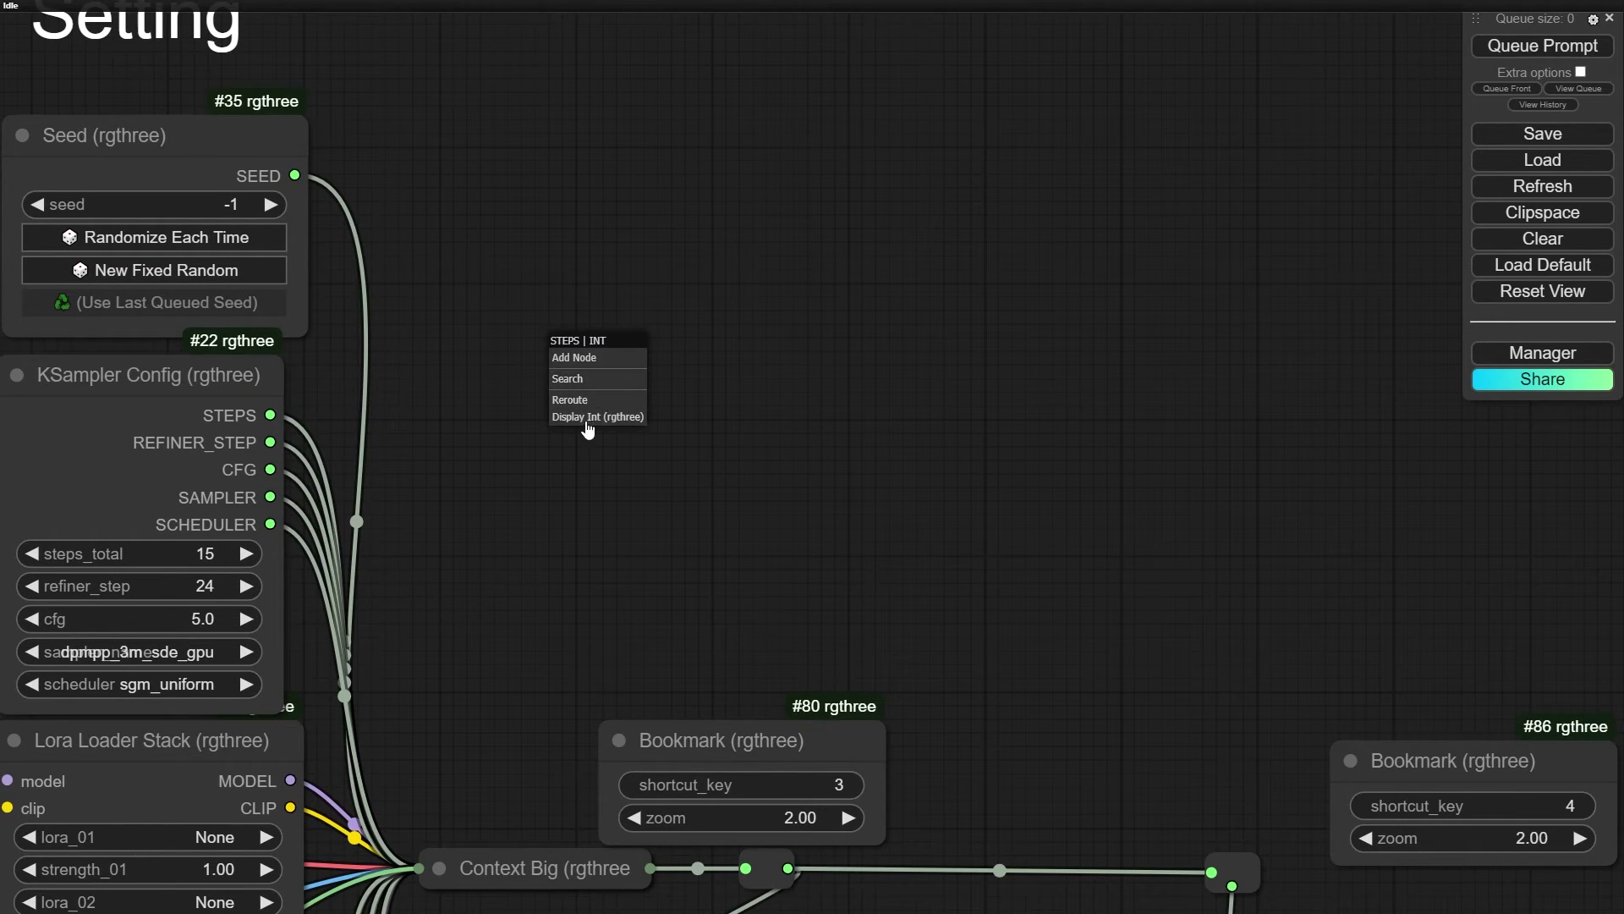
{"action": "left_click", "coordinate": [590, 381]}
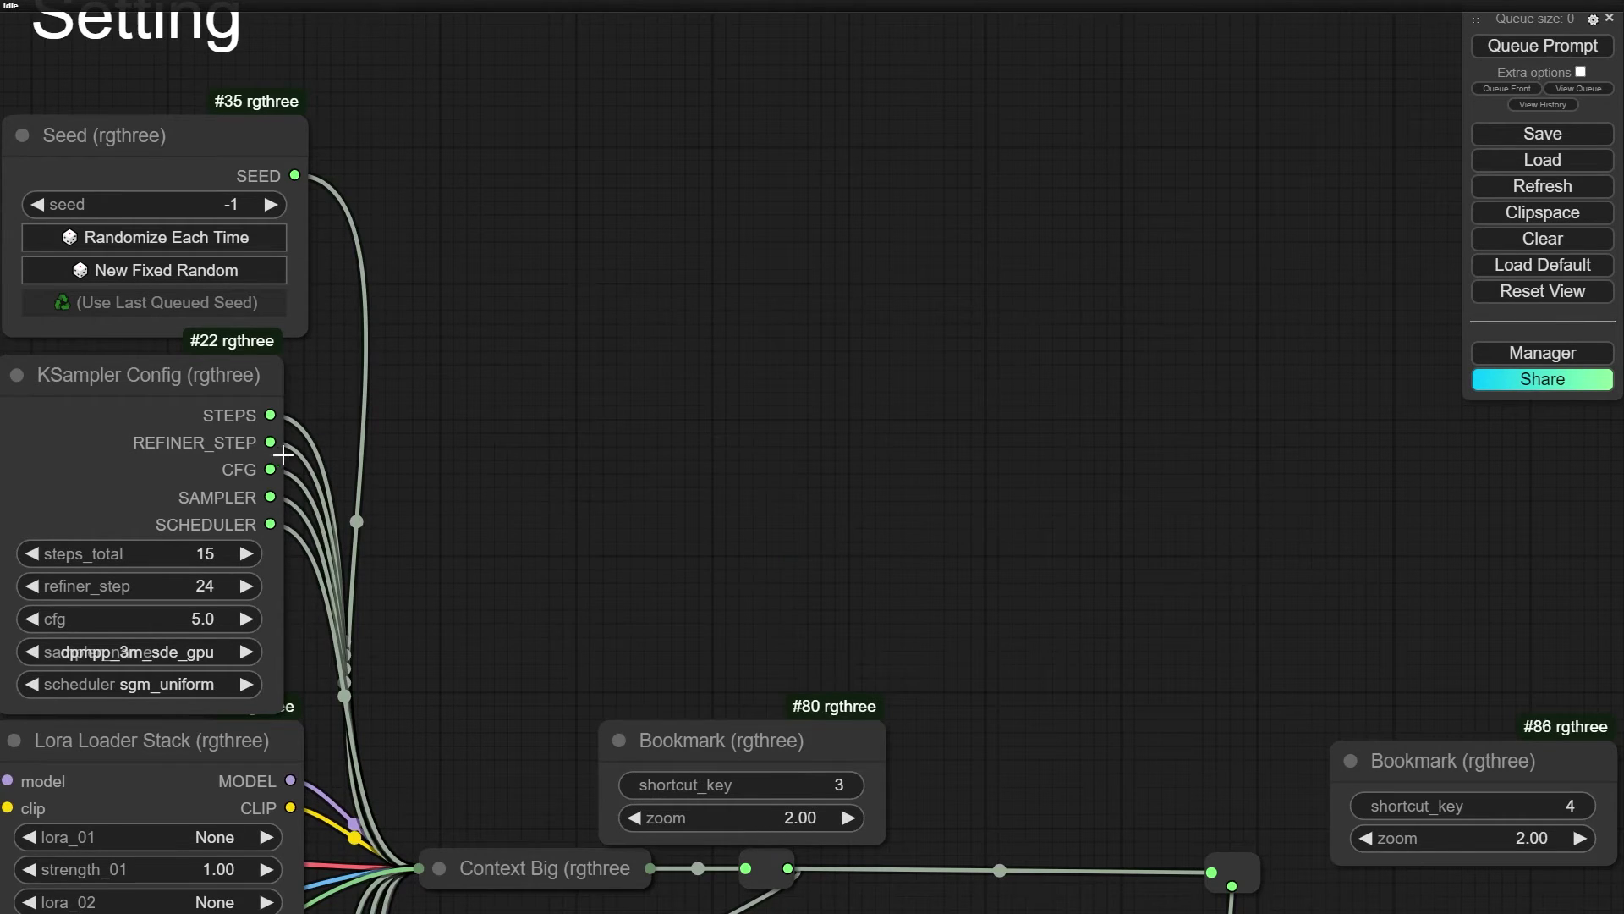
{"action": "left_click_drag", "start_coordinate": [521, 455], "coordinate": [617, 401]}
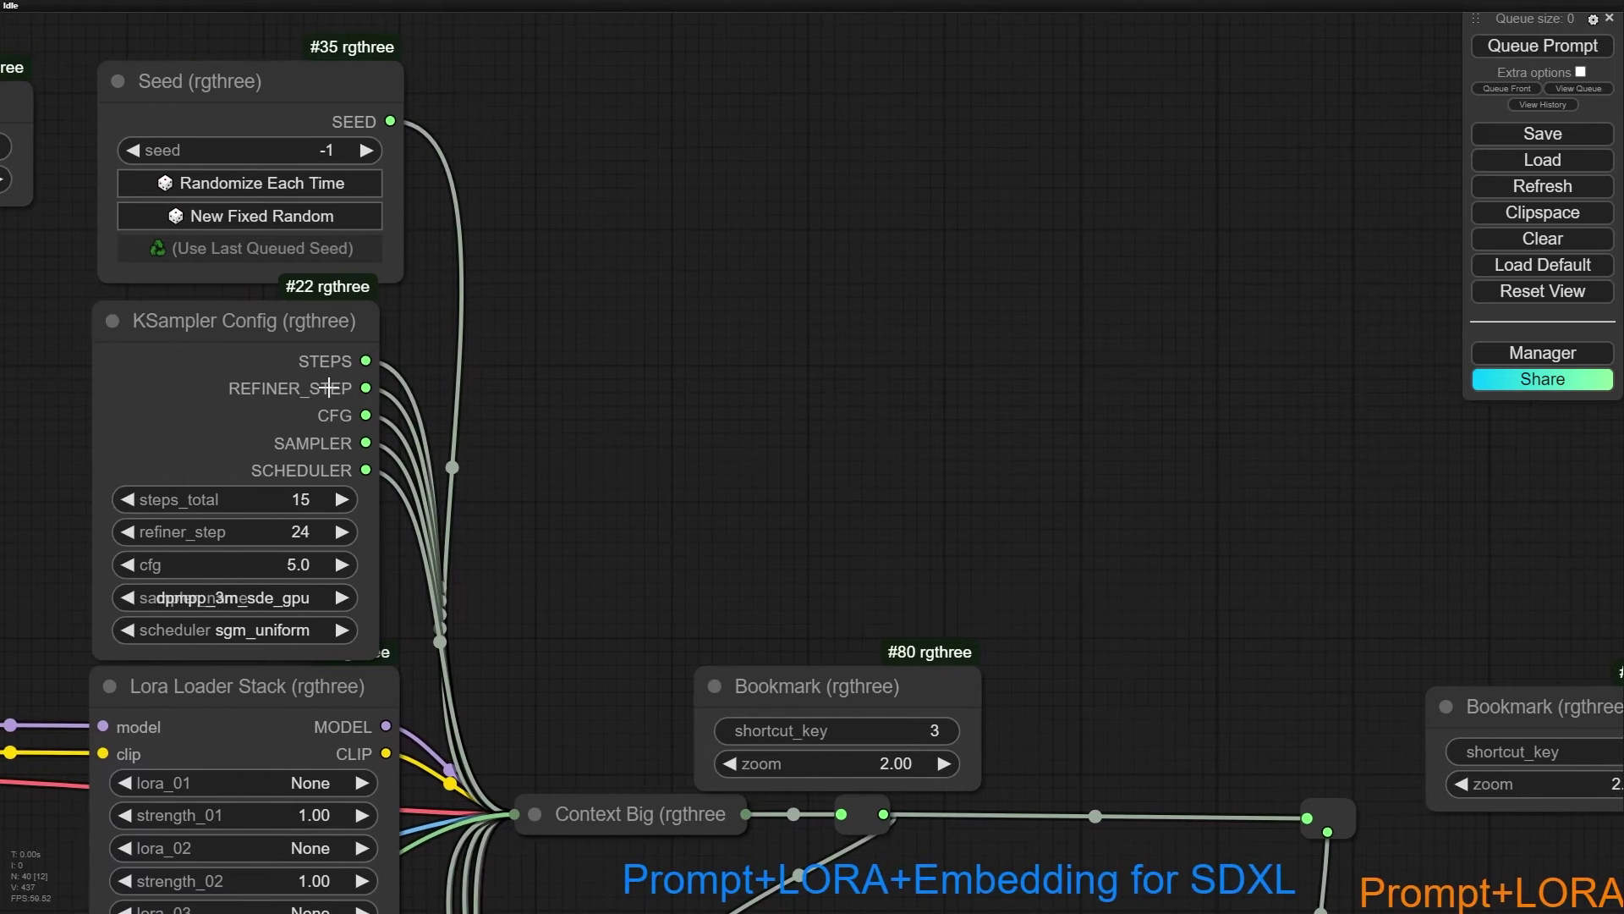
- Add a reroute node on a new link from the KSampler Config's STEPS output and align it level with that output
{"action": "left_click_drag", "start_coordinate": [364, 361], "coordinate": [622, 312]}
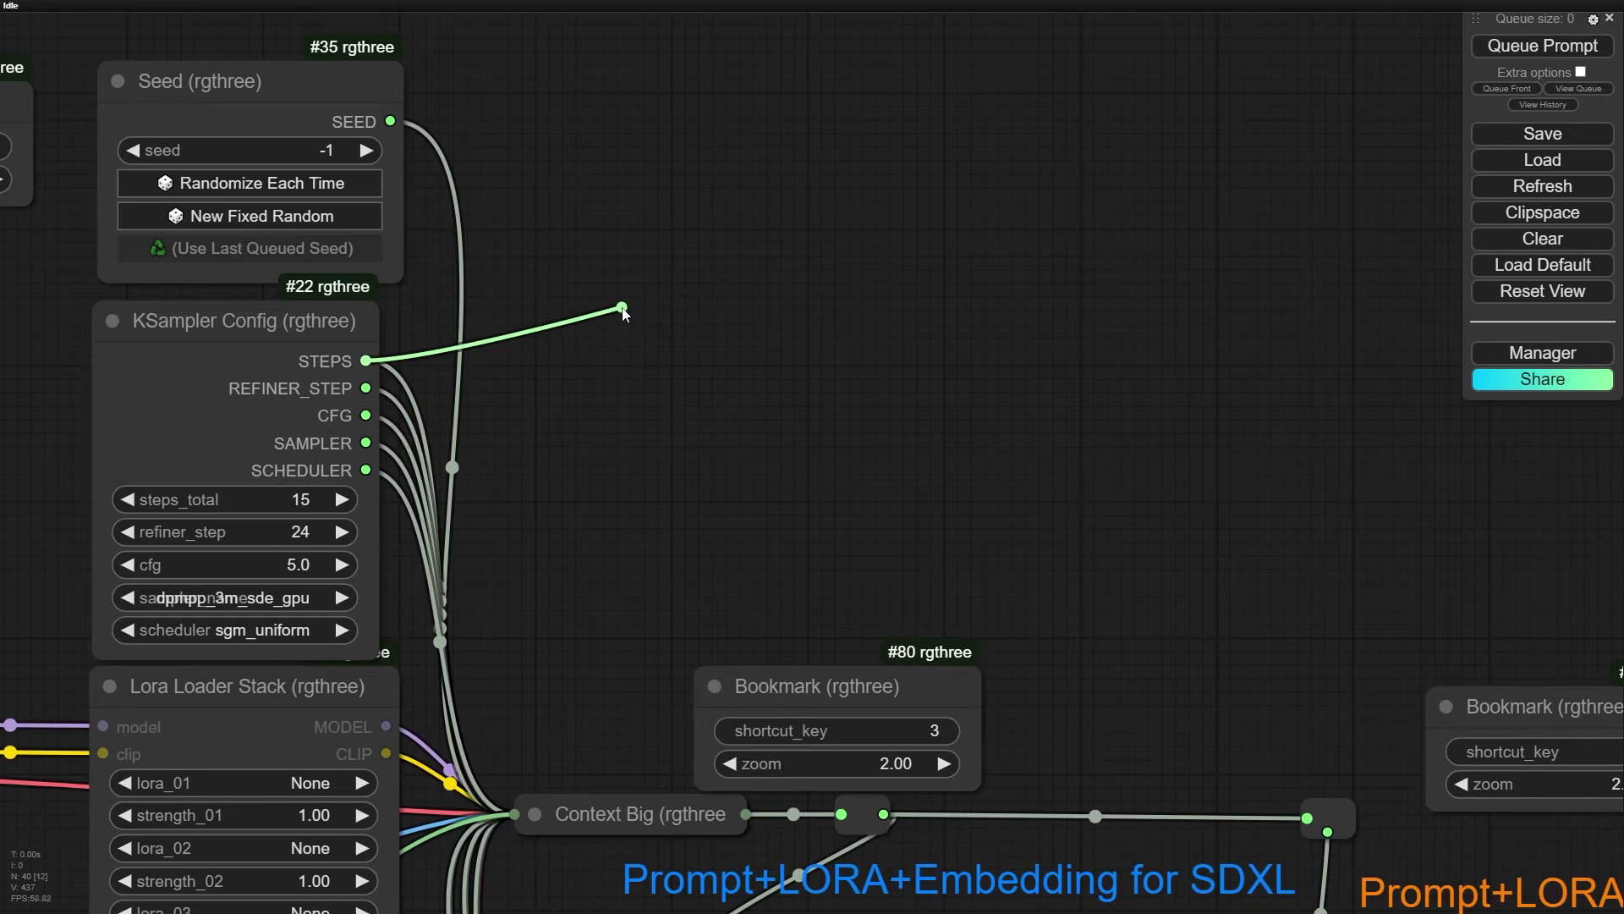
{"action": "key", "text": "shift+r"}
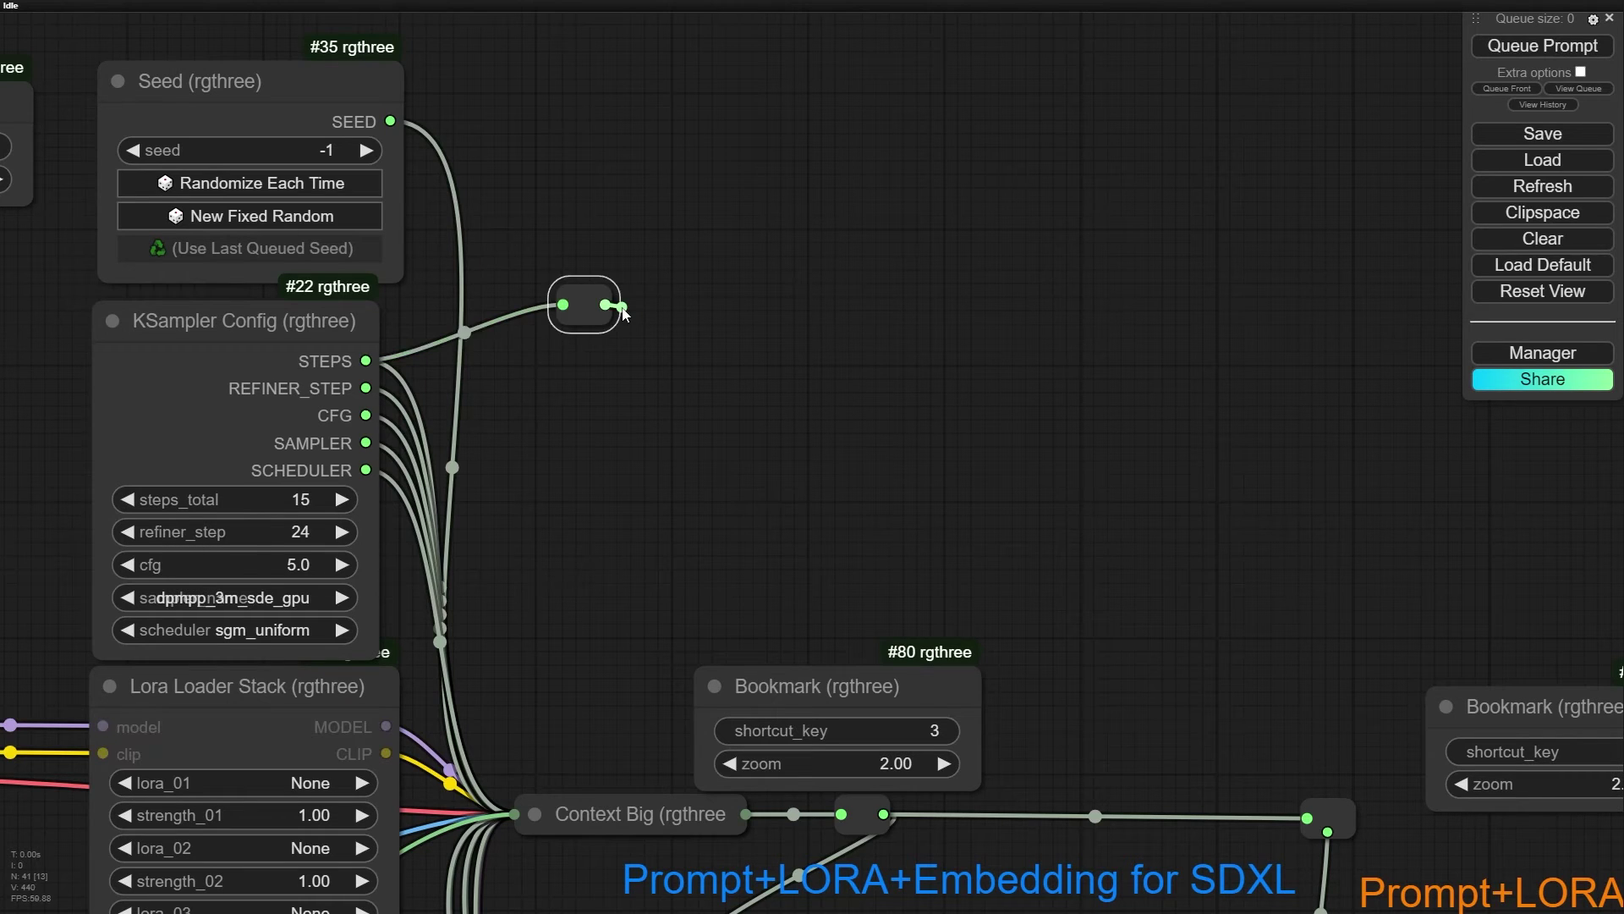
{"action": "left_click_drag", "start_coordinate": [623, 313], "coordinate": [585, 353]}
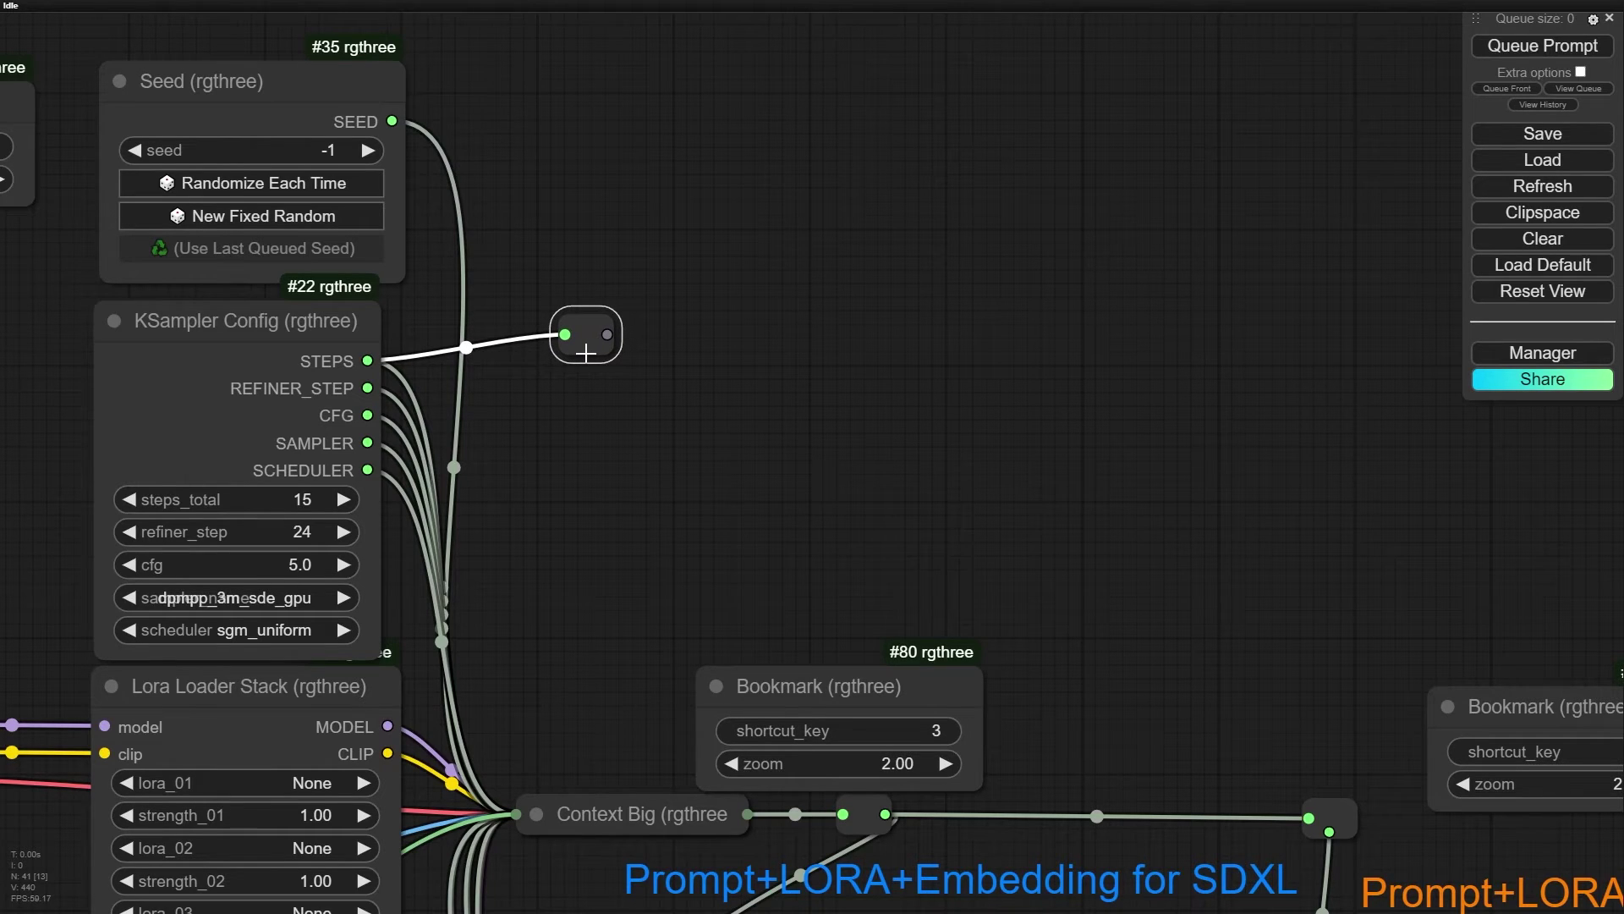
{"action": "left_click_drag", "start_coordinate": [591, 352], "coordinate": [618, 373]}
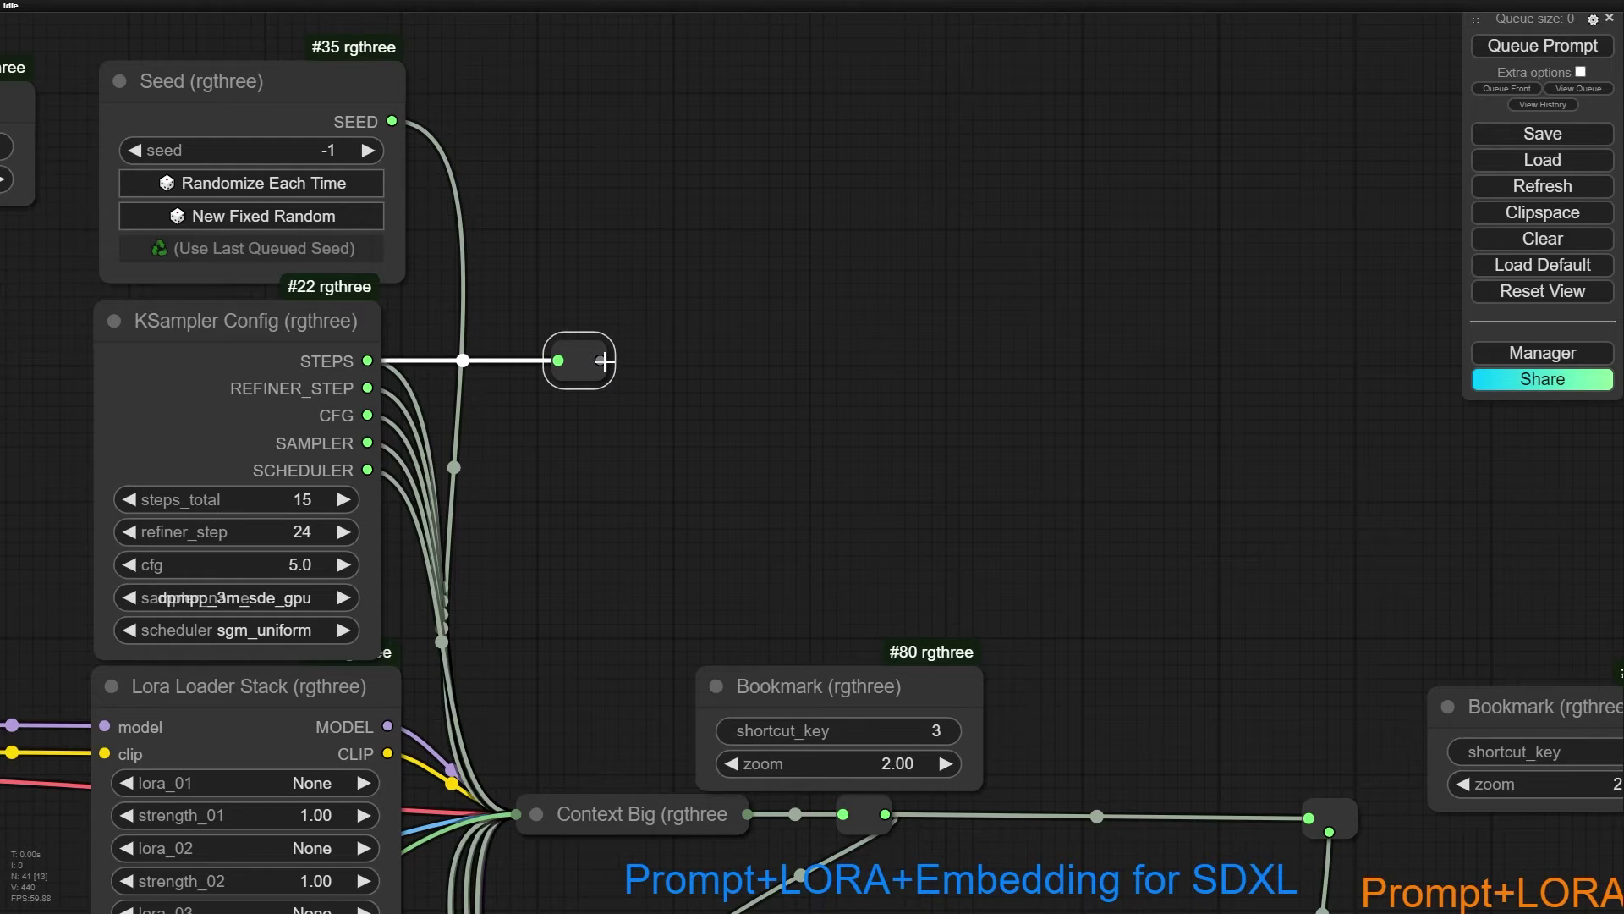
- Extend the STEPS link from its first reroute with three more chained reroute nodes, the last two placed higher up
{"action": "left_click_drag", "start_coordinate": [600, 360], "coordinate": [948, 169]}
{"action": "left_click_drag", "start_coordinate": [946, 173], "coordinate": [1280, 181]}
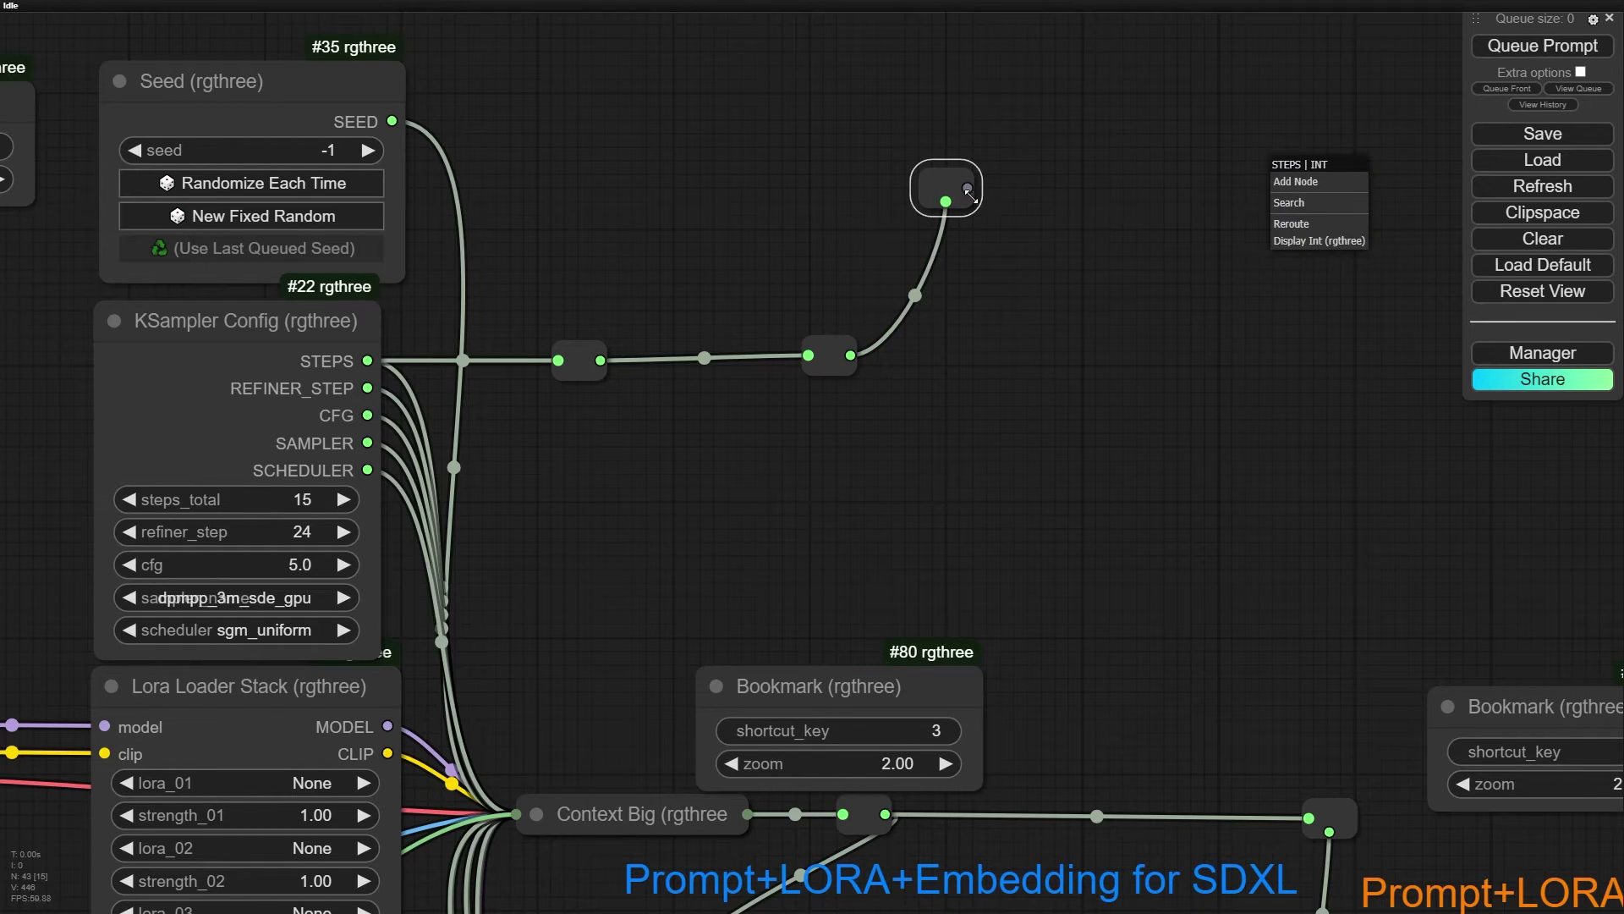
{"action": "left_click_drag", "start_coordinate": [968, 192], "coordinate": [1156, 184]}
{"action": "key", "text": "shift+r"}
{"action": "left_click", "coordinate": [1052, 335]}
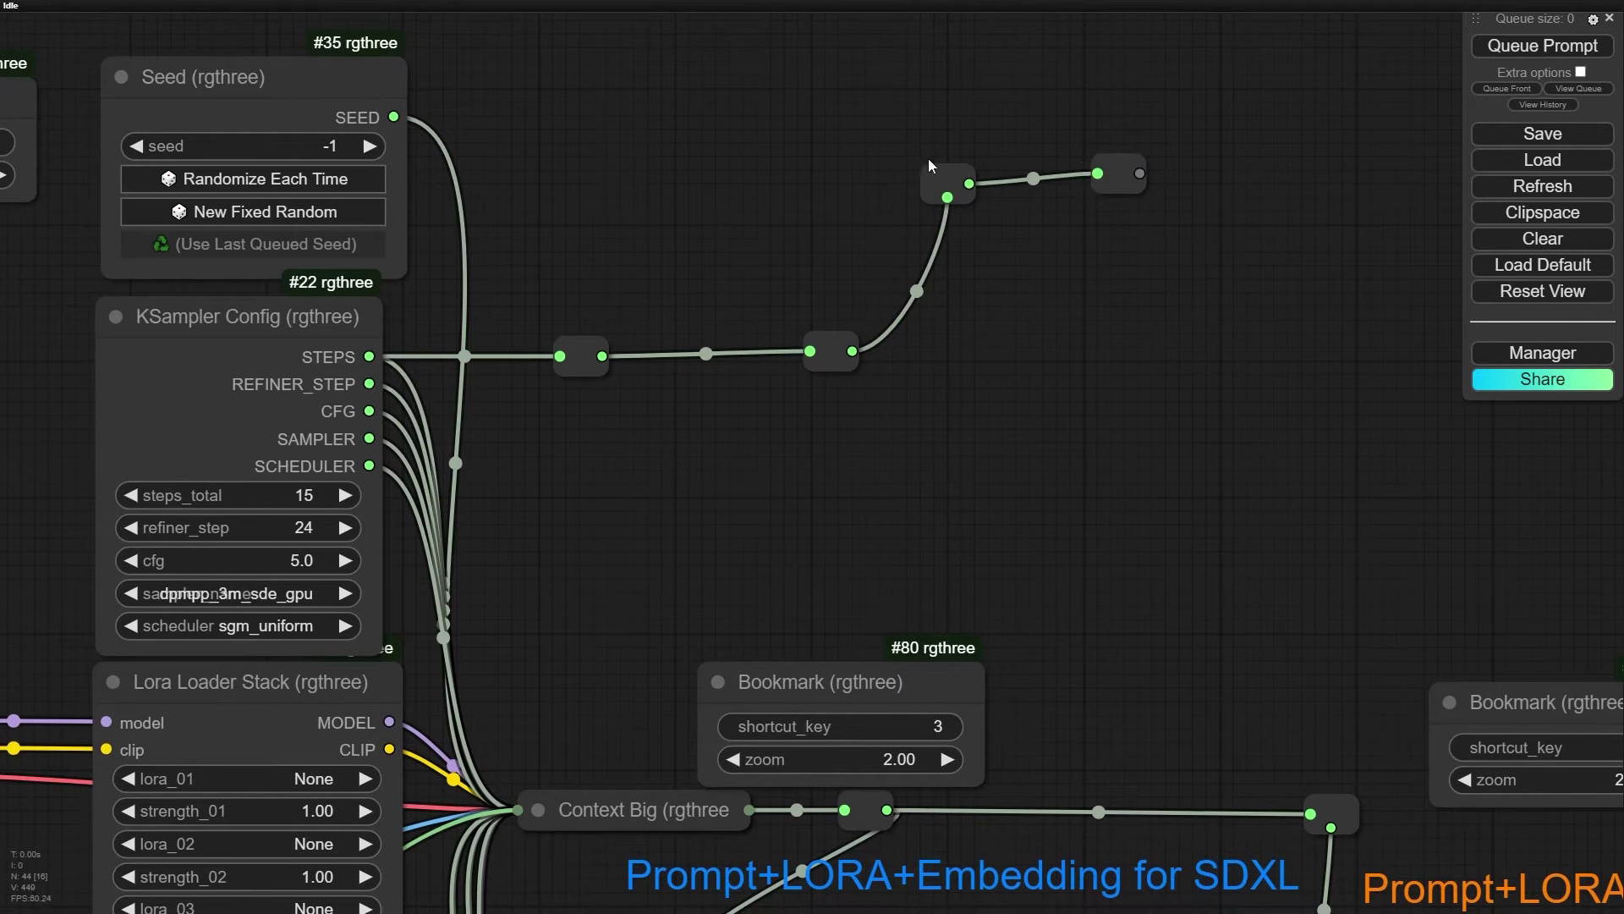
- Cycle the output side of the second reroute node through the bottom and other edges, ending back on its right side
{"action": "left_click_drag", "start_coordinate": [927, 159], "coordinate": [805, 179]}
{"action": "left_click", "coordinate": [814, 201]}
{"action": "scroll", "coordinate": [863, 209], "scroll_direction": "up", "scroll_amount": 6}
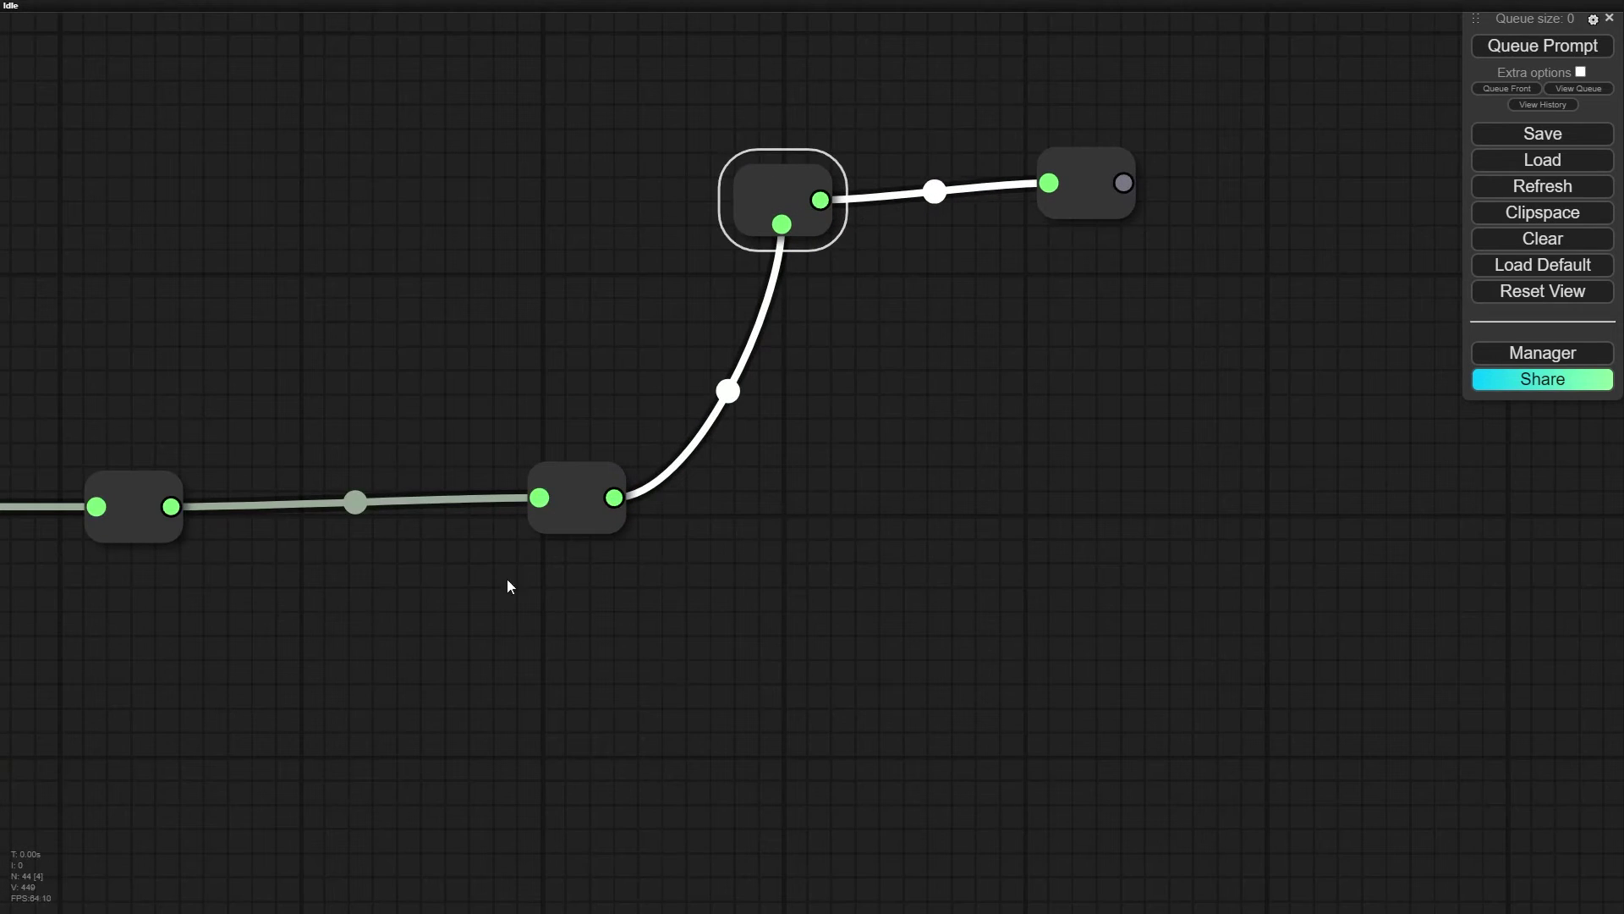
{"action": "left_click", "coordinate": [577, 471]}
{"action": "key", "text": "shift+d"}
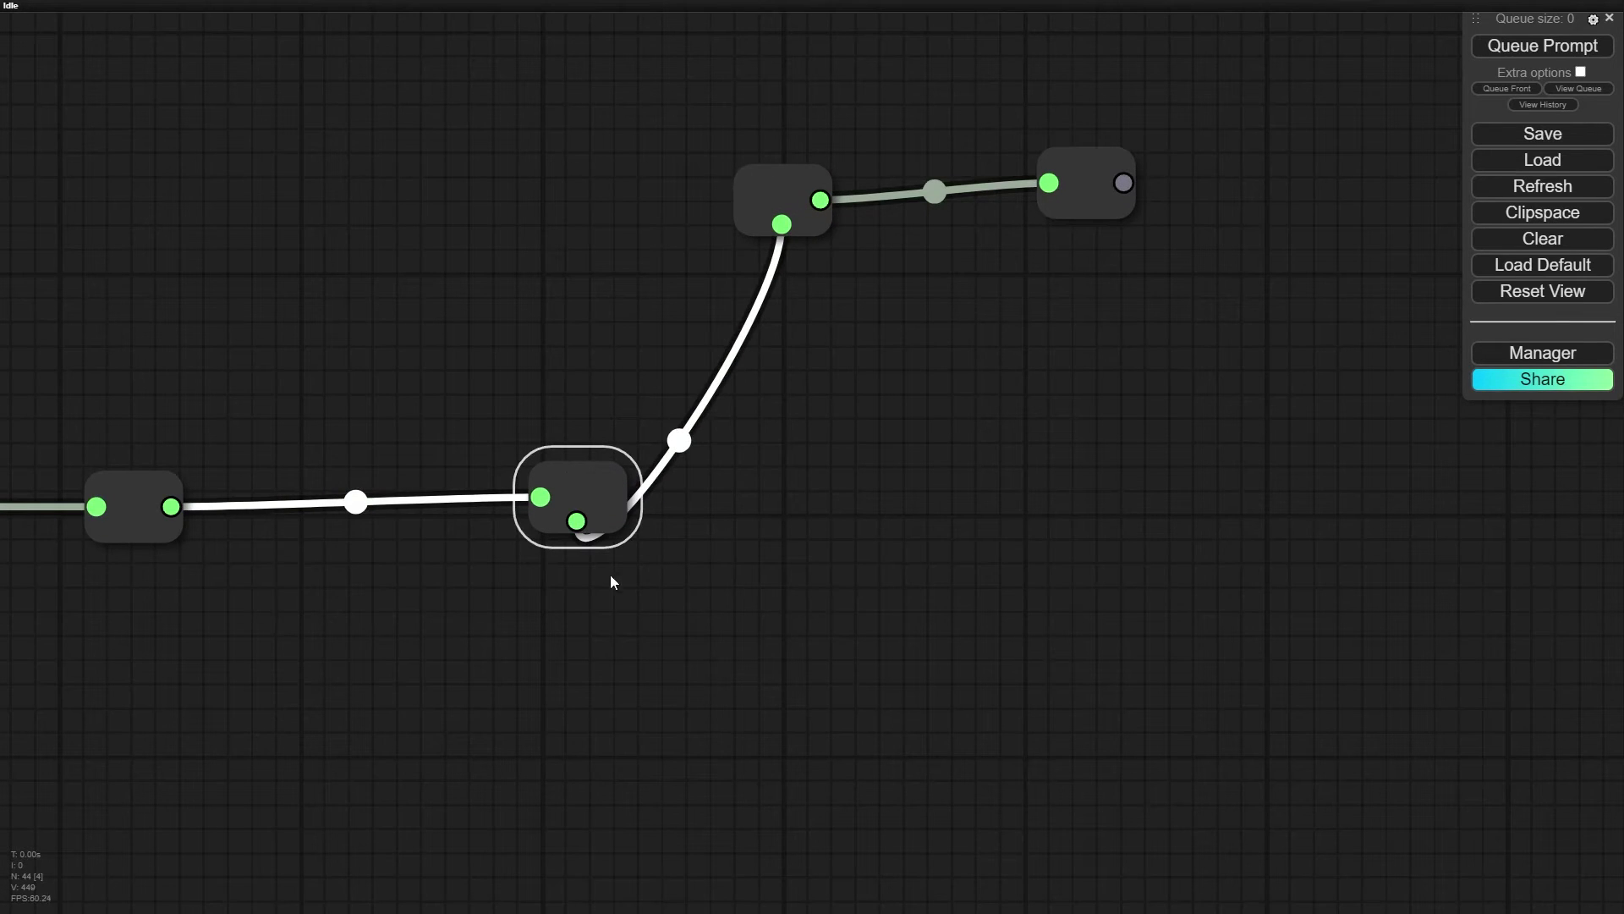
{"action": "key", "text": "shift+Up"}
{"action": "key", "text": "shift+Right"}
{"action": "key", "text": "shift+Down"}
{"action": "key", "text": "shift+Up"}
{"action": "key", "text": "shift+Right"}
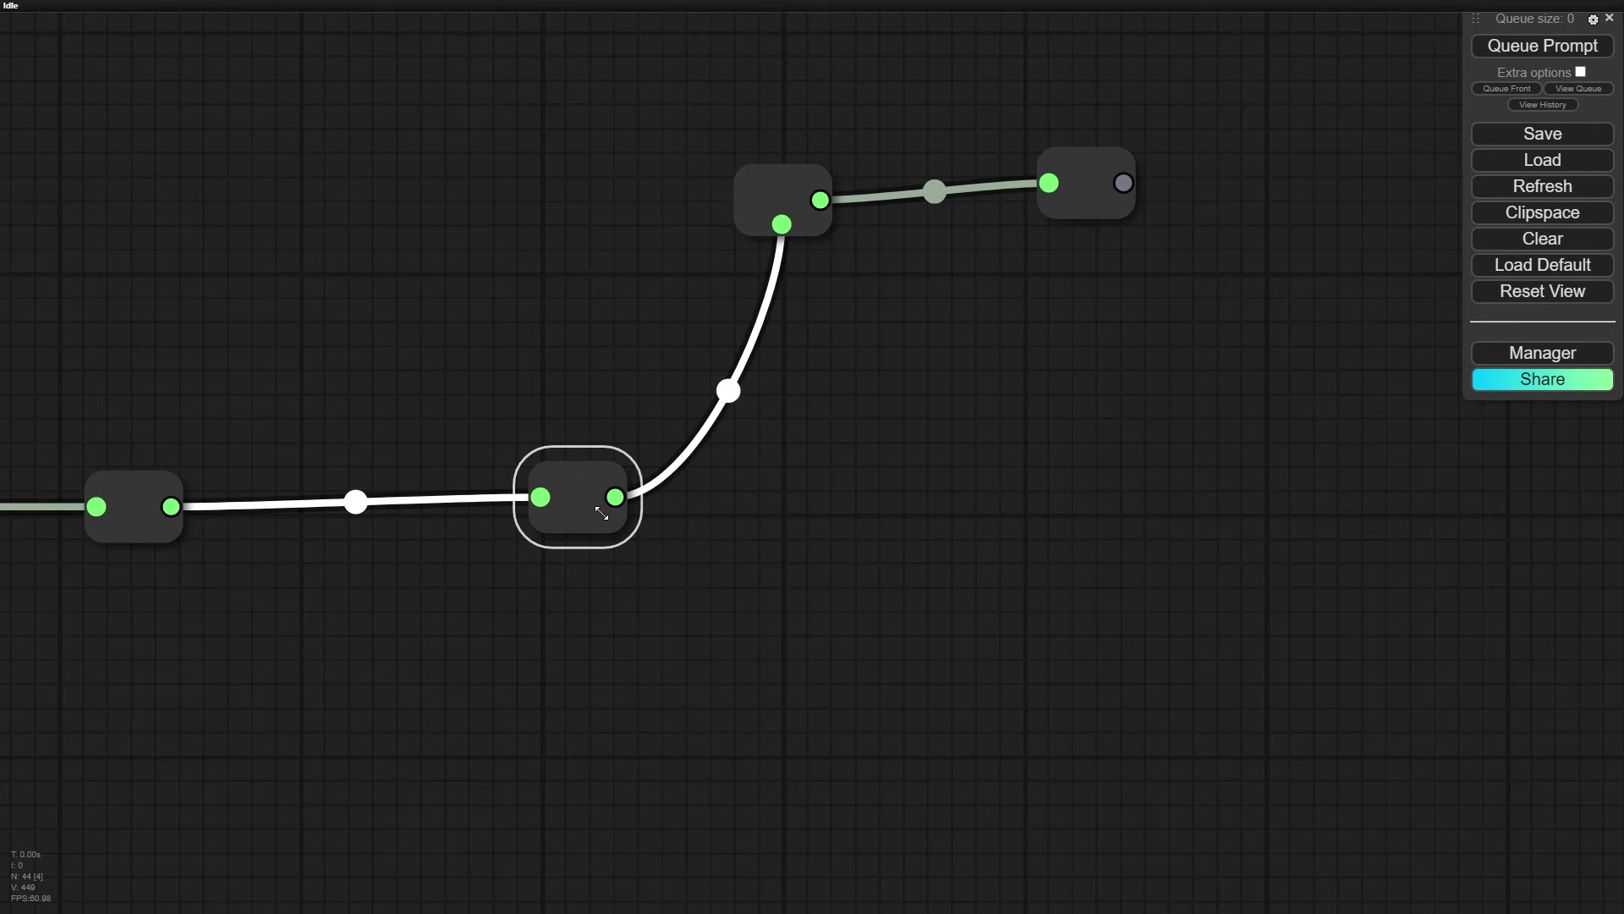
- Cycle the input side of the second reroute node through its other edges, ending back on its left side
{"action": "key", "text": "Up"}
{"action": "key", "text": "Down"}
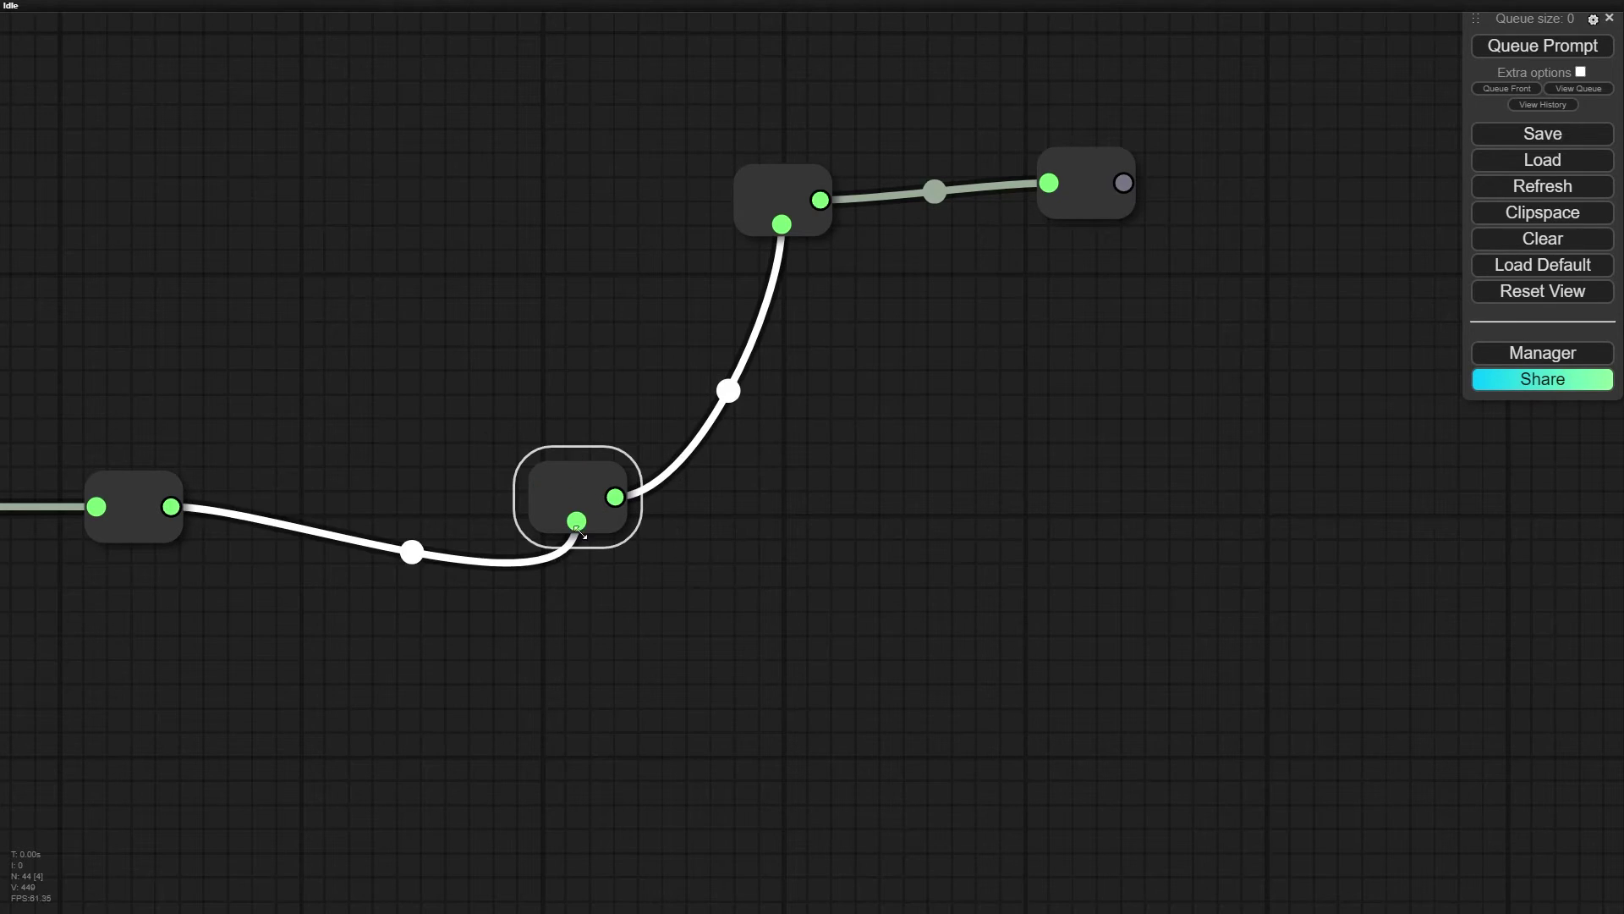
{"action": "key", "text": "Left"}
{"action": "key", "text": "Up"}
{"action": "key", "text": "Down"}
{"action": "key", "text": "Left"}
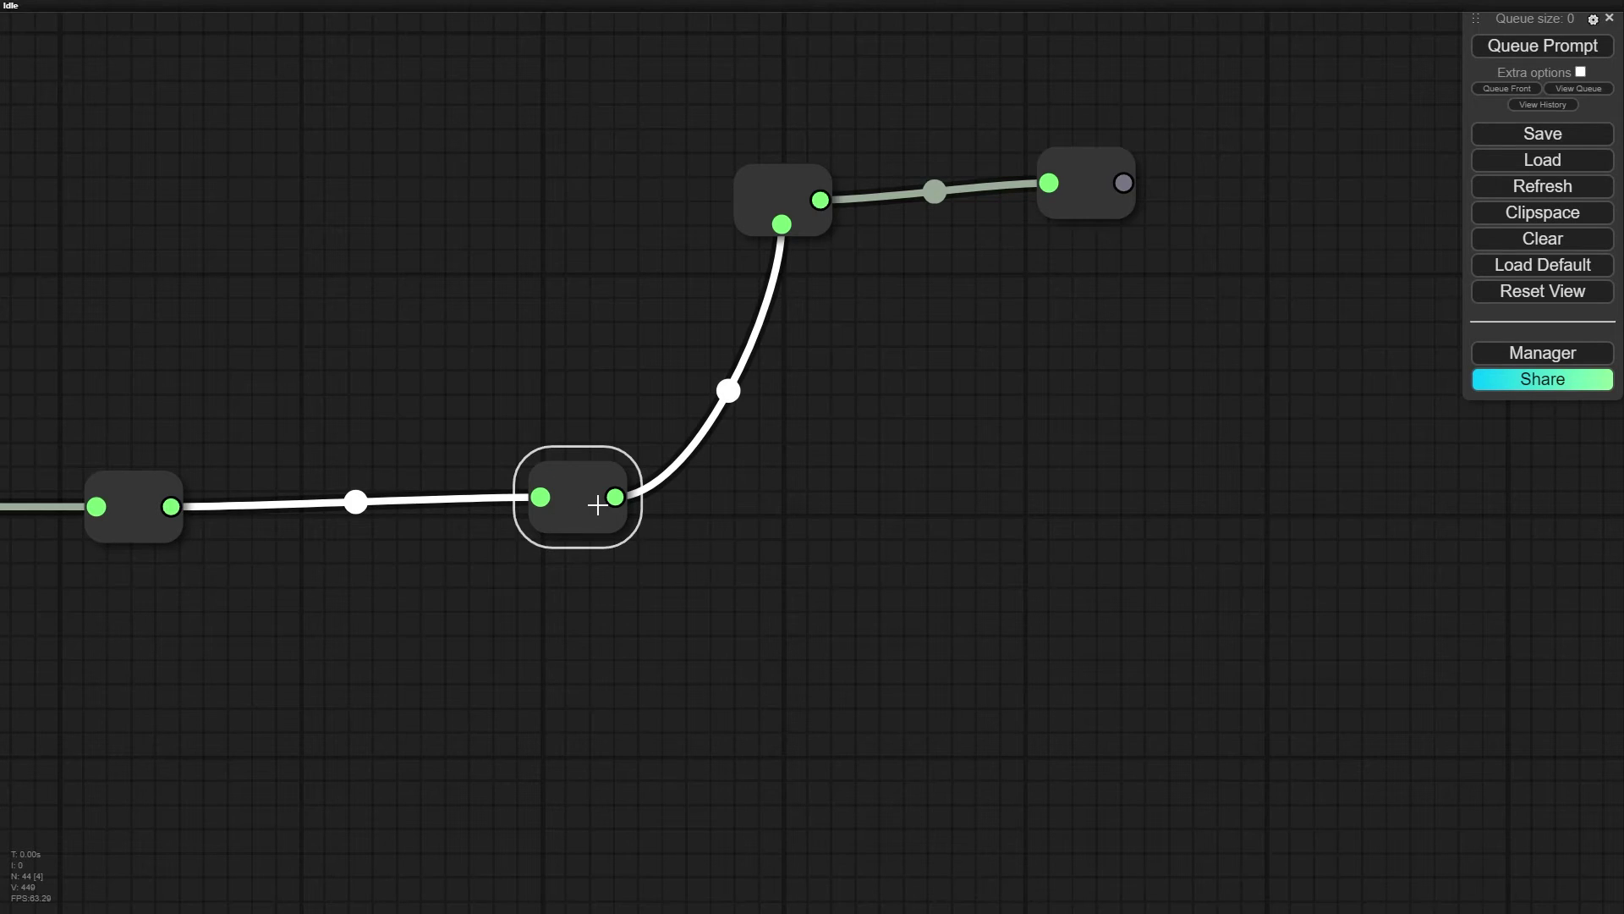
- Rotate the second reroute node counterclockwise in 90-degree turns until its input is on the left again
{"action": "key", "text": "Up"}
{"action": "key", "text": "Left"}
{"action": "key", "text": "Down"}
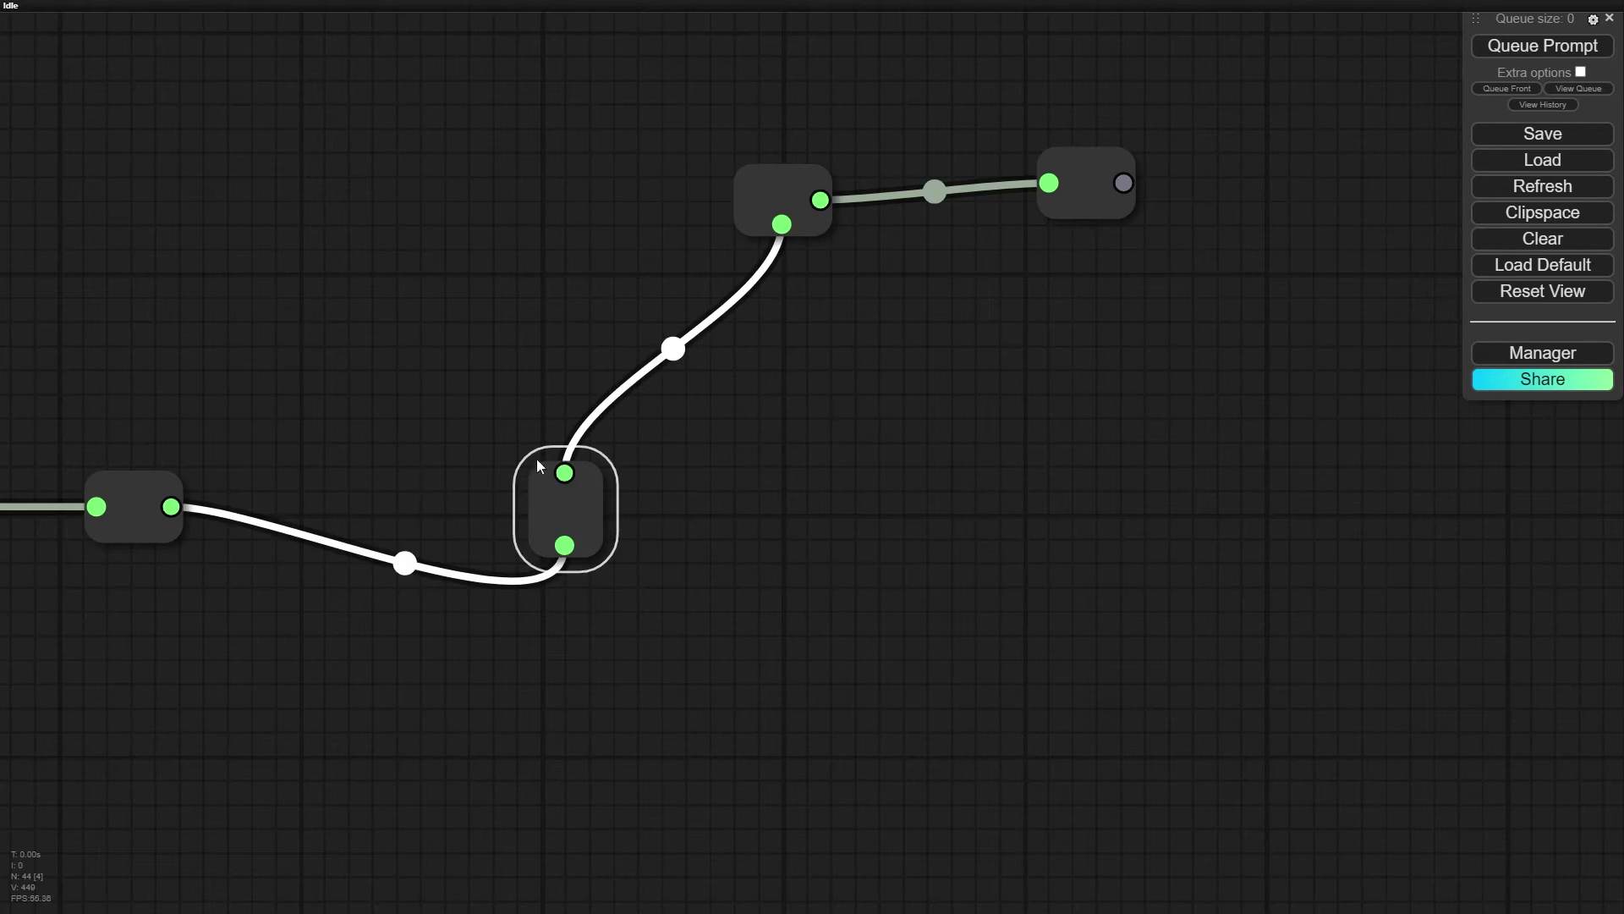
{"action": "key", "text": "Left"}
{"action": "key", "text": "Up"}
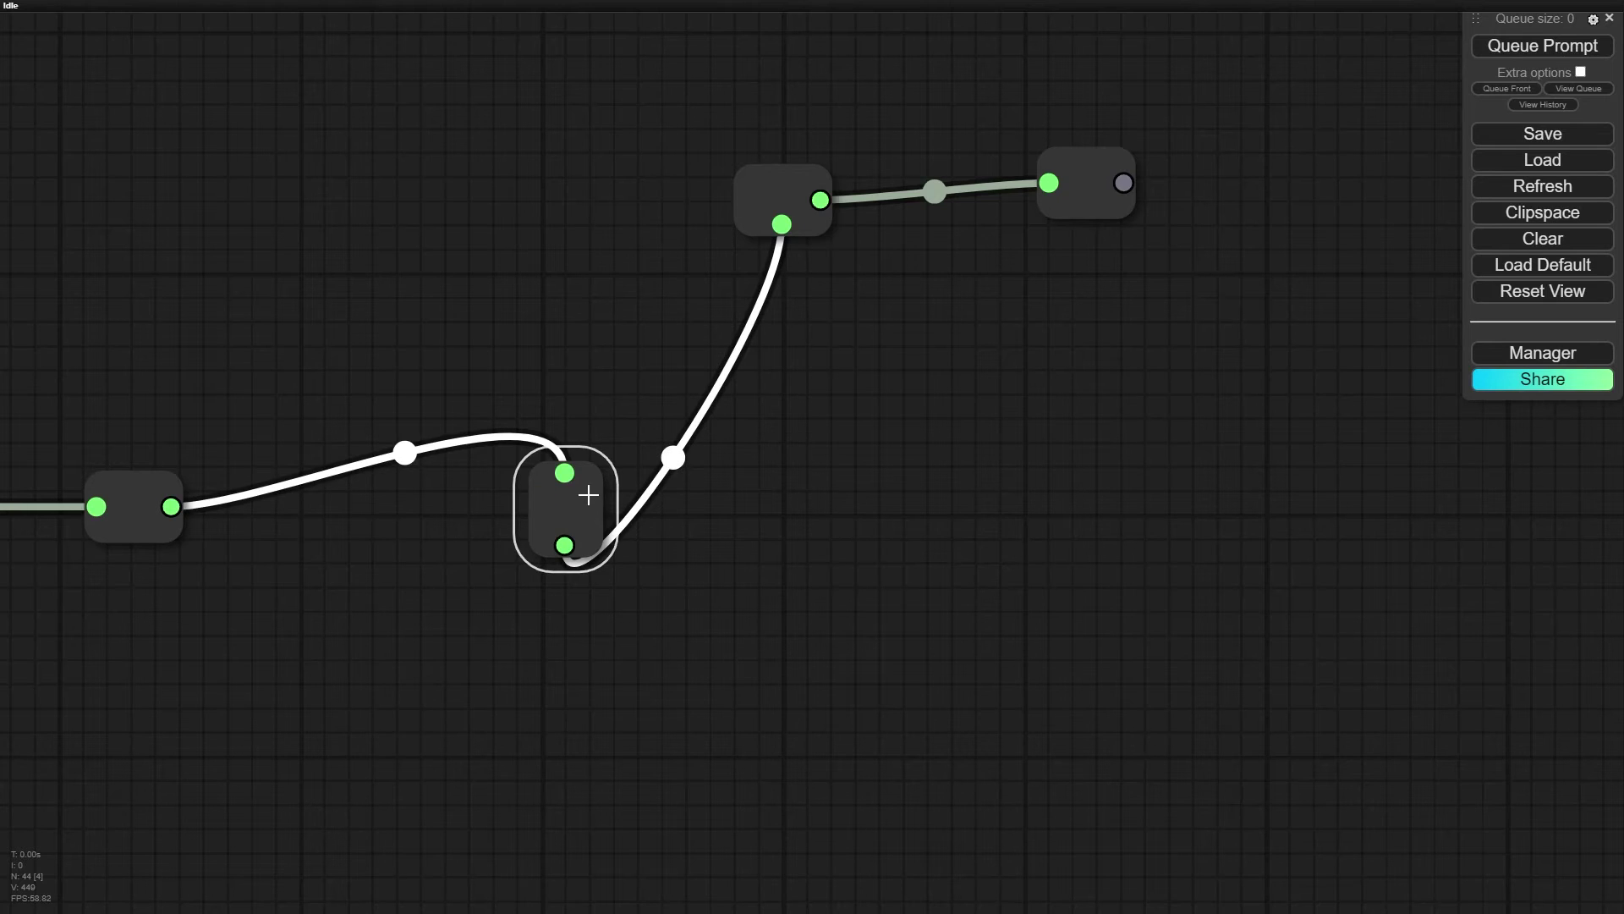
{"action": "key", "text": "Left"}
{"action": "key", "text": "Down"}
{"action": "key", "text": "Left"}
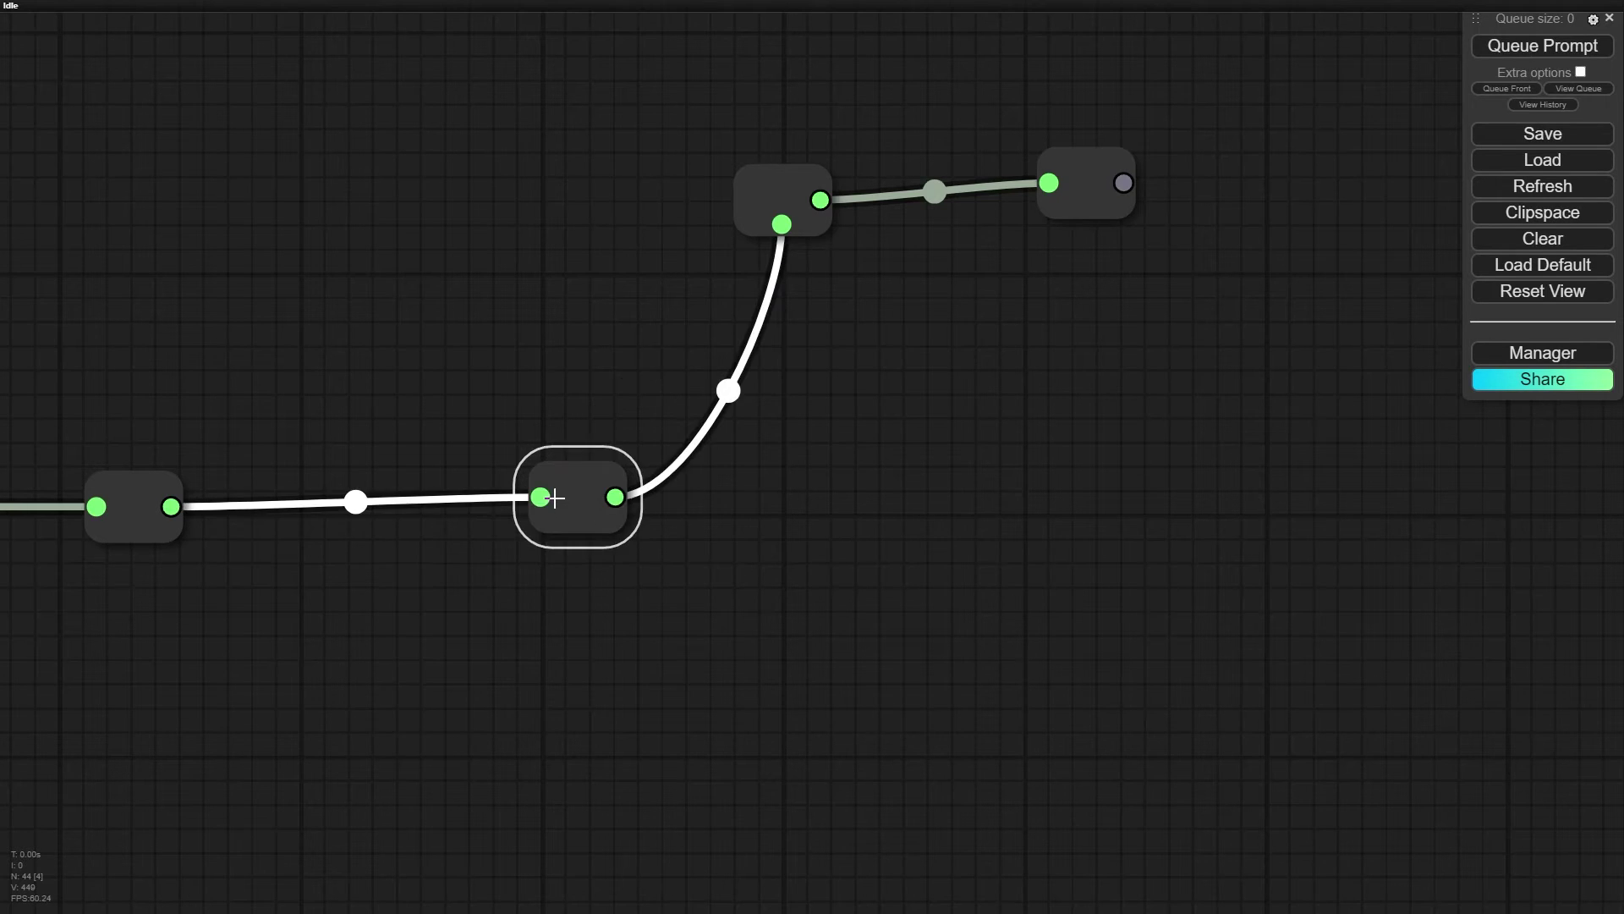
- Review the second reroute node's properties, such as size and connections_layout, and close them without changes
{"action": "right_click", "coordinate": [579, 461]}
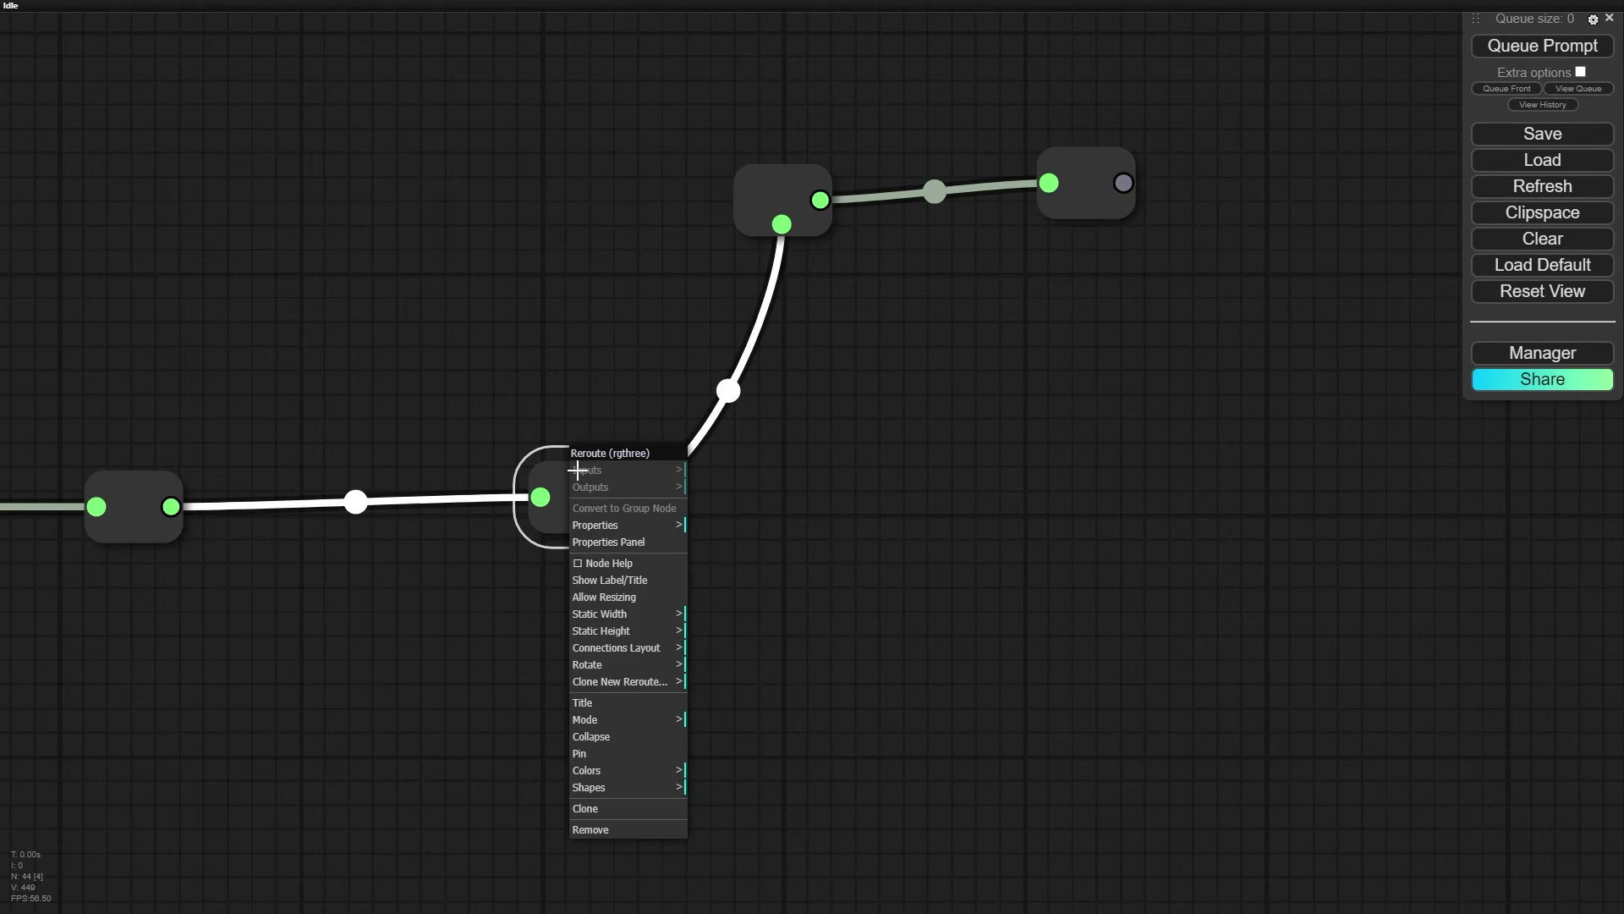
{"action": "left_click", "coordinate": [626, 546]}
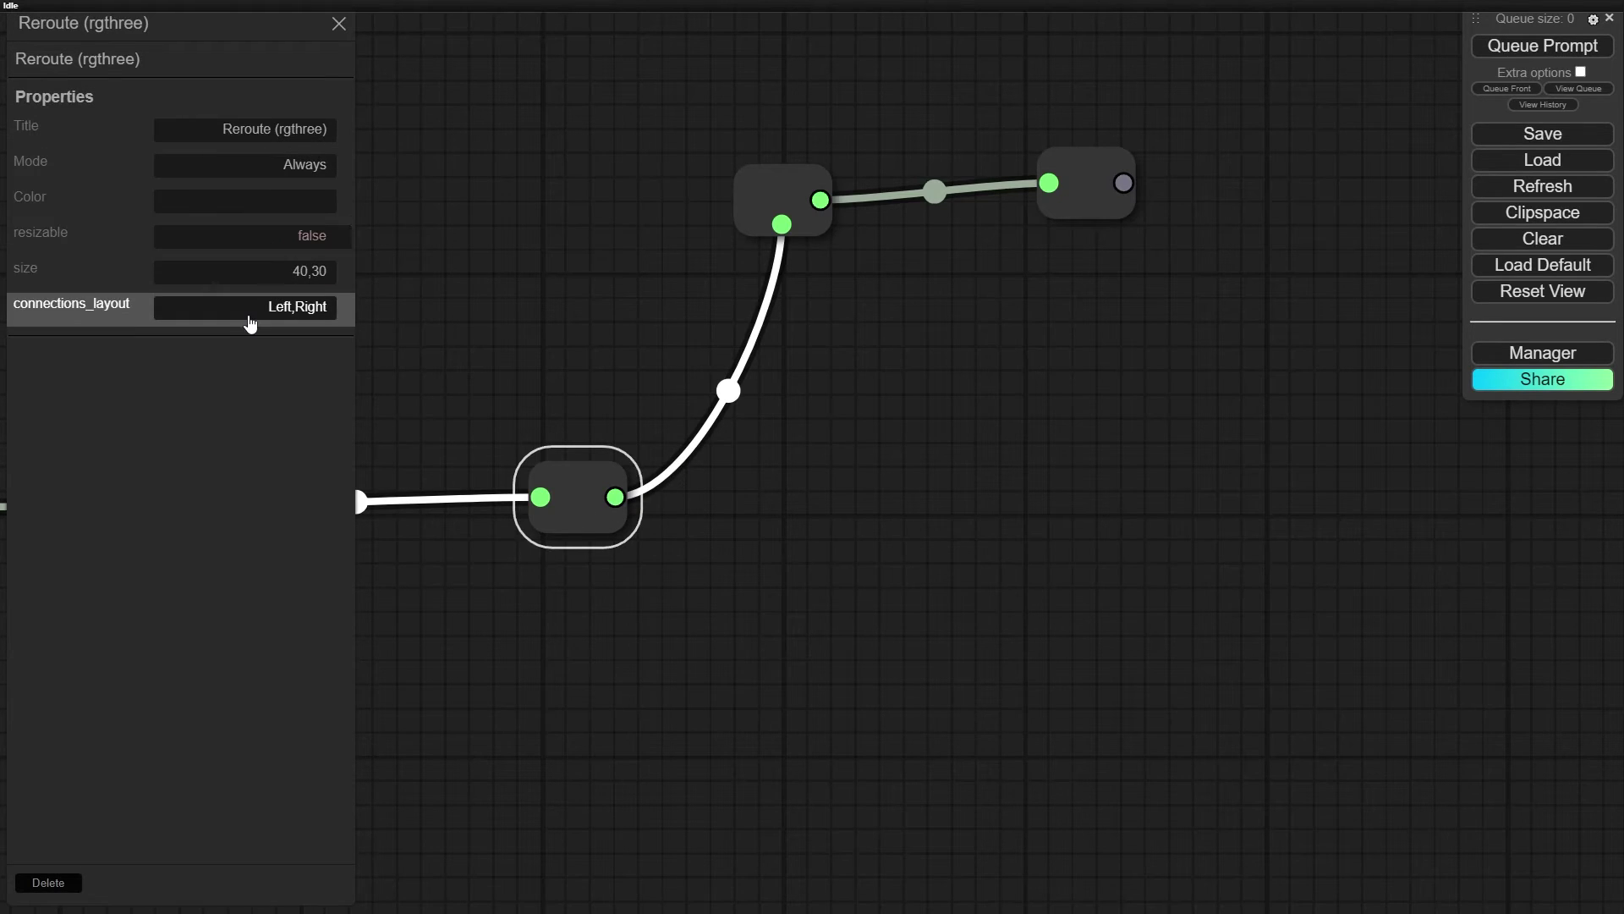
{"action": "left_click", "coordinate": [340, 24]}
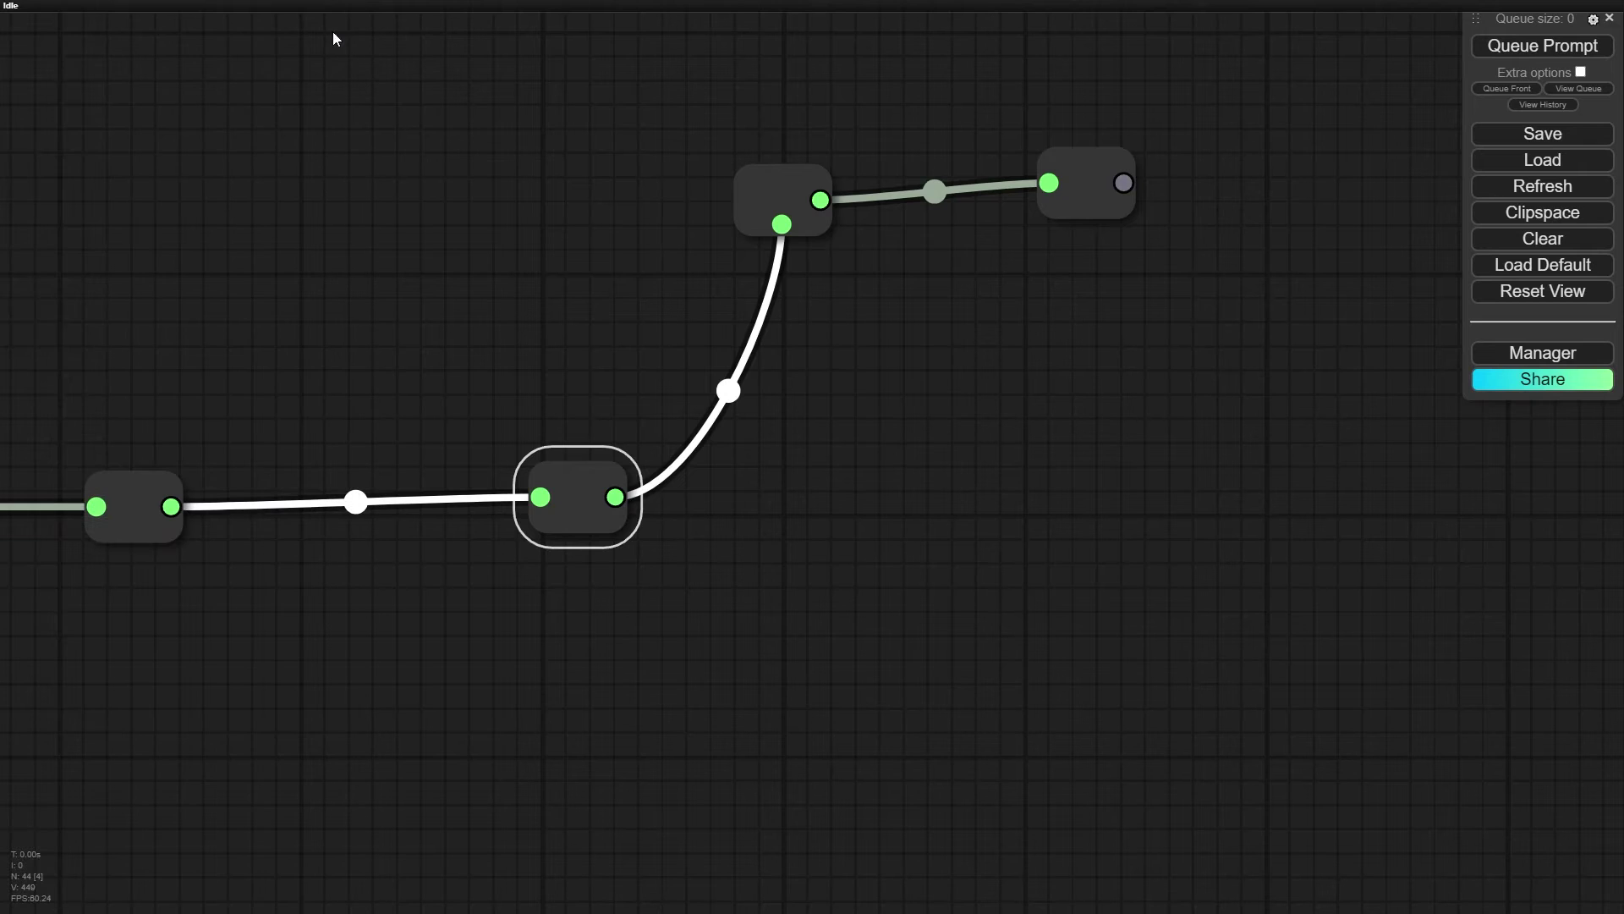
{"action": "left_click", "coordinate": [884, 546]}
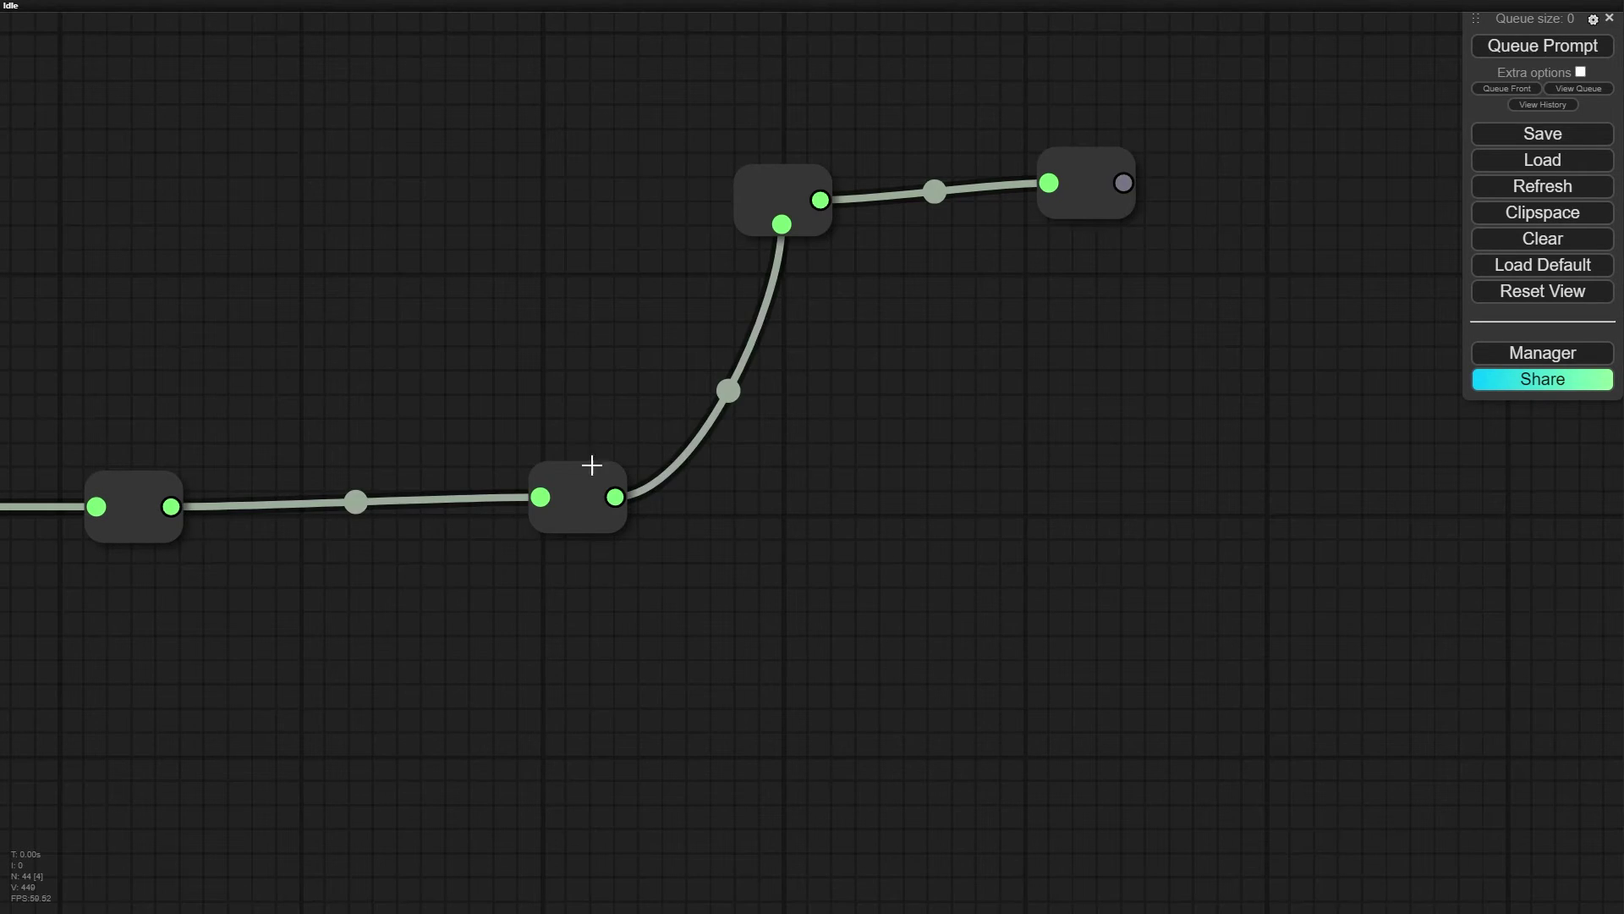
- Read the built-in node help for the second reroute node and close it
{"action": "left_click", "coordinate": [583, 471]}
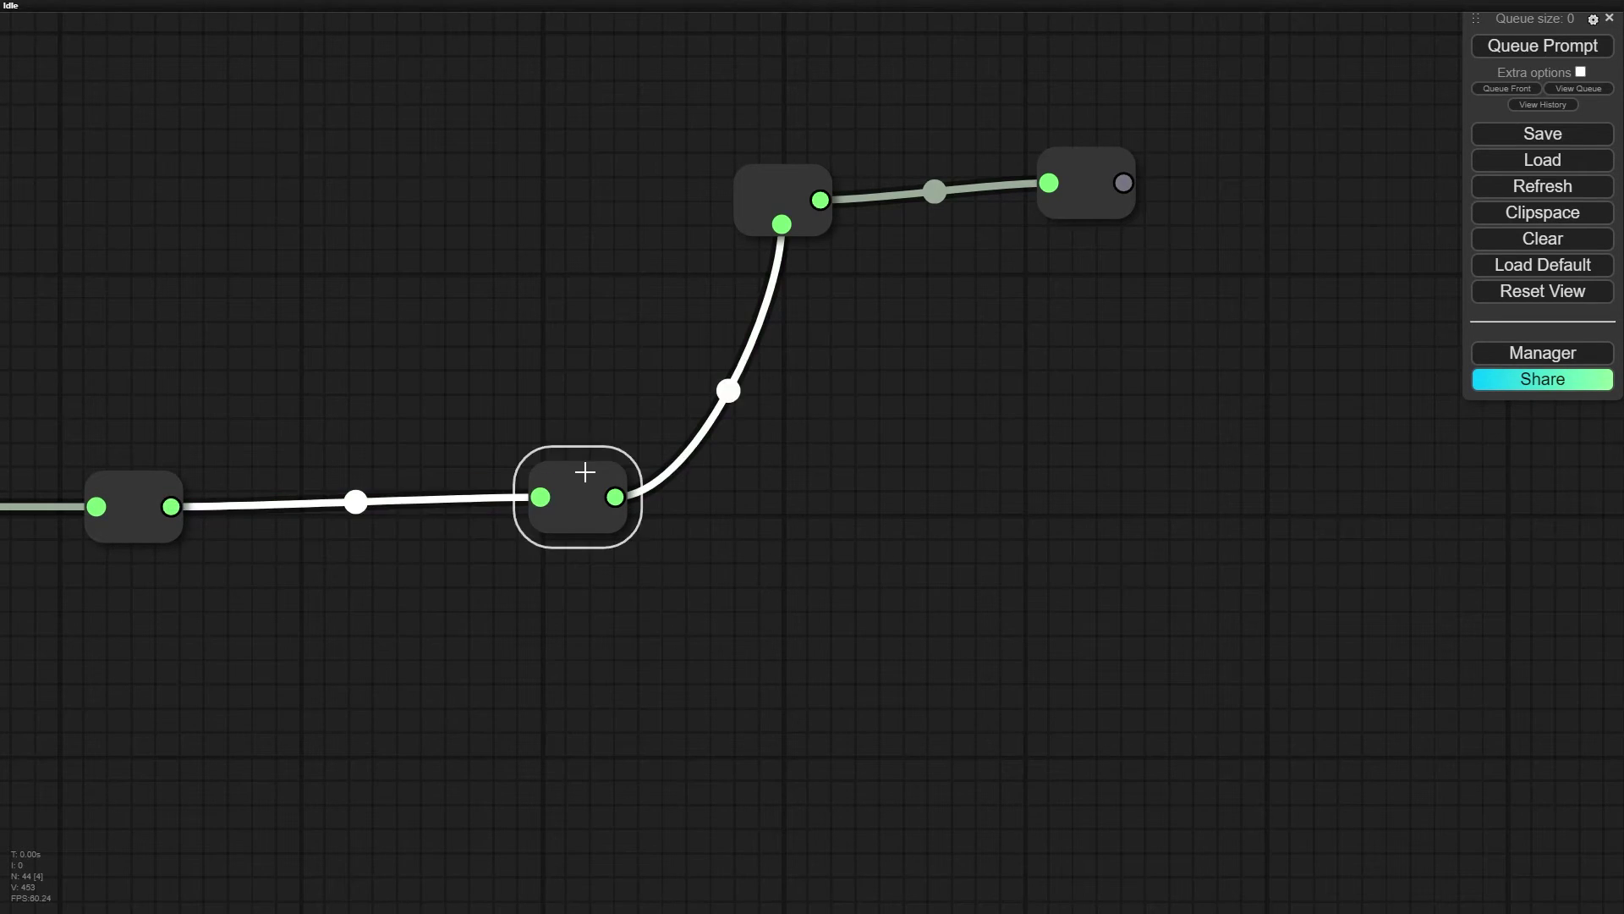
{"action": "right_click", "coordinate": [586, 471]}
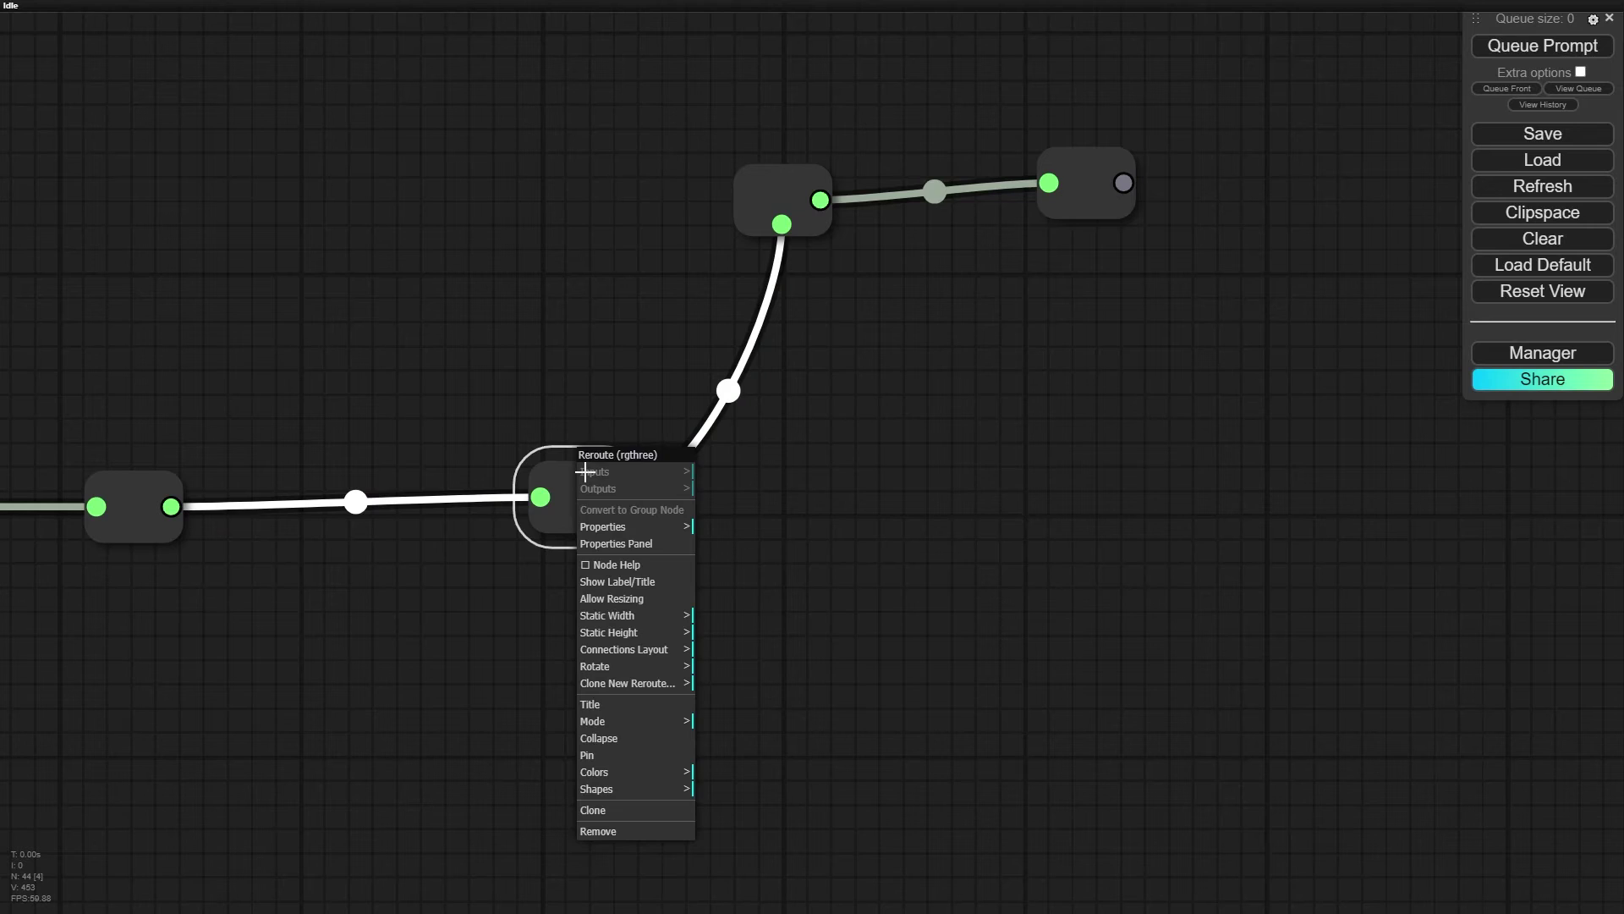
{"action": "left_click", "coordinate": [614, 567]}
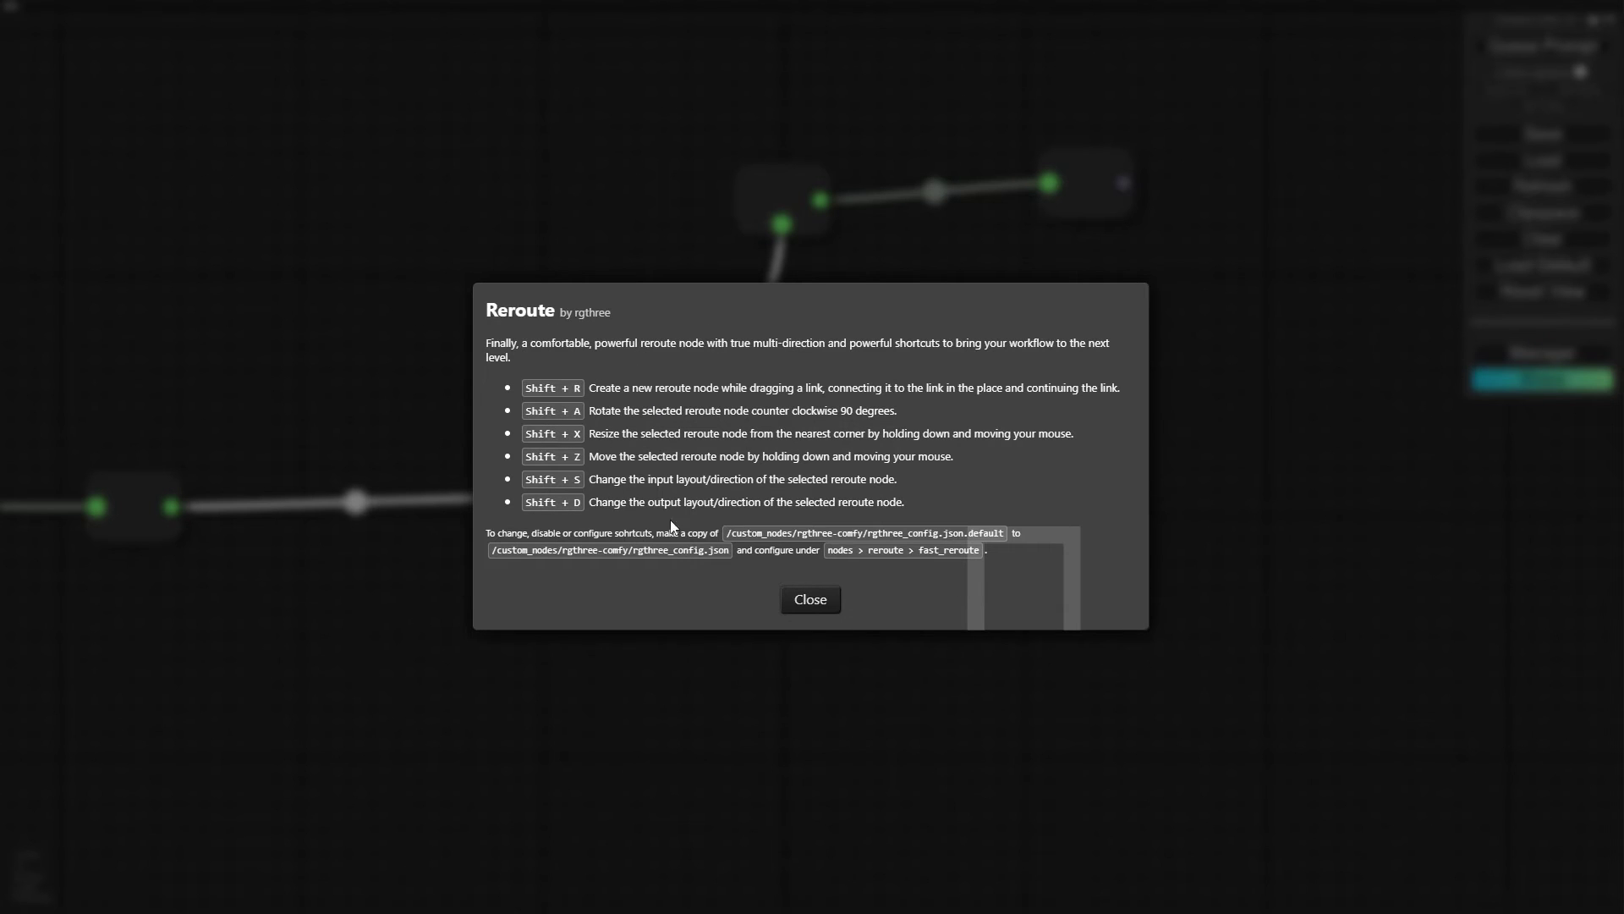
{"action": "left_click", "coordinate": [811, 600]}
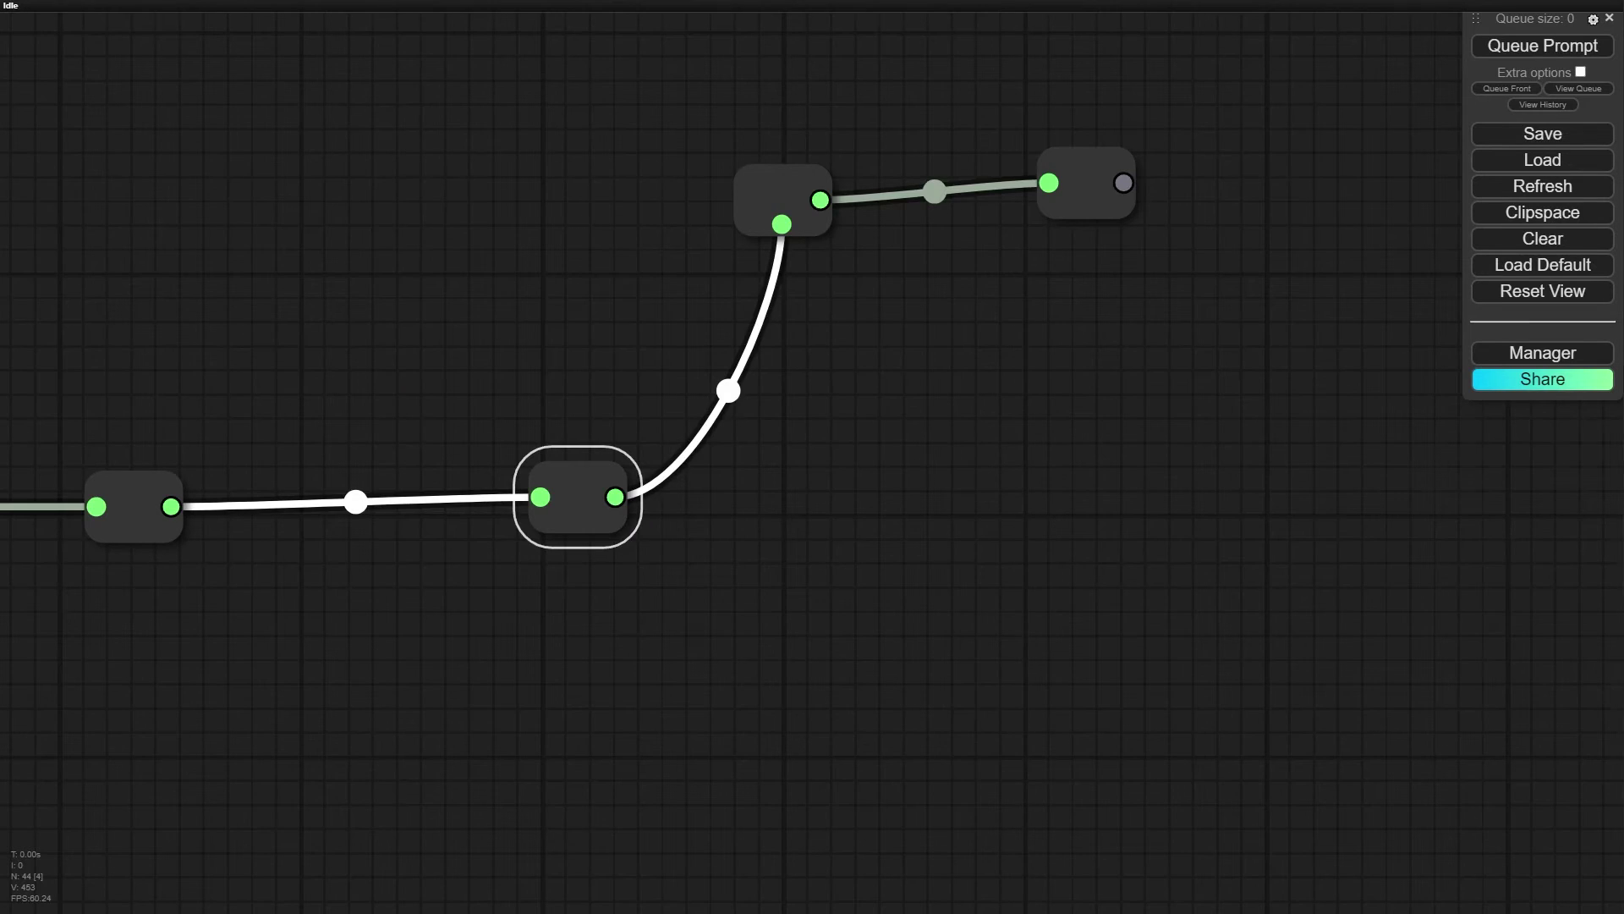
- Jump to the view bookmarked as 3, to the one bookmarked as 2, and back to 3 to try the Bookmark nodes
{"action": "key", "text": "3"}
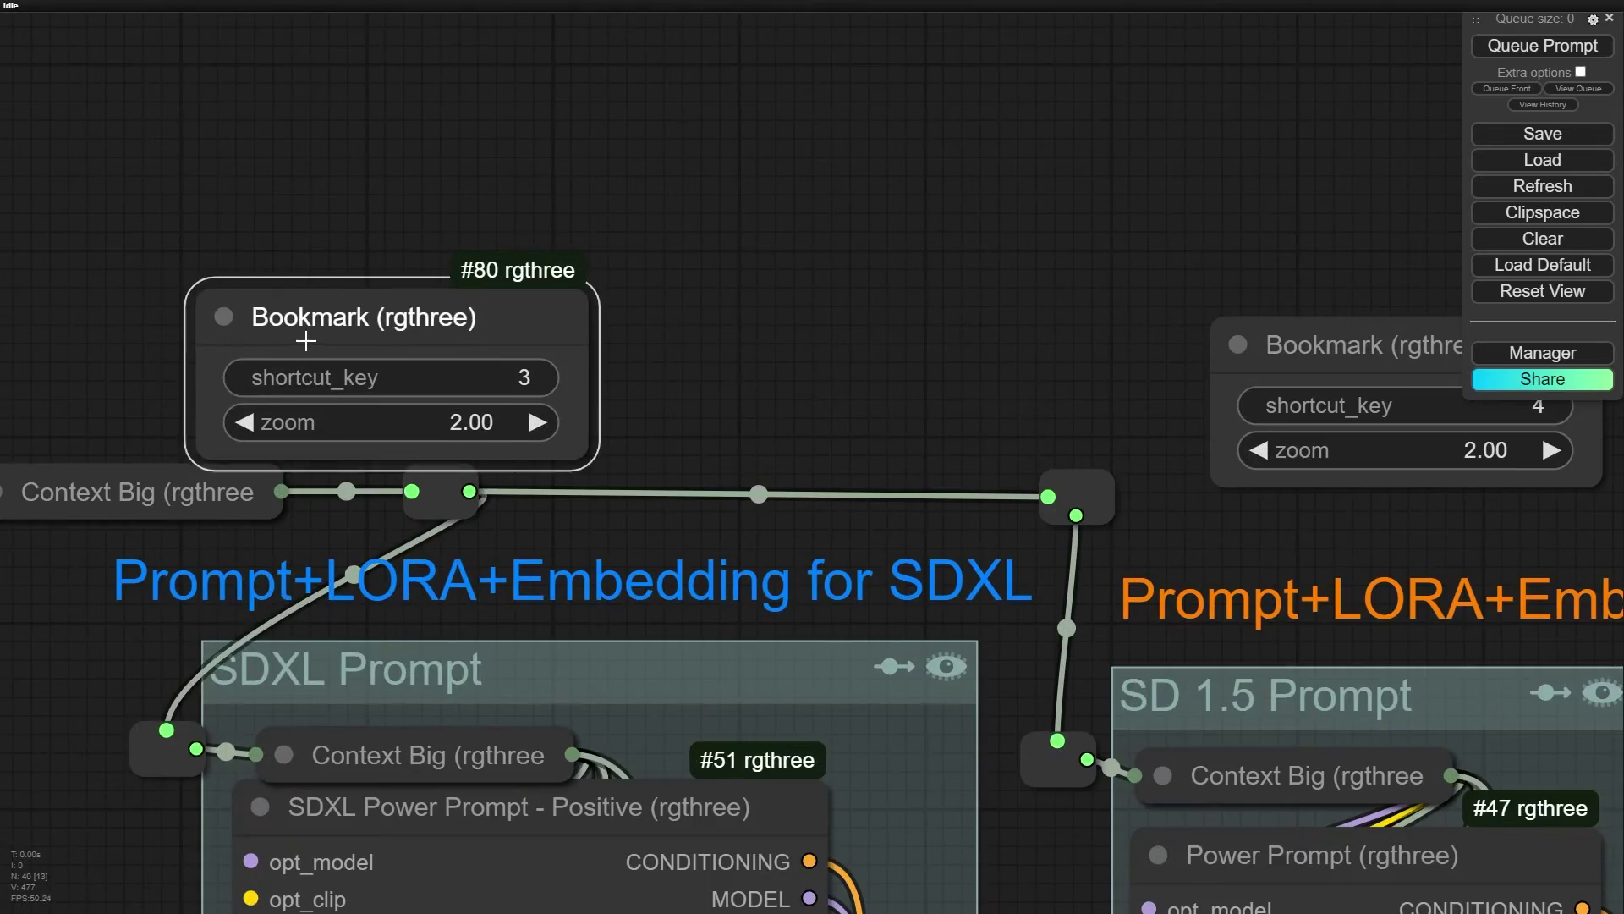
{"action": "left_click_drag", "start_coordinate": [306, 341], "coordinate": [322, 339]}
{"action": "scroll", "coordinate": [435, 397], "scroll_direction": "up", "scroll_amount": 5}
{"action": "scroll", "coordinate": [538, 377], "scroll_direction": "down", "scroll_amount": 7}
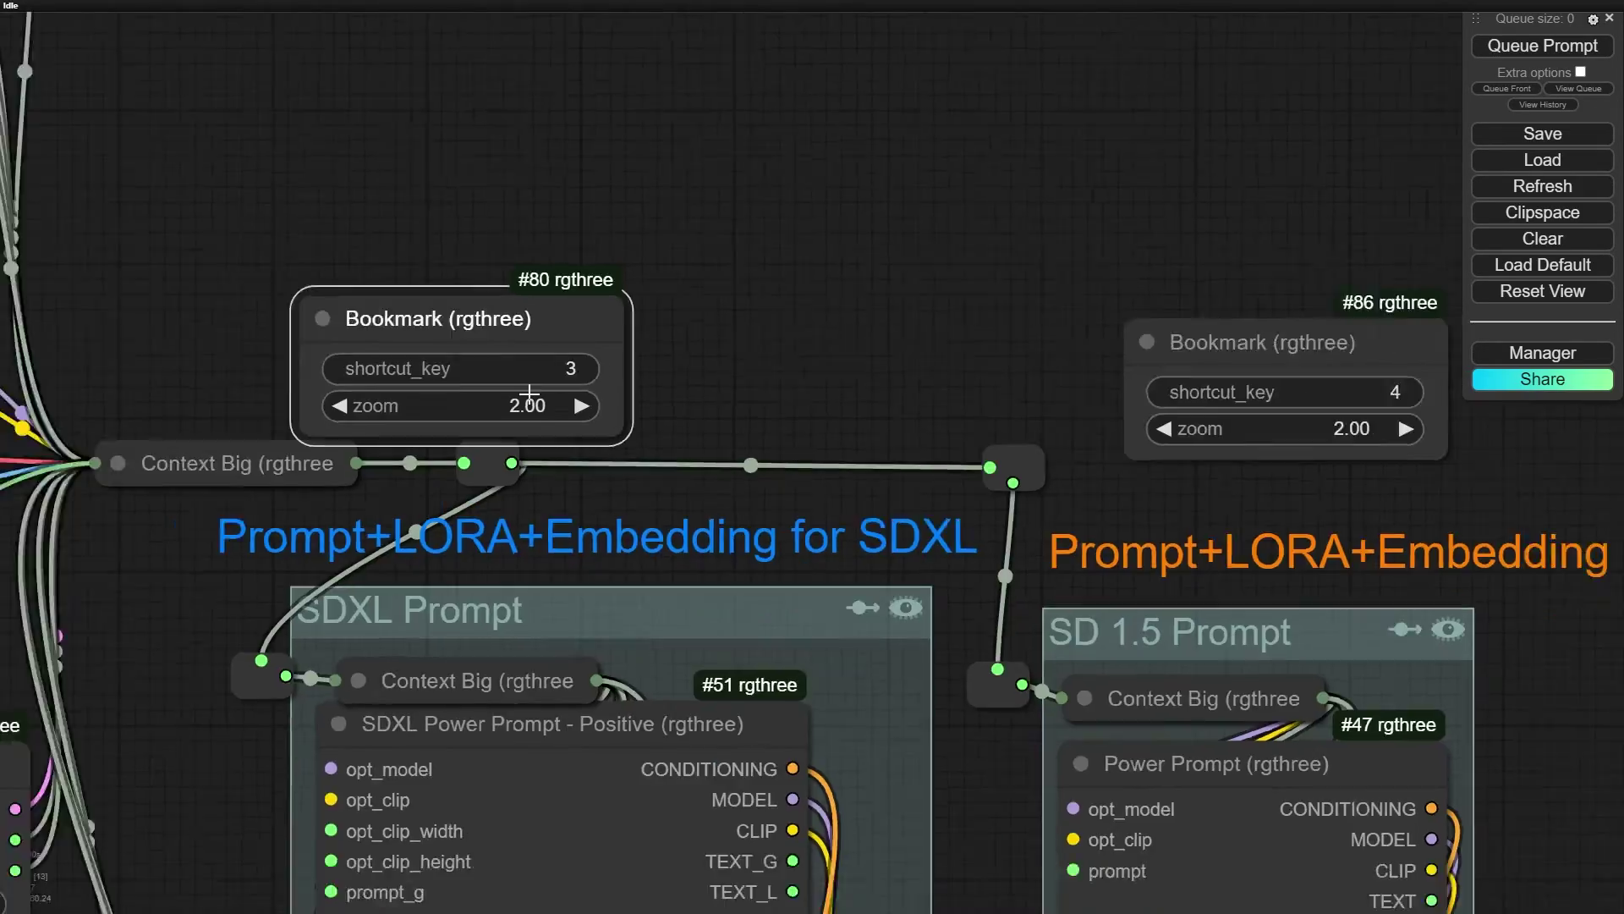
{"action": "key", "text": "2"}
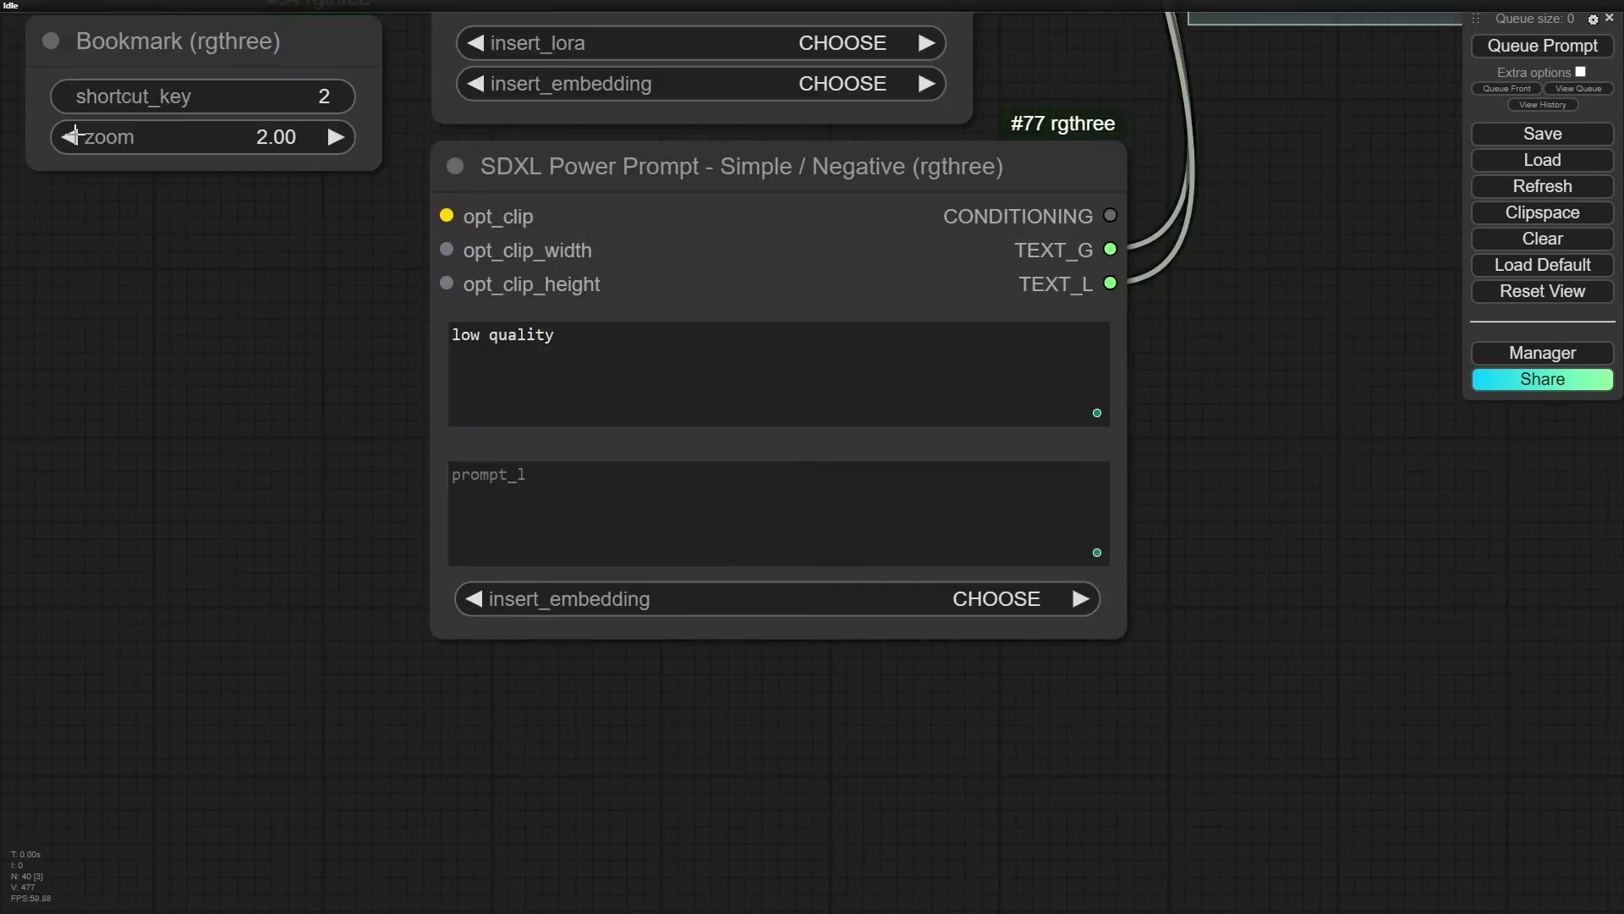
{"action": "key", "text": "3"}
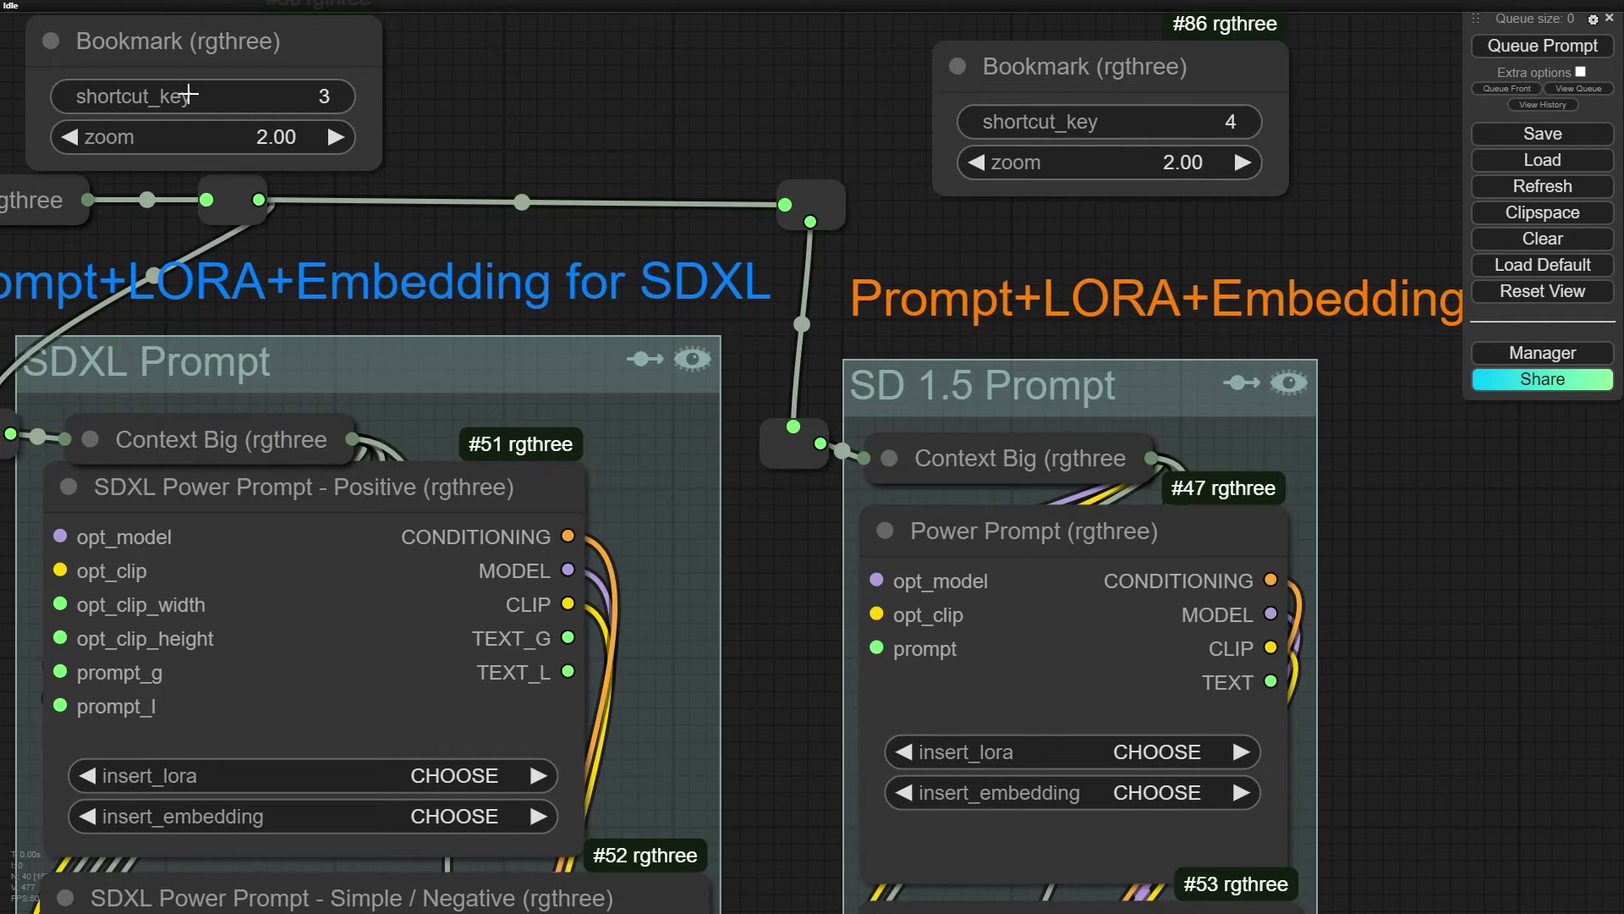
{"action": "mouse_move", "coordinate": [135, 40]}
{"action": "left_mouse_down"}
{"action": "mouse_move", "coordinate": [166, 67]}
{"action": "mouse_move", "coordinate": [118, 49]}
{"action": "left_mouse_up"}
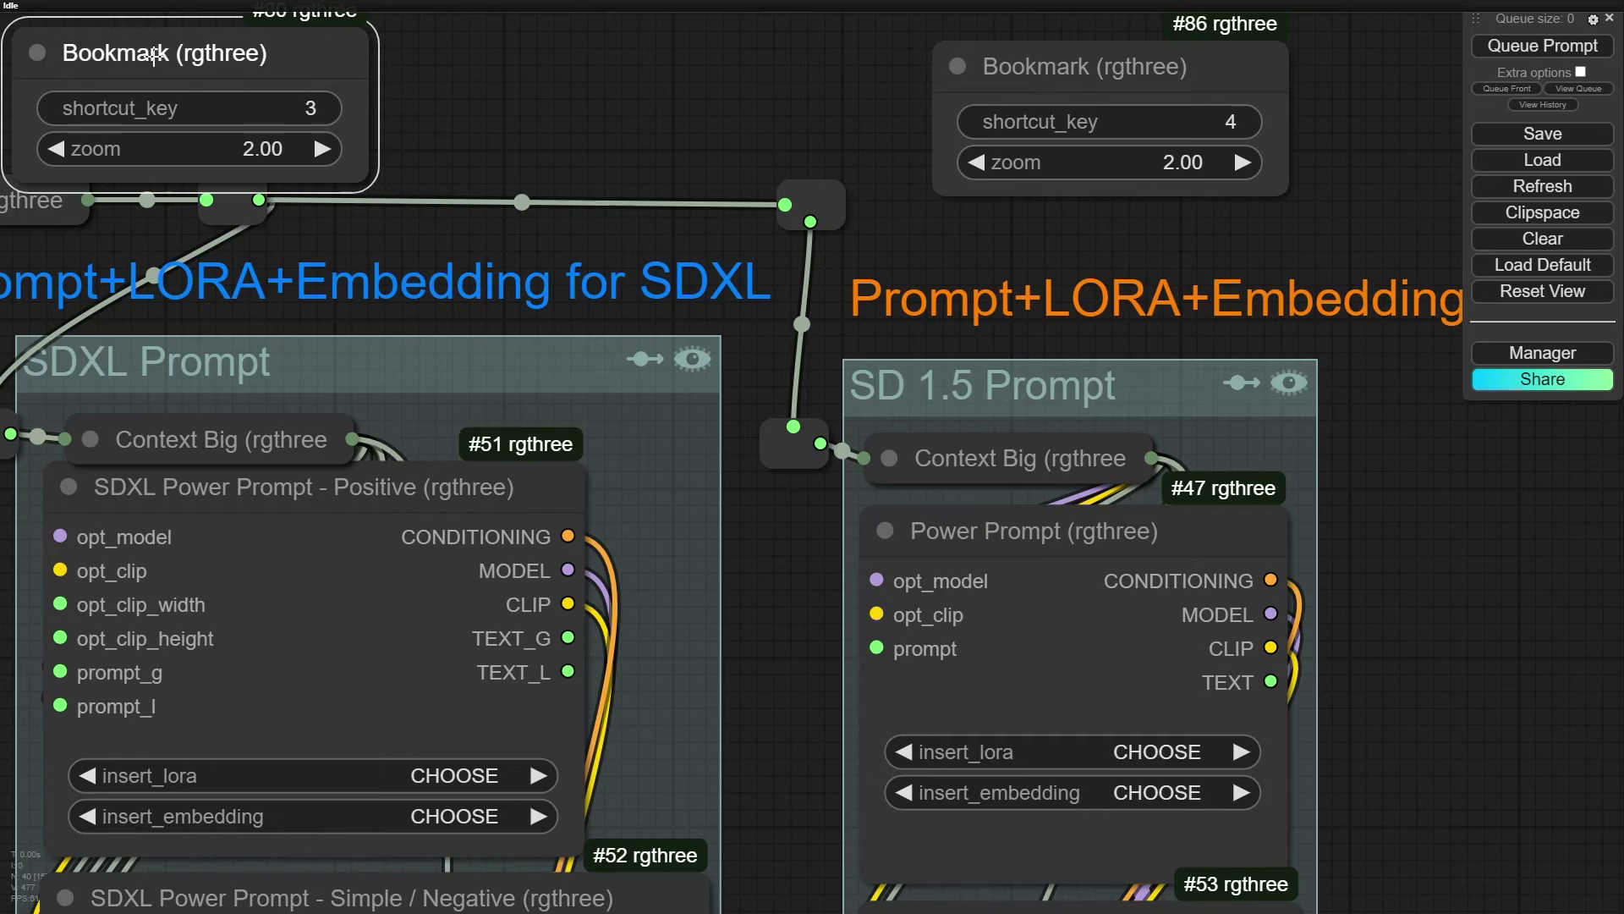
- Examine the Lora Loader Stack (rgthree) node with its four LoRA slots, strengths and connections
{"action": "scroll", "coordinate": [153, 283], "scroll_direction": "up", "scroll_amount": 4}
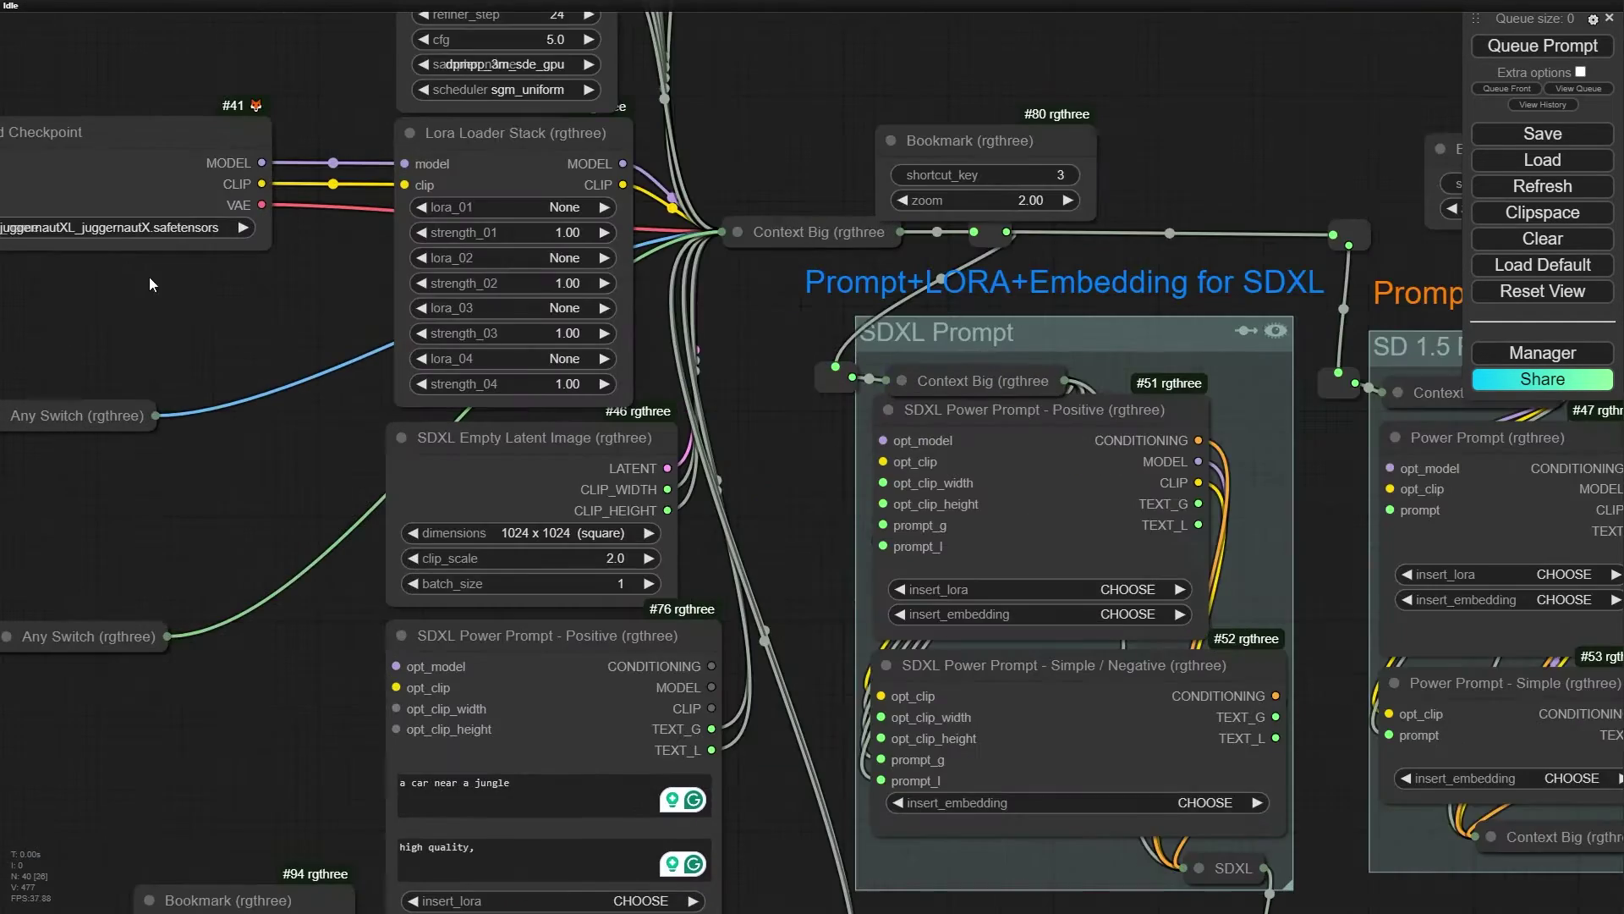
{"action": "scroll", "coordinate": [427, 212], "scroll_direction": "up", "scroll_amount": 4}
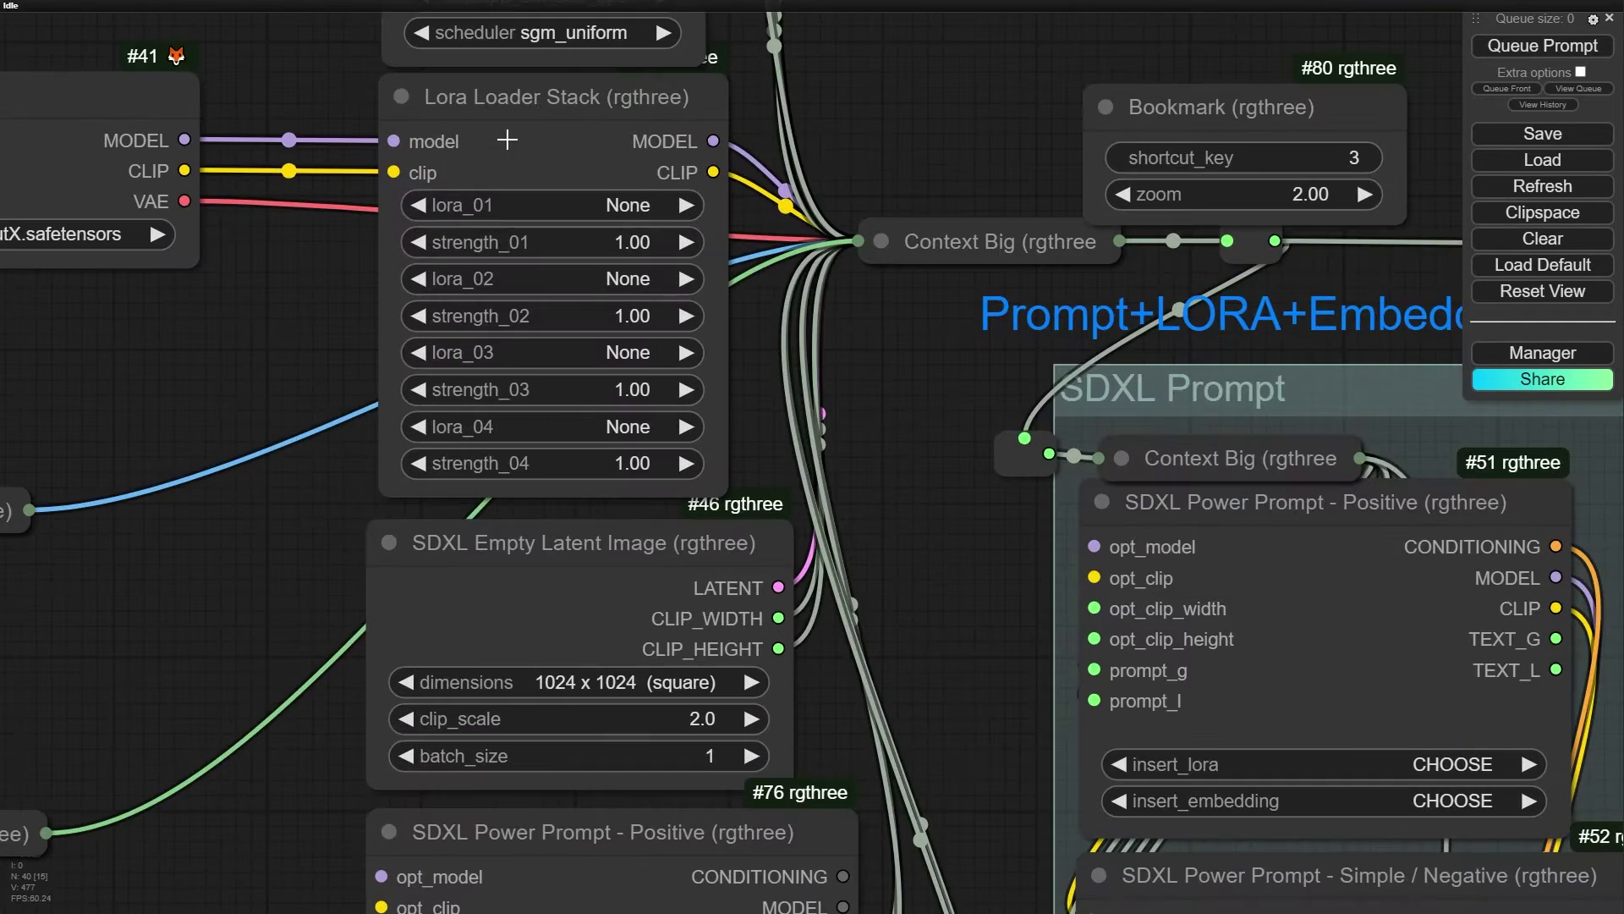
{"action": "scroll", "coordinate": [335, 54], "scroll_direction": "up", "scroll_amount": 4}
{"action": "key", "text": "3"}
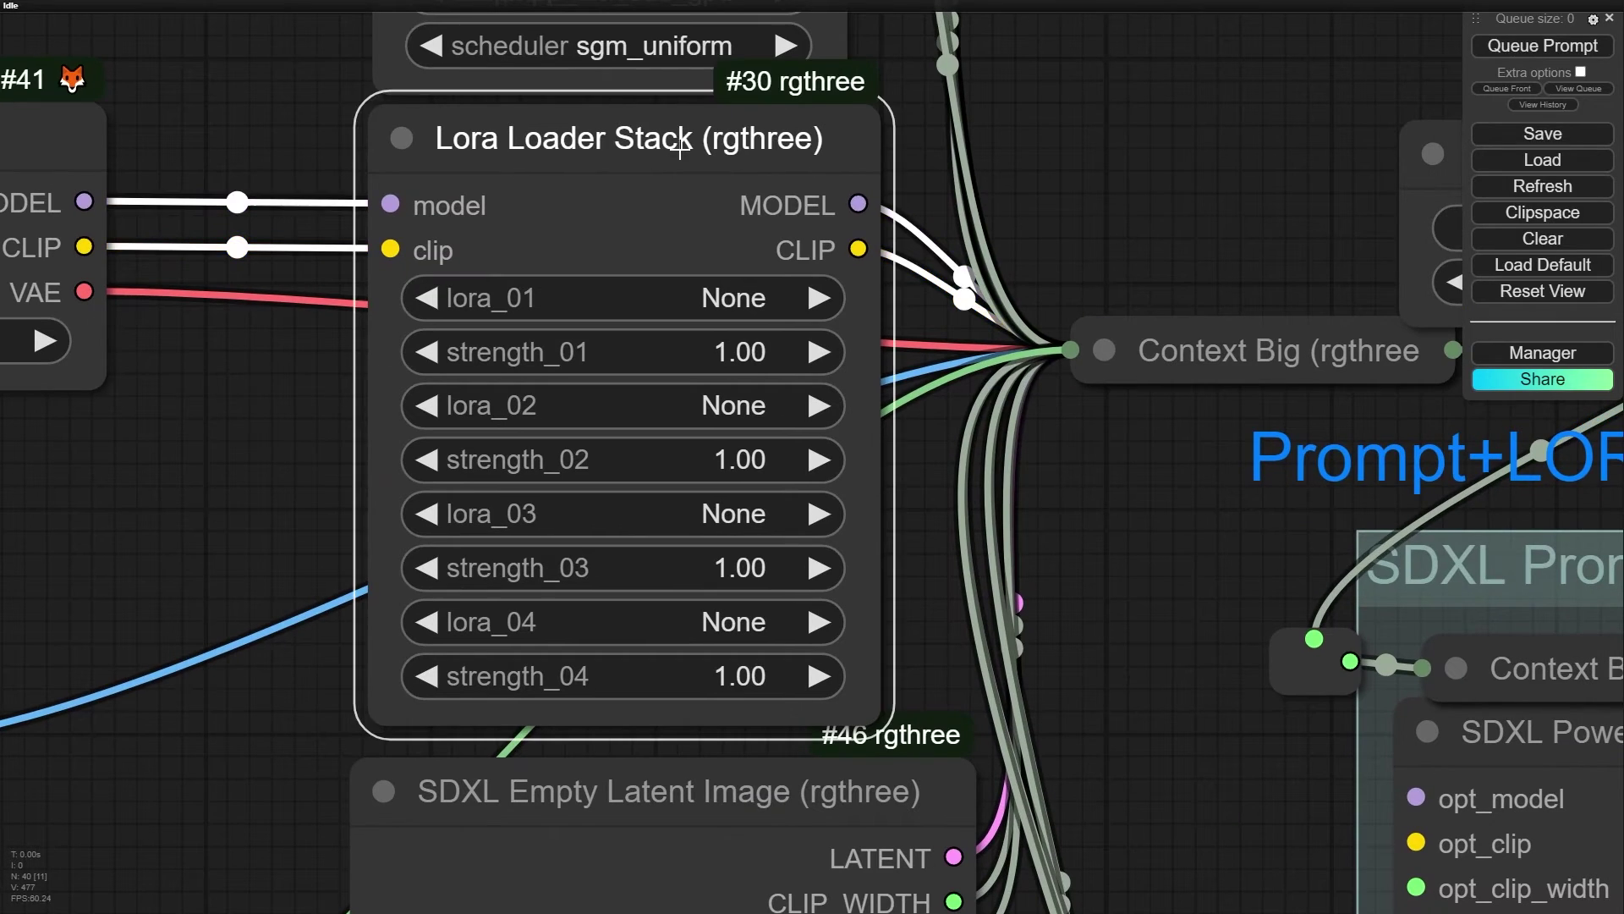
{"action": "left_click", "coordinate": [685, 150]}
{"action": "left_click_drag", "start_coordinate": [102, 481], "coordinate": [70, 450]}
{"action": "left_click", "coordinate": [567, 266]}
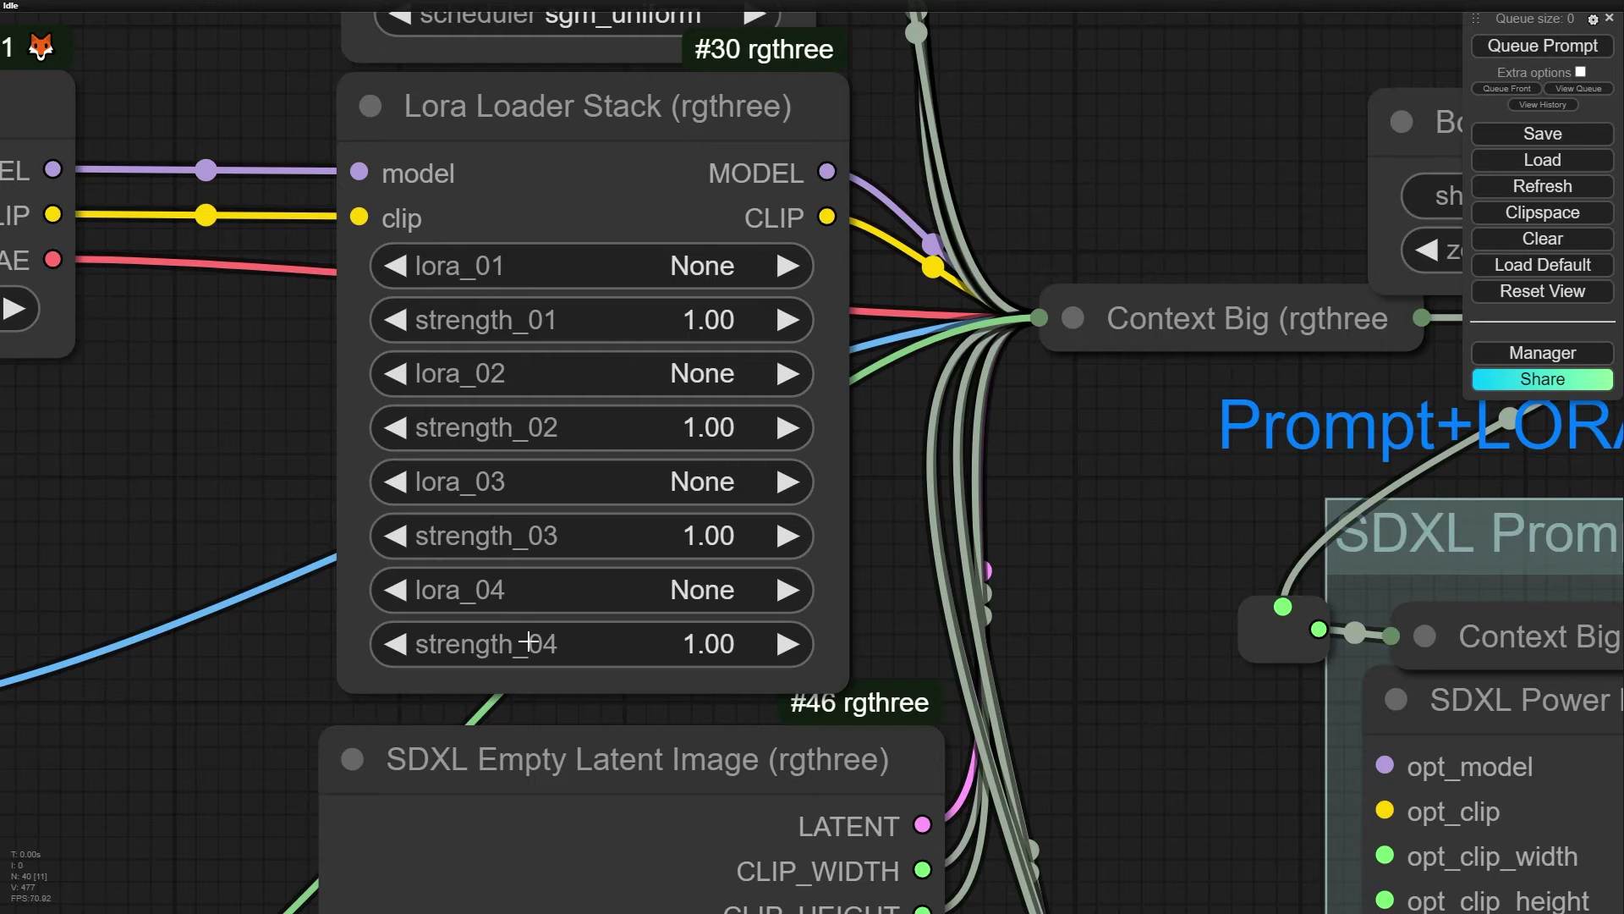
{"action": "left_click_drag", "start_coordinate": [541, 130], "coordinate": [538, 145]}
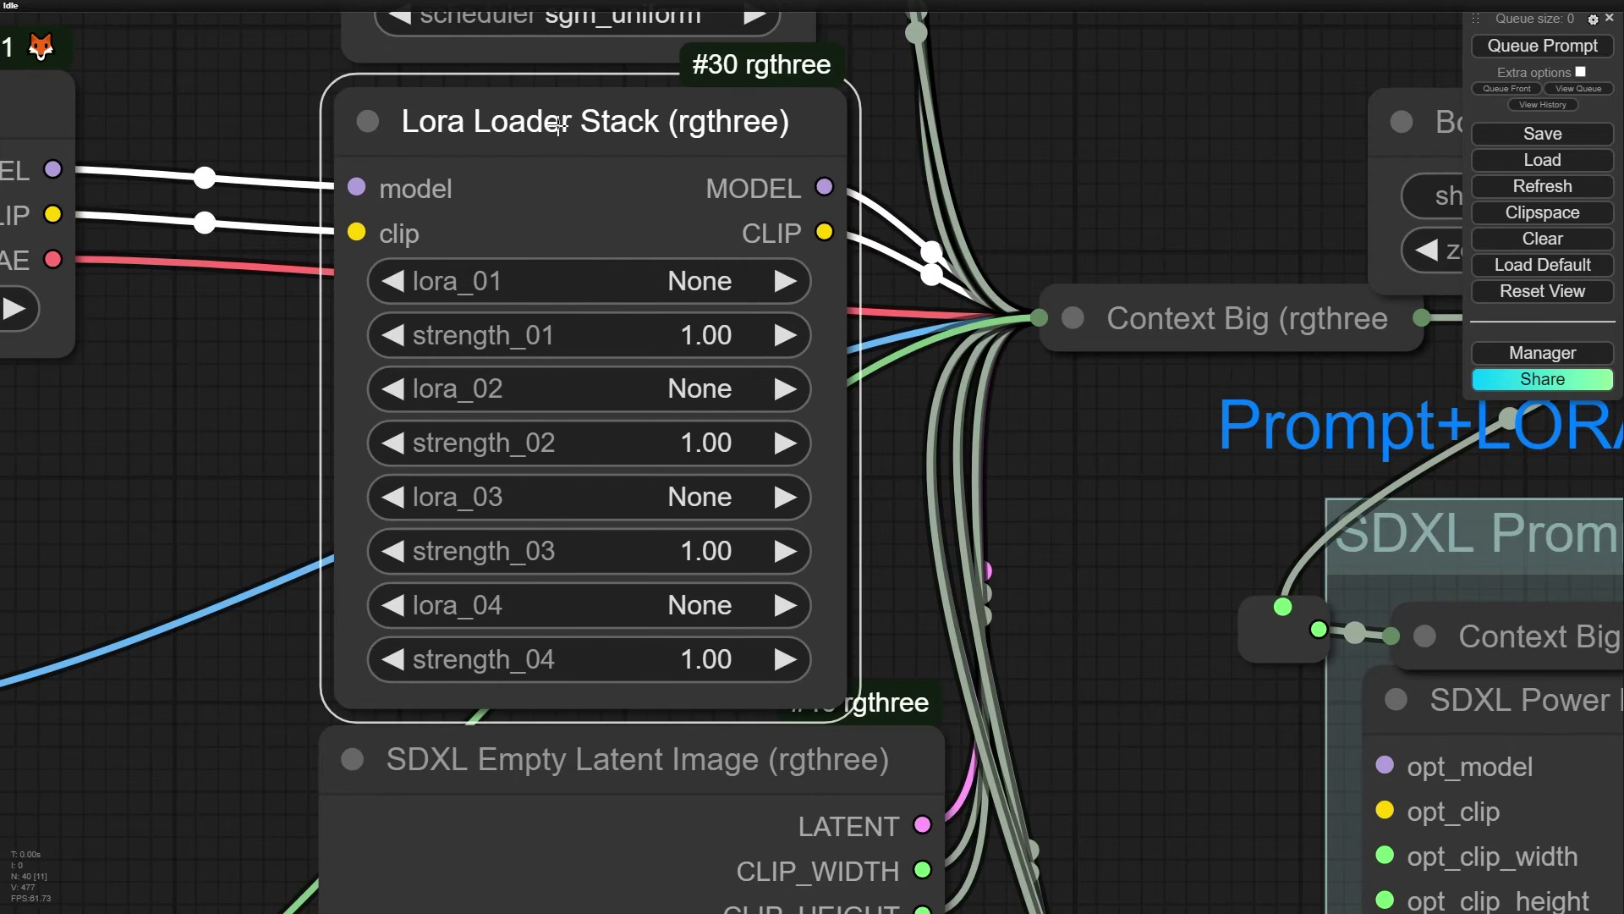
- Examine the SDXL Empty Latent Image (rgthree) node's dimension presets and clip_scale setting without changing them
{"action": "scroll", "coordinate": [538, 146], "scroll_direction": "down", "scroll_amount": 5}
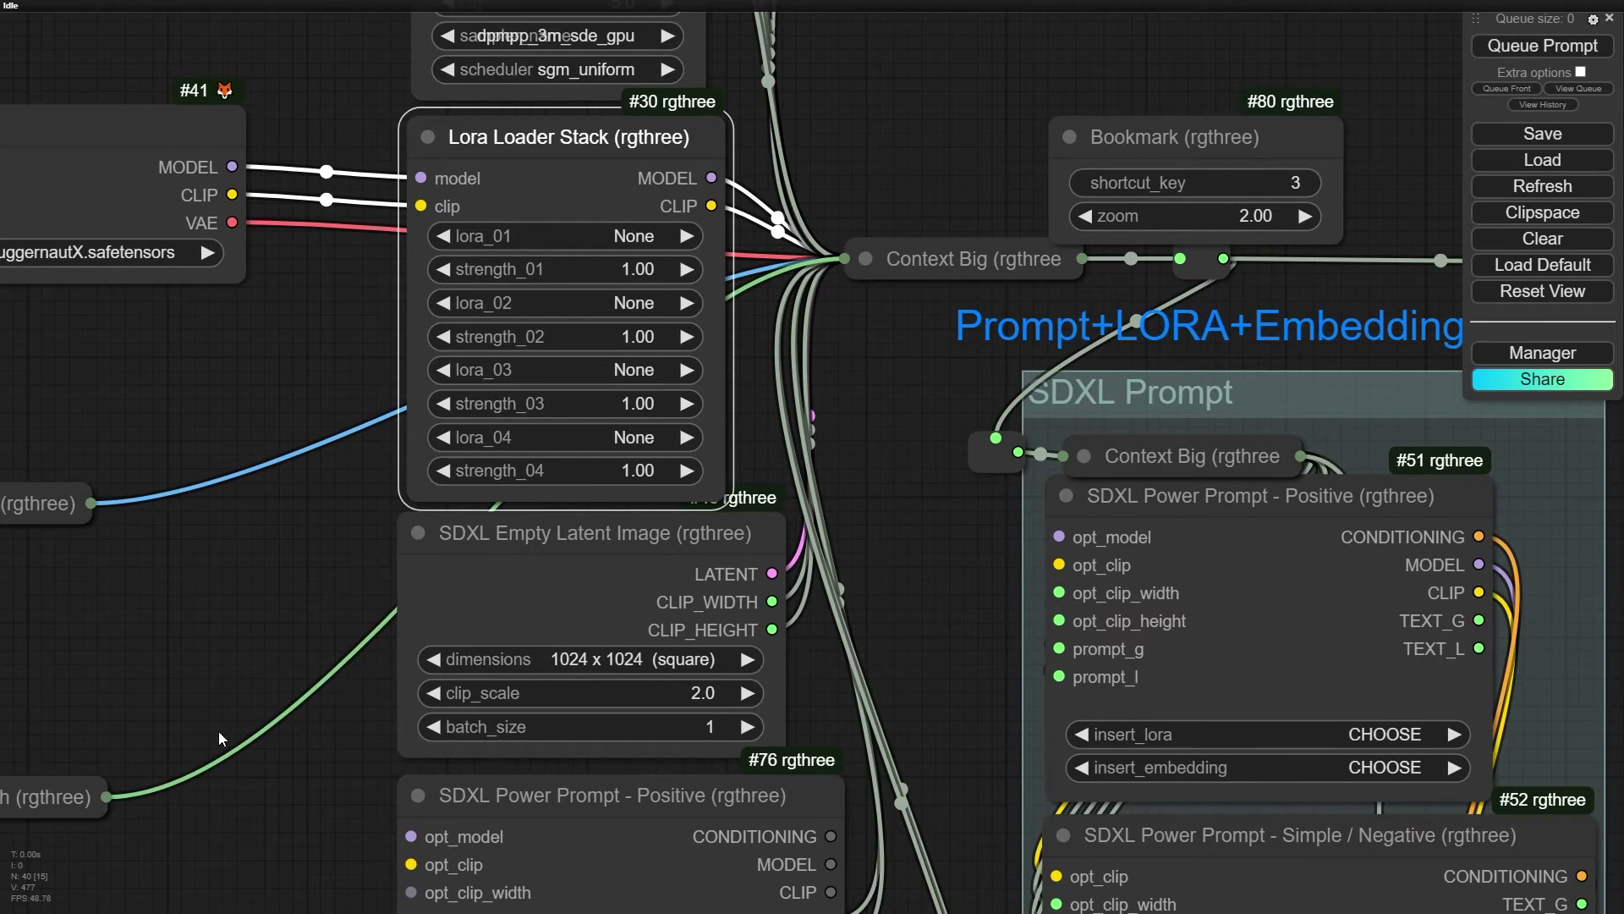
{"action": "left_click_drag", "start_coordinate": [163, 662], "coordinate": [6, 356]}
{"action": "scroll", "coordinate": [370, 265], "scroll_direction": "up", "scroll_amount": 6}
{"action": "mouse_move", "coordinate": [284, 211]}
{"action": "left_mouse_down"}
{"action": "mouse_move", "coordinate": [307, 241]}
{"action": "mouse_move", "coordinate": [300, 218]}
{"action": "left_mouse_up"}
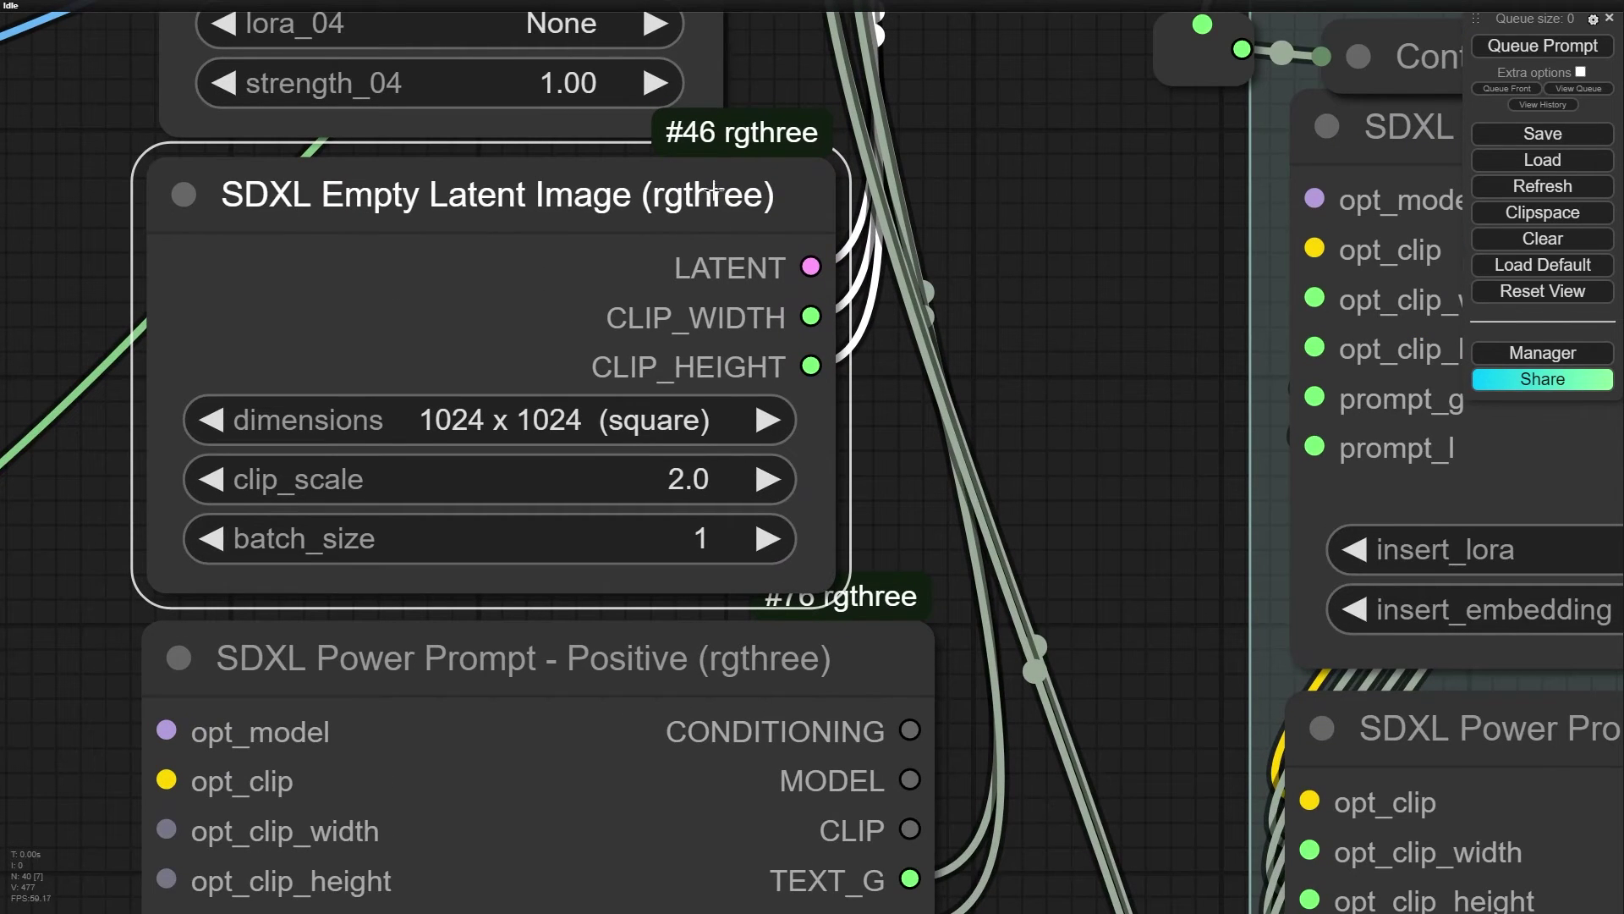
{"action": "left_click", "coordinate": [470, 413]}
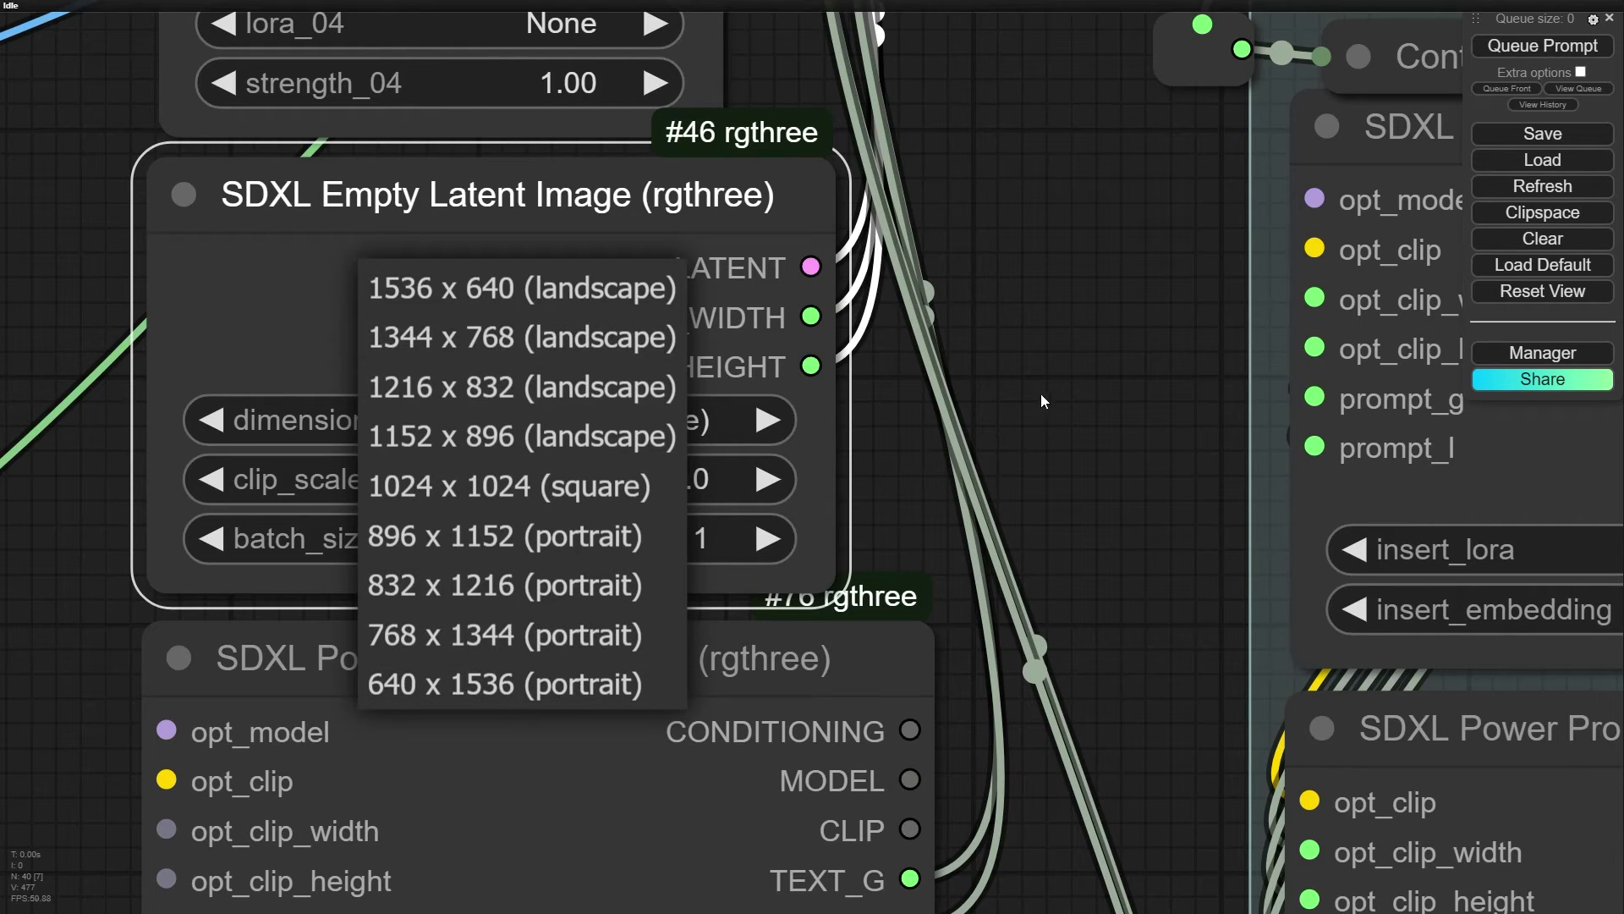
{"action": "left_click", "coordinate": [867, 456]}
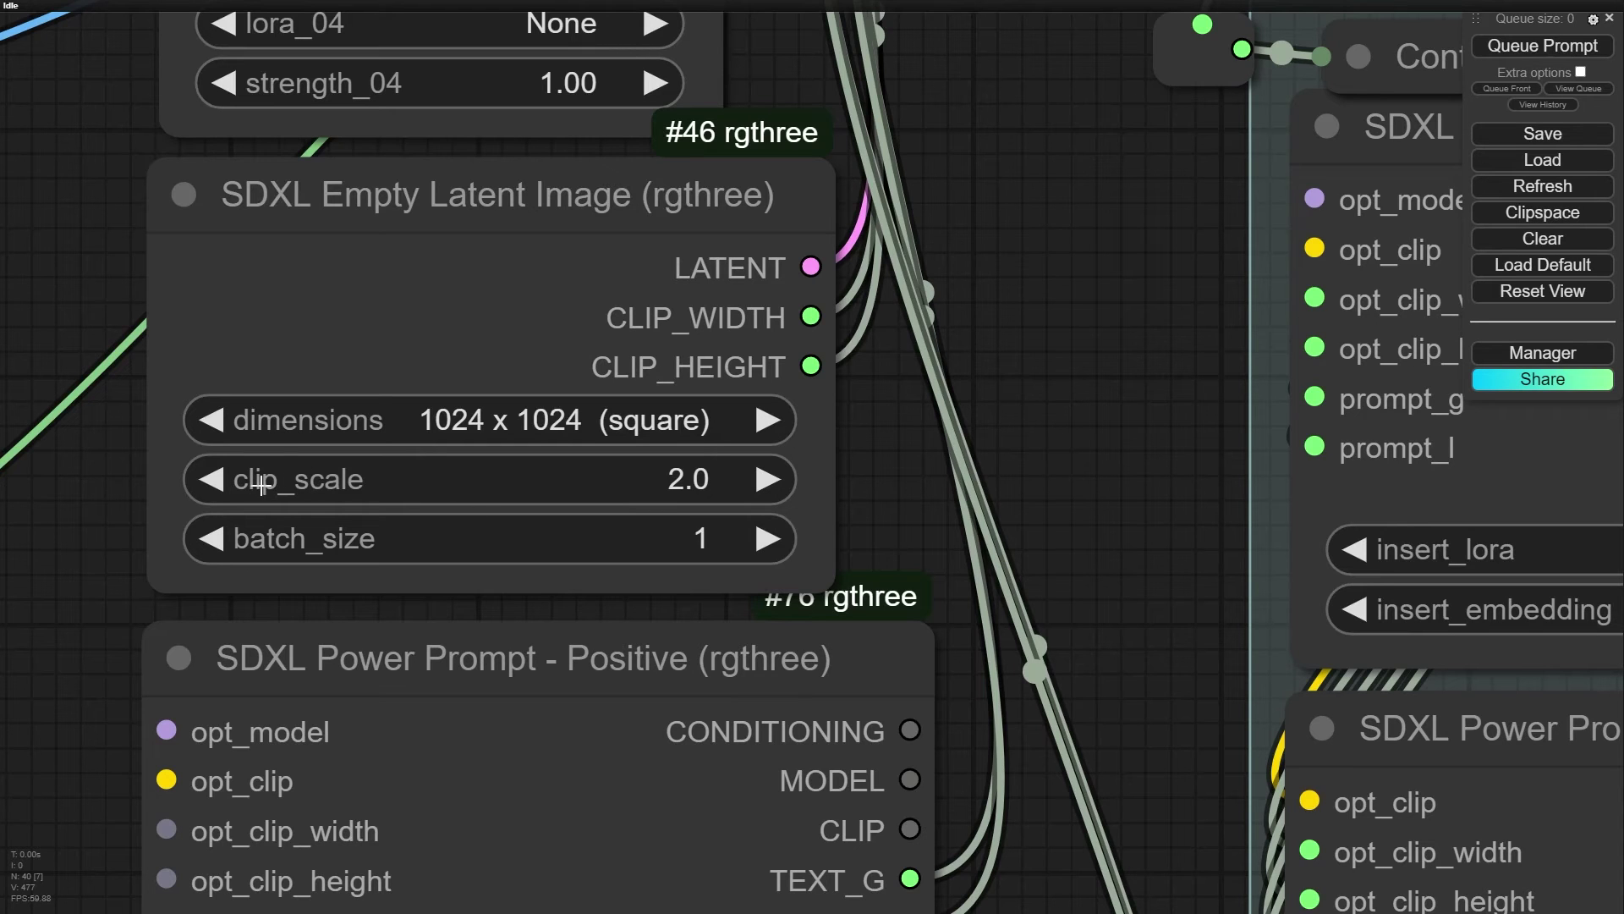
{"action": "scroll", "coordinate": [635, 426], "scroll_direction": "down", "scroll_amount": 4}
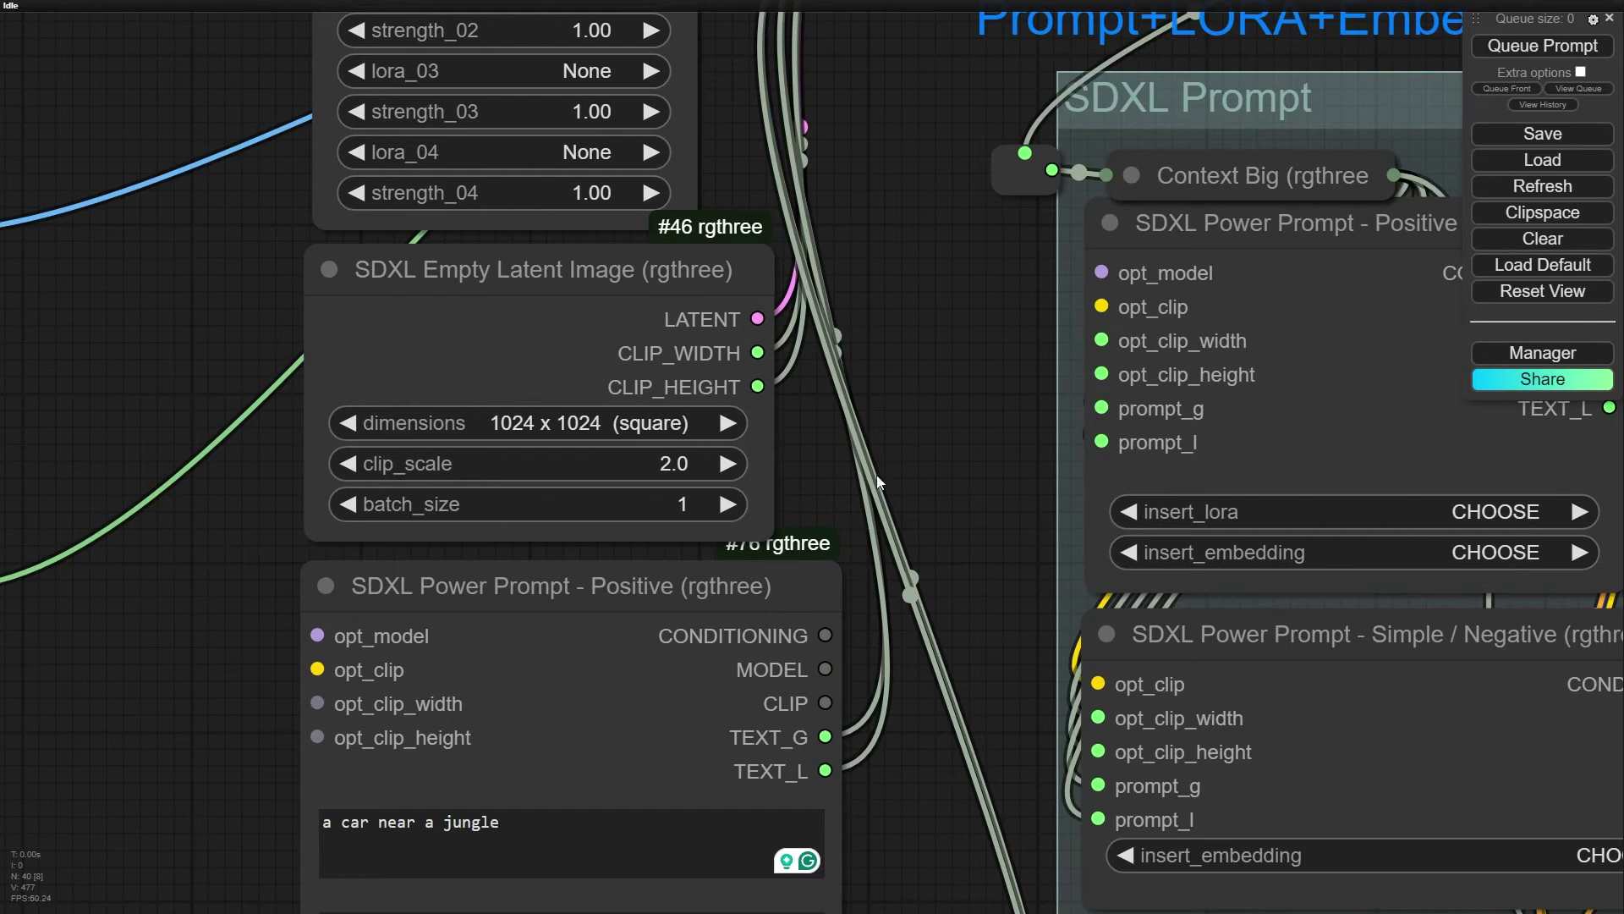
{"action": "left_click_drag", "start_coordinate": [876, 474], "coordinate": [873, 335]}
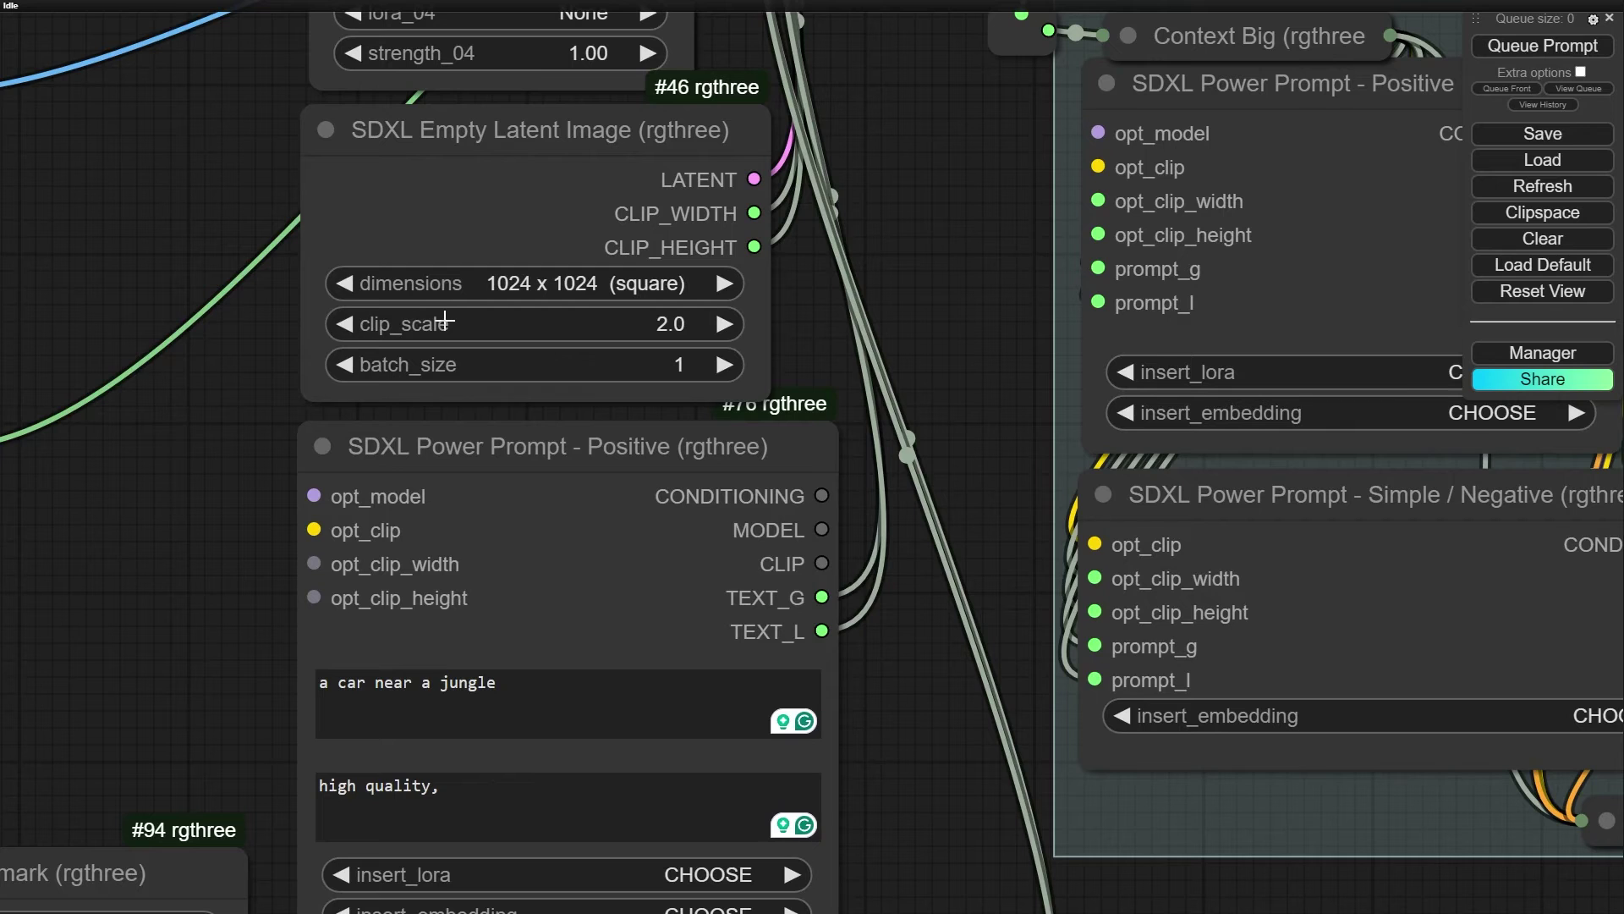
{"action": "scroll", "coordinate": [648, 312], "scroll_direction": "up", "scroll_amount": 5}
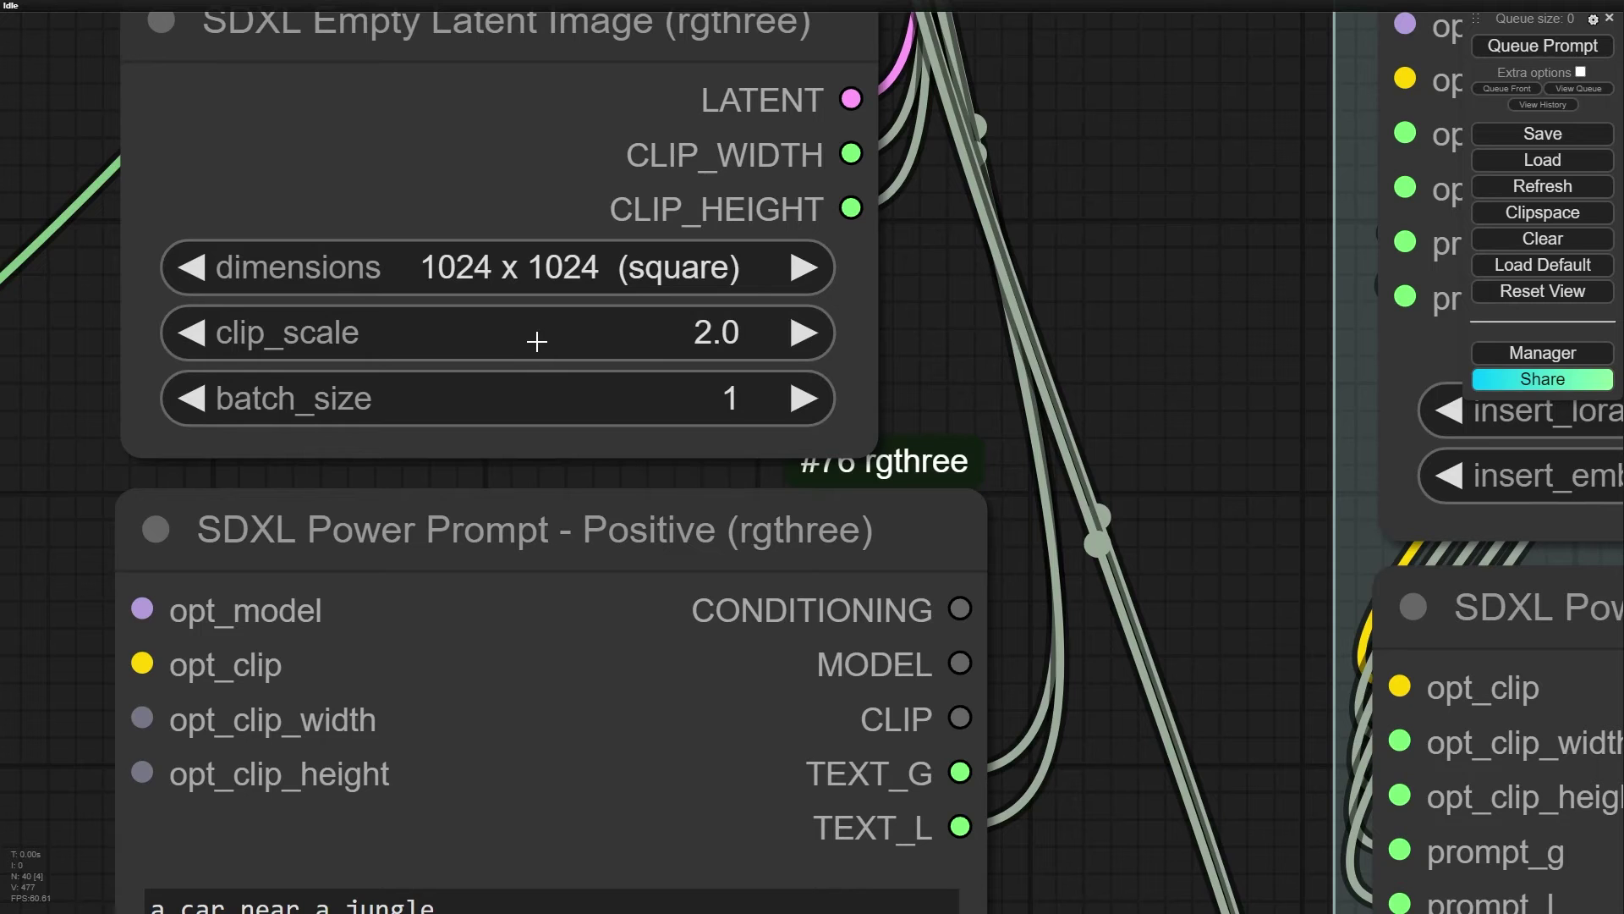
- Examine the SDXL Power Prompt - Positive (rgthree) node's inputs, outputs and two prompt text fields
{"action": "left_click_drag", "start_coordinate": [1047, 253], "coordinate": [1098, 417]}
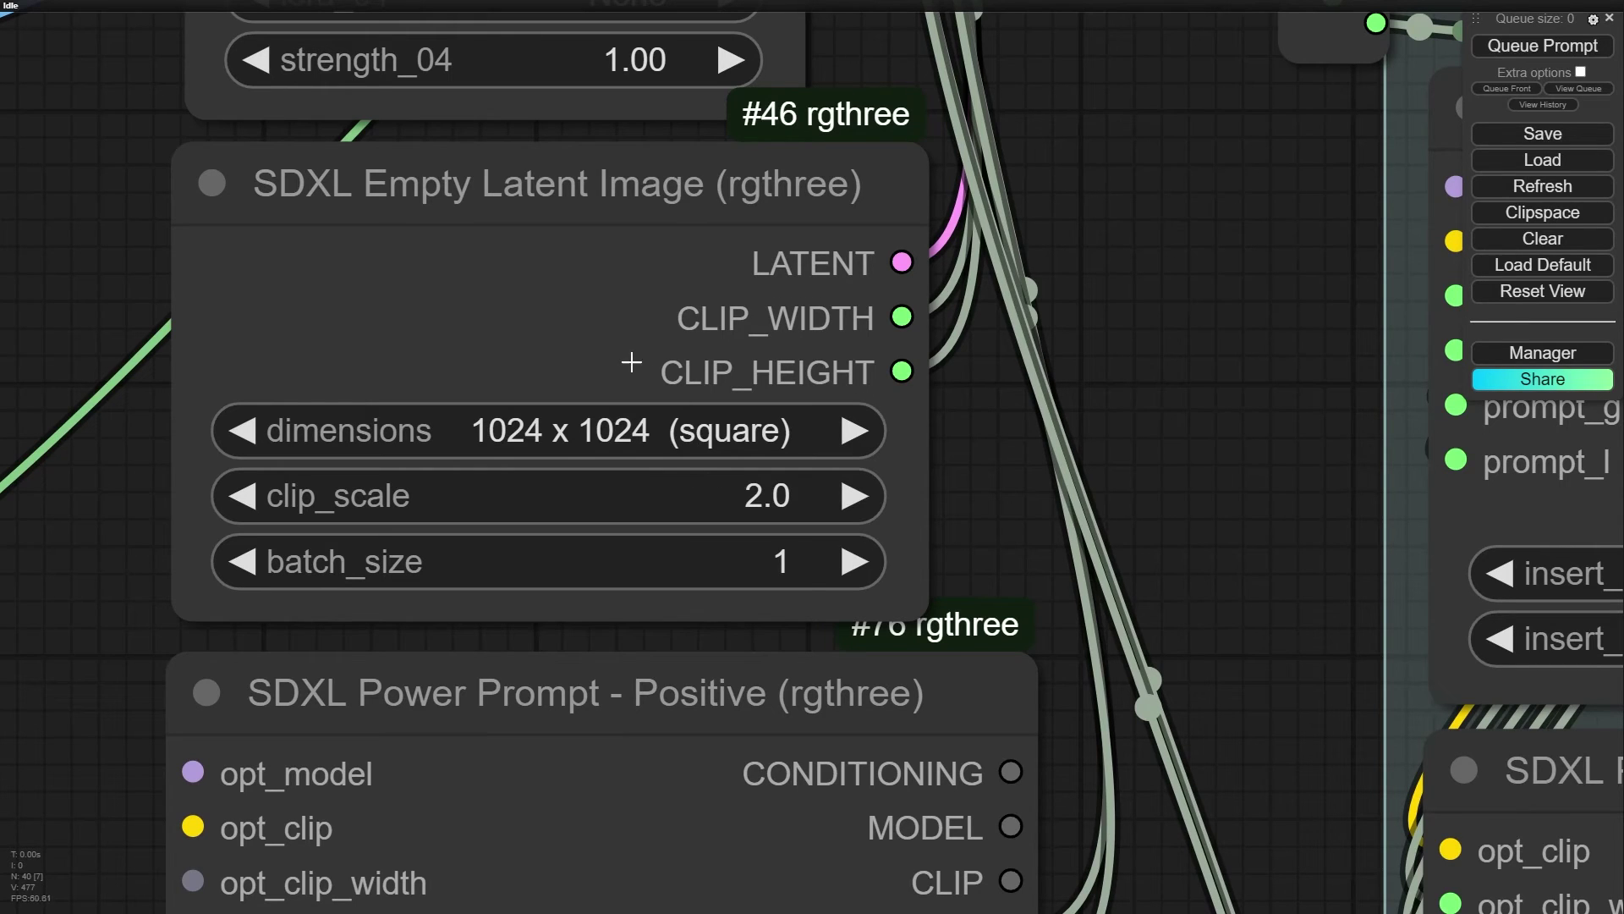
{"action": "scroll", "coordinate": [606, 394], "scroll_direction": "down", "scroll_amount": 5}
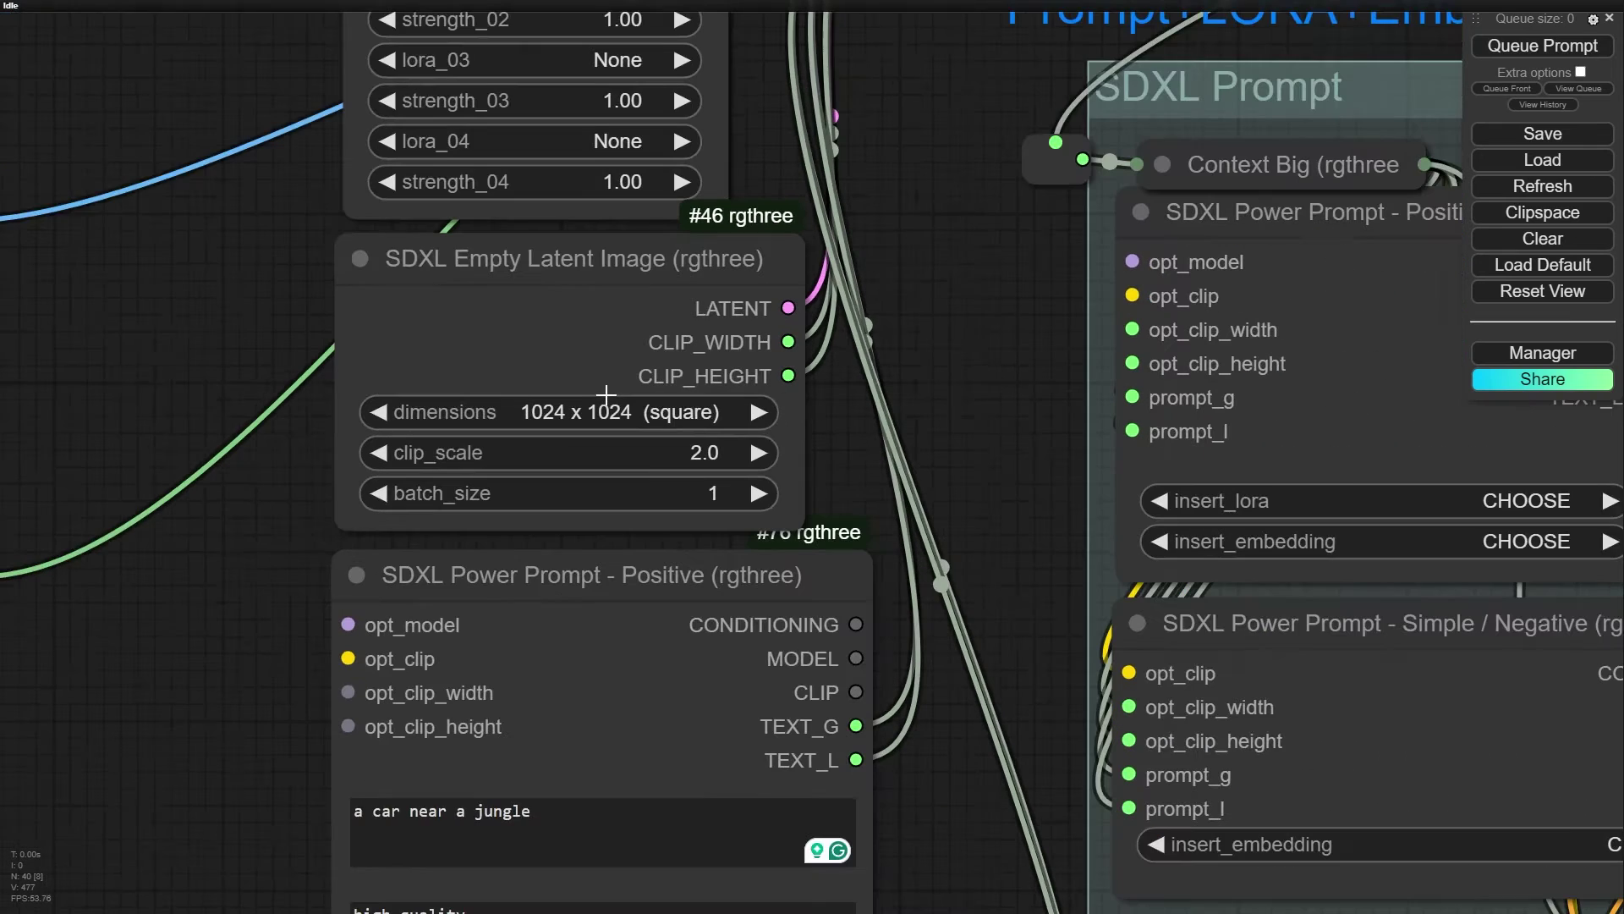
{"action": "left_click_drag", "start_coordinate": [927, 719], "coordinate": [920, 279]}
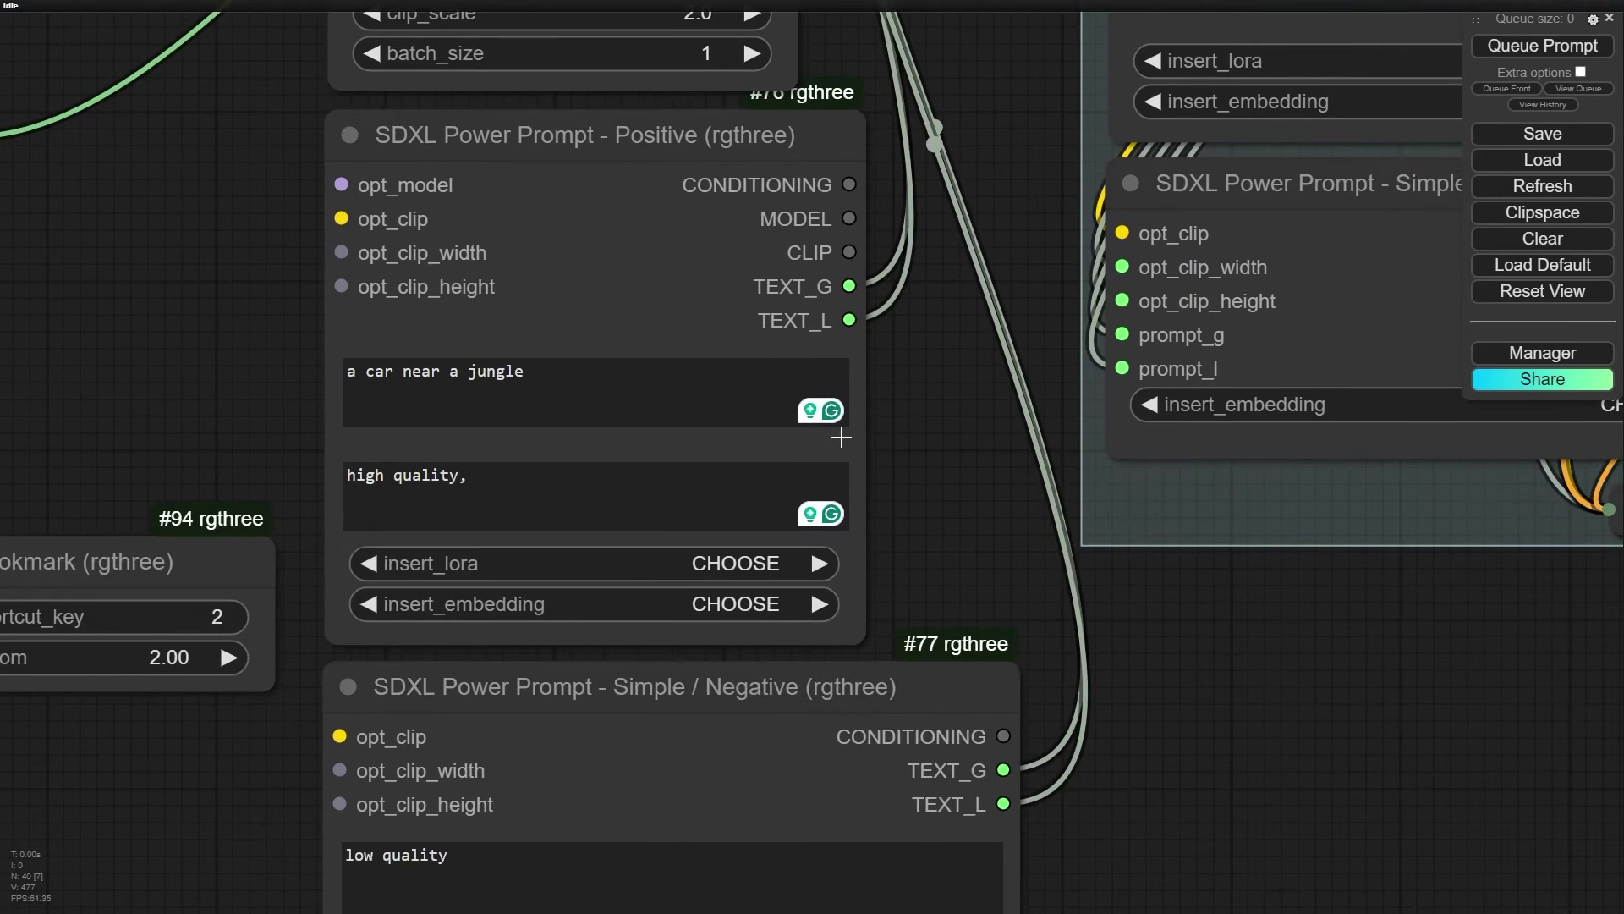
{"action": "mouse_move", "coordinate": [557, 162]}
{"action": "left_mouse_down"}
{"action": "mouse_move", "coordinate": [535, 150]}
{"action": "mouse_move", "coordinate": [569, 175]}
{"action": "left_mouse_up"}
{"action": "scroll", "coordinate": [584, 157], "scroll_direction": "up", "scroll_amount": 5}
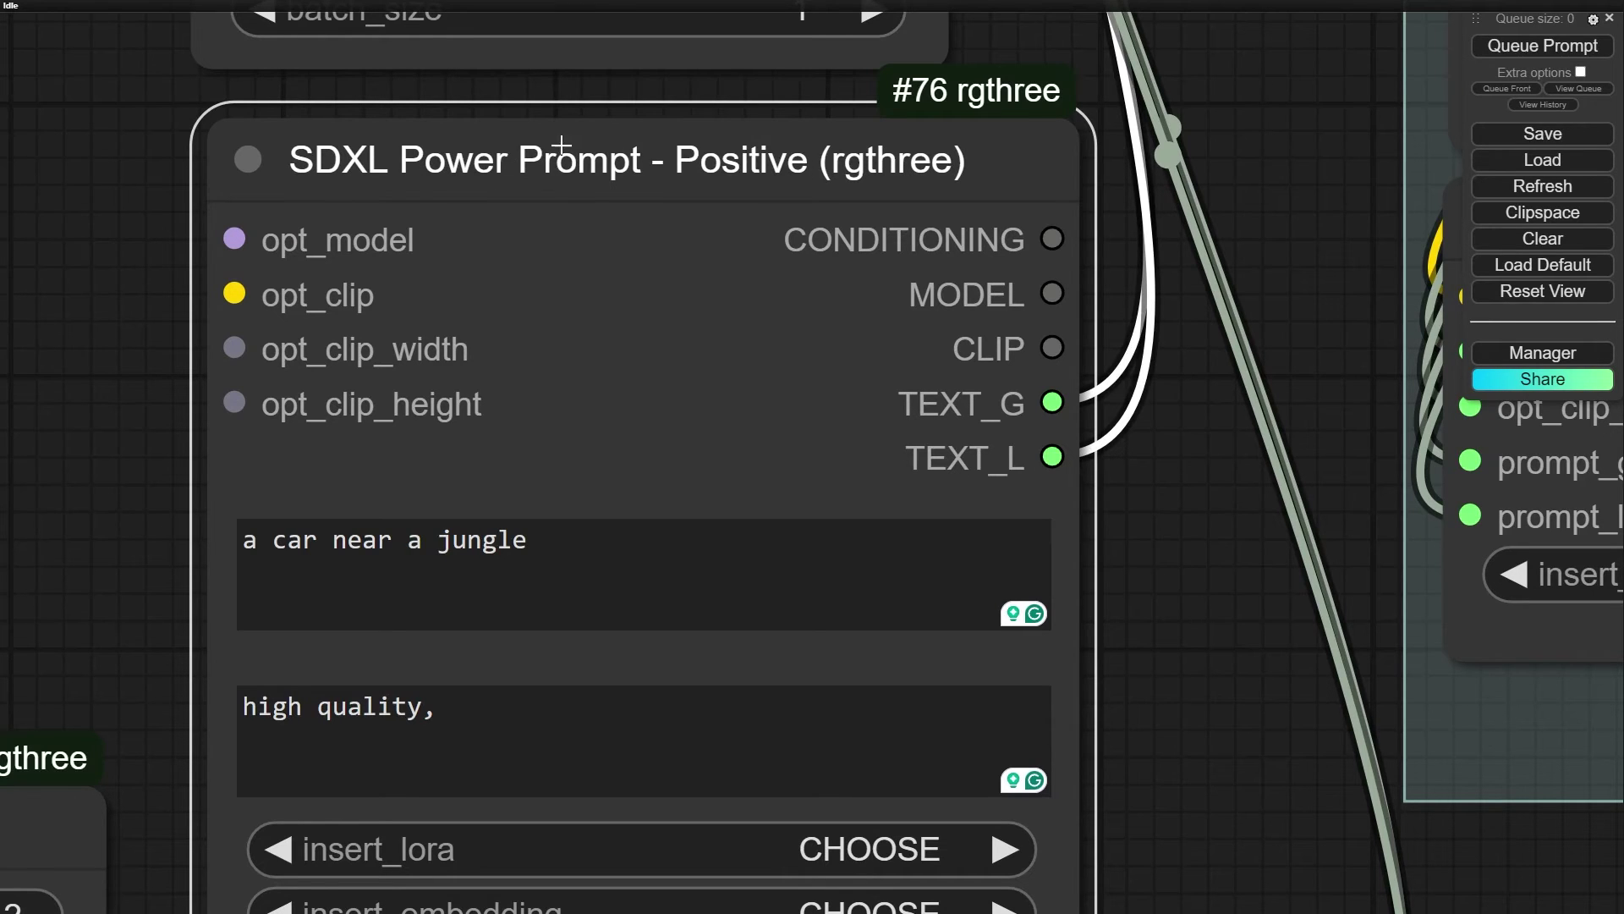
{"action": "scroll", "coordinate": [431, 576], "scroll_direction": "down", "scroll_amount": 3}
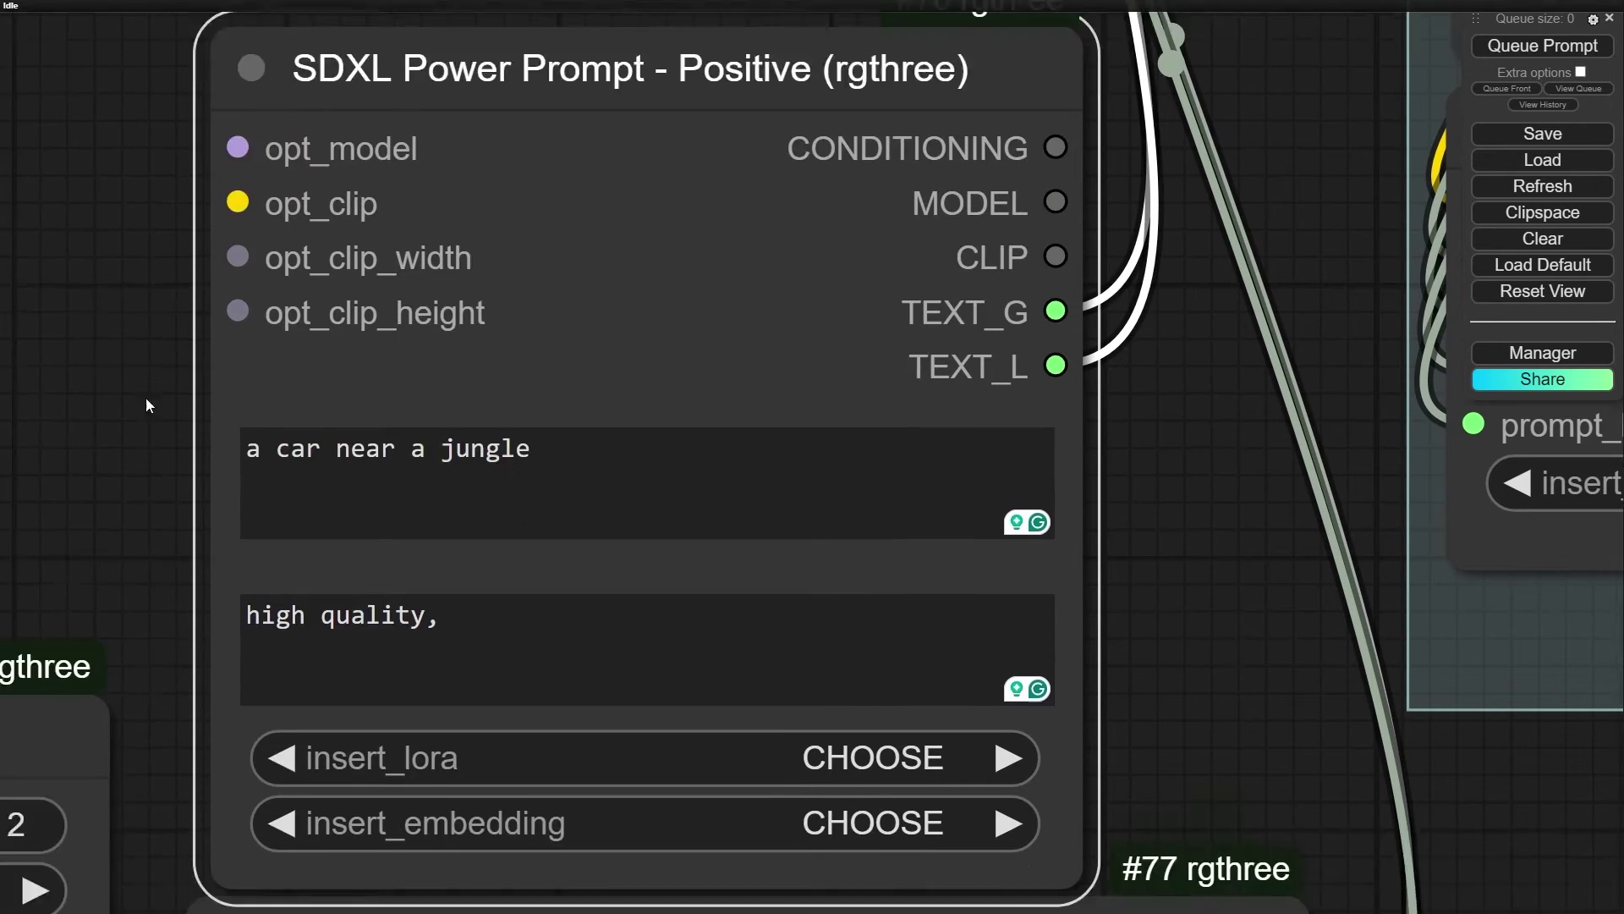
{"action": "left_click", "coordinate": [622, 321]}
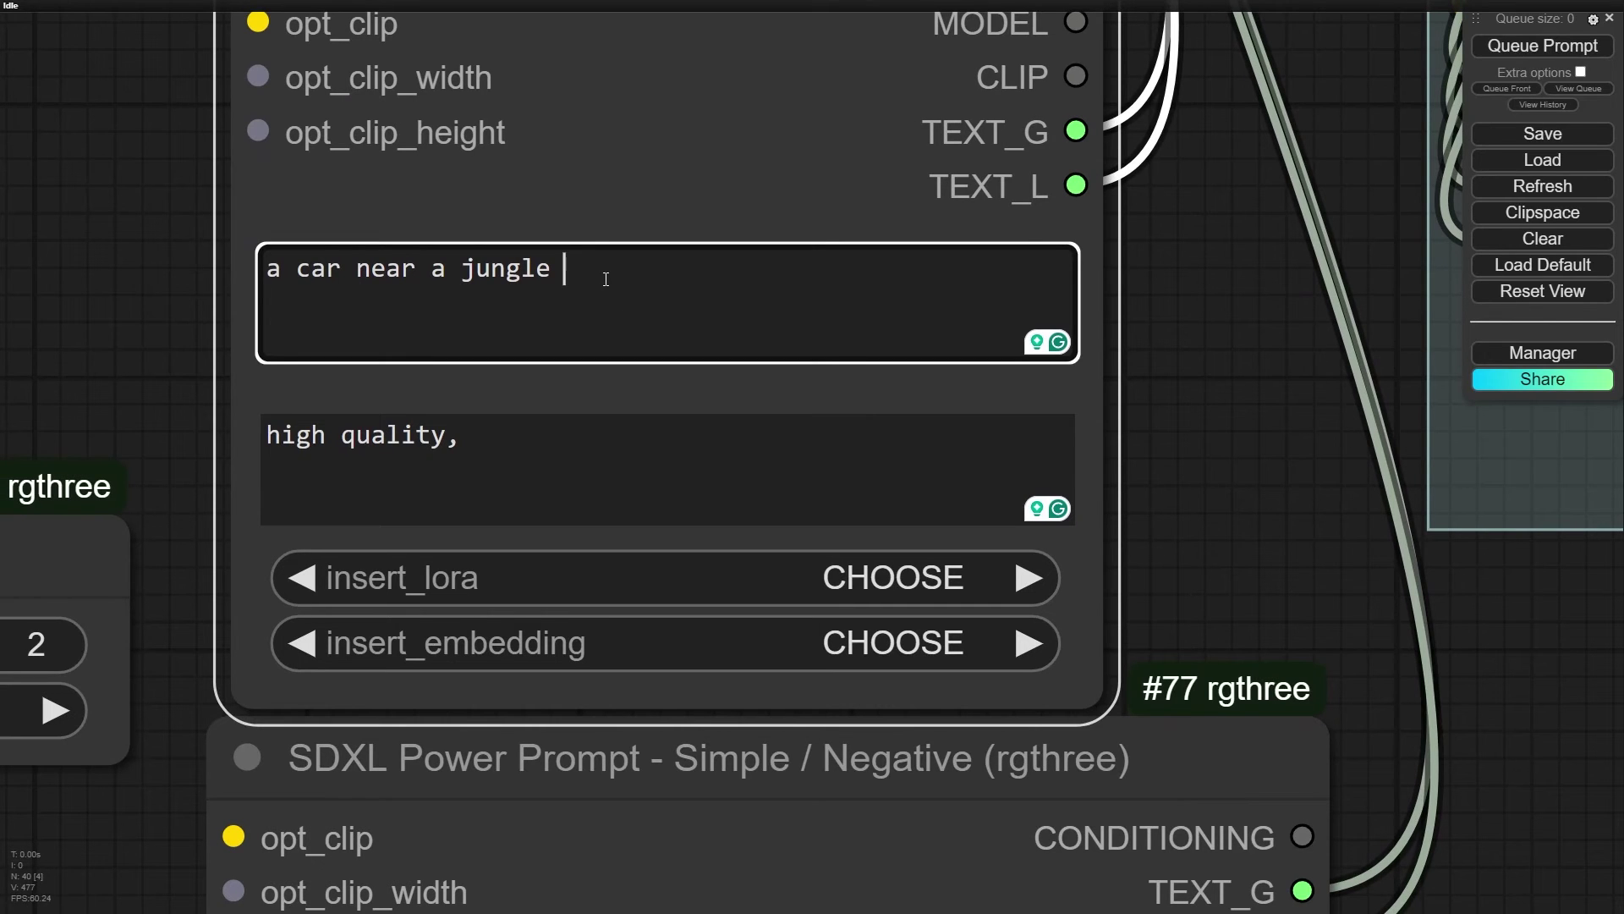
{"action": "left_click", "coordinate": [166, 283]}
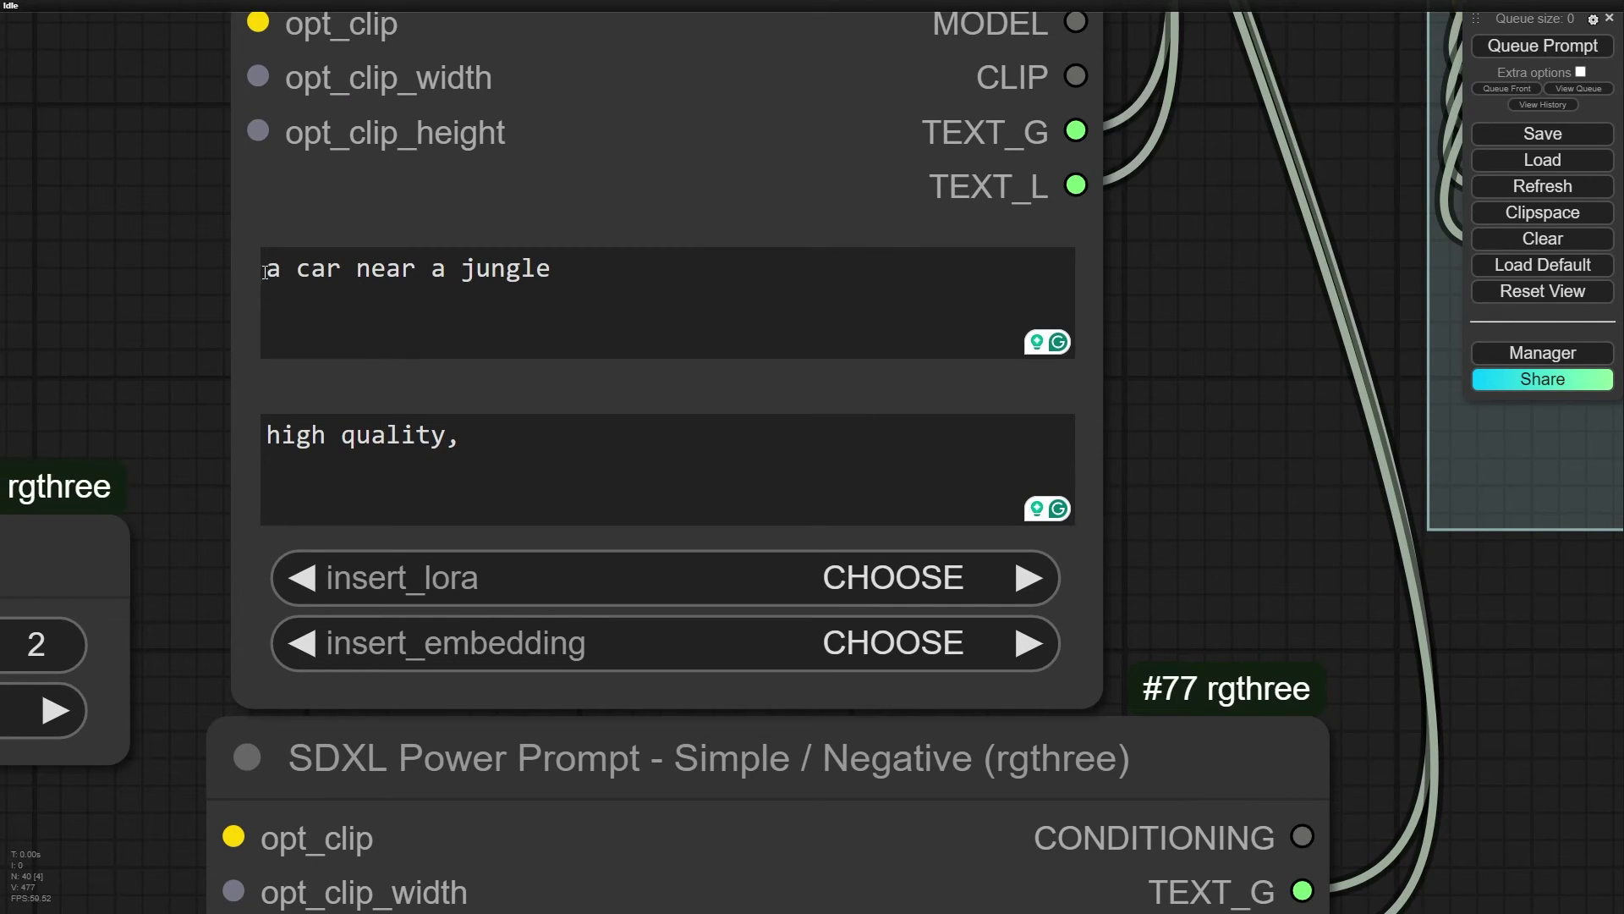
{"action": "left_click_drag", "start_coordinate": [273, 271], "coordinate": [652, 270]}
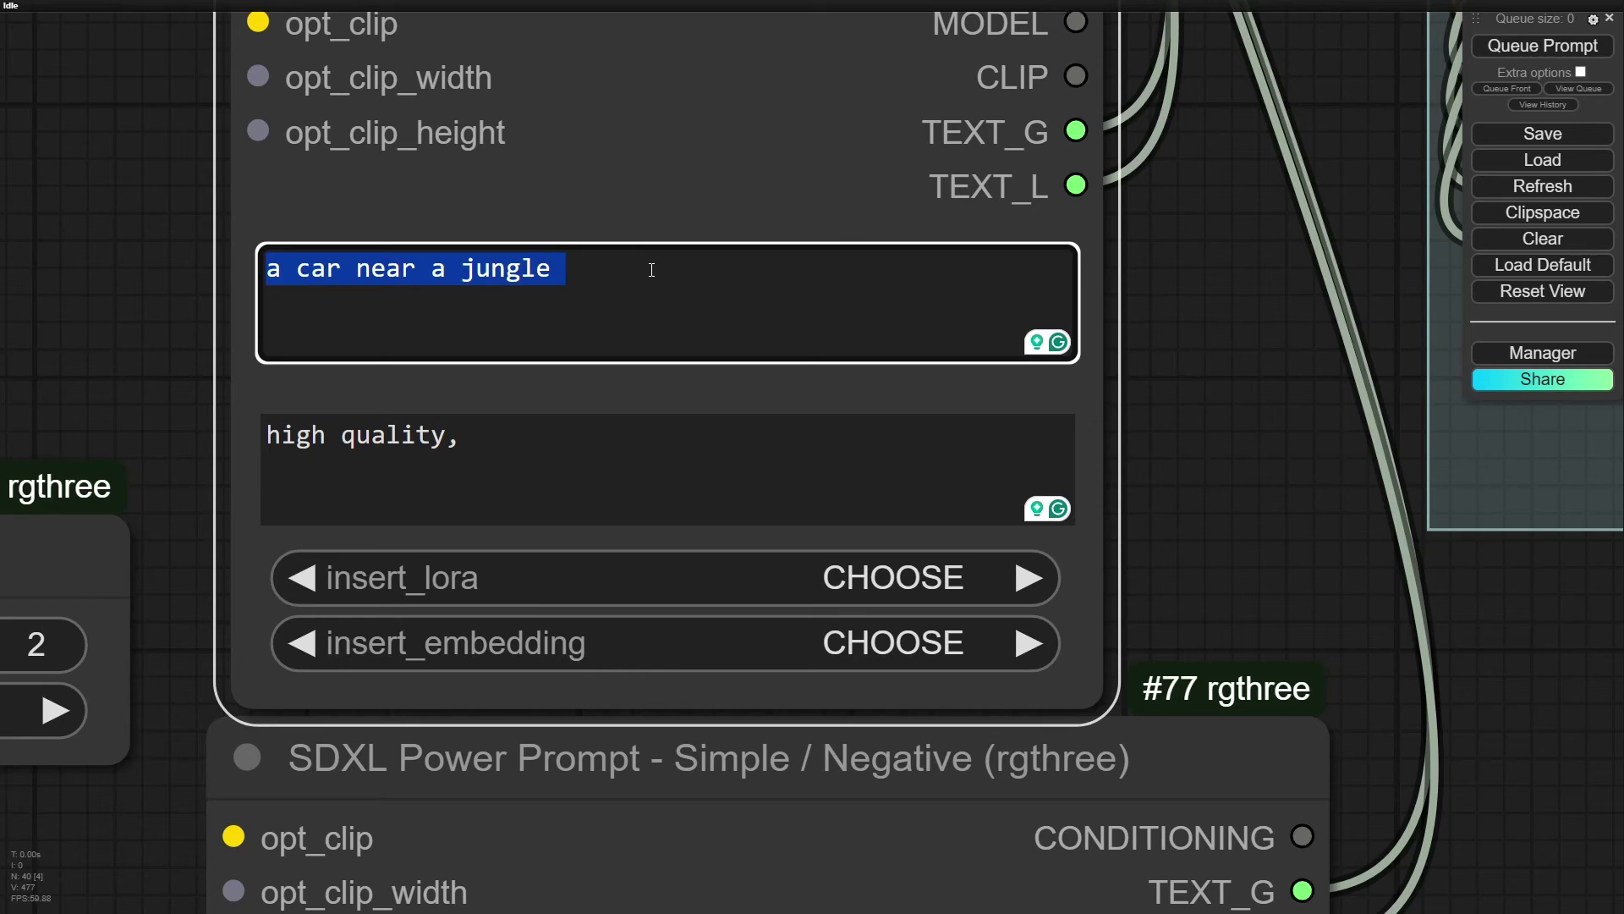
{"action": "left_click", "coordinate": [423, 267]}
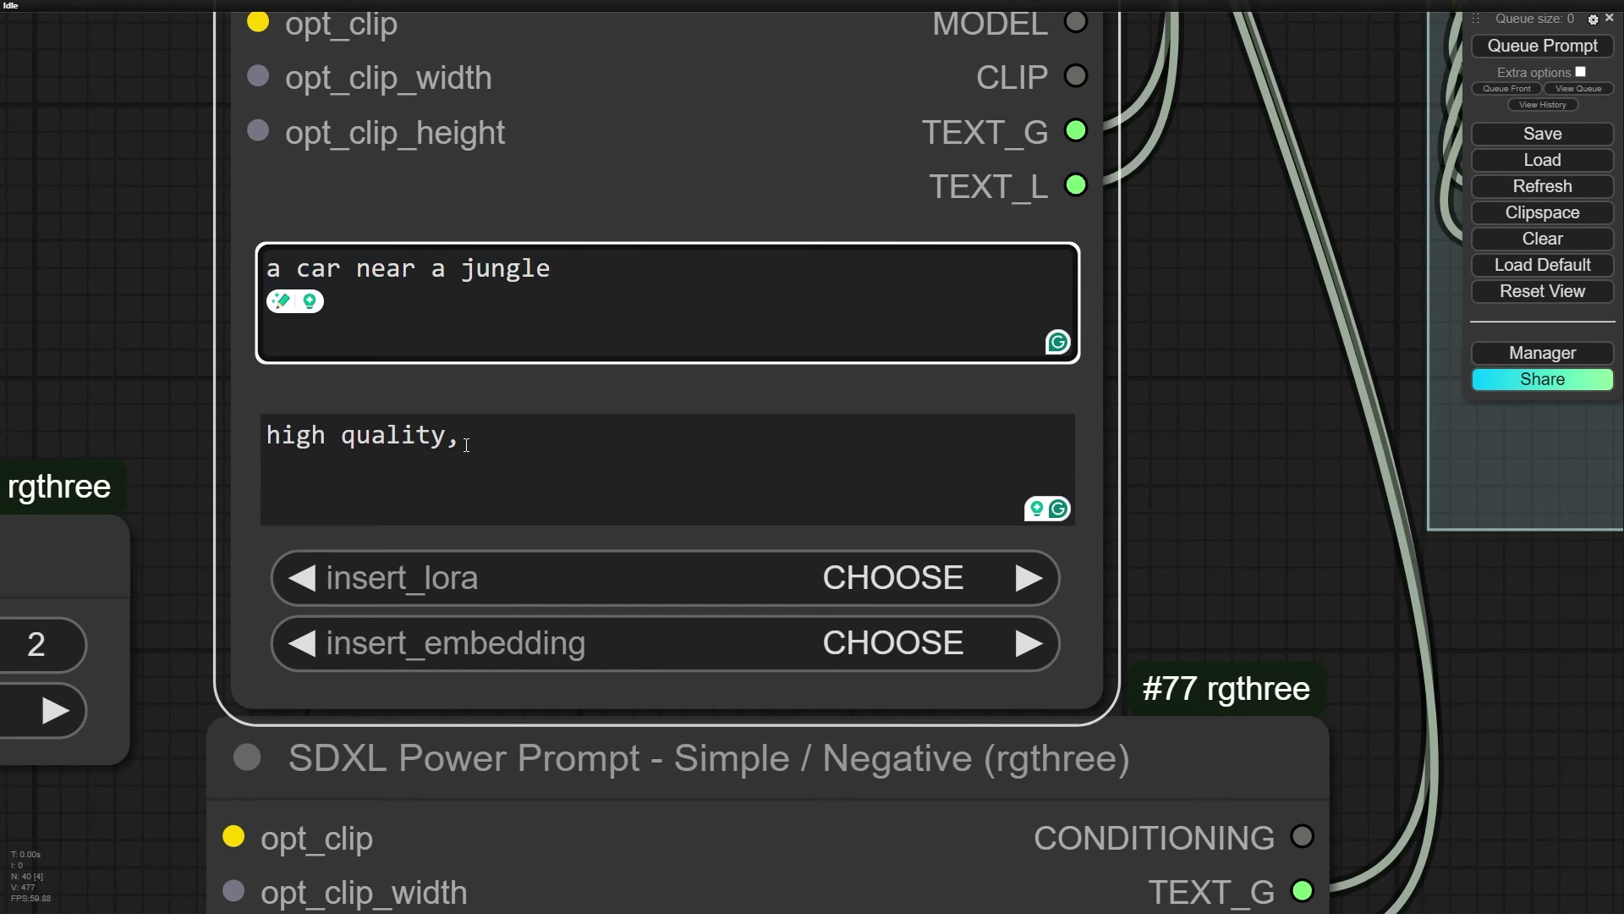
{"action": "left_click", "coordinate": [466, 444]}
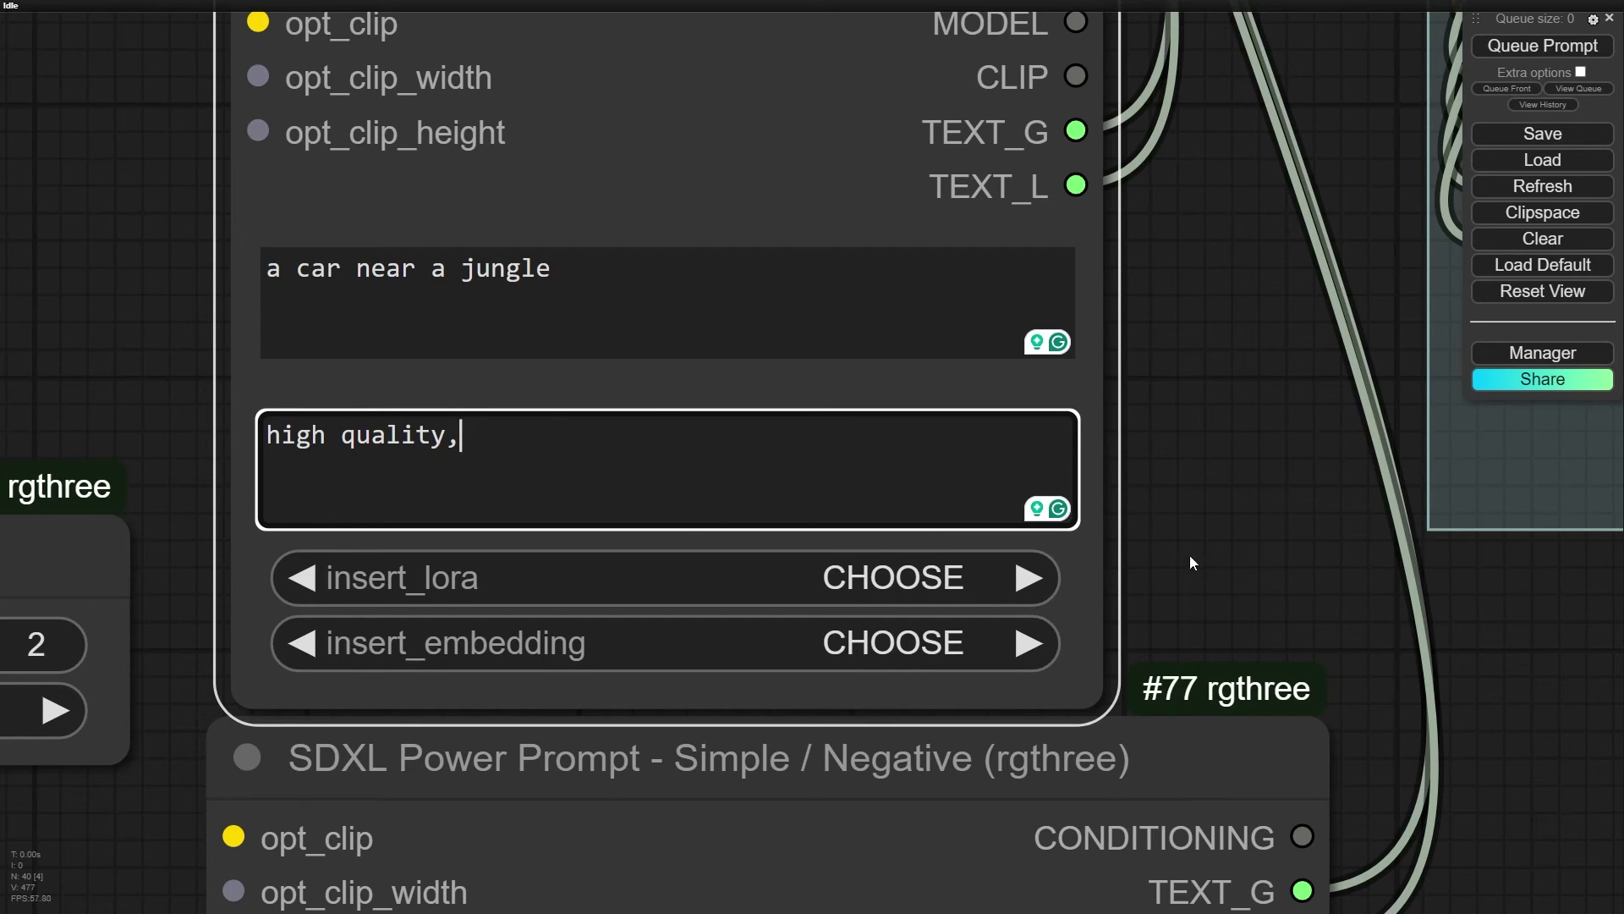
- View the positive prompt node's insert_lora and insert_embedding choices, closing both lists without choosing anything
{"action": "left_click_drag", "start_coordinate": [1190, 555], "coordinate": [1108, 350]}
{"action": "left_click", "coordinate": [715, 371]}
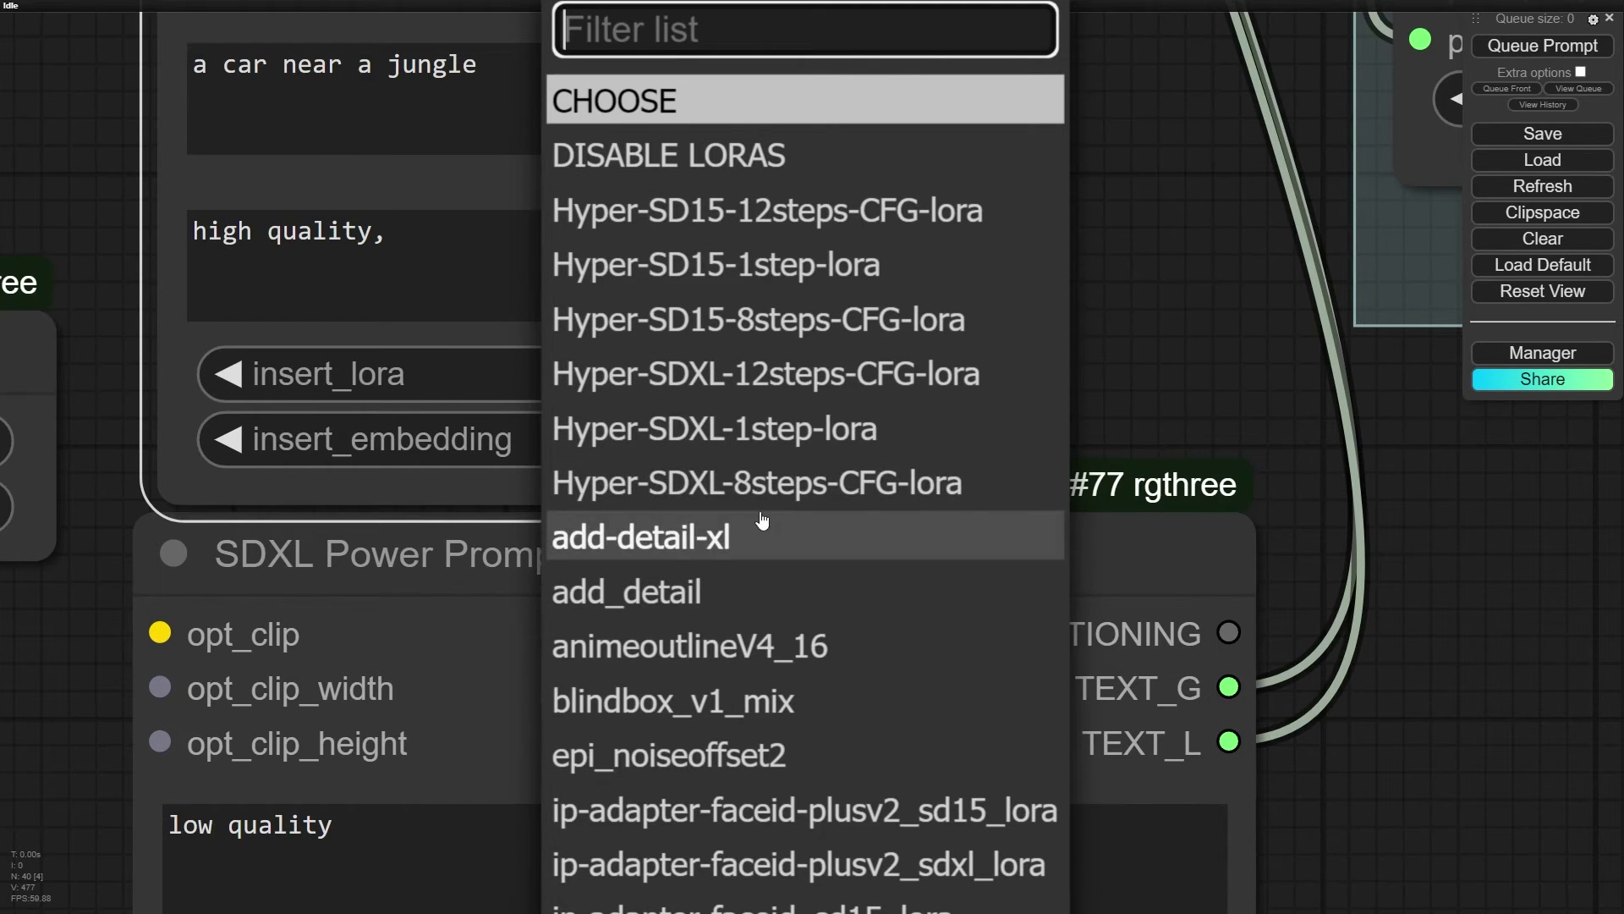
{"action": "left_click", "coordinate": [1197, 318]}
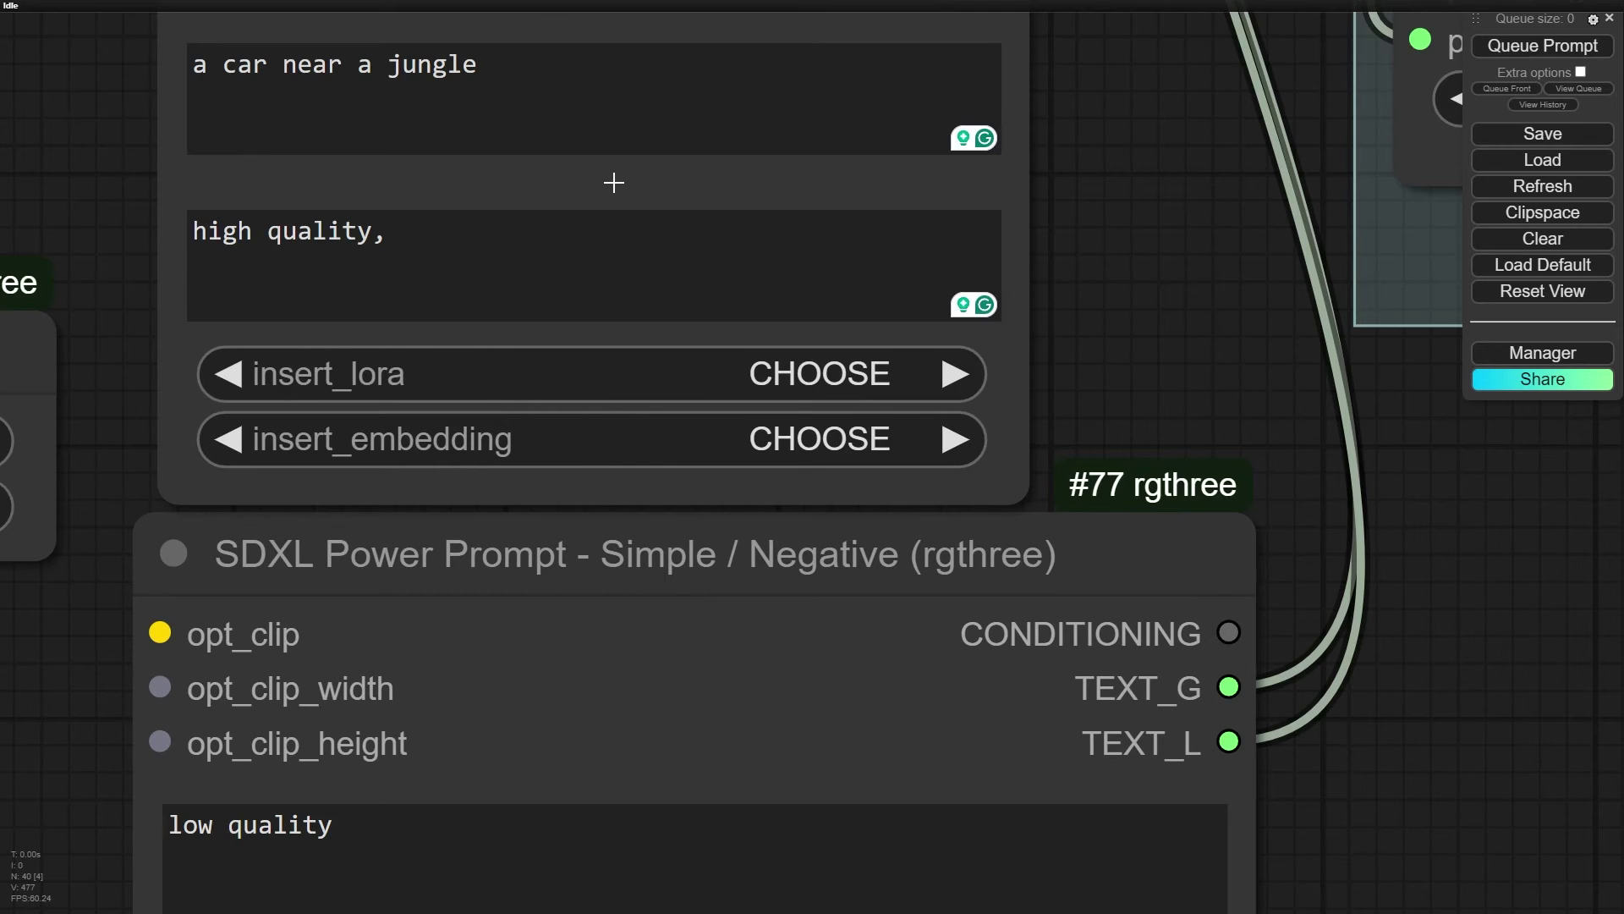
{"action": "left_click", "coordinate": [625, 443]}
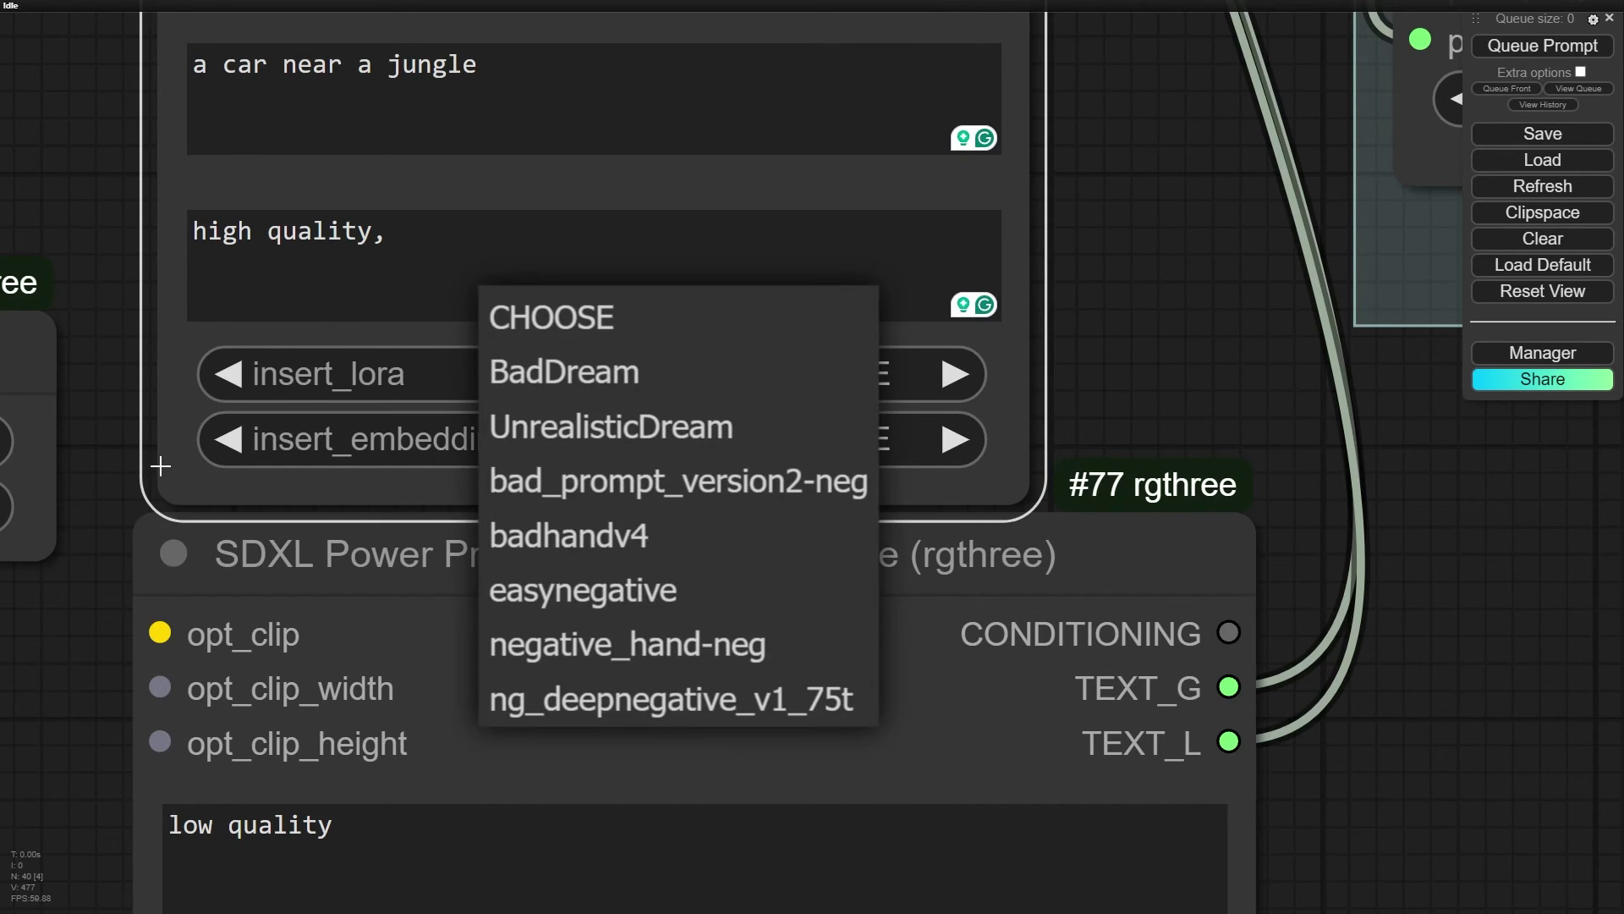
{"action": "left_click", "coordinate": [368, 503]}
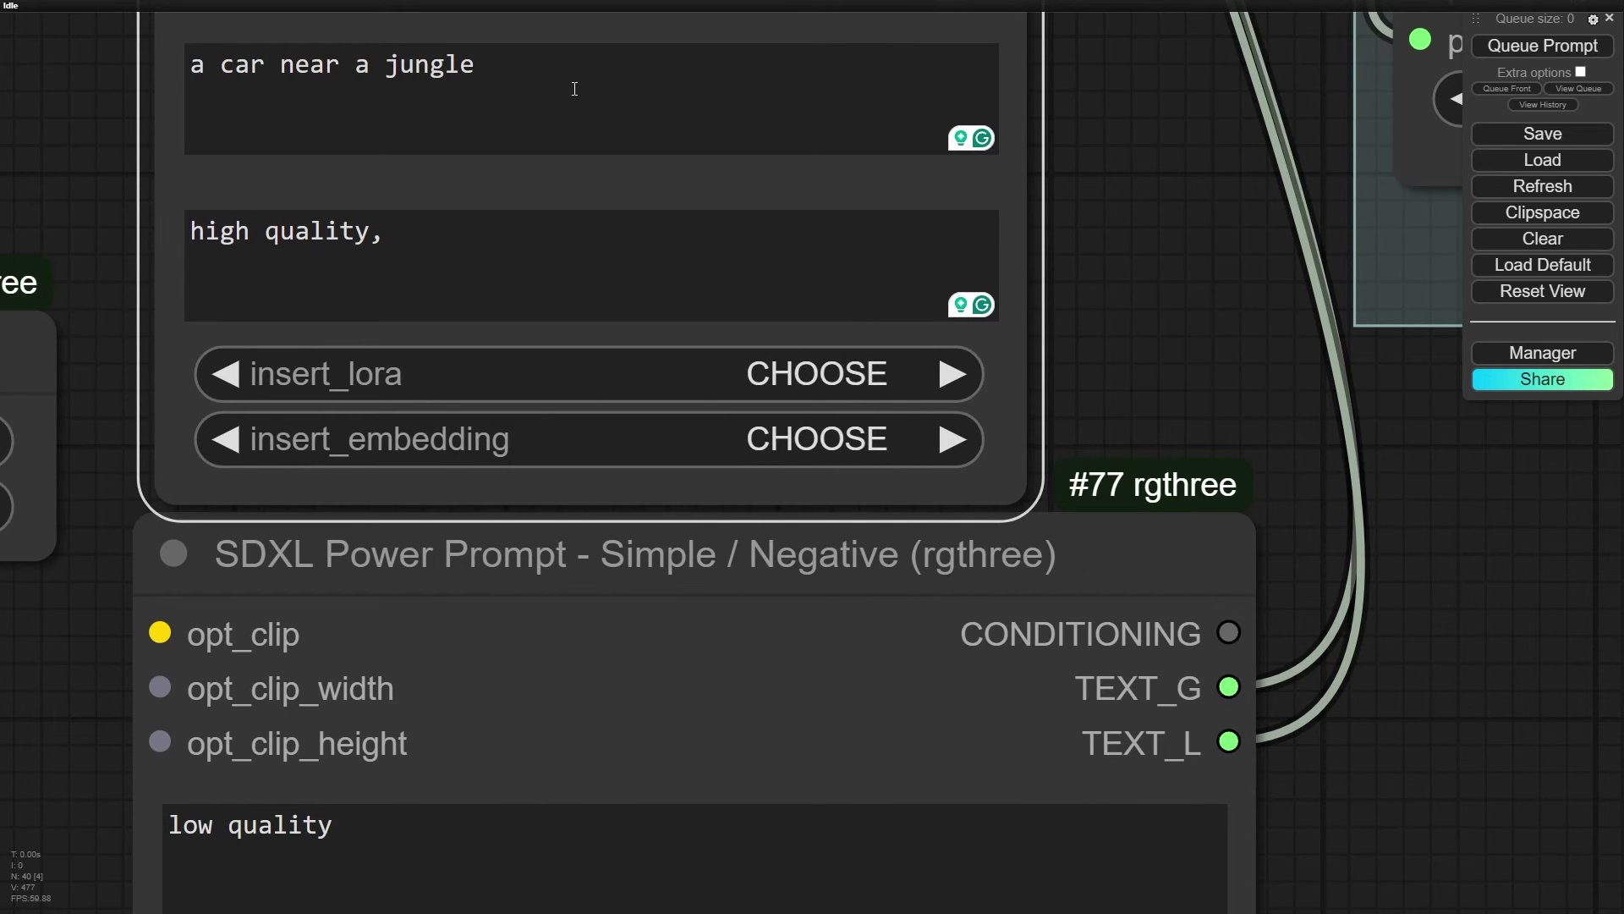
- Examine the SDXL Power Prompt - Simple / Negative (rgthree) node and its insert_embedding choices without picking one
{"action": "scroll", "coordinate": [1004, 319], "scroll_direction": "down", "scroll_amount": 6}
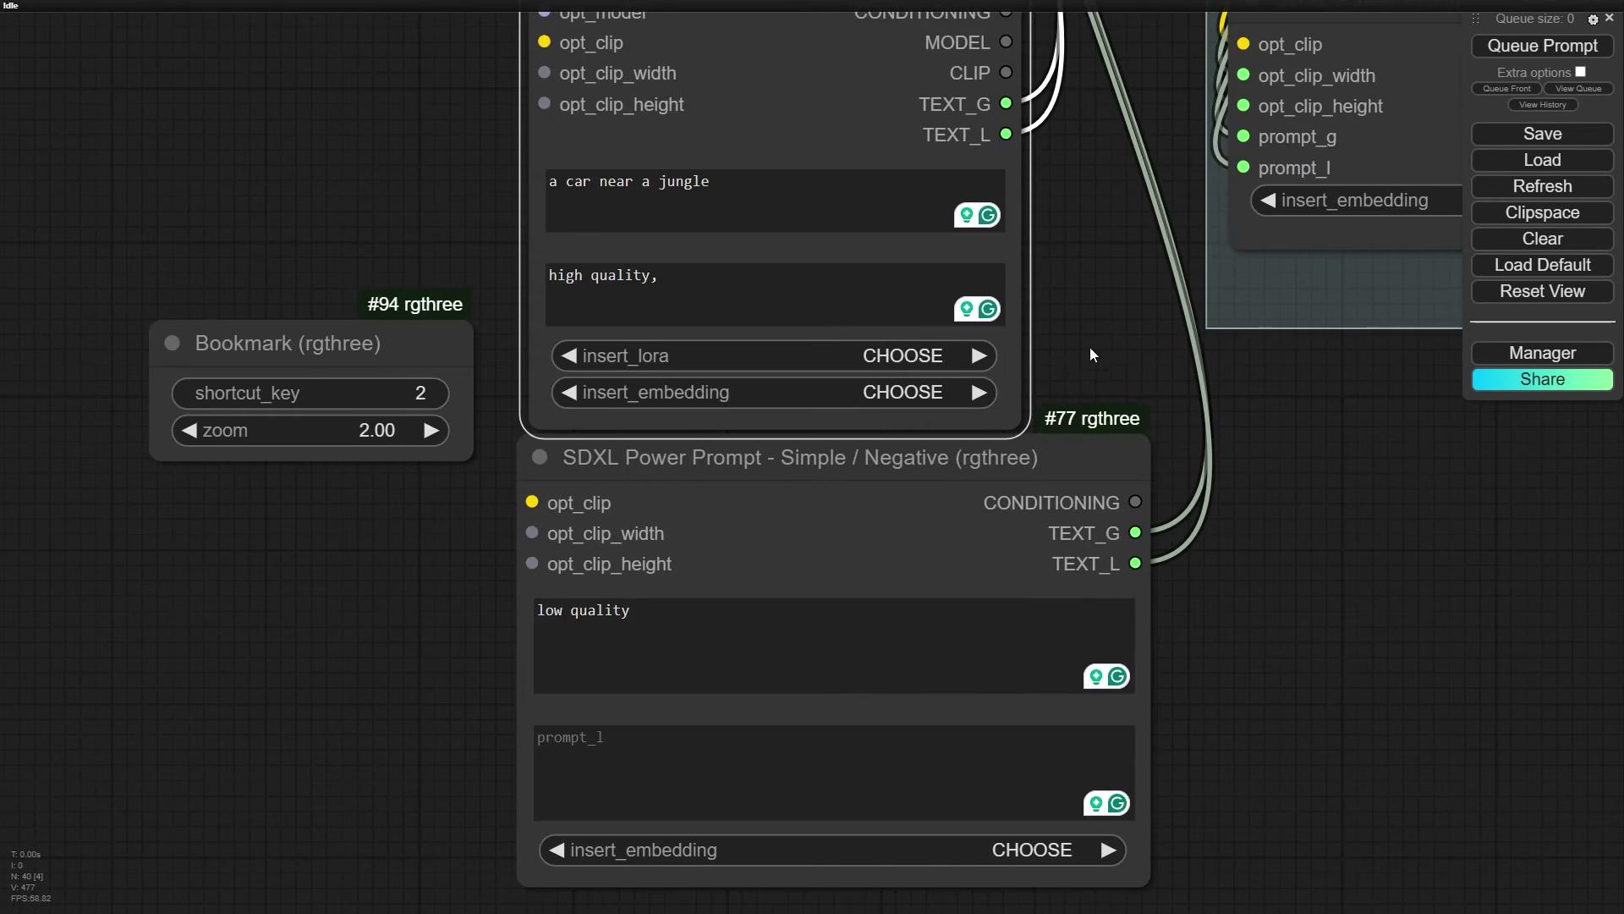
{"action": "left_click_drag", "start_coordinate": [1064, 369], "coordinate": [1008, 218]}
{"action": "left_click_drag", "start_coordinate": [781, 333], "coordinate": [784, 353]}
{"action": "scroll", "coordinate": [417, 439], "scroll_direction": "up", "scroll_amount": 4}
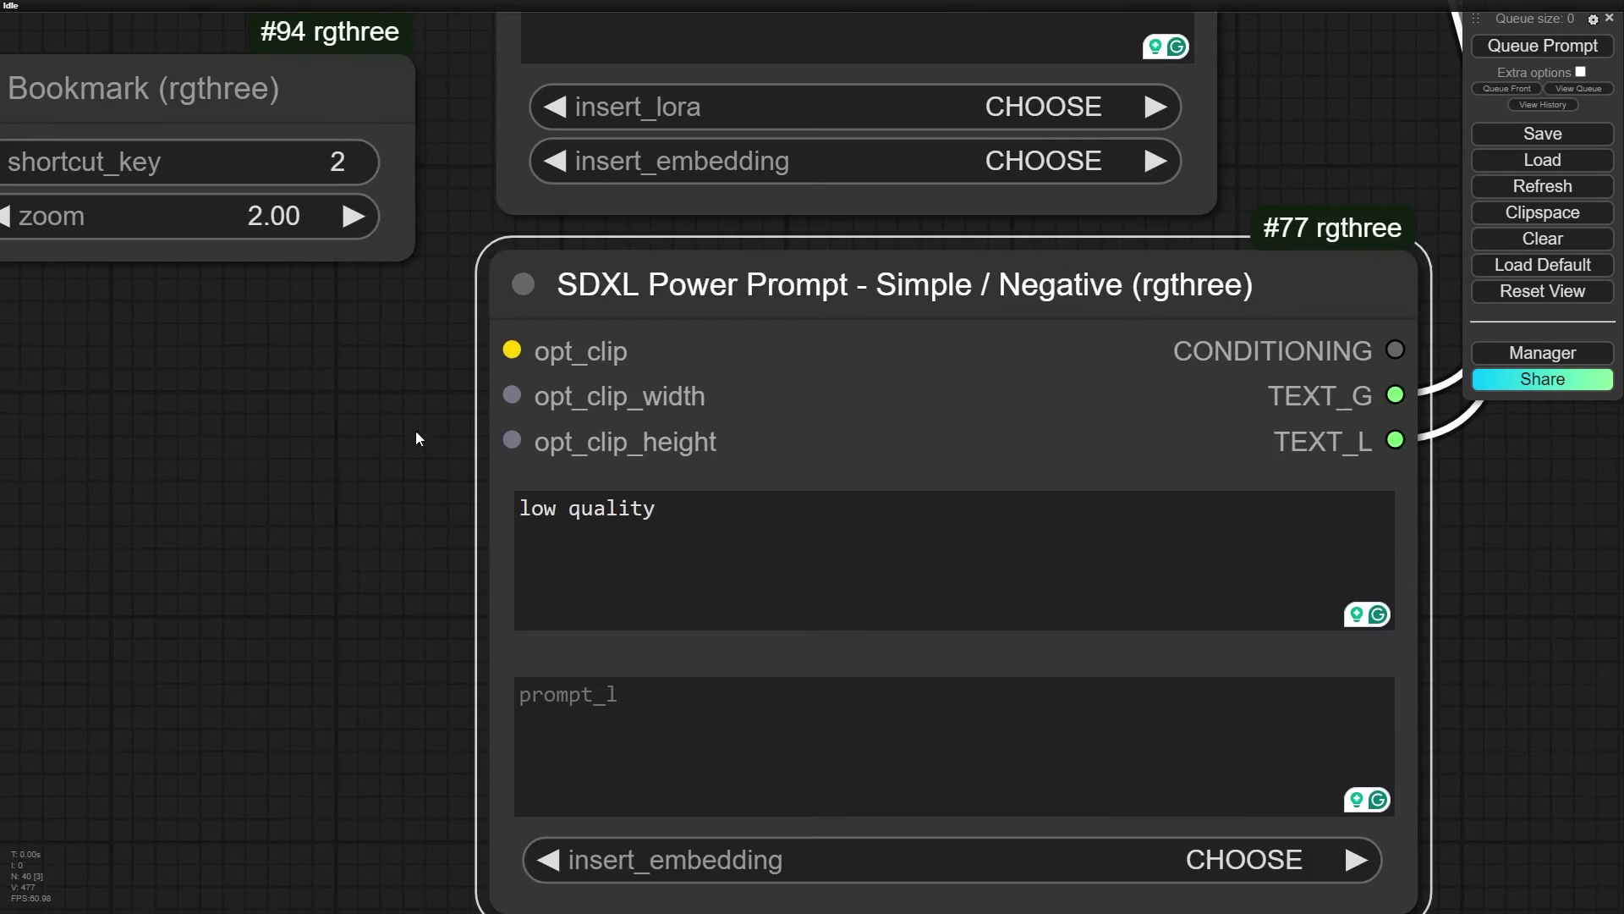
{"action": "left_click_drag", "start_coordinate": [417, 439], "coordinate": [97, 431]}
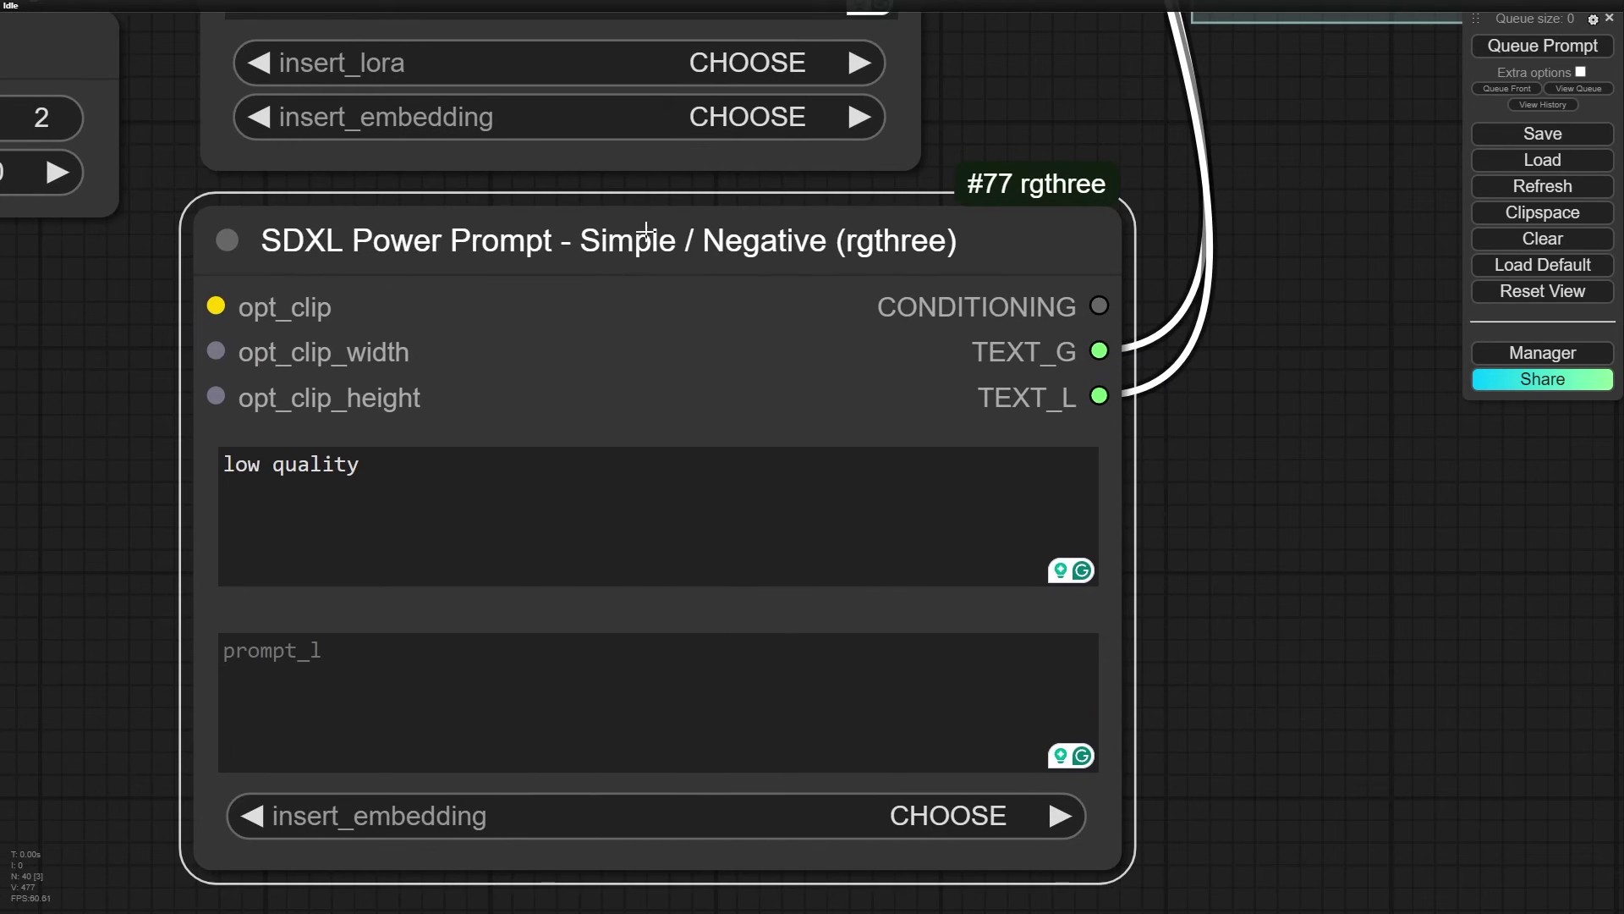
{"action": "left_click_drag", "start_coordinate": [1185, 673], "coordinate": [1159, 595]}
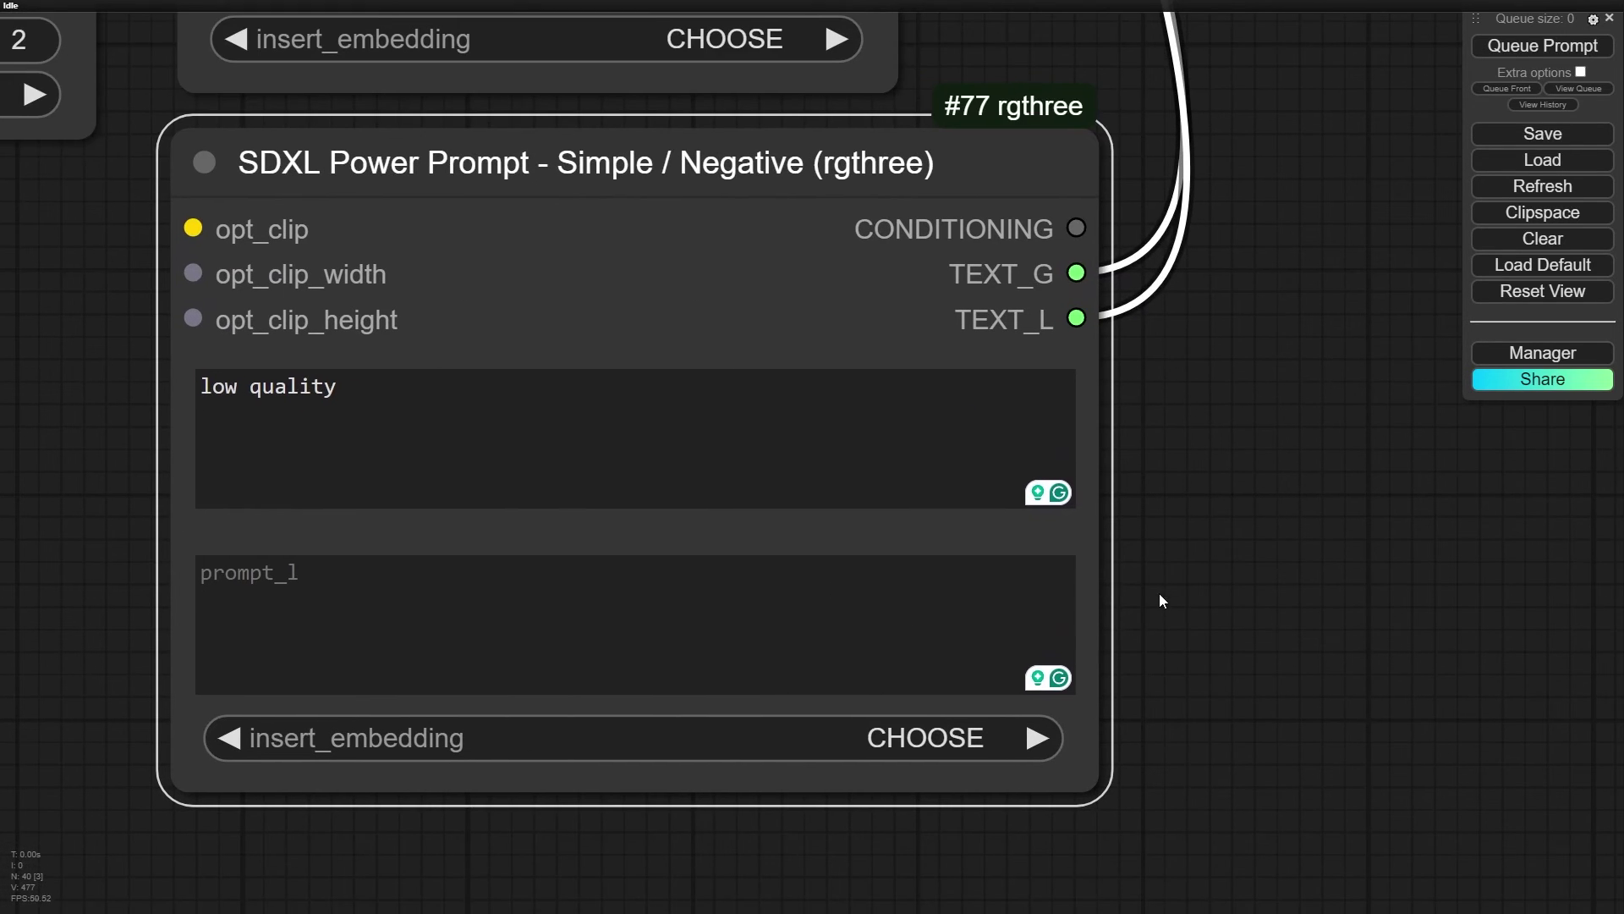
{"action": "left_click", "coordinate": [814, 736]}
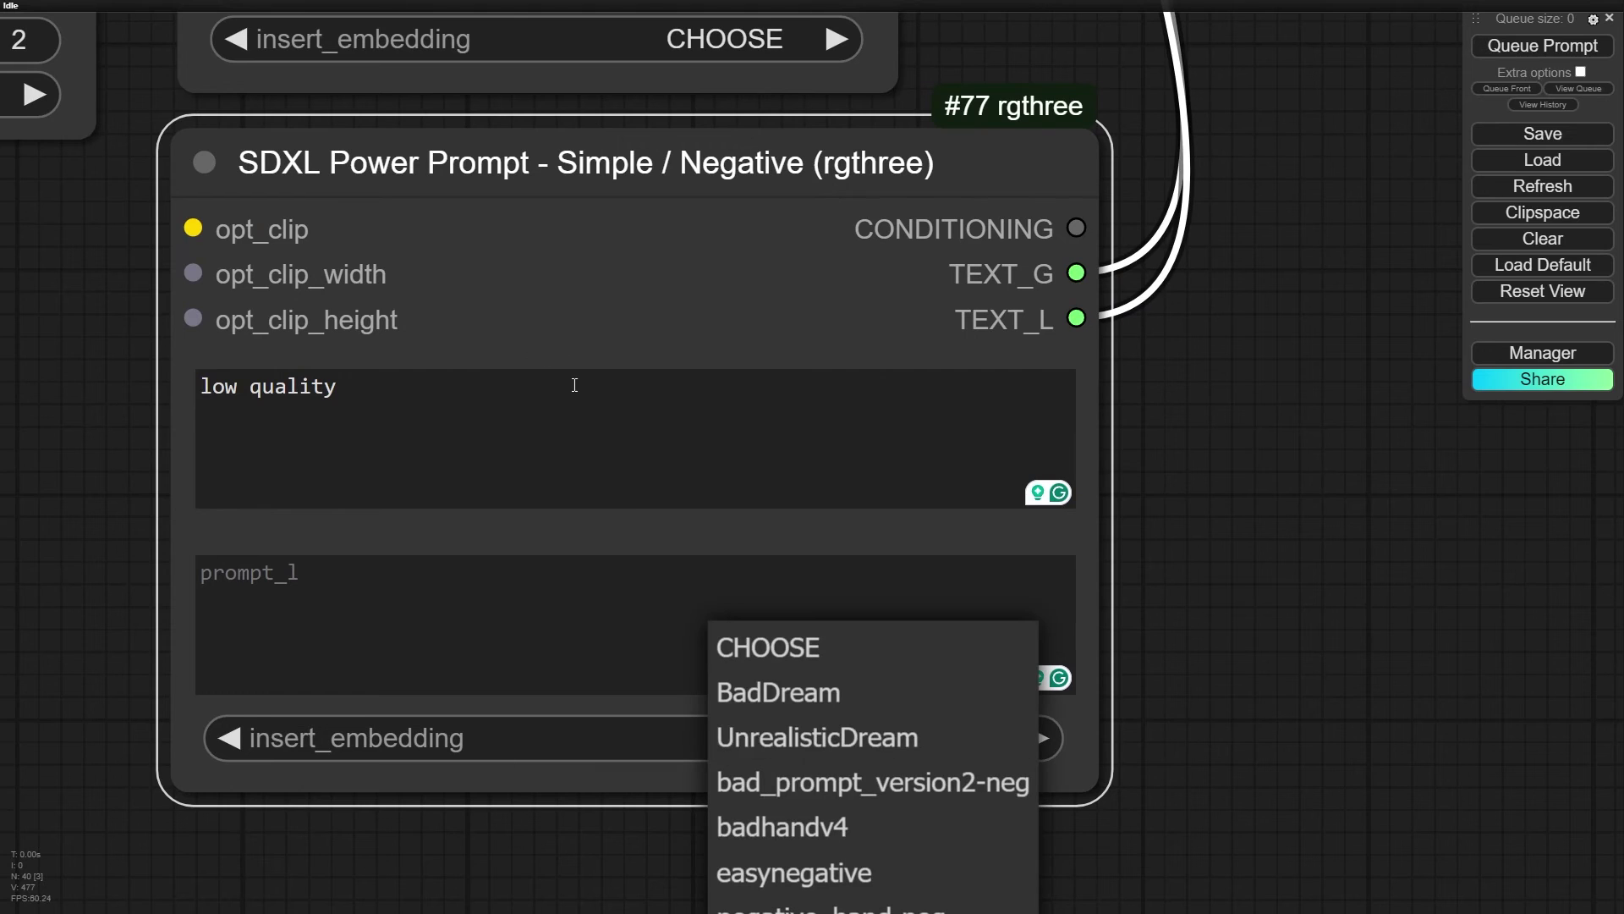
{"action": "left_click", "coordinate": [149, 567]}
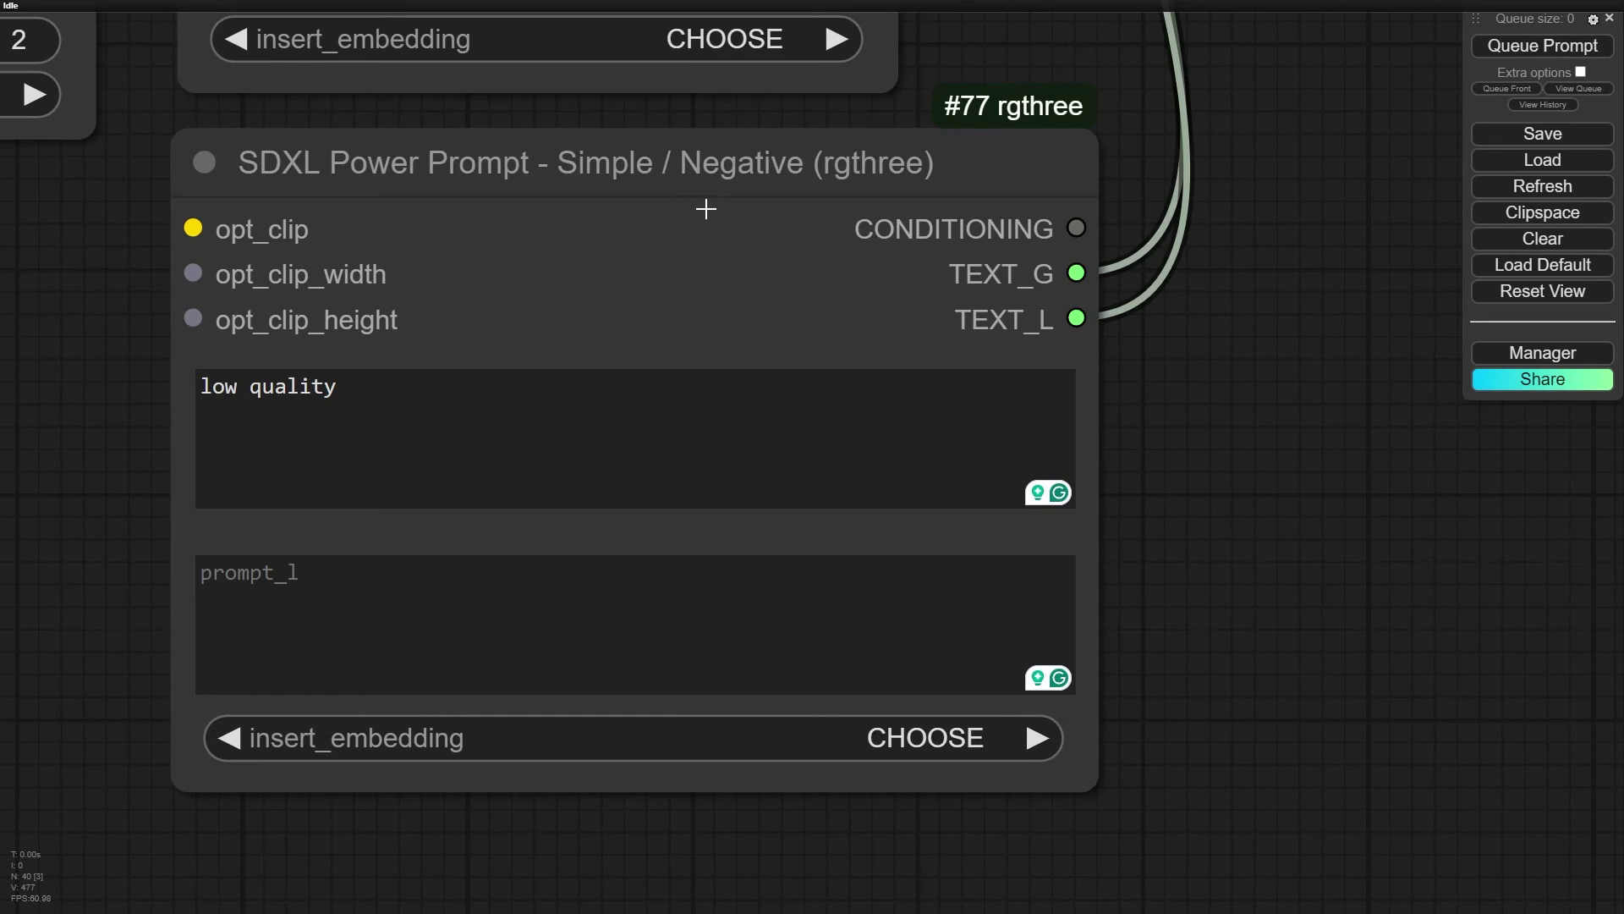
- Jump to the view bookmarked as 1 and look closely at the "Setting" label
{"action": "scroll", "coordinate": [702, 209], "scroll_direction": "down", "scroll_amount": 10}
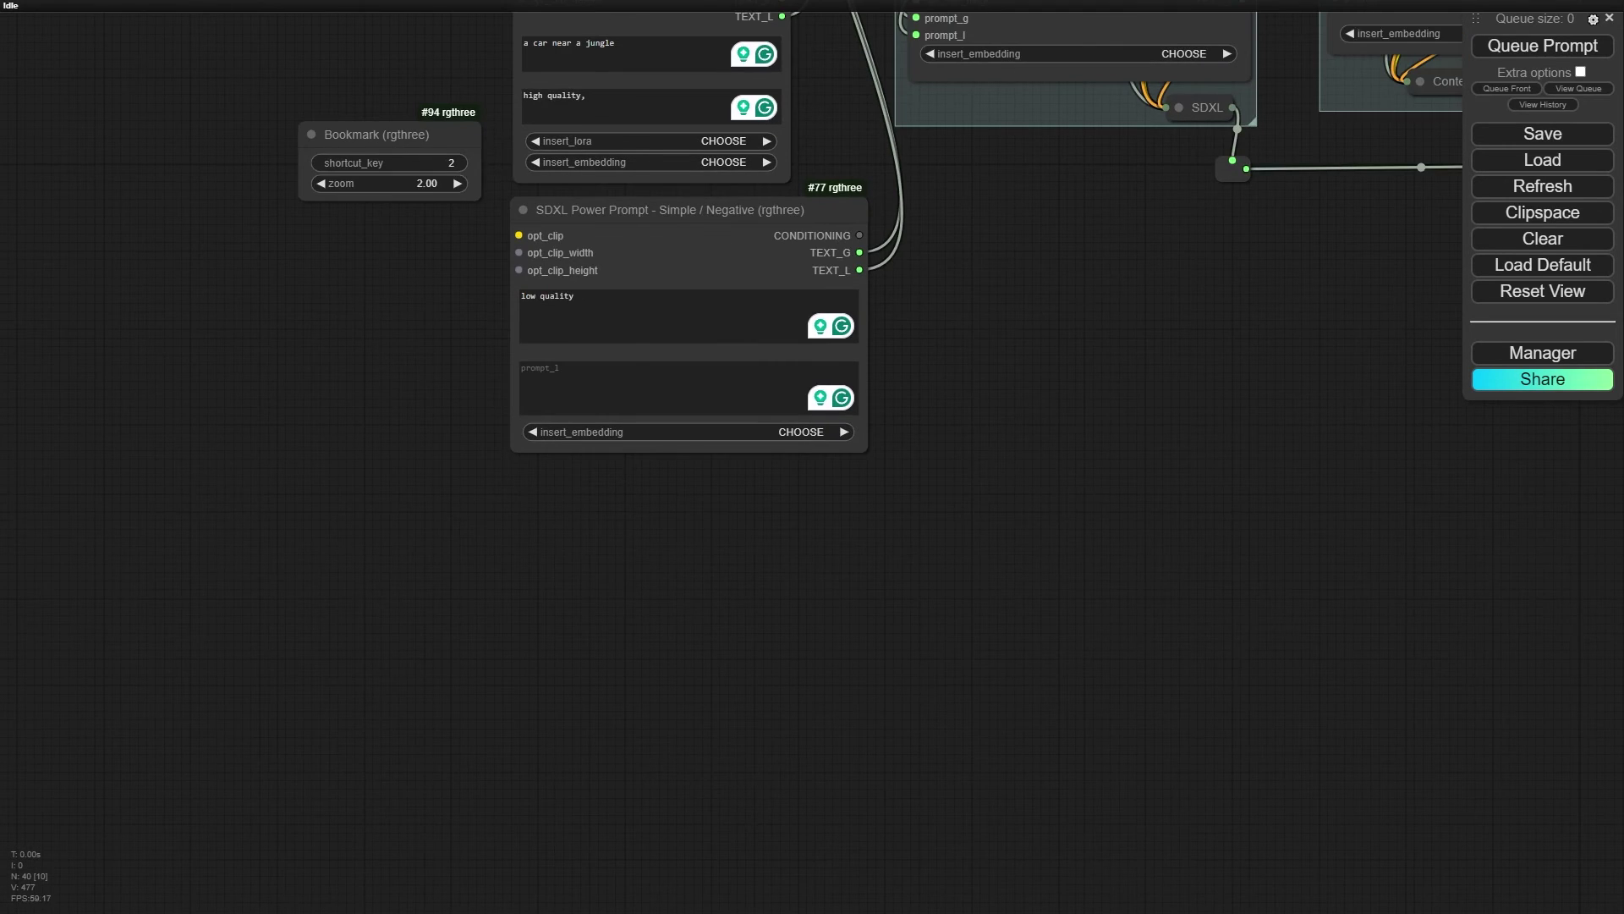
{"action": "key", "text": "1"}
{"action": "scroll", "coordinate": [491, 46], "scroll_direction": "up", "scroll_amount": 5}
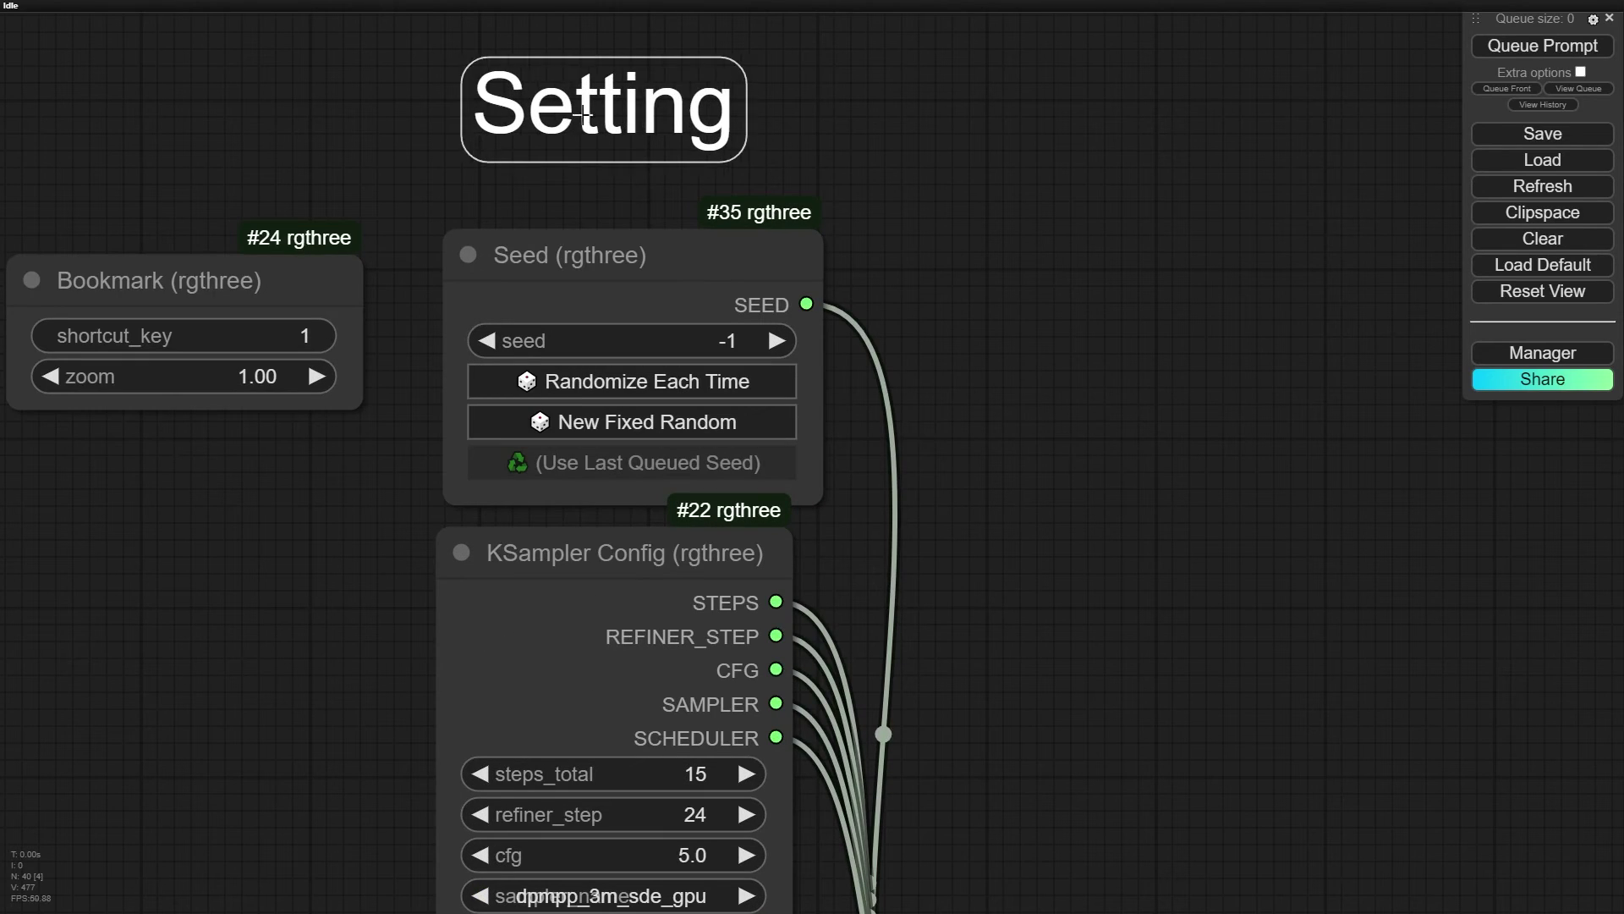
- Go to the view bookmarked as 3 and move the "Prompt+LORA+Embedding for SDXL" label above its Bookmark node
{"action": "key", "text": "3"}
{"action": "scroll", "coordinate": [620, 546], "scroll_direction": "down", "scroll_amount": 1}
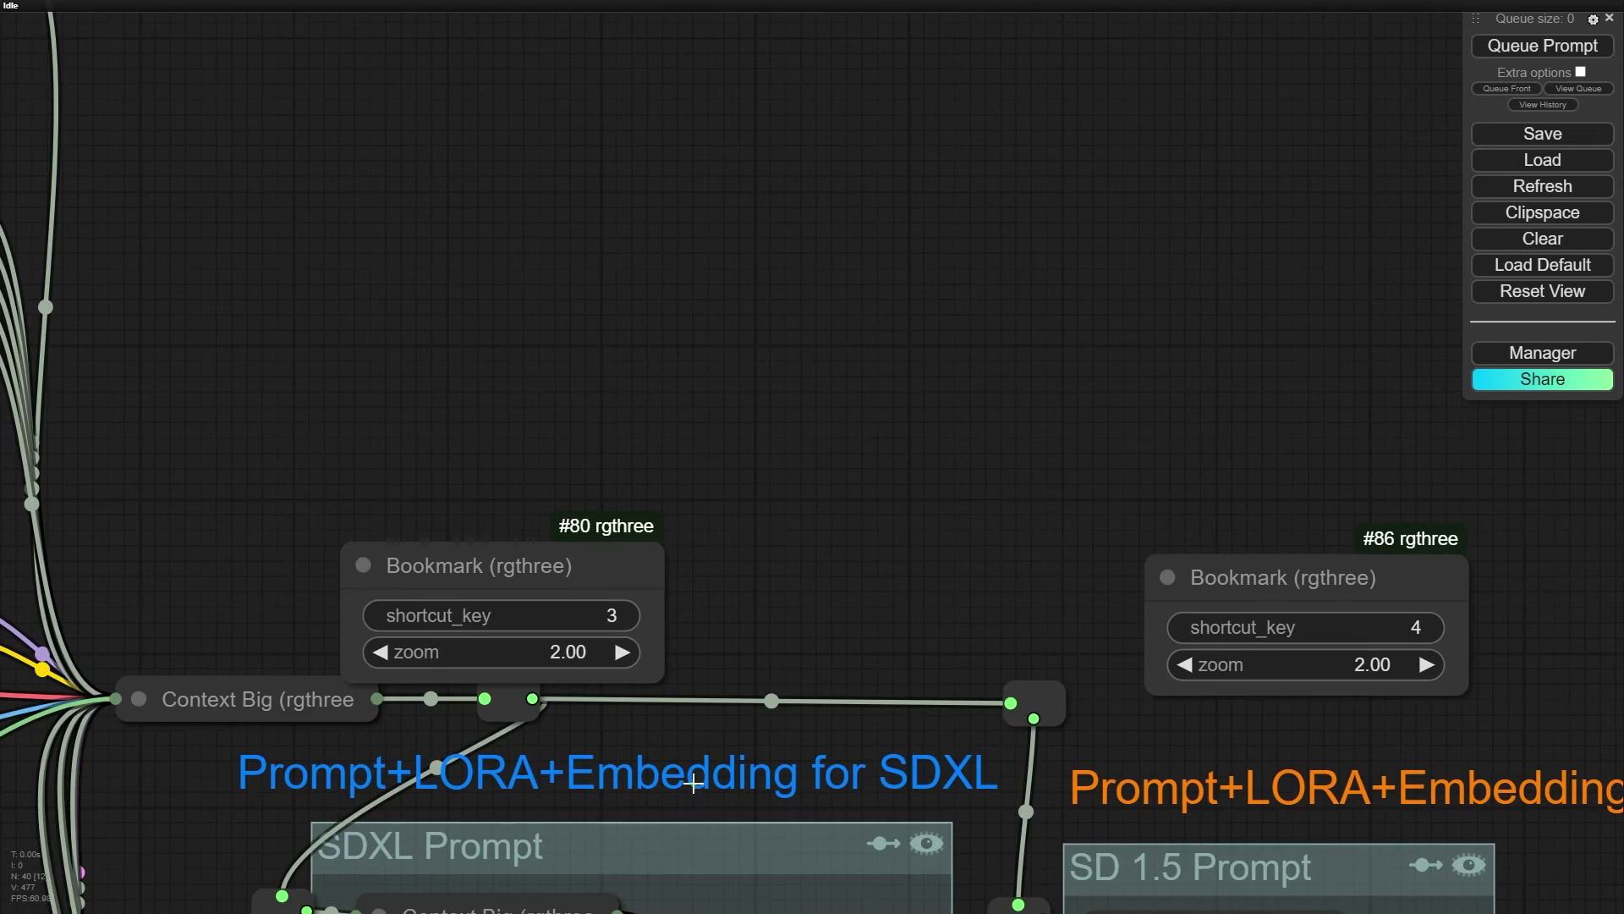
{"action": "left_click_drag", "start_coordinate": [561, 804], "coordinate": [543, 419]}
{"action": "scroll", "coordinate": [543, 419], "scroll_direction": "up", "scroll_amount": 4}
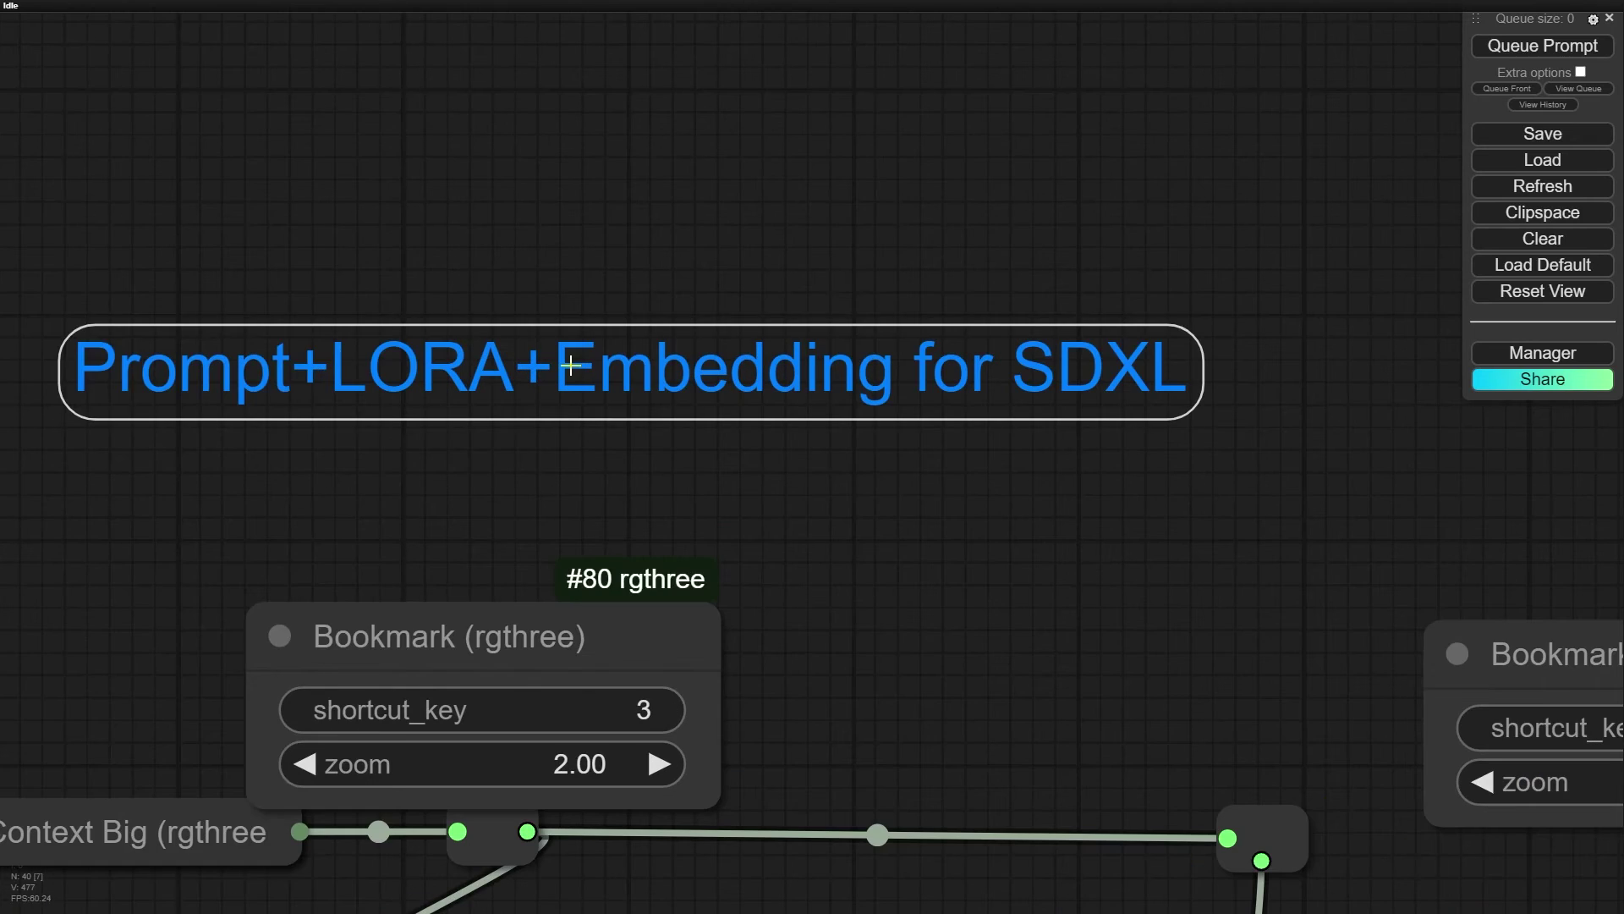
- Open the properties of the "Prompt+LORA+Embedding for SDXL" label, review them and close them
{"action": "double_click", "coordinate": [566, 365]}
{"action": "left_click", "coordinate": [173, 135]}
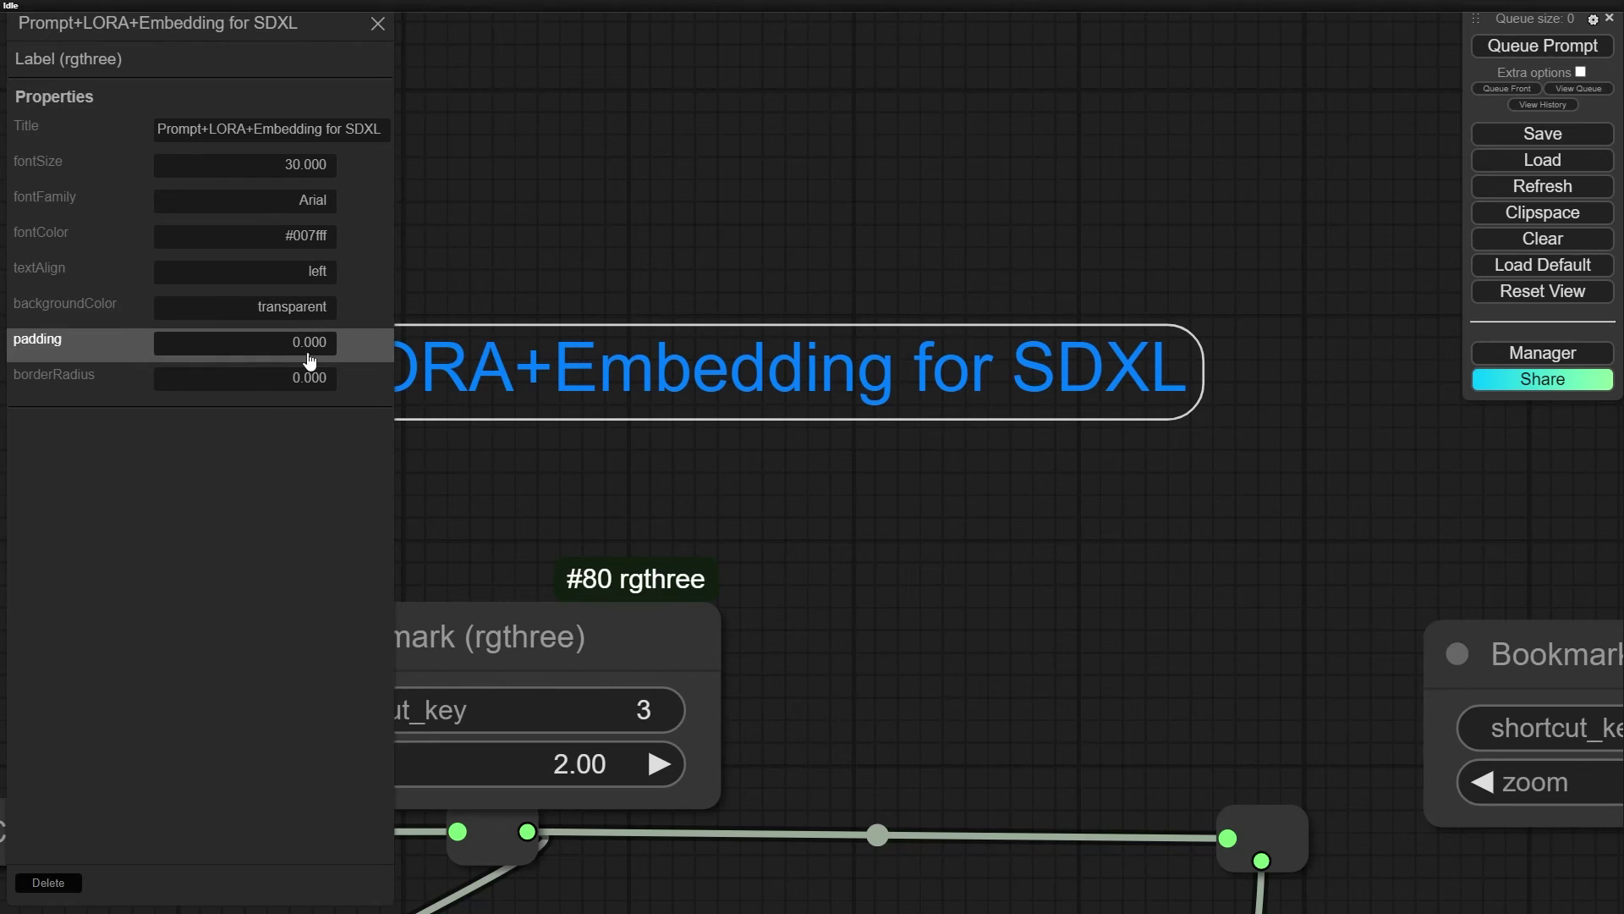
{"action": "left_click", "coordinate": [816, 530]}
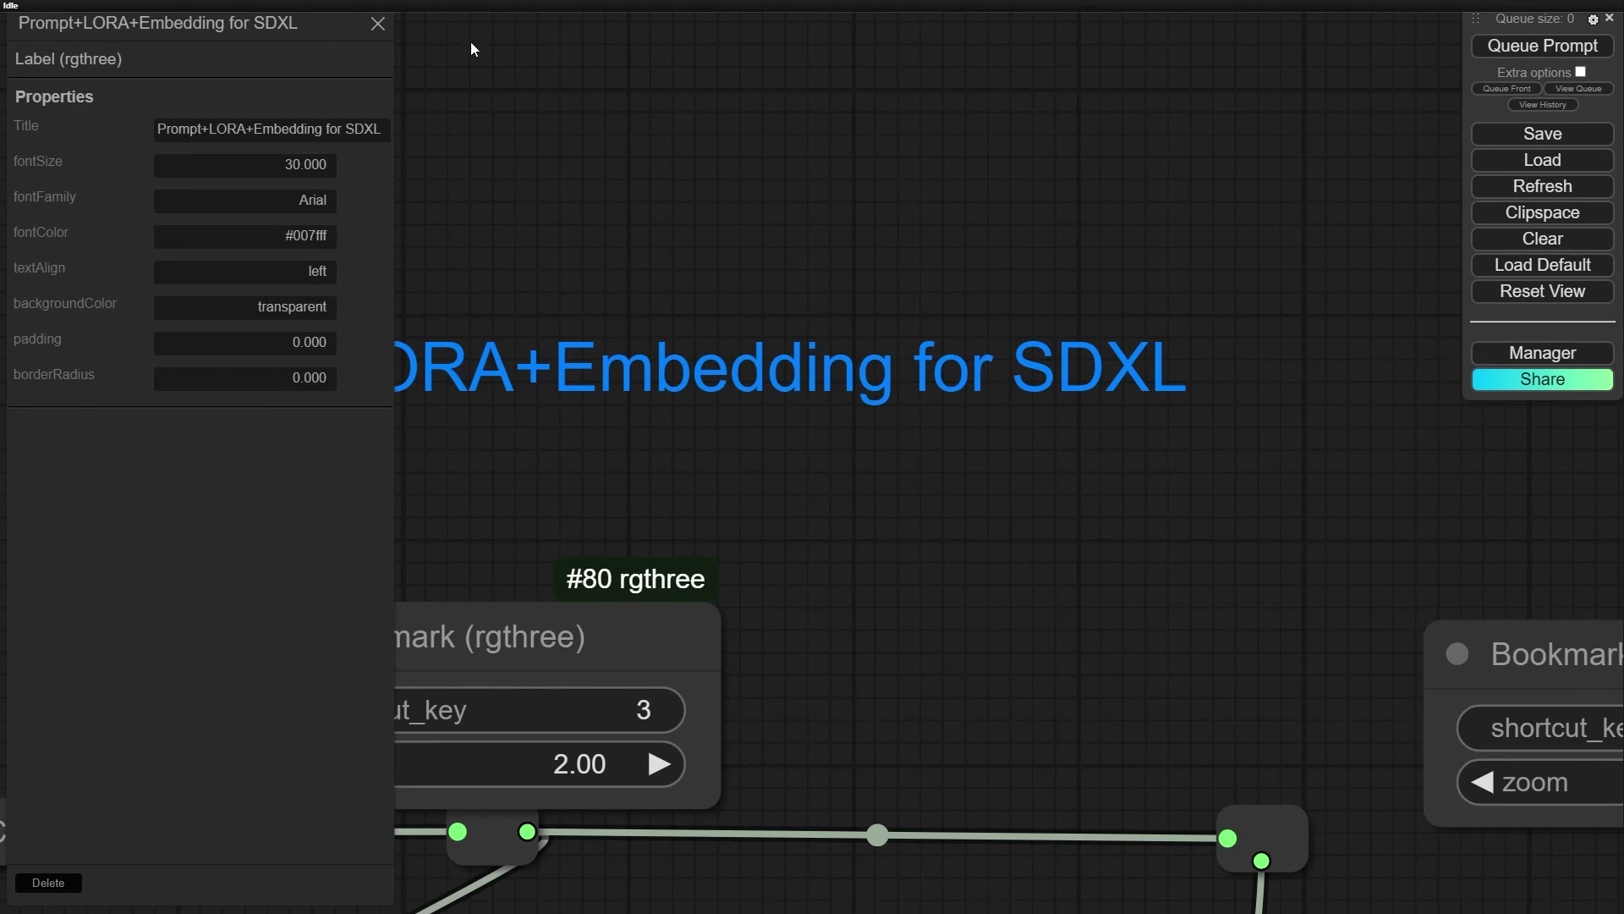
{"action": "left_click", "coordinate": [379, 25]}
- Add a Label (rgthree) node and position it just above the "Prompt+LORA+Embedding for SDXL" label
{"action": "right_click", "coordinate": [389, 74]}
{"action": "left_click", "coordinate": [508, 76]}
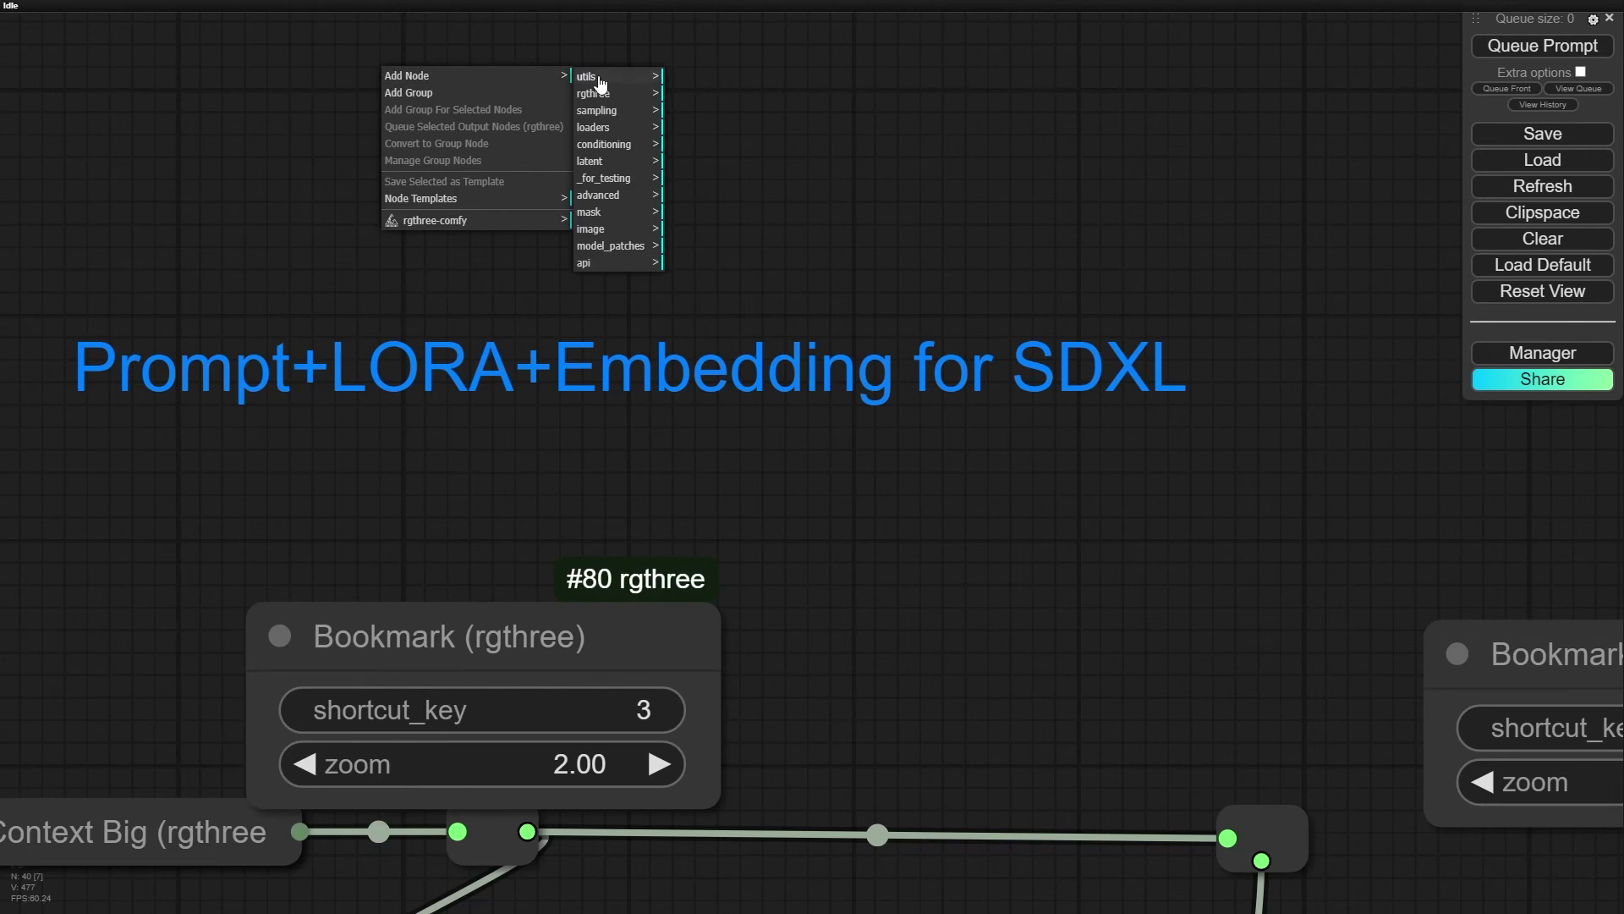
{"action": "left_click", "coordinate": [593, 93]}
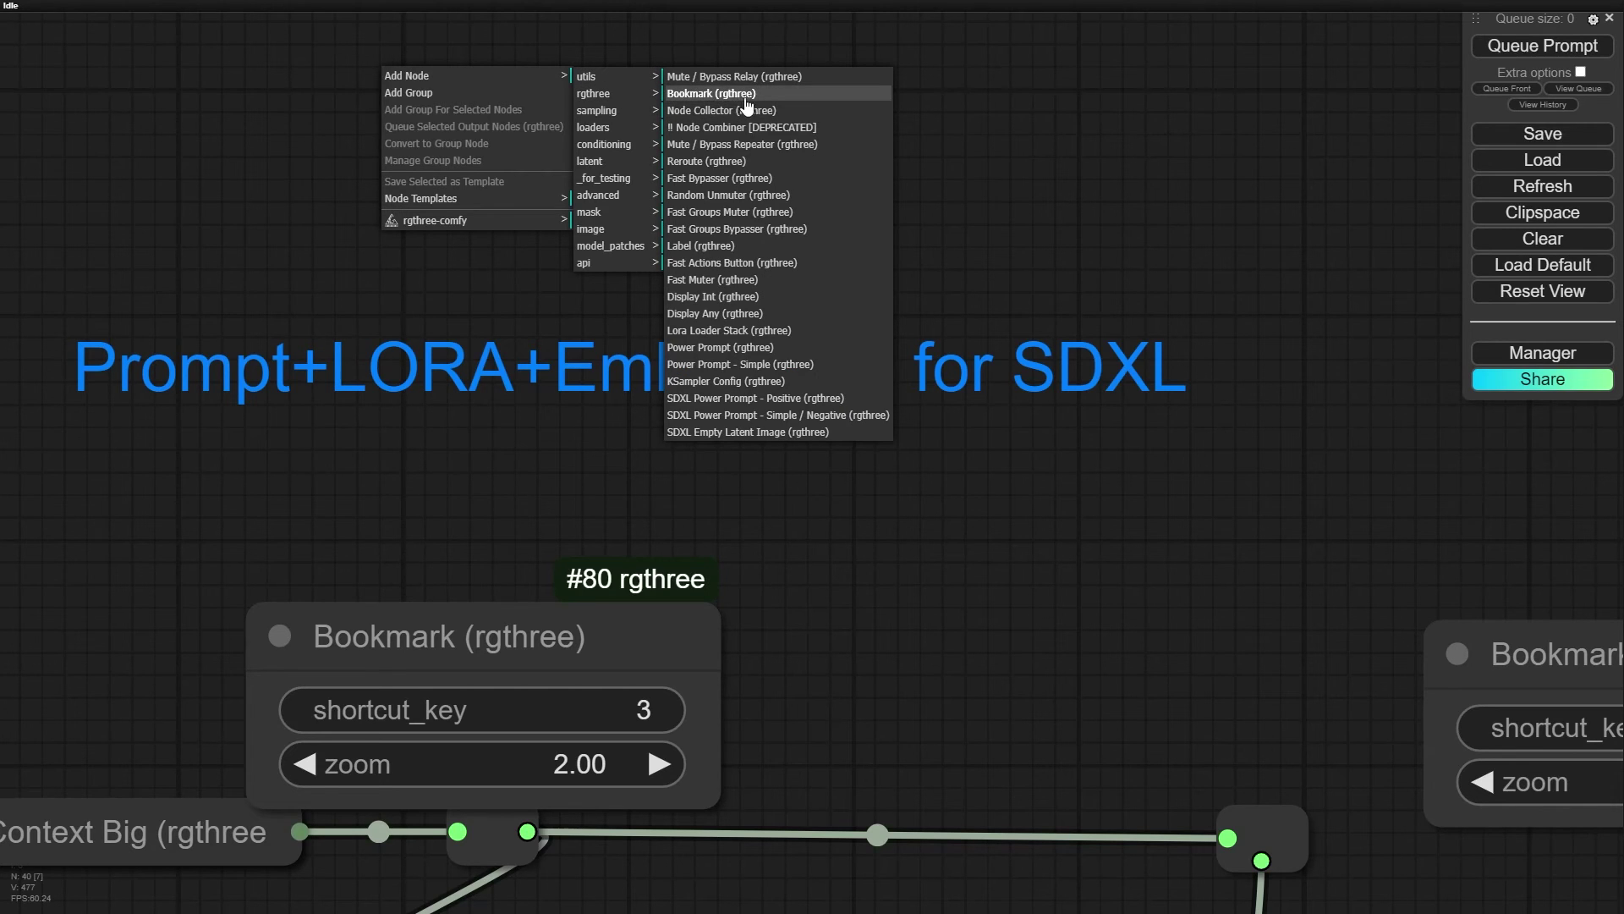
{"action": "left_click", "coordinate": [716, 252]}
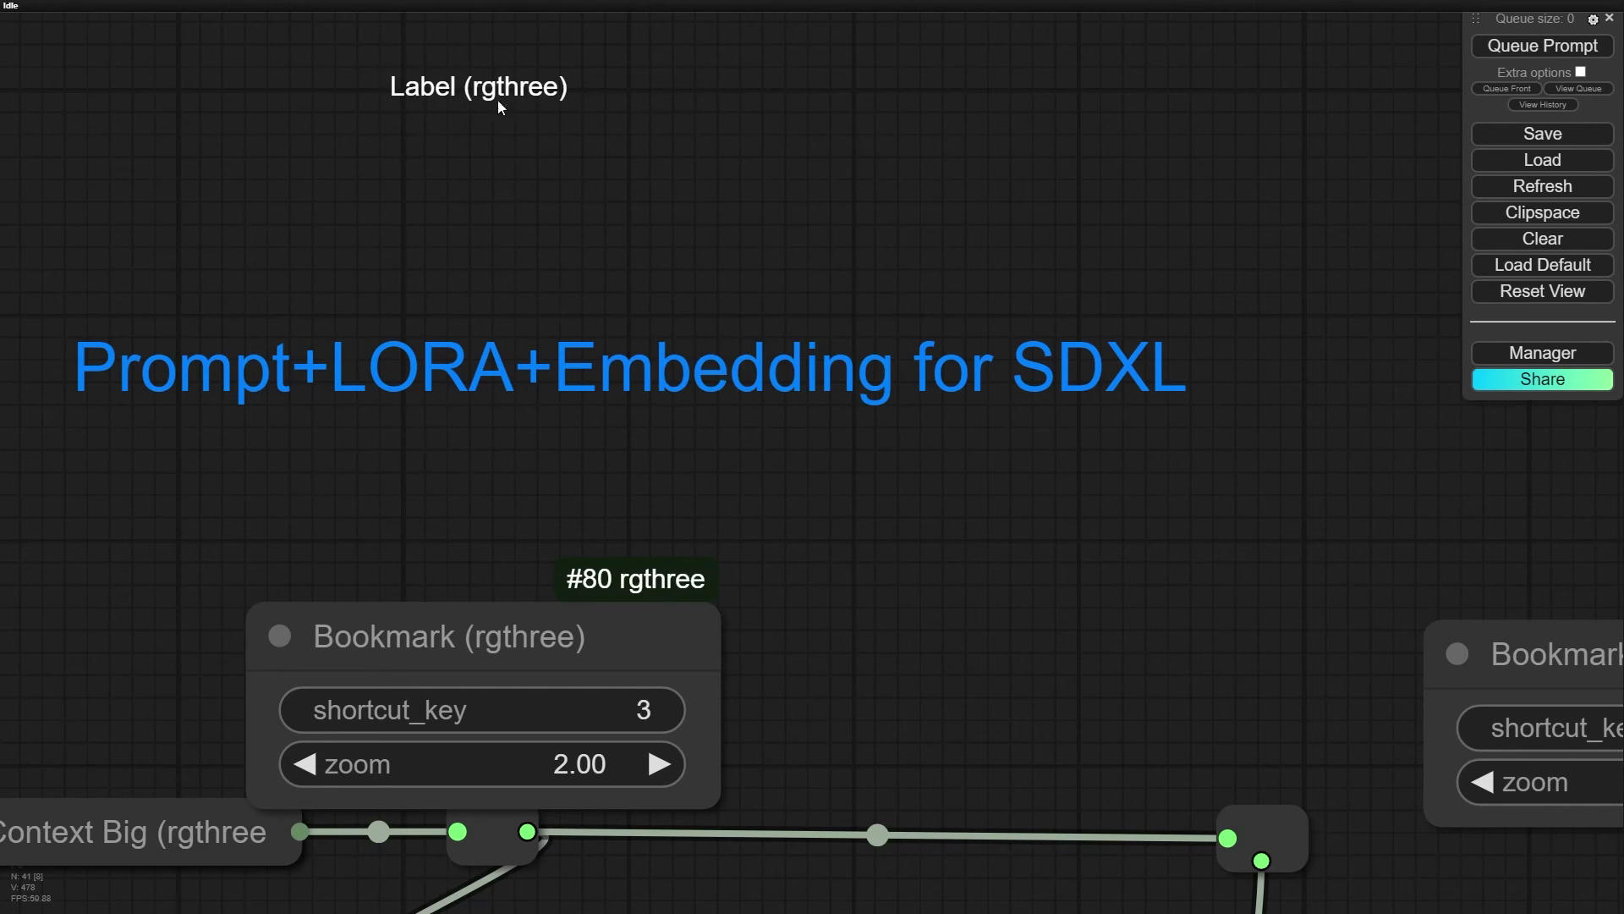
{"action": "left_click_drag", "start_coordinate": [498, 100], "coordinate": [652, 218]}
- Open the new label's properties and set its title to "ssssss"
{"action": "double_click", "coordinate": [651, 219]}
{"action": "left_click", "coordinate": [218, 143]}
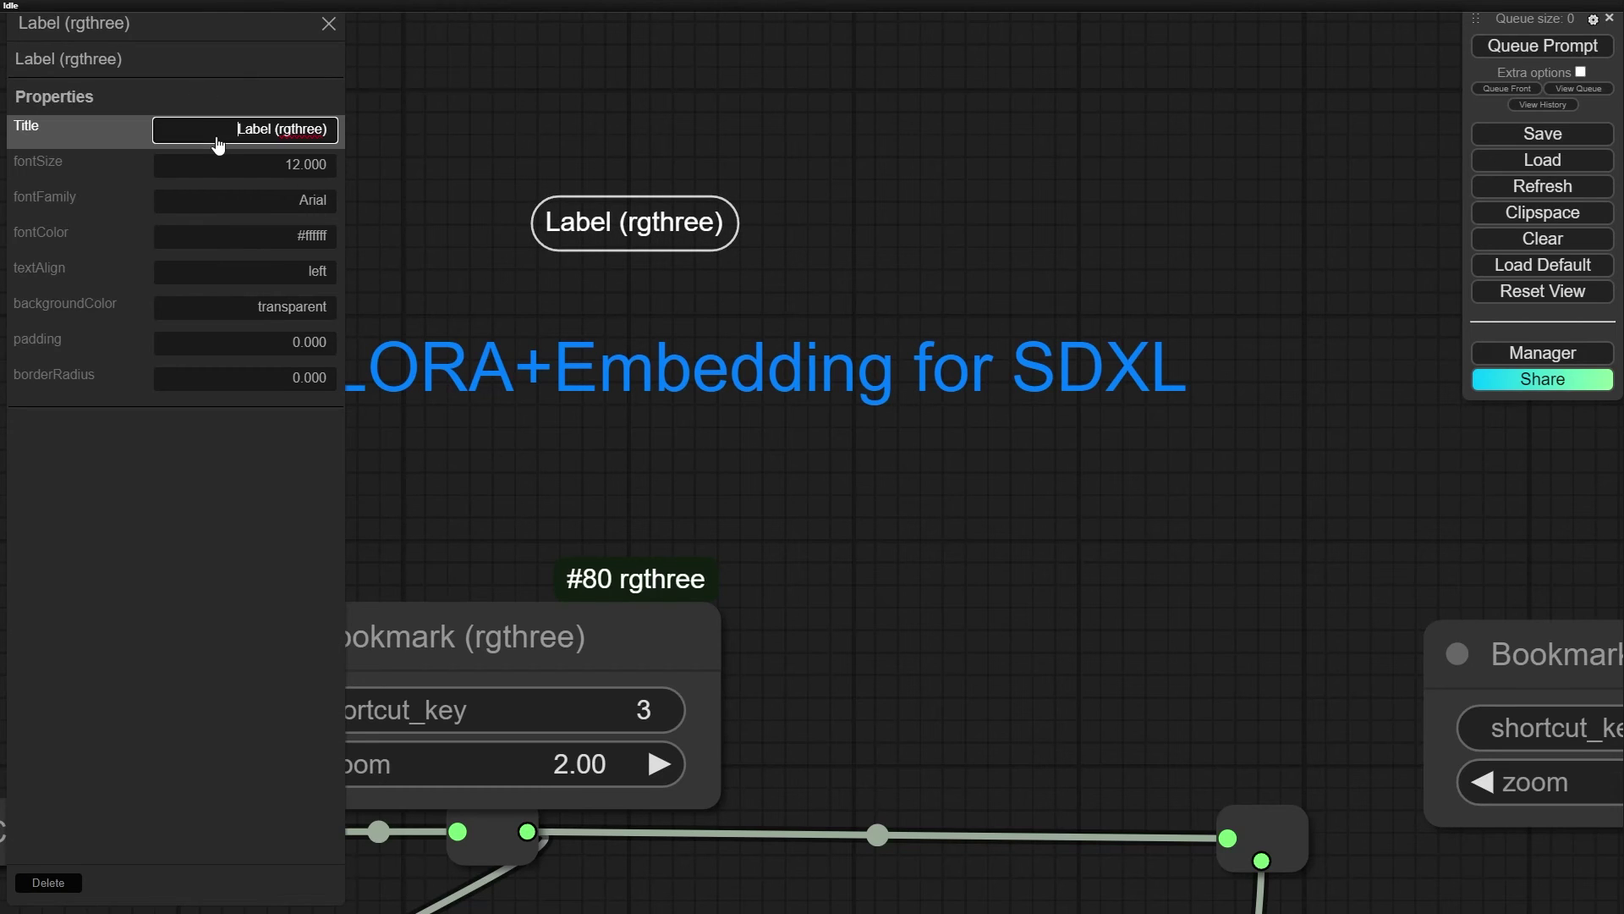
{"action": "left_click_drag", "start_coordinate": [218, 144], "coordinate": [373, 123]}
{"action": "type", "text": "ssssss"}
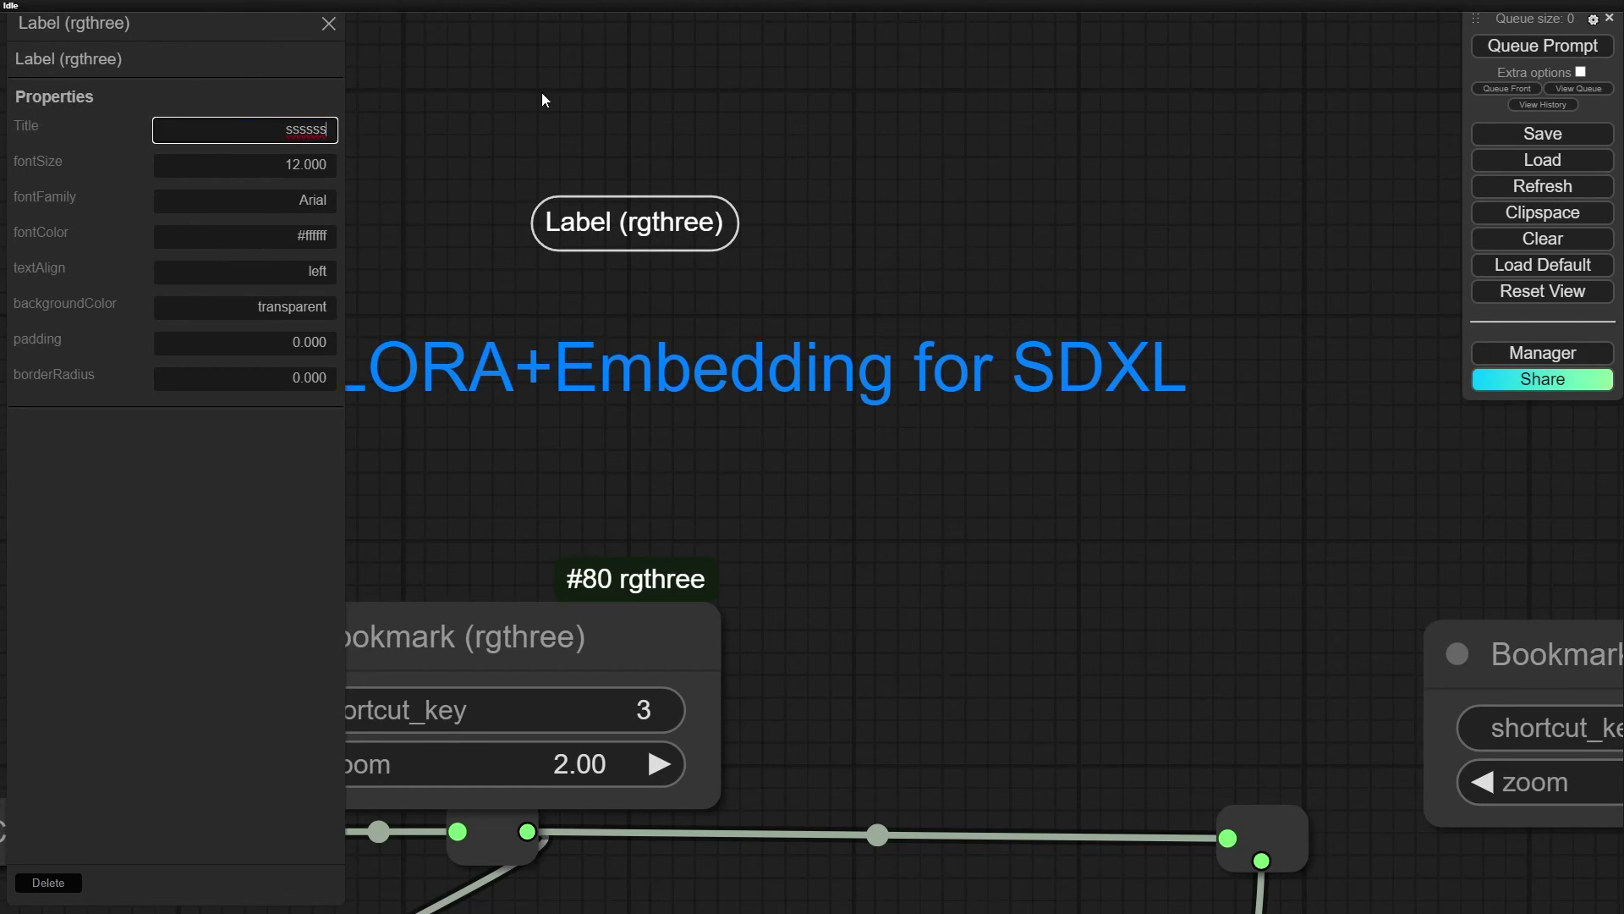
{"action": "key", "text": "Return"}
- Set the new label's fontSize to 40 and select the label on the canvas
{"action": "left_click", "coordinate": [282, 167]}
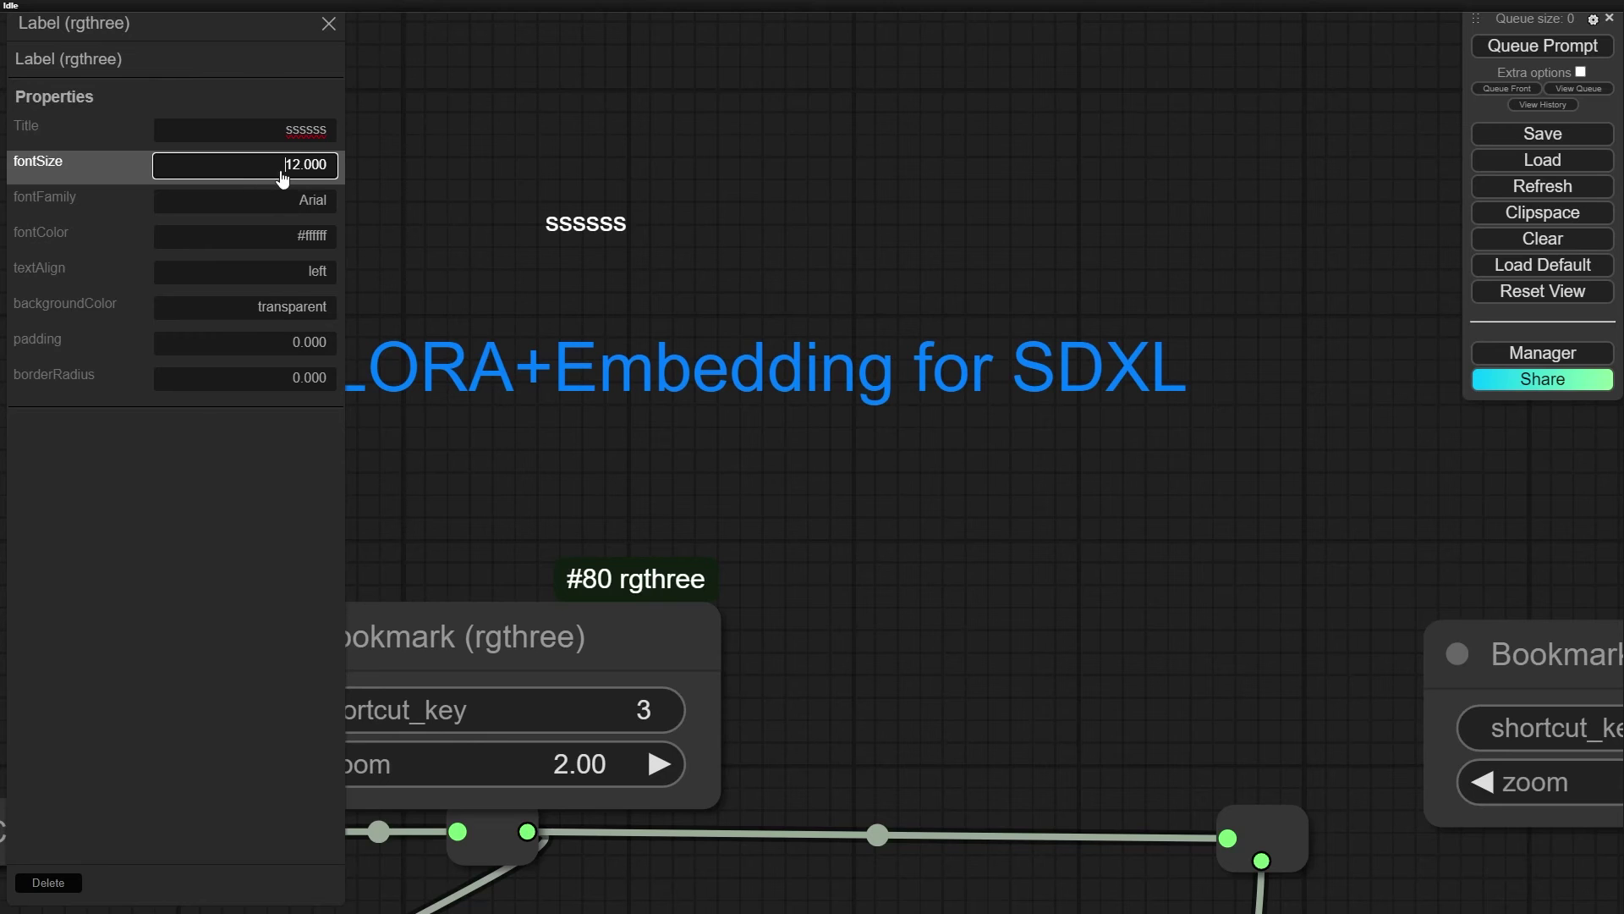
{"action": "left_click_drag", "start_coordinate": [282, 176], "coordinate": [337, 171]}
{"action": "type", "text": "40"}
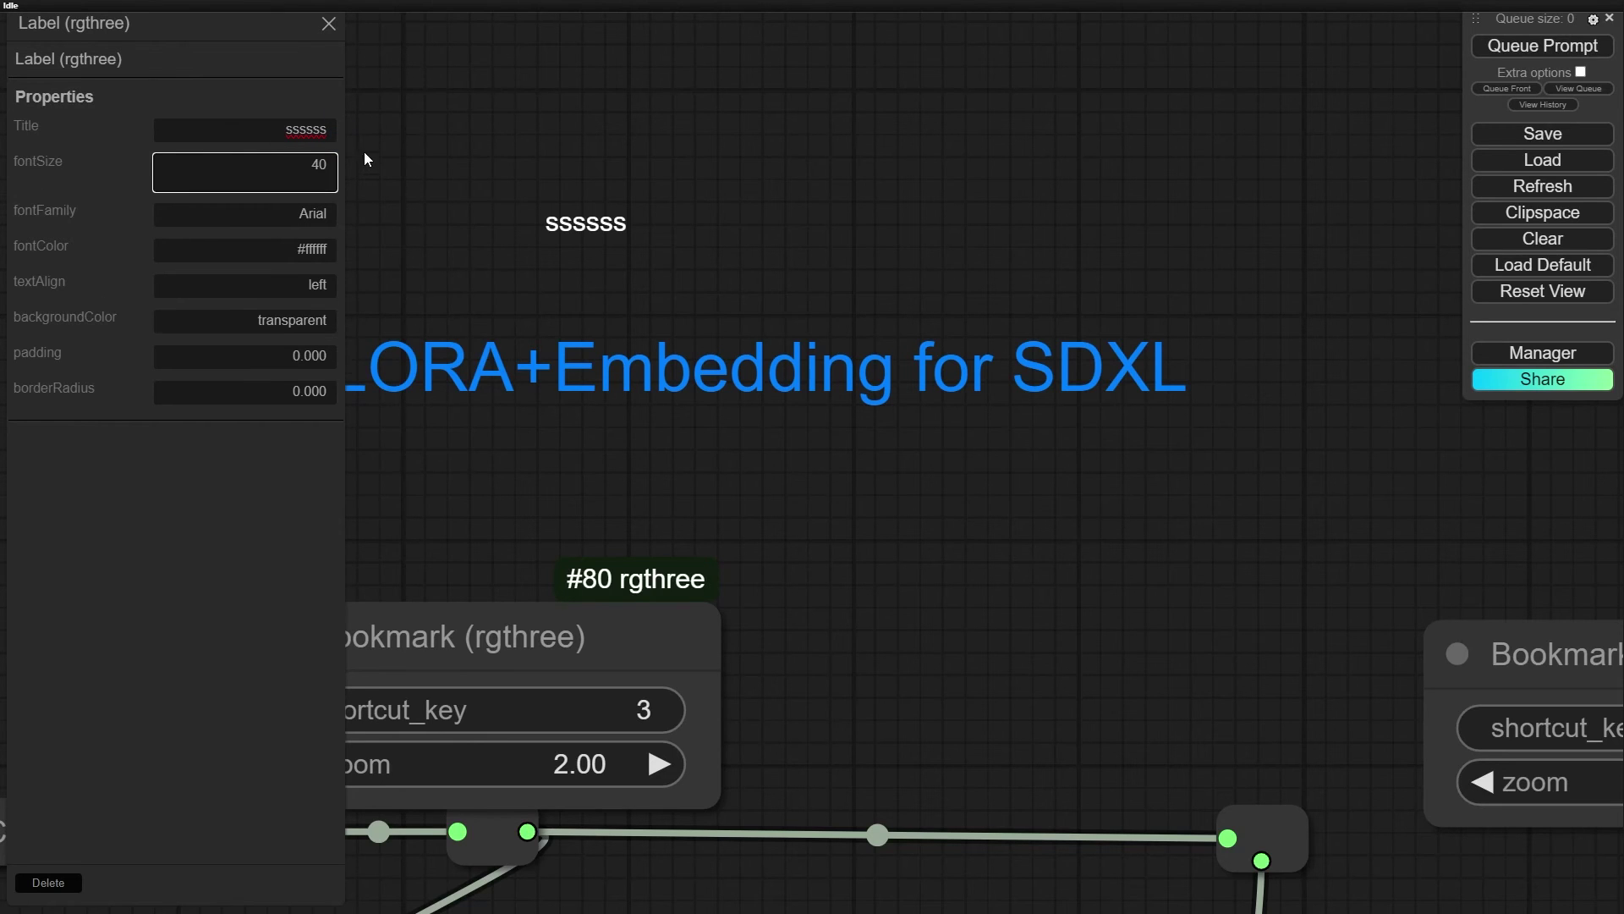
{"action": "key", "text": "Return"}
{"action": "scroll", "coordinate": [644, 195], "scroll_direction": "down", "scroll_amount": 3}
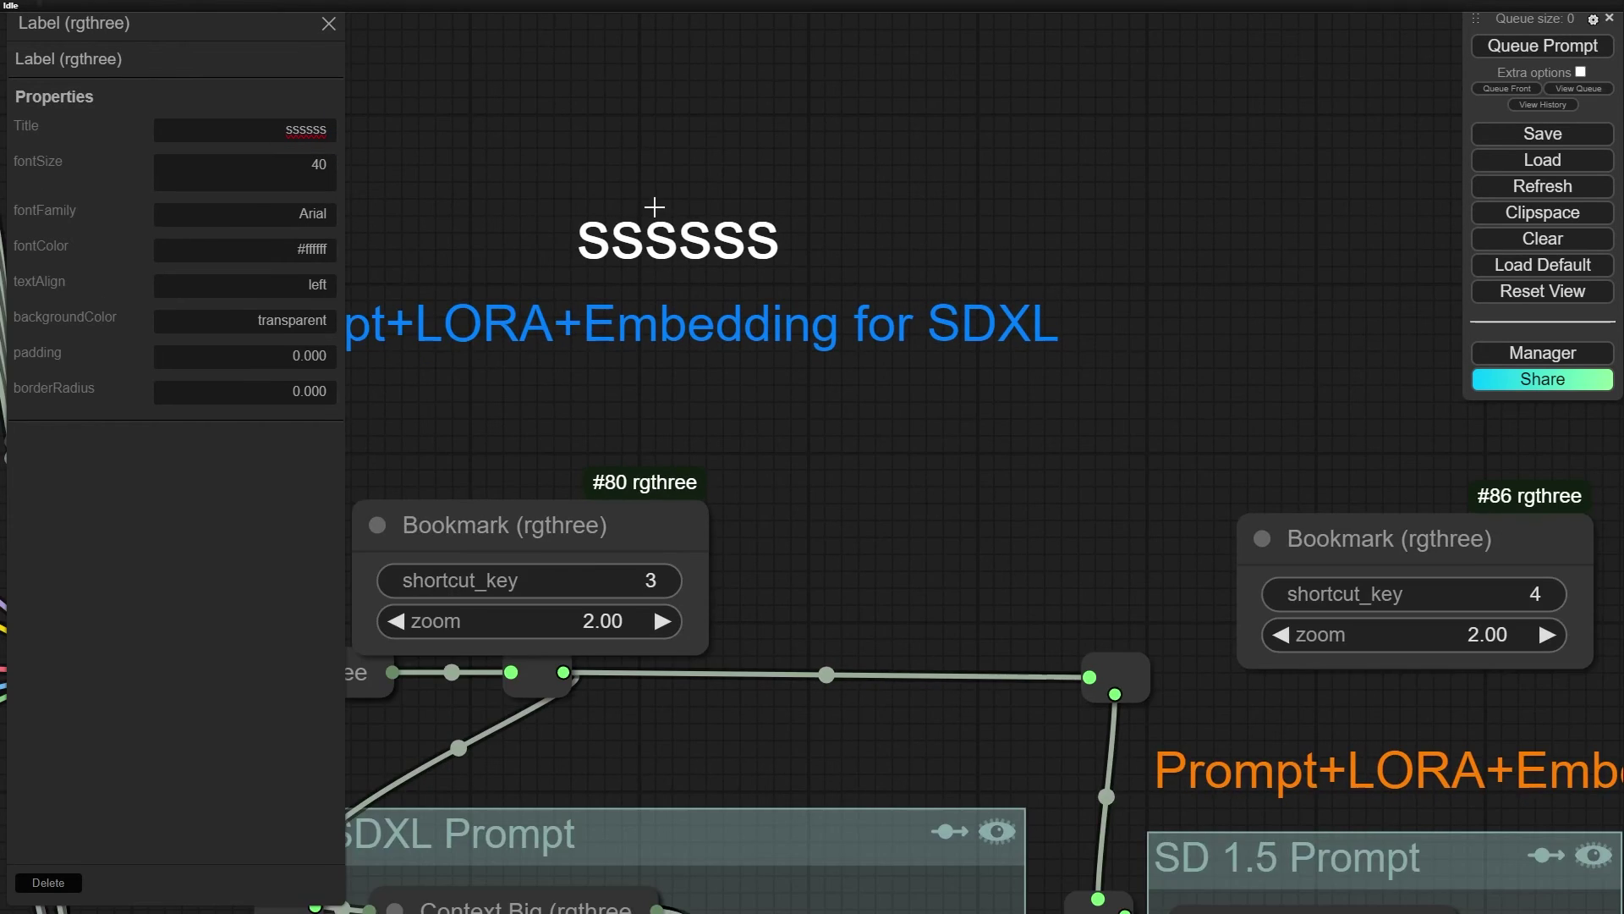
{"action": "left_click", "coordinate": [669, 232]}
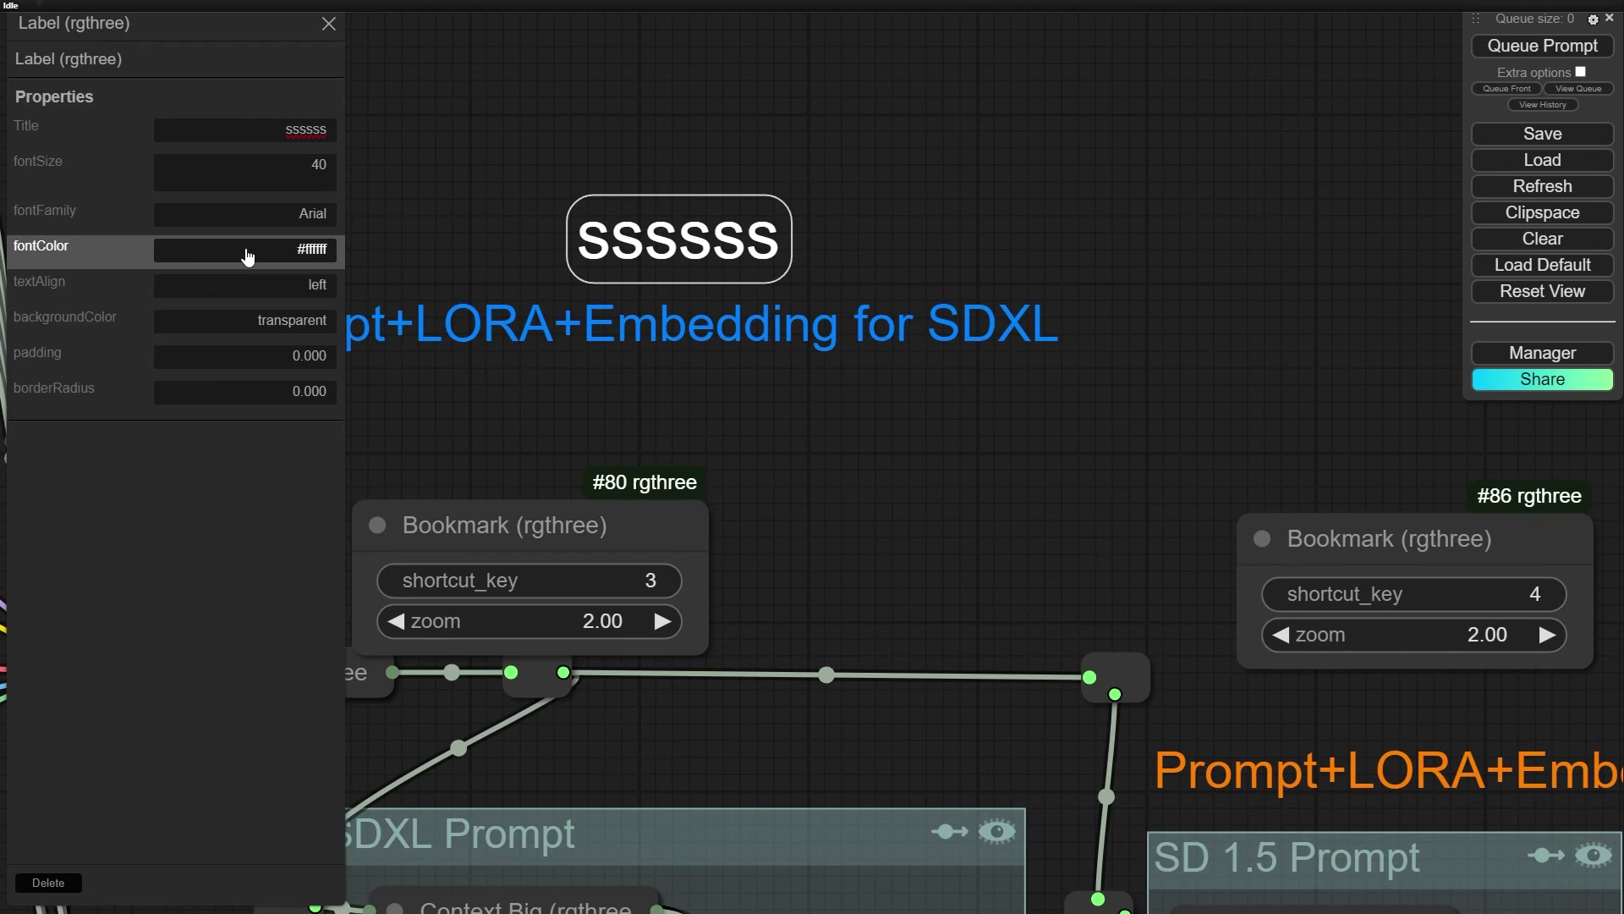
- Delete the "ssssss" label and move the "Prompt+LORA+Embedding for SDXL" label to just above the SDXL Prompt group
{"action": "left_click", "coordinate": [330, 26]}
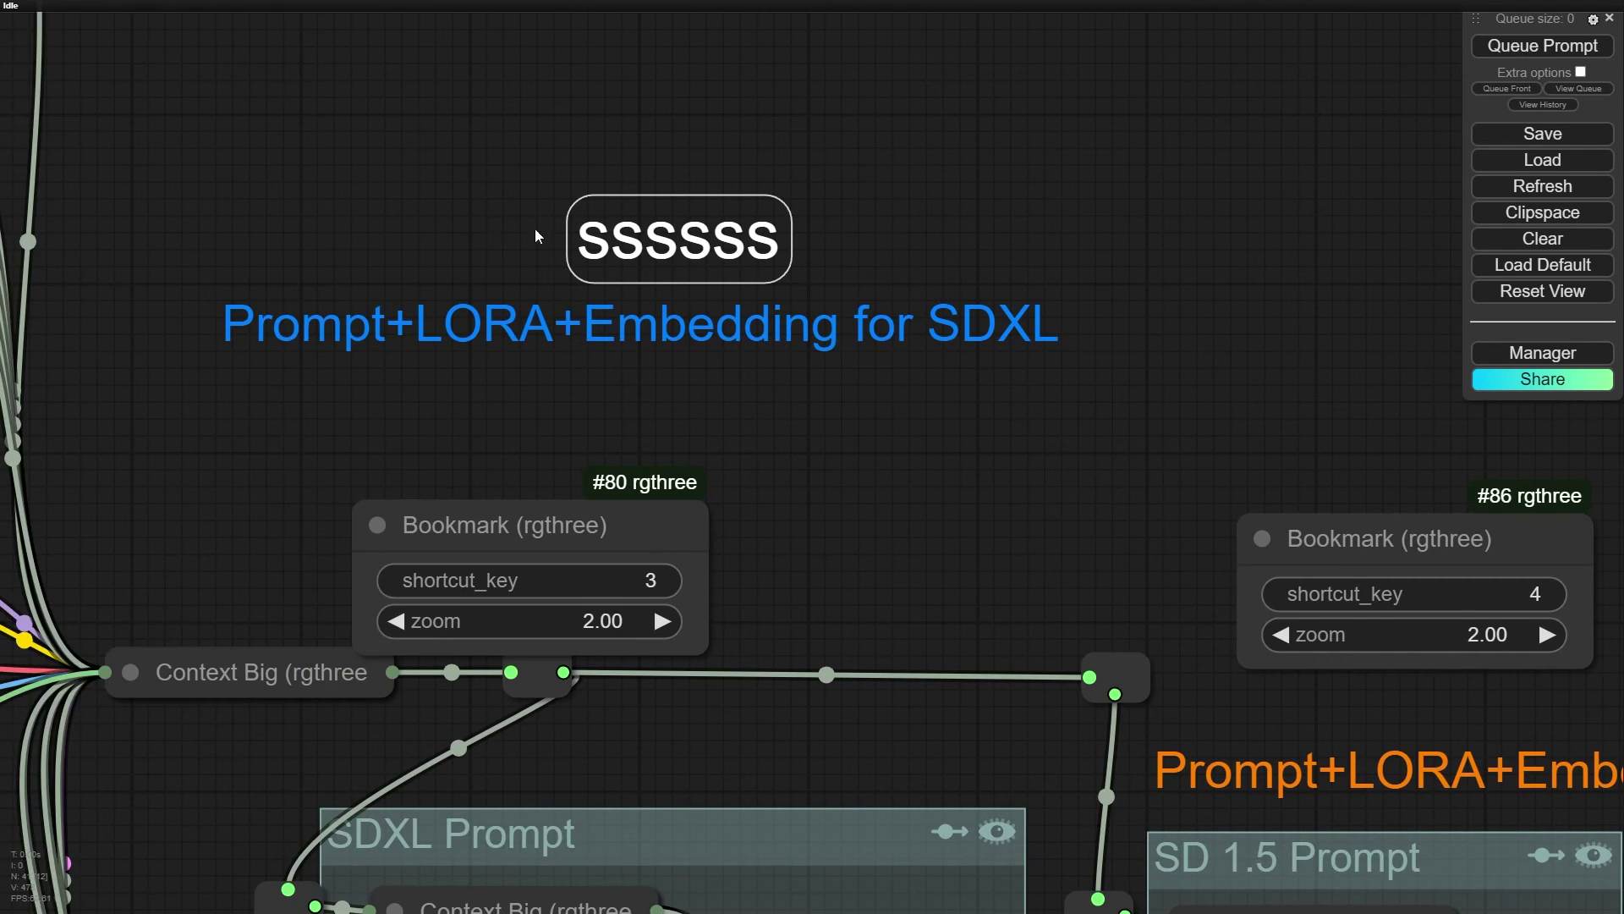
{"action": "key", "text": "Delete"}
{"action": "left_click_drag", "start_coordinate": [599, 319], "coordinate": [631, 760]}
- Expand the Context Big node beside the Lora Loader Stack and move it so that its inputs and outputs can be read
{"action": "key", "text": "3"}
{"action": "scroll", "coordinate": [442, 170], "scroll_direction": "down", "scroll_amount": 5}
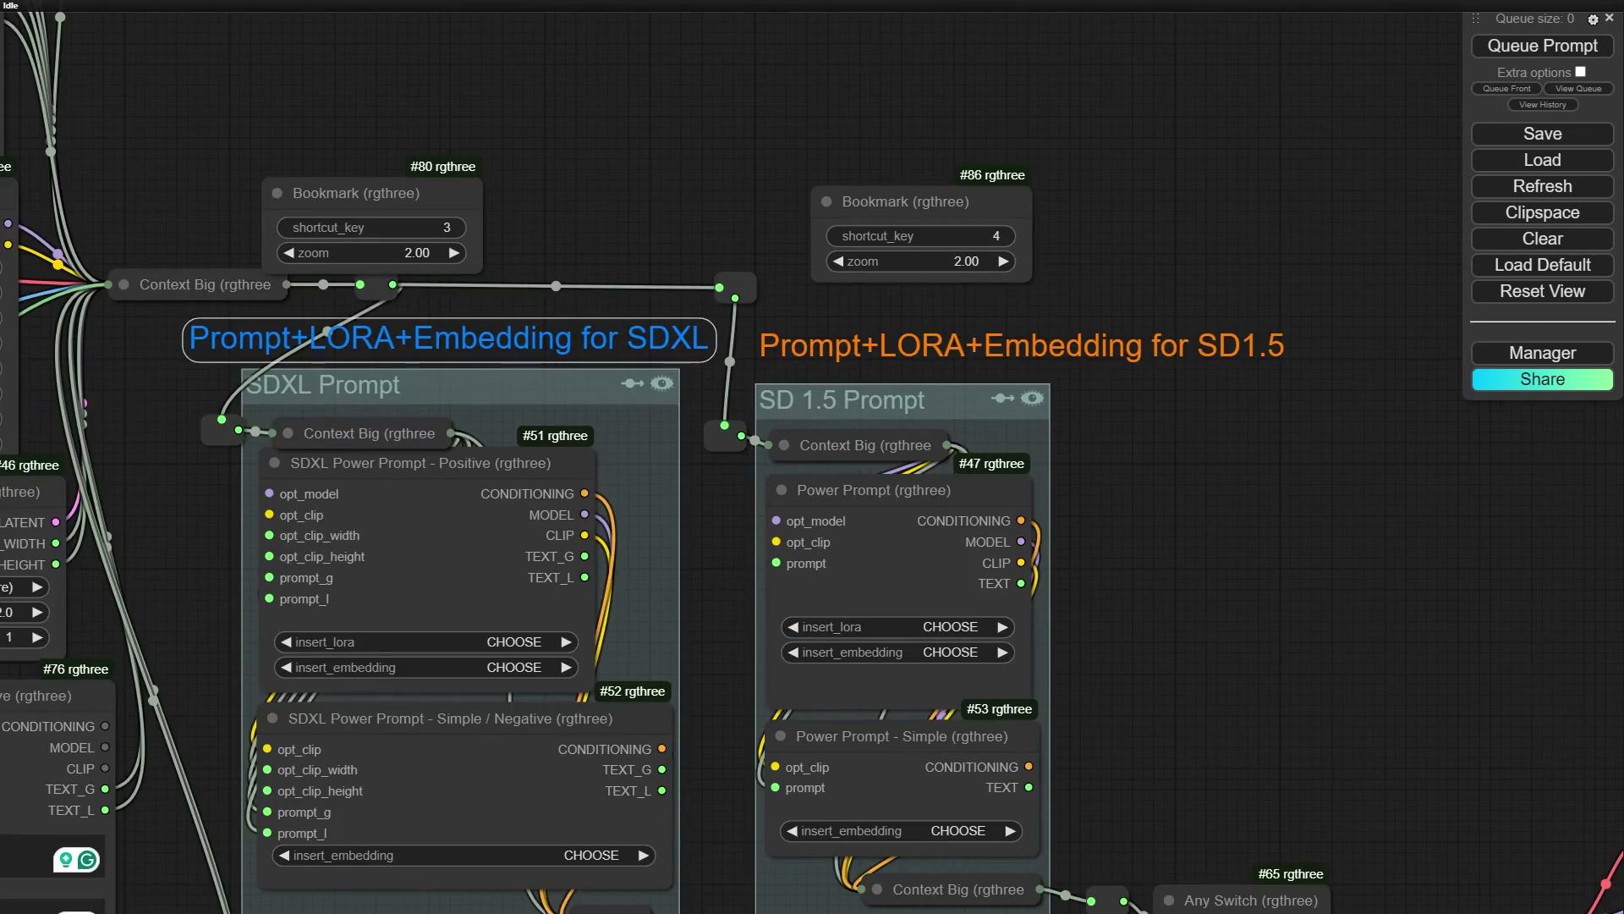
{"action": "scroll", "coordinate": [719, 305], "scroll_direction": "down", "scroll_amount": 8}
{"action": "scroll", "coordinate": [455, 305], "scroll_direction": "up", "scroll_amount": 14}
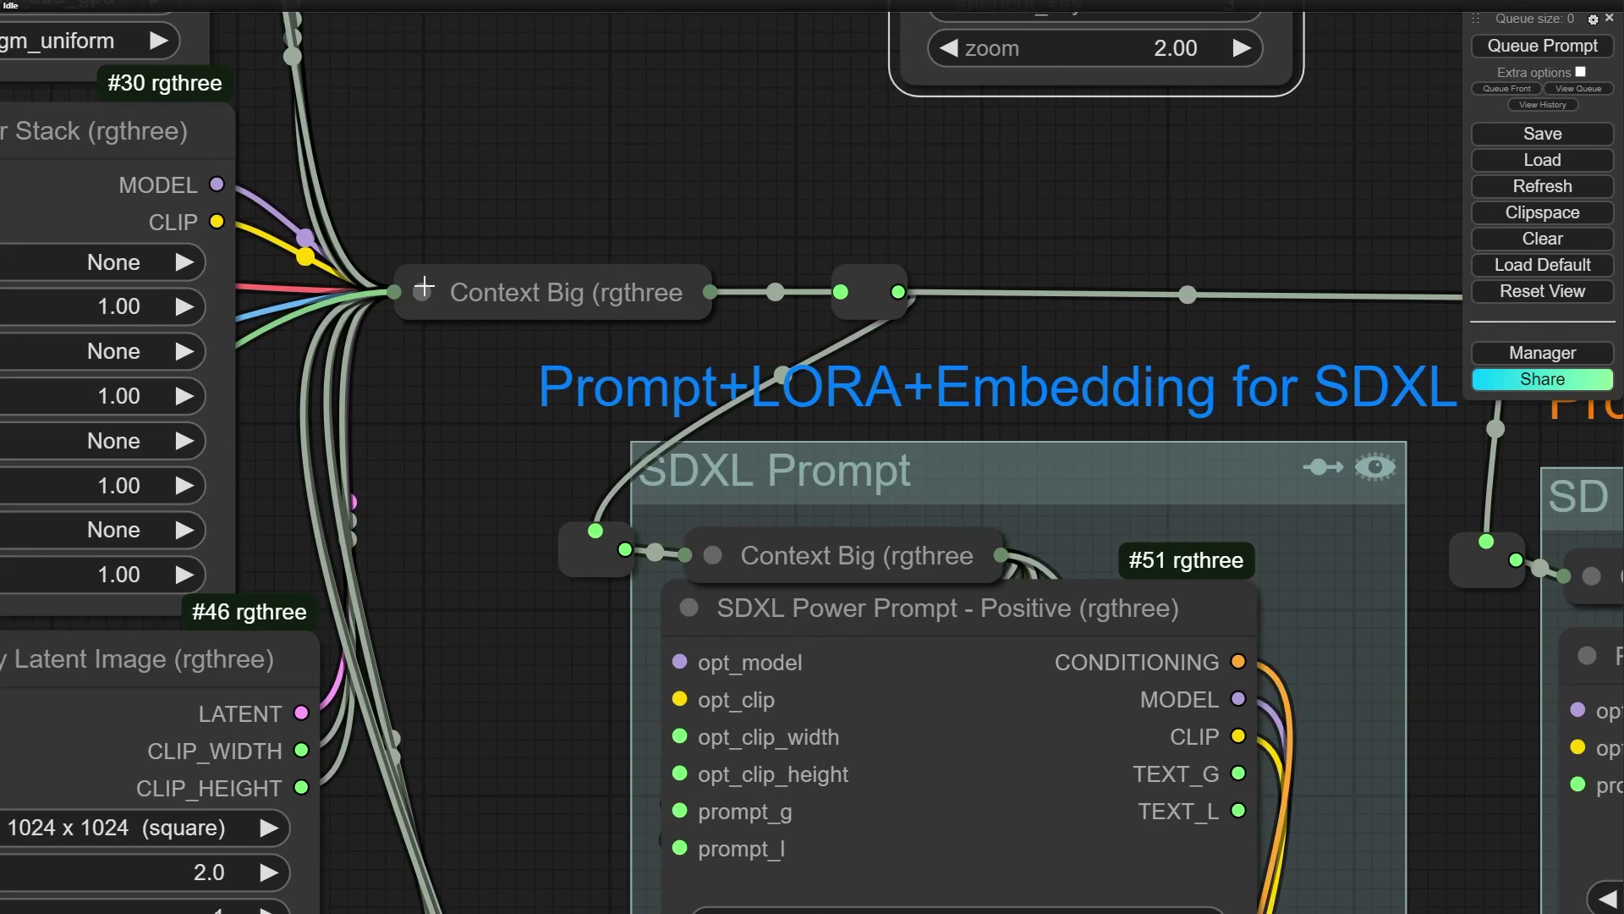
{"action": "left_click", "coordinate": [423, 289]}
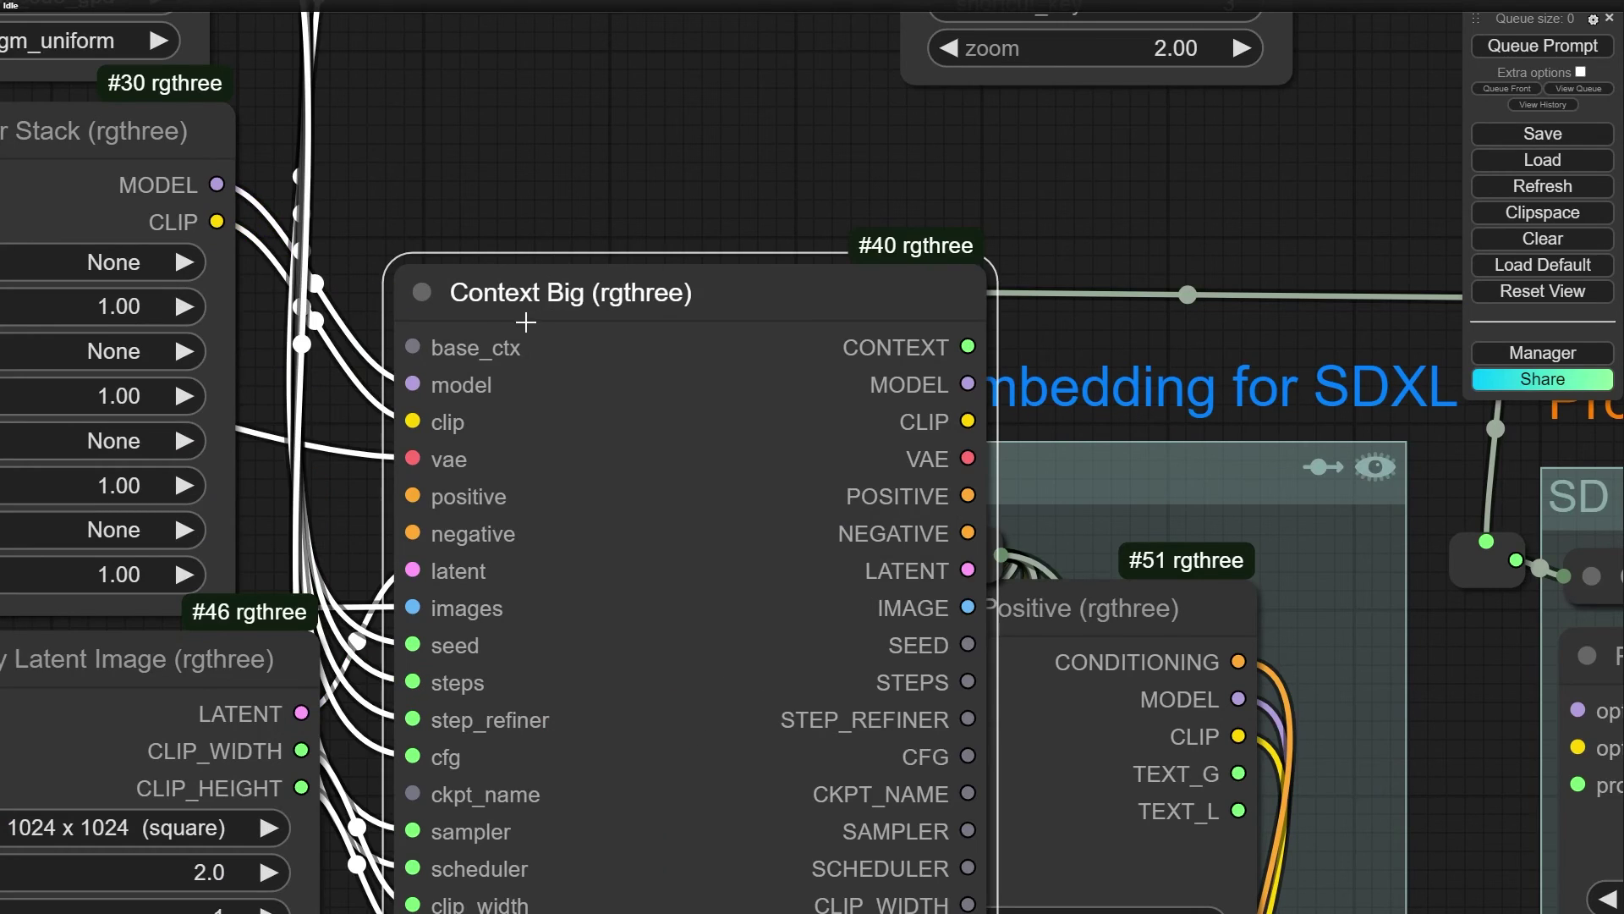
{"action": "left_click_drag", "start_coordinate": [537, 320], "coordinate": [582, 101]}
{"action": "scroll", "coordinate": [582, 102], "scroll_direction": "down", "scroll_amount": 6}
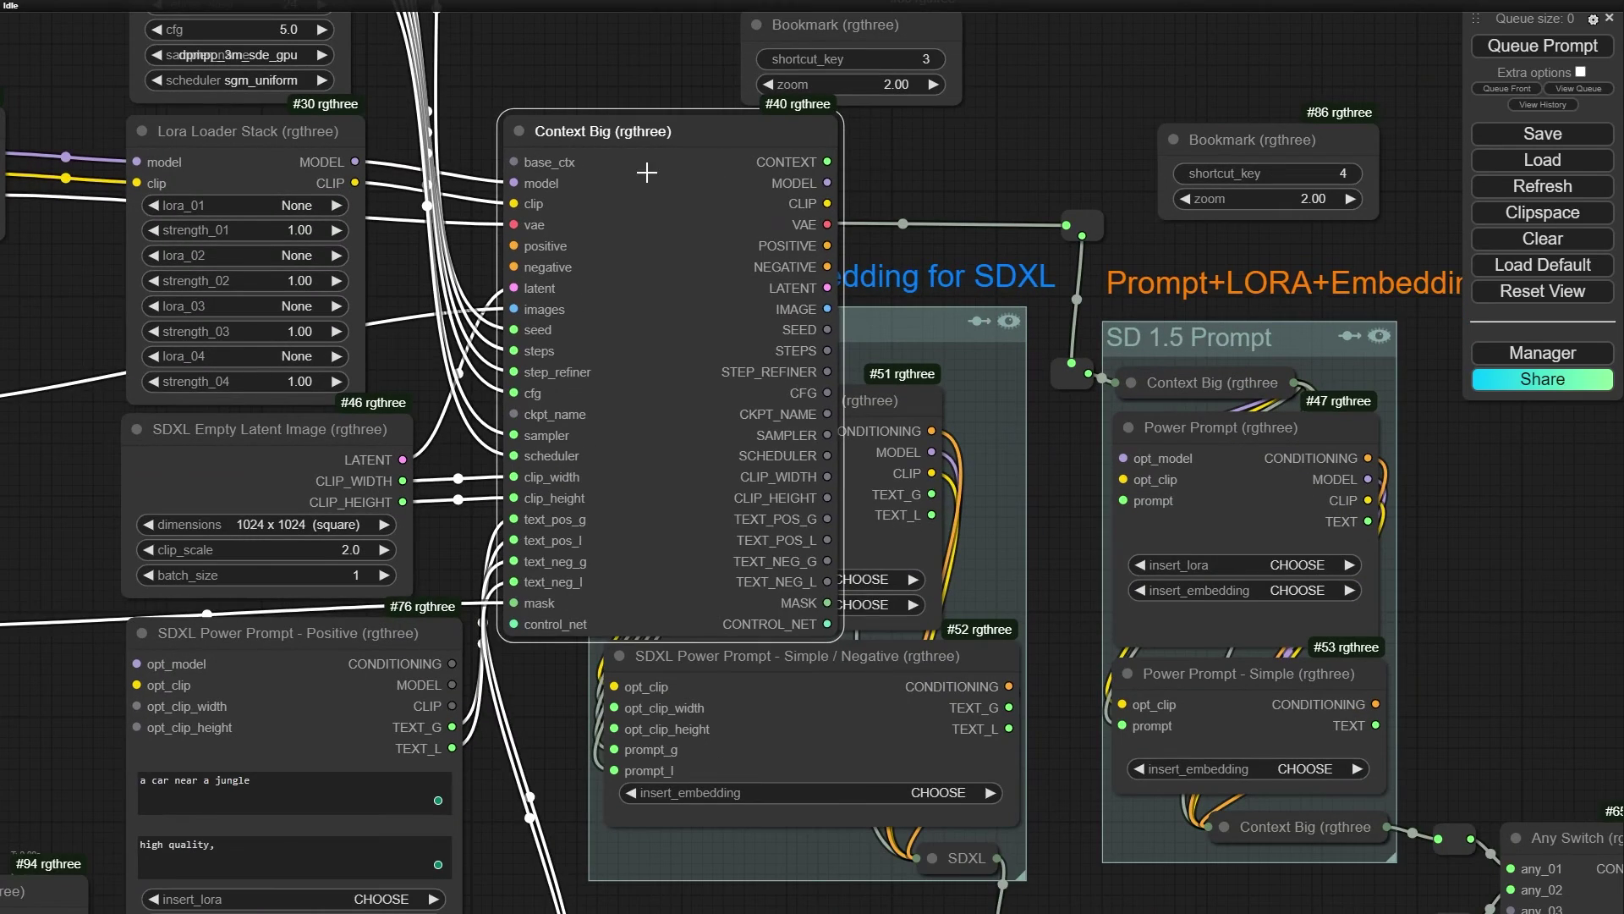
{"action": "left_click_drag", "start_coordinate": [647, 171], "coordinate": [780, 90]}
- Move the expanded Context Big node closer to the KSampler Config and Lora Loader Stack nodes, off the shortcut 3 bookmark
{"action": "left_click_drag", "start_coordinate": [486, 53], "coordinate": [306, 156]}
{"action": "scroll", "coordinate": [467, 212], "scroll_direction": "up", "scroll_amount": 1}
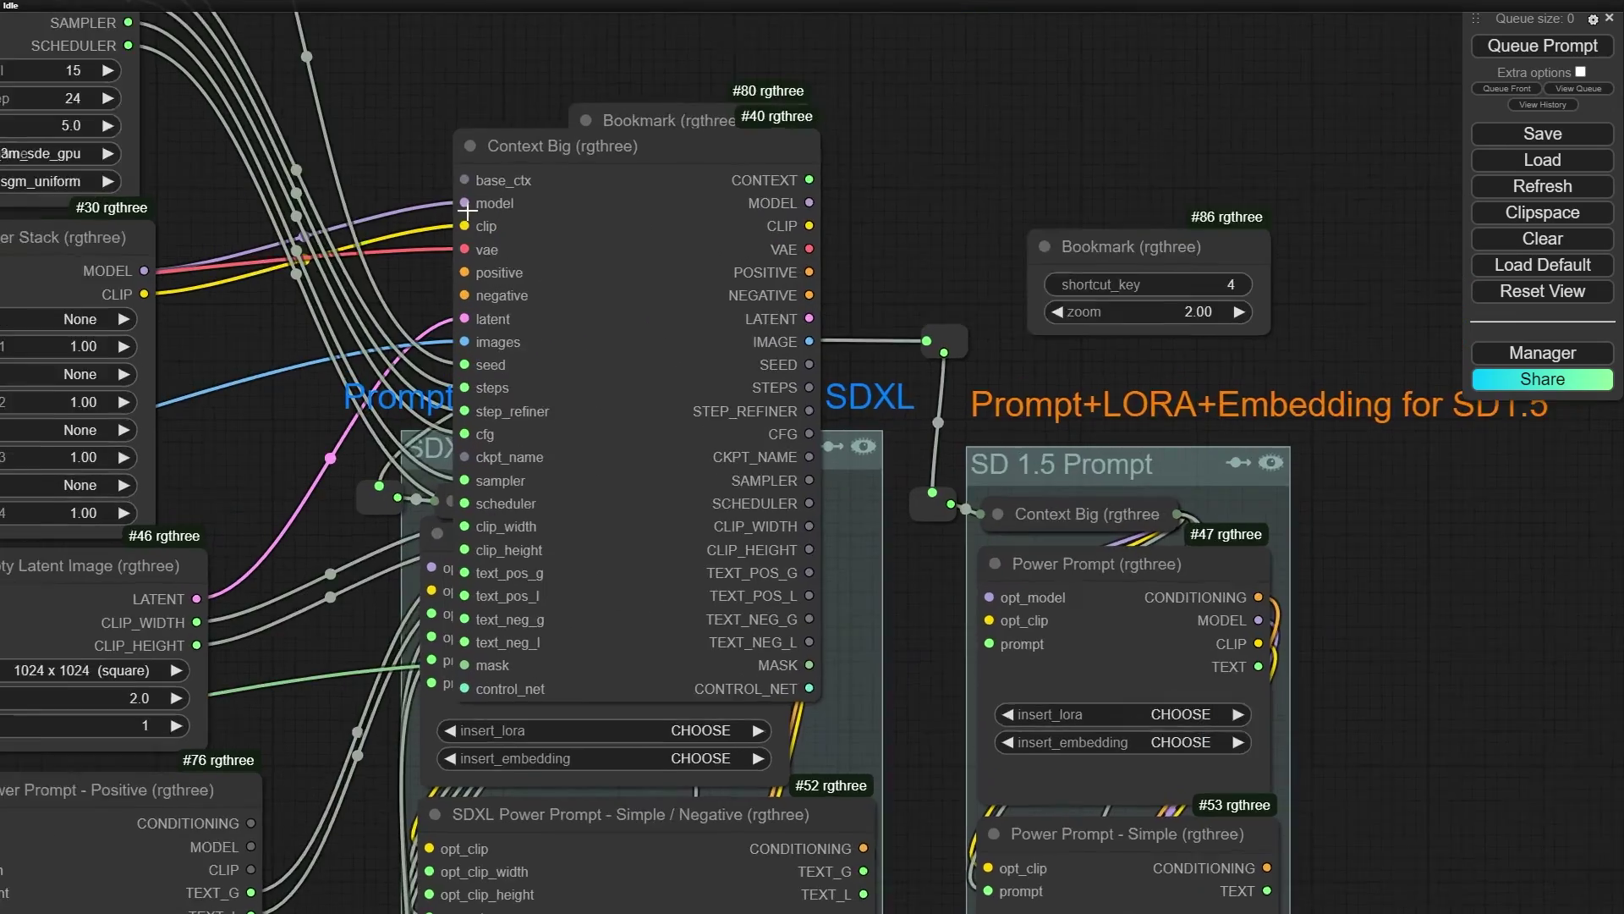
{"action": "scroll", "coordinate": [467, 212], "scroll_direction": "up", "scroll_amount": 3}
{"action": "scroll", "coordinate": [541, 466], "scroll_direction": "down", "scroll_amount": 4}
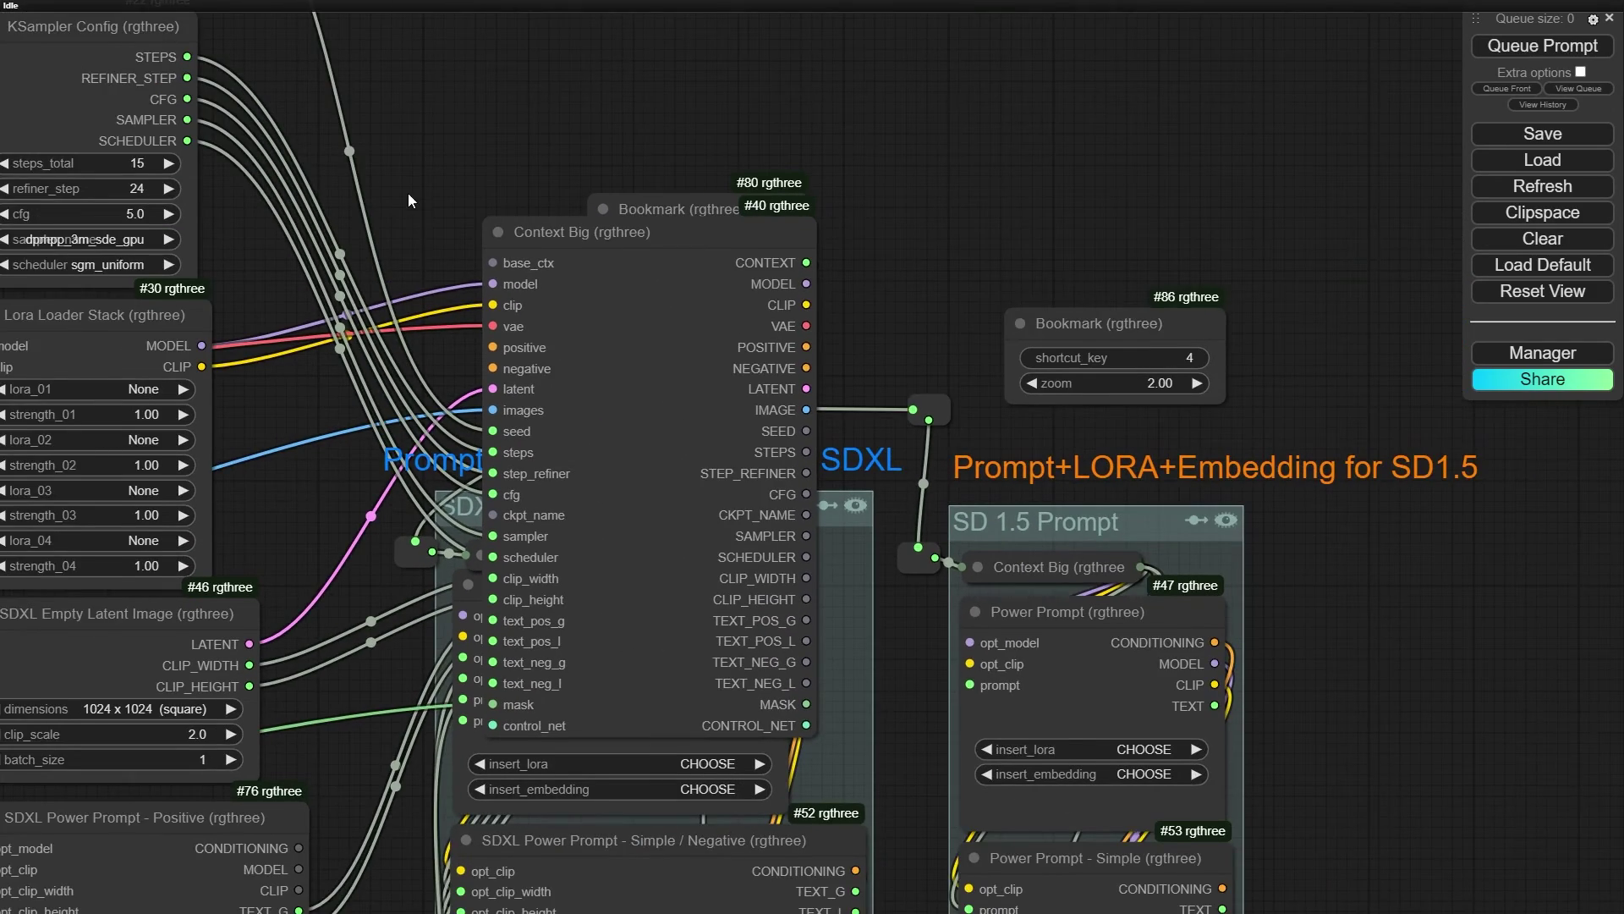
{"action": "left_click_drag", "start_coordinate": [408, 195], "coordinate": [397, 191]}
{"action": "left_click_drag", "start_coordinate": [539, 222], "coordinate": [407, 143]}
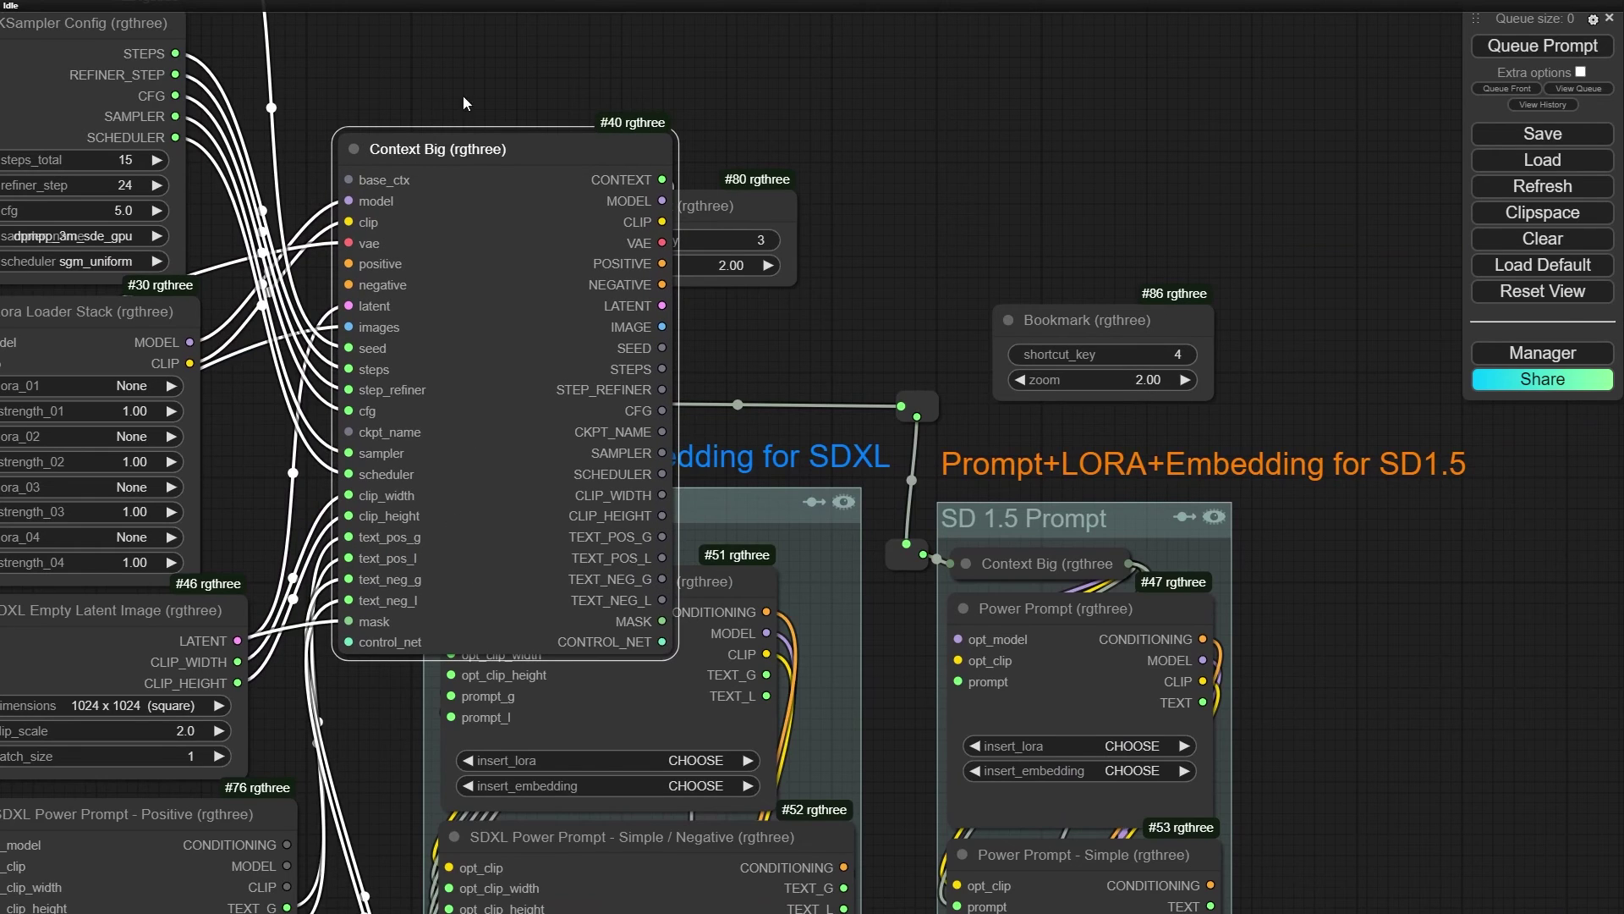
{"action": "scroll", "coordinate": [449, 172], "scroll_direction": "up", "scroll_amount": 5}
{"action": "scroll", "coordinate": [257, 234], "scroll_direction": "down", "scroll_amount": 2}
{"action": "left_click_drag", "start_coordinate": [226, 215], "coordinate": [224, 154]}
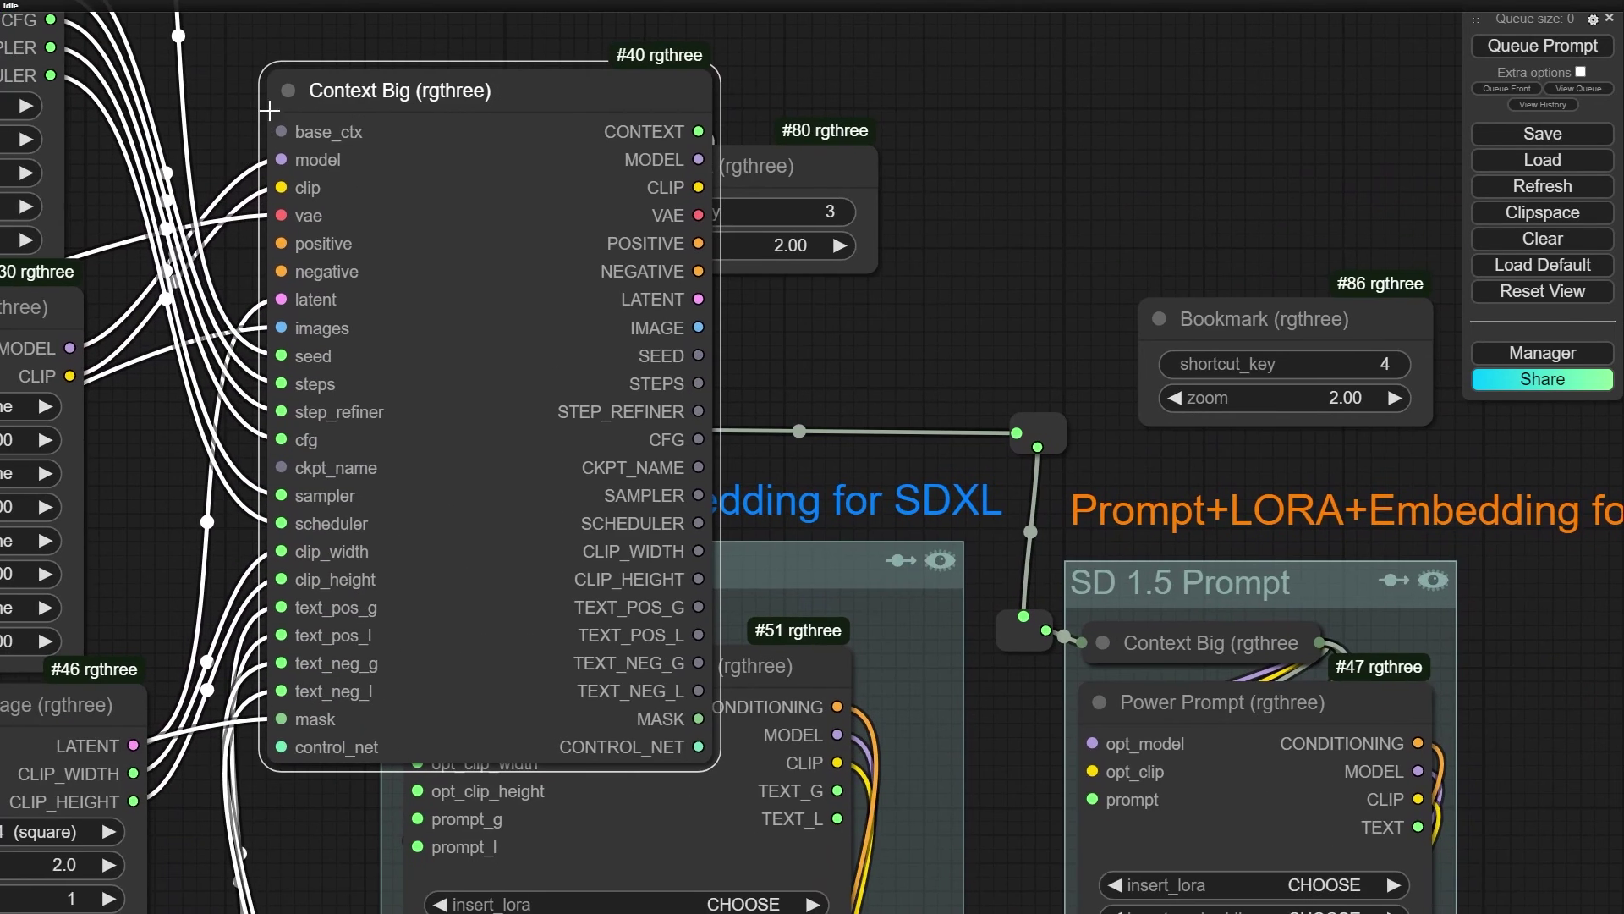
- Collapse the Context Big node beside the shortcut 3 bookmark and branch its context output to a new reroute above that bookmark
{"action": "left_click", "coordinate": [282, 85]}
{"action": "left_click", "coordinate": [282, 91]}
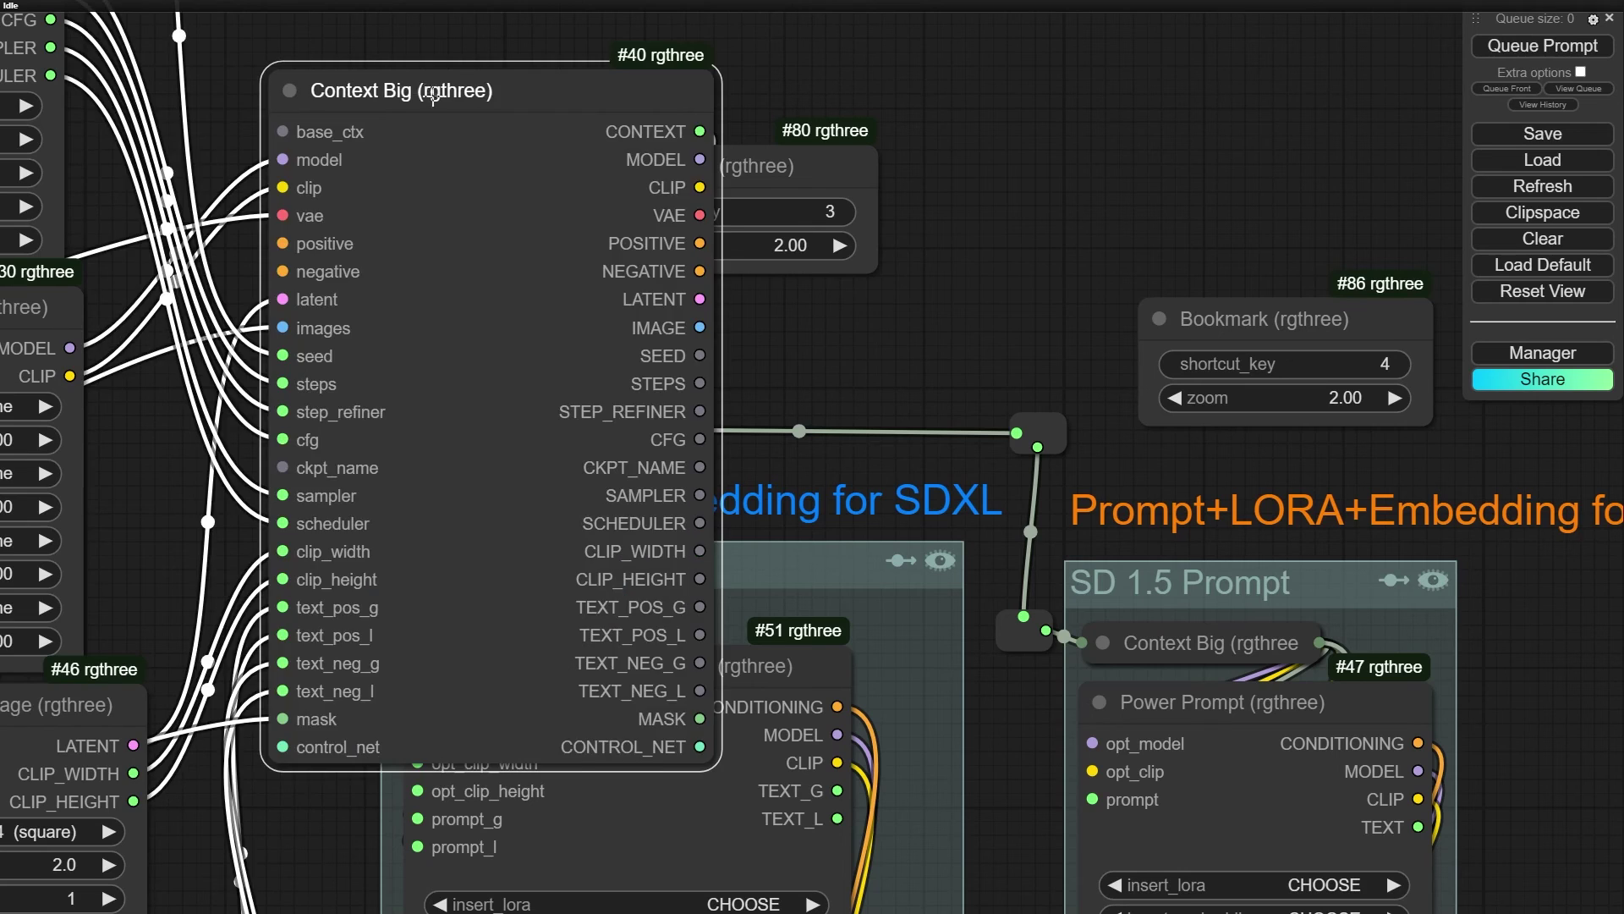
{"action": "left_click_drag", "start_coordinate": [435, 95], "coordinate": [107, 164]}
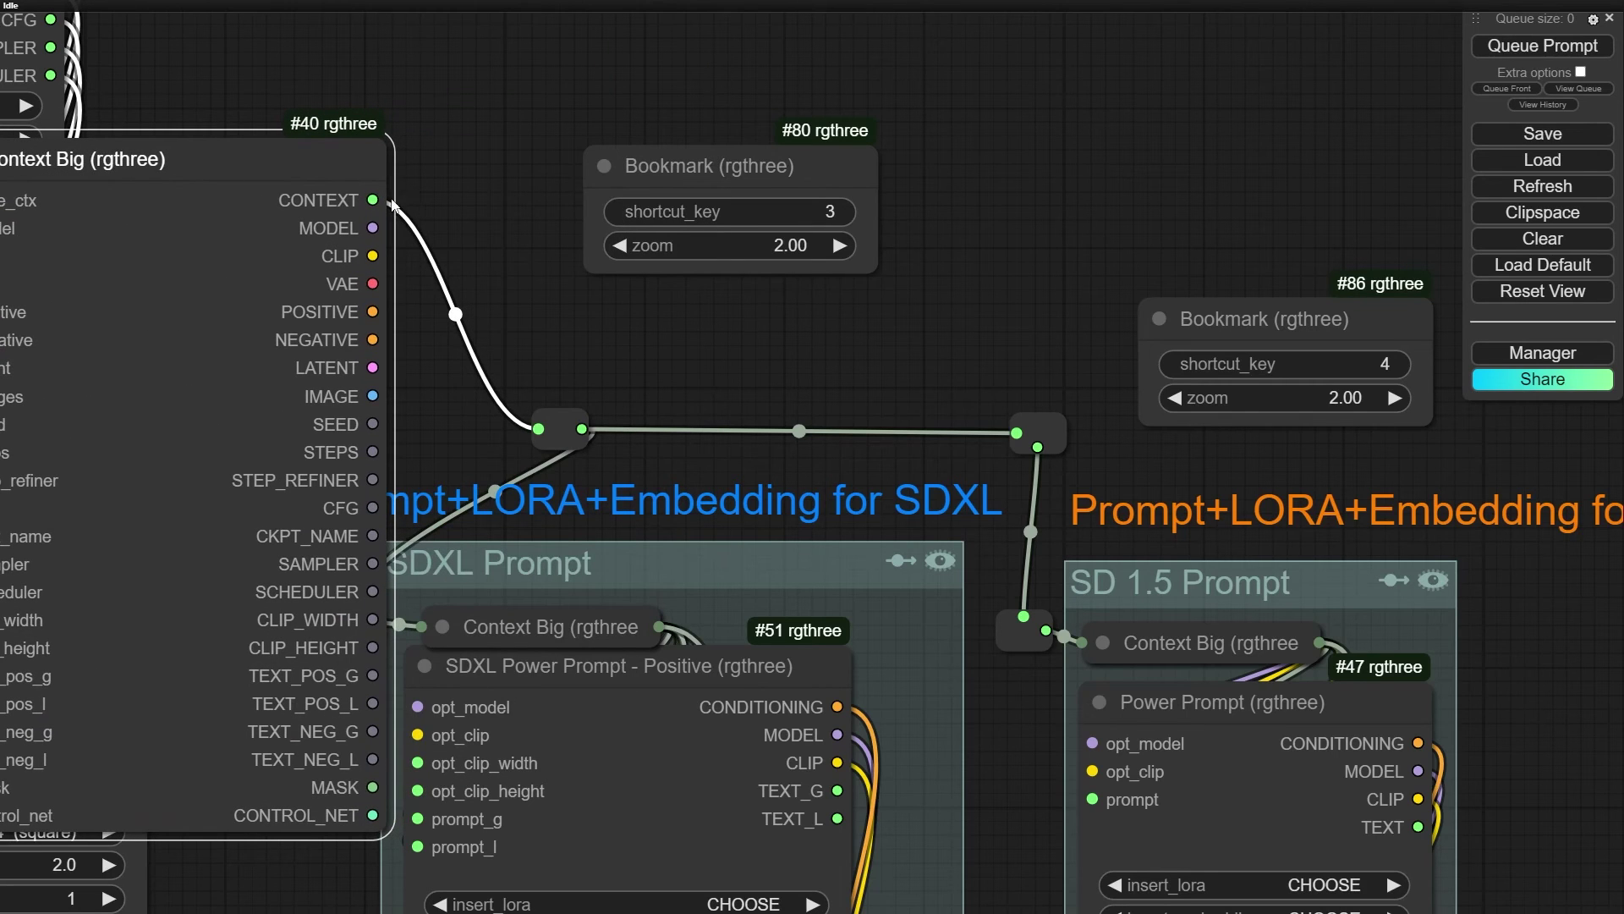
{"action": "left_click_drag", "start_coordinate": [447, 186], "coordinate": [727, 67]}
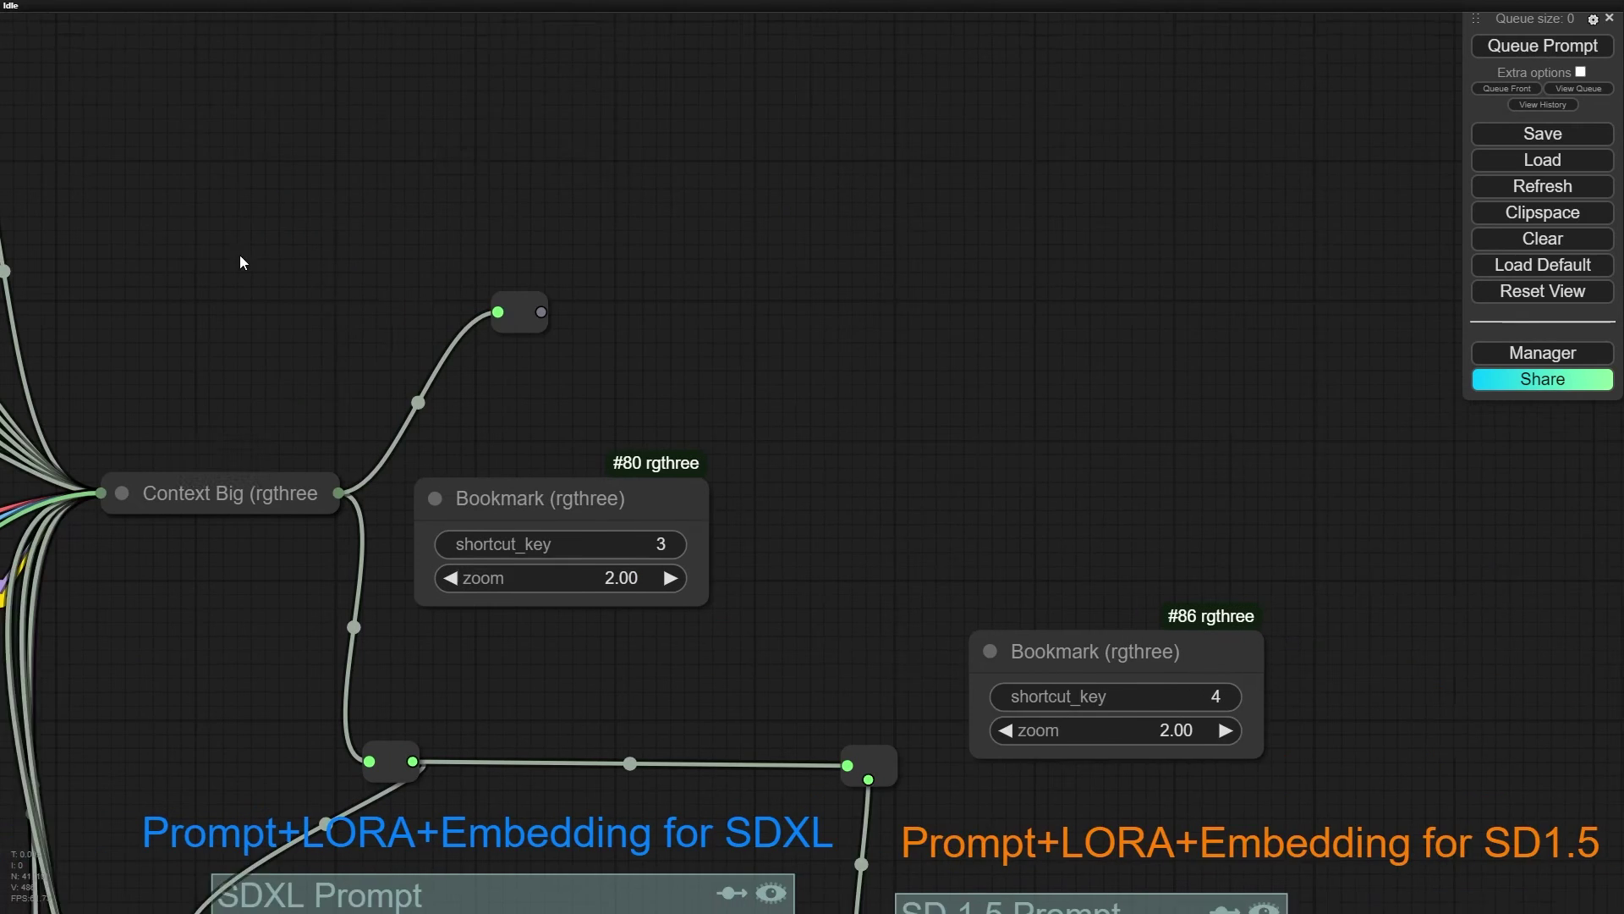
- Add another Context Big (rgthree) node and connect the new reroute to its base_ctx input
{"action": "double_click", "coordinate": [745, 141]}
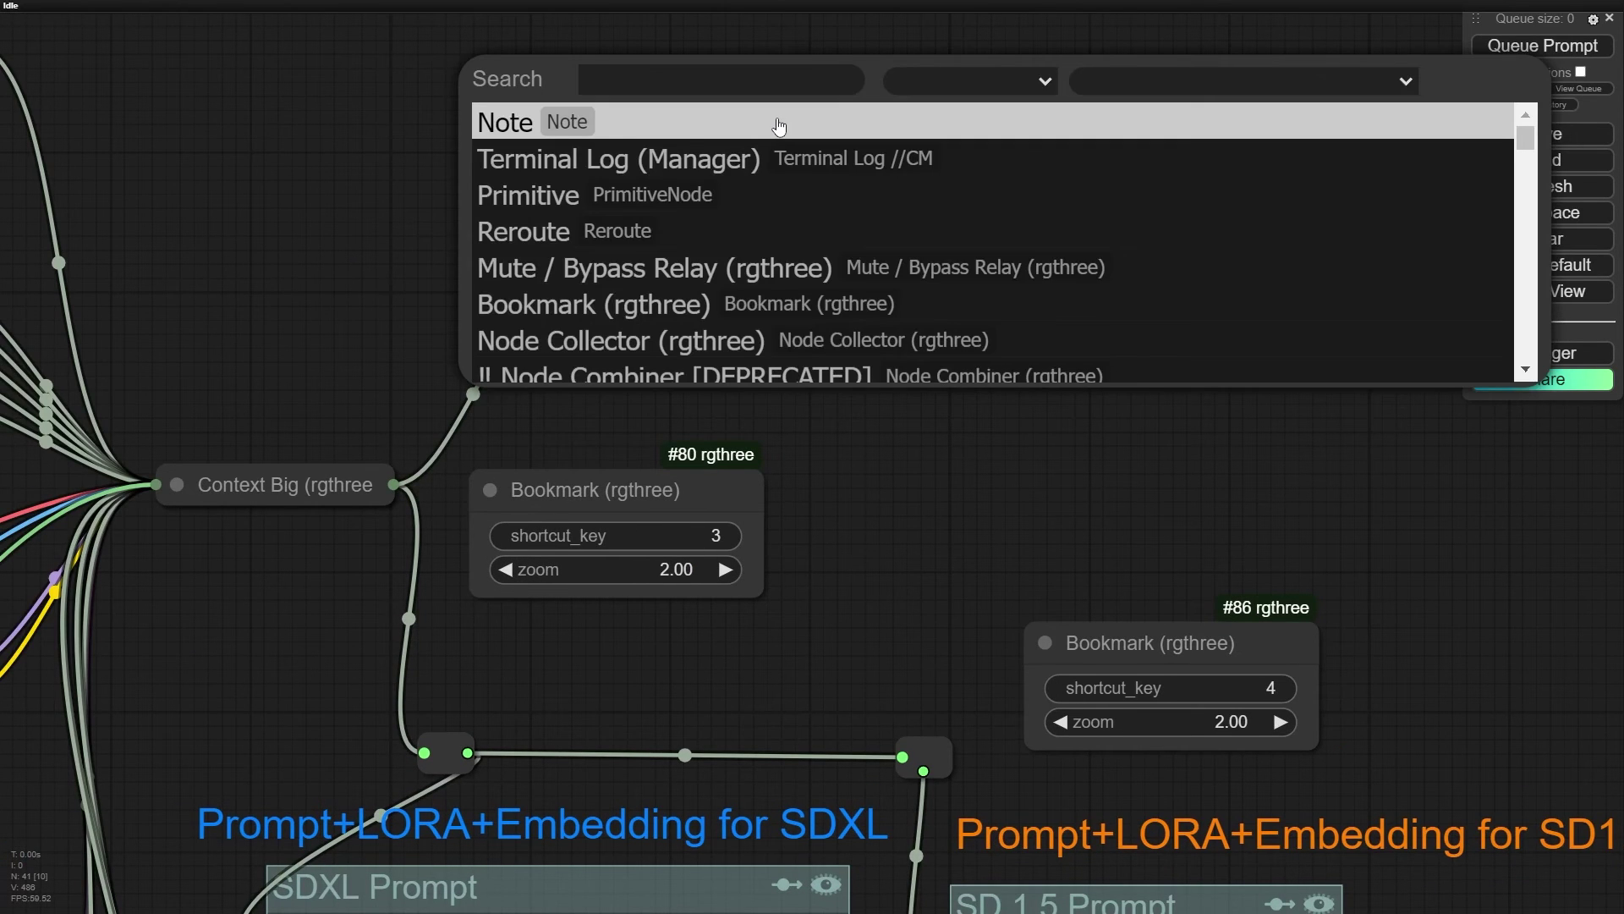
{"action": "type", "text": "cont"}
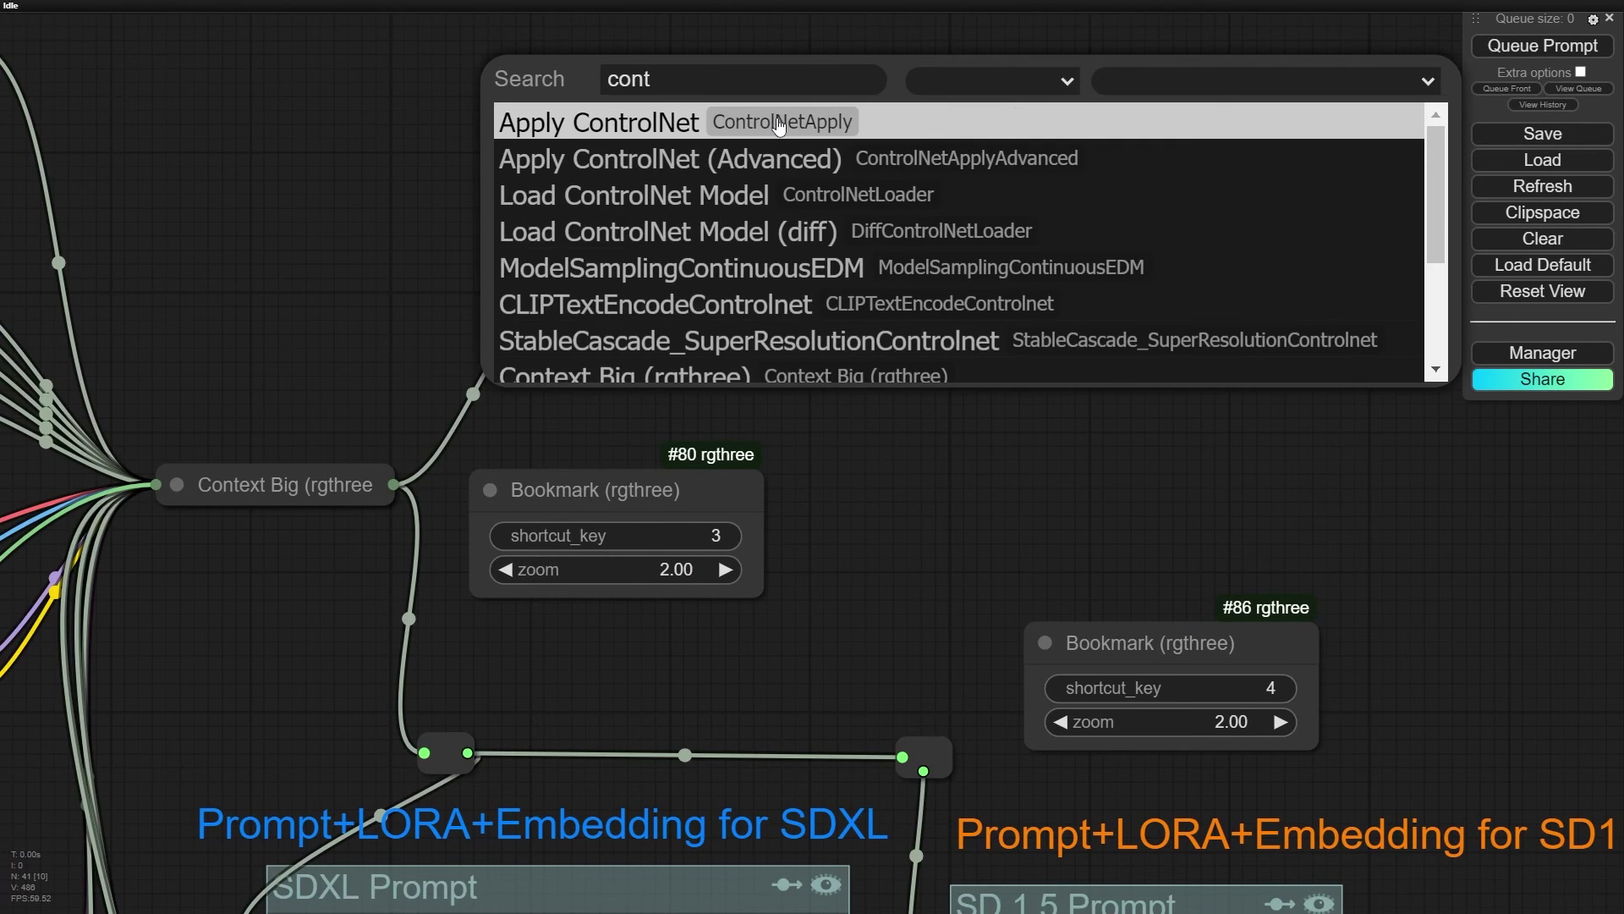
{"action": "type", "text": "e"}
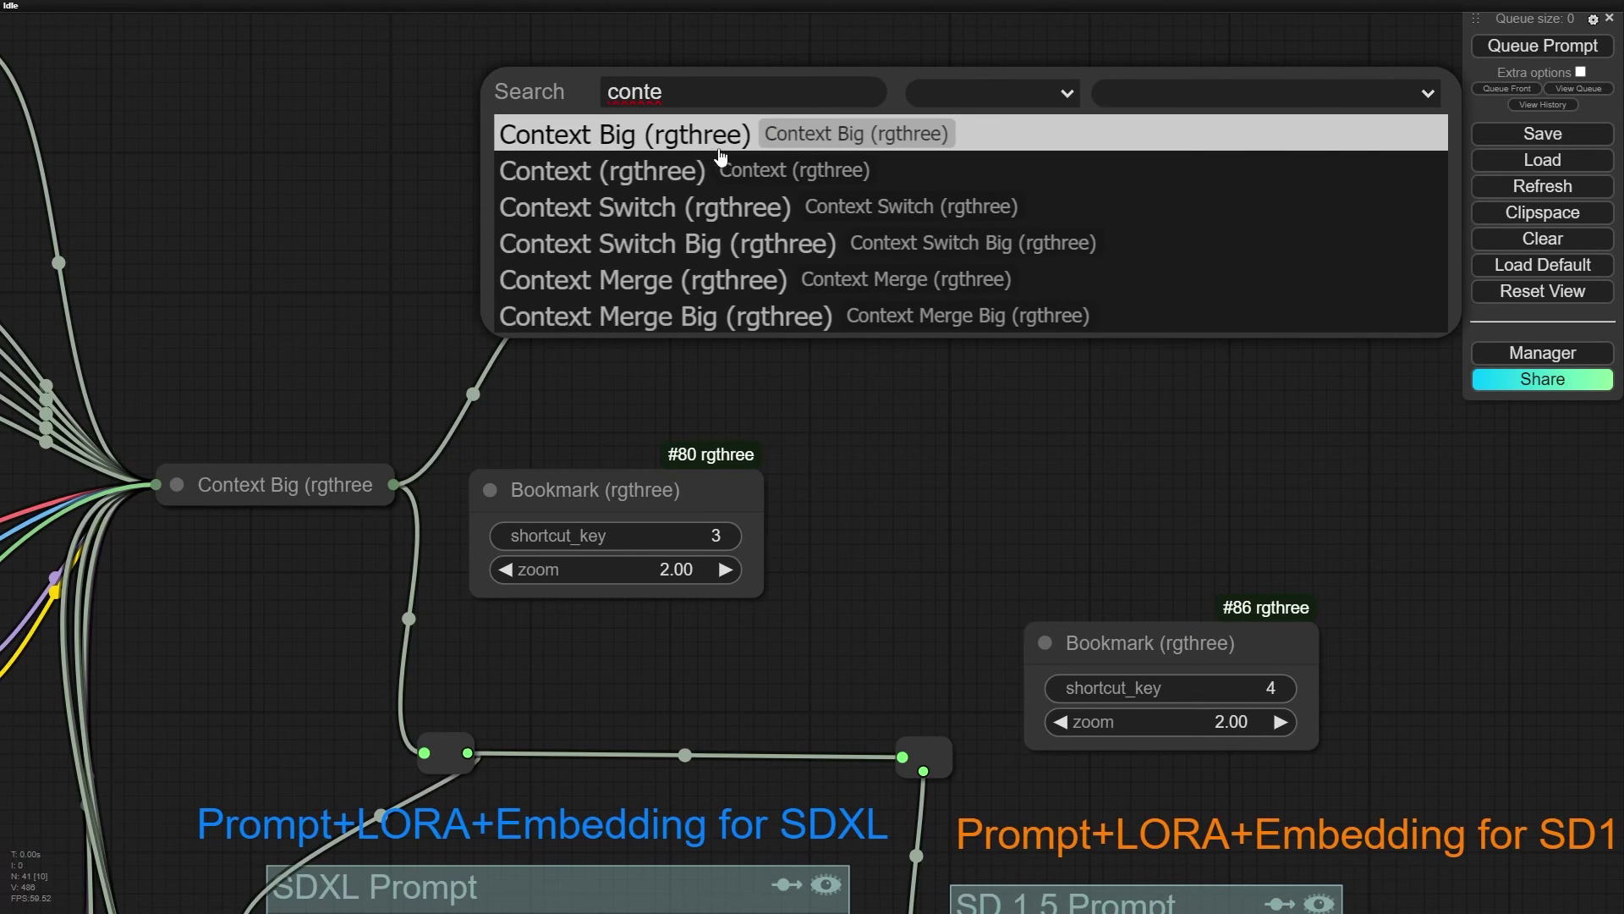
{"action": "left_click", "coordinate": [627, 152]}
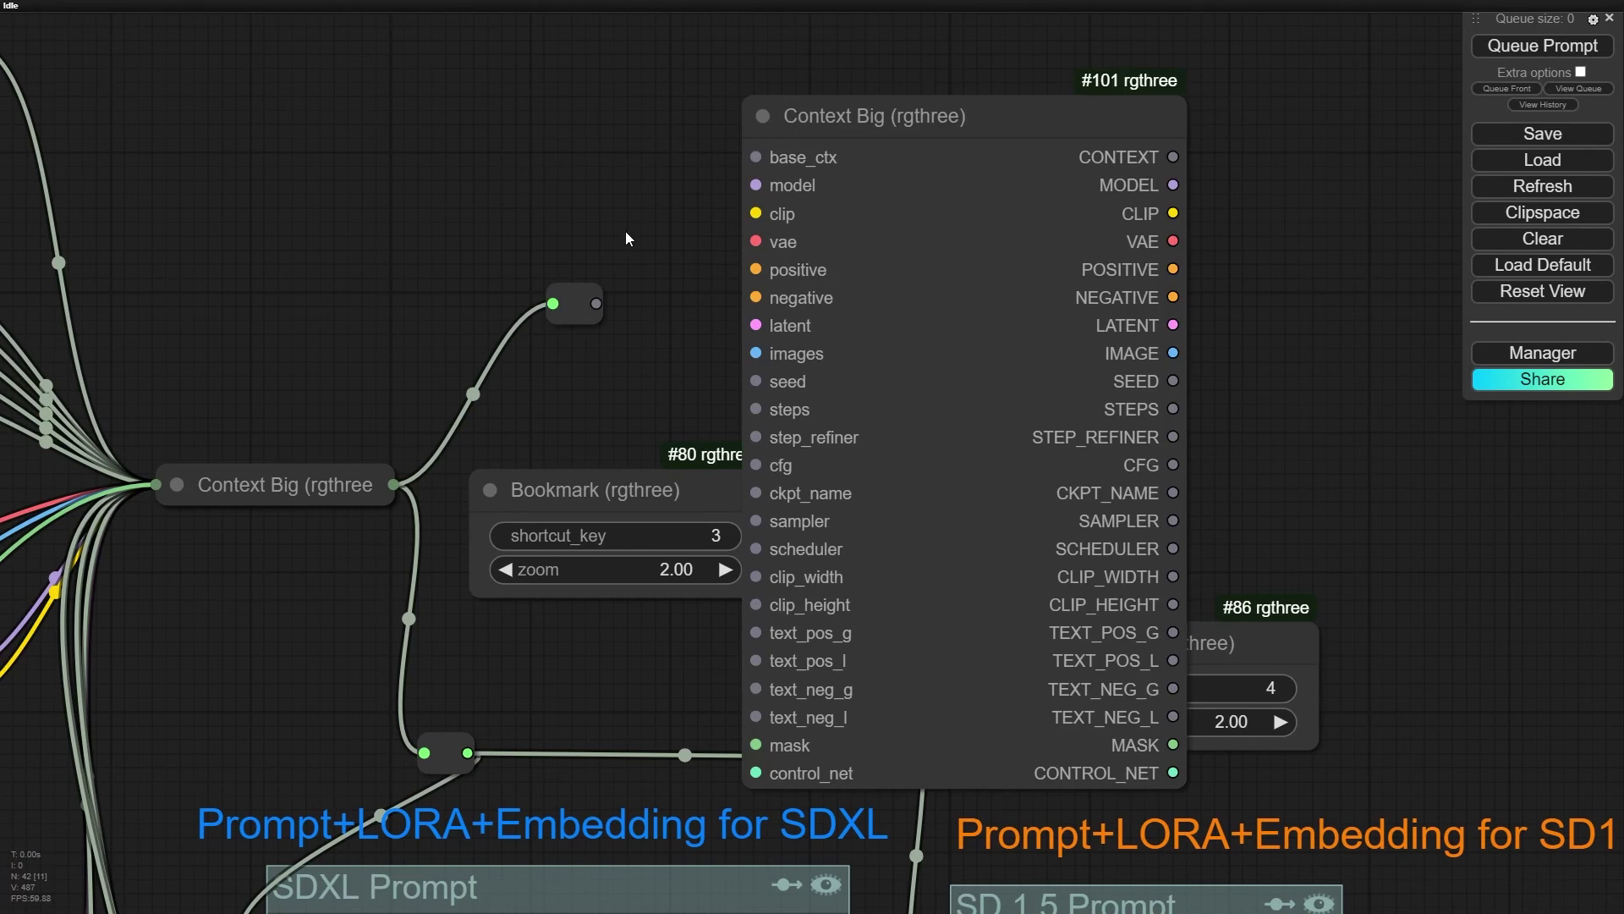
{"action": "left_click_drag", "start_coordinate": [626, 232], "coordinate": [456, 209]}
{"action": "left_click_drag", "start_coordinate": [431, 276], "coordinate": [438, 122]}
{"action": "scroll", "coordinate": [438, 123], "scroll_direction": "down", "scroll_amount": 5}
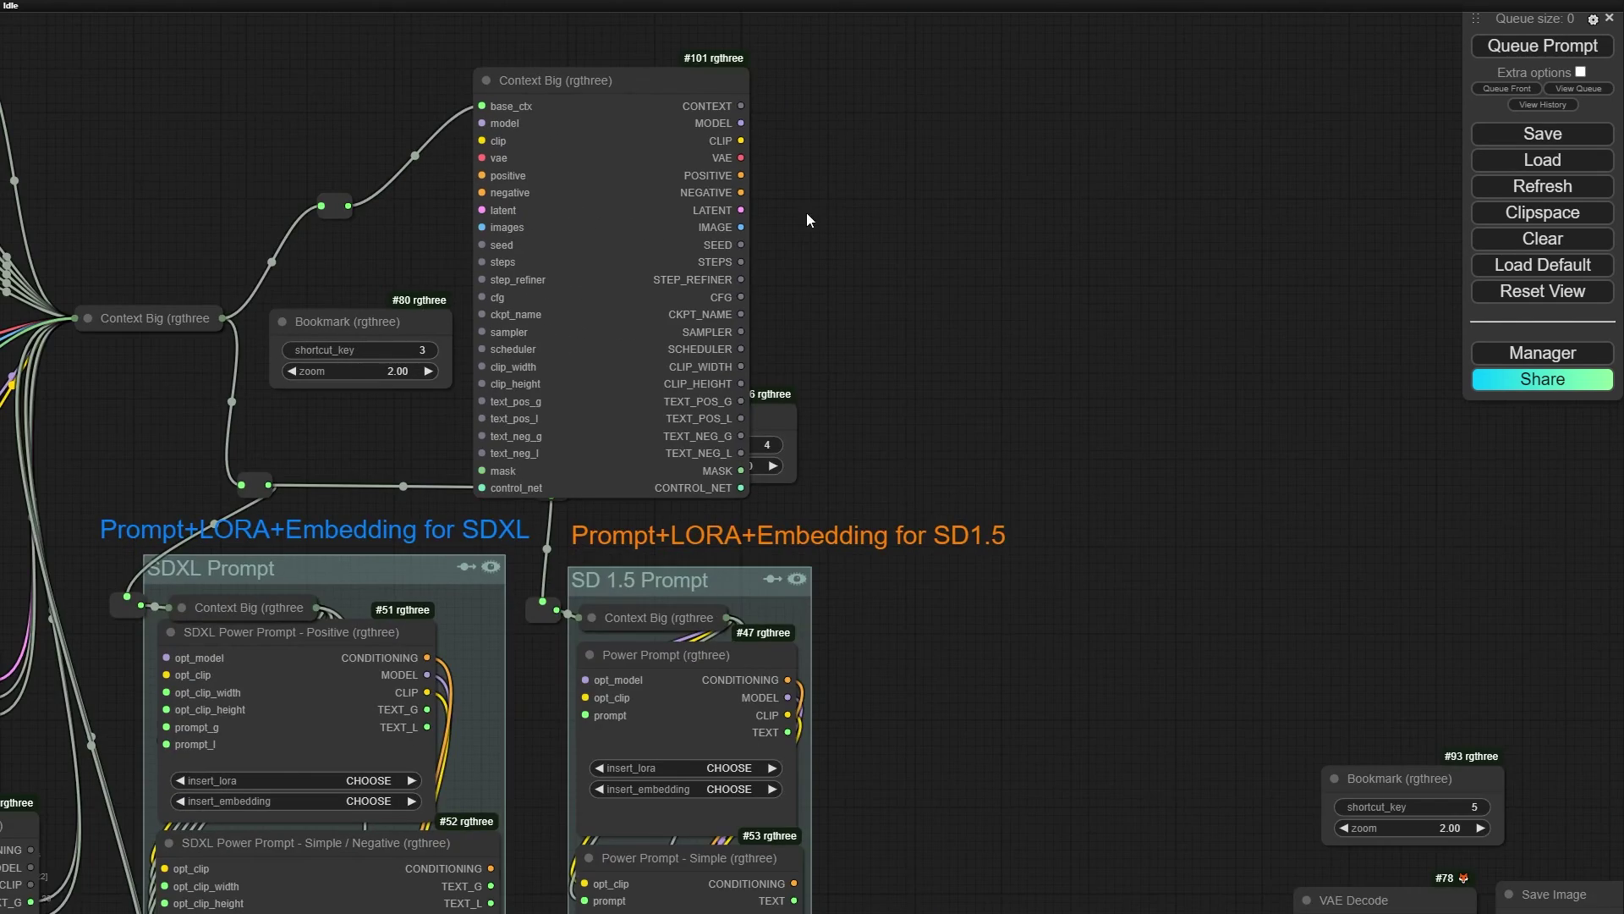
- Move the newly added Context Big node to open canvas well to the right of the SD 1.5 Prompt group
{"action": "left_click_drag", "start_coordinate": [787, 375], "coordinate": [703, 500]}
{"action": "left_click", "coordinate": [574, 199]}
{"action": "left_click_drag", "start_coordinate": [573, 199], "coordinate": [1096, 134]}
{"action": "left_click_drag", "start_coordinate": [1227, 356], "coordinate": [739, 366]}
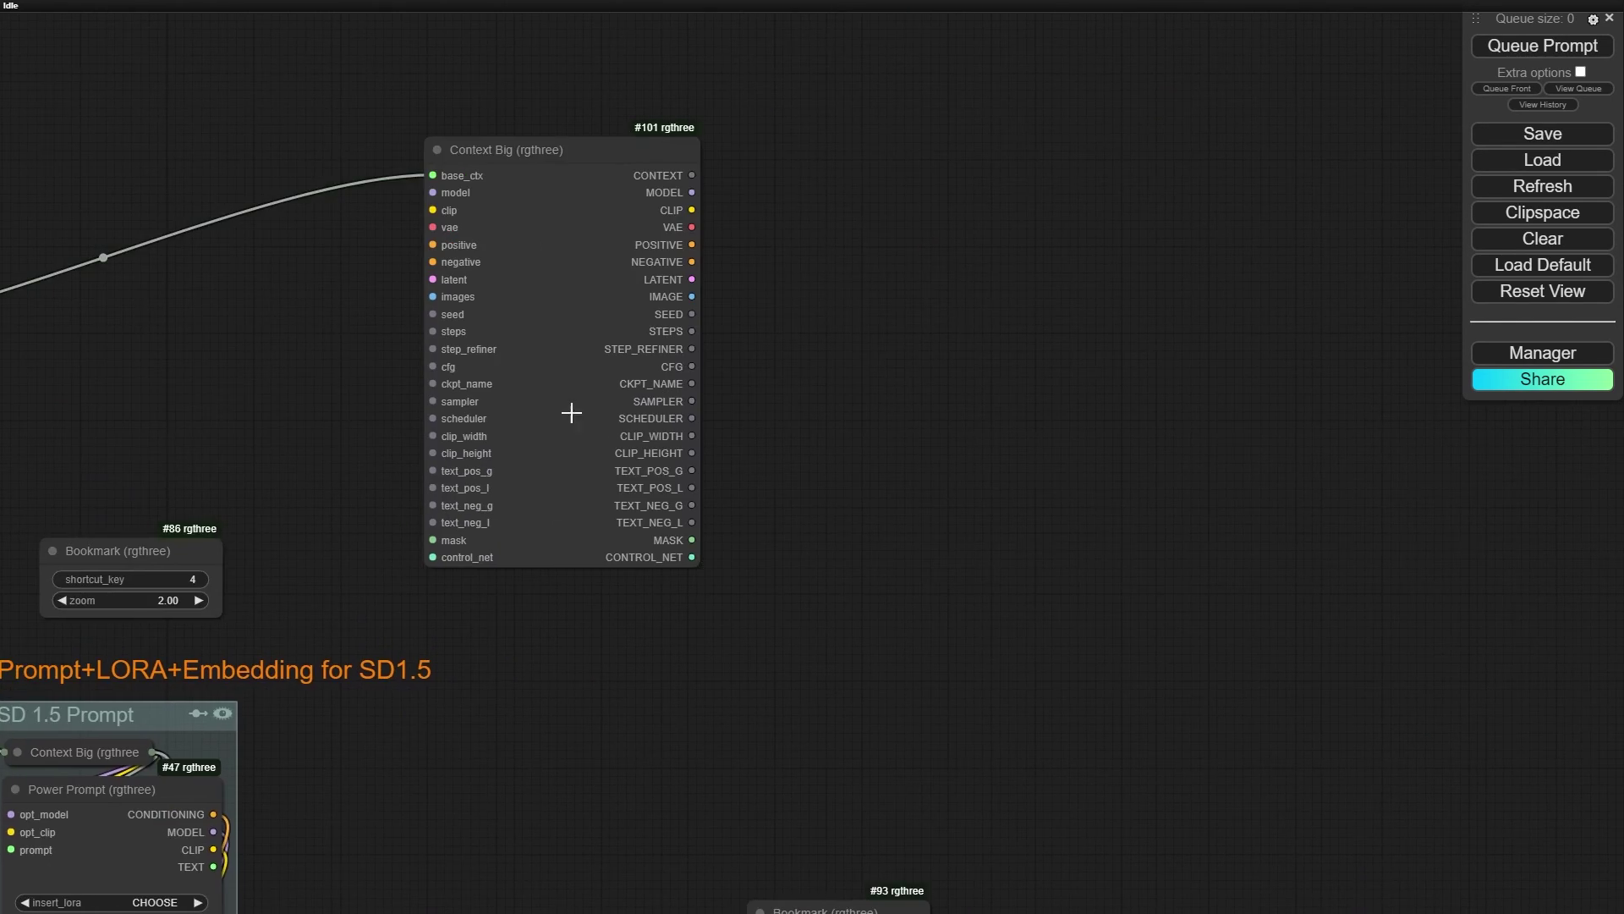
{"action": "scroll", "coordinate": [743, 245], "scroll_direction": "up", "scroll_amount": 5}
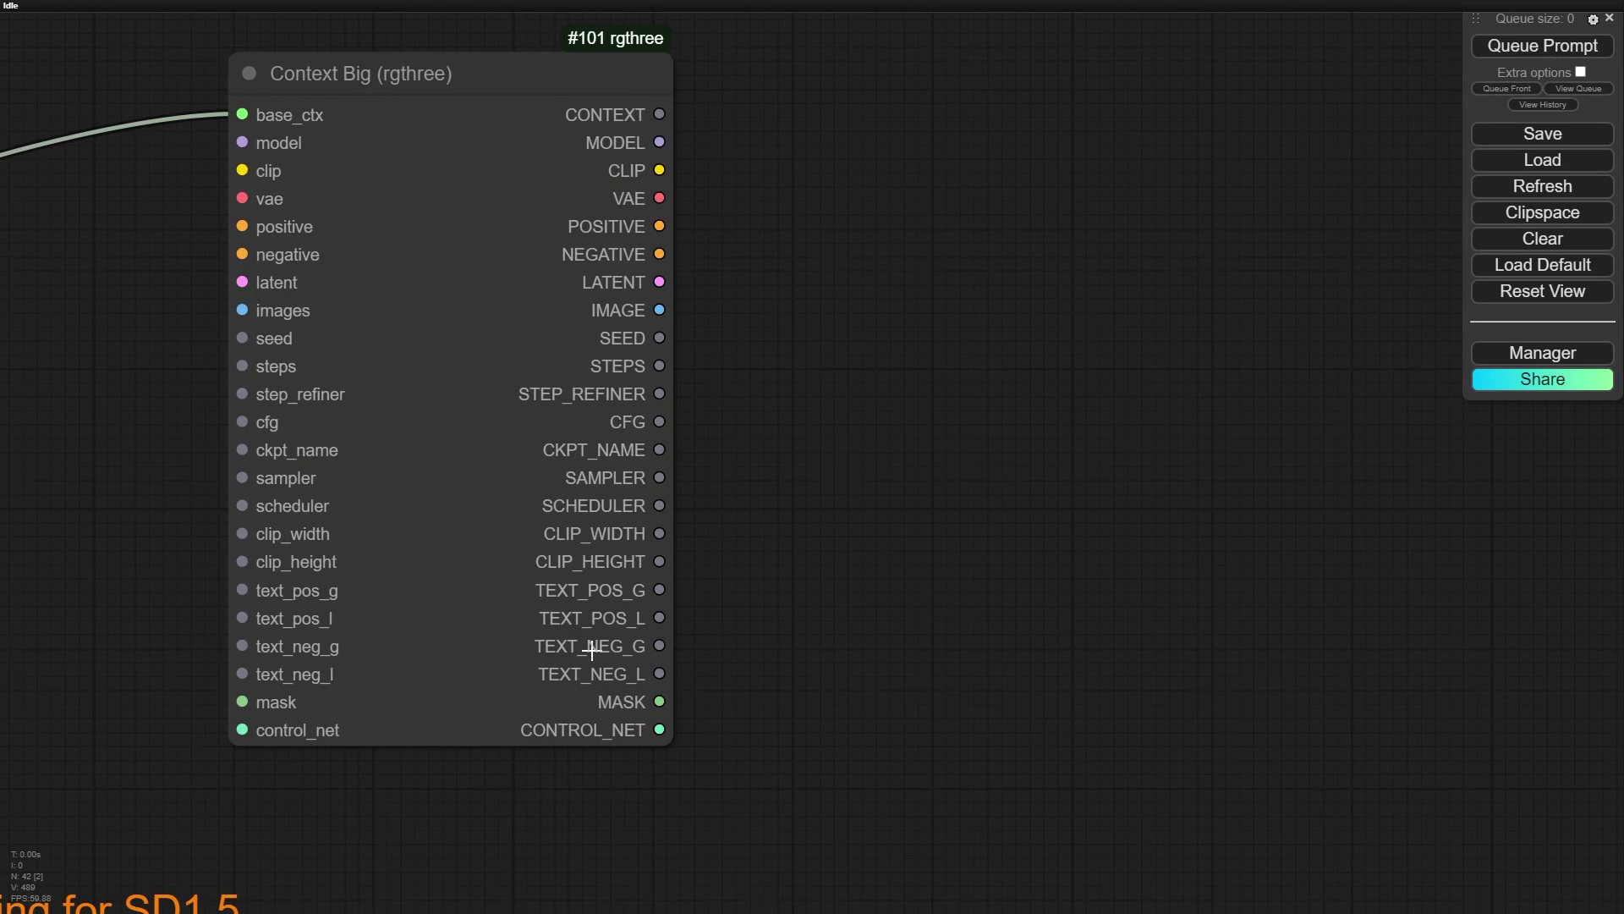
{"action": "scroll", "coordinate": [591, 650], "scroll_direction": "down", "scroll_amount": 5}
- Raise the reroute so that its link runs nearly level into the new Context Big node's base_ctx input
{"action": "left_click_drag", "start_coordinate": [188, 459], "coordinate": [479, 439]}
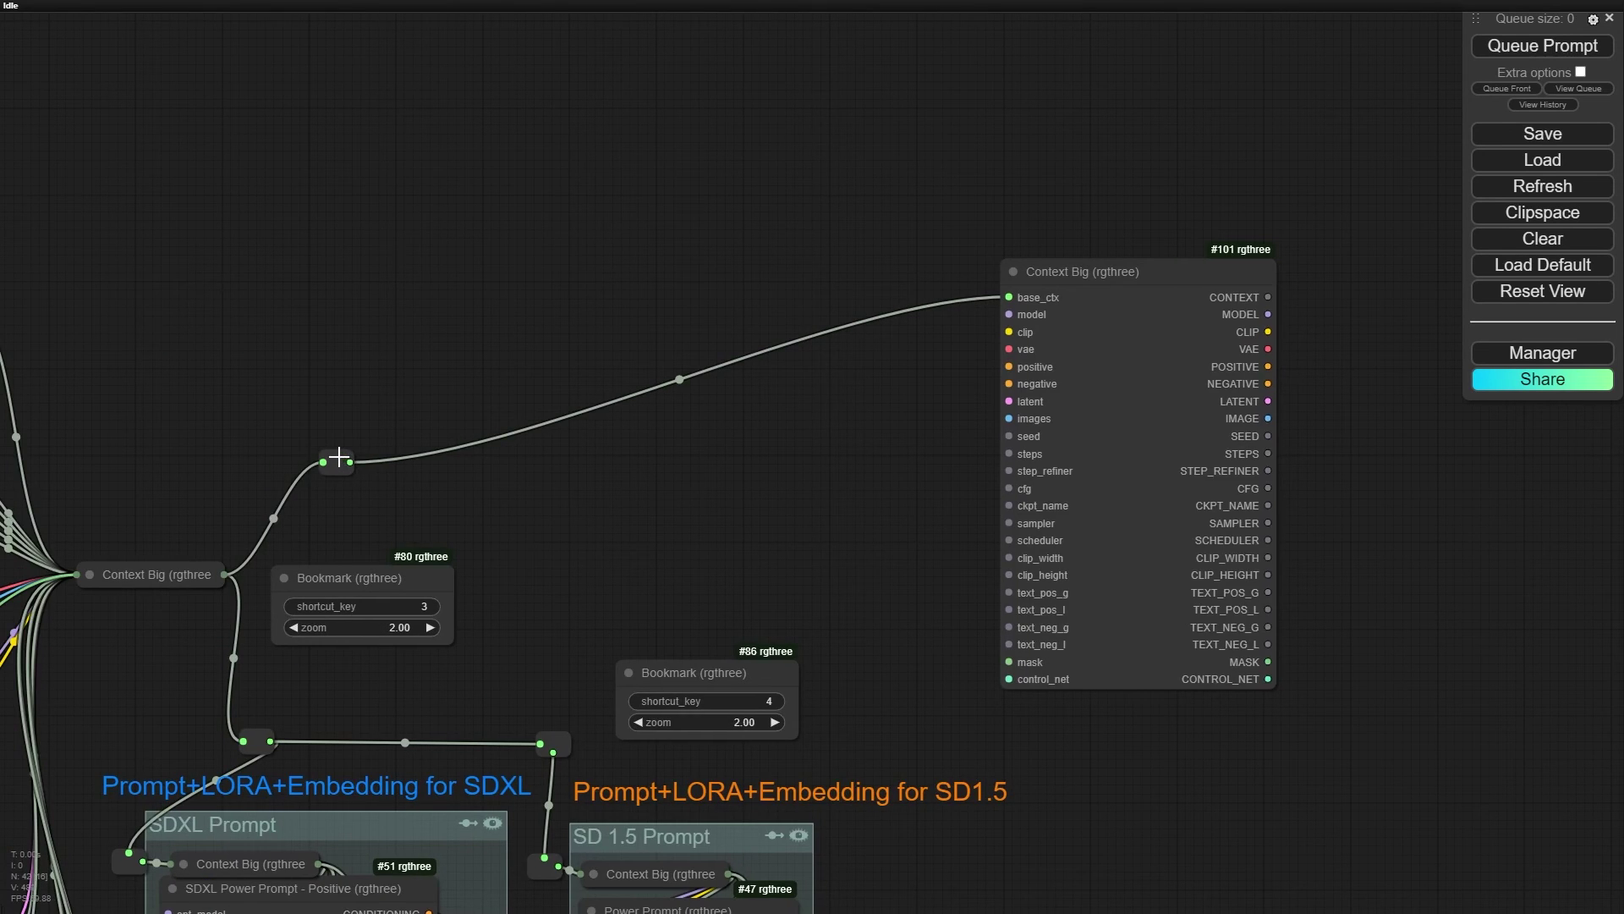
{"action": "left_click_drag", "start_coordinate": [350, 462], "coordinate": [355, 277]}
{"action": "left_click_drag", "start_coordinate": [576, 397], "coordinate": [1, 217]}
{"action": "scroll", "coordinate": [457, 121], "scroll_direction": "down", "scroll_amount": 3}
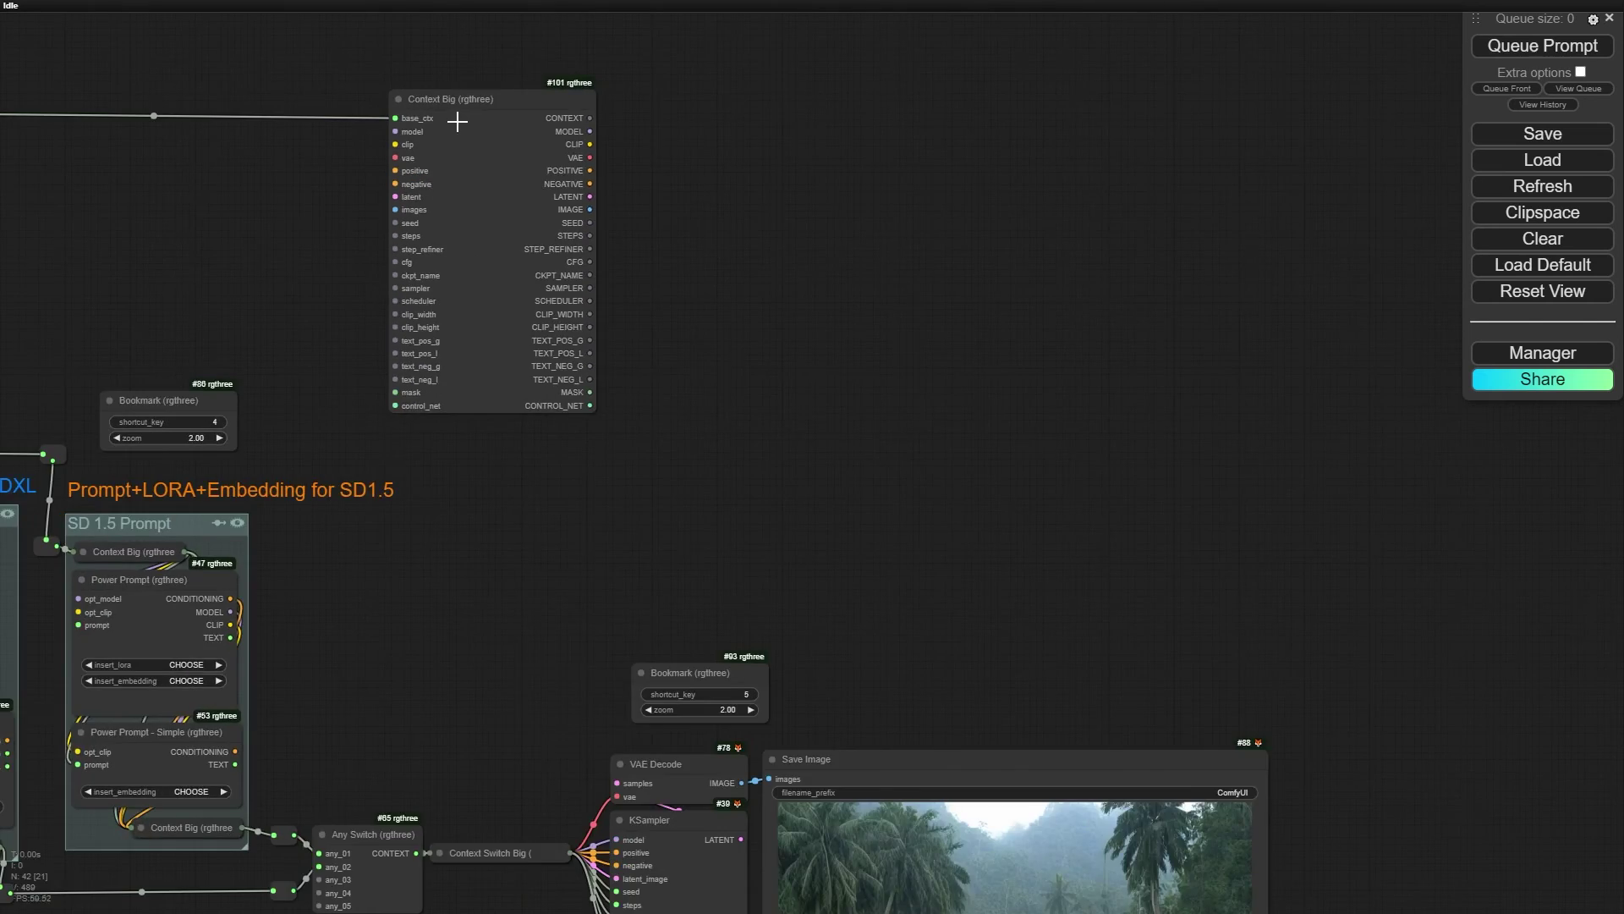
{"action": "scroll", "coordinate": [456, 121], "scroll_direction": "up", "scroll_amount": 5}
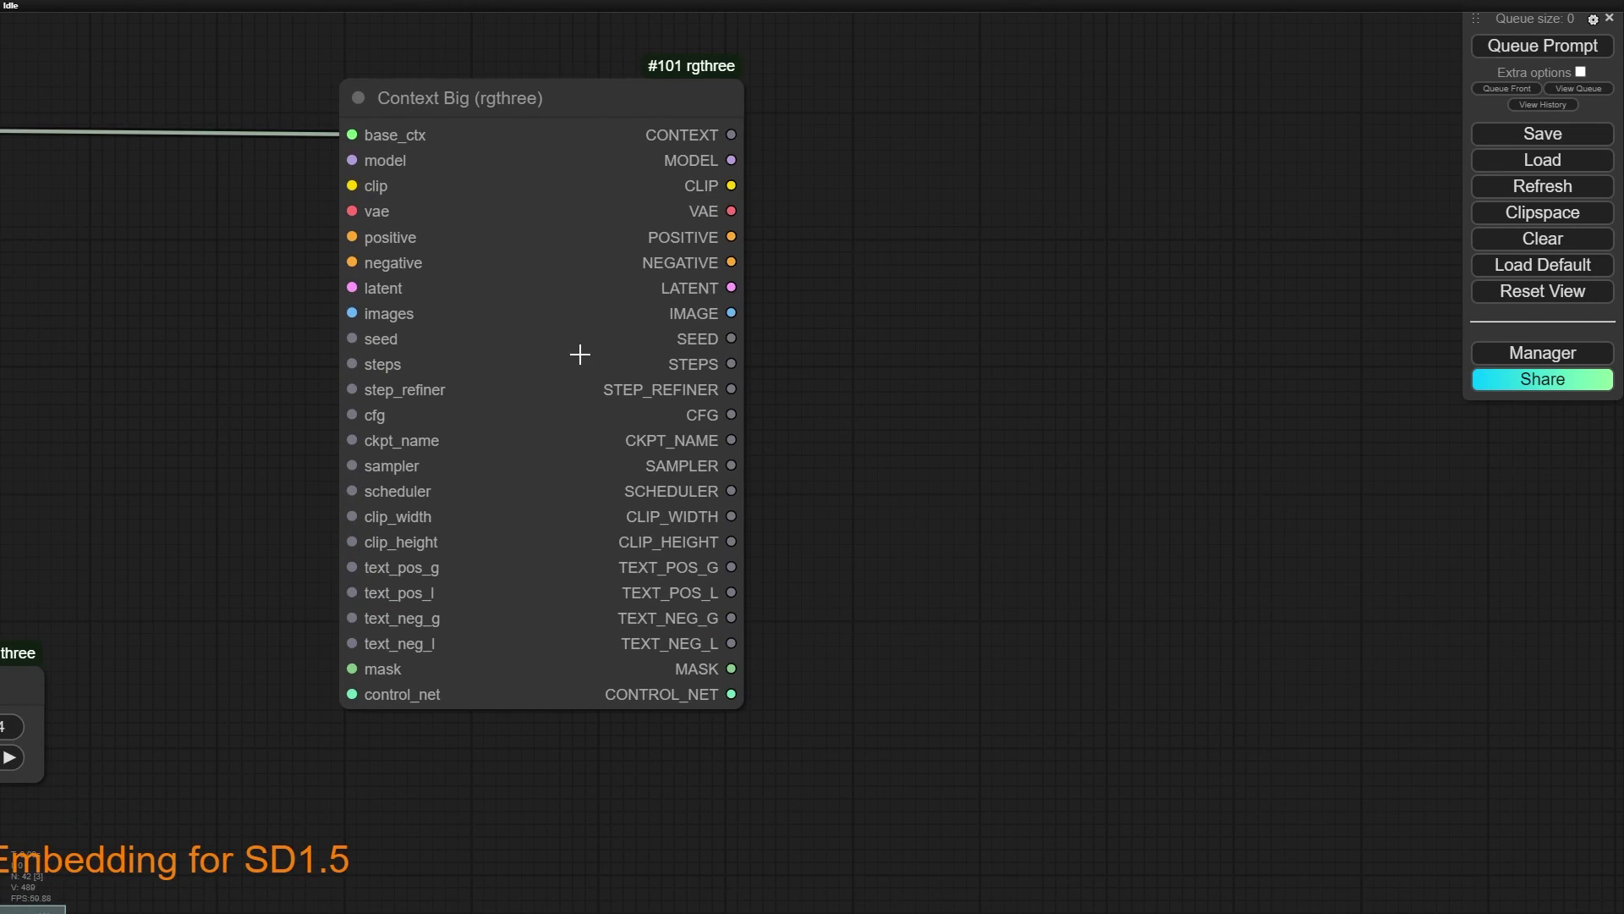
- Collapse the newly added Context Big node
{"action": "left_click", "coordinate": [363, 91]}
{"action": "left_click_drag", "start_coordinate": [462, 104], "coordinate": [68, 194]}
{"action": "left_click_drag", "start_coordinate": [165, 355], "coordinate": [1167, 165]}
{"action": "left_click_drag", "start_coordinate": [1010, 21], "coordinate": [733, 281]}
{"action": "left_click", "coordinate": [734, 269]}
{"action": "left_click_drag", "start_coordinate": [540, 324], "coordinate": [682, 91]}
{"action": "left_click_drag", "start_coordinate": [433, 628], "coordinate": [759, 127]}
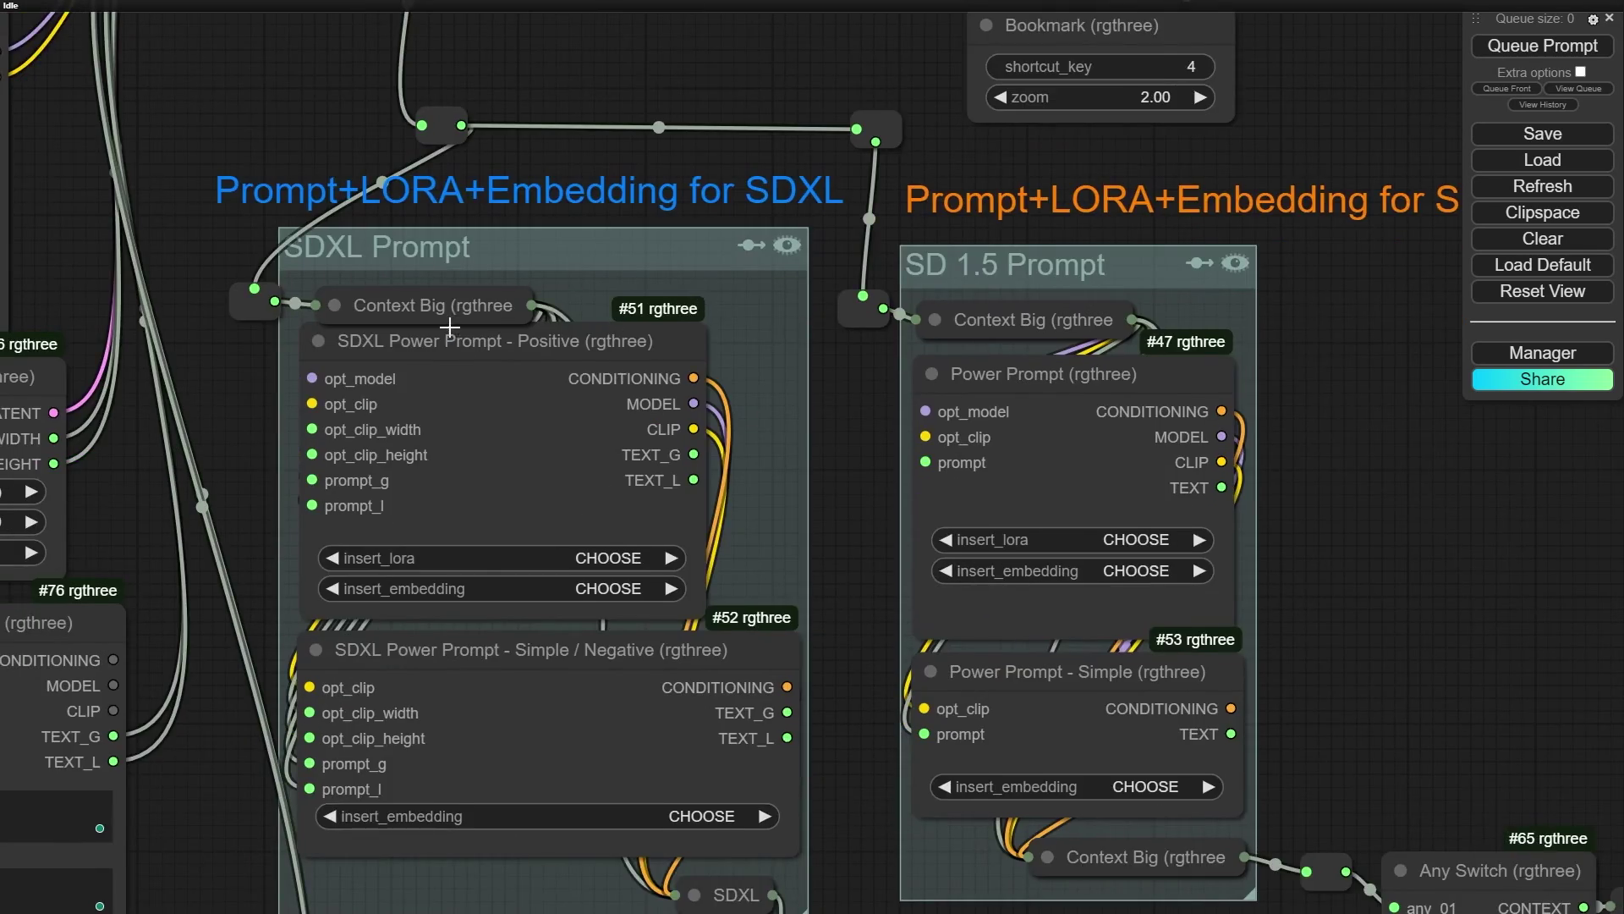
- Nudge the SDXL Prompt group with its nodes slightly up and to the right, up against its blue label
{"action": "scroll", "coordinate": [450, 329], "scroll_direction": "down", "scroll_amount": 3}
{"action": "left_click_drag", "start_coordinate": [283, 424], "coordinate": [314, 268]}
{"action": "scroll", "coordinate": [699, 744], "scroll_direction": "up", "scroll_amount": 2}
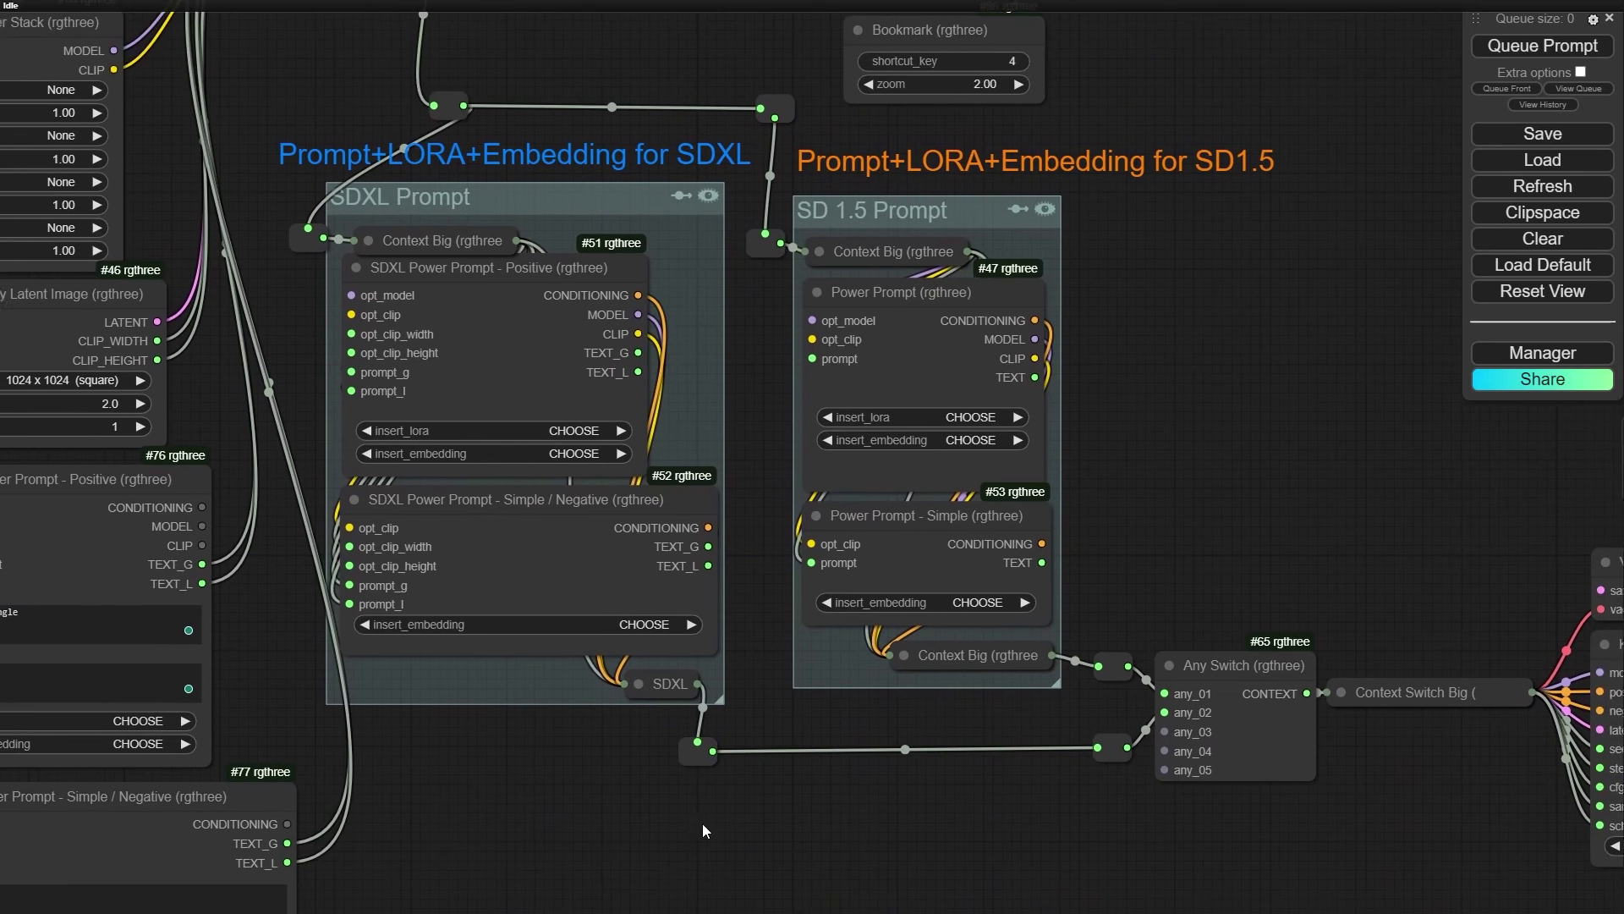
{"action": "left_click_drag", "start_coordinate": [739, 810], "coordinate": [987, 772]}
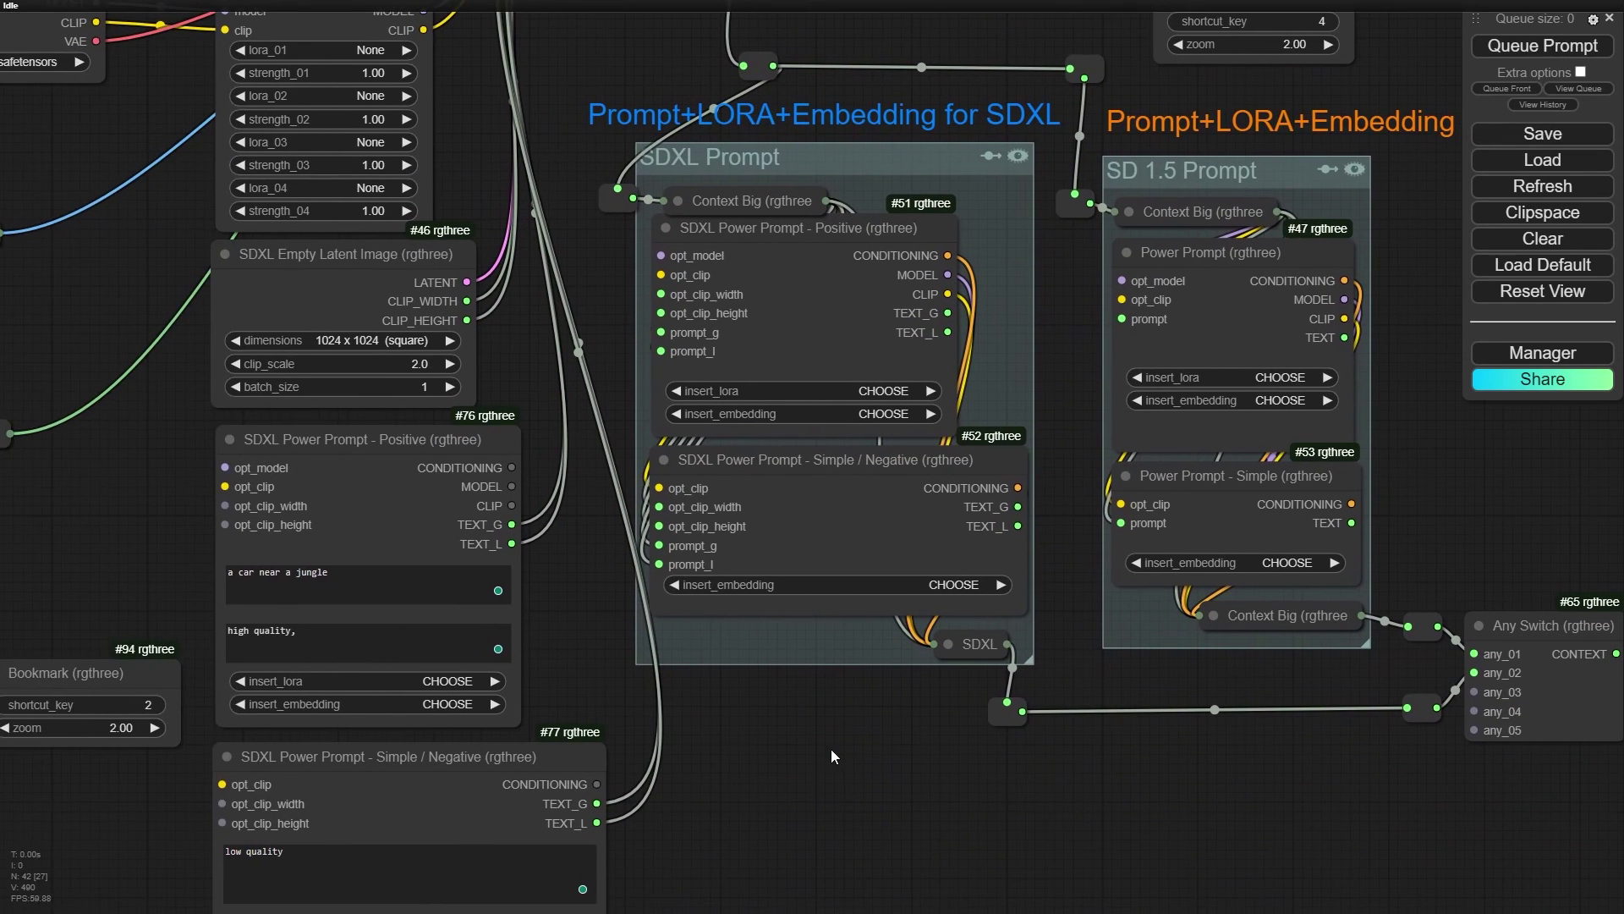
{"action": "left_click_drag", "start_coordinate": [831, 749], "coordinate": [719, 753]}
{"action": "scroll", "coordinate": [745, 207], "scroll_direction": "up", "scroll_amount": 4}
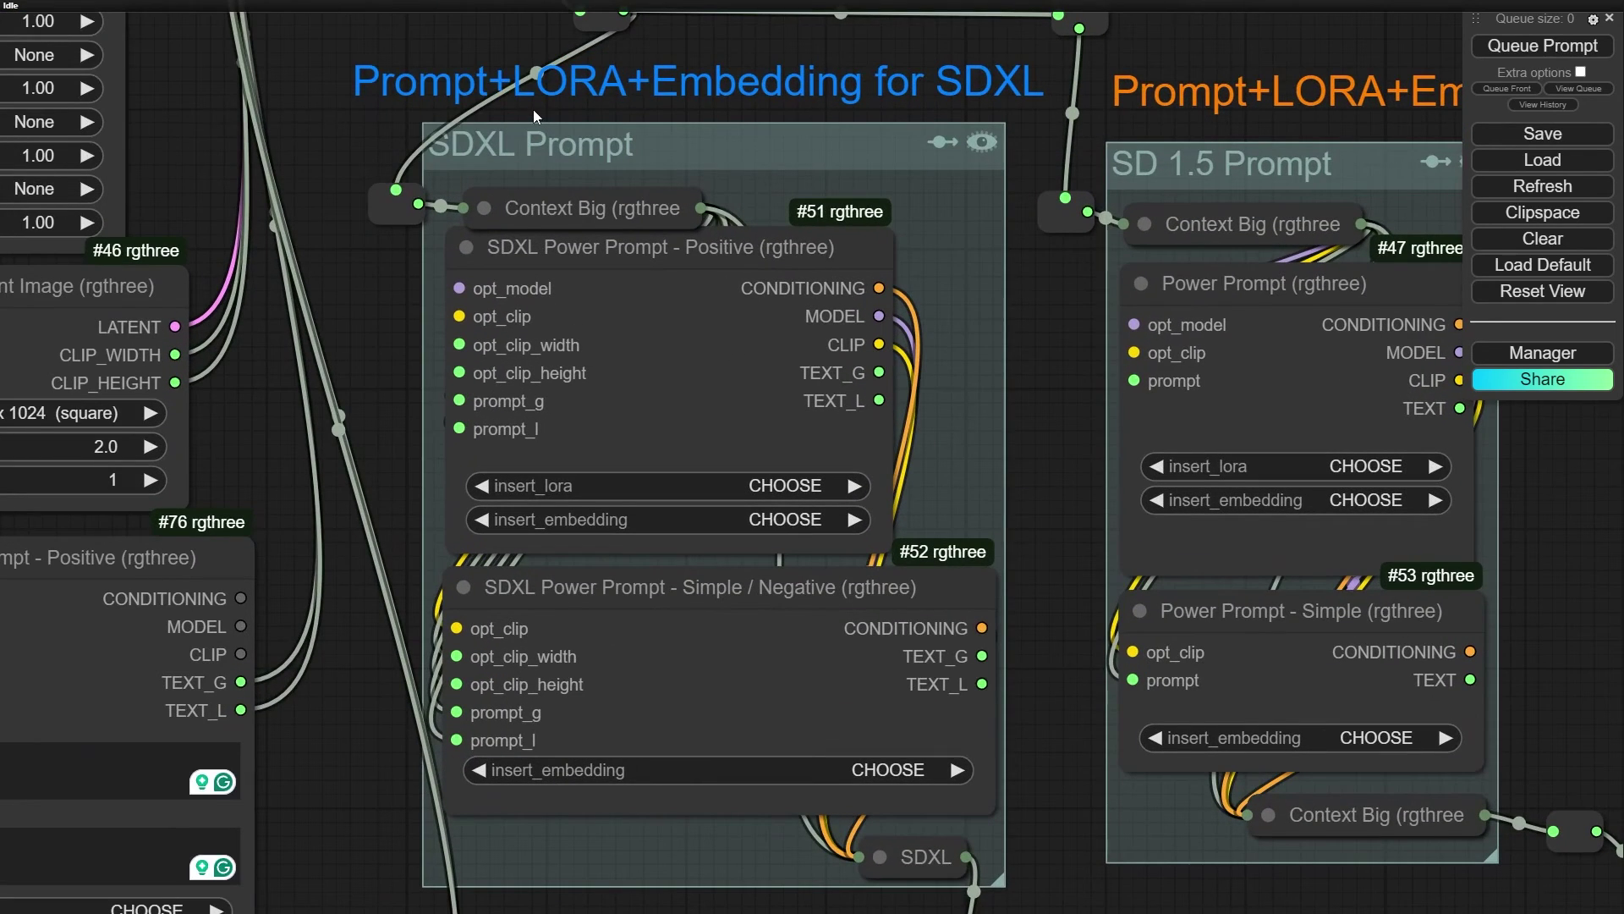
{"action": "mouse_move", "coordinate": [563, 123]}
{"action": "left_mouse_down"}
{"action": "mouse_move", "coordinate": [525, 115]}
{"action": "mouse_move", "coordinate": [607, 91]}
{"action": "mouse_move", "coordinate": [582, 102]}
{"action": "left_mouse_up"}
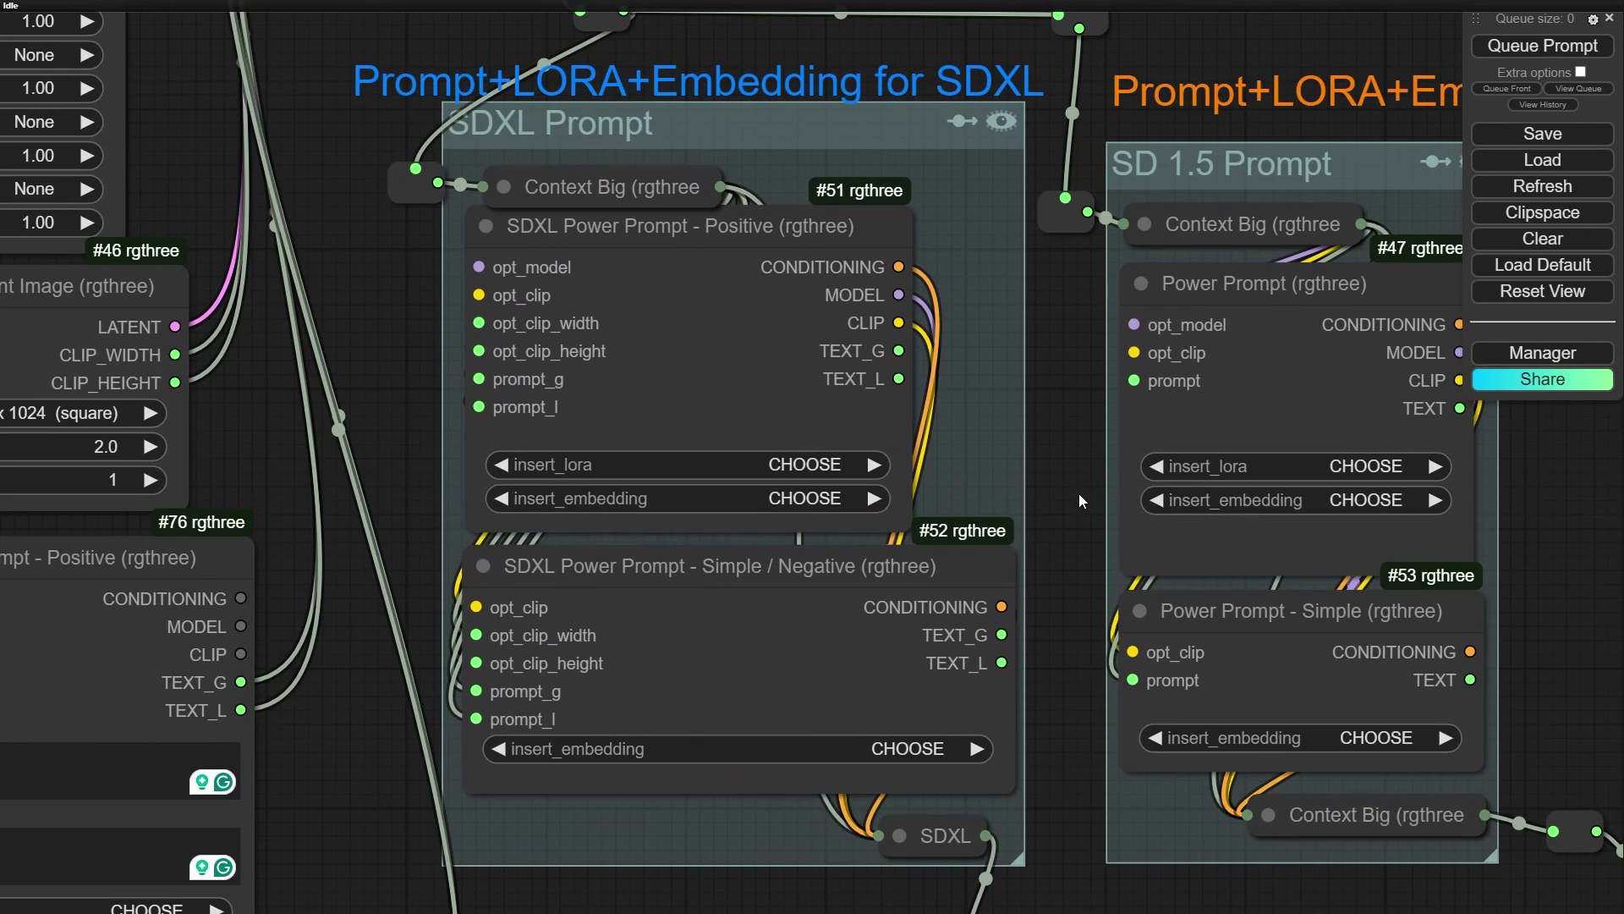
{"action": "left_click_drag", "start_coordinate": [1078, 494], "coordinate": [753, 558]}
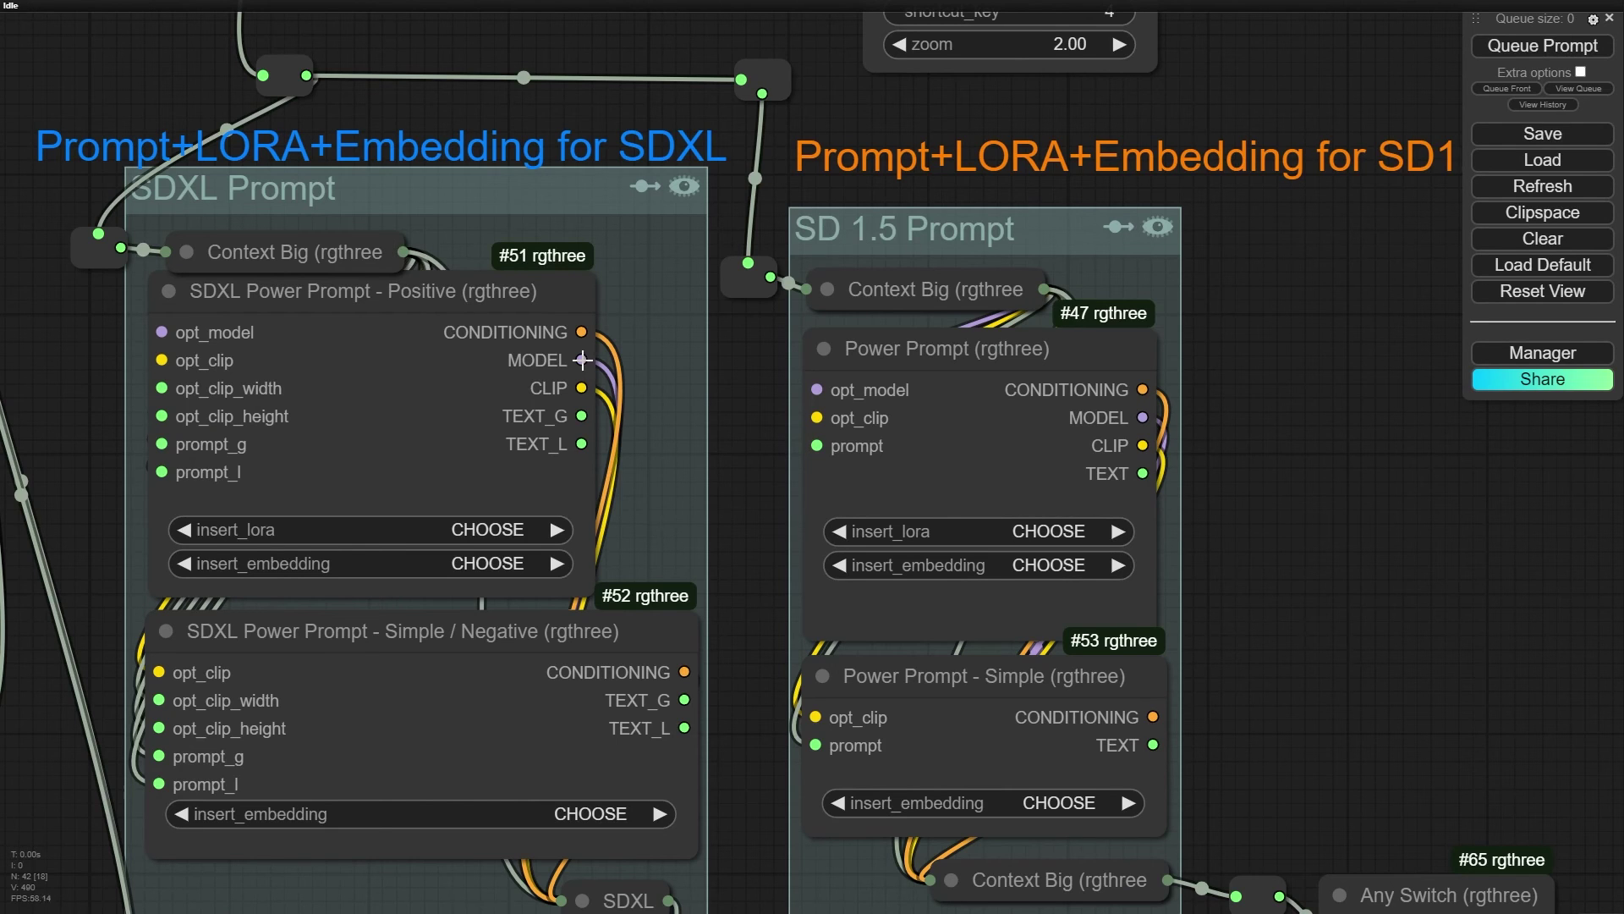
- Shift the SDXL Power Prompt - Positive node slightly down within the SDXL Prompt group
{"action": "left_click_drag", "start_coordinate": [745, 489], "coordinate": [747, 376]}
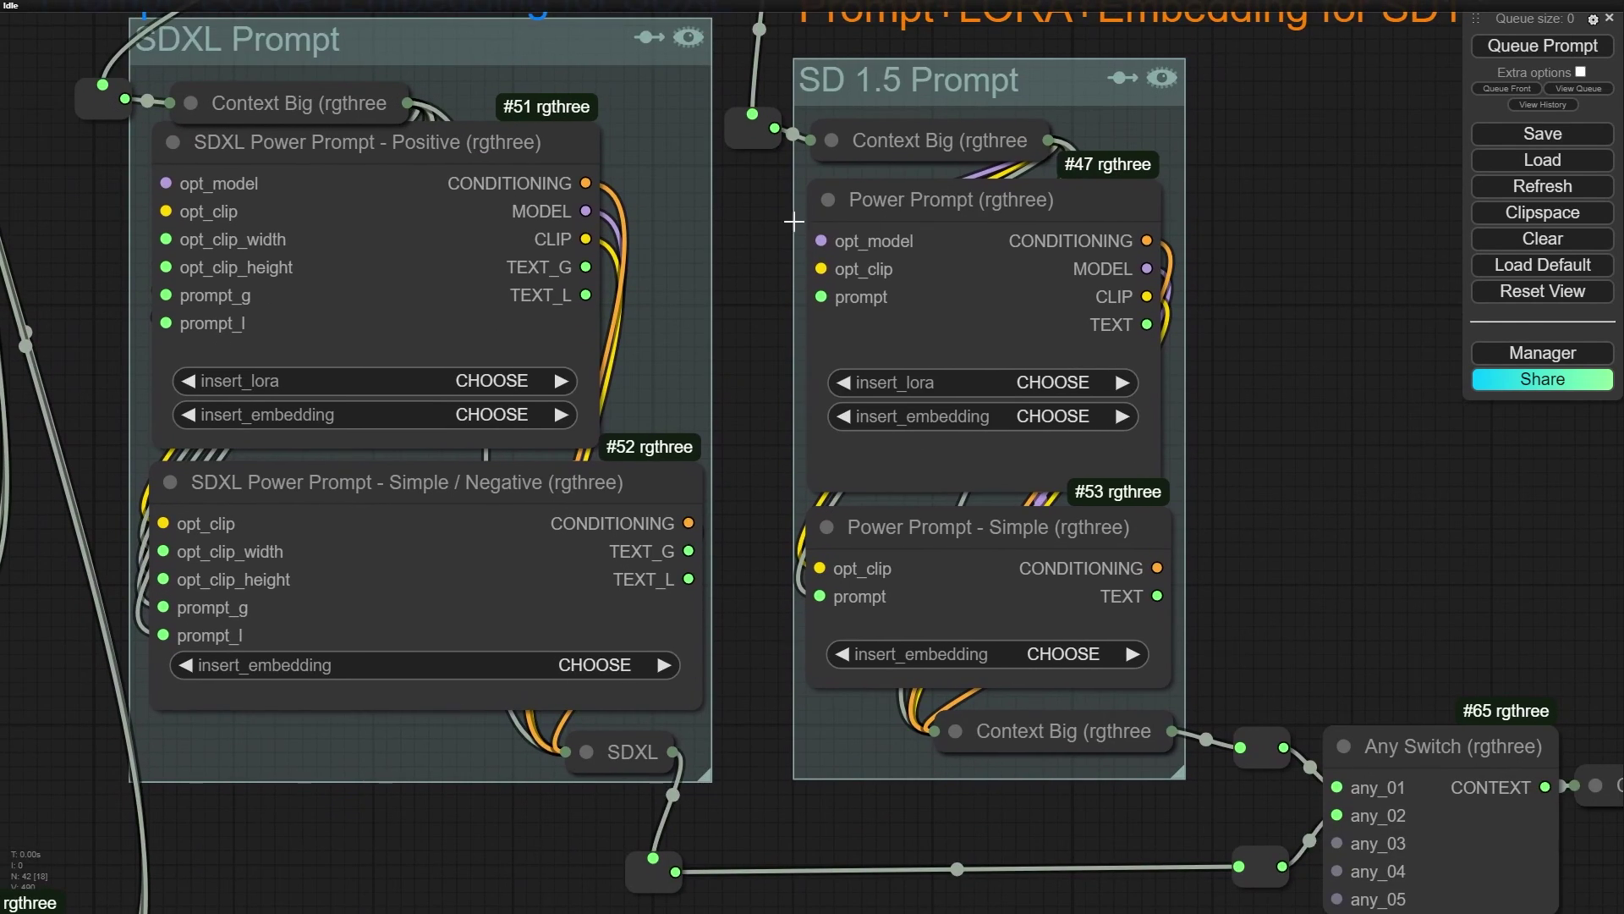
{"action": "left_click_drag", "start_coordinate": [501, 148], "coordinate": [506, 158]}
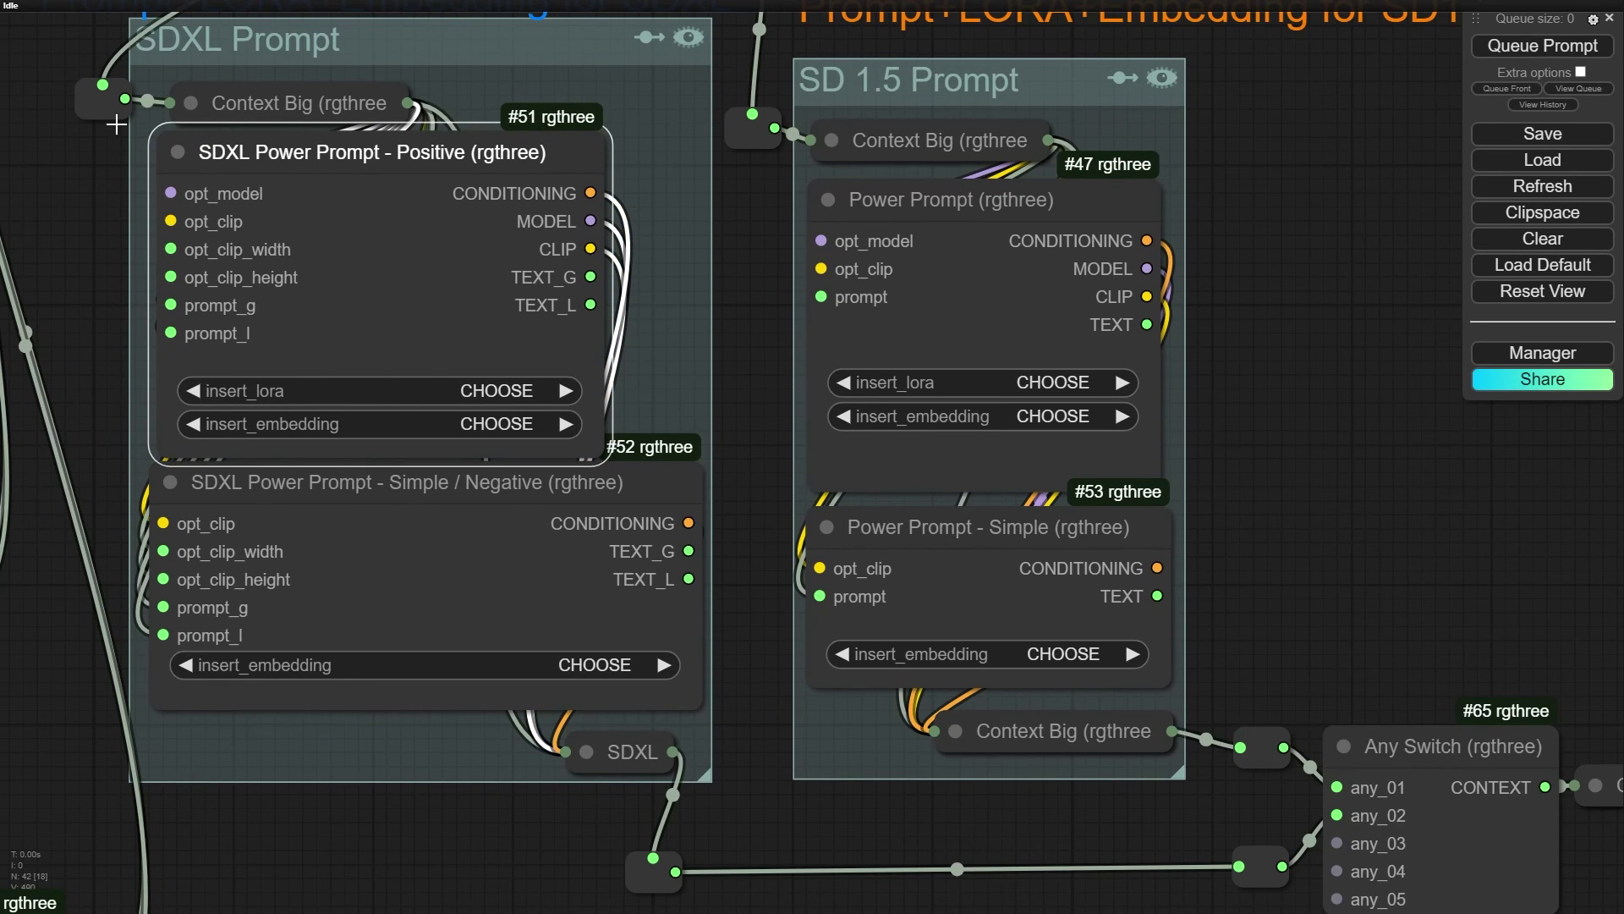
{"action": "left_click_drag", "start_coordinate": [732, 252], "coordinate": [844, 221]}
{"action": "scroll", "coordinate": [780, 254], "scroll_direction": "down", "scroll_amount": 5}
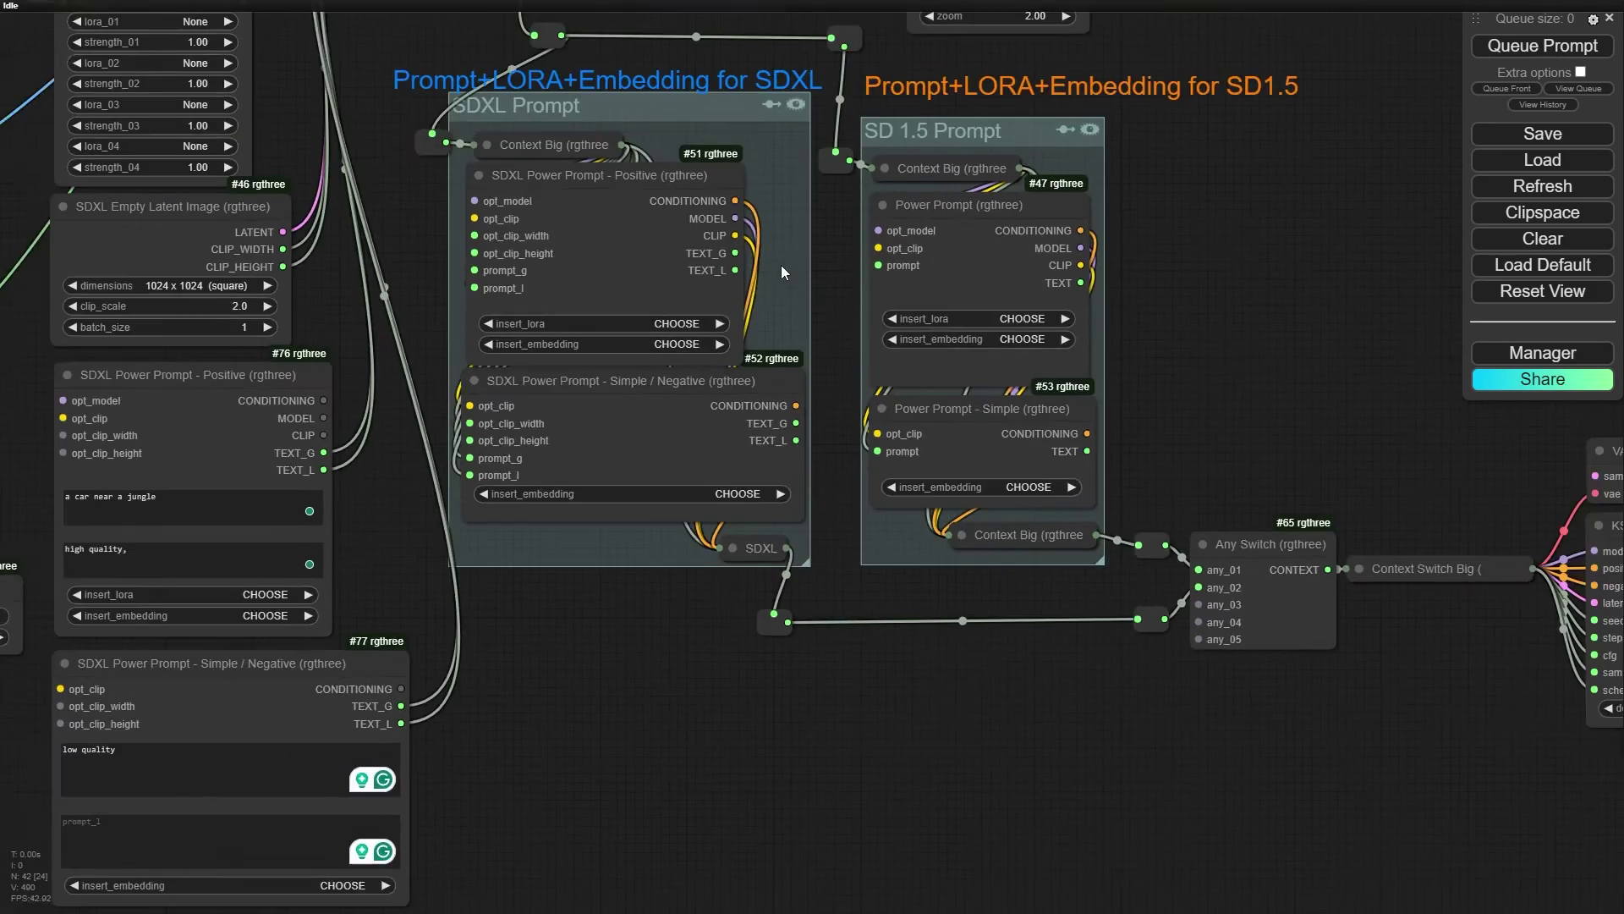
- Move the SD 1.5 Prompt group well to the right, above the VAE Decode node, and shift its input reroute toward it
{"action": "left_click_drag", "start_coordinate": [780, 265], "coordinate": [335, 362]}
{"action": "left_click_drag", "start_coordinate": [484, 220], "coordinate": [978, 149]}
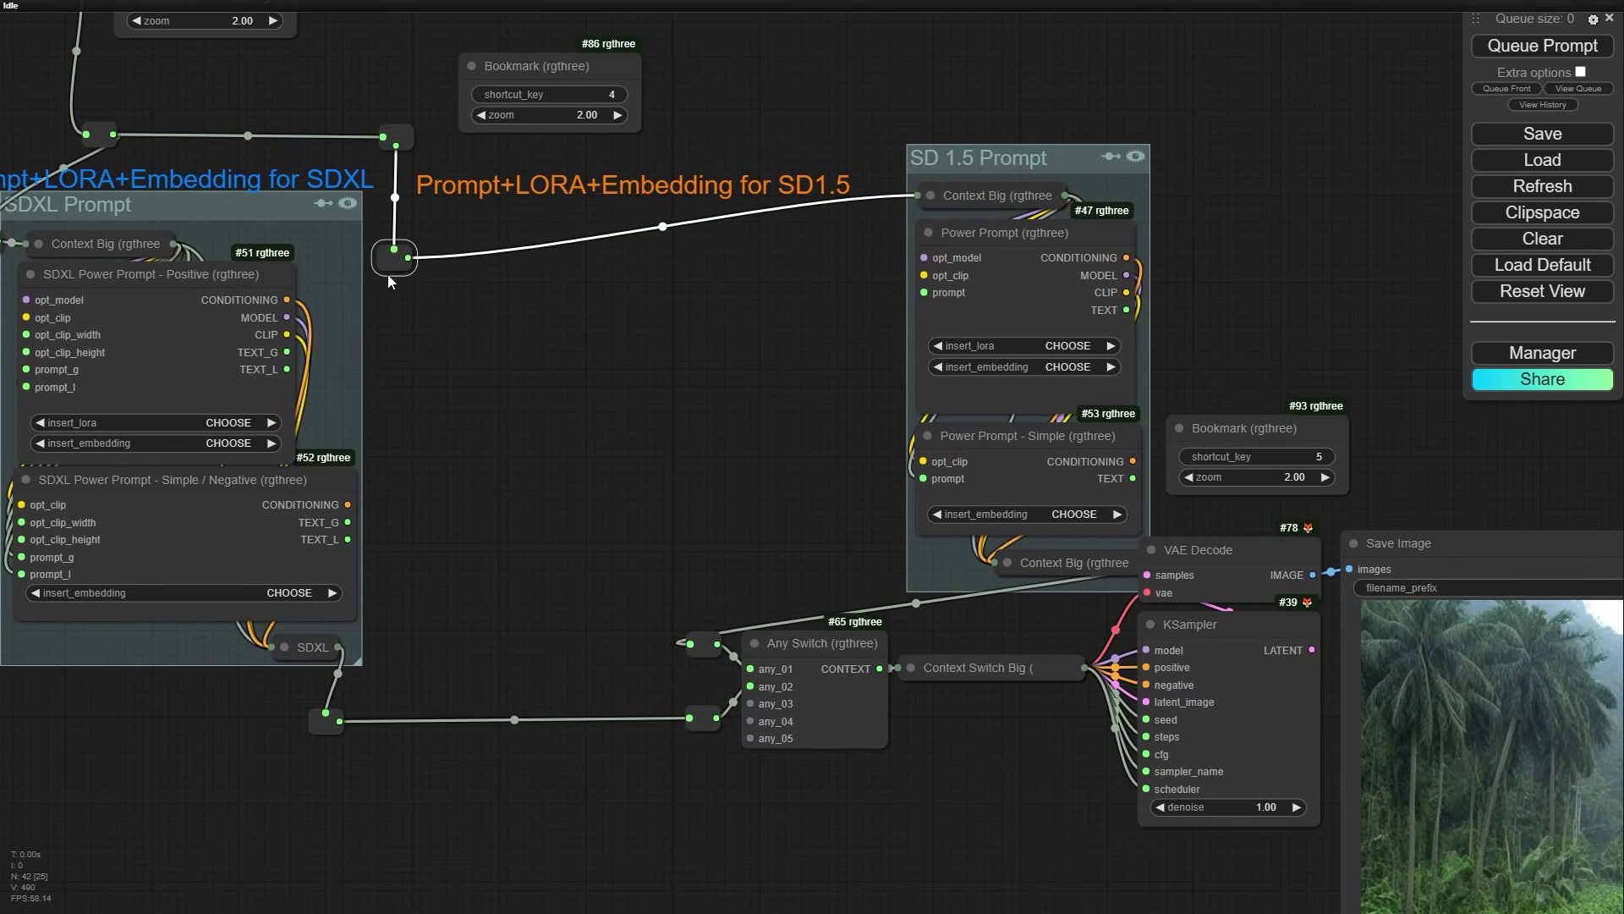
{"action": "left_click_drag", "start_coordinate": [387, 273], "coordinate": [625, 269]}
- Move the SDXL Prompt group and its output reroute to the right, and pull its input reroute back to the left
{"action": "left_click_drag", "start_coordinate": [490, 526], "coordinate": [801, 490]}
{"action": "left_click_drag", "start_coordinate": [637, 691], "coordinate": [842, 712]}
{"action": "left_click_drag", "start_coordinate": [528, 167], "coordinate": [807, 225]}
{"action": "left_click_drag", "start_coordinate": [573, 267], "coordinate": [363, 259]}
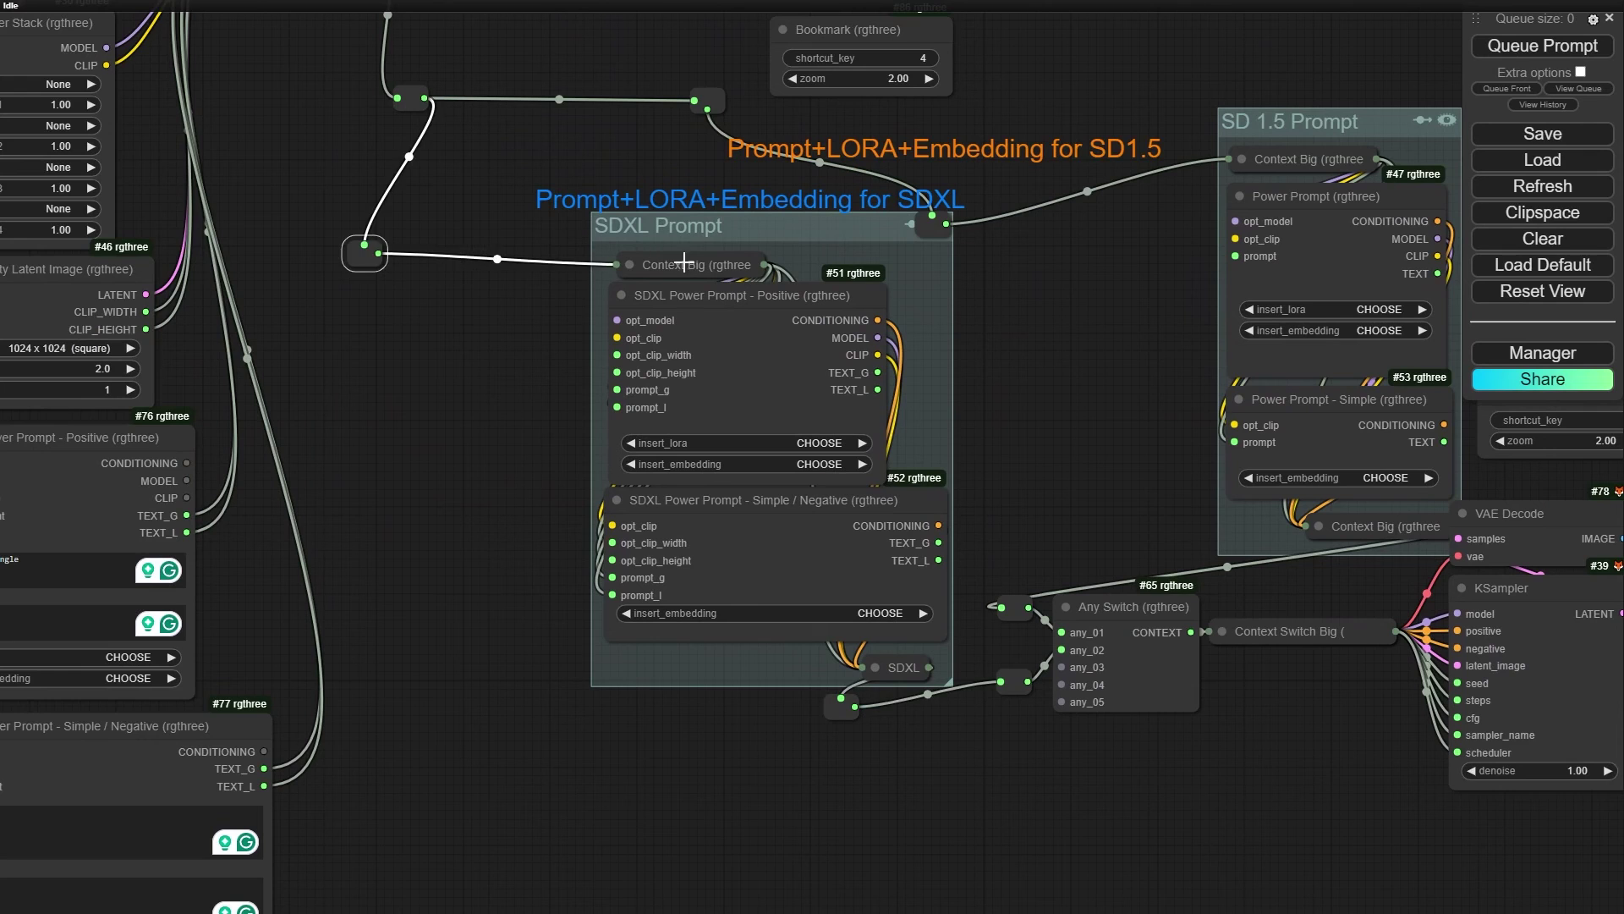
- Move the SDXL Prompt group's input Context Big node out to the left of the group and expand it
{"action": "left_click_drag", "start_coordinate": [684, 266], "coordinate": [496, 372]}
{"action": "left_click_drag", "start_coordinate": [481, 181], "coordinate": [510, 441]}
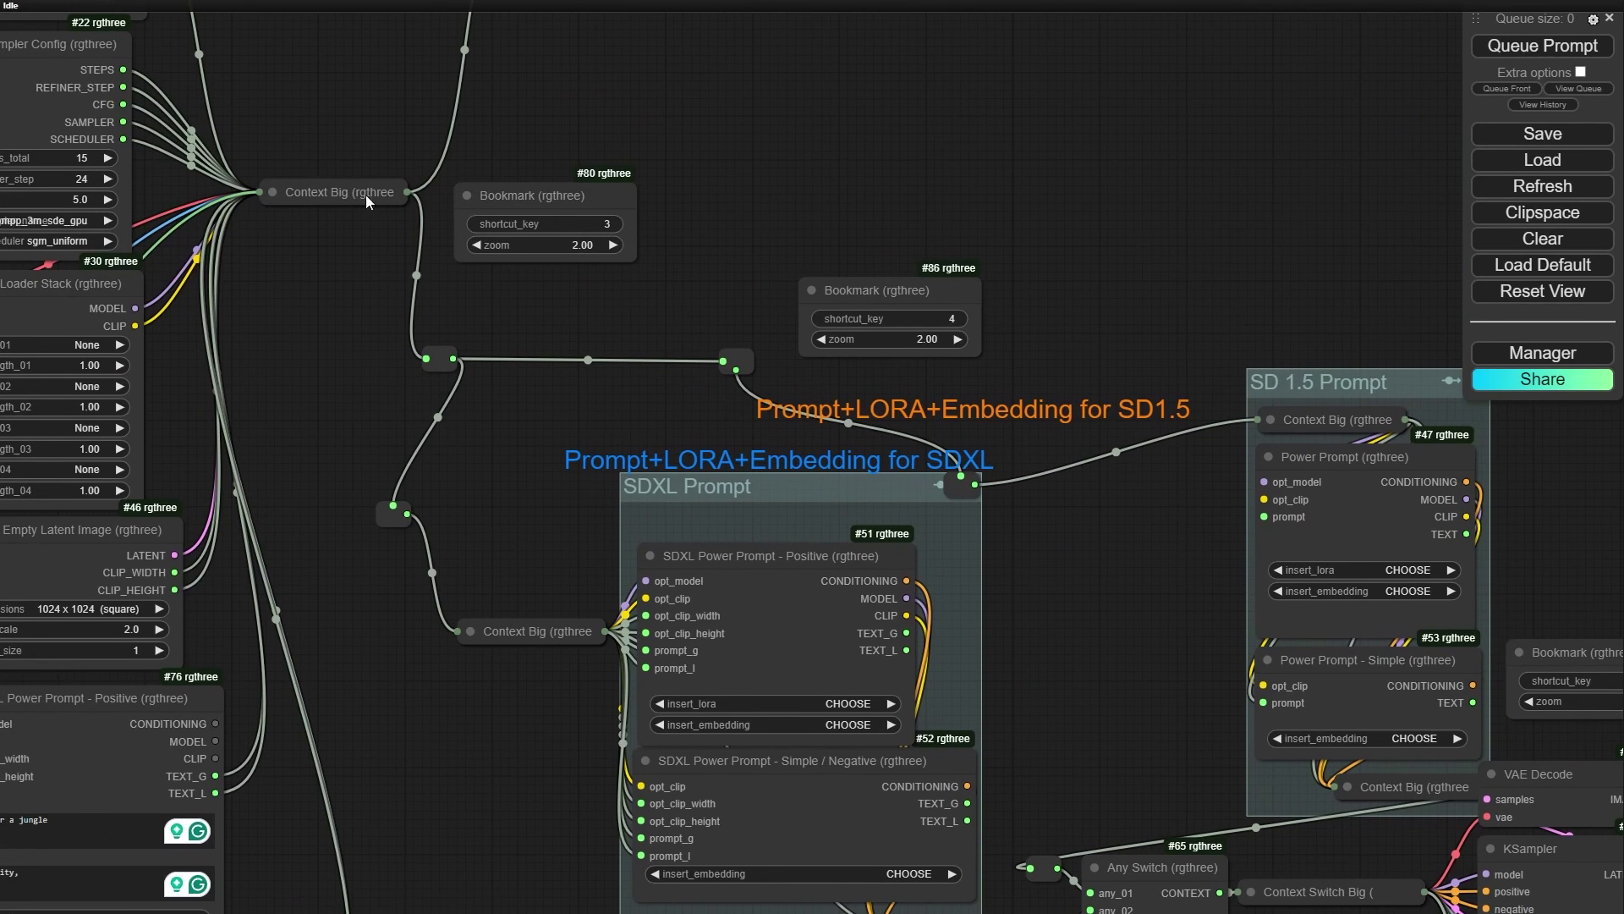
{"action": "left_click_drag", "start_coordinate": [479, 703], "coordinate": [486, 537]}
{"action": "left_click", "coordinate": [464, 473]}
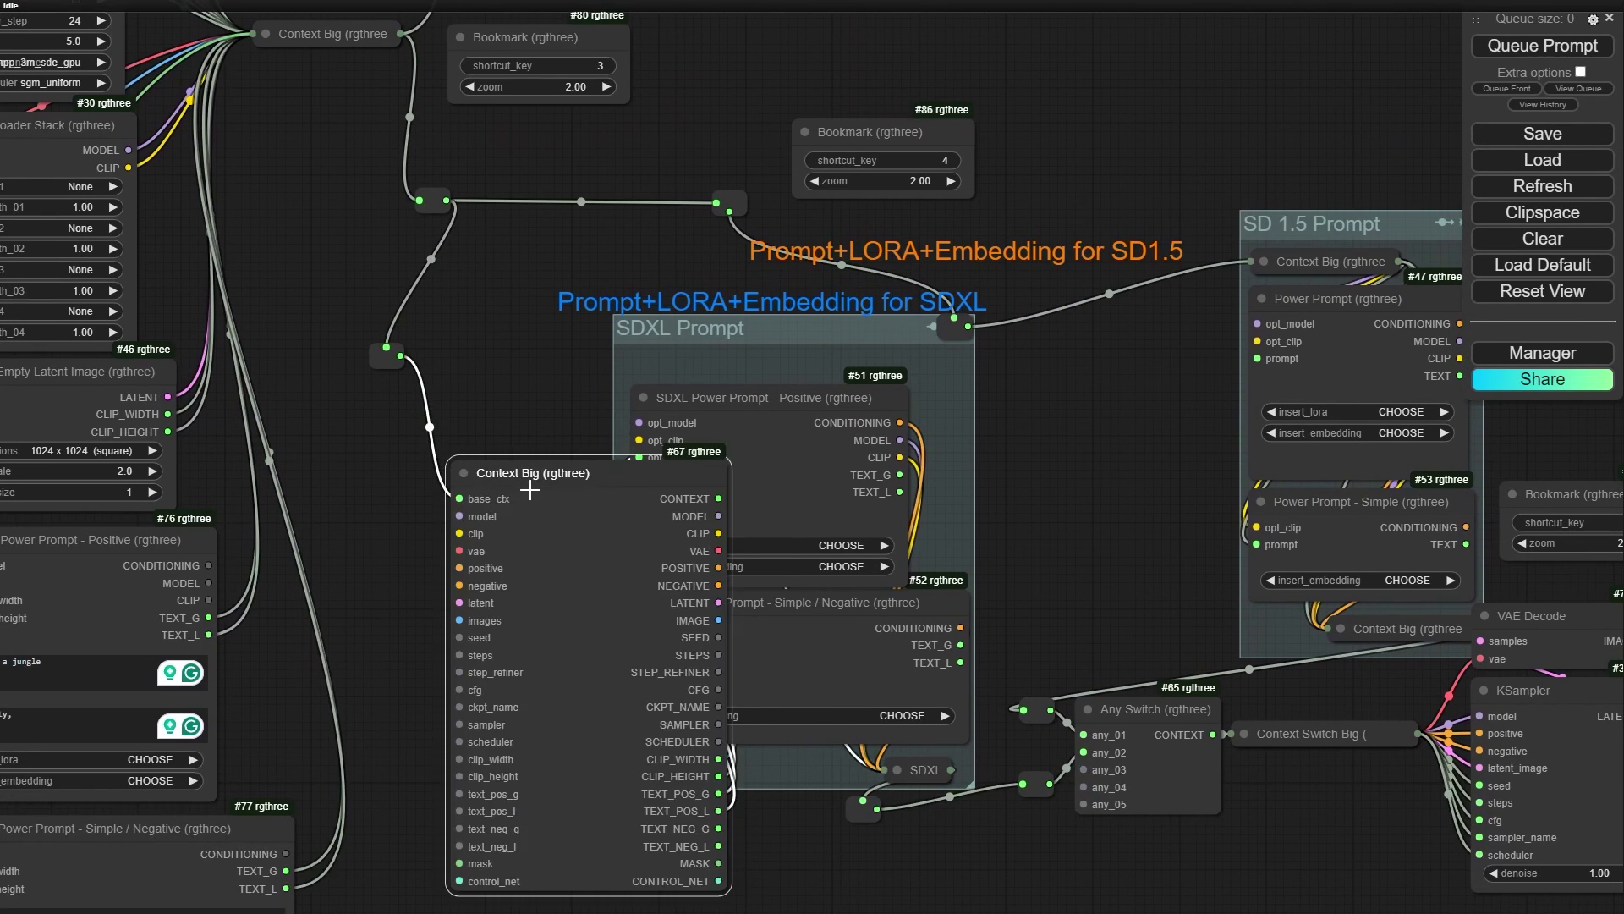
- Move the expanded Context Big node away from the SDXL Prompt group and shift both SDXL Power Prompt nodes up and left
{"action": "left_click_drag", "start_coordinate": [538, 487], "coordinate": [338, 418]}
{"action": "left_click_drag", "start_coordinate": [464, 320], "coordinate": [337, 210]}
{"action": "scroll", "coordinate": [388, 597], "scroll_direction": "up", "scroll_amount": 5}
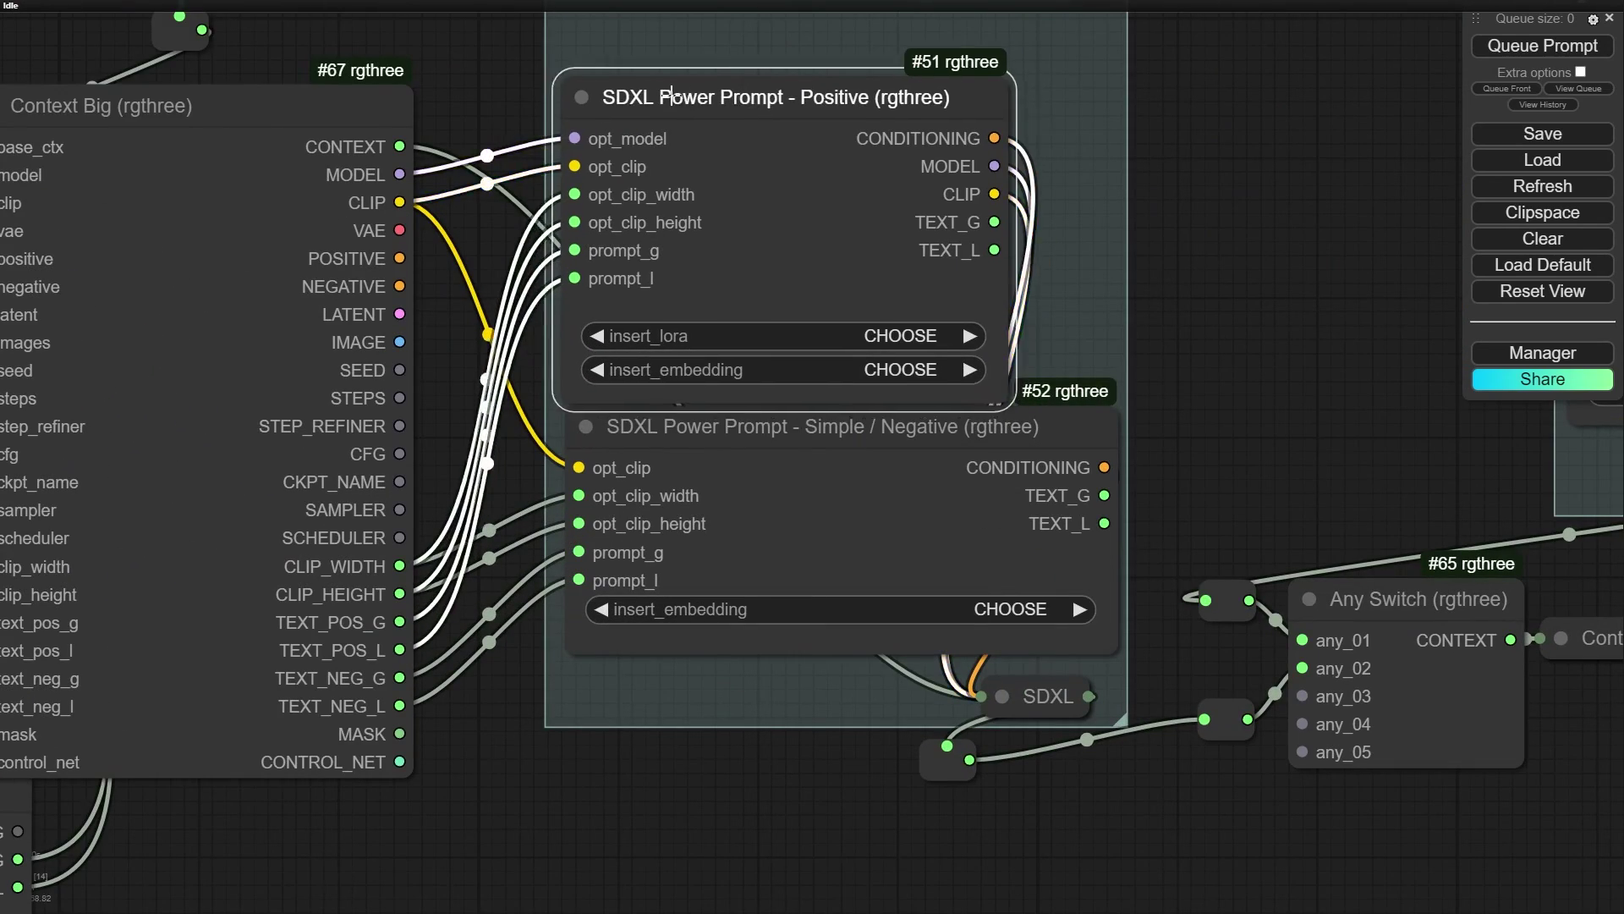
{"action": "left_click_drag", "start_coordinate": [702, 97], "coordinate": [672, 57]}
{"action": "left_click_drag", "start_coordinate": [806, 463], "coordinate": [743, 423]}
- Expand the SDXL output context node and place it between the SDXL Prompt and SD 1.5 Prompt groups
{"action": "left_click_drag", "start_coordinate": [643, 617], "coordinate": [297, 352]}
{"action": "left_click", "coordinate": [662, 447]}
{"action": "left_click_drag", "start_coordinate": [814, 421], "coordinate": [536, 426]}
{"action": "left_click_drag", "start_coordinate": [541, 500], "coordinate": [786, 103]}
{"action": "left_click_drag", "start_coordinate": [477, 91], "coordinate": [589, 511]}
{"action": "left_click_drag", "start_coordinate": [828, 493], "coordinate": [792, 179]}
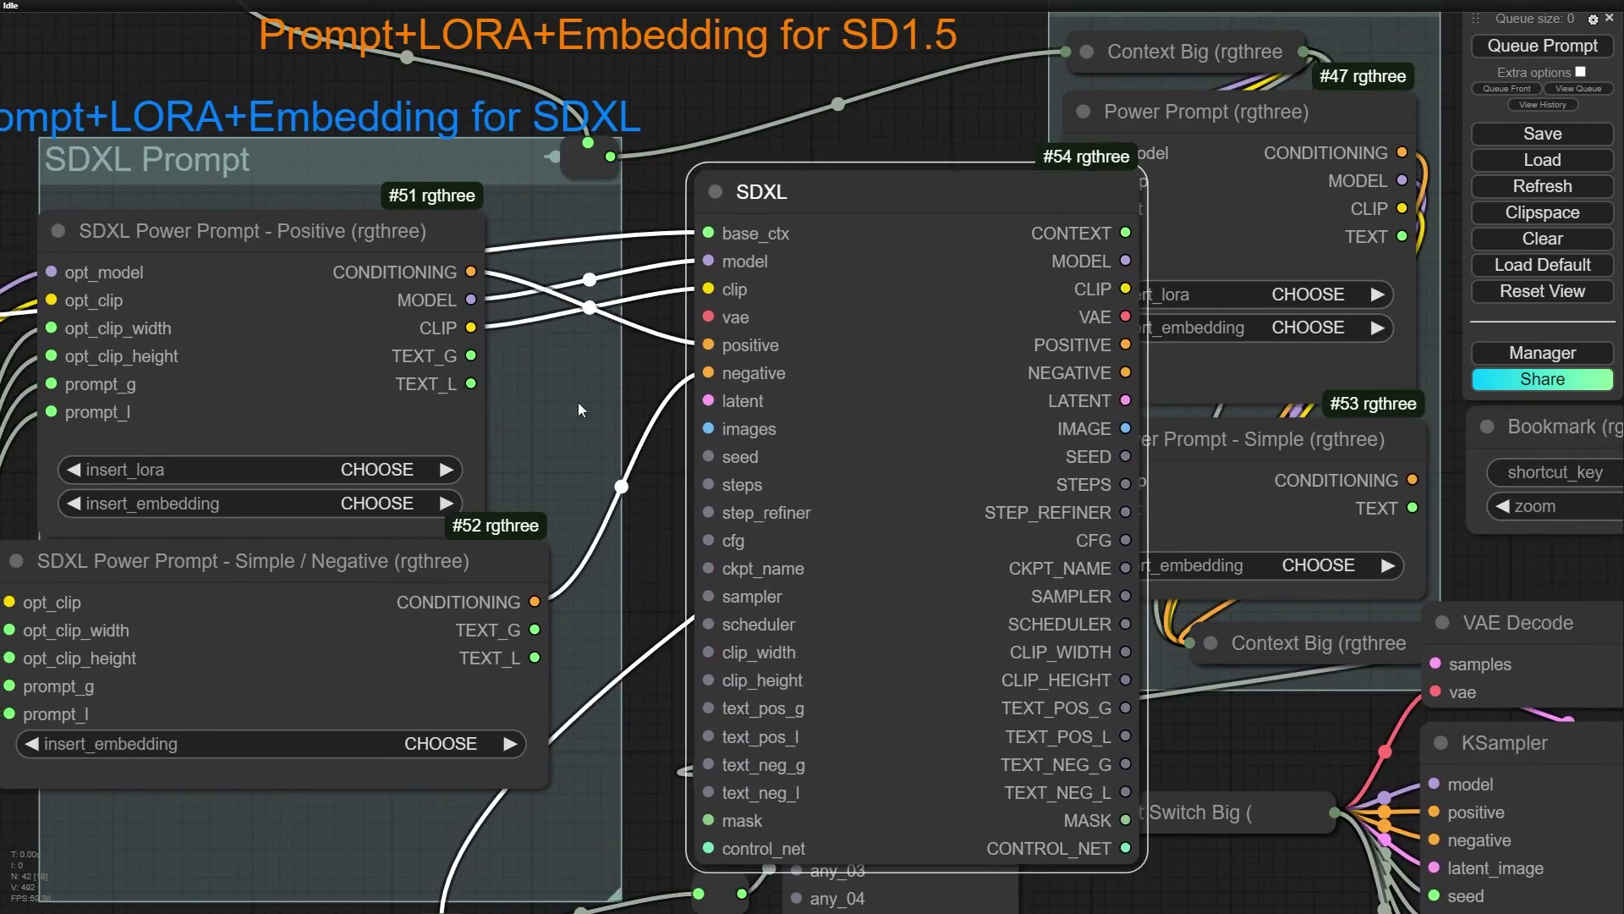
- Raise the Context Big node beside the SDXL Prompt group and shift the expanded SDXL node up and left
{"action": "left_click_drag", "start_coordinate": [543, 389], "coordinate": [724, 558]}
{"action": "scroll", "coordinate": [724, 559], "scroll_direction": "down", "scroll_amount": 4}
{"action": "left_click_drag", "start_coordinate": [228, 498], "coordinate": [261, 292]}
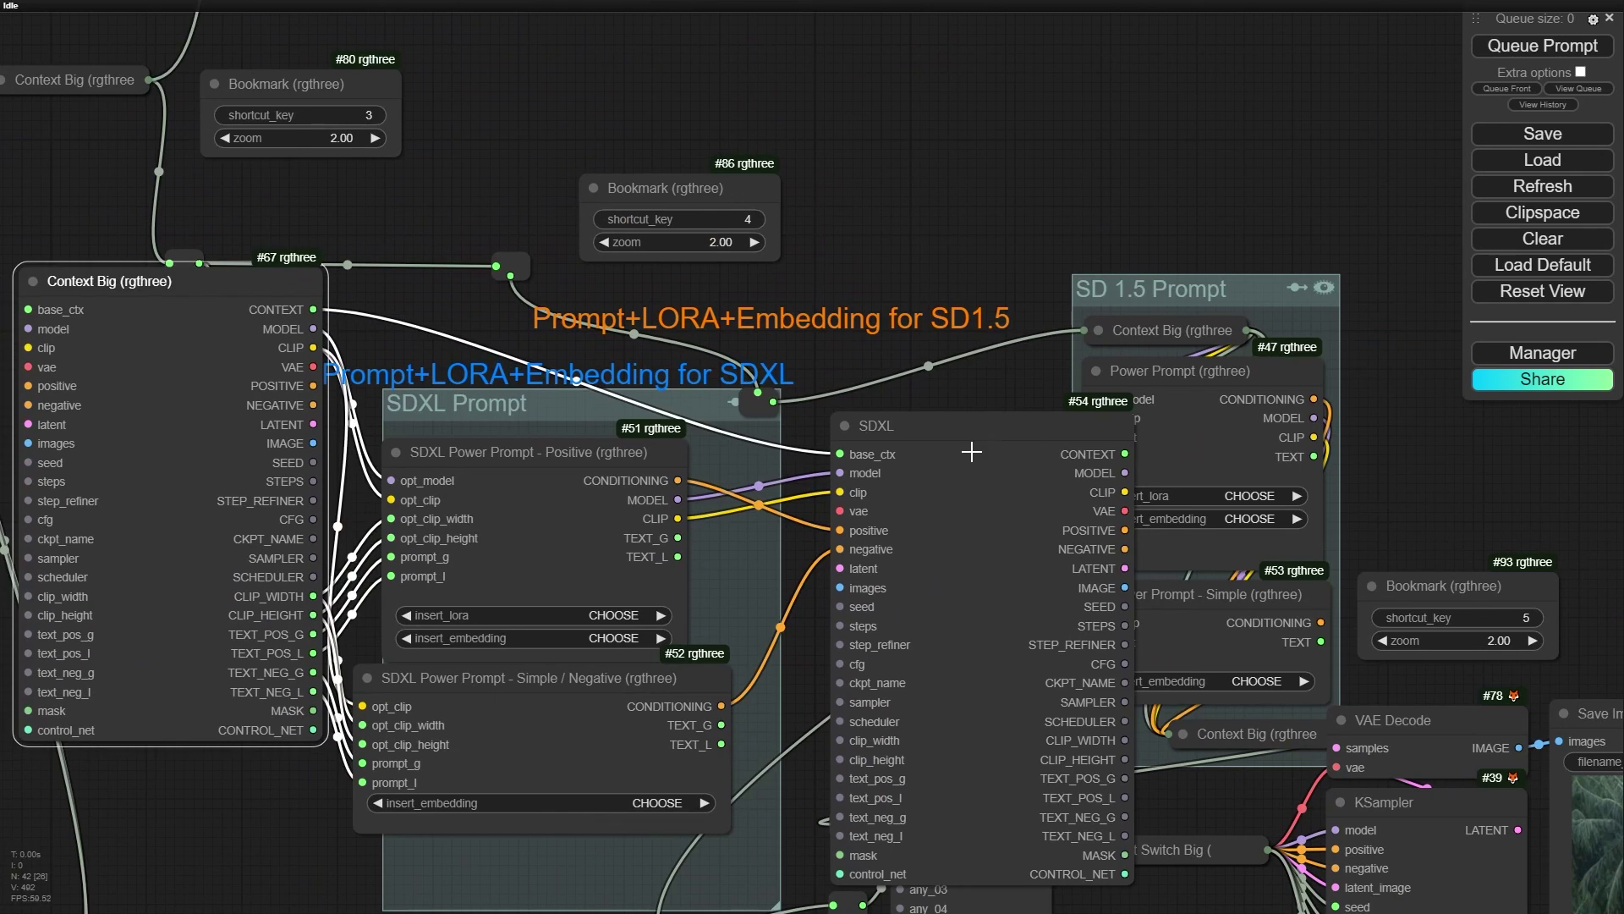
{"action": "left_click_drag", "start_coordinate": [973, 453], "coordinate": [879, 337]}
- Move the SDXL and SD1.5 text labels up clear of the nodes and bring Context Big closer to the SDXL Prompt group
{"action": "scroll", "coordinate": [611, 361], "scroll_direction": "up", "scroll_amount": 5}
{"action": "left_click_drag", "start_coordinate": [638, 385], "coordinate": [625, 22]}
{"action": "left_click_drag", "start_coordinate": [683, 296], "coordinate": [694, 10]}
{"action": "left_click_drag", "start_coordinate": [401, 134], "coordinate": [501, 86]}
{"action": "left_click_drag", "start_coordinate": [502, 87], "coordinate": [531, 79]}
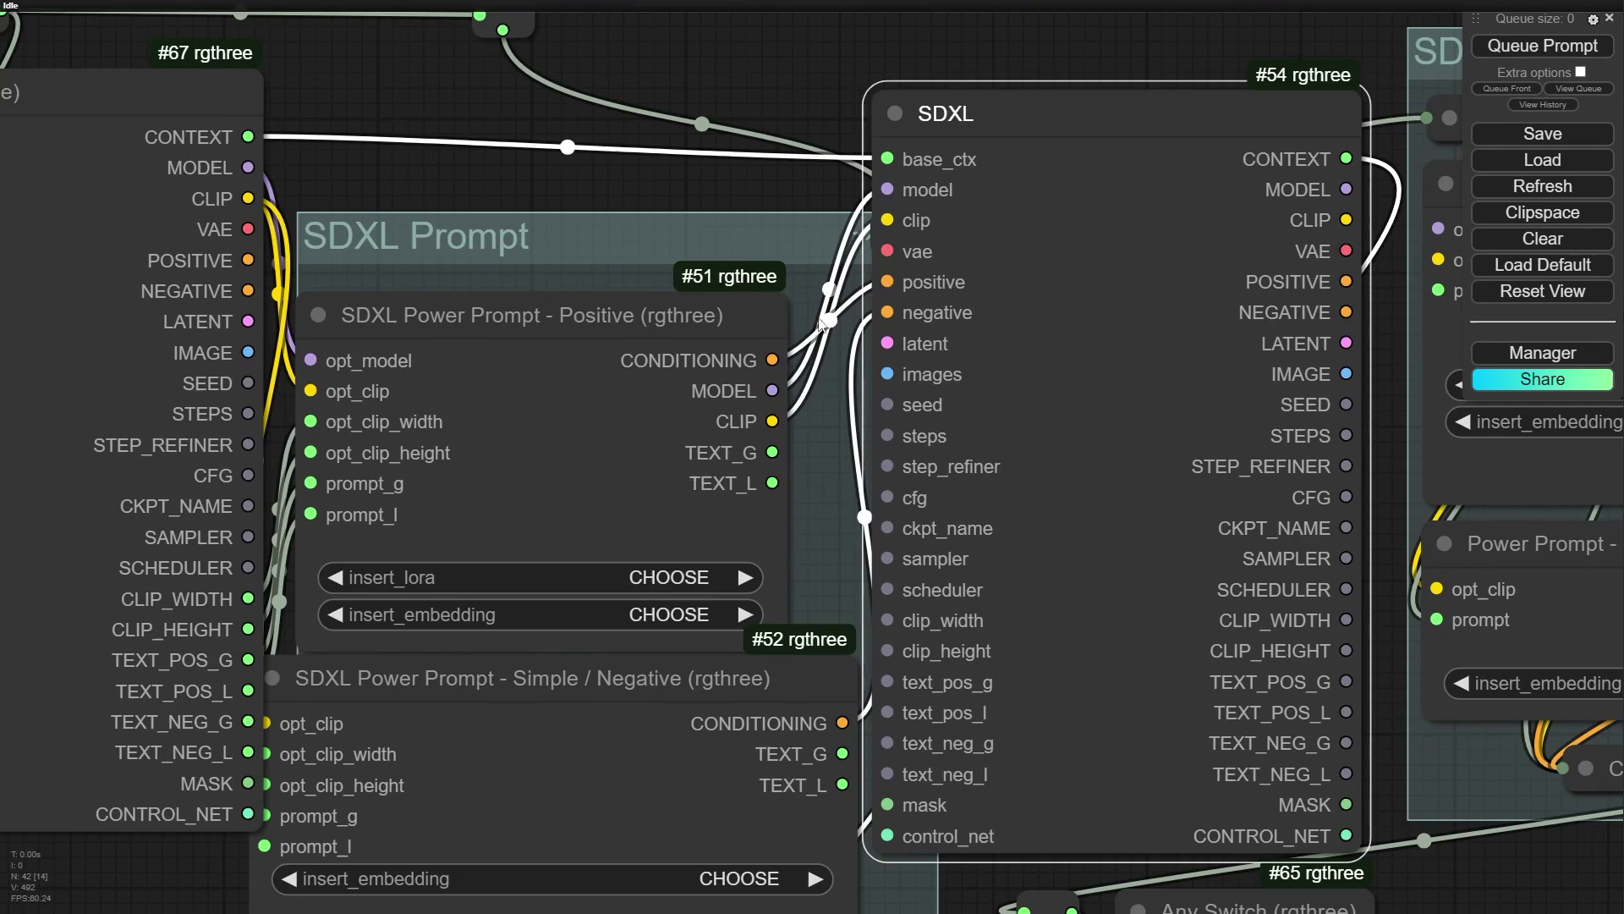
{"action": "left_click", "coordinate": [223, 122]}
{"action": "scroll", "coordinate": [236, 136], "scroll_direction": "down", "scroll_amount": 4}
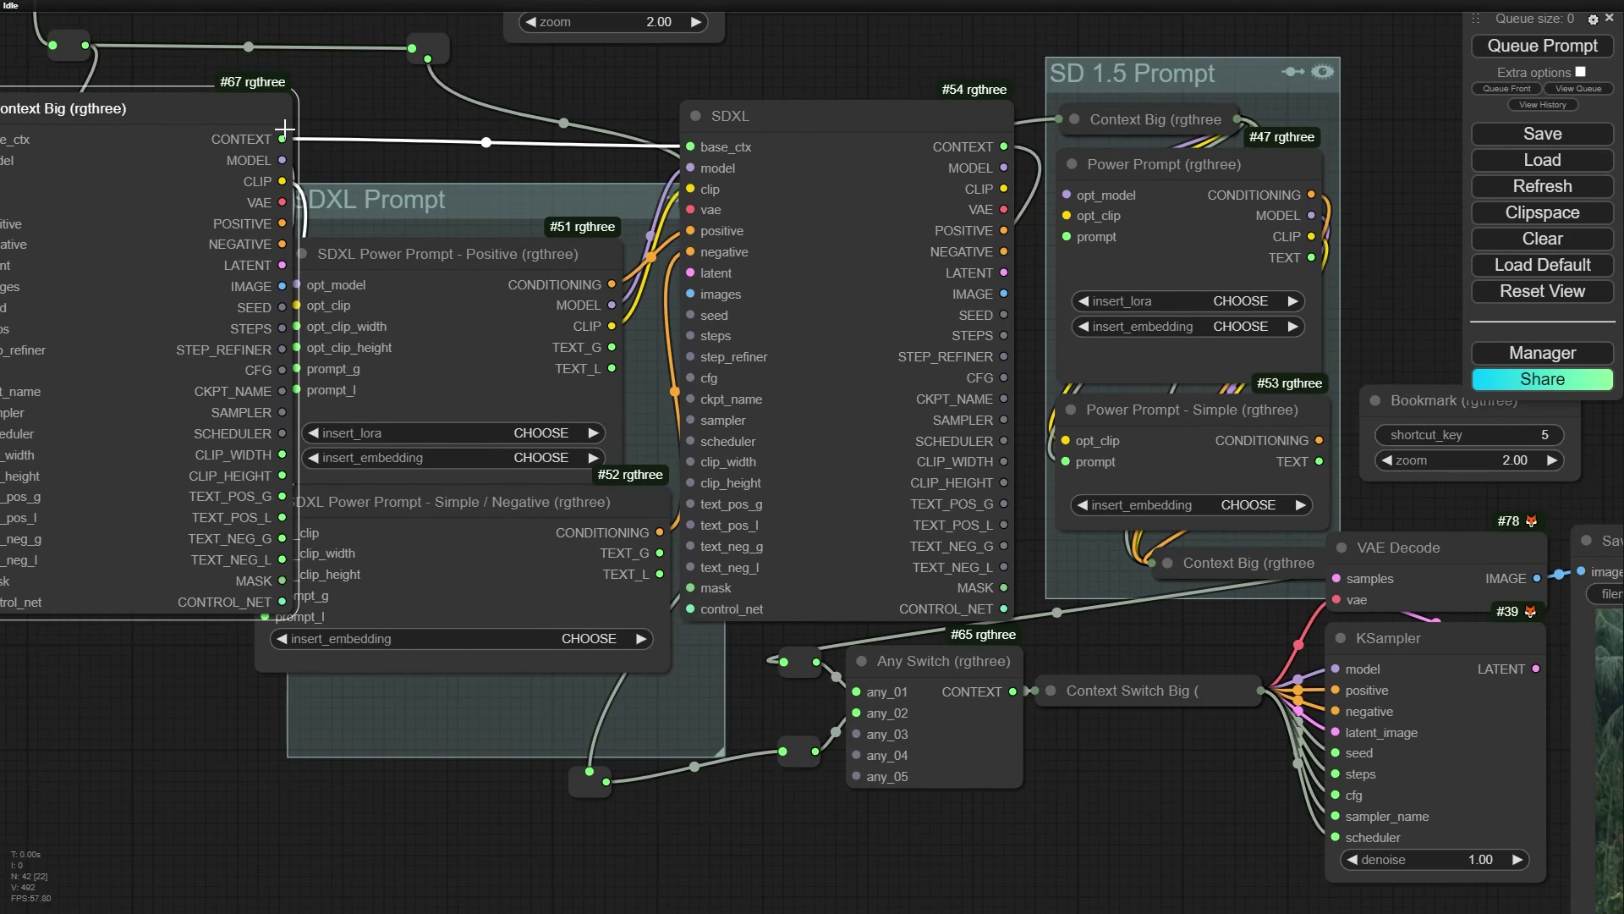
{"action": "left_click_drag", "start_coordinate": [251, 117], "coordinate": [278, 126]}
- Nudge the SDXL Power Prompt - Positive node and shift the expanded SDXL node left toward it
{"action": "left_click_drag", "start_coordinate": [749, 122], "coordinate": [860, 211]}
{"action": "scroll", "coordinate": [683, 391], "scroll_direction": "up", "scroll_amount": 4}
{"action": "left_click_drag", "start_coordinate": [579, 259], "coordinate": [617, 261]}
{"action": "left_click_drag", "start_coordinate": [585, 208], "coordinate": [580, 202]}
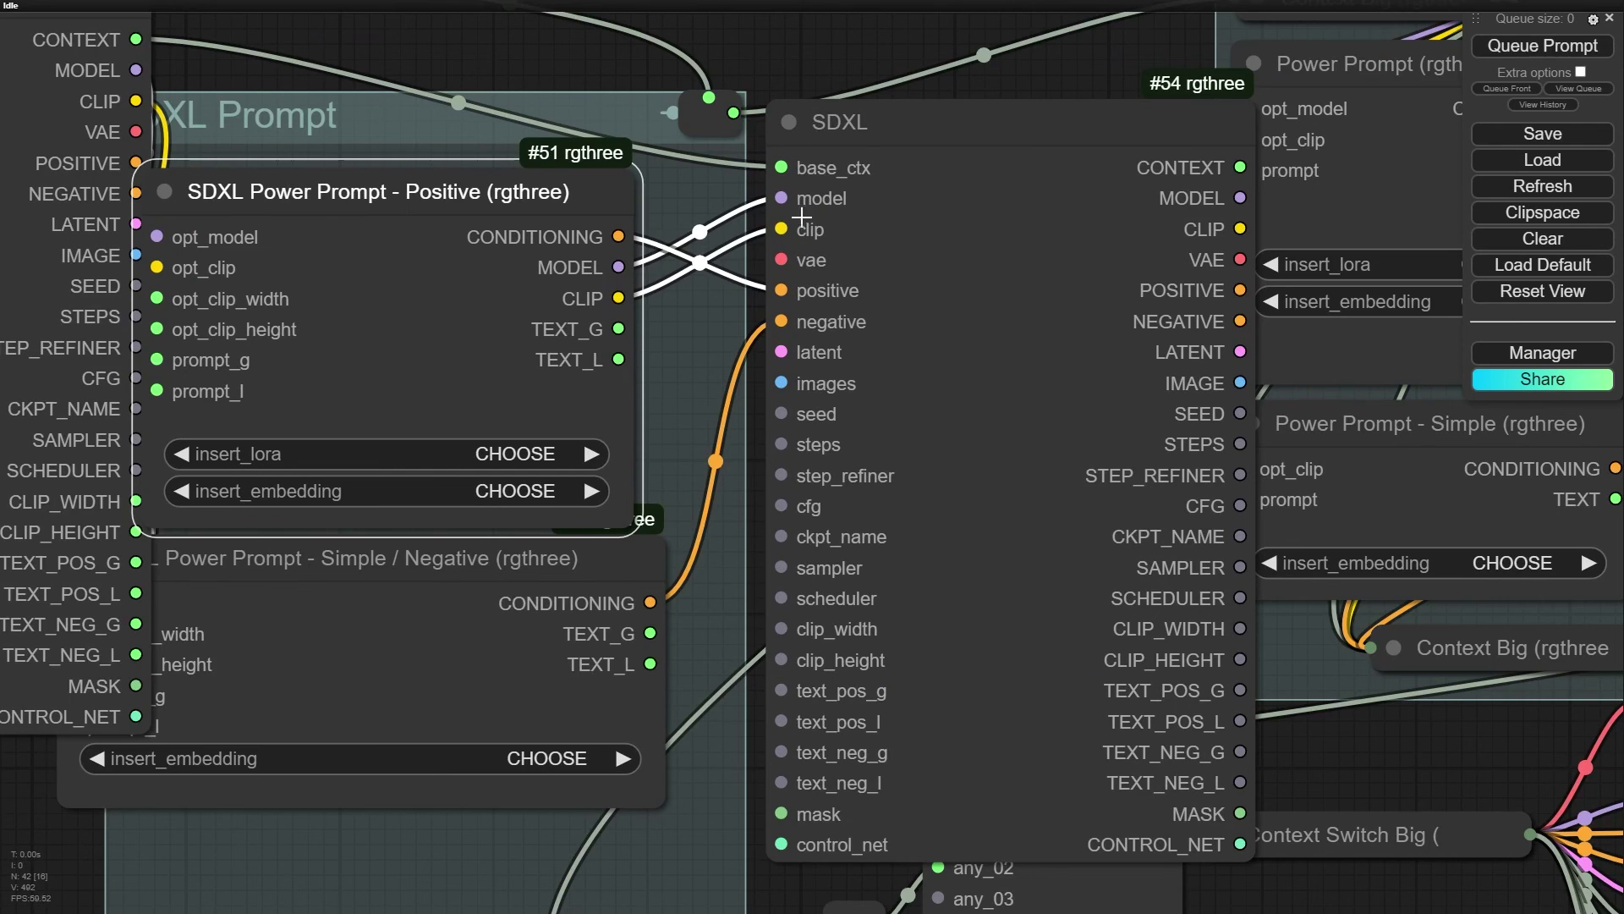
{"action": "left_click_drag", "start_coordinate": [693, 365], "coordinate": [578, 363]}
{"action": "left_click_drag", "start_coordinate": [797, 155], "coordinate": [712, 150]}
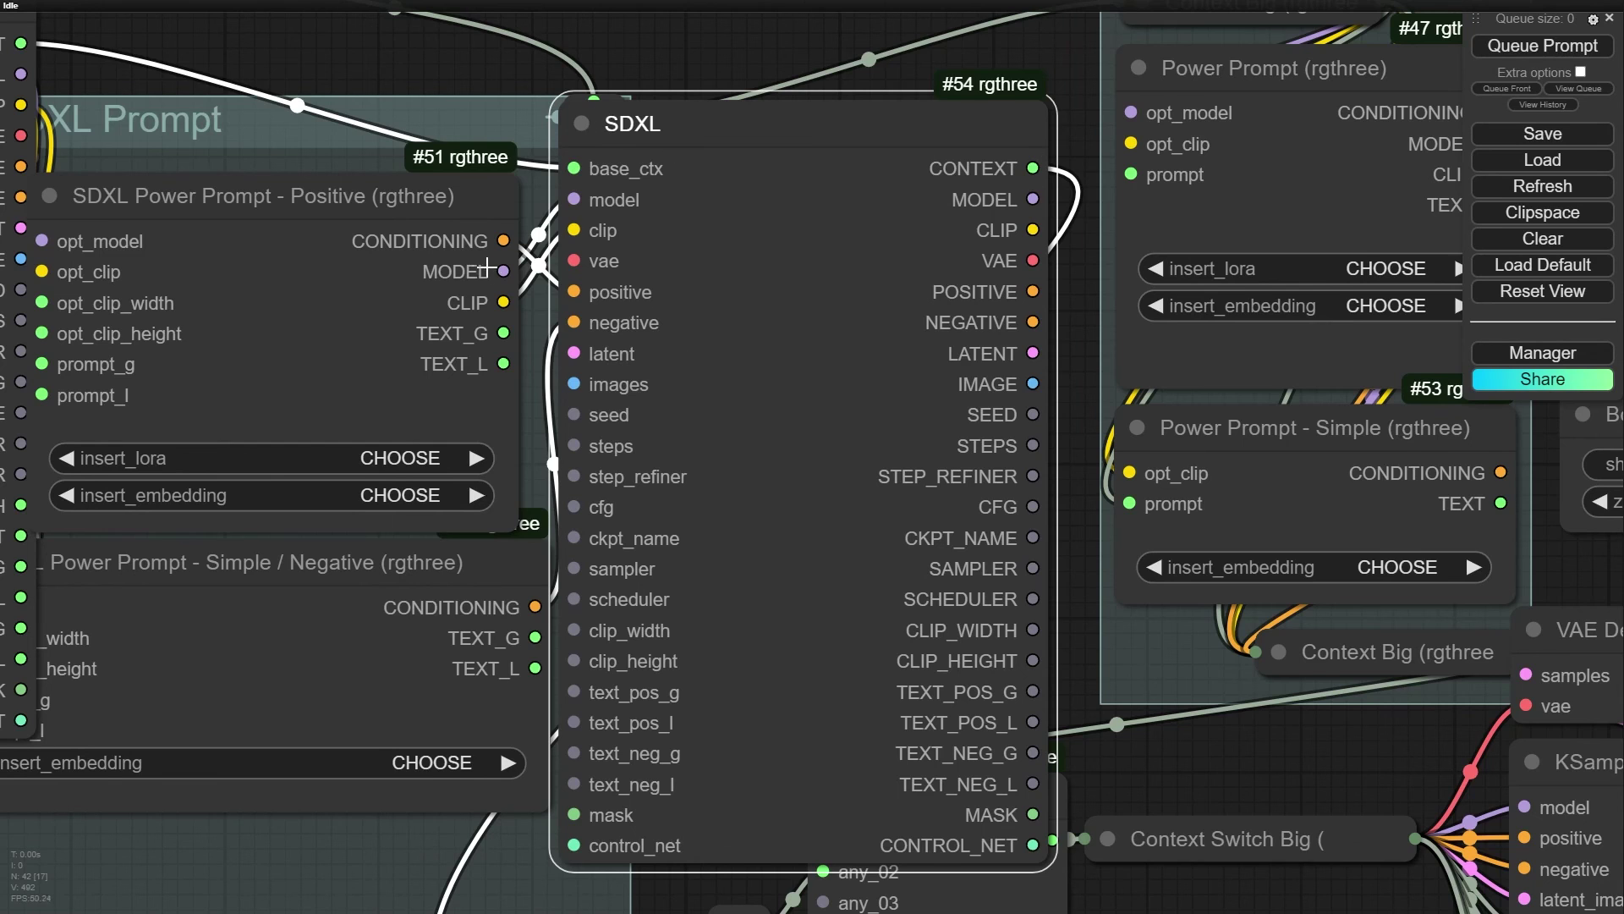
- Spread the expanded Context Big and SDXL nodes slightly further apart around the SDXL Prompt group
{"action": "scroll", "coordinate": [487, 267], "scroll_direction": "down", "scroll_amount": 4}
{"action": "left_click_drag", "start_coordinate": [609, 203], "coordinate": [662, 106]}
{"action": "left_click_drag", "start_coordinate": [375, 98], "coordinate": [806, 271]}
{"action": "scroll", "coordinate": [513, 141], "scroll_direction": "down", "scroll_amount": 2}
{"action": "left_click_drag", "start_coordinate": [703, 164], "coordinate": [715, 405]}
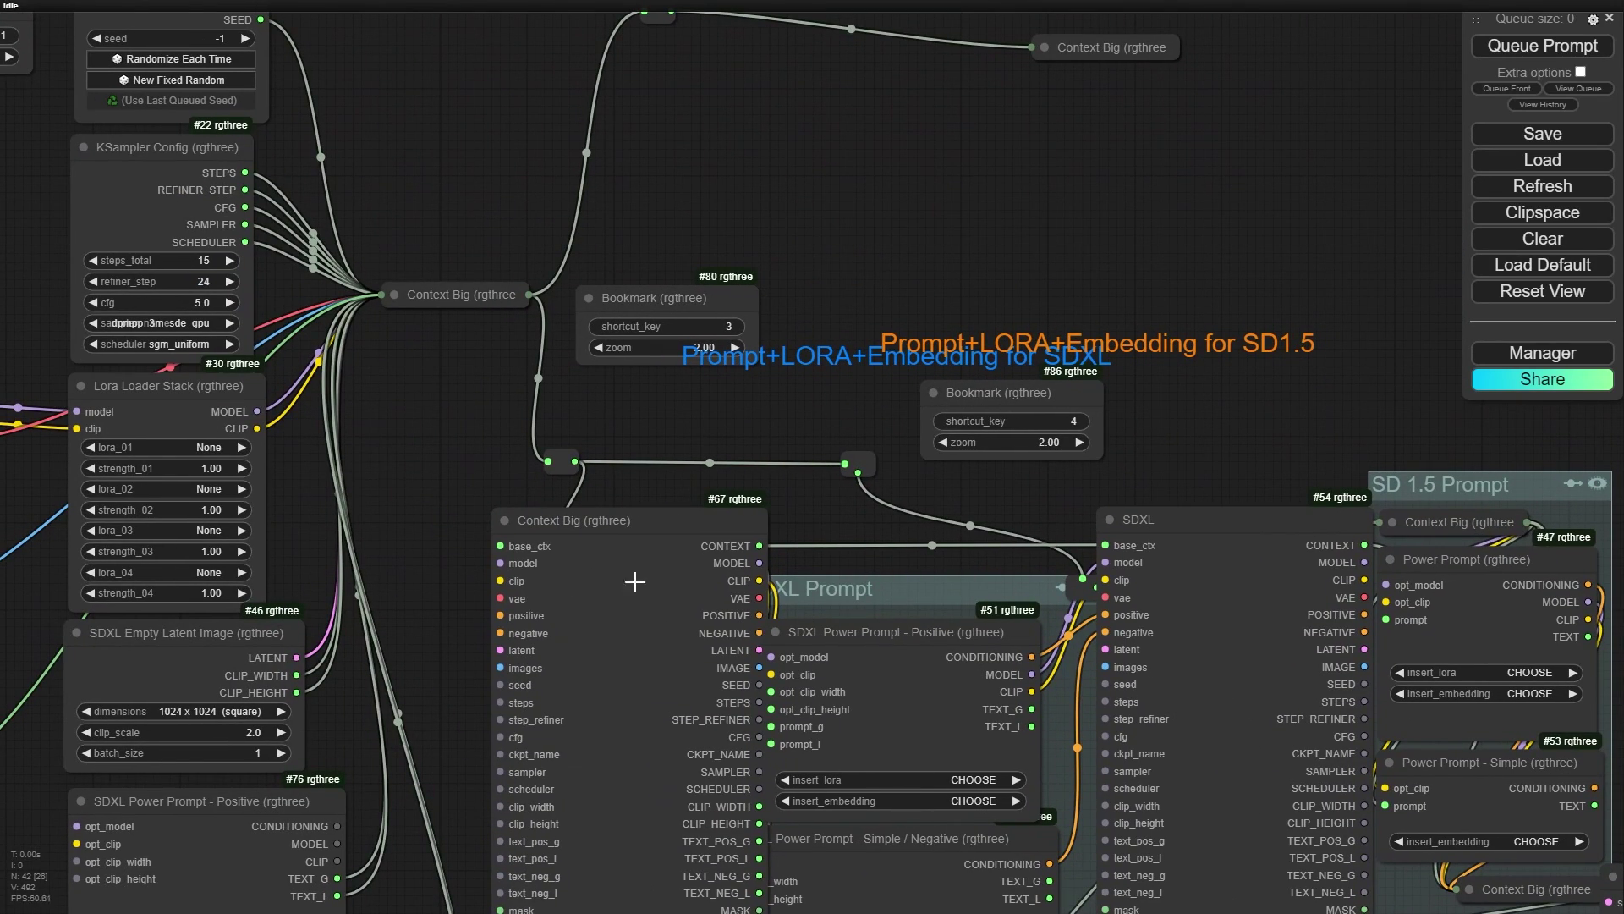
{"action": "left_click_drag", "start_coordinate": [635, 582], "coordinate": [184, 306]}
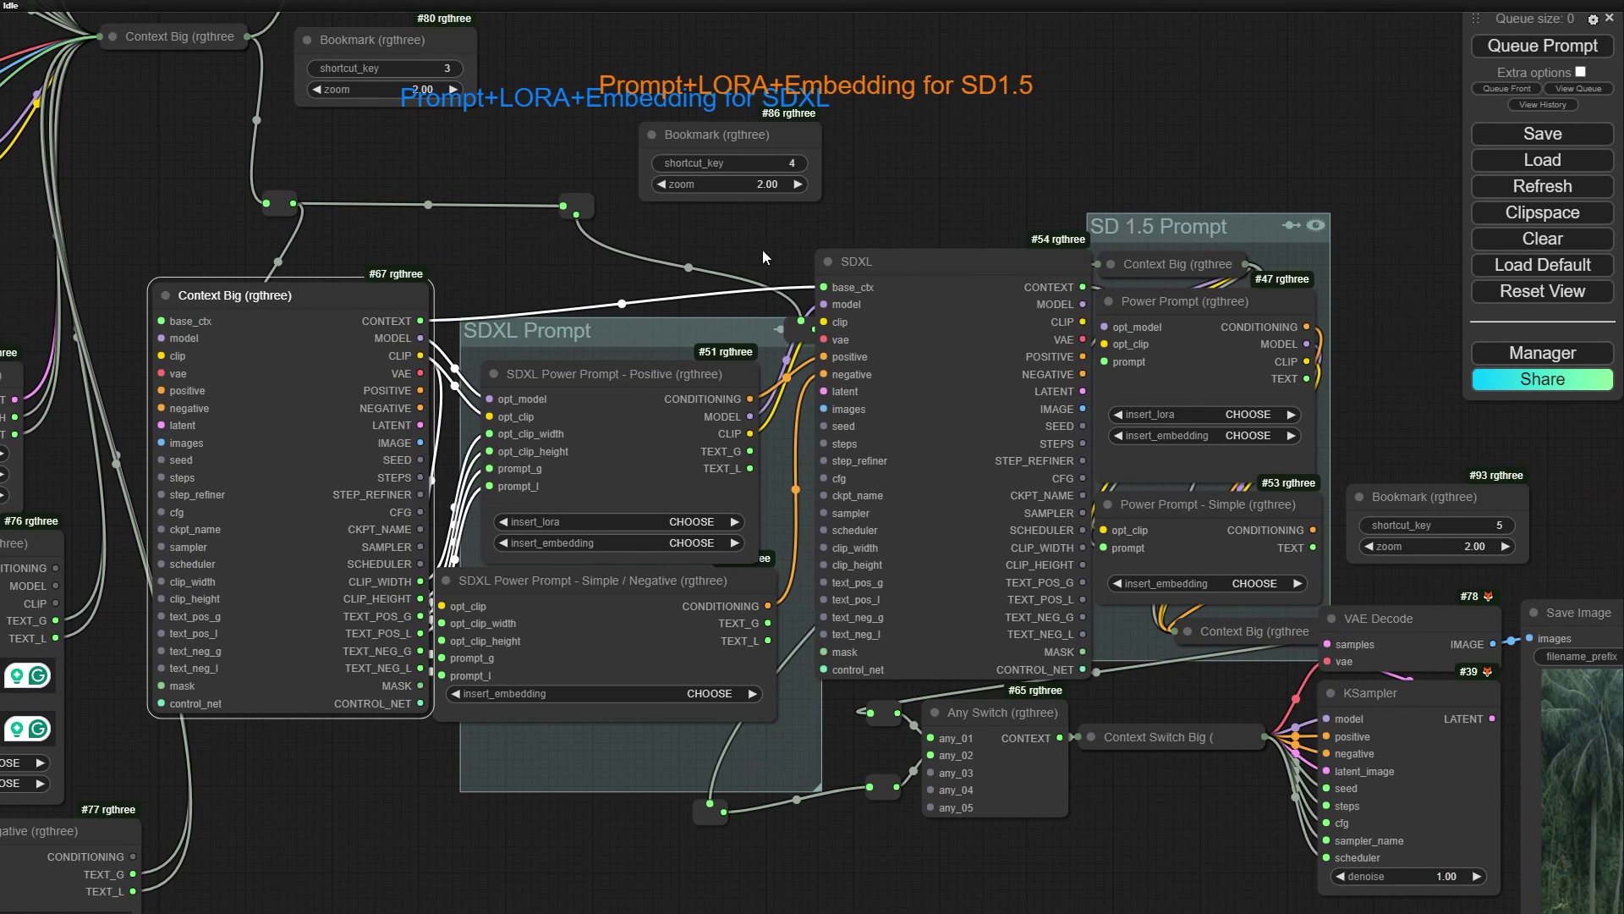
{"action": "left_click_drag", "start_coordinate": [763, 251], "coordinate": [697, 240]}
{"action": "left_click_drag", "start_coordinate": [809, 266], "coordinate": [828, 288]}
{"action": "left_click_drag", "start_coordinate": [476, 276], "coordinate": [485, 266]}
{"action": "left_click_drag", "start_coordinate": [298, 300], "coordinate": [261, 294]}
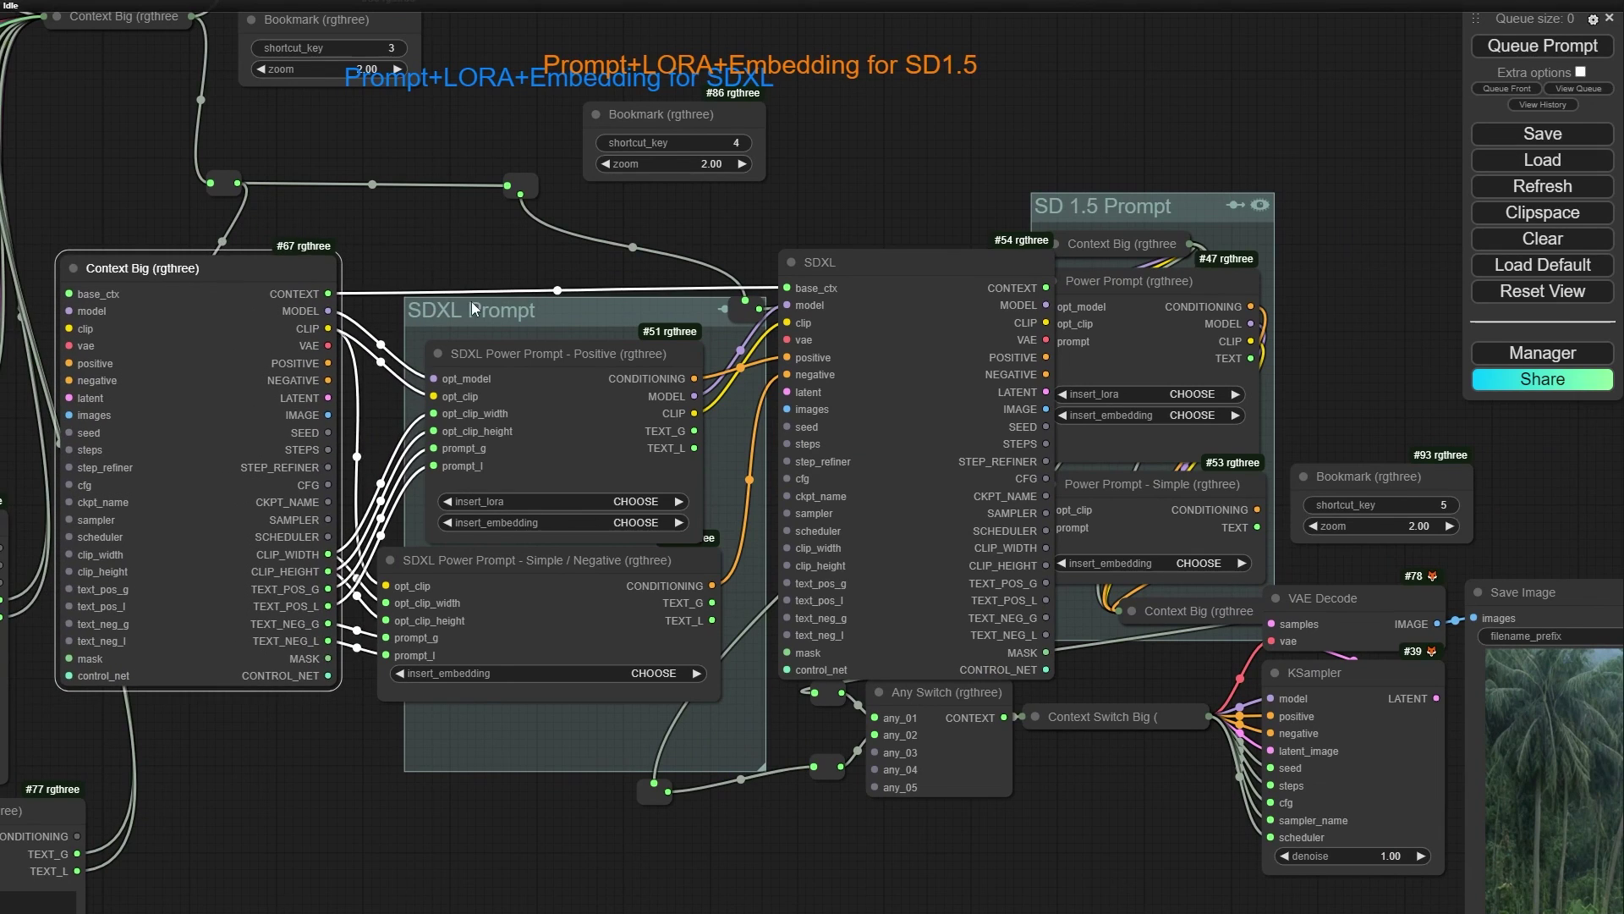
{"action": "left_click_drag", "start_coordinate": [474, 290], "coordinate": [449, 237]}
- Move the expanded SDXL node to the left, clear of the SD 1.5 Prompt group, and collapse it
{"action": "scroll", "coordinate": [463, 532], "scroll_direction": "up", "scroll_amount": 4}
{"action": "left_click_drag", "start_coordinate": [477, 513], "coordinate": [530, 504]}
{"action": "left_click_drag", "start_coordinate": [538, 294], "coordinate": [535, 324]}
{"action": "left_click_drag", "start_coordinate": [661, 126], "coordinate": [532, 181]}
{"action": "left_click_drag", "start_coordinate": [759, 63], "coordinate": [489, 122]}
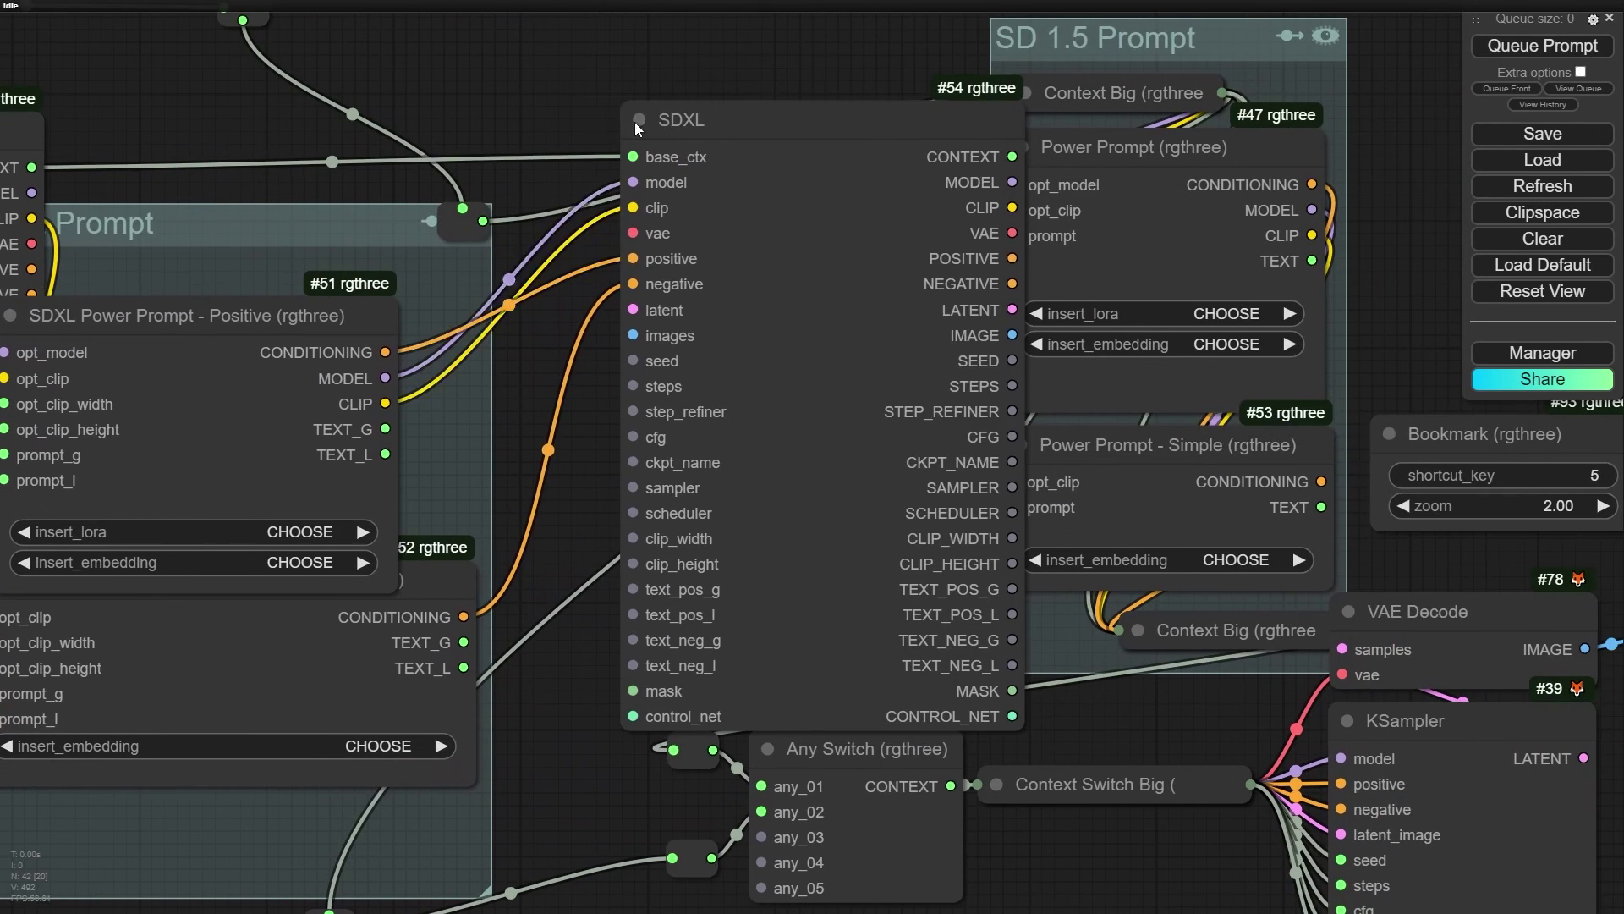
{"action": "left_click_drag", "start_coordinate": [724, 102], "coordinate": [617, 124]}
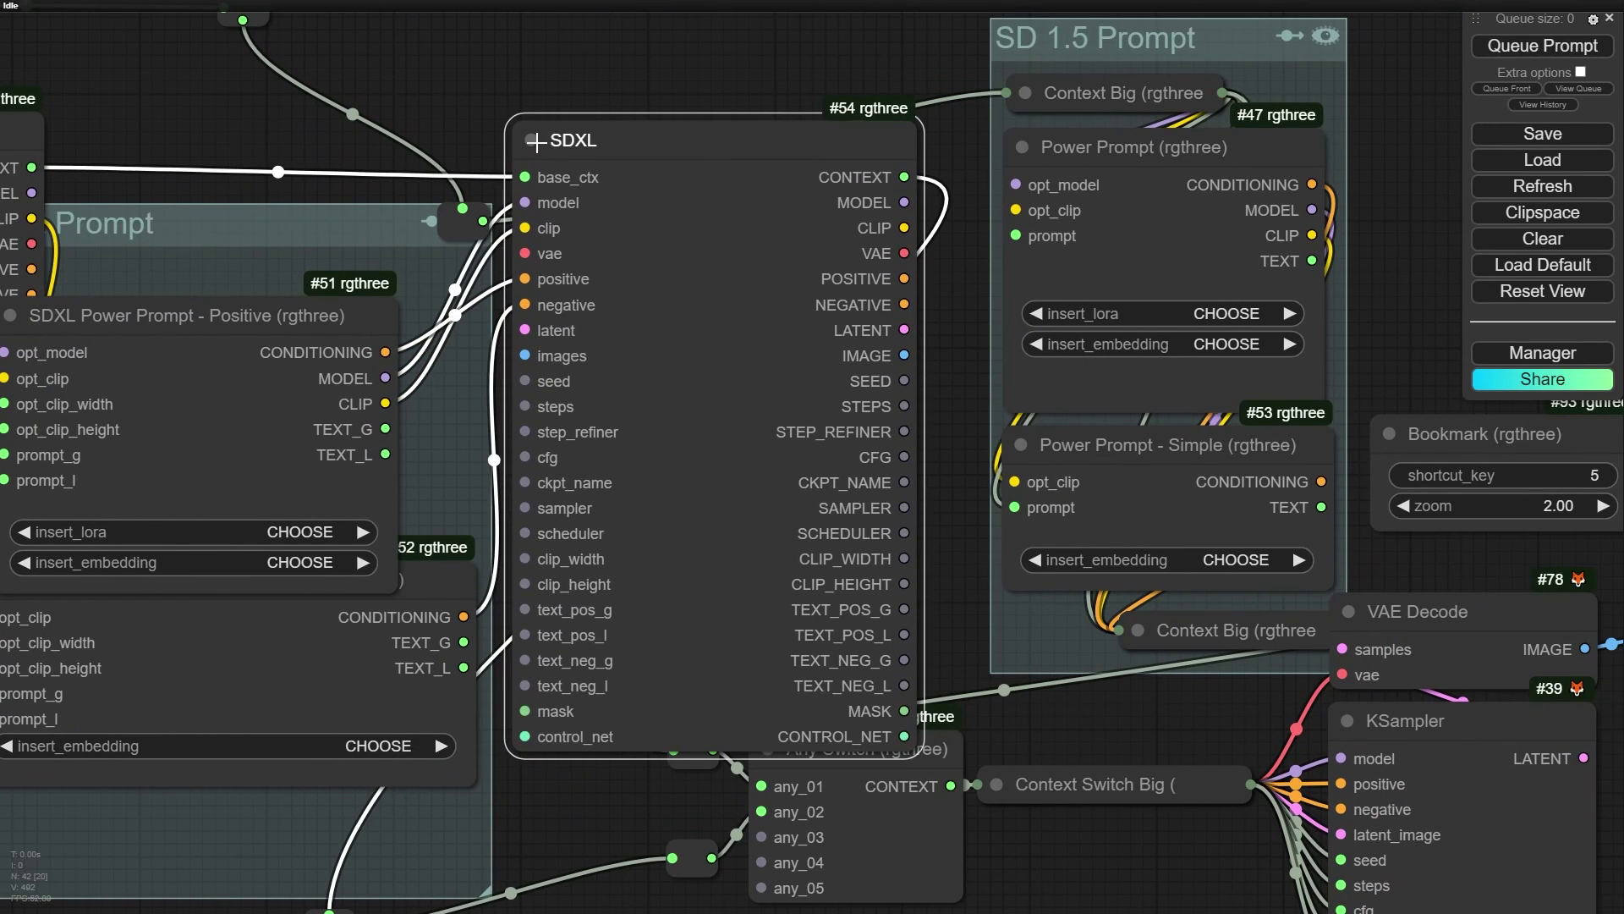
{"action": "left_click", "coordinate": [532, 139]}
- Move the Any Switch node down and to the right, below the Context Switch Big node
{"action": "left_click_drag", "start_coordinate": [790, 732], "coordinate": [743, 610]}
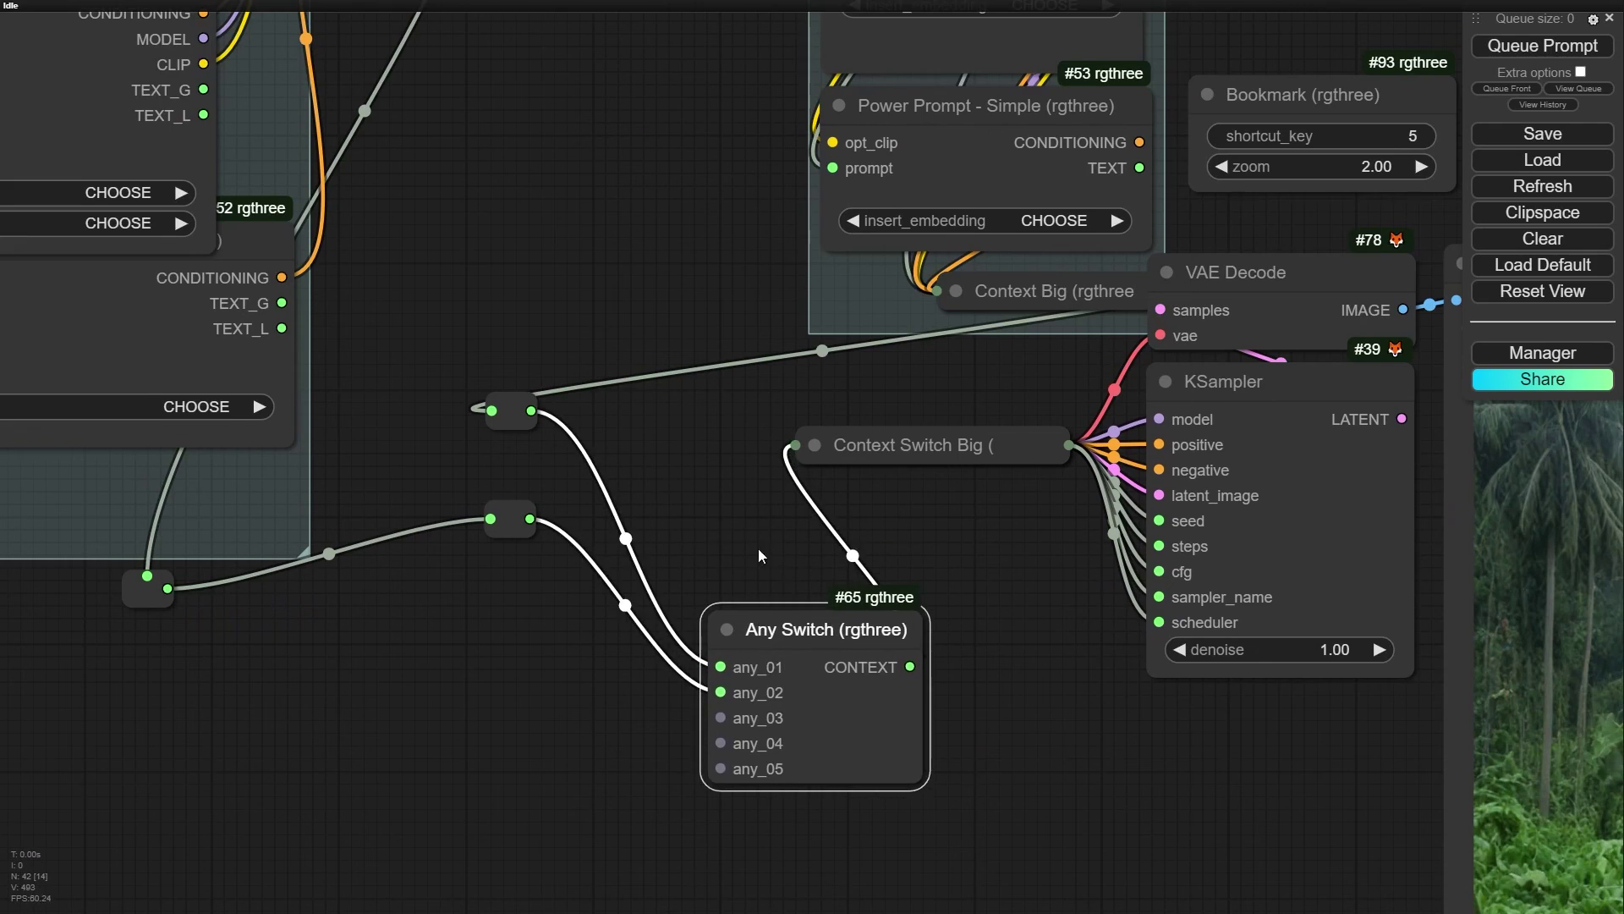
{"action": "left_click_drag", "start_coordinate": [758, 548], "coordinate": [611, 419]}
{"action": "left_click_drag", "start_coordinate": [647, 490], "coordinate": [653, 478]}
{"action": "left_click_drag", "start_coordinate": [587, 339], "coordinate": [425, 721]}
{"action": "left_click_drag", "start_coordinate": [334, 406], "coordinate": [769, 503]}
{"action": "scroll", "coordinate": [645, 450], "scroll_direction": "down", "scroll_amount": 3}
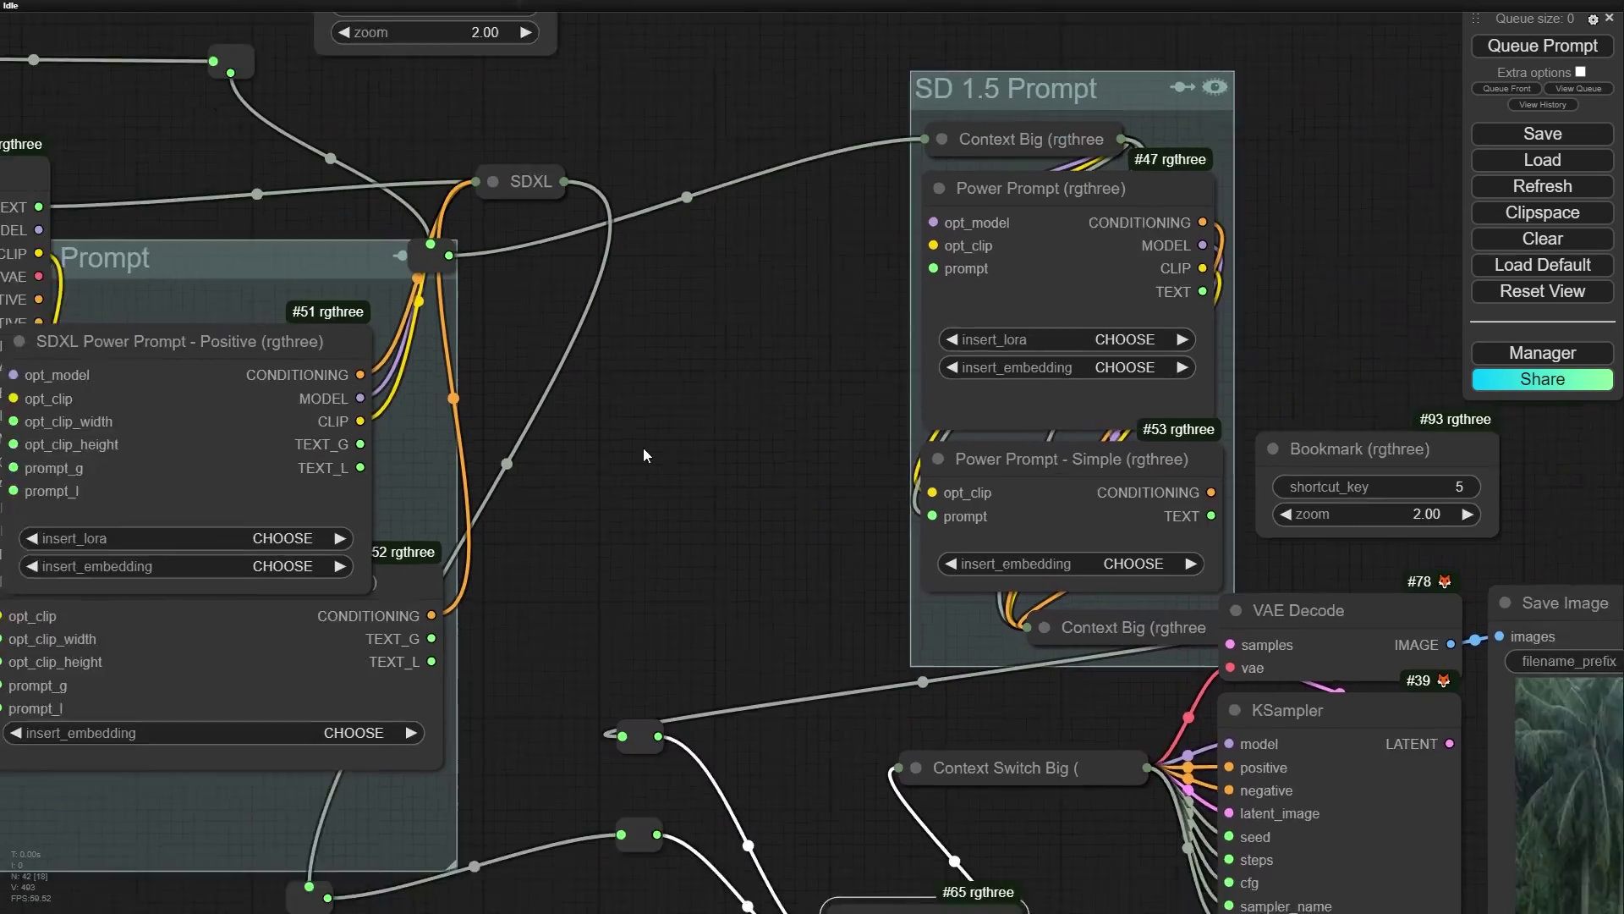
{"action": "left_click_drag", "start_coordinate": [161, 208], "coordinate": [390, 170]}
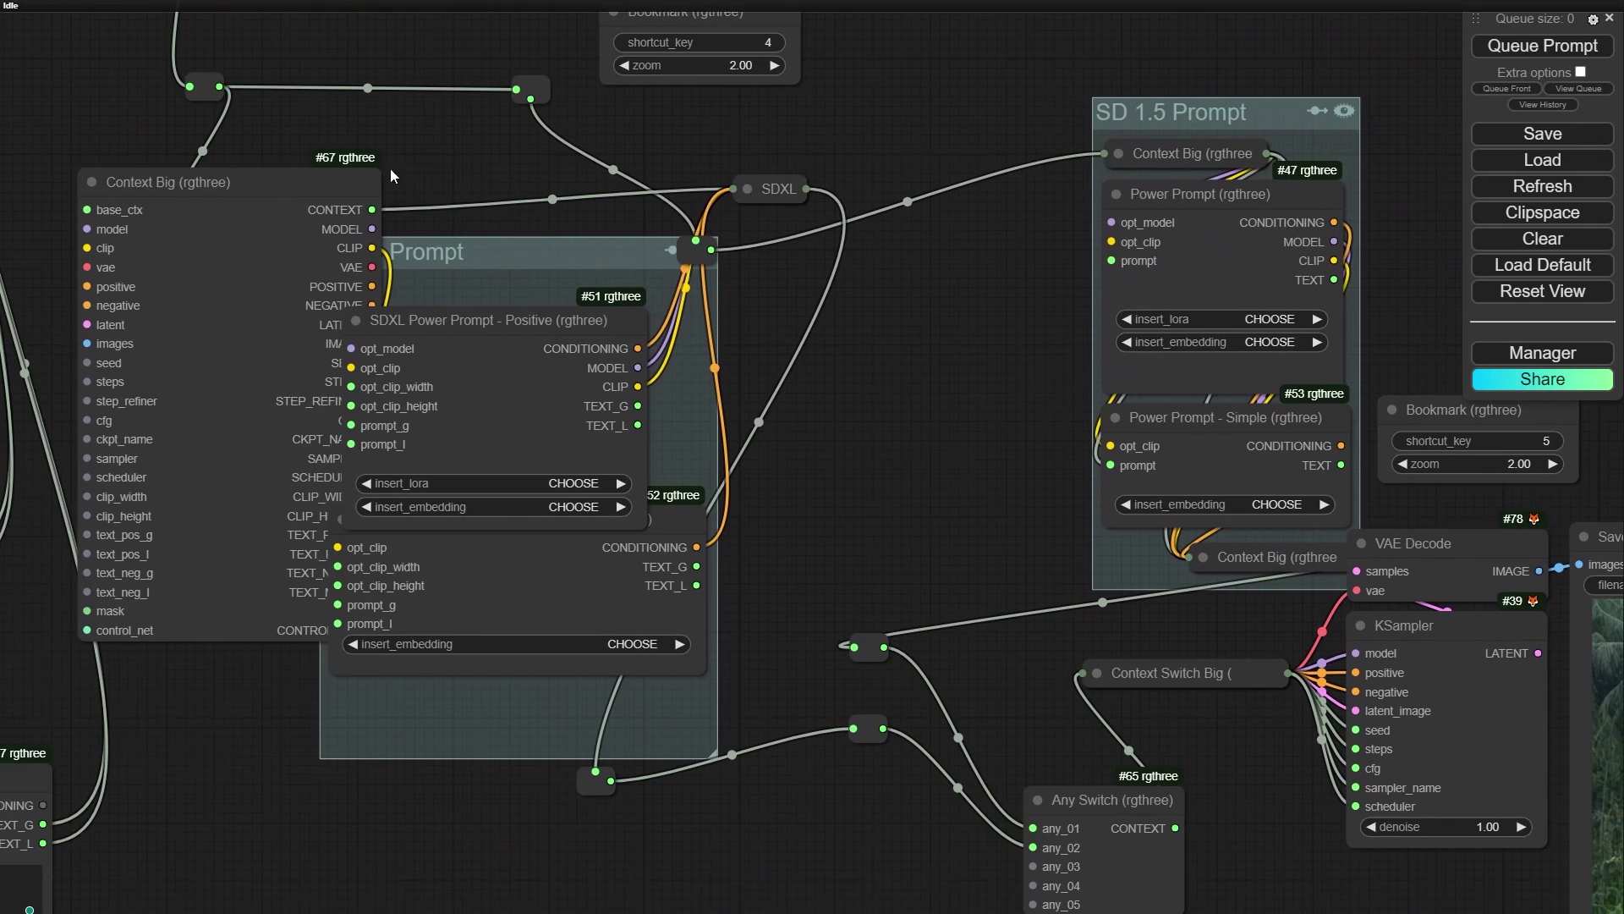
- Collapse the SDXL Prompt group's input Context Big node and move it down beside the SDXL Power Prompt nodes
{"action": "left_click", "coordinate": [94, 187]}
{"action": "left_click_drag", "start_coordinate": [201, 184], "coordinate": [328, 372]}
{"action": "left_click_drag", "start_coordinate": [412, 184], "coordinate": [282, 152]}
{"action": "left_click_drag", "start_coordinate": [355, 226], "coordinate": [282, 228]}
- Move the SD 1.5 Prompt group left toward the SDXL node and put the VAE Decode node back above KSampler
{"action": "left_click_drag", "start_coordinate": [866, 58], "coordinate": [815, 74]}
{"action": "left_click_drag", "start_coordinate": [954, 103], "coordinate": [802, 108]}
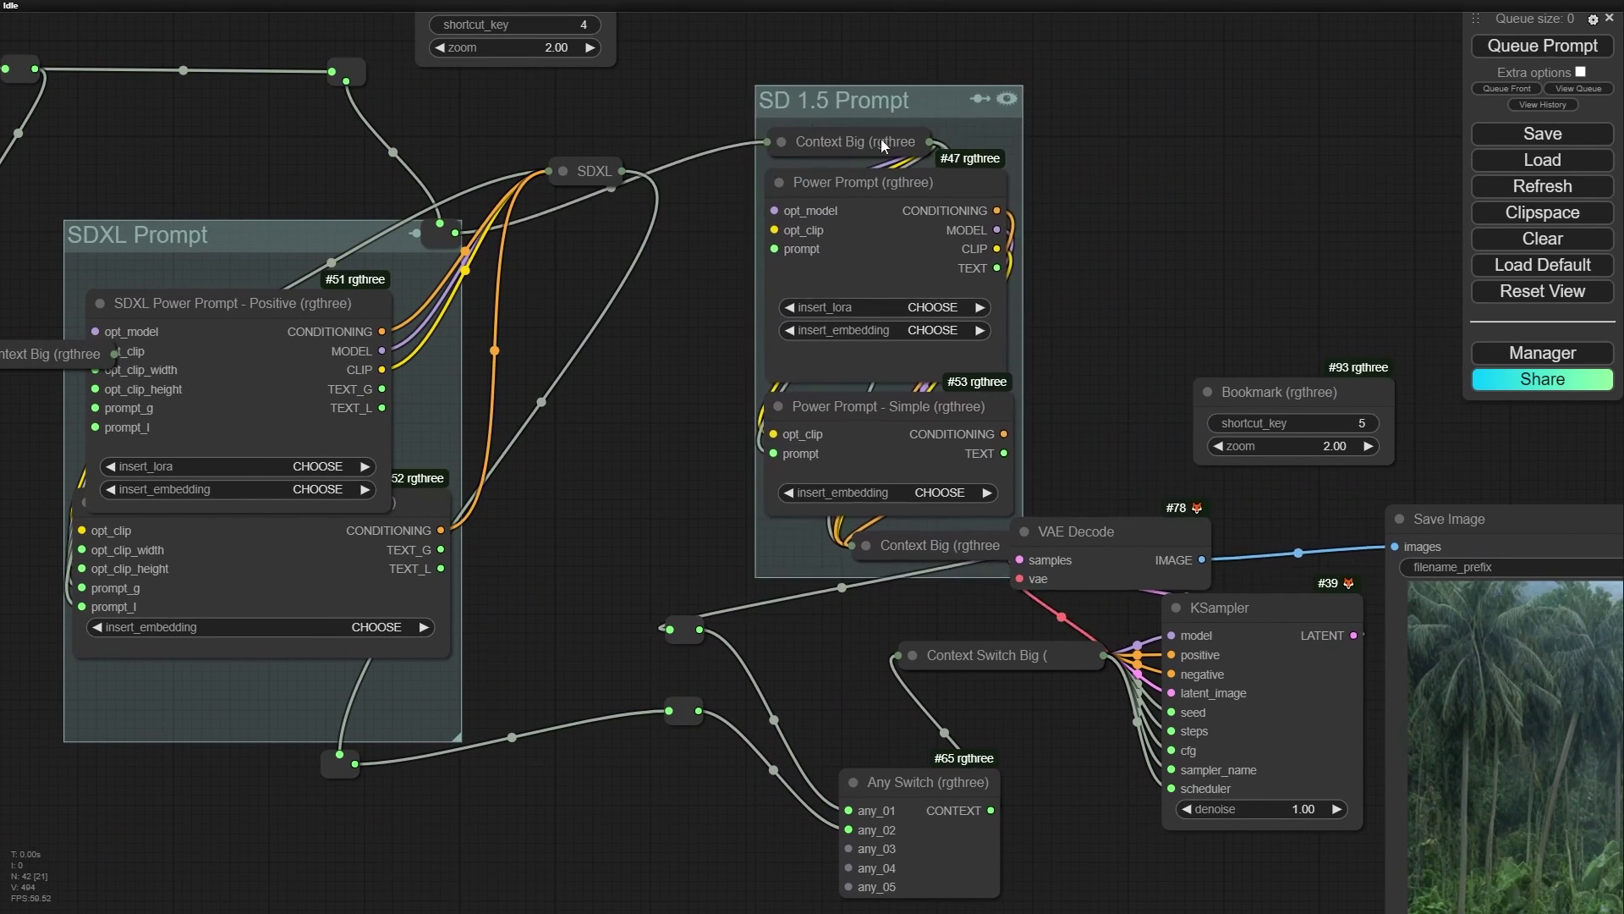
{"action": "left_click_drag", "start_coordinate": [1089, 417], "coordinate": [510, 404]}
{"action": "left_click_drag", "start_coordinate": [532, 517], "coordinate": [677, 525]}
{"action": "left_click_drag", "start_coordinate": [549, 281], "coordinate": [648, 313]}
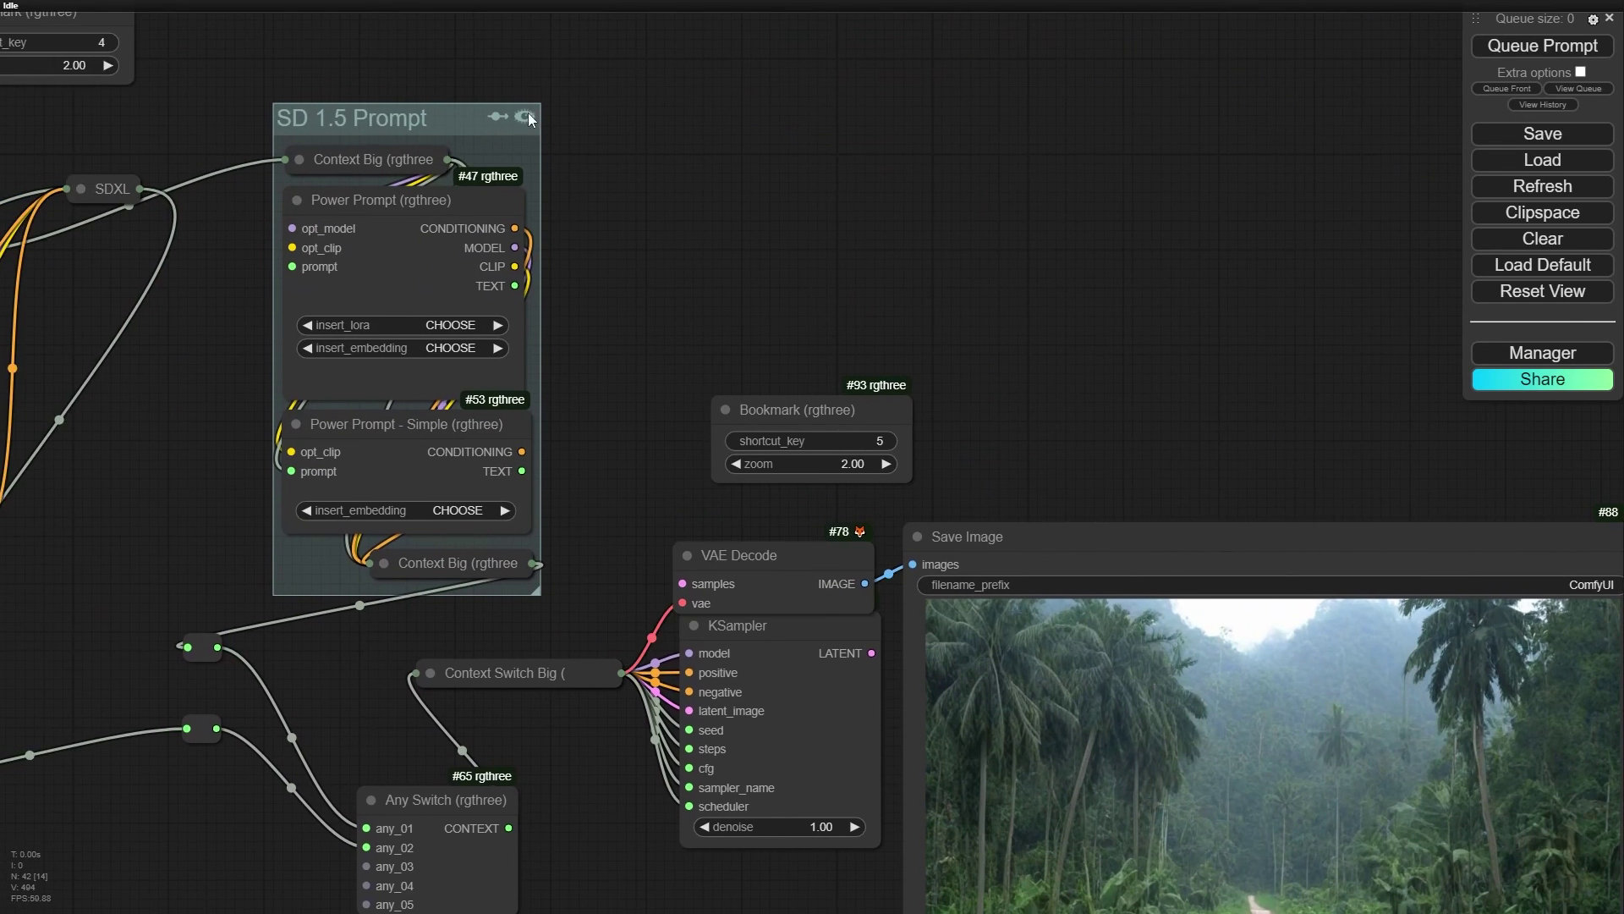
- Toggle the SD 1.5 Prompt group repeatedly between bypassed, muted and active
{"action": "scroll", "coordinate": [513, 114], "scroll_direction": "up", "scroll_amount": 4}
{"action": "left_click", "coordinate": [498, 121]}
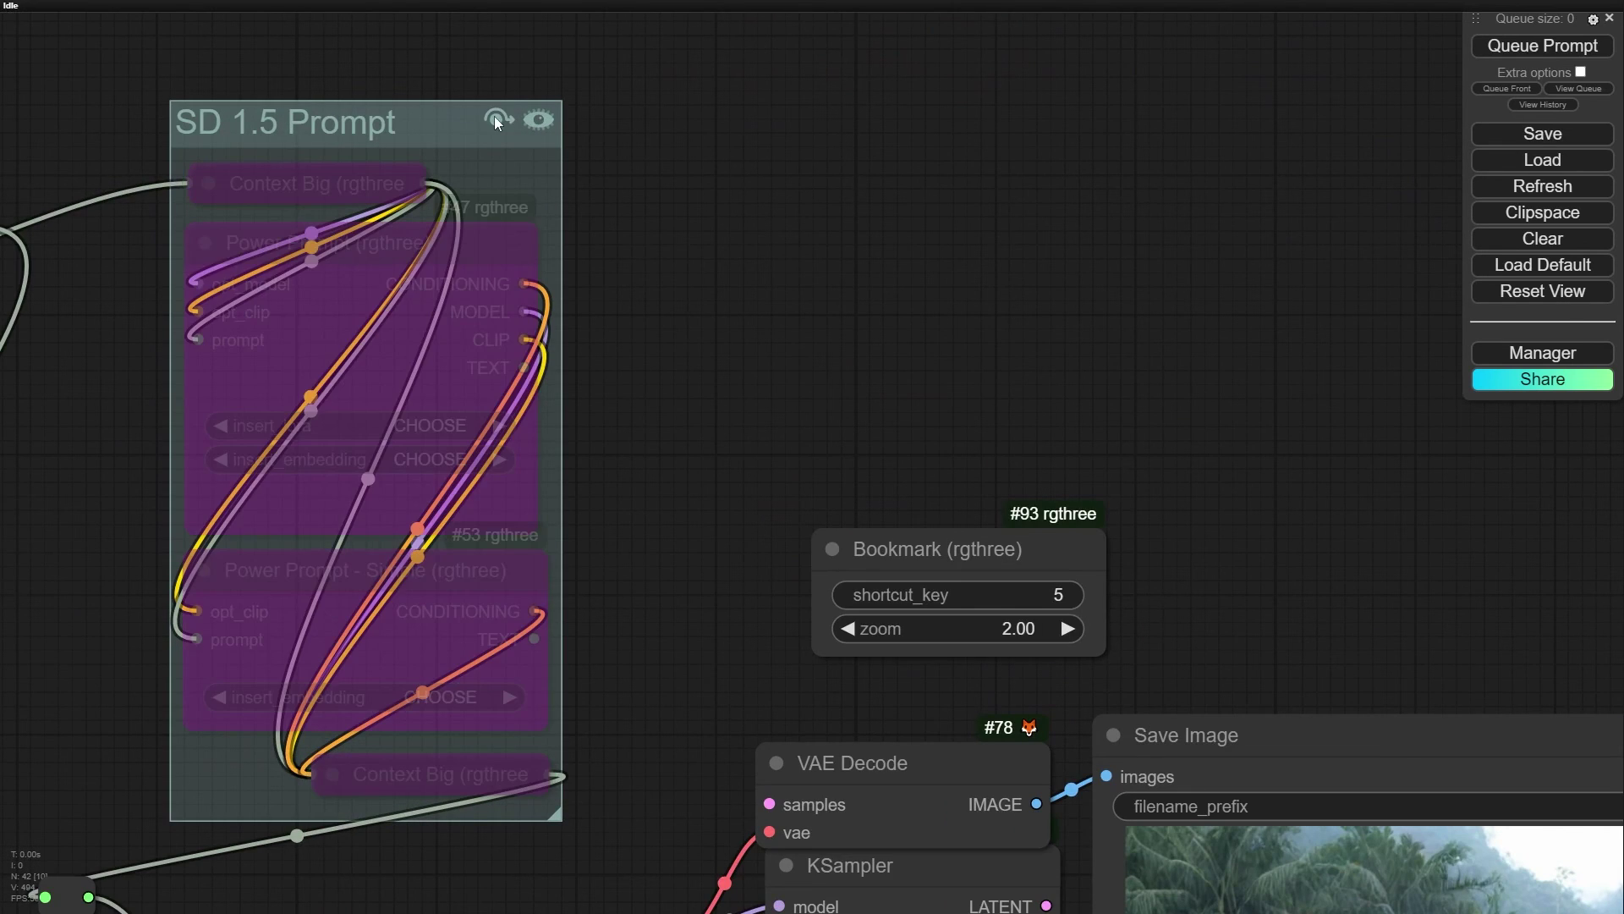
{"action": "left_click", "coordinate": [495, 117]}
{"action": "left_click", "coordinate": [537, 120]}
{"action": "left_click", "coordinate": [510, 124]}
{"action": "left_click", "coordinate": [505, 119]}
{"action": "left_click", "coordinate": [536, 121]}
{"action": "left_click", "coordinate": [494, 116]}
{"action": "left_click", "coordinate": [548, 122]}
{"action": "left_click", "coordinate": [494, 117]}
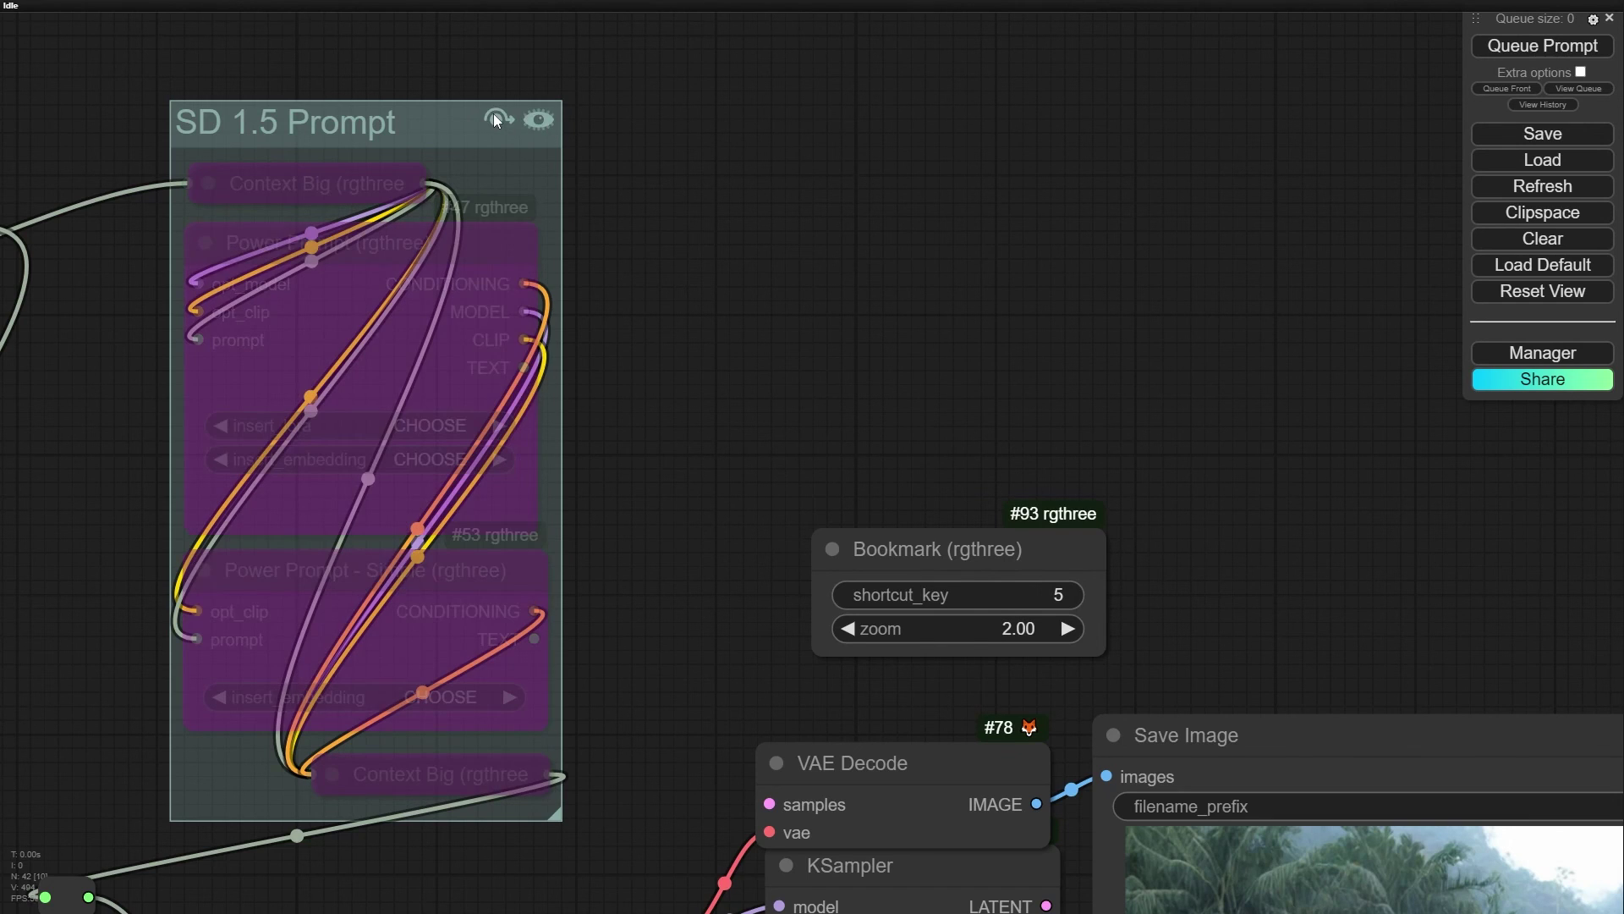
{"action": "left_click", "coordinate": [545, 115]}
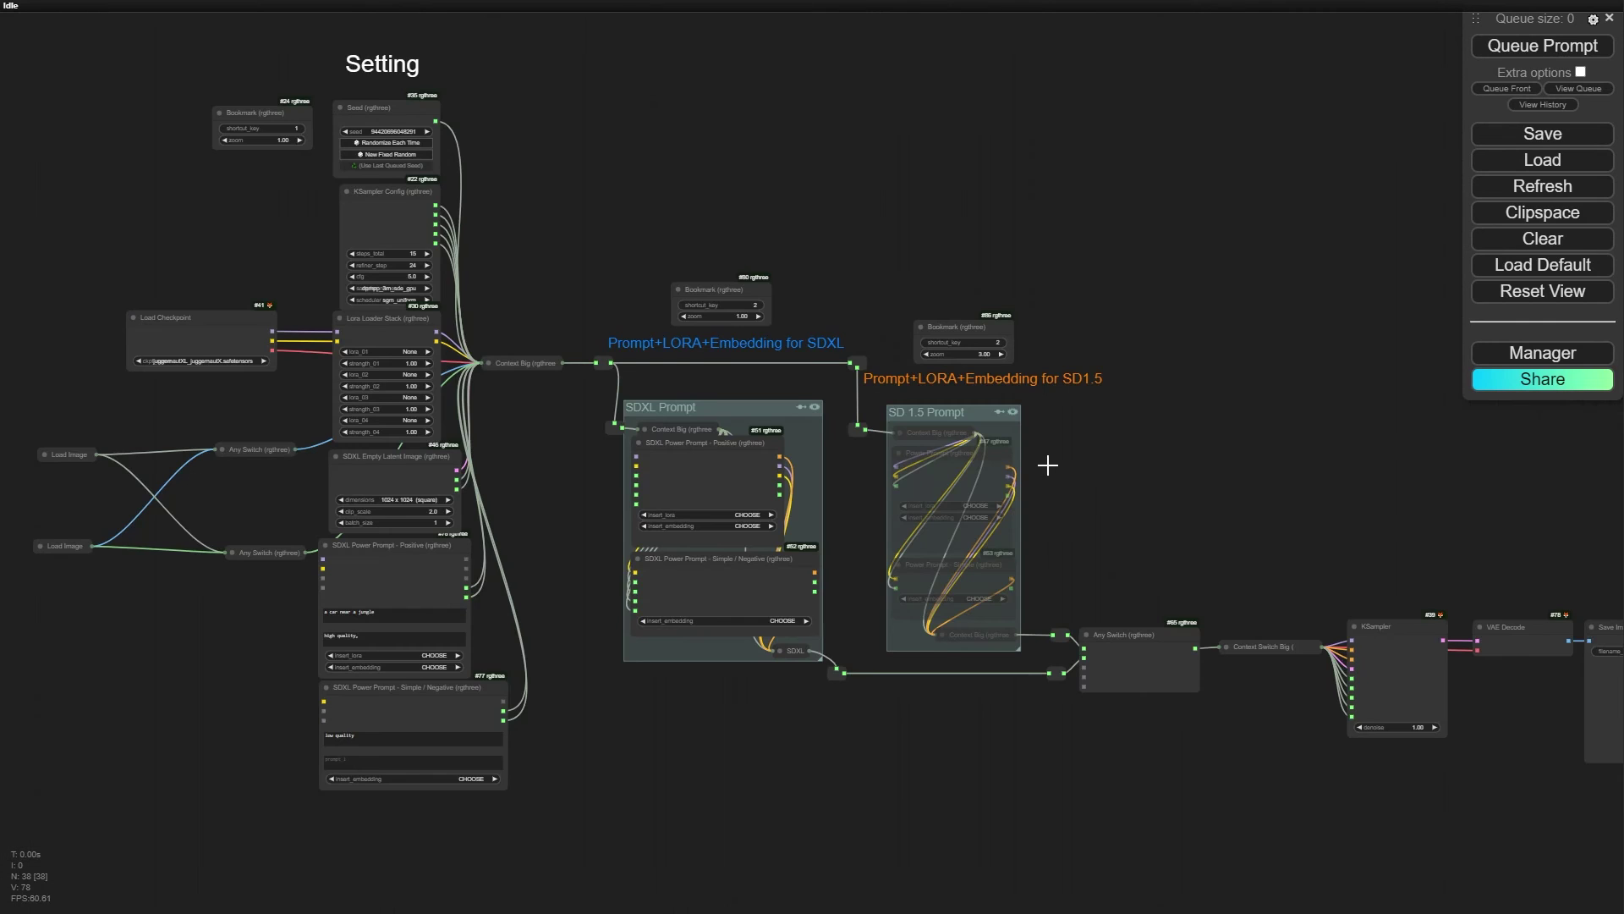
- Examine the workflow from the settings nodes through the SDXL and SD 1.5 Prompt groups to the Any Switch
{"action": "scroll", "coordinate": [611, 435], "scroll_direction": "up", "scroll_amount": 5}
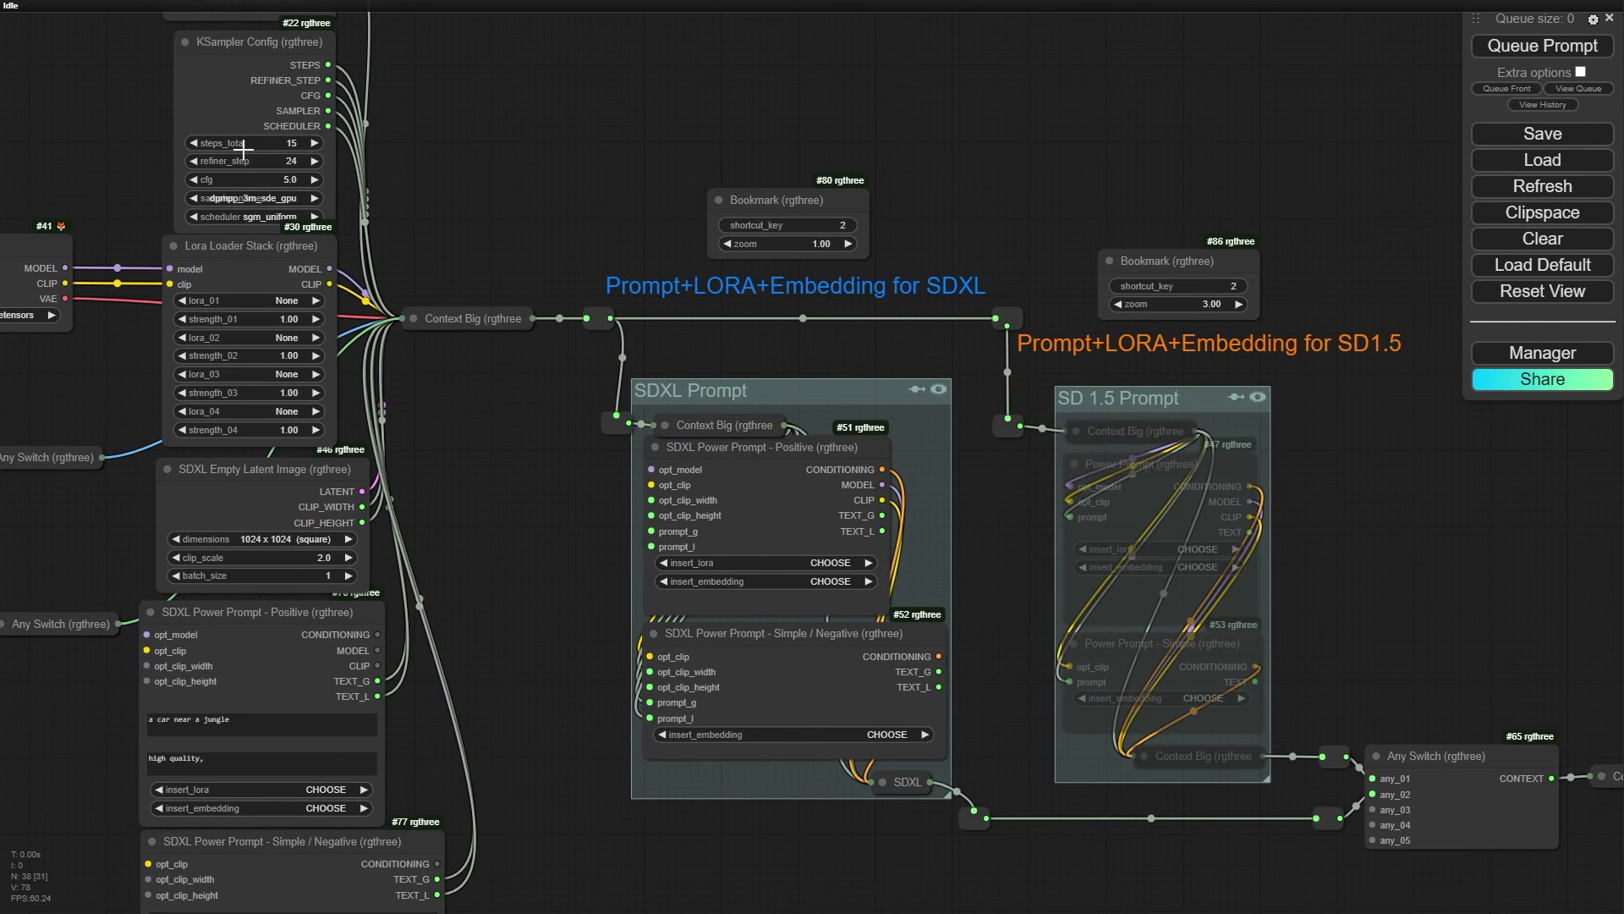
{"action": "left_click_drag", "start_coordinate": [498, 189], "coordinate": [525, 236]}
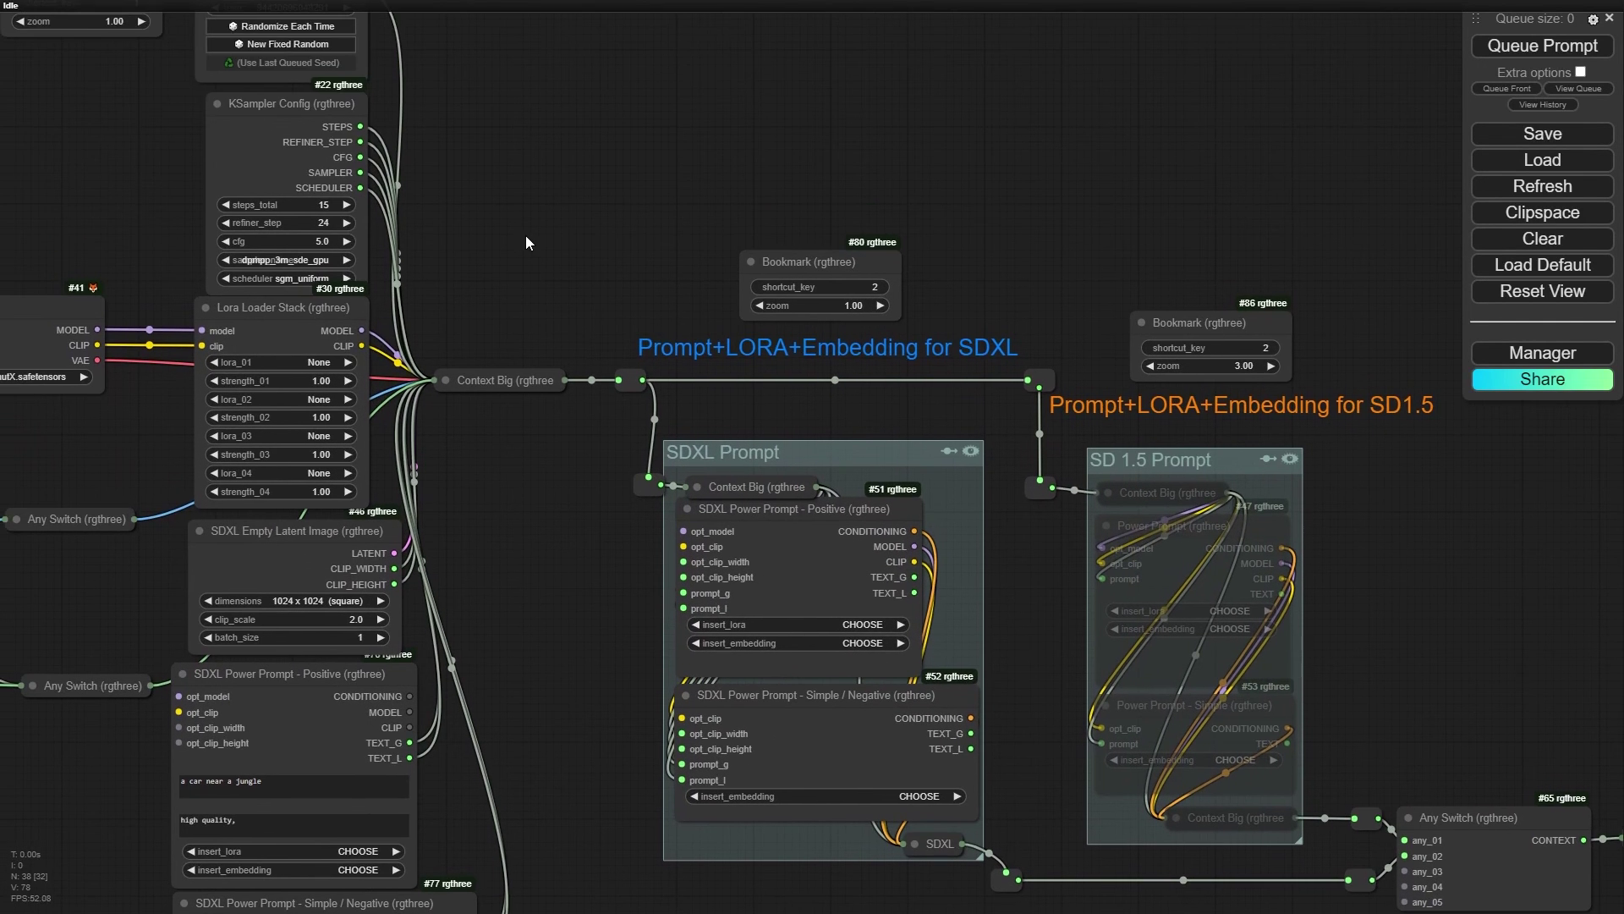
{"action": "scroll", "coordinate": [526, 241], "scroll_direction": "down", "scroll_amount": 2}
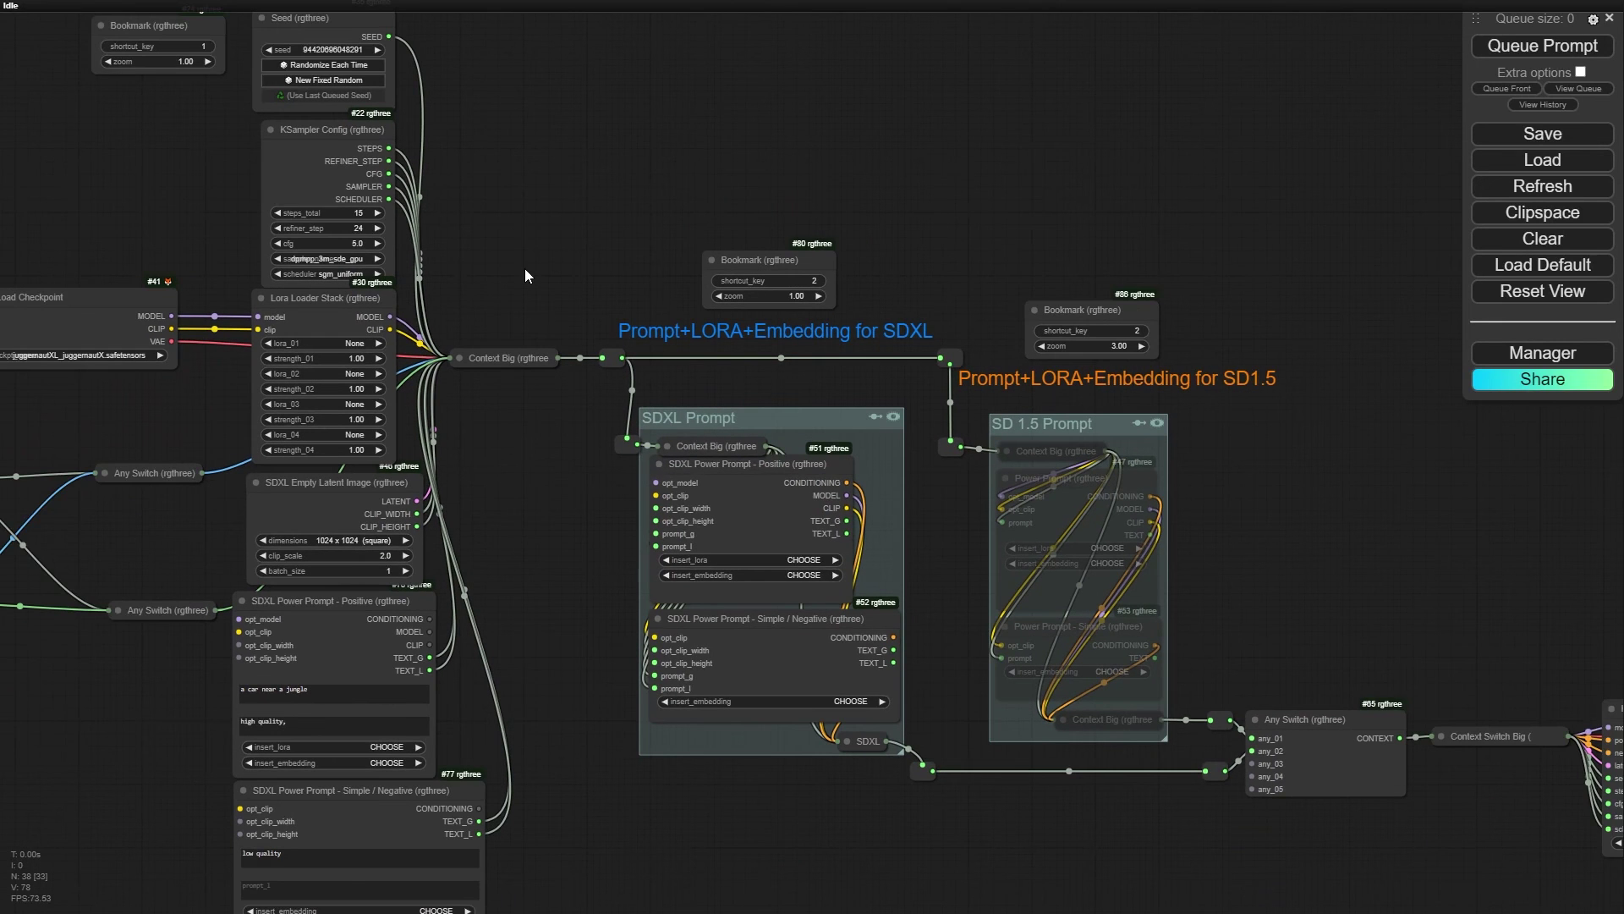
{"action": "mouse_move", "coordinate": [525, 235]}
{"action": "left_mouse_down"}
{"action": "mouse_move", "coordinate": [485, 125]}
{"action": "mouse_move", "coordinate": [528, 221]}
{"action": "left_mouse_up"}
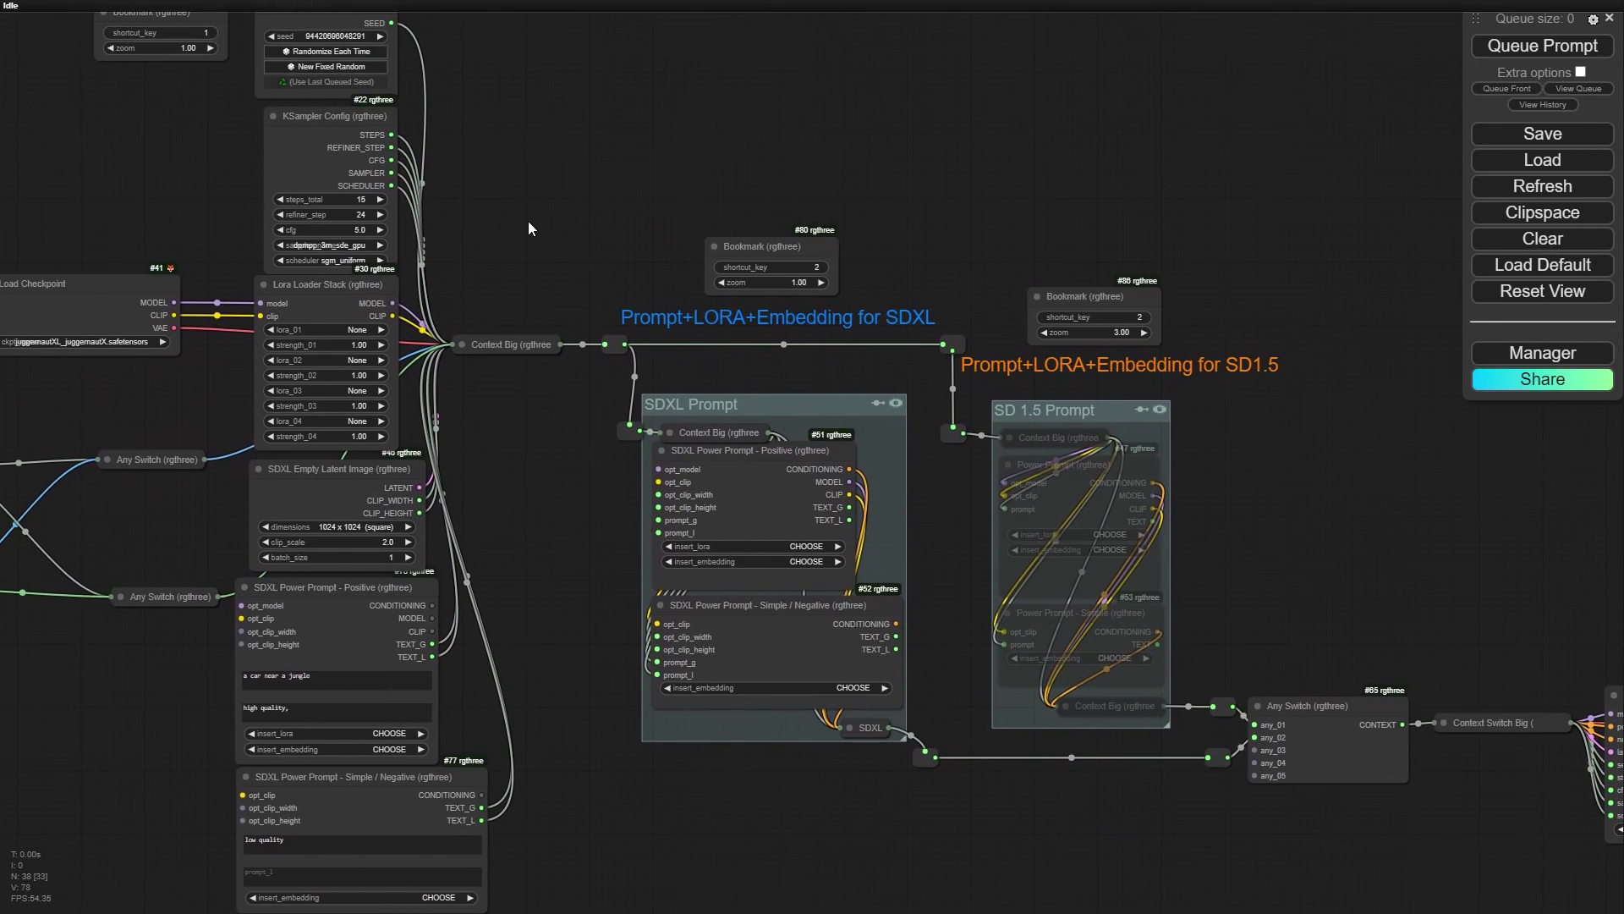
{"action": "scroll", "coordinate": [526, 220], "scroll_direction": "down", "scroll_amount": 2}
{"action": "scroll", "coordinate": [295, 137], "scroll_direction": "up", "scroll_amount": 5}
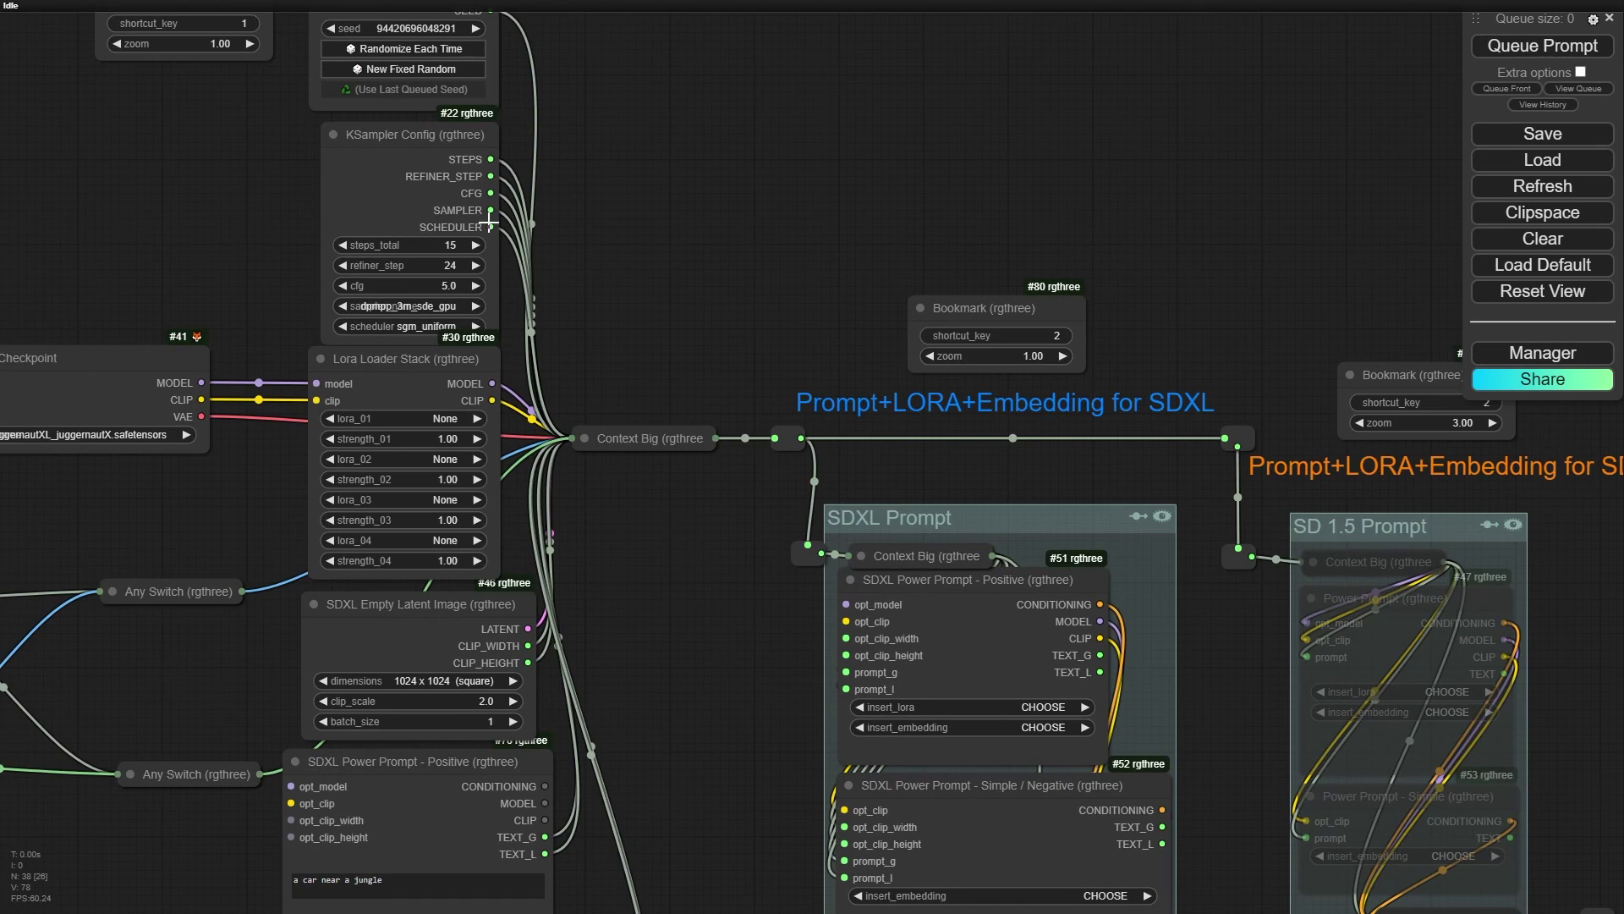
{"action": "scroll", "coordinate": [547, 484], "scroll_direction": "down", "scroll_amount": 4}
{"action": "scroll", "coordinate": [506, 423], "scroll_direction": "up", "scroll_amount": 2}
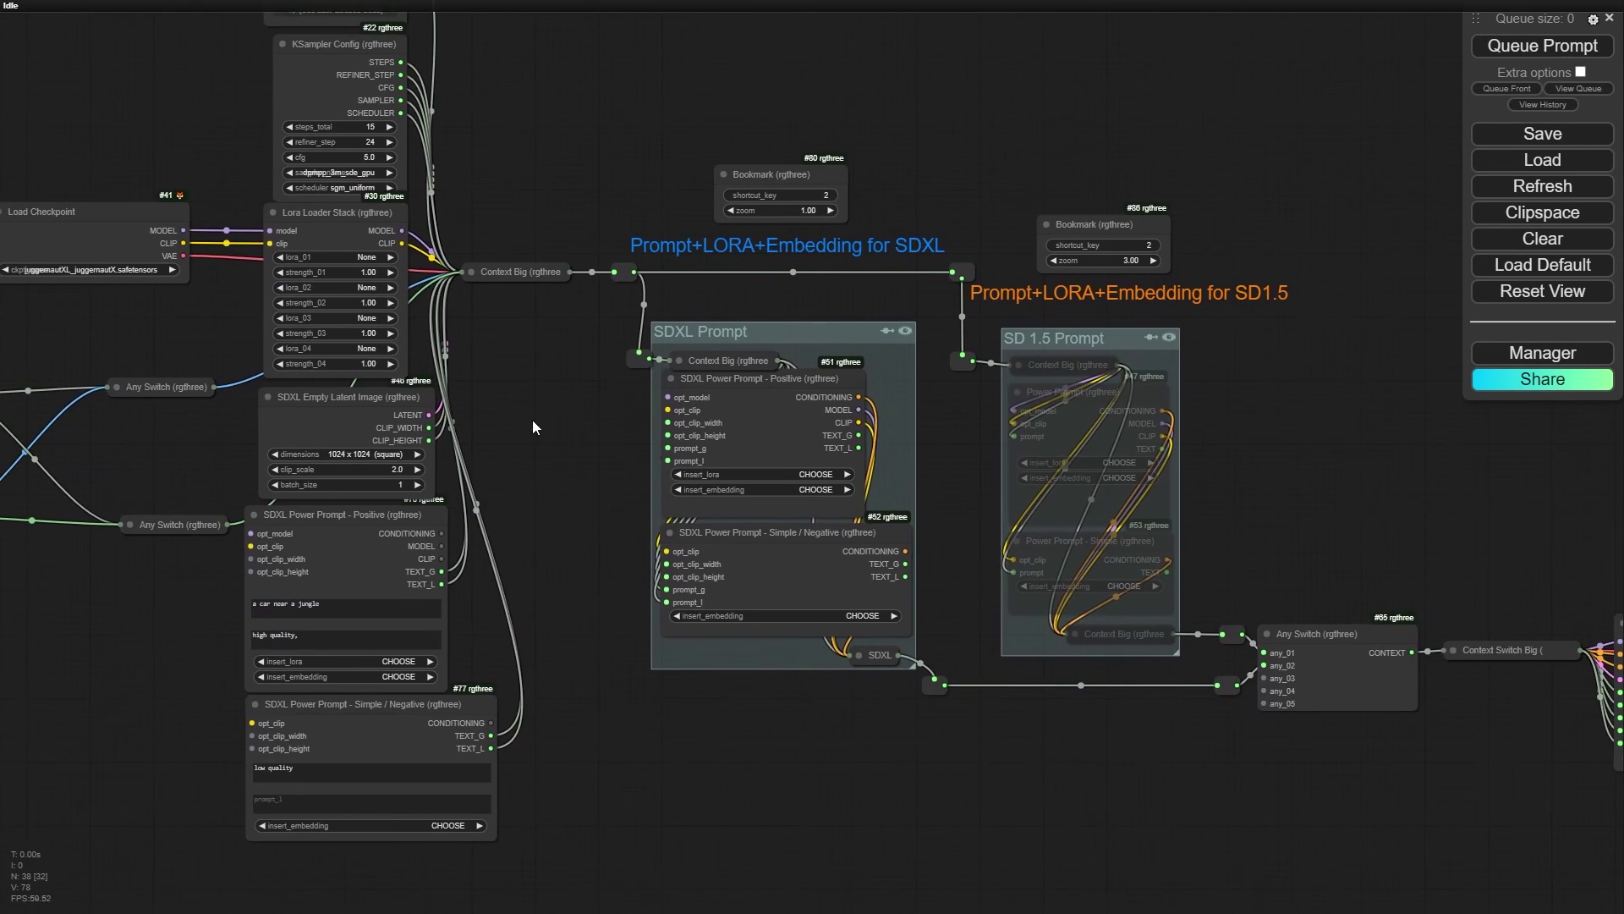